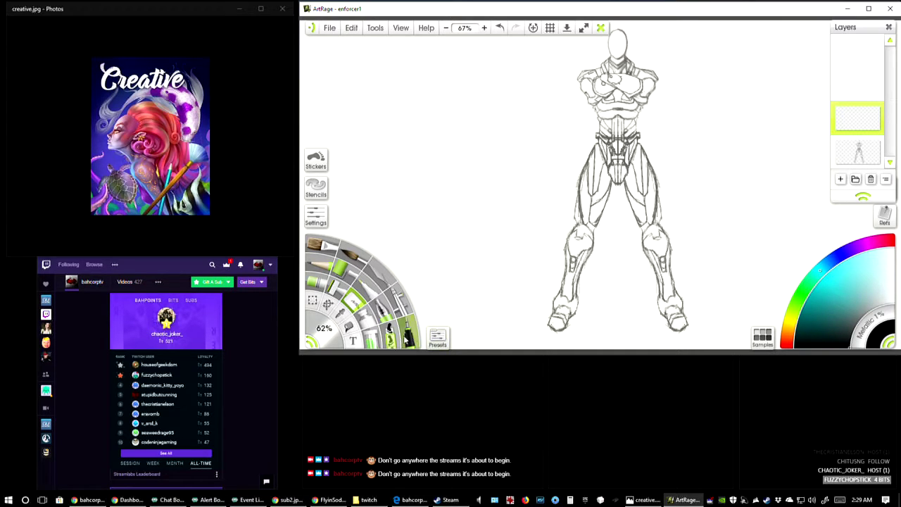
Step: Select the ink pen tool for inking on the empty layer above the sketch
click(412, 335)
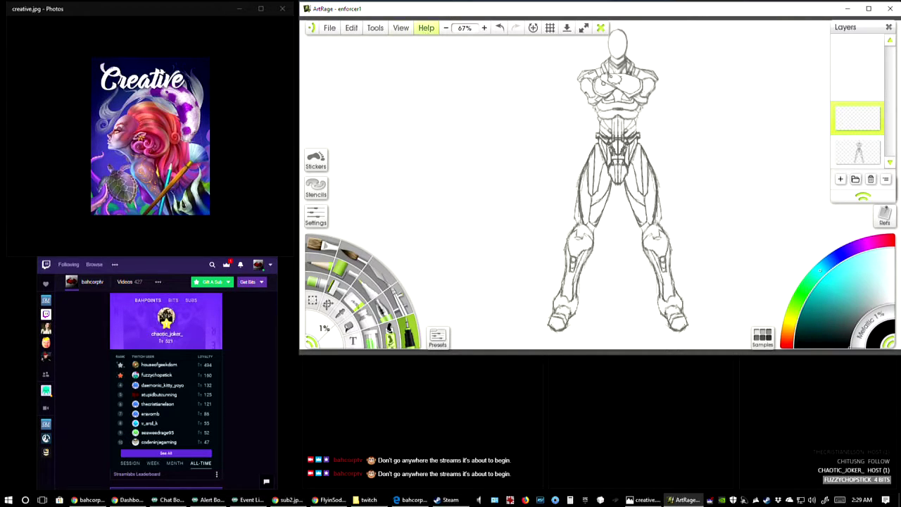
Step: Check the installed ArtRage version in the program's About information and close it
click(427, 29)
click(442, 104)
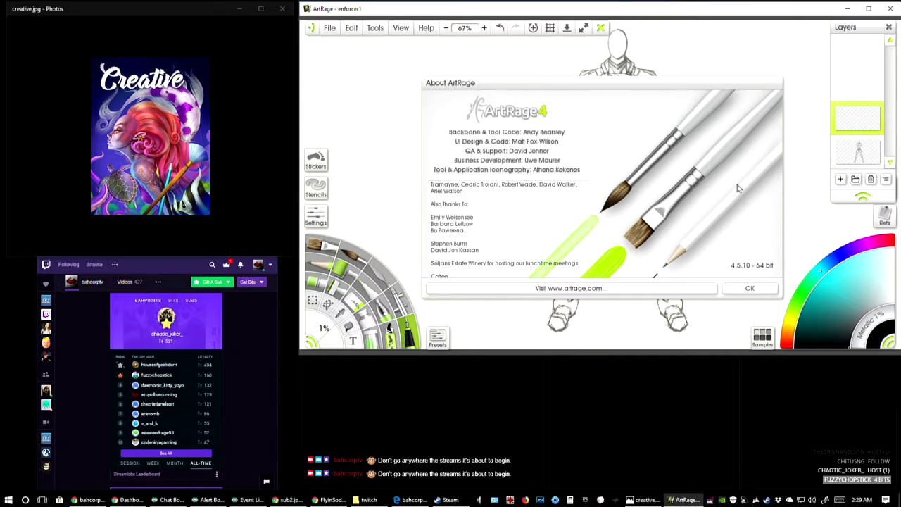
click(744, 289)
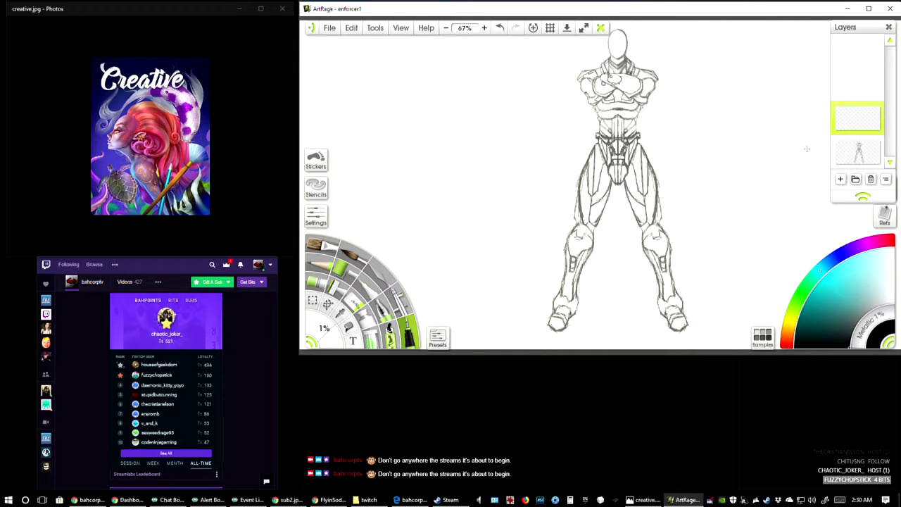
Step: Switch to Steam and open the store page for ArtRage 4 from its library entry
click(449, 500)
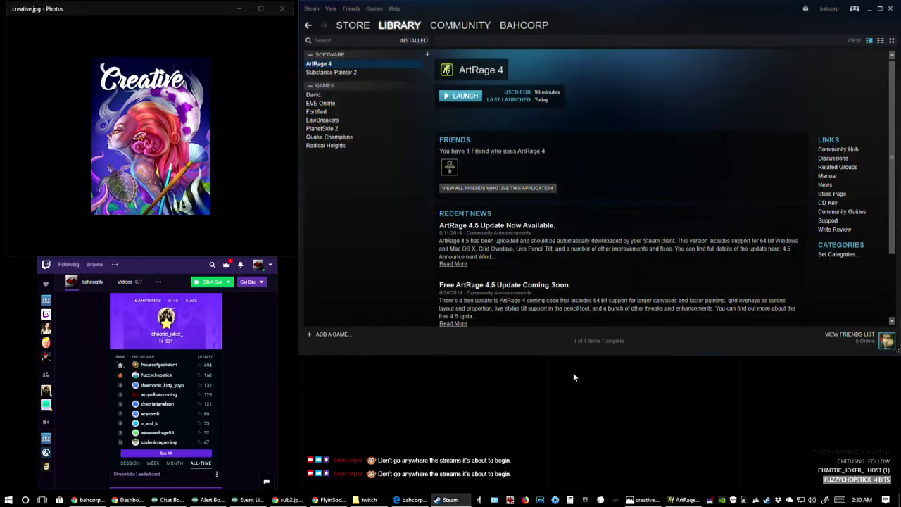
right_click(317, 64)
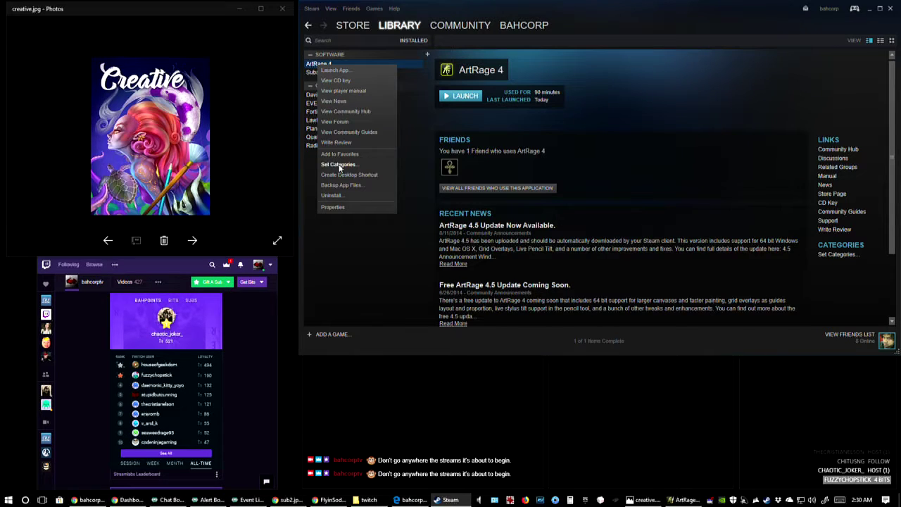
click(818, 161)
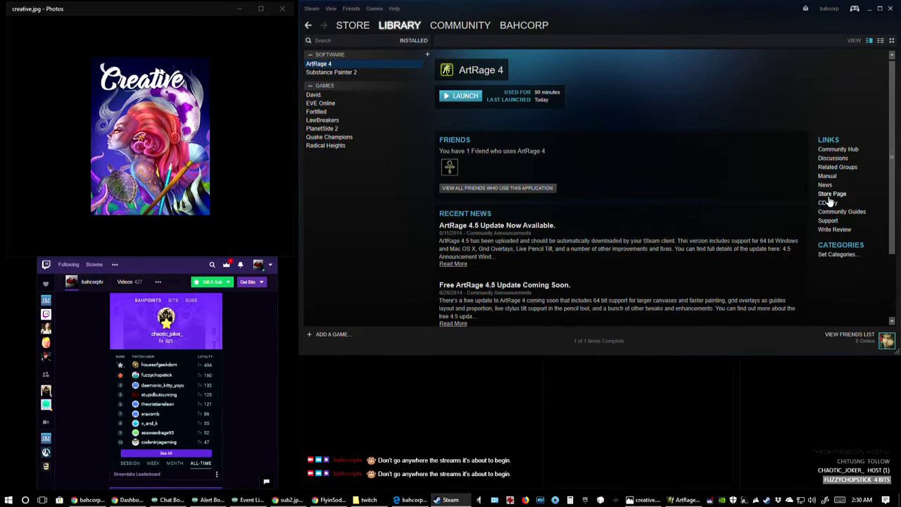
click(831, 193)
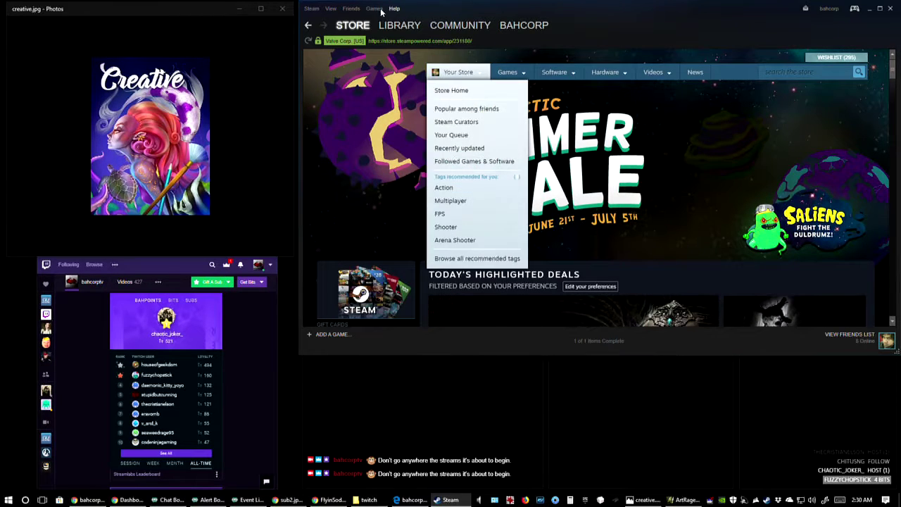
Step: Search the Steam store for "artrage" and return to the ArtRage 4 library entry
click(802, 72)
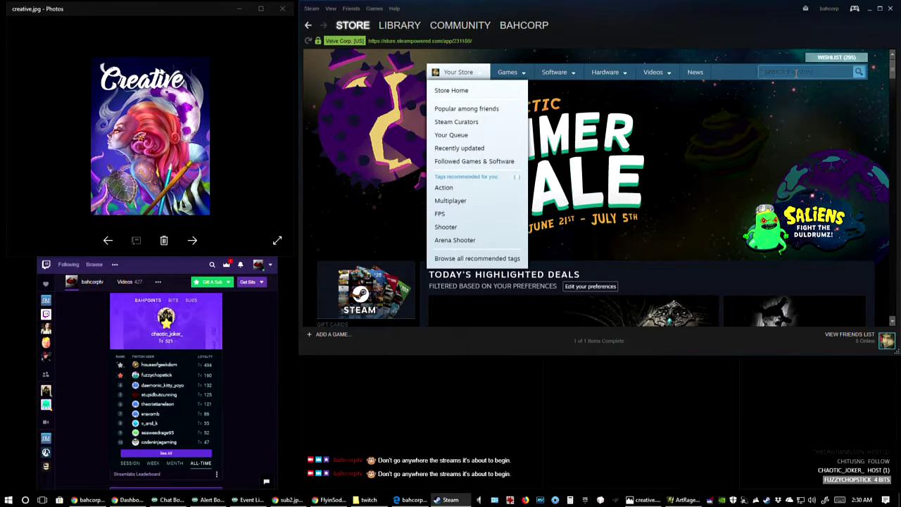
text(artrage)
key(Return)
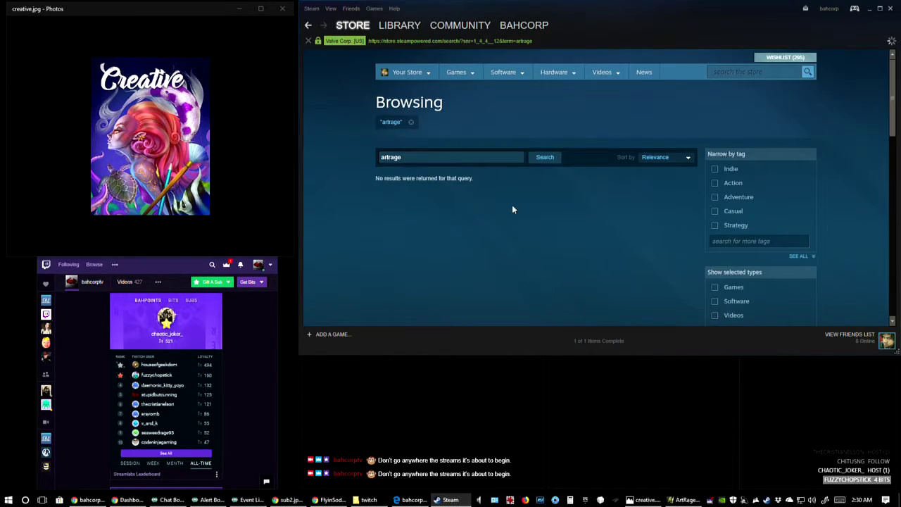
click(312, 26)
click(311, 26)
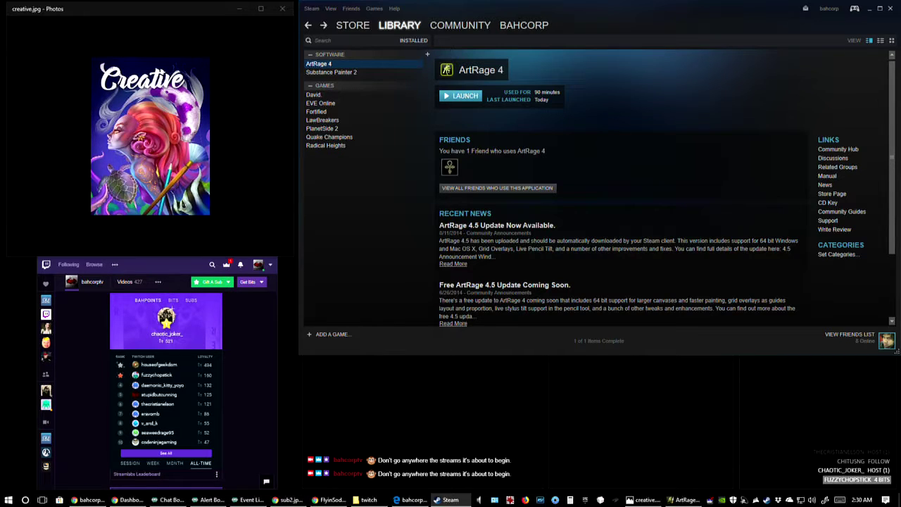
Step: Switch back to ArtRage with the enforcer1 drawing
click(162, 281)
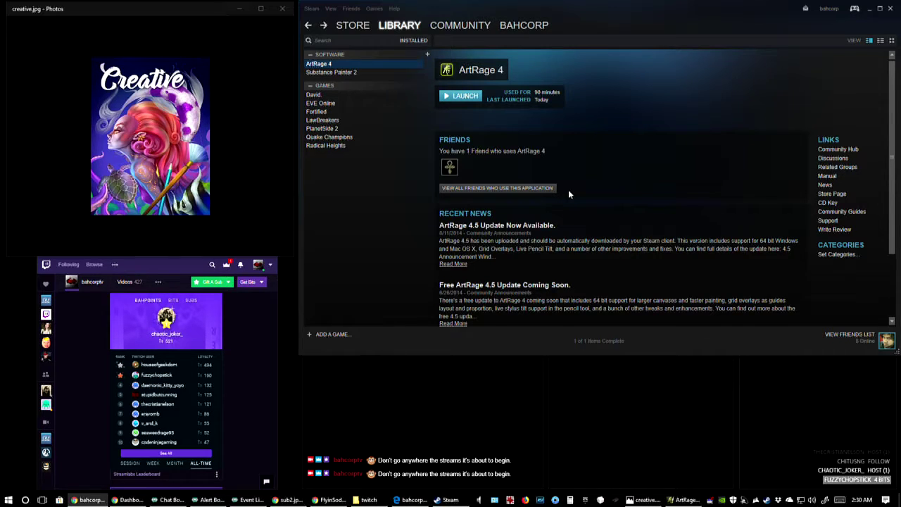
click(684, 500)
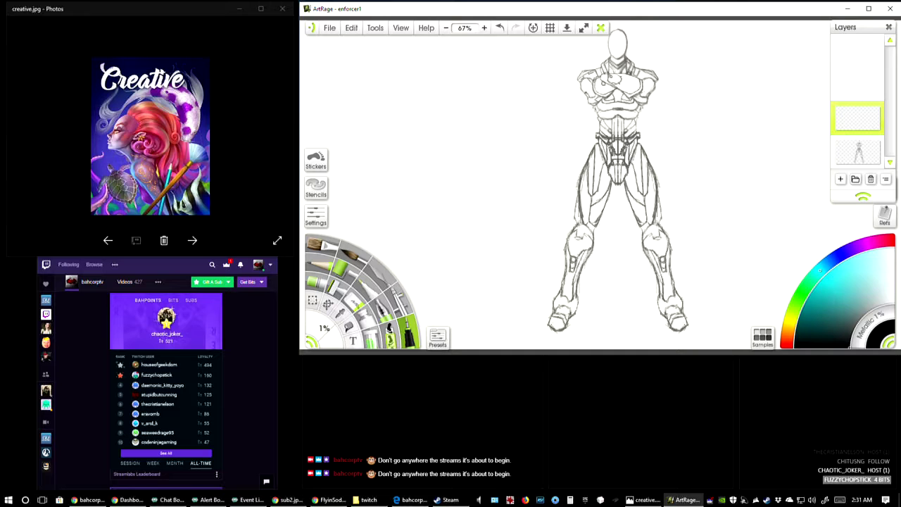
key(alt+Tab)
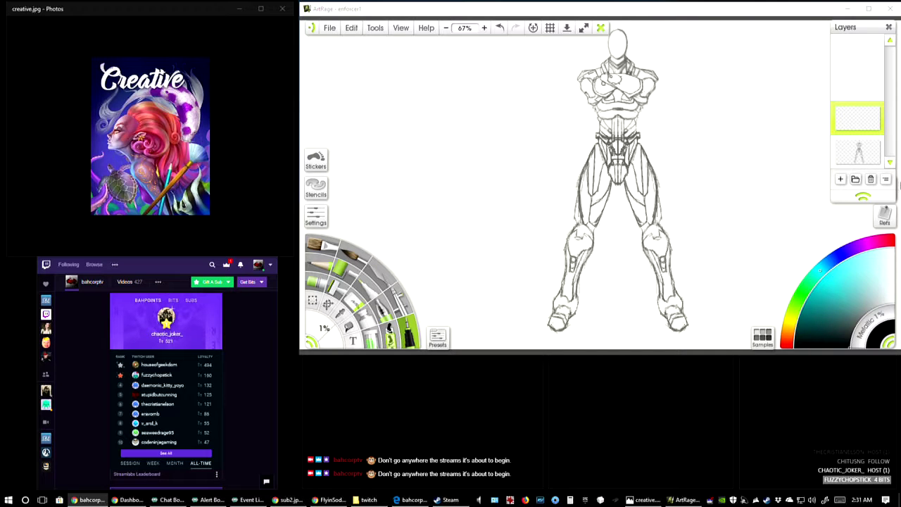
mouse_move(850, 127)
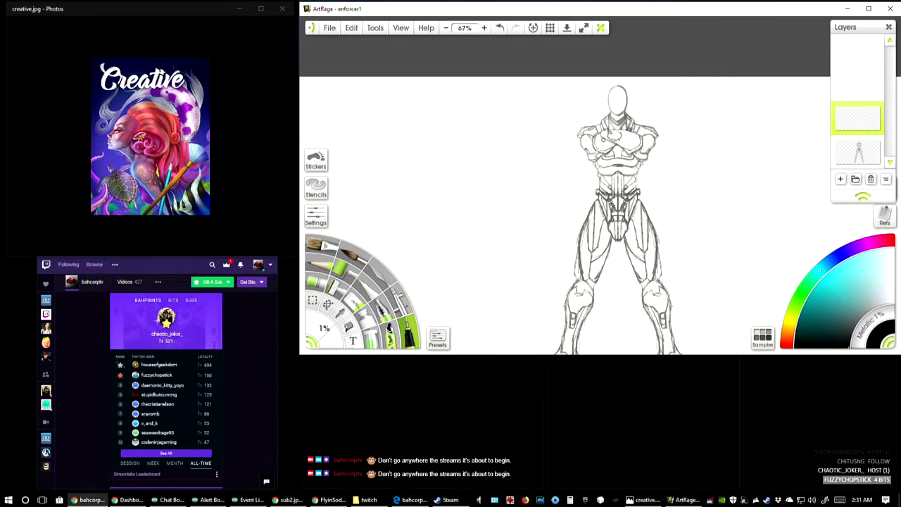
Step: Examine the sketched figure's head, collar and crossed arms up close, and dismiss the GeForce driver notification
click(484, 29)
click(484, 28)
click(484, 28)
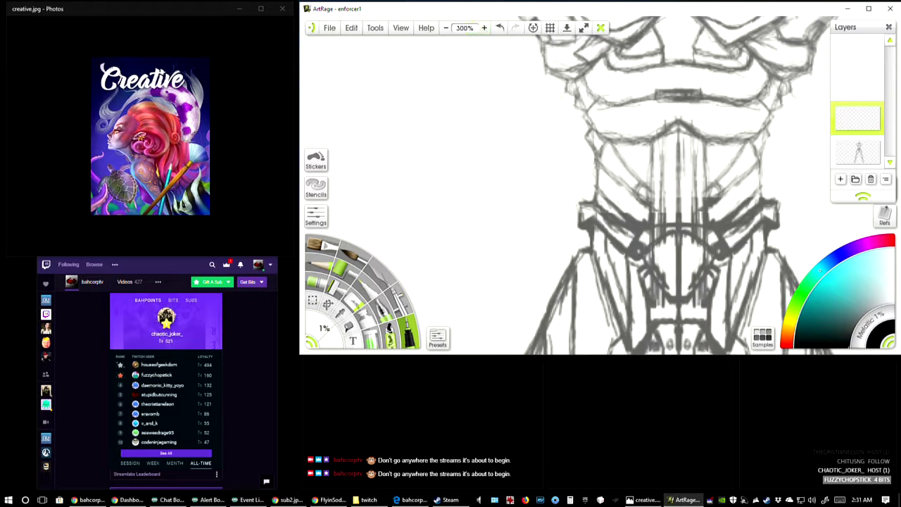
scroll(725, 79, down, 4)
drag(725, 79, 627, 149)
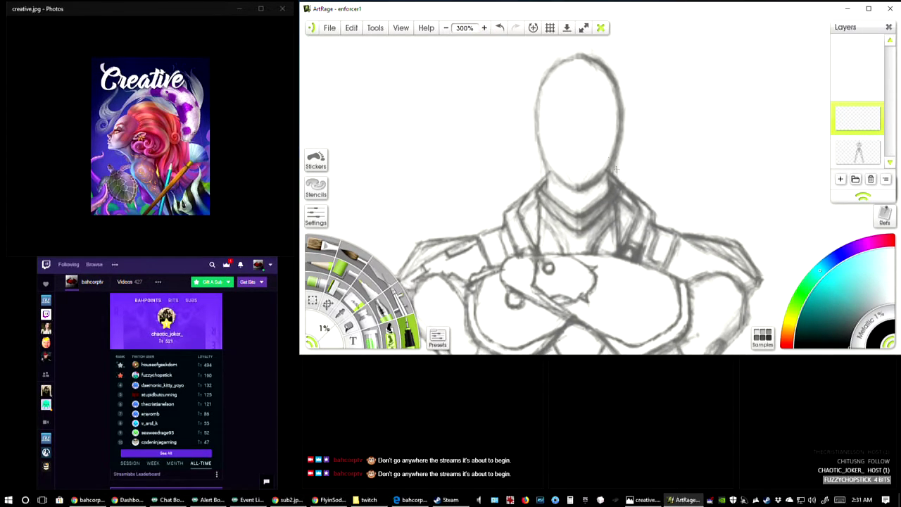
click(448, 31)
click(447, 31)
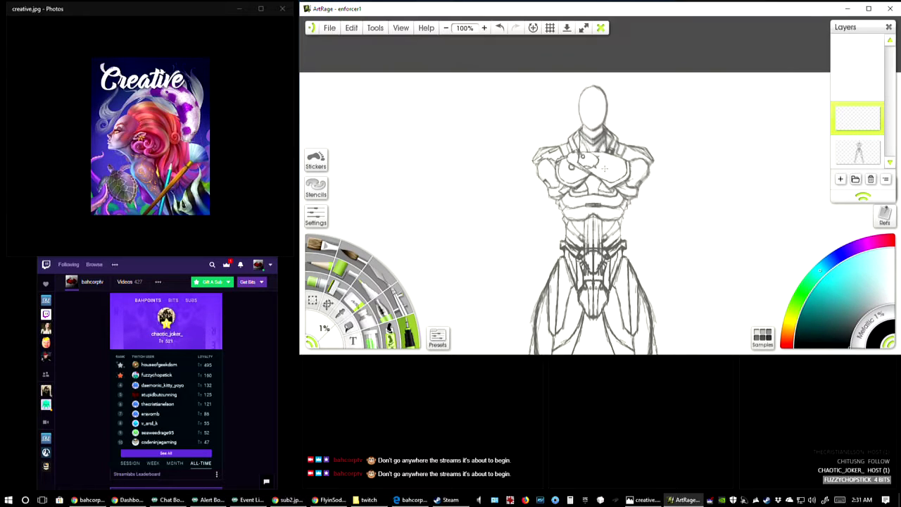
click(484, 27)
scroll(636, 197, down, 2)
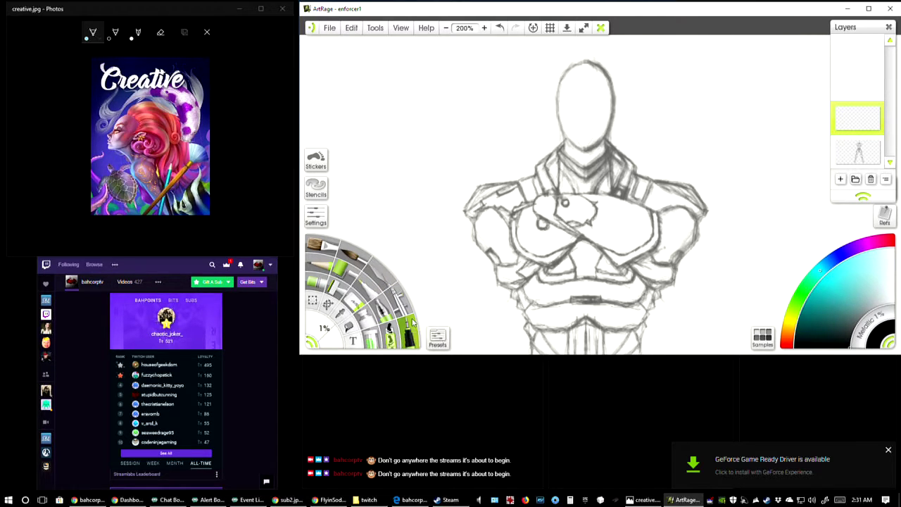
click(888, 449)
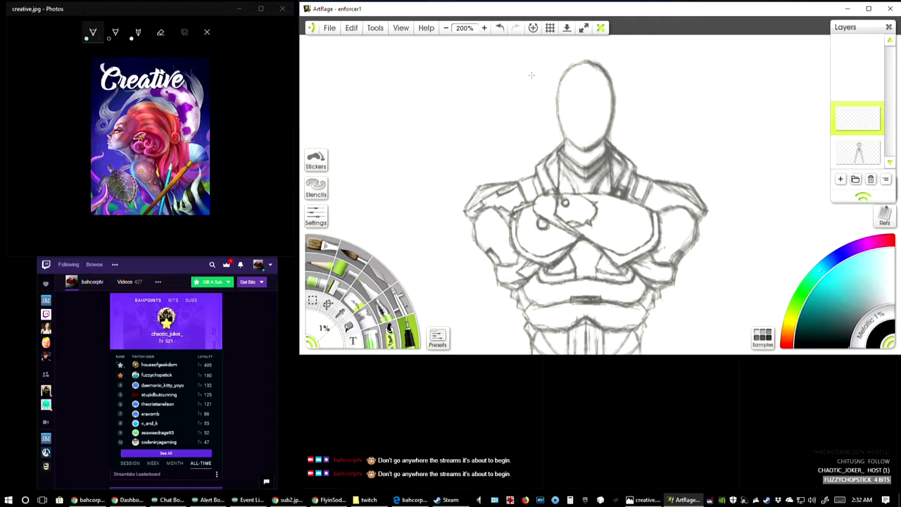
Step: Try several freehand ink test strokes beside the figure at 1% tool size, undoing them
drag(421, 124, 396, 201)
key(ctrl+z)
drag(383, 199, 469, 131)
key(ctrl+z)
mouse_move(378, 164)
mouse_down()
mouse_move(426, 171)
mouse_move(453, 133)
mouse_move(387, 164)
mouse_up()
drag(439, 182, 462, 157)
key(ctrl+z)
Step: Set the pen's tool size to 5% and try a diagonal test stroke beside the head, undoing it
click(330, 329)
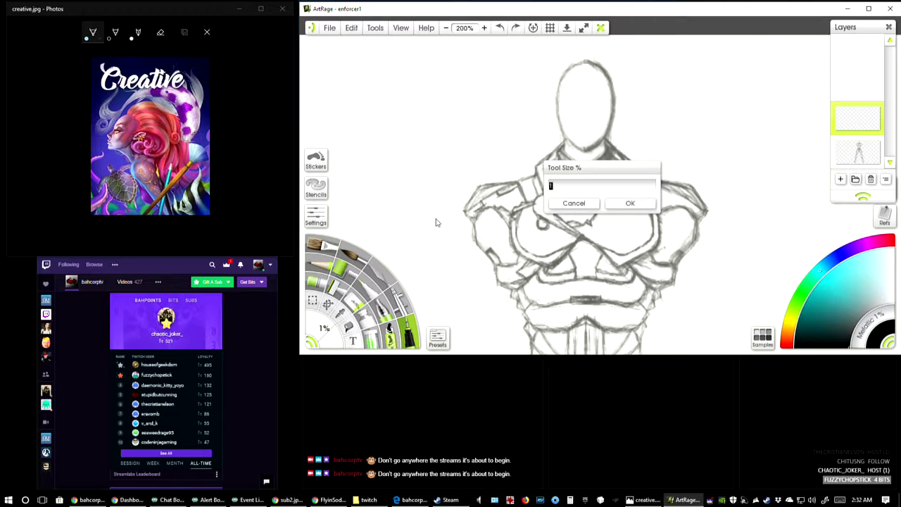
text(5)
key(Return)
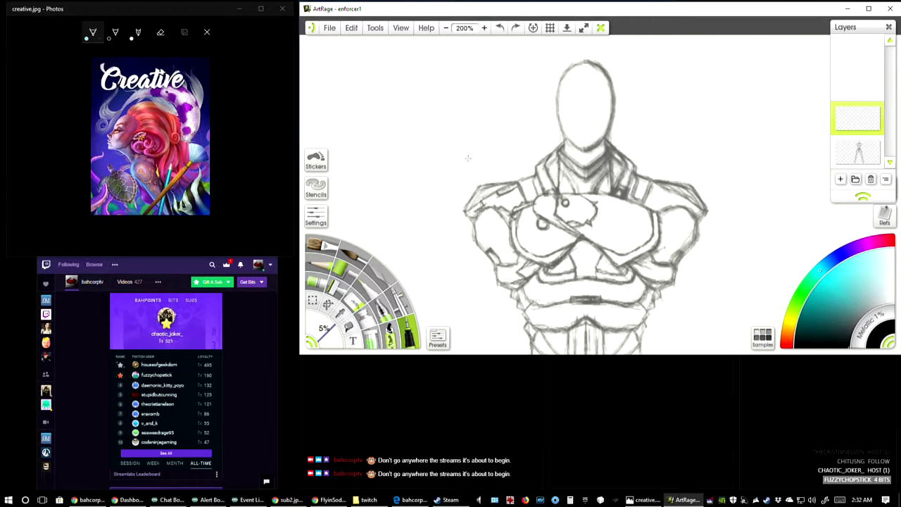
drag(387, 209, 524, 100)
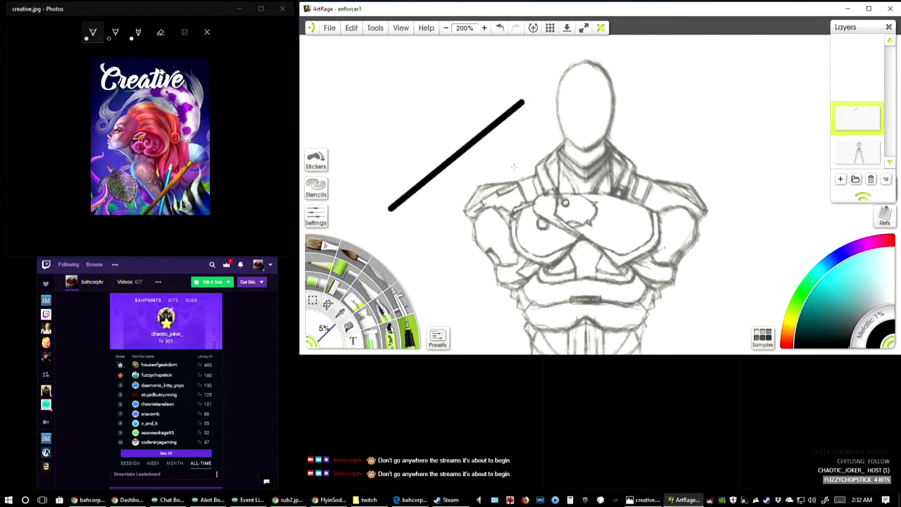
key(ctrl+z)
Step: Set the pen's tool size to 3% and compare diagonal test strokes with the sketch lines, undoing them
click(328, 333)
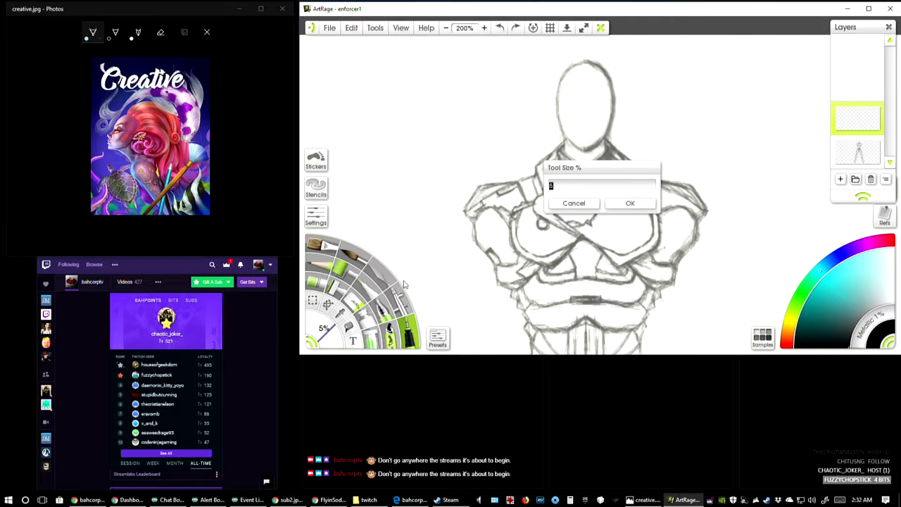
text(3)
key(Return)
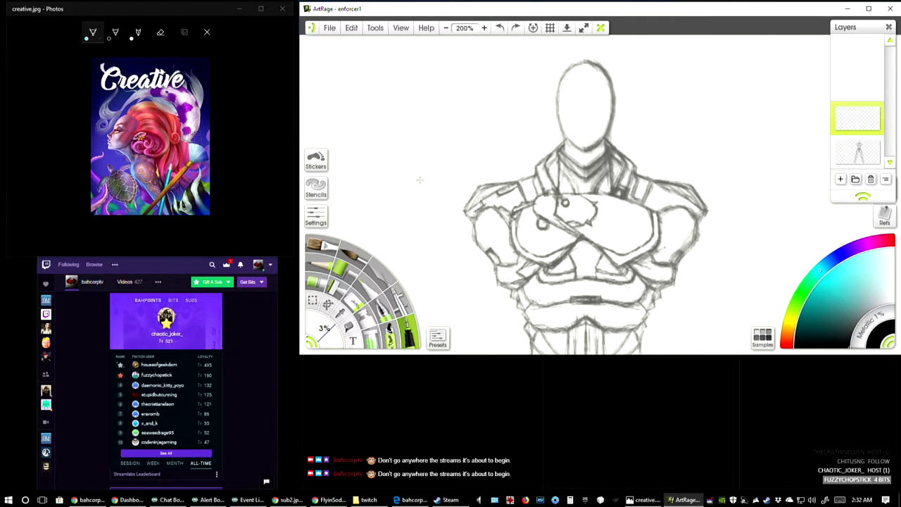
drag(375, 193, 495, 106)
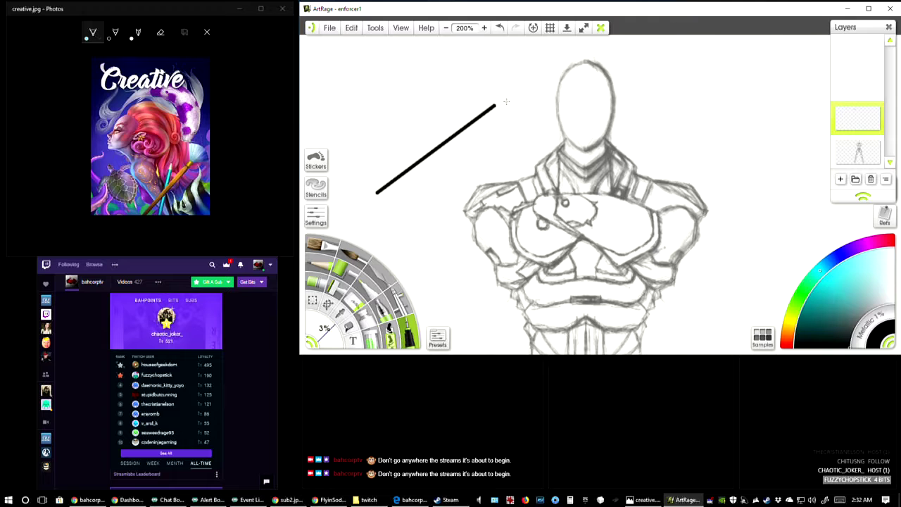
key(ctrl+z)
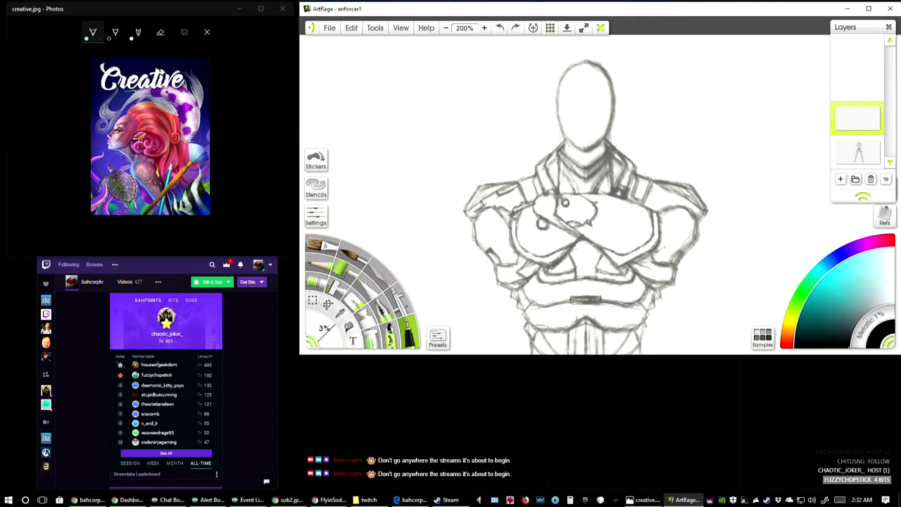
key(ctrl+y)
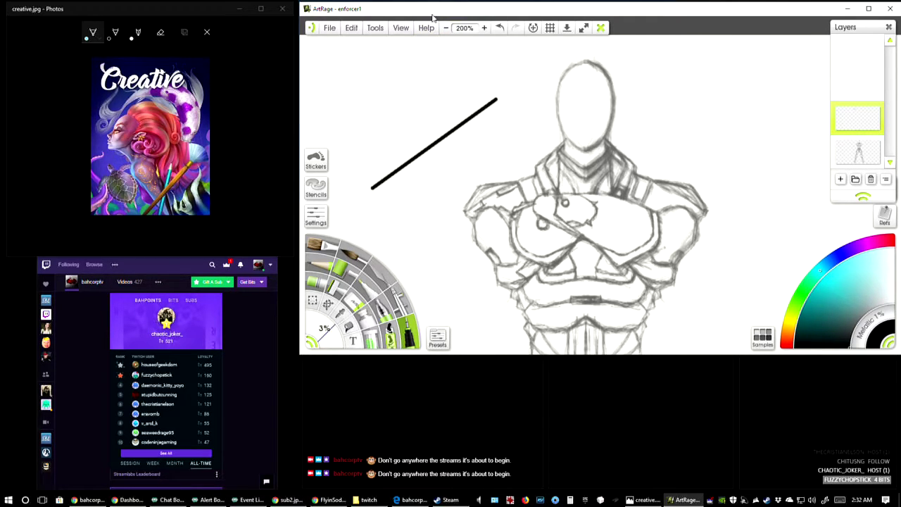
click(446, 28)
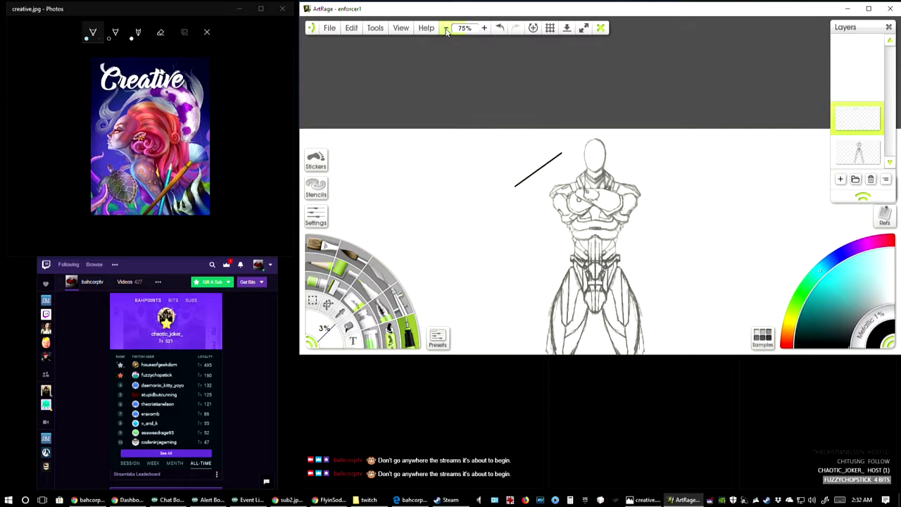
click(483, 28)
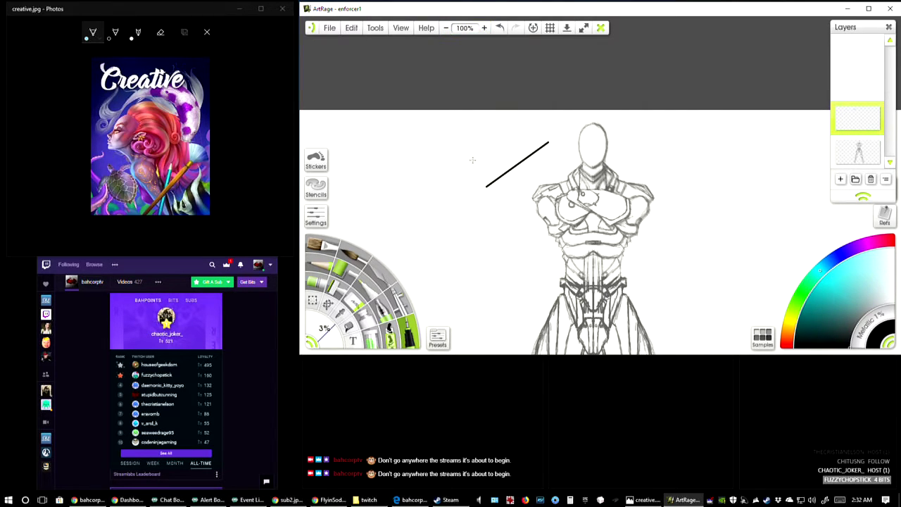
key(ctrl+z)
Step: Try a diagonal test stroke at 1% tool size beside the figure's arm and undo it
drag(416, 235, 509, 163)
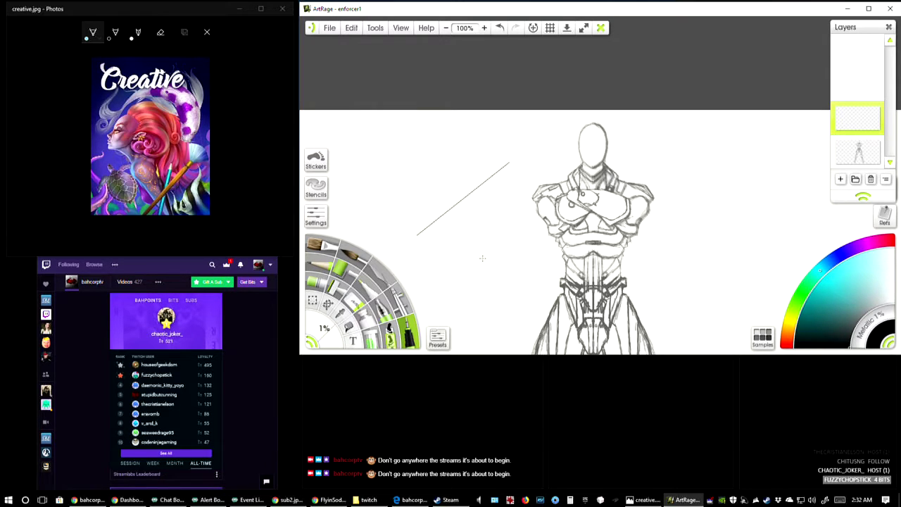
key(ctrl+z)
Step: Set the pen's tool size to 2% and try three diagonal test strokes beside the figure, undoing all of them
click(324, 328)
text(2)
key(Return)
drag(427, 223, 509, 160)
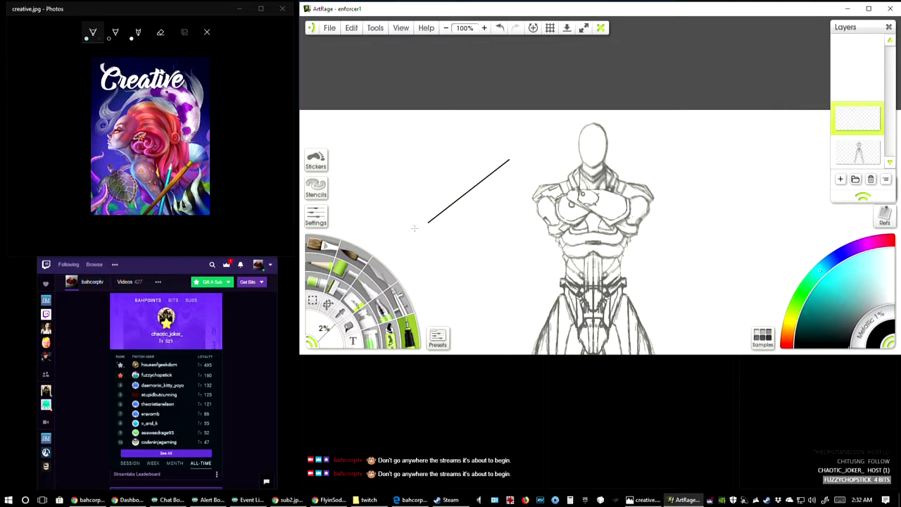
drag(415, 227, 526, 169)
drag(415, 228, 469, 176)
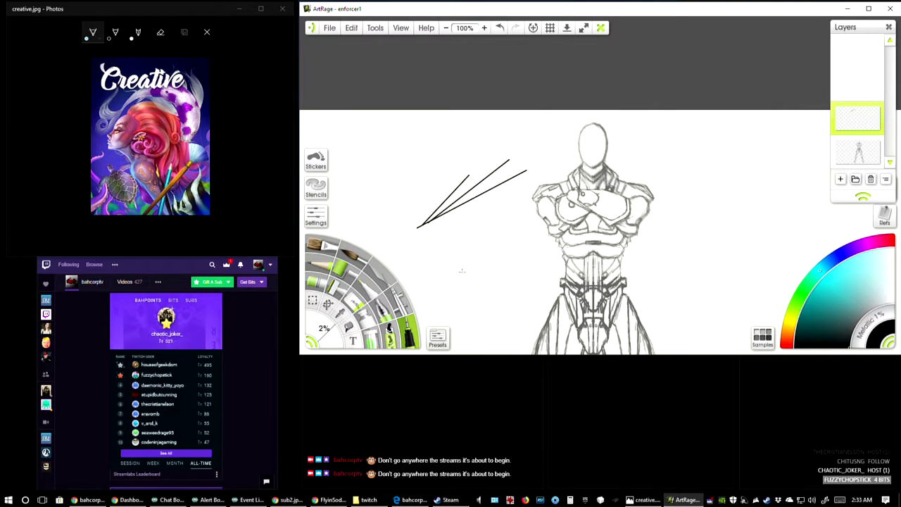
key(ctrl+z)
key(ctrl+z)
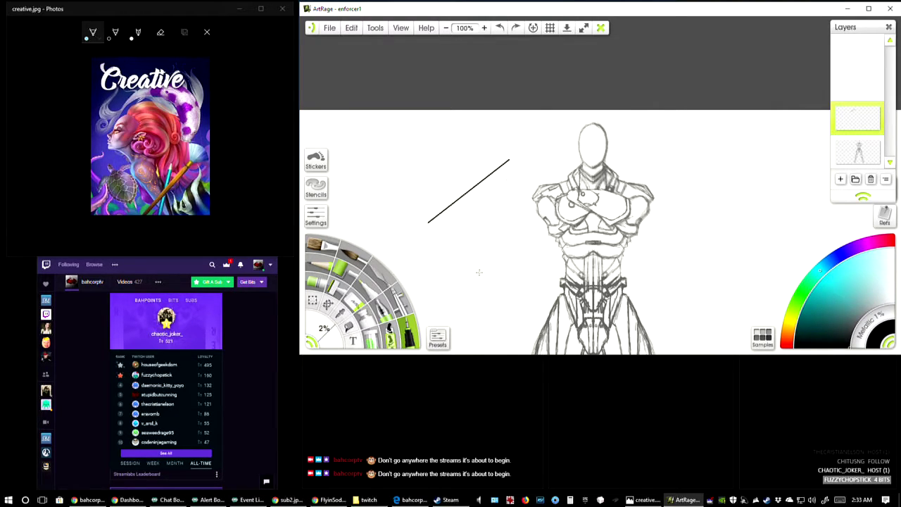
key(ctrl+z)
scroll(648, 174, down, 3)
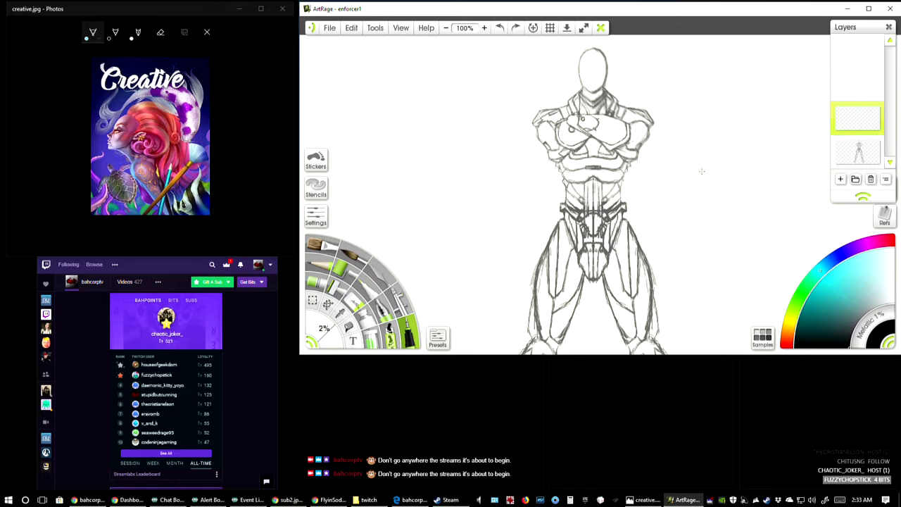
scroll(702, 171, up, 1)
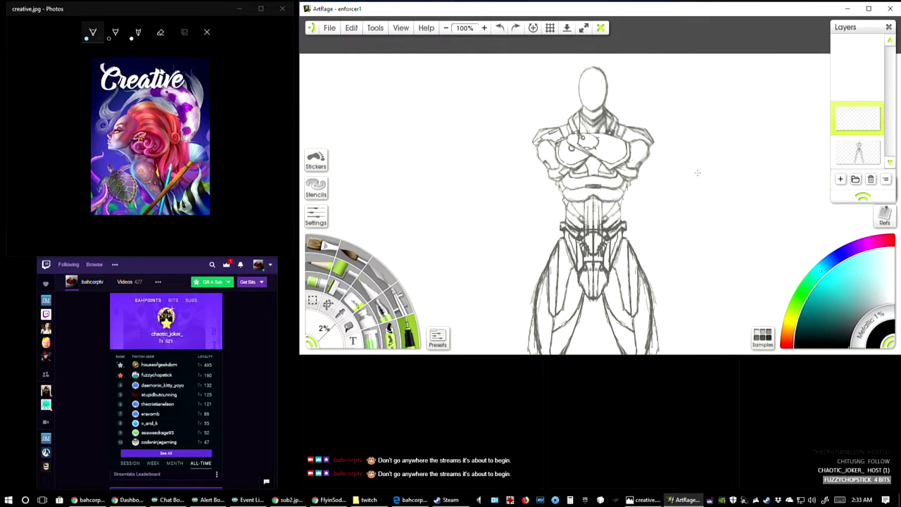
Step: Try inking the left half of the head outline at 2% tool size, viewed at 400%, and undo it
key(alt+Tab)
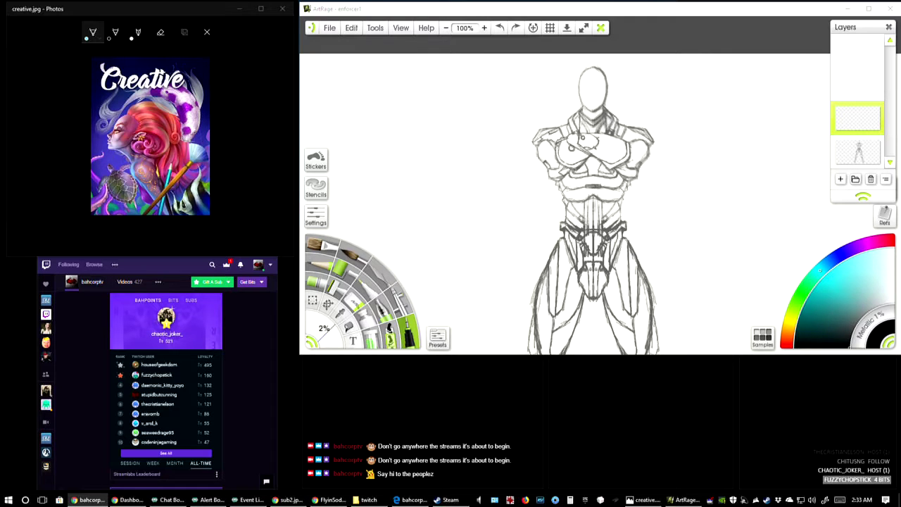
click(484, 28)
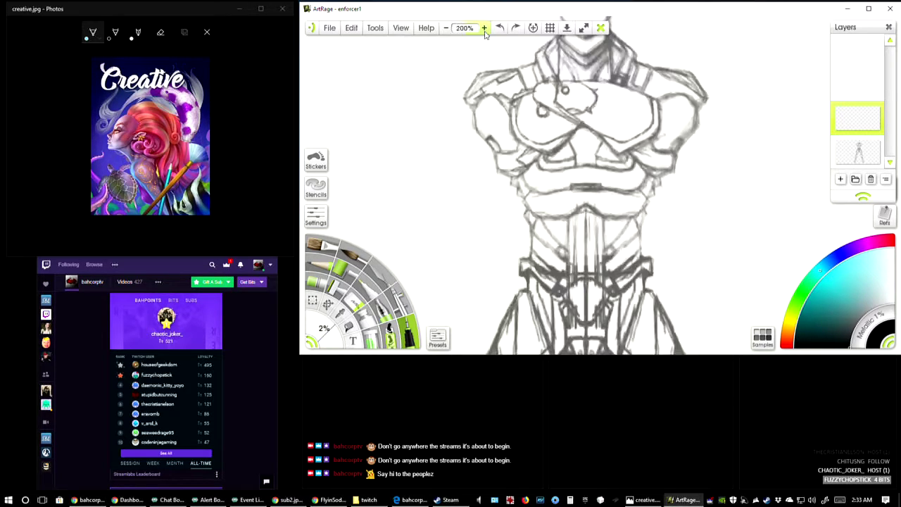
click(484, 28)
scroll(617, 182, up, 6)
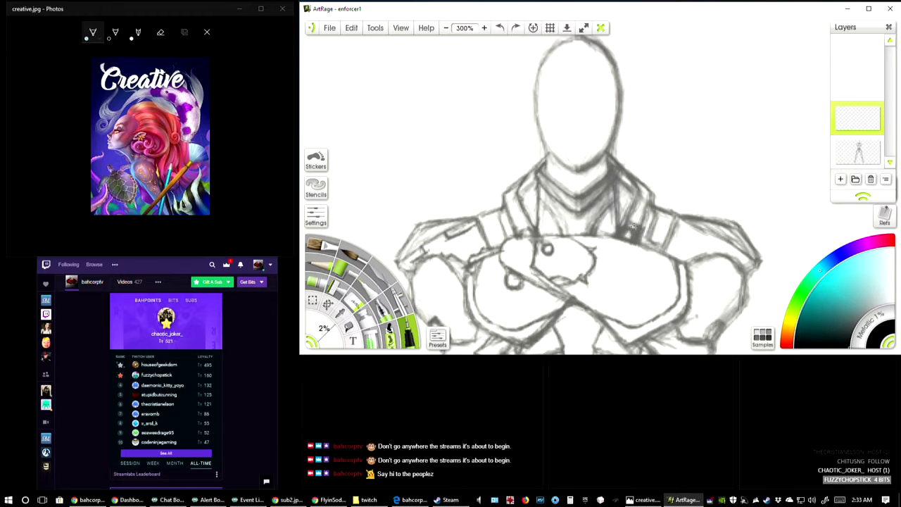
click(445, 27)
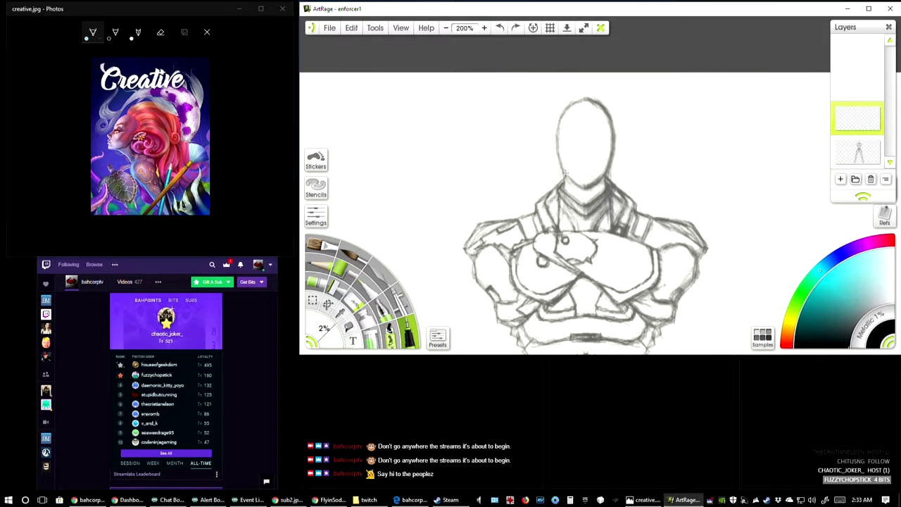
click(483, 29)
click(484, 28)
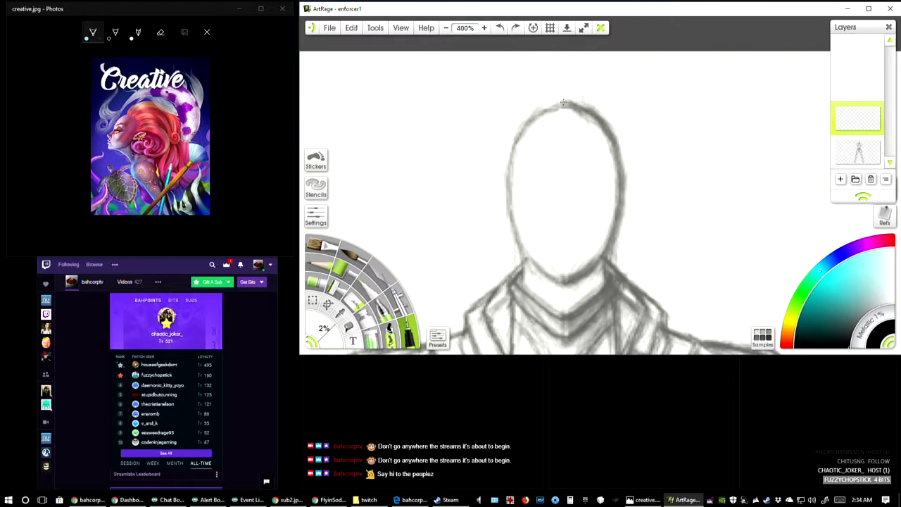
mouse_move(561, 103)
mouse_down()
mouse_move(514, 138)
mouse_move(506, 194)
mouse_up()
key(ctrl+z)
key(ctrl+z)
key(ctrl+z)
mouse_move(562, 104)
mouse_down()
mouse_move(519, 139)
mouse_move(506, 196)
mouse_move(519, 240)
mouse_move(562, 282)
mouse_up()
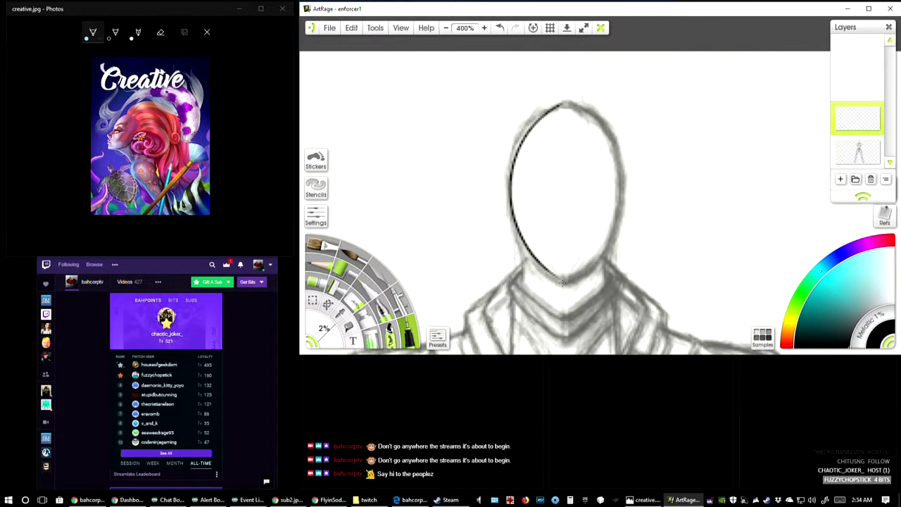
key(ctrl+z)
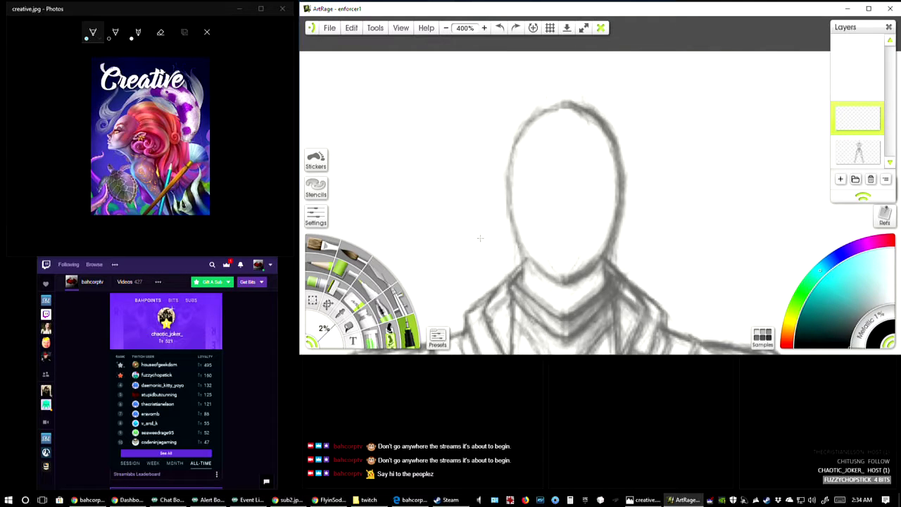
Step: Set the pen's tool size to 3%
click(329, 340)
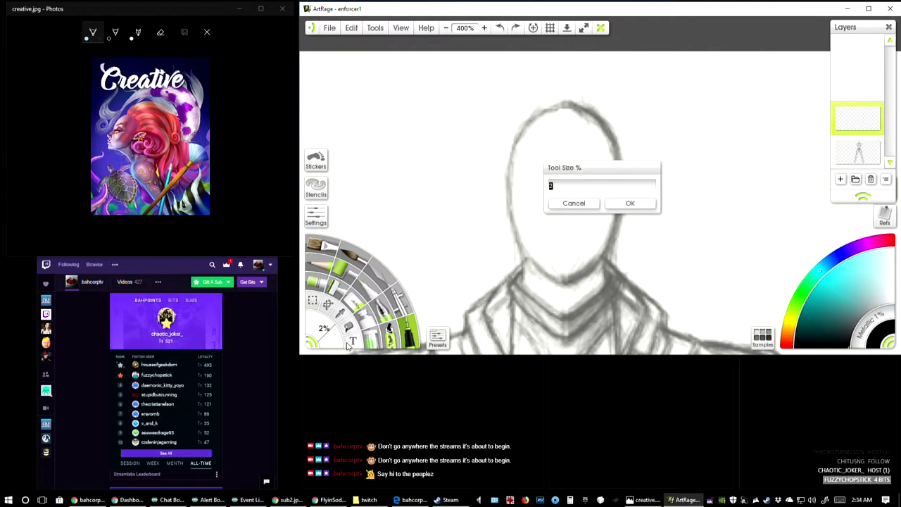
text(3)
click(629, 204)
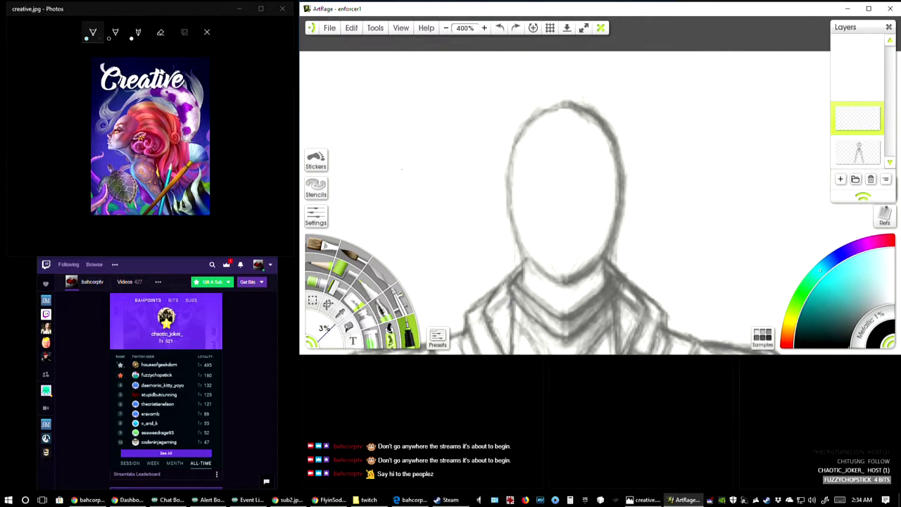
Step: Try four diagonal test strokes of varying thickness beside the head and undo the last three
drag(368, 204, 468, 120)
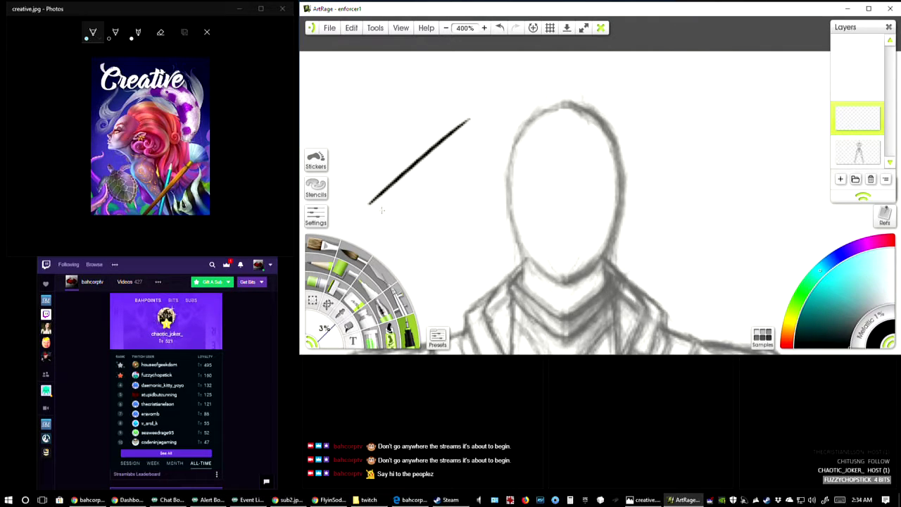
drag(375, 215, 498, 116)
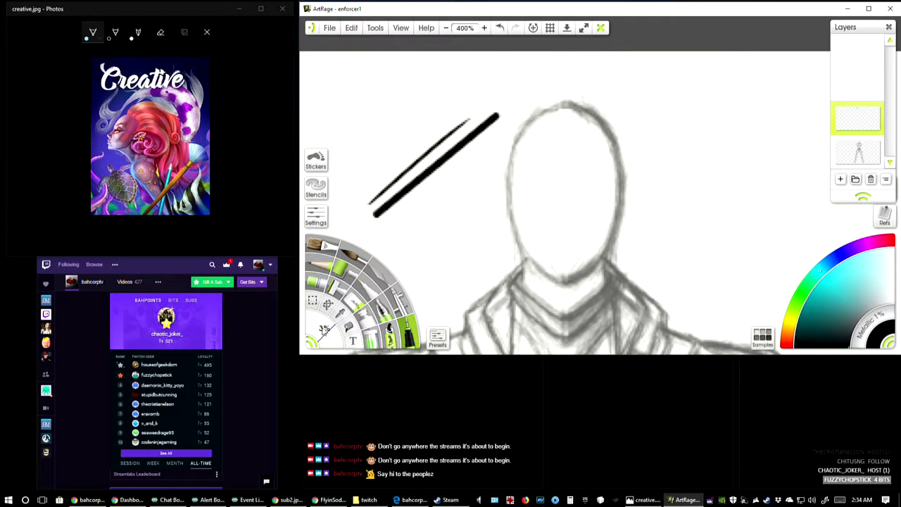
click(324, 331)
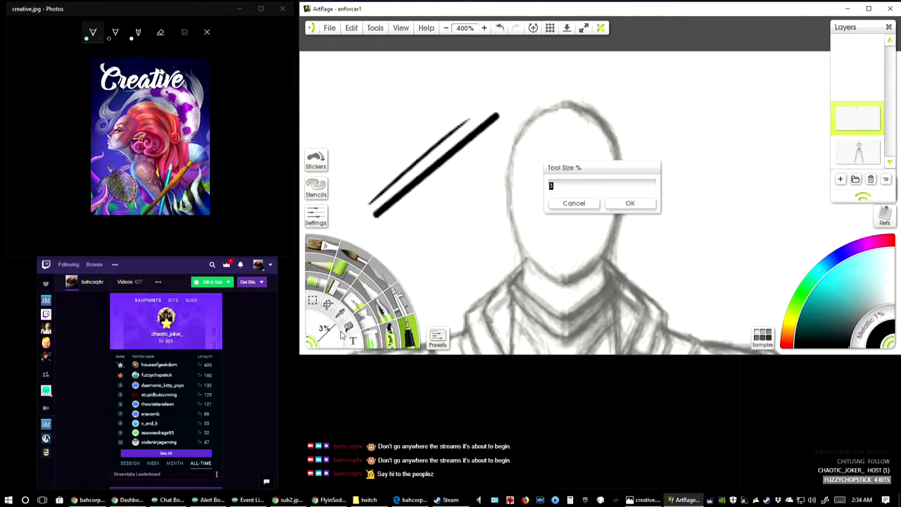
click(621, 205)
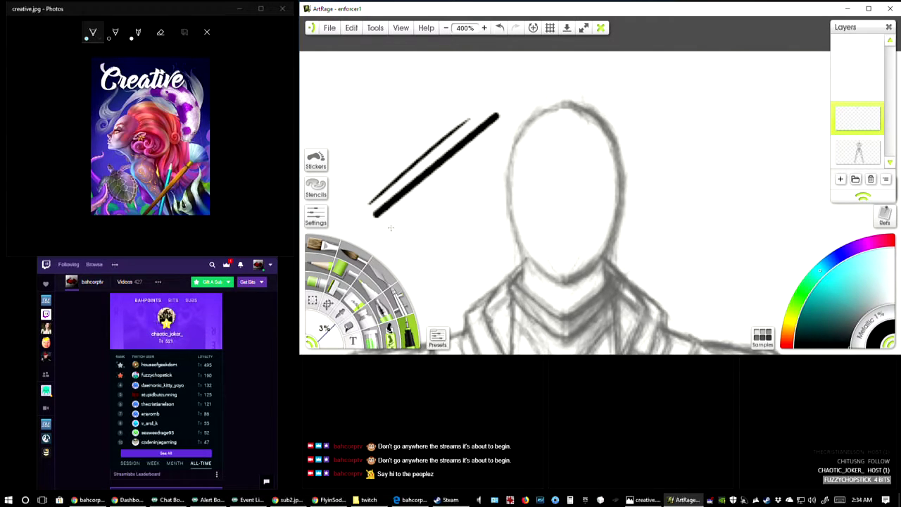
drag(386, 226, 453, 181)
mouse_move(394, 241)
mouse_down()
mouse_move(502, 161)
mouse_move(445, 206)
mouse_up()
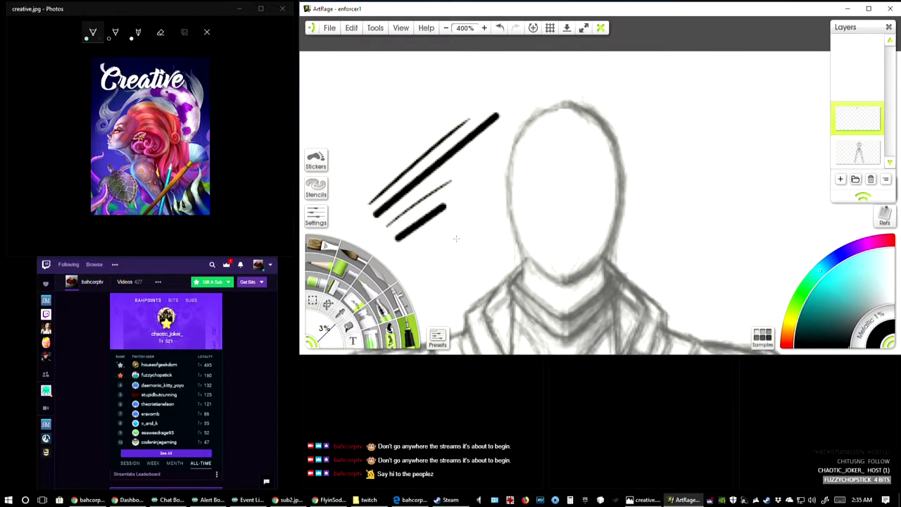
key(ctrl+z)
key(ctrl+z)
key(ctrl+z)
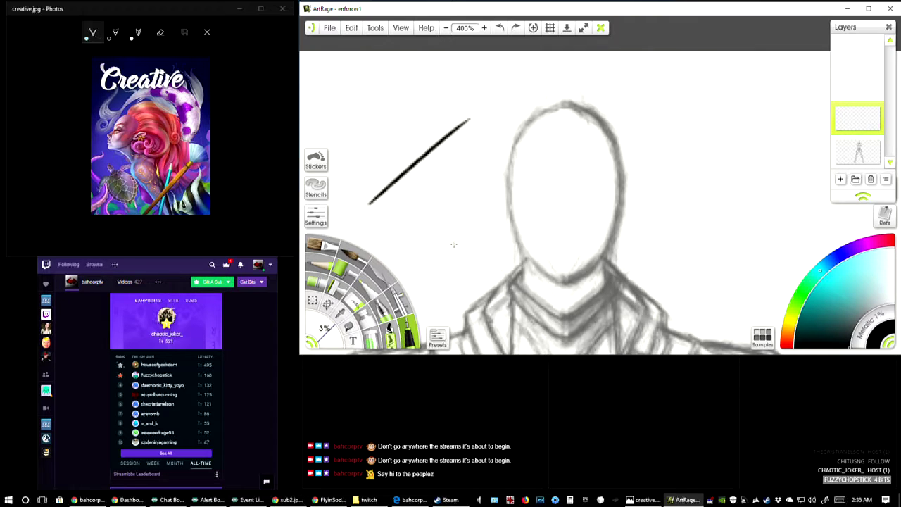
Step: Try five more diagonal test strokes beside the head and a short stroke along its crown, undoing all test strokes
drag(380, 209, 473, 143)
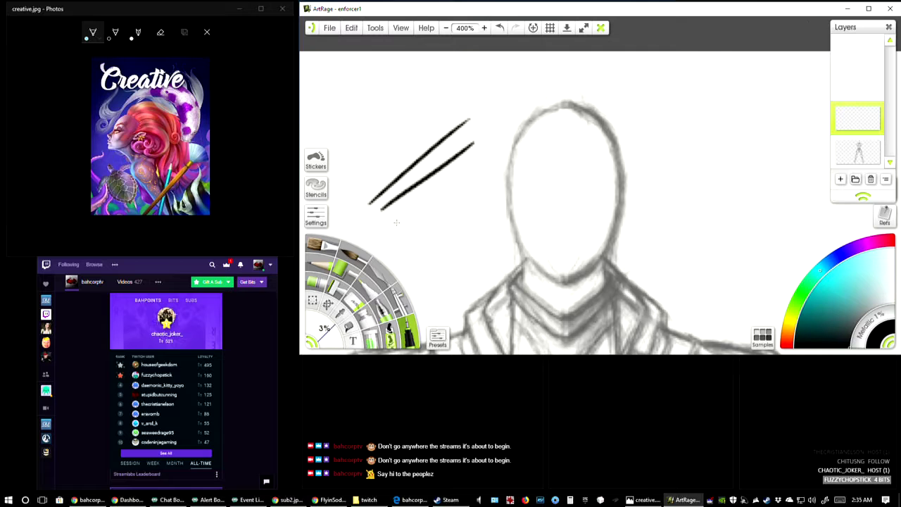
drag(393, 225, 442, 187)
drag(405, 237, 518, 157)
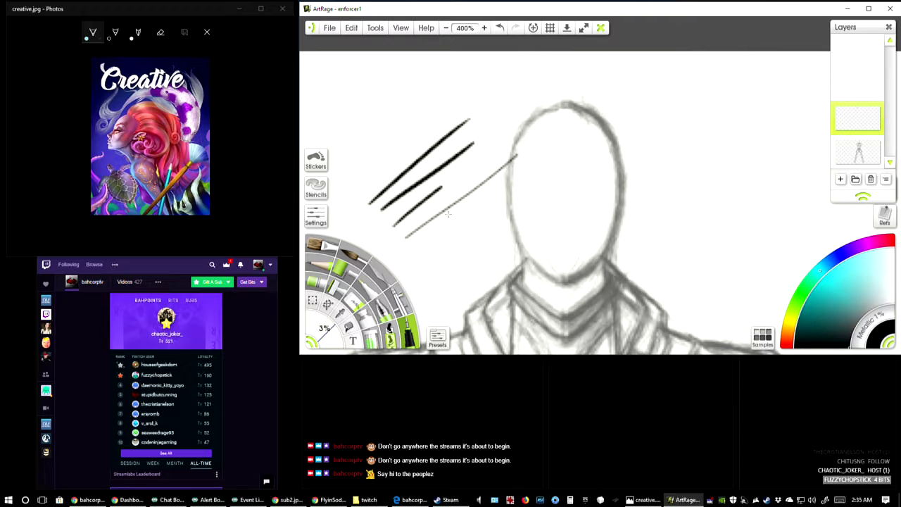
drag(449, 216, 501, 186)
drag(464, 218, 496, 198)
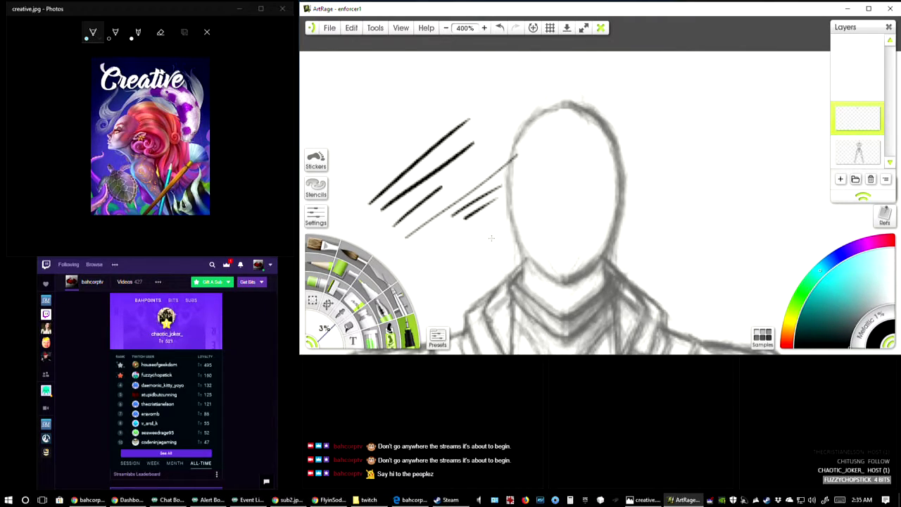
key(ctrl+z)
key(ctrl+z)
key(ctrl+z)
key(ctrl+z)
key(ctrl+z)
key(ctrl+z)
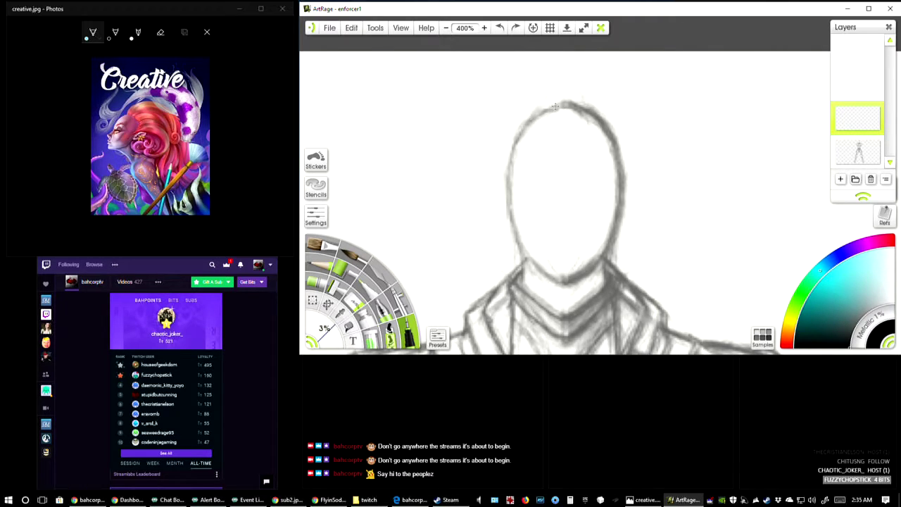
drag(562, 103, 526, 128)
key(ctrl+z)
Step: In Photos, leave the drawing mode of creative.jpg and discard the stray marks without saving
click(161, 133)
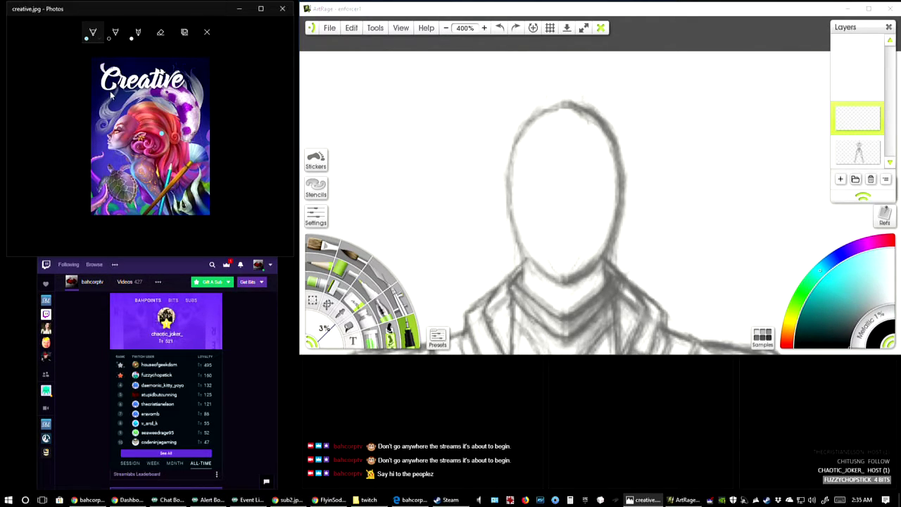
click(208, 33)
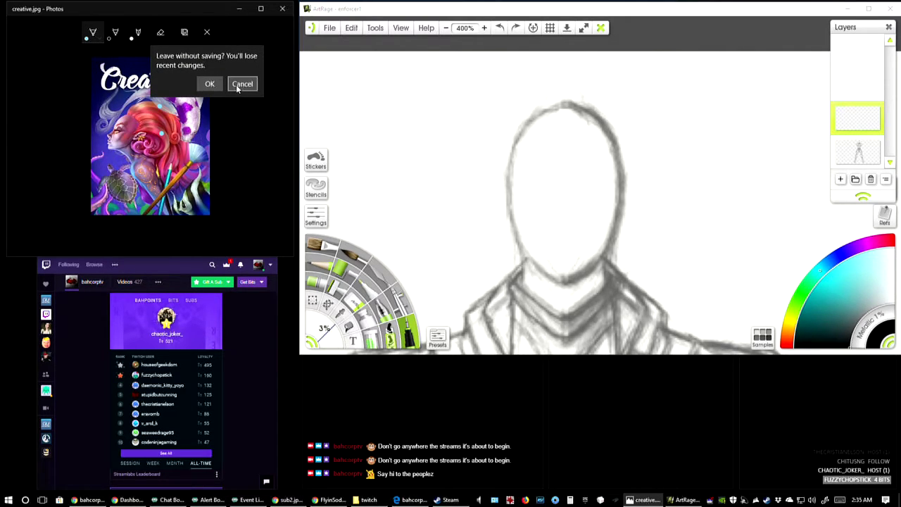
click(244, 84)
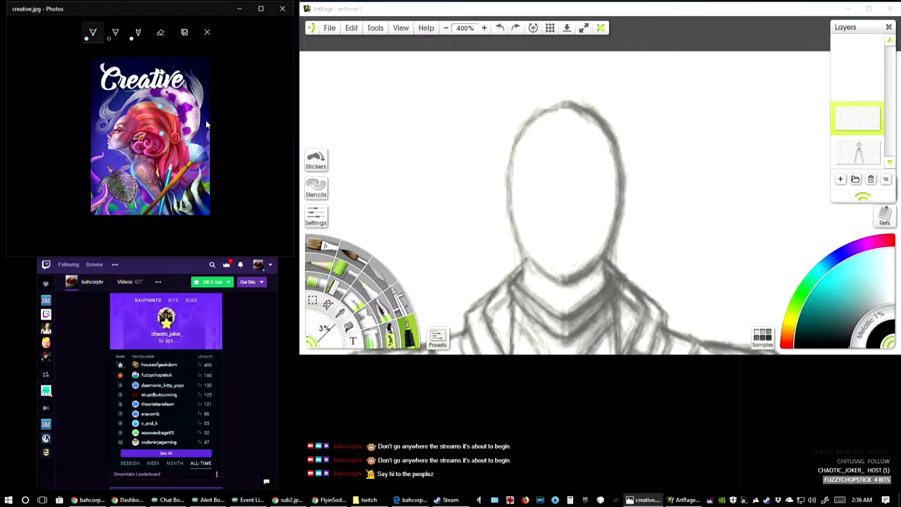
click(207, 34)
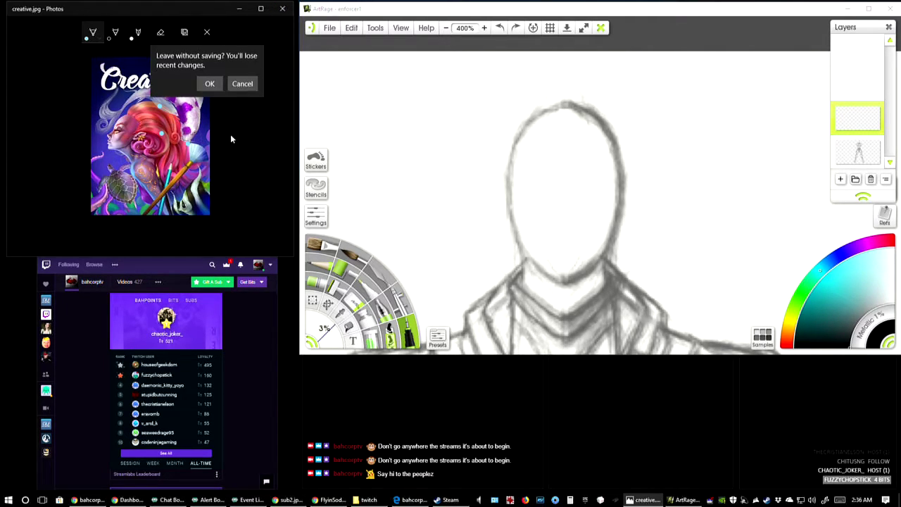
click(209, 84)
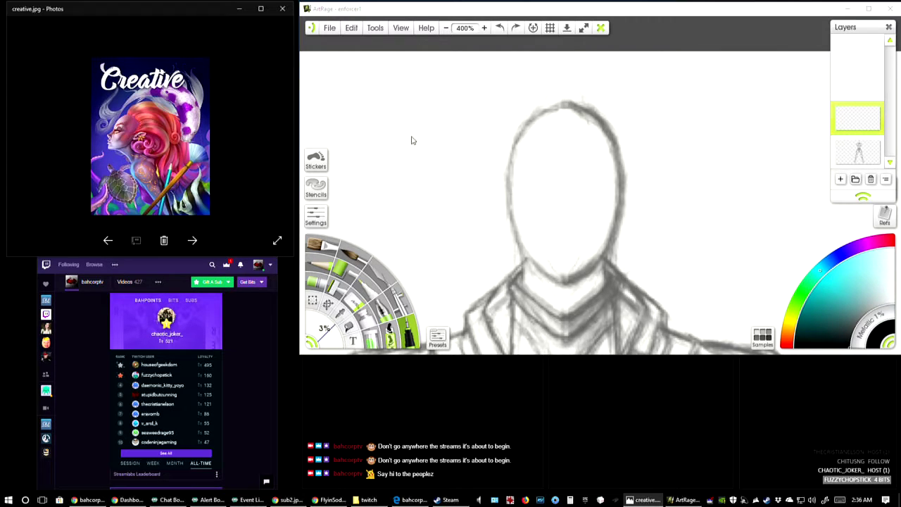
Step: Switch back to ArtRage and ink the left half of the head outline from crown to chin
click(605, 115)
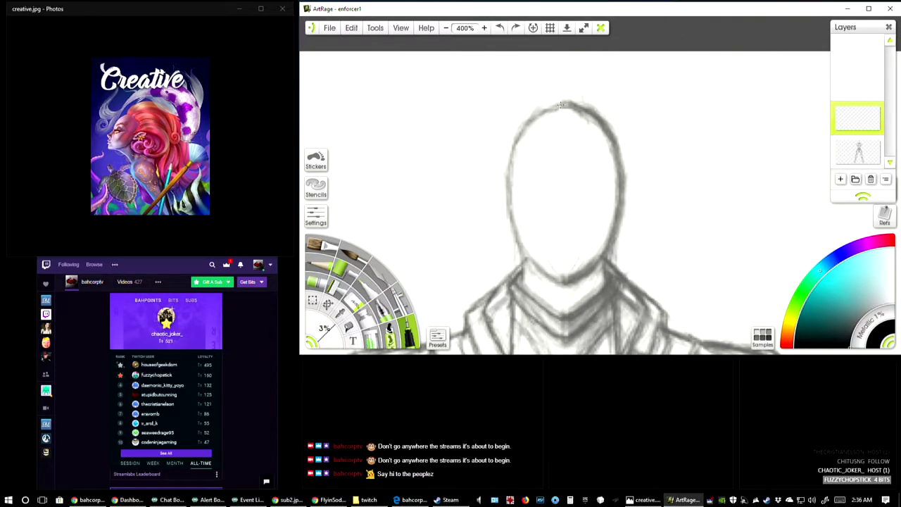
mouse_move(567, 100)
mouse_down()
mouse_move(526, 124)
mouse_move(509, 161)
mouse_move(506, 202)
mouse_move(536, 266)
mouse_move(564, 283)
mouse_up()
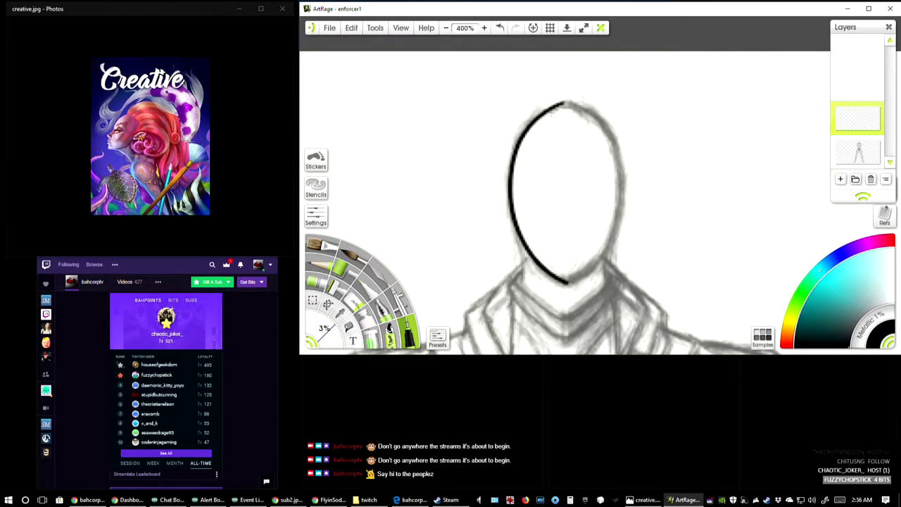
Step: Try inking the right half of the head outline from the crown and from the chin, undoing each attempt
mouse_move(563, 103)
mouse_down()
mouse_move(605, 133)
mouse_move(615, 199)
mouse_move(607, 240)
mouse_move(563, 285)
mouse_up()
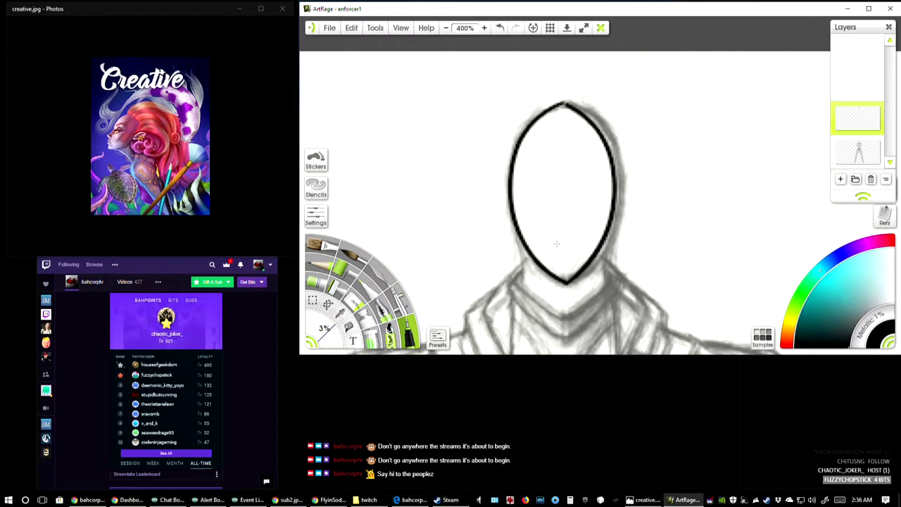
key(ctrl+z)
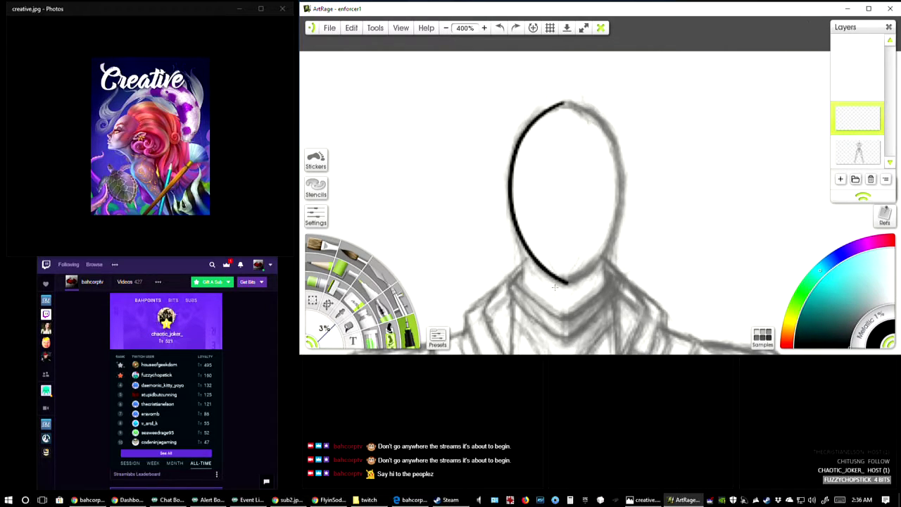
mouse_move(566, 282)
mouse_down()
mouse_move(590, 276)
mouse_move(618, 249)
mouse_up()
key(ctrl+z)
mouse_move(561, 103)
mouse_down()
mouse_move(584, 107)
mouse_move(610, 149)
mouse_up()
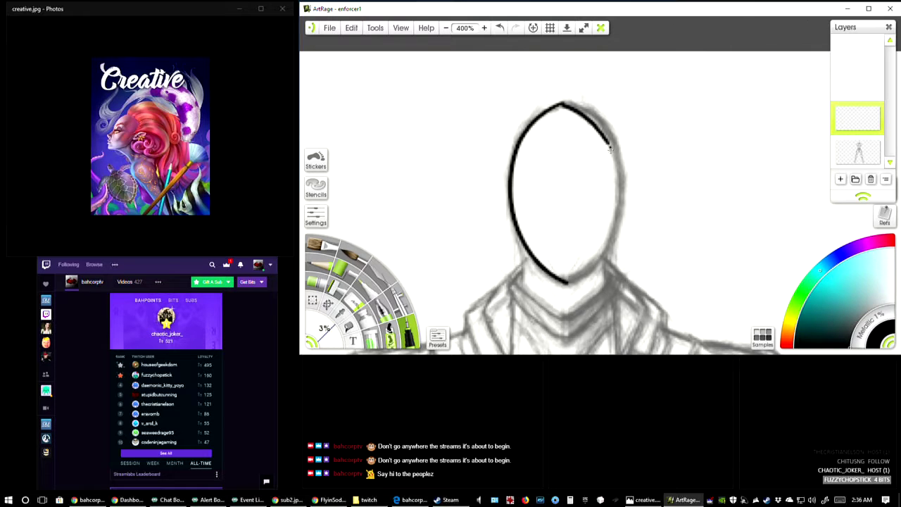
key(ctrl+z)
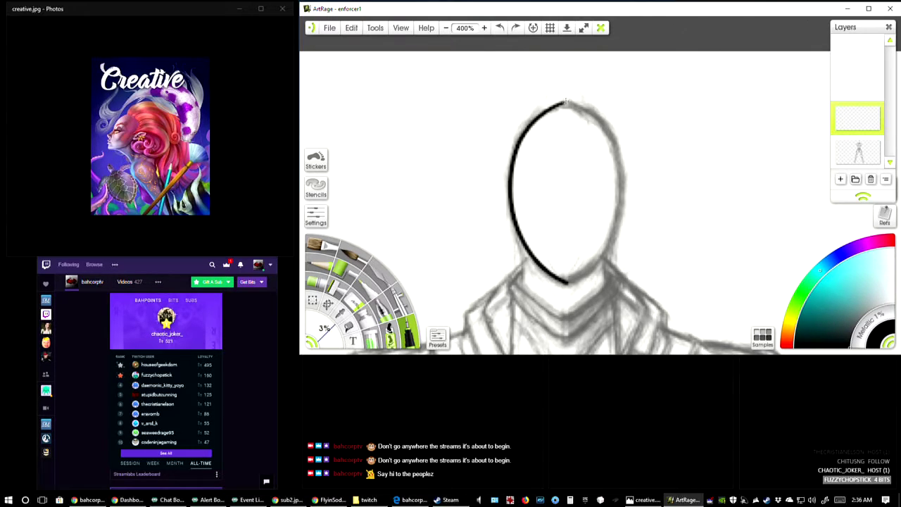
Step: Try a full right-side curve of the head with small touch-ups at crown and chin, undoing all of it
mouse_move(563, 104)
mouse_down()
mouse_move(589, 116)
mouse_move(607, 141)
mouse_move(618, 198)
mouse_move(603, 252)
mouse_move(566, 284)
mouse_up()
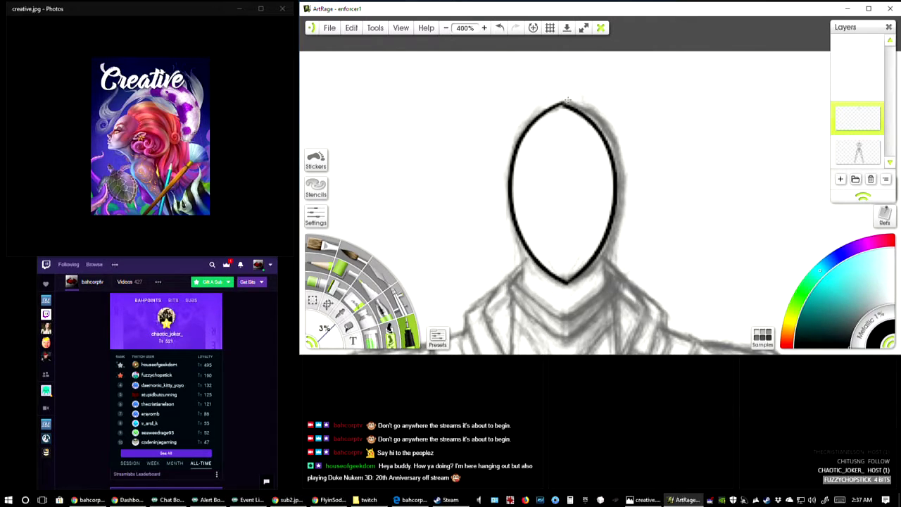
drag(560, 105, 557, 107)
drag(565, 281, 581, 278)
key(ctrl+z)
key(ctrl+z)
key(ctrl+z)
key(ctrl+z)
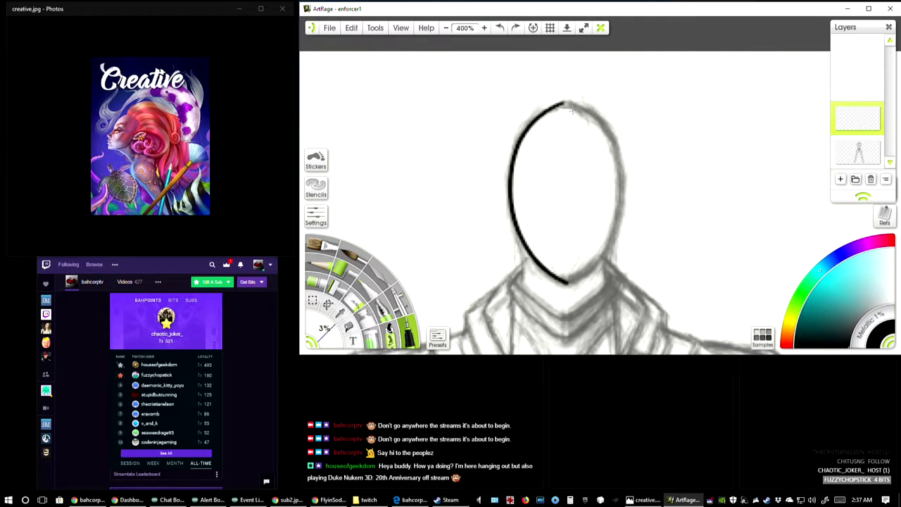
Step: Undo a crown-to-chin attempt at the head's right half and ink that side from the chin up to the crown
mouse_move(560, 105)
mouse_down()
mouse_move(597, 124)
mouse_move(620, 191)
mouse_move(618, 227)
mouse_move(597, 262)
mouse_move(564, 287)
mouse_up()
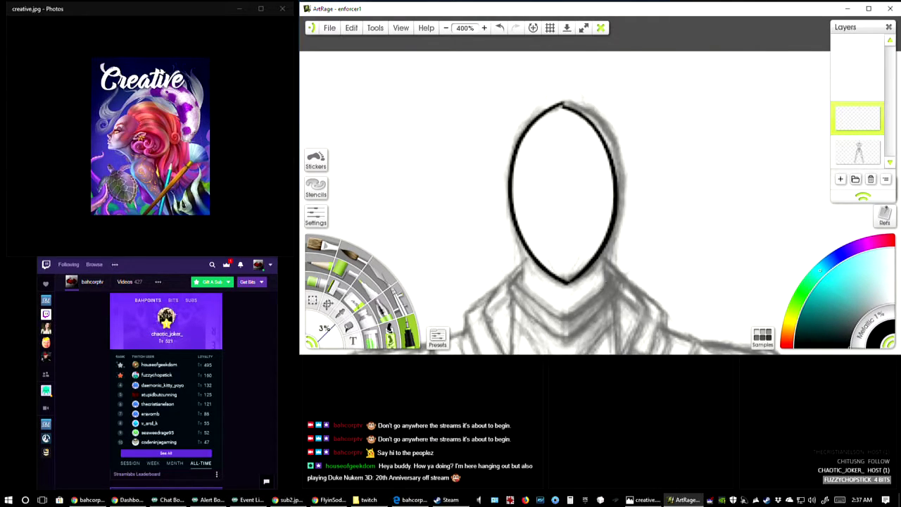
key(ctrl+z)
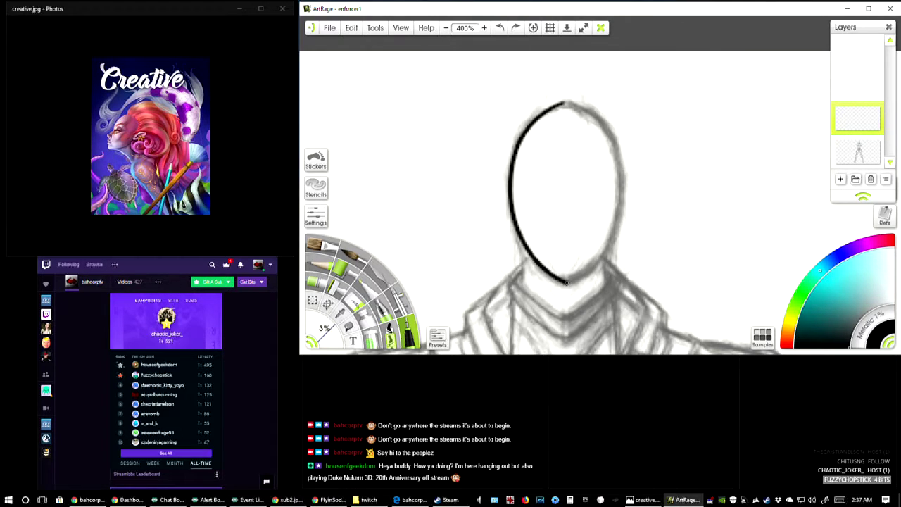
mouse_move(565, 282)
mouse_down()
mouse_move(605, 255)
mouse_move(620, 189)
mouse_move(606, 134)
mouse_move(561, 102)
mouse_up()
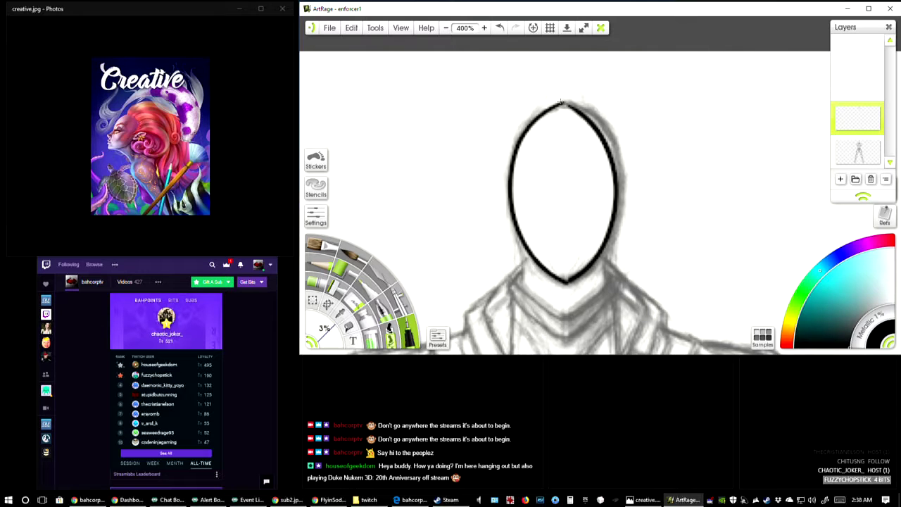
Step: Undo the right half of the head outline and re-ink it as one curve from crown to chin
drag(561, 103, 597, 127)
key(ctrl+z)
key(ctrl+z)
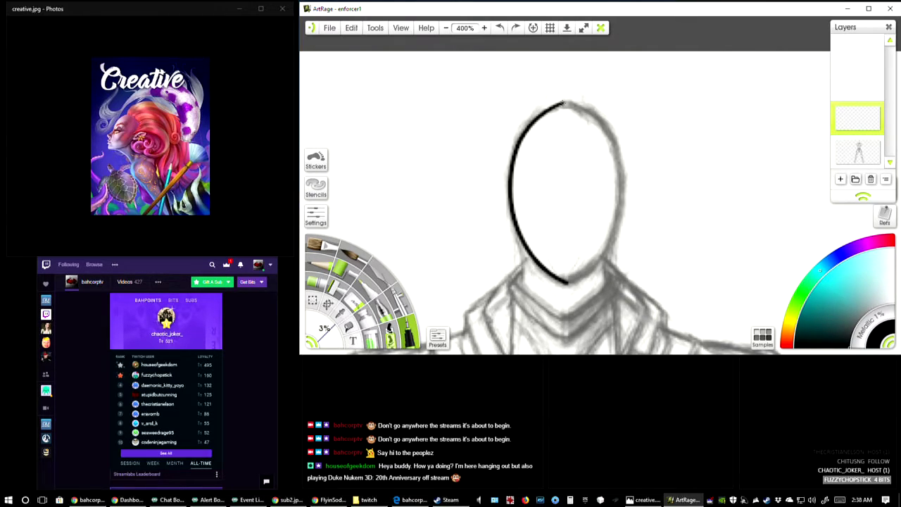
mouse_move(563, 103)
mouse_down()
mouse_move(599, 121)
mouse_move(619, 172)
mouse_move(621, 212)
mouse_move(606, 248)
mouse_move(570, 284)
mouse_up()
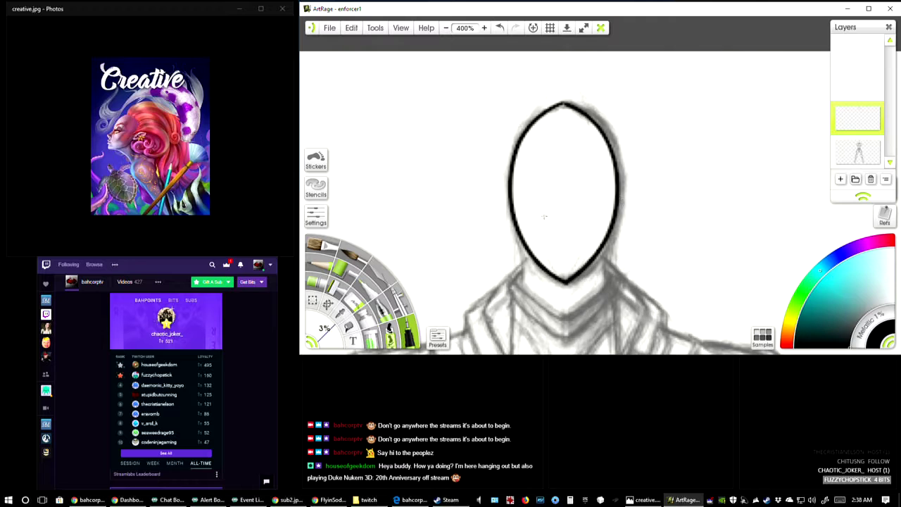
Step: Ink the two short vertical neck lines running down from both sides of the jaw
drag(565, 231, 572, 86)
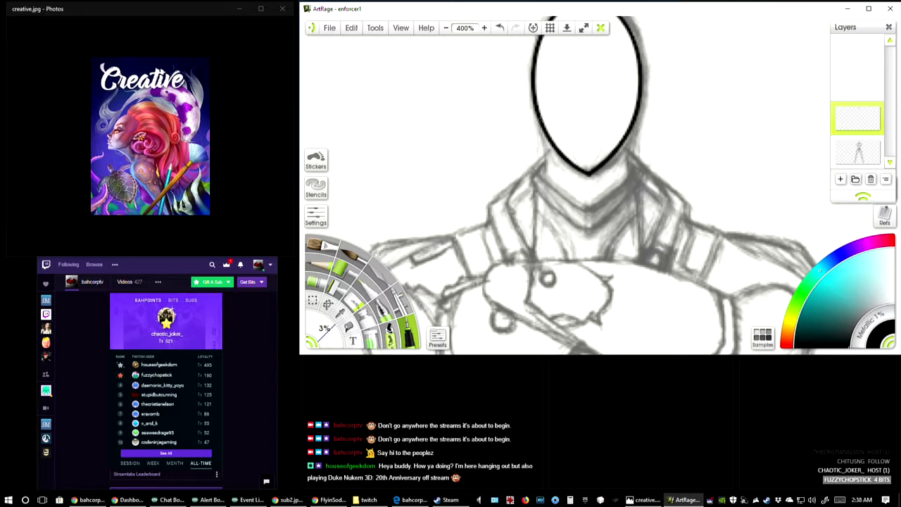
drag(538, 121, 546, 177)
drag(631, 124, 627, 179)
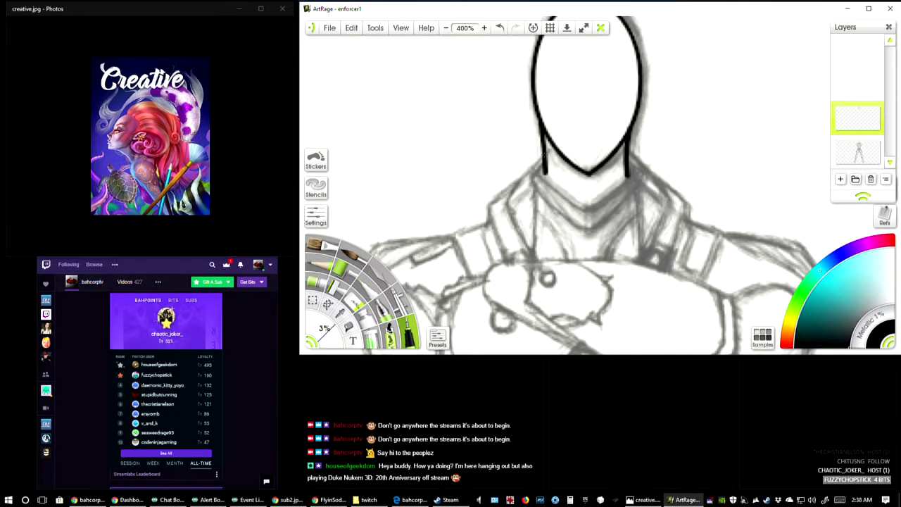
mouse_move(544, 153)
mouse_down()
mouse_move(480, 202)
mouse_move(501, 199)
mouse_move(546, 171)
mouse_up()
key(ctrl+z)
key(ctrl+z)
Step: Ink the left collar's outer slope from the neck toward the shoulder, and try a stroke inside the collar, undoing it
drag(543, 160, 487, 206)
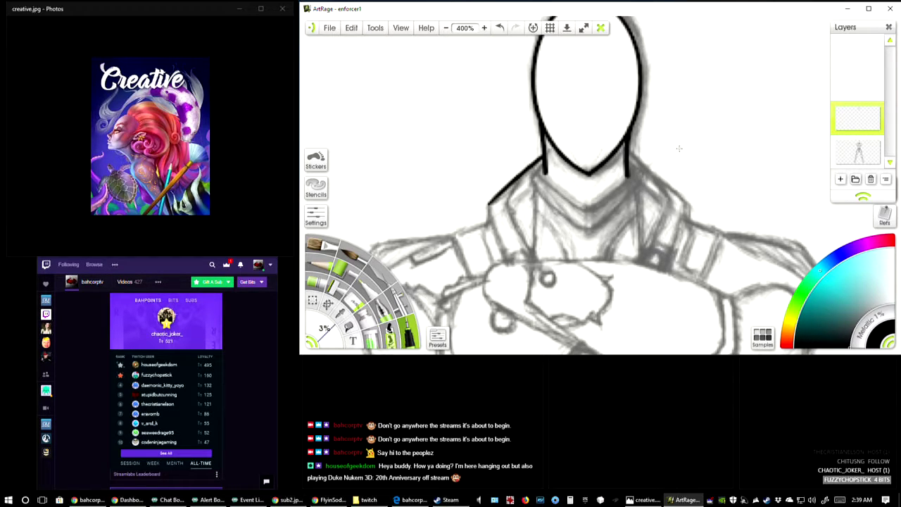
mouse_move(501, 204)
mouse_down()
mouse_move(561, 179)
mouse_move(530, 217)
mouse_up()
key(ctrl+z)
key(ctrl+z)
drag(636, 216, 592, 237)
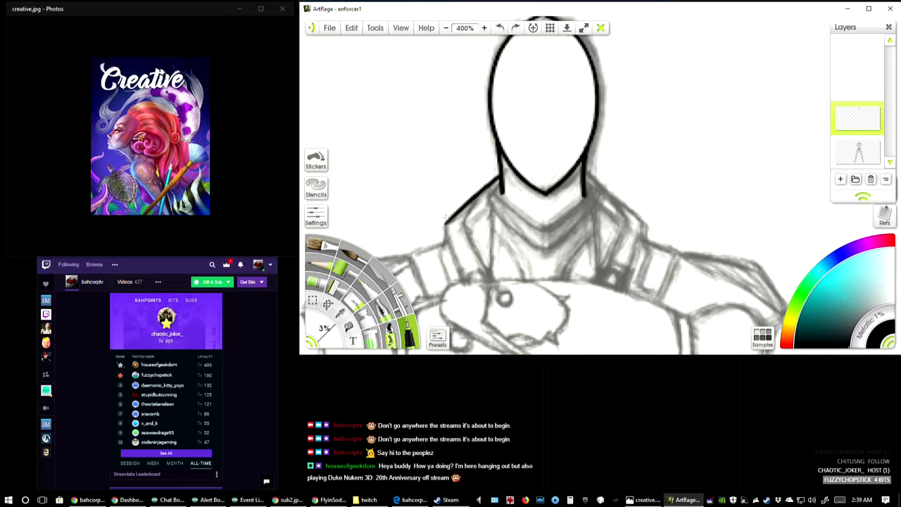
key(super+Up)
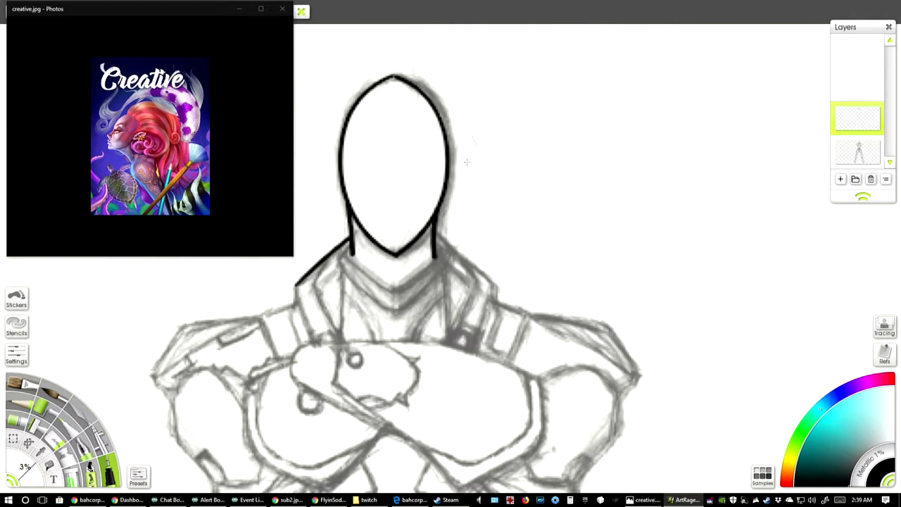
click(239, 9)
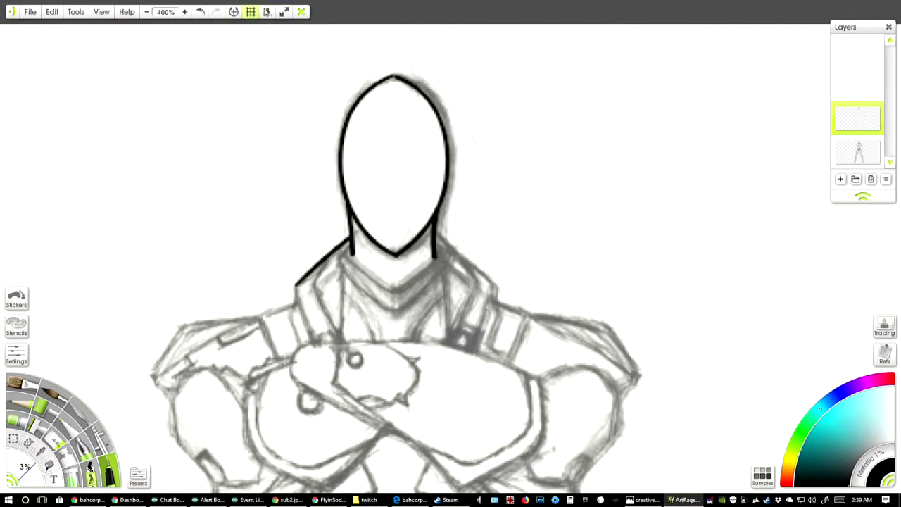
click(284, 14)
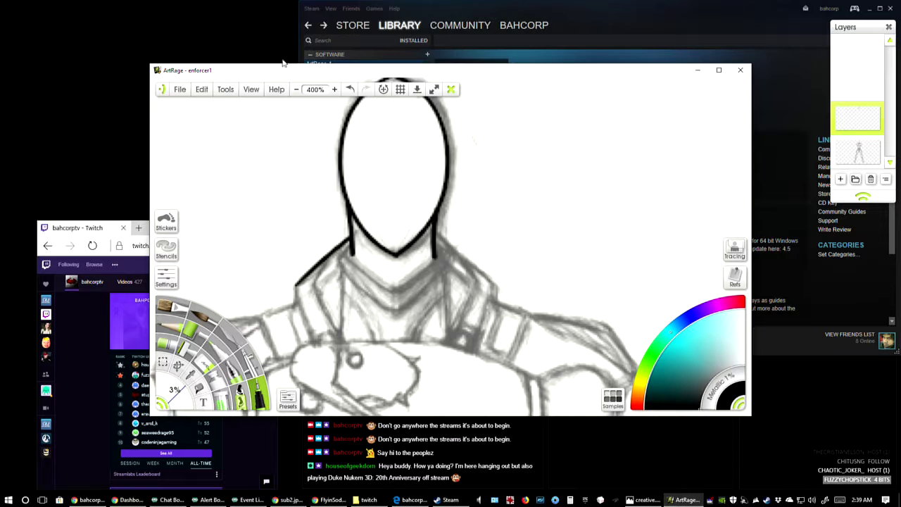
drag(263, 74, 413, 14)
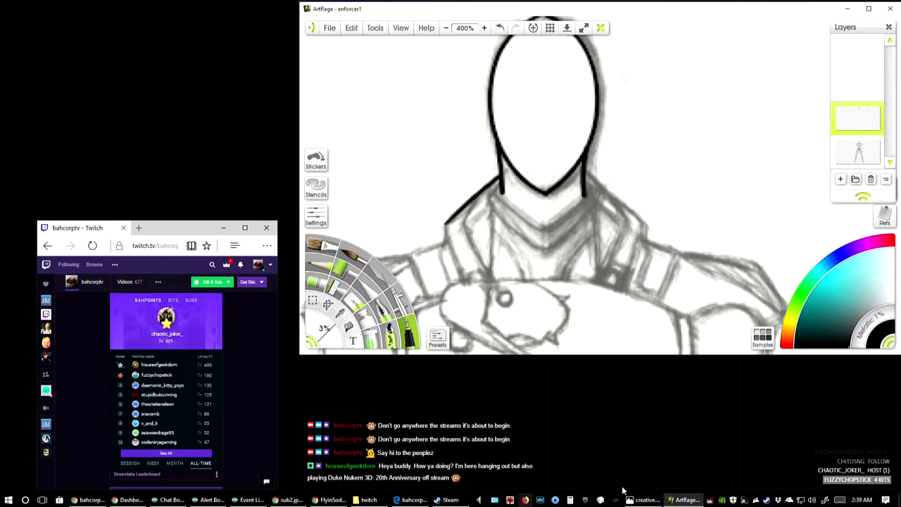
click(643, 500)
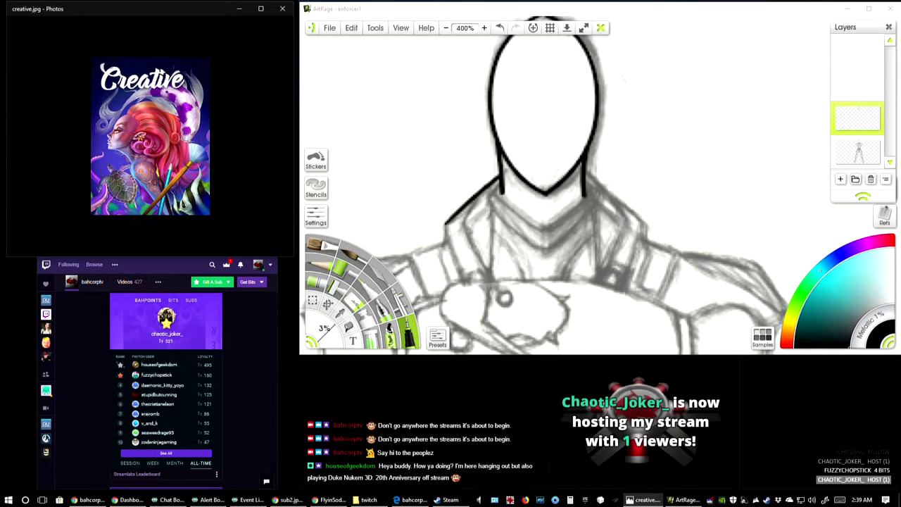
click(651, 170)
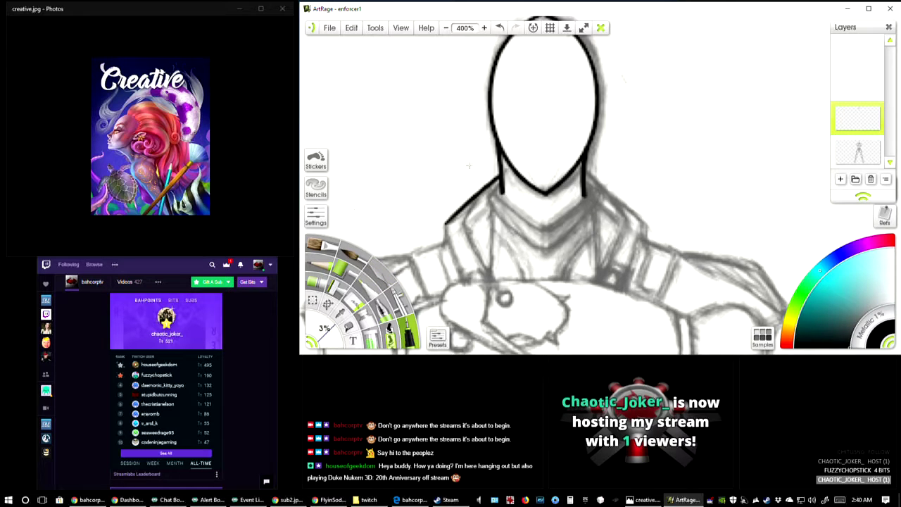
Step: Ink the left collar's folded lapel with an angled outer line, a vertical inner edge and a short outer corner
mouse_move(544, 105)
mouse_down()
mouse_move(539, 113)
mouse_move(603, 136)
mouse_move(593, 127)
mouse_up()
drag(445, 237, 445, 230)
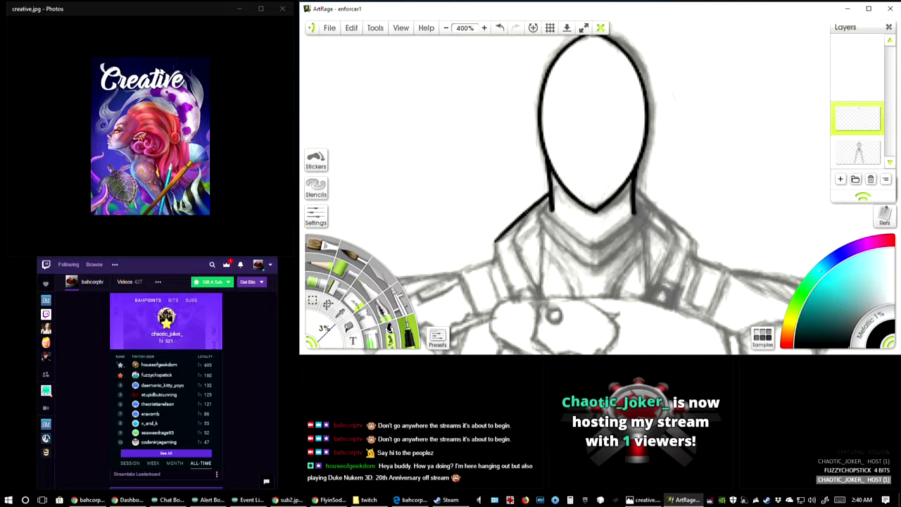
mouse_move(529, 207)
mouse_down()
mouse_move(516, 275)
mouse_move(513, 242)
mouse_move(547, 299)
mouse_up()
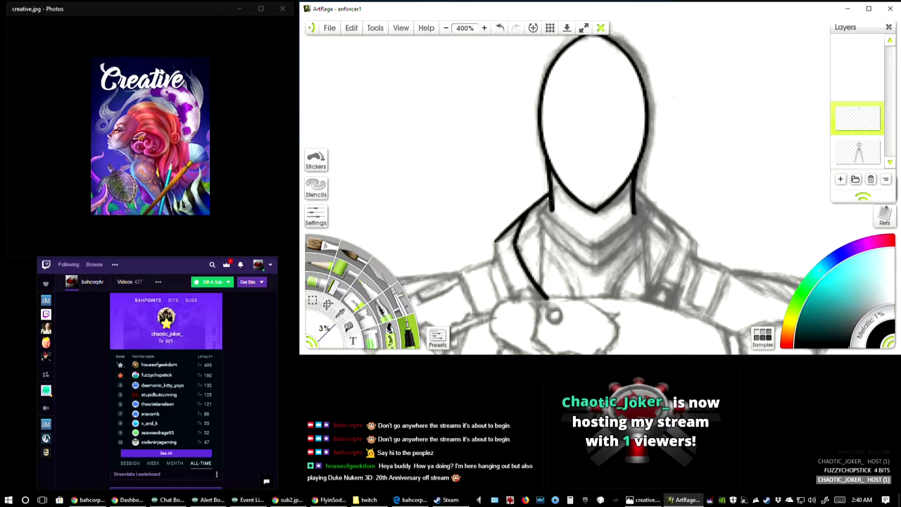
mouse_move(548, 200)
mouse_down()
mouse_move(533, 214)
mouse_move(542, 296)
mouse_up()
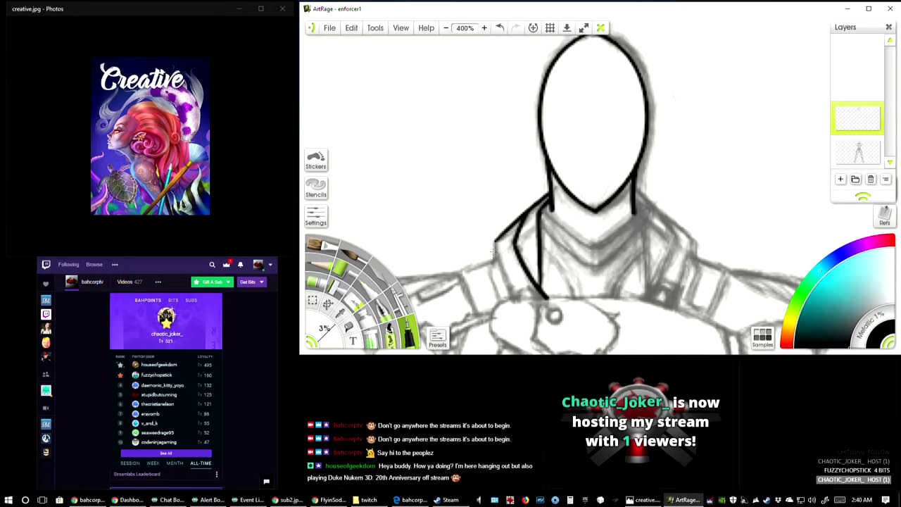
drag(494, 240, 491, 263)
Step: Ink the V-shaped neckline below the chin from the left collar to the right, closing its upper right corner against the neck
scroll(620, 198, right, 3)
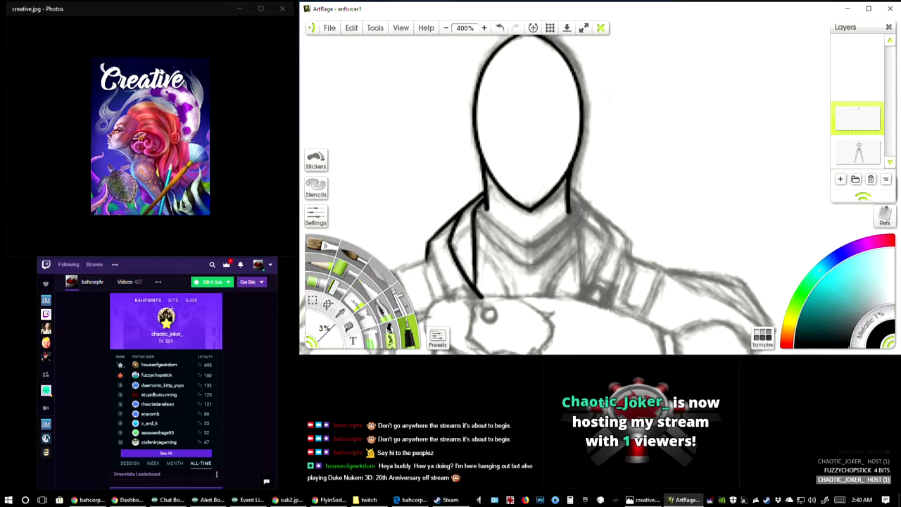
drag(476, 209, 534, 252)
key(ctrl+z)
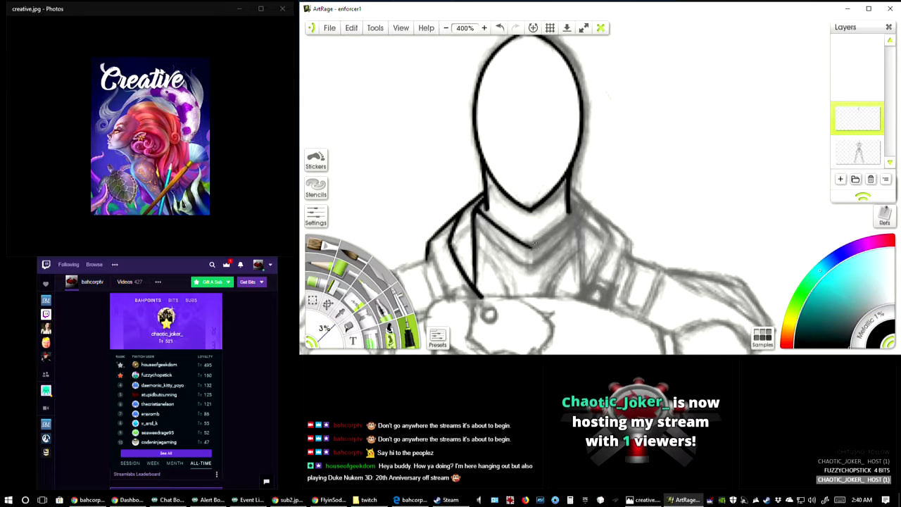
drag(531, 245, 582, 210)
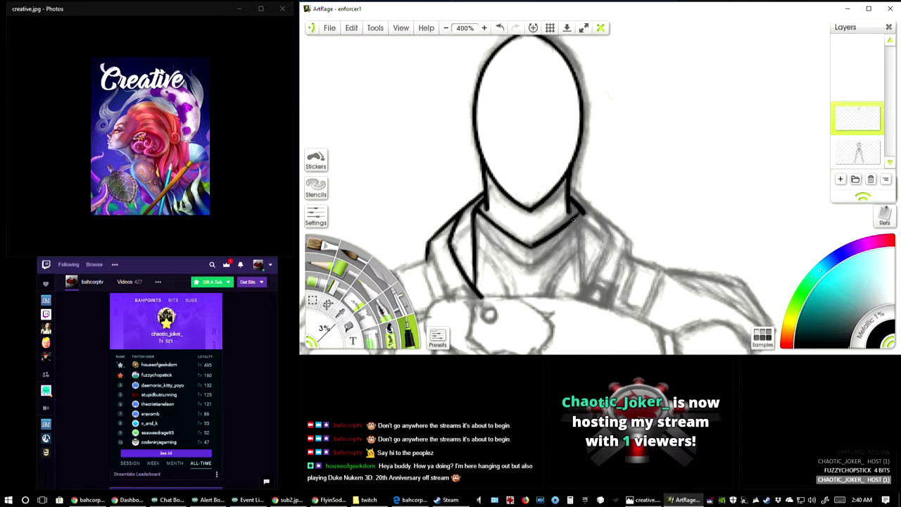
key(ctrl+z)
mouse_move(568, 196)
mouse_down()
mouse_move(584, 215)
mouse_move(570, 218)
mouse_up()
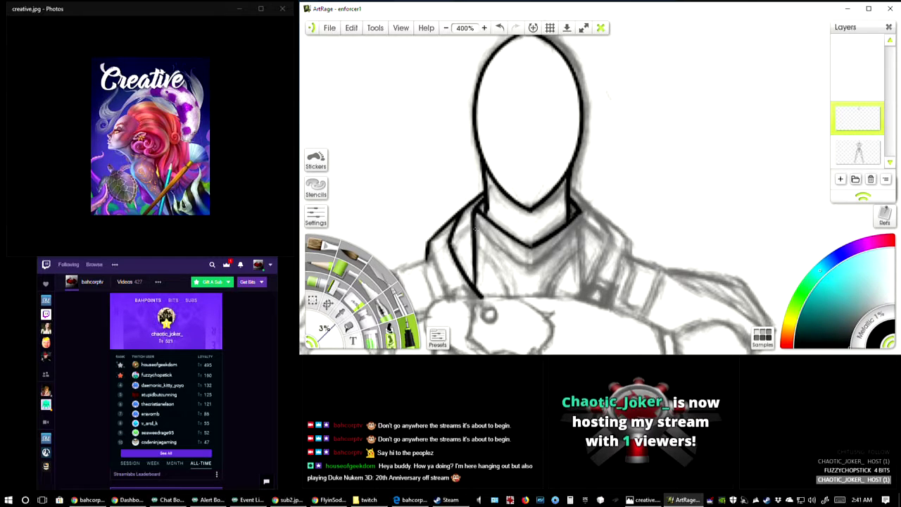
Step: Ink a second V line below the neckline, the right collar's vertical inner edge and the curved chest folds on both sides
mouse_move(475, 228)
mouse_down()
mouse_move(533, 265)
mouse_move(584, 221)
mouse_up()
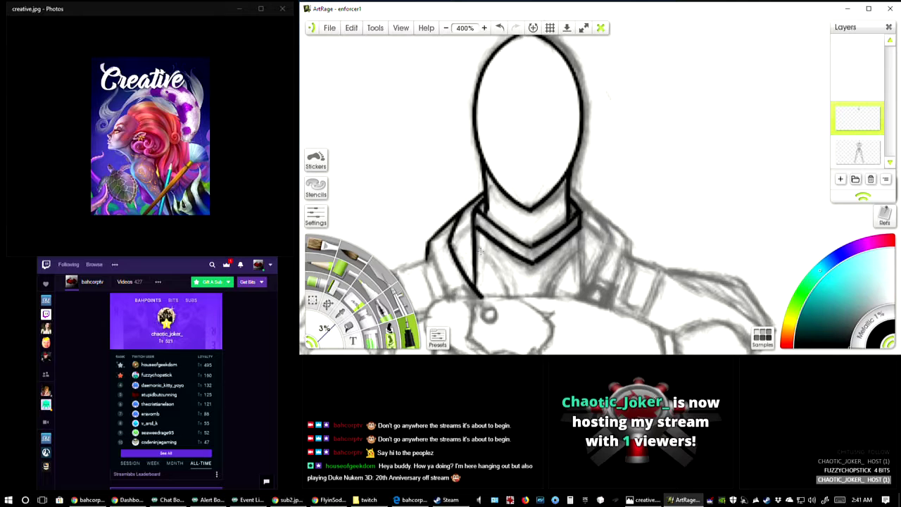
drag(475, 246, 508, 303)
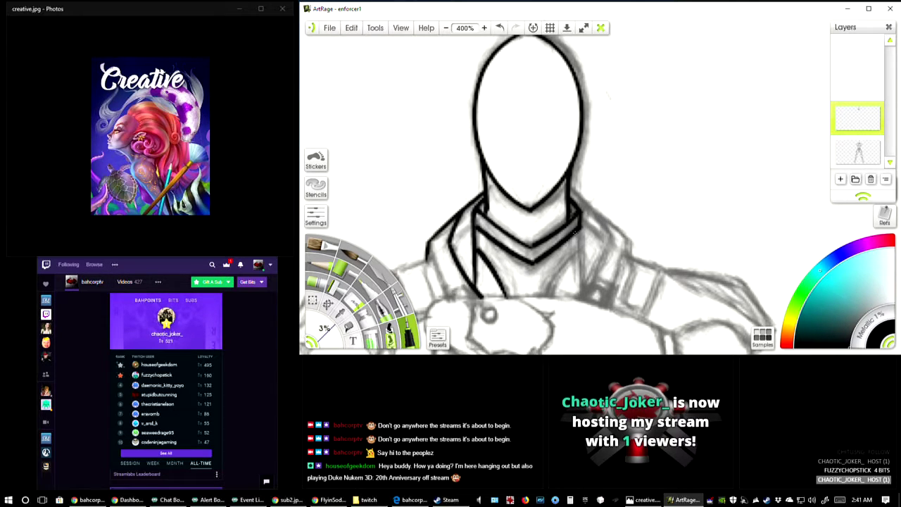
drag(579, 211, 577, 303)
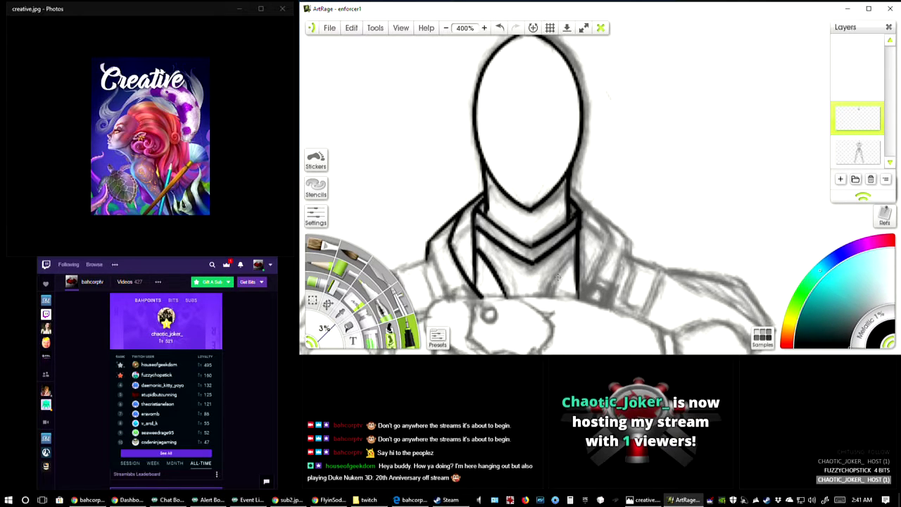
drag(573, 259, 542, 299)
key(ctrl+z)
Step: Ink the right collar's outer slope and its angled lapel line down to the folded arms
drag(545, 278, 596, 232)
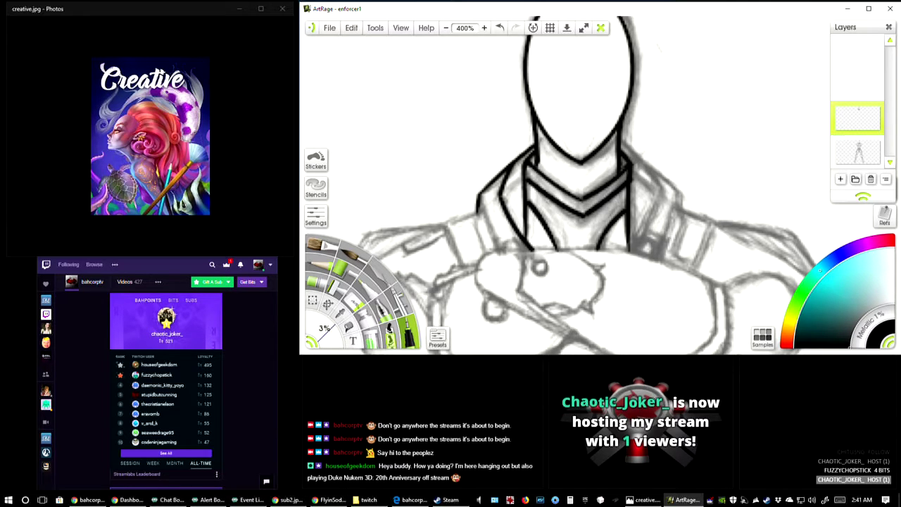
drag(683, 170, 587, 213)
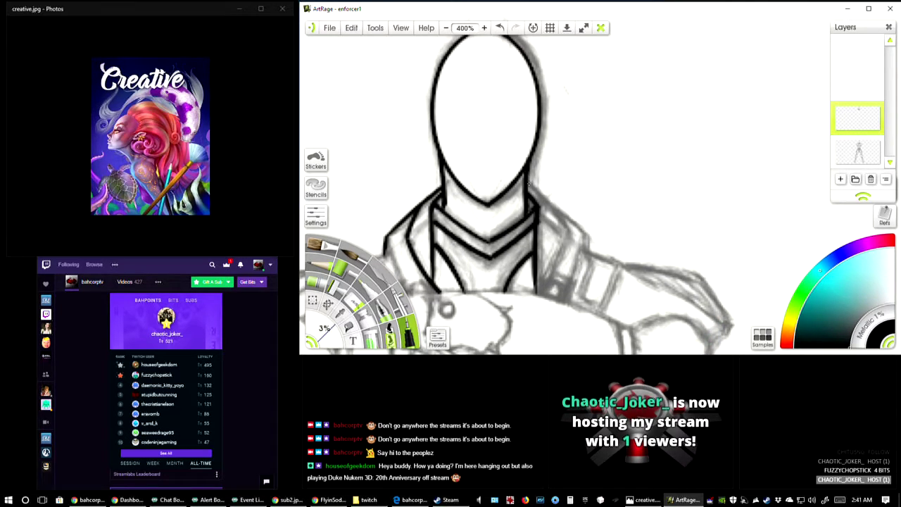
drag(525, 181, 588, 240)
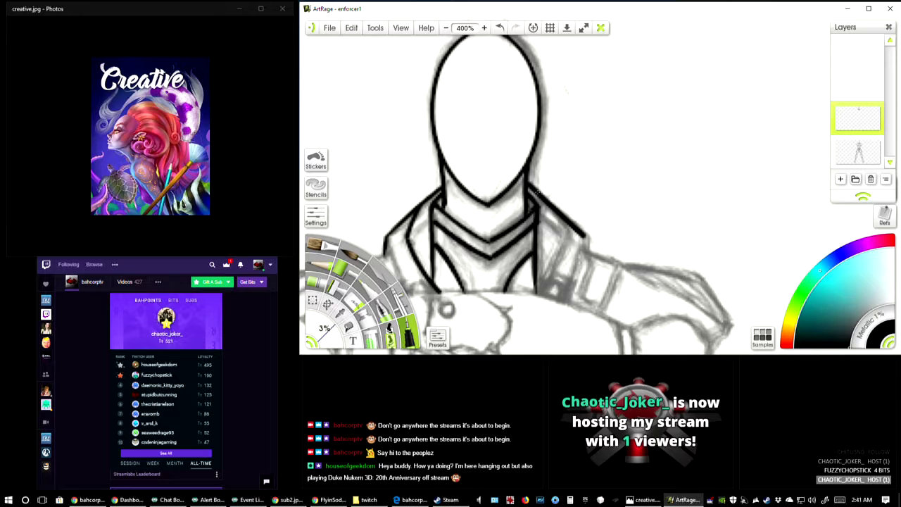
drag(538, 194, 568, 240)
drag(562, 233, 538, 289)
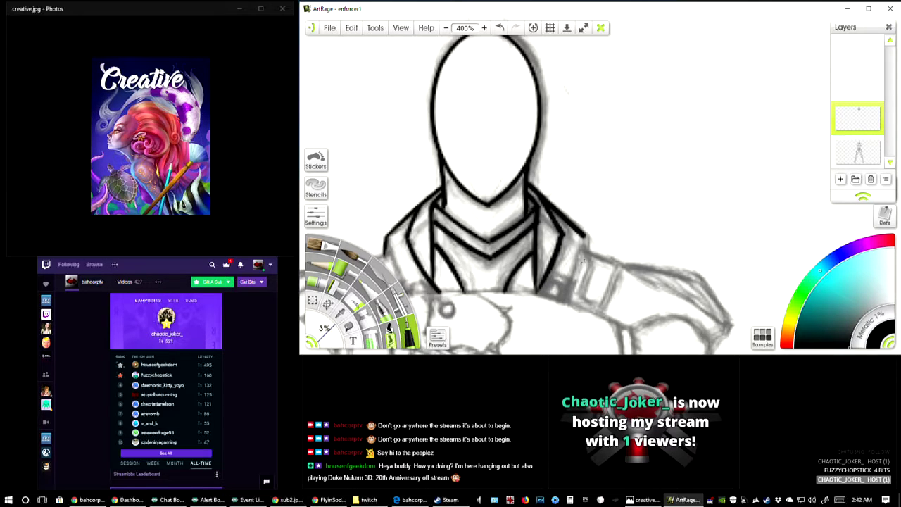
Step: Ink the right collar's outer corner and the lower edges of both collar sides down to the folded arms
drag(579, 266, 598, 229)
drag(610, 187, 615, 207)
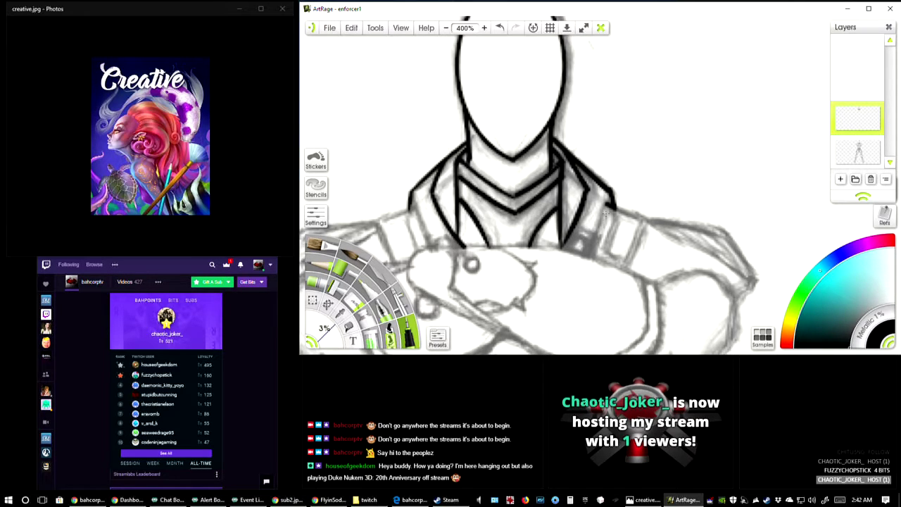
drag(608, 207, 599, 251)
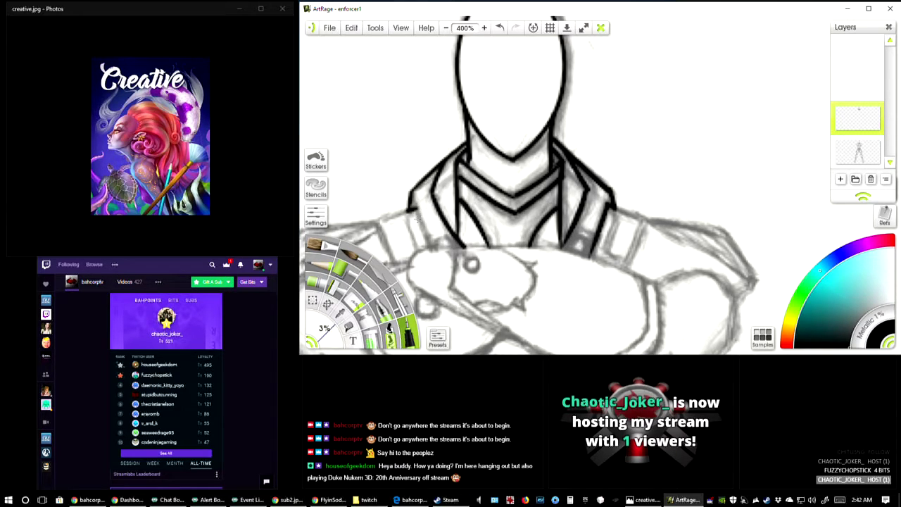
mouse_move(410, 208)
mouse_down()
mouse_move(424, 240)
mouse_move(442, 235)
mouse_move(461, 246)
mouse_up()
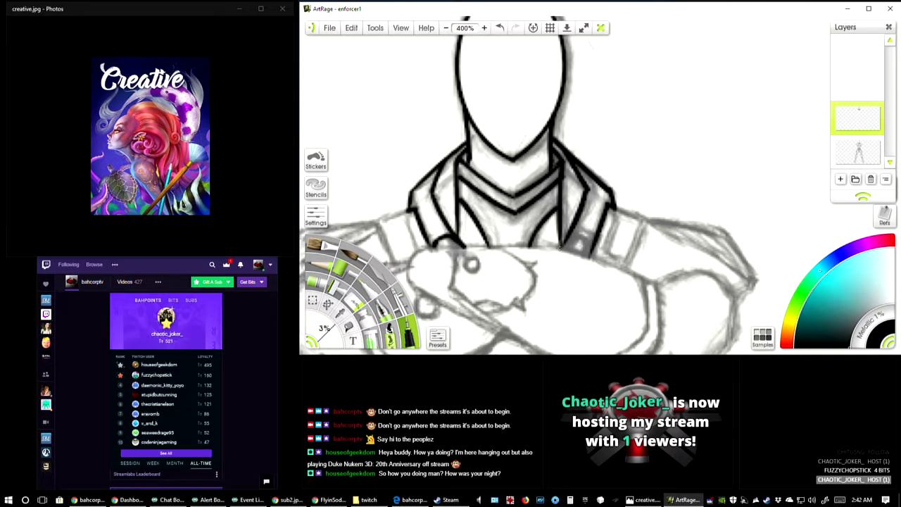
mouse_move(560, 249)
mouse_down()
mouse_move(575, 235)
mouse_move(591, 256)
mouse_up()
Step: Ink the left shoulder's outline from the collar along the top, down to the armor's outer point and back inward
drag(535, 183, 543, 177)
drag(563, 183, 616, 160)
drag(611, 194, 565, 219)
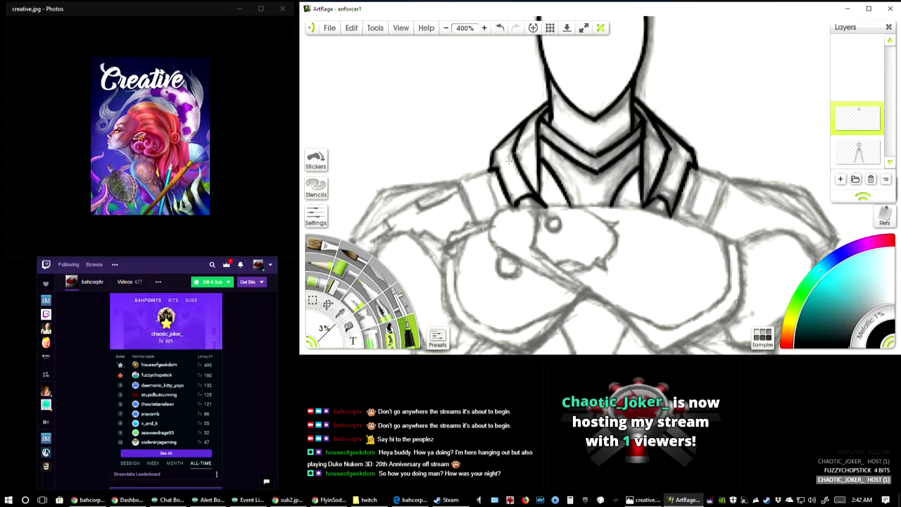
mouse_move(569, 171)
mouse_down()
mouse_move(578, 266)
mouse_move(545, 231)
mouse_move(423, 218)
mouse_move(603, 116)
mouse_up()
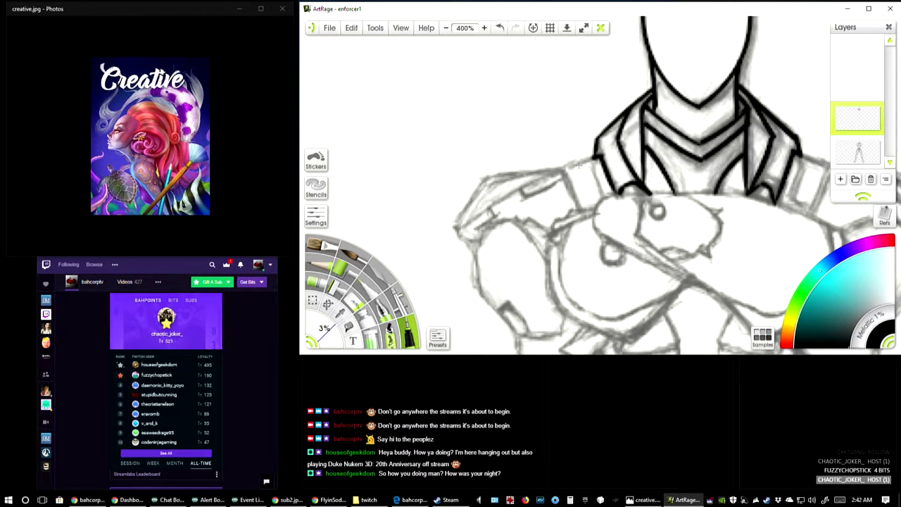
drag(562, 169, 600, 157)
drag(486, 177, 570, 167)
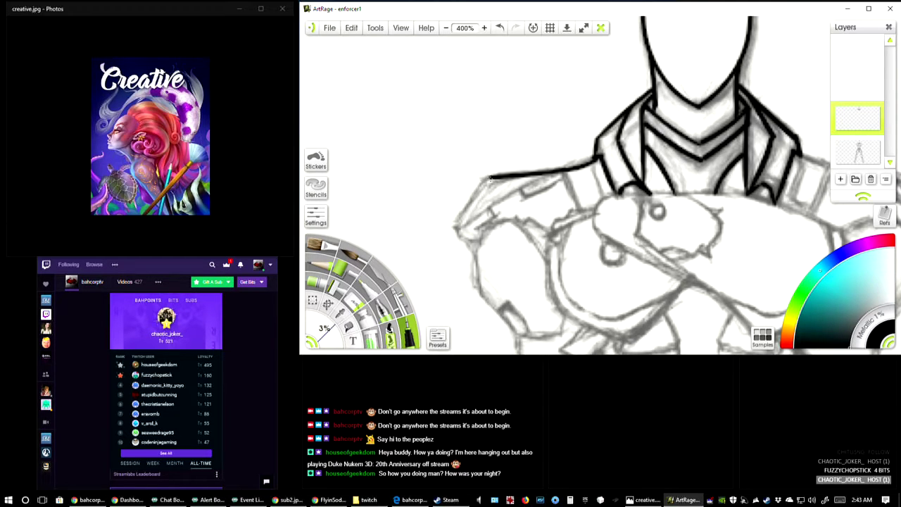
mouse_move(490, 179)
mouse_down()
mouse_move(470, 191)
mouse_move(453, 226)
mouse_up()
mouse_move(457, 215)
mouse_down()
mouse_move(455, 241)
mouse_move(478, 261)
mouse_up()
key(ctrl+z)
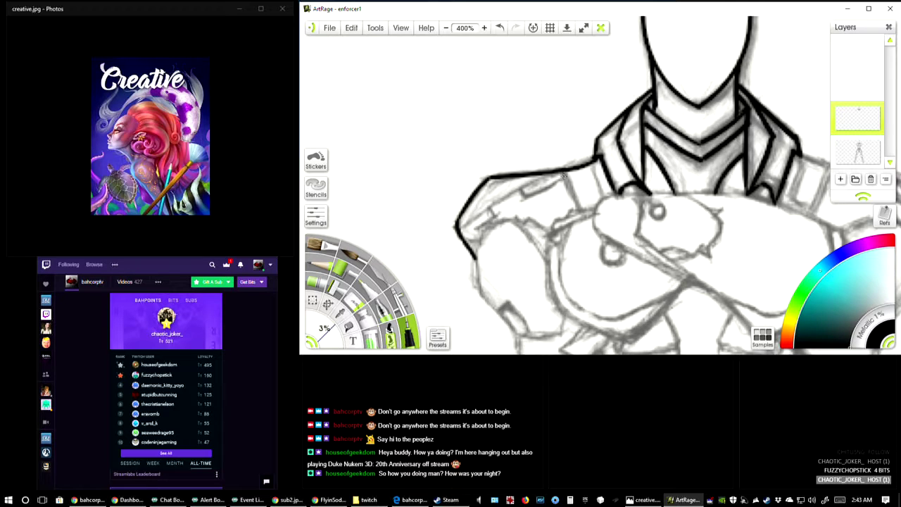
Step: Ink the two strap lines between left shoulder armor and collar, plus the diagonal ridge across the shoulder plate
drag(563, 171, 583, 211)
drag(588, 161, 608, 201)
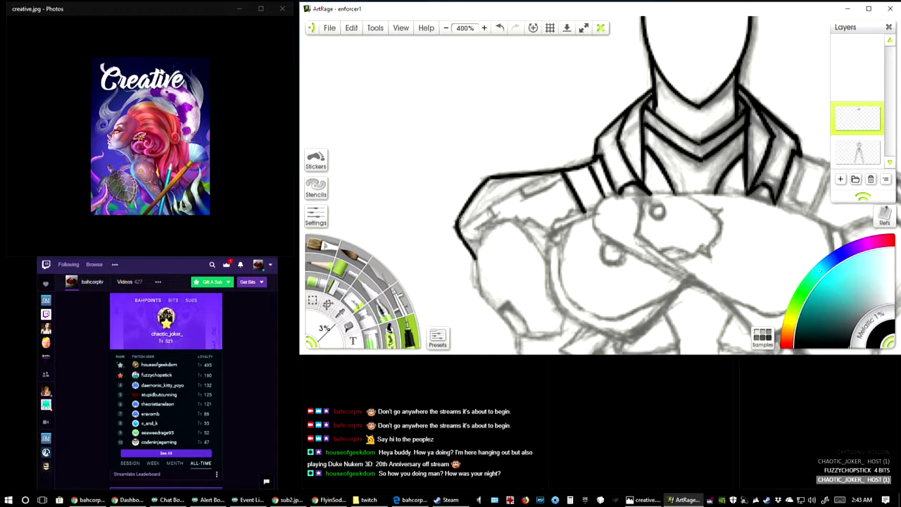
drag(455, 226, 563, 170)
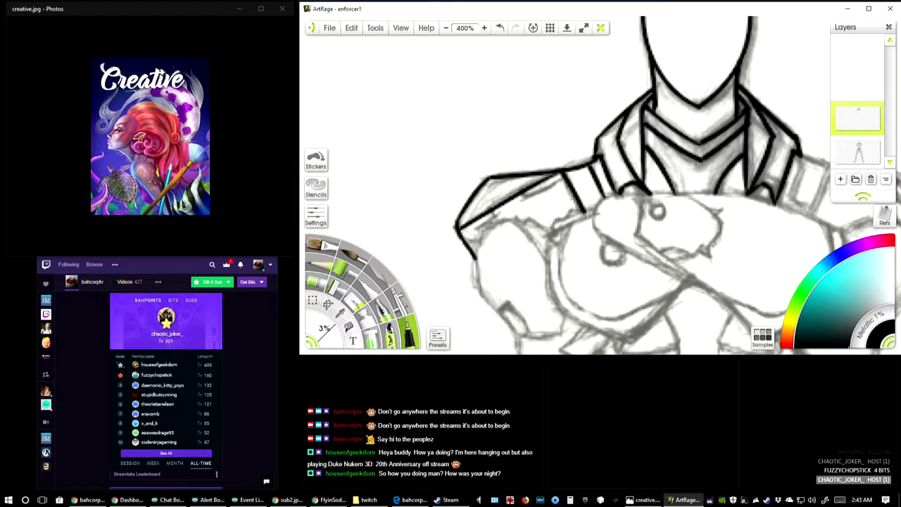
Step: Redraw the diagonal ridge across the left shoulder plate and ink the panel edge and the thick notch beneath it
key(ctrl+z)
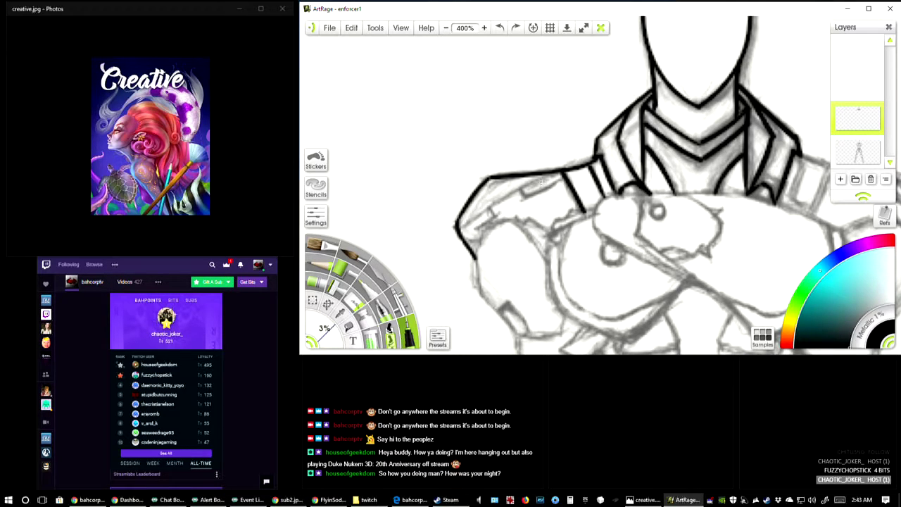
drag(554, 170, 456, 231)
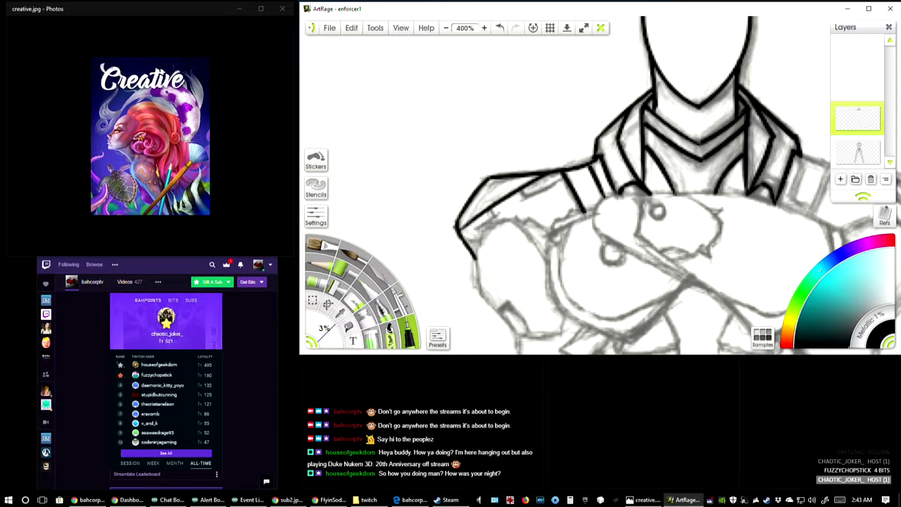
mouse_move(494, 209)
mouse_down()
mouse_move(497, 220)
mouse_move(475, 232)
mouse_up()
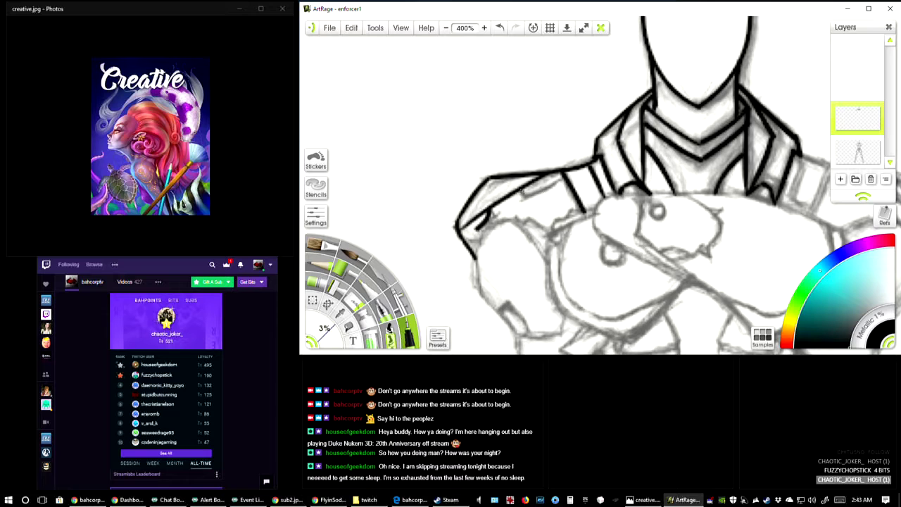
mouse_move(520, 187)
mouse_down()
mouse_move(529, 200)
mouse_move(567, 178)
mouse_up()
key(ctrl+z)
mouse_move(521, 190)
mouse_down()
mouse_move(525, 199)
mouse_move(568, 178)
mouse_up()
drag(497, 216, 480, 228)
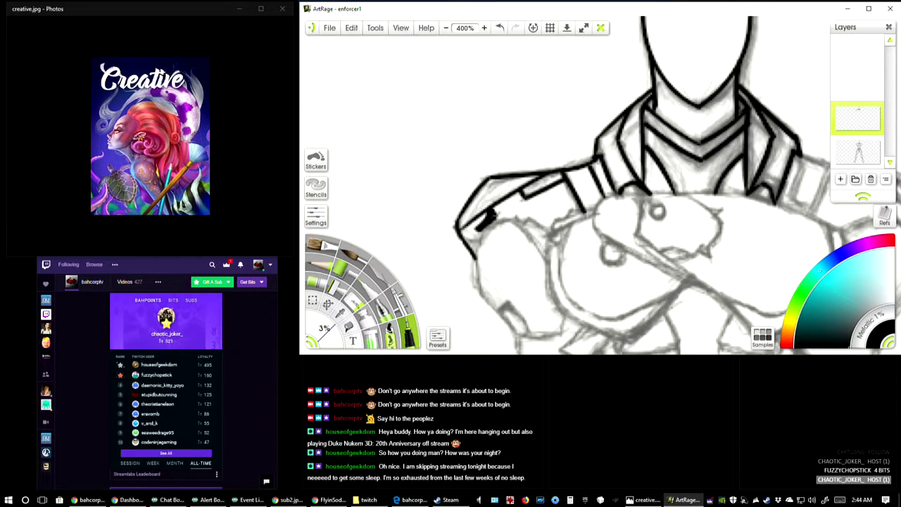
Step: Ink the right shoulder strap's top edge from the collar outward and the strap lines running down to the folded arms
drag(626, 137, 559, 99)
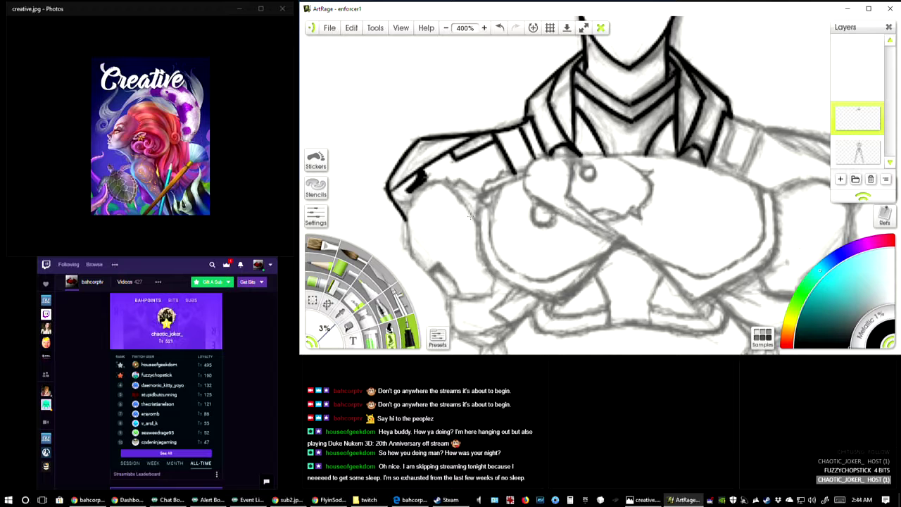
drag(470, 217, 435, 256)
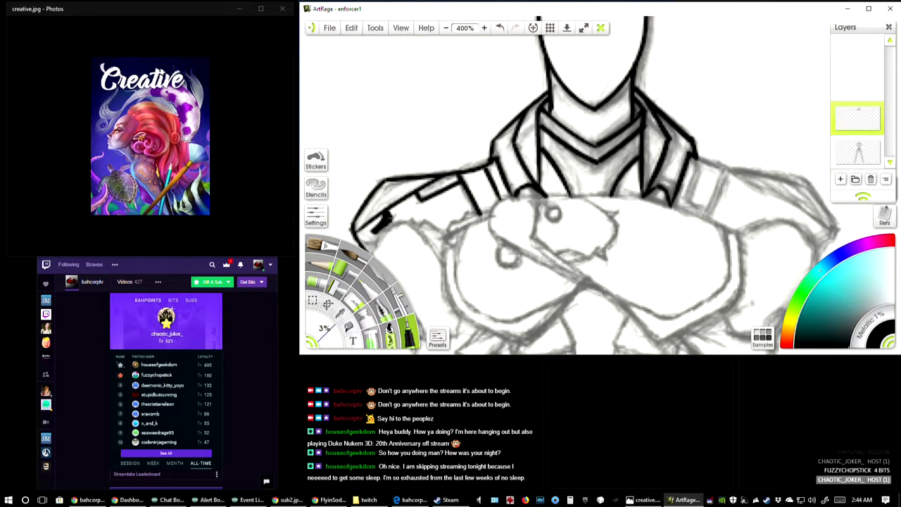
drag(563, 211, 587, 207)
mouse_move(702, 178)
mouse_down()
mouse_move(637, 169)
mouse_move(658, 142)
mouse_move(689, 161)
mouse_up()
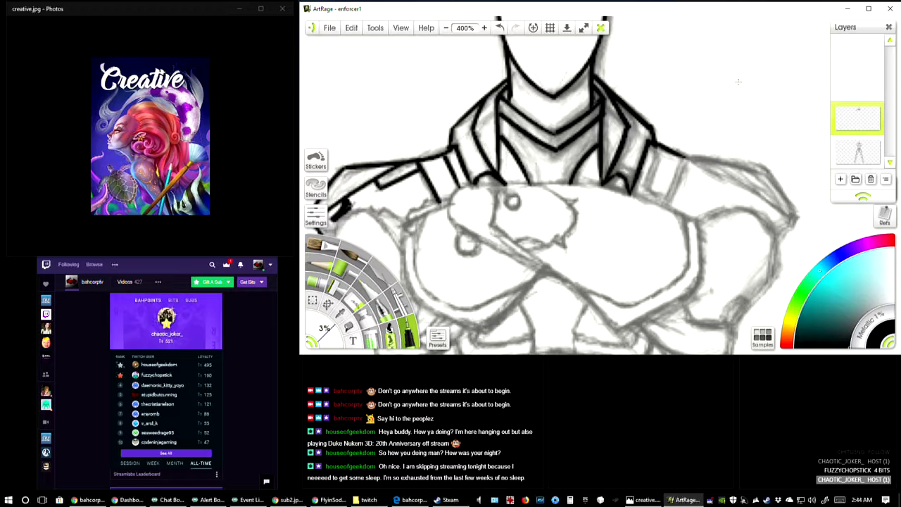
drag(563, 211, 439, 211)
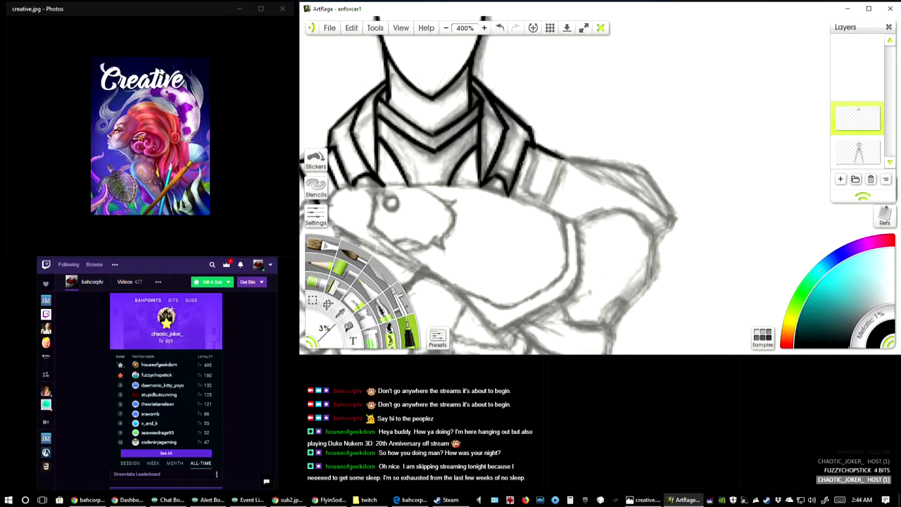
drag(450, 211, 545, 220)
drag(632, 145, 607, 198)
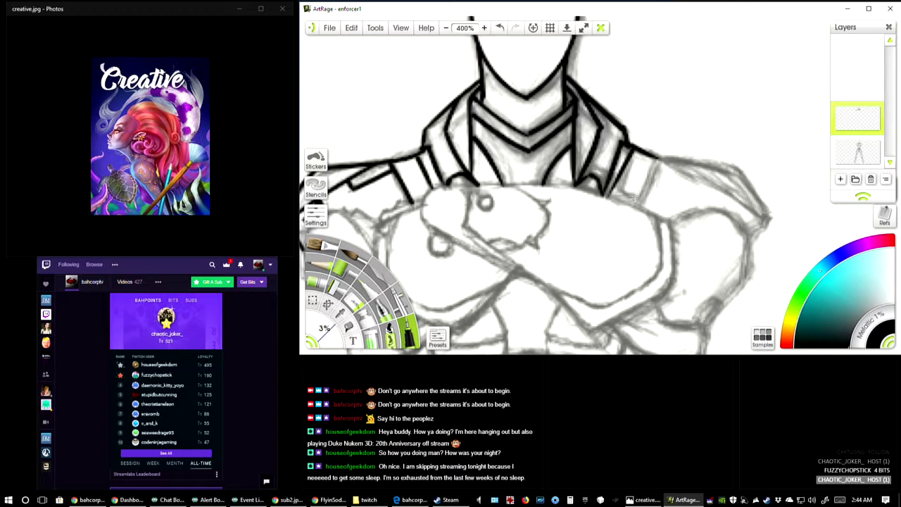
key(ctrl+z)
drag(632, 144, 610, 204)
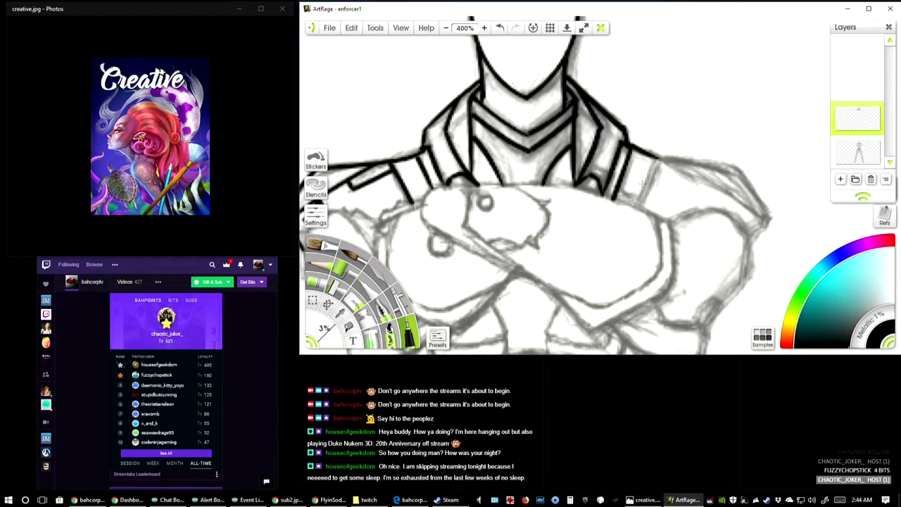
drag(657, 157, 633, 210)
drag(655, 175, 553, 163)
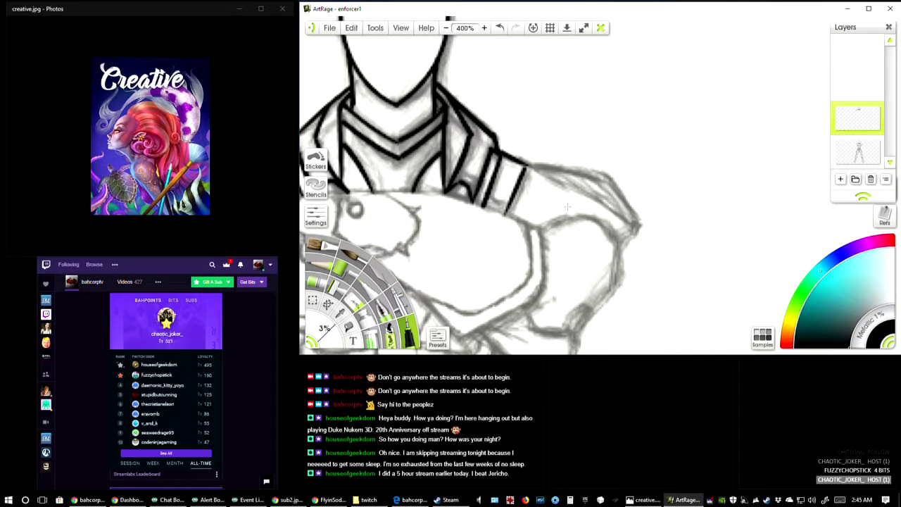
Step: Ink the left upper arm's inner and outer curves, the small notch near the elbow and the arm's lower edge
drag(558, 203, 850, 178)
drag(635, 222, 575, 165)
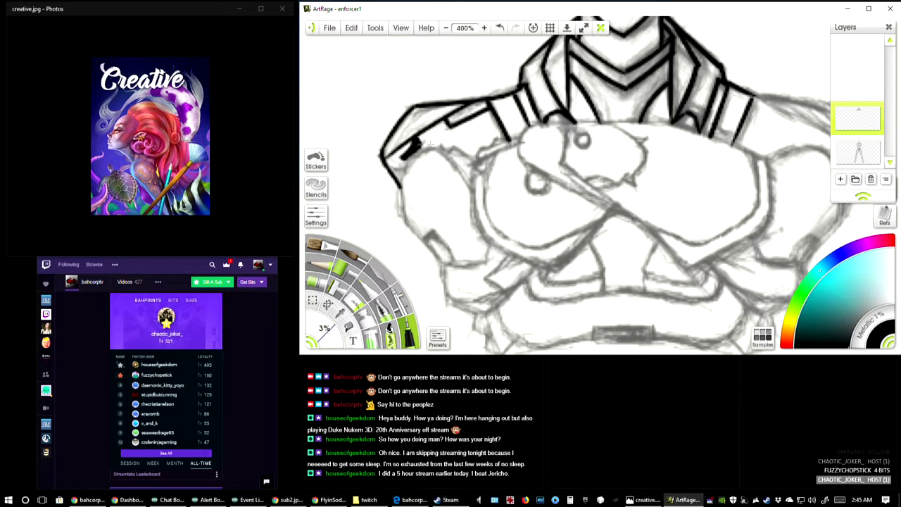
mouse_move(418, 144)
mouse_down()
mouse_move(442, 147)
mouse_move(474, 188)
mouse_up()
key(ctrl+z)
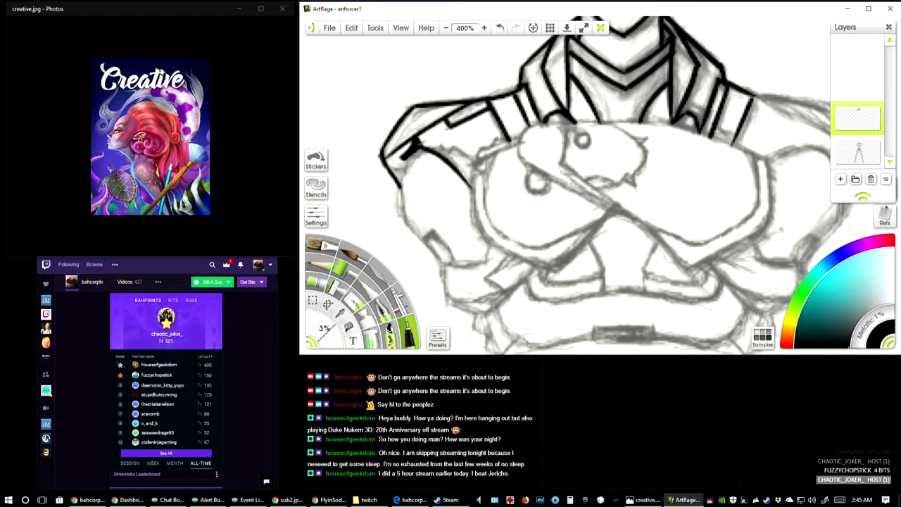
mouse_move(407, 158)
mouse_down()
mouse_move(397, 220)
mouse_move(424, 237)
mouse_up()
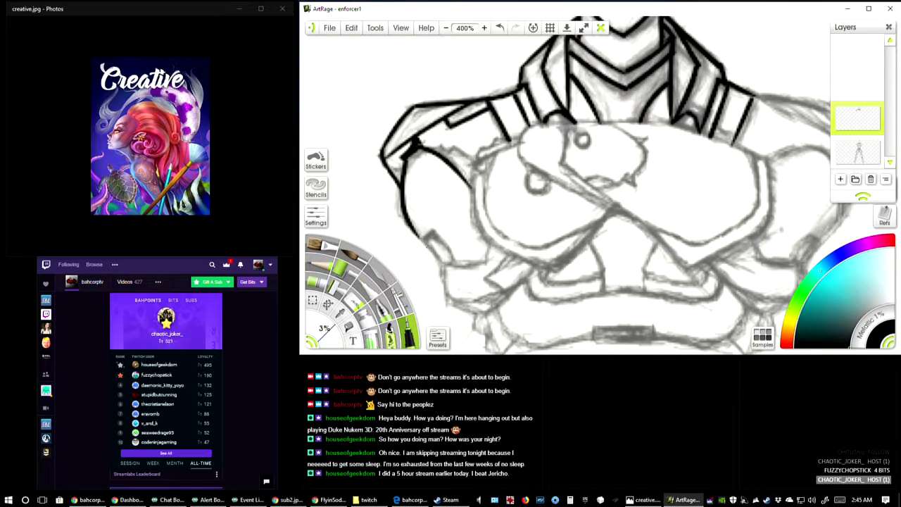
drag(417, 235, 446, 268)
mouse_move(435, 234)
mouse_down()
mouse_move(454, 265)
mouse_move(486, 266)
mouse_move(463, 220)
mouse_move(464, 163)
mouse_up()
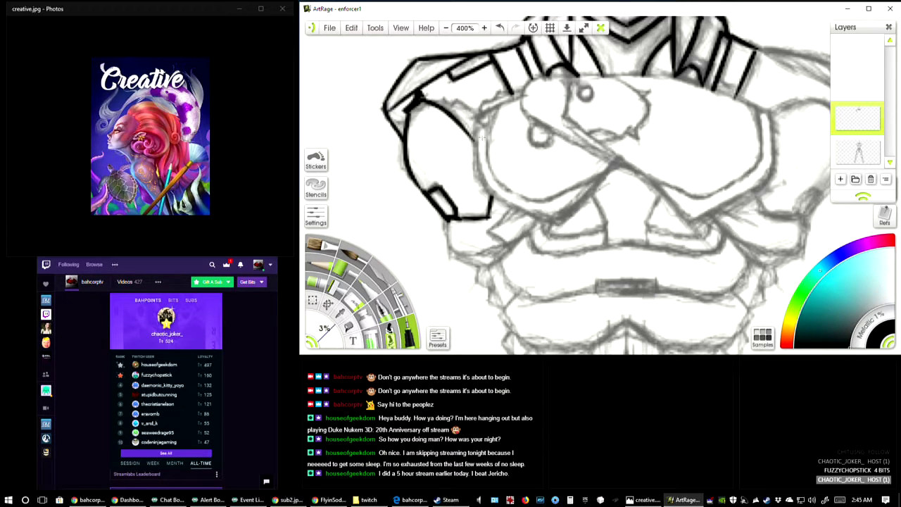
Step: Ink the lower edge of the left strap and trim its overshooting lines with the eraser at 2% size
drag(481, 138, 466, 181)
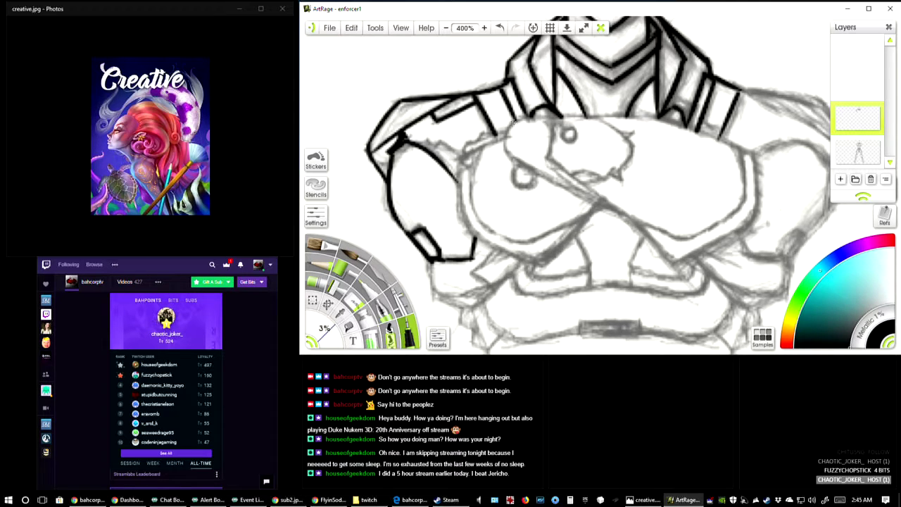
drag(512, 123, 481, 134)
click(362, 304)
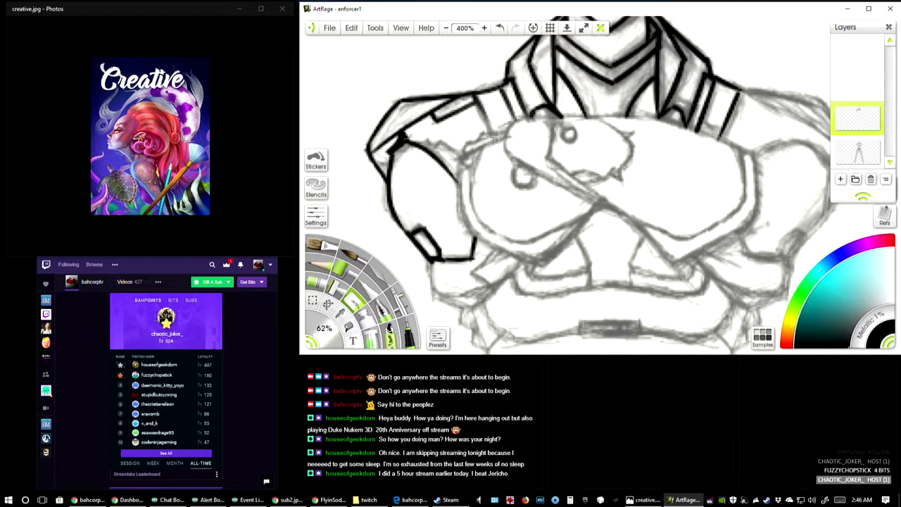
click(499, 27)
drag(333, 340, 333, 345)
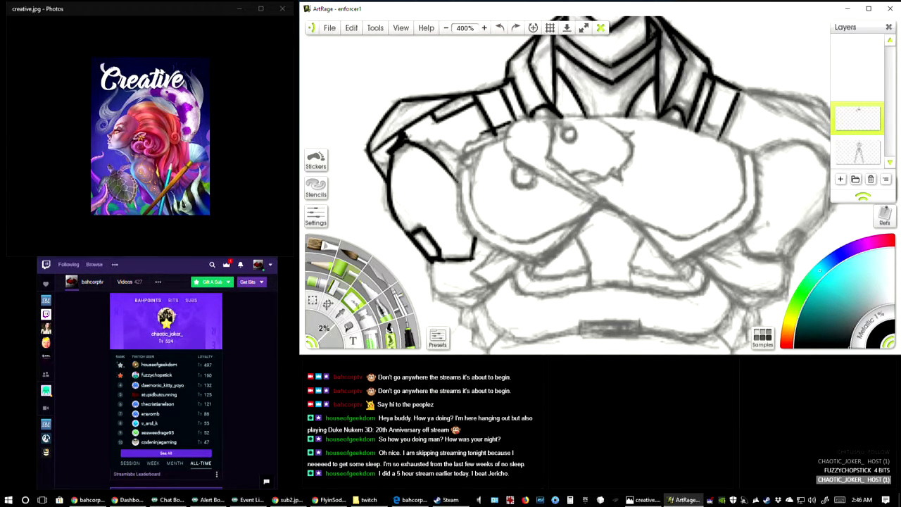
click(497, 135)
key(])
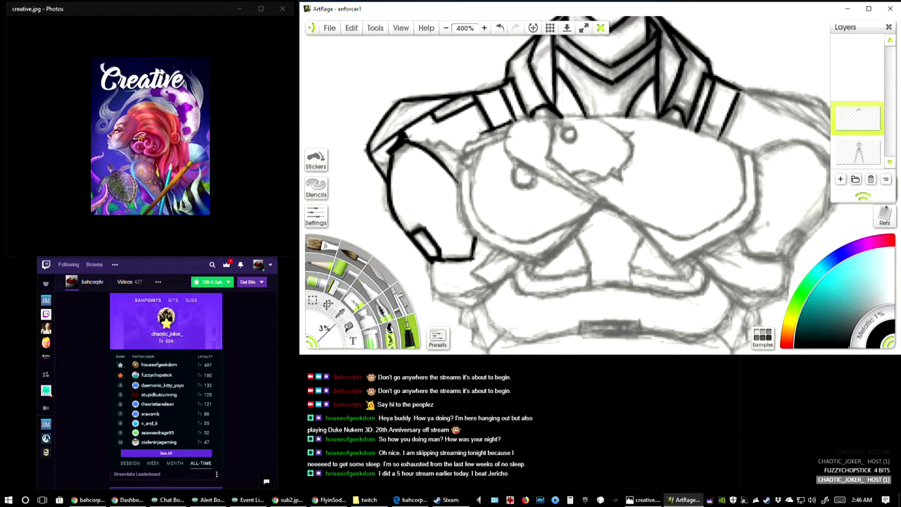
Step: Ink the jagged folds from the left strap to the armpit and the ragged edge beneath the left shoulder plate
mouse_move(480, 132)
mouse_down()
mouse_move(460, 148)
mouse_move(461, 157)
mouse_move(475, 153)
mouse_move(480, 140)
mouse_move(464, 143)
mouse_move(481, 146)
mouse_move(464, 166)
mouse_move(483, 149)
mouse_move(468, 151)
mouse_move(461, 159)
mouse_move(511, 135)
mouse_up()
key(ctrl+z)
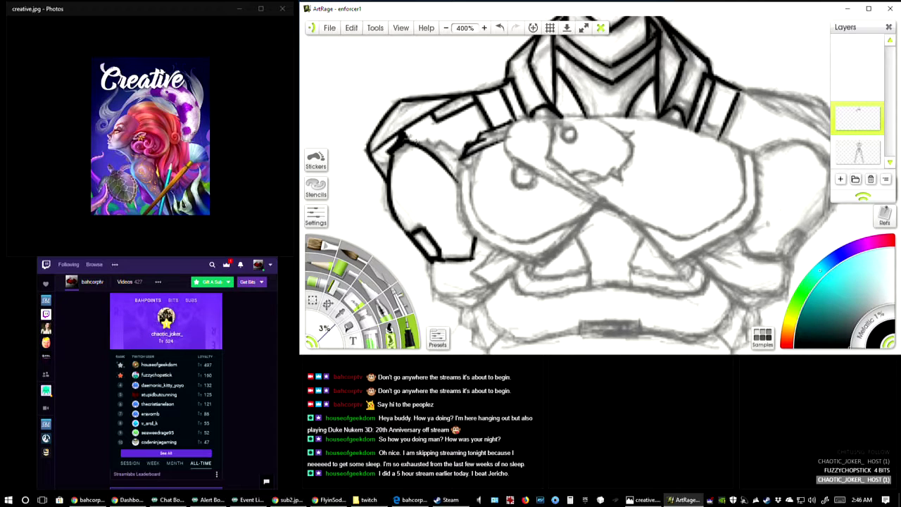
mouse_move(409, 137)
mouse_down()
mouse_move(458, 149)
mouse_move(438, 143)
mouse_up()
Step: Ink the left chest plate's outer edge and parallel inner curve, plus the small square loop below the hand
mouse_move(459, 159)
mouse_down()
mouse_move(465, 233)
mouse_move(546, 262)
mouse_move(538, 265)
mouse_move(602, 206)
mouse_up()
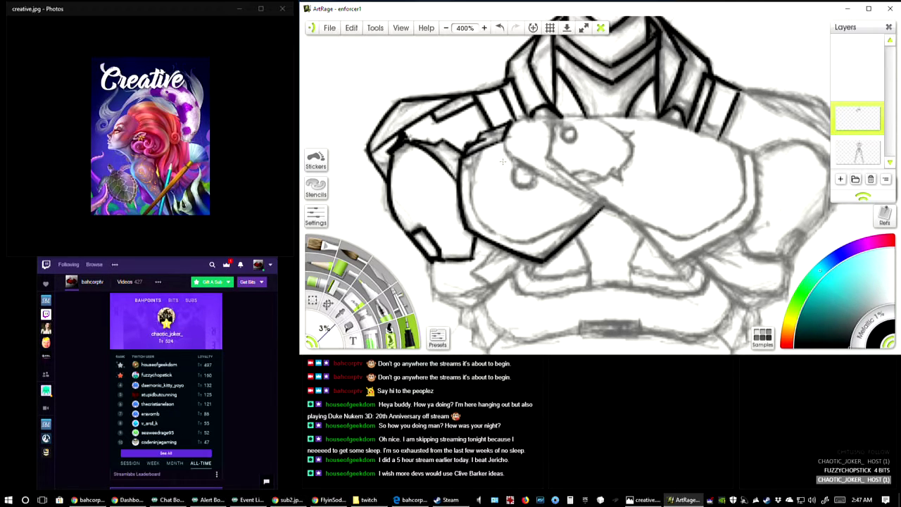
drag(501, 138, 506, 157)
mouse_move(476, 147)
mouse_down()
mouse_move(469, 199)
mouse_move(496, 237)
mouse_move(516, 245)
mouse_move(592, 221)
mouse_up()
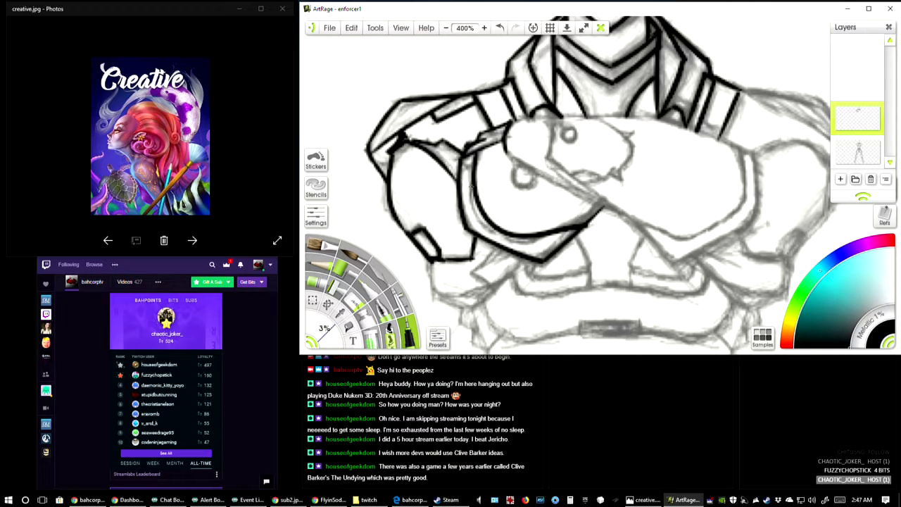
mouse_move(525, 165)
mouse_down()
mouse_move(513, 168)
mouse_move(515, 187)
mouse_move(512, 178)
mouse_move(526, 193)
mouse_move(539, 182)
mouse_move(521, 186)
mouse_move(534, 190)
mouse_move(538, 174)
mouse_move(514, 177)
mouse_move(516, 187)
mouse_move(540, 184)
mouse_up()
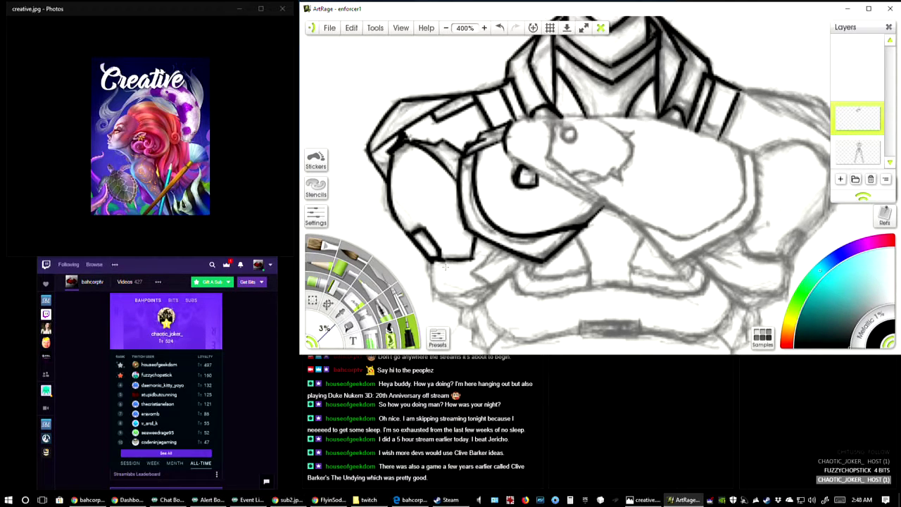
Step: Ink the left elbow's outline below the upper arm and the angular forearm band running up to the chest plate
mouse_move(445, 266)
mouse_down()
mouse_move(431, 232)
mouse_move(450, 245)
mouse_up()
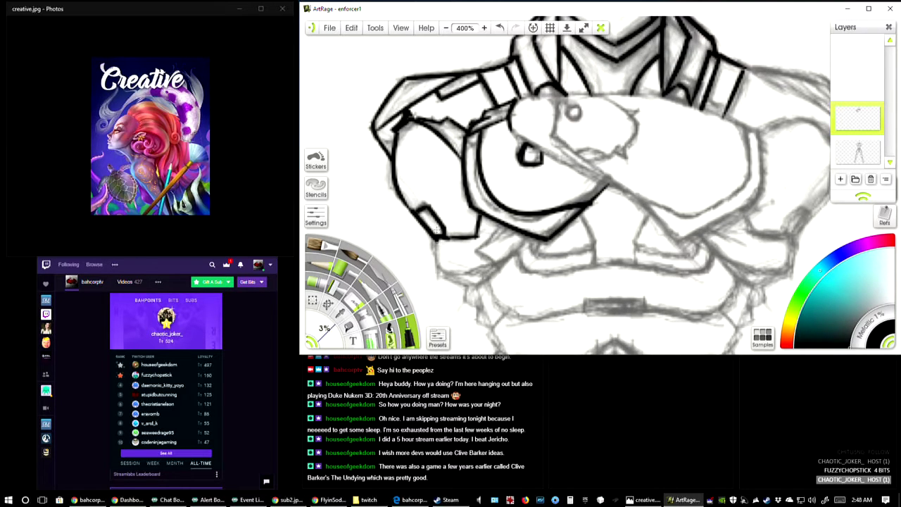
mouse_move(435, 239)
mouse_down()
mouse_move(437, 278)
mouse_move(472, 285)
mouse_up()
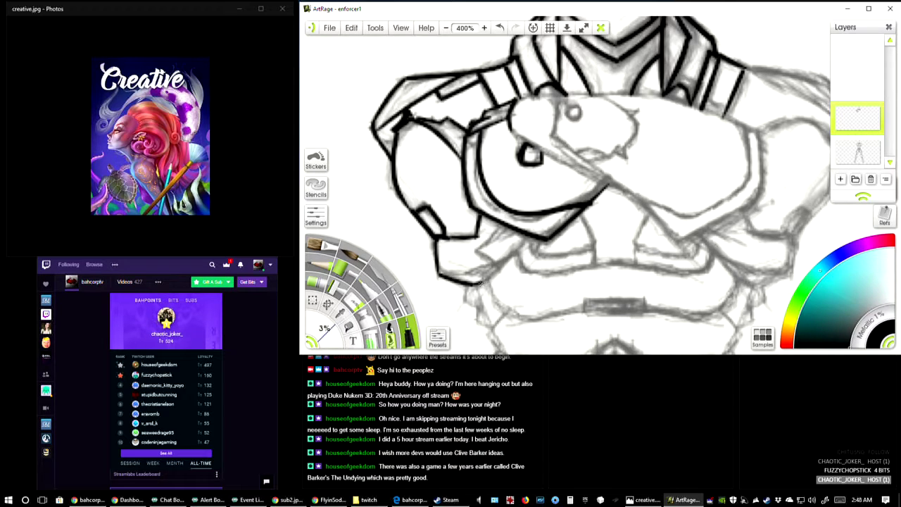
mouse_move(481, 281)
mouse_down()
mouse_move(539, 234)
mouse_move(496, 229)
mouse_move(502, 223)
mouse_move(474, 254)
mouse_move(500, 270)
mouse_move(474, 253)
mouse_move(506, 224)
mouse_up()
key(ctrl+z)
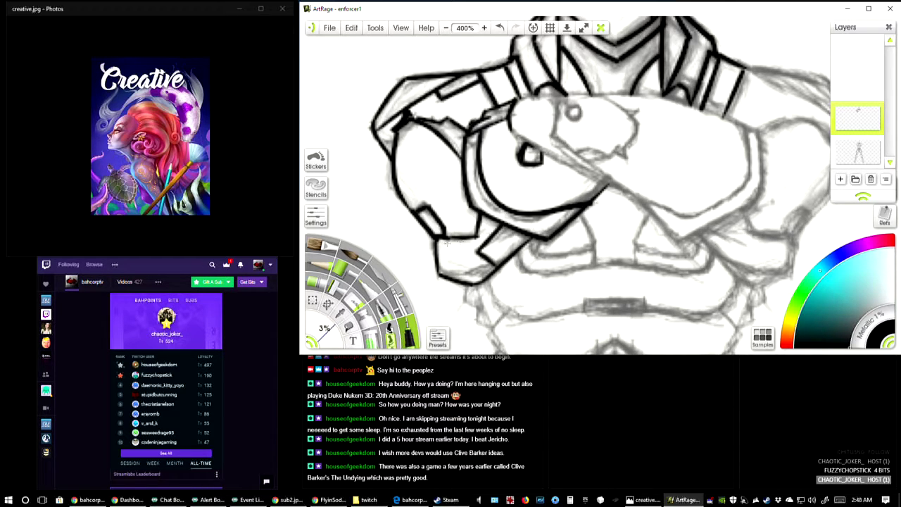
drag(437, 240, 480, 233)
Step: Ink the rounded hand end and lower diagonal edge of the folded forearm across the chest
mouse_move(682, 98)
mouse_down()
mouse_move(541, 179)
mouse_move(644, 179)
mouse_up()
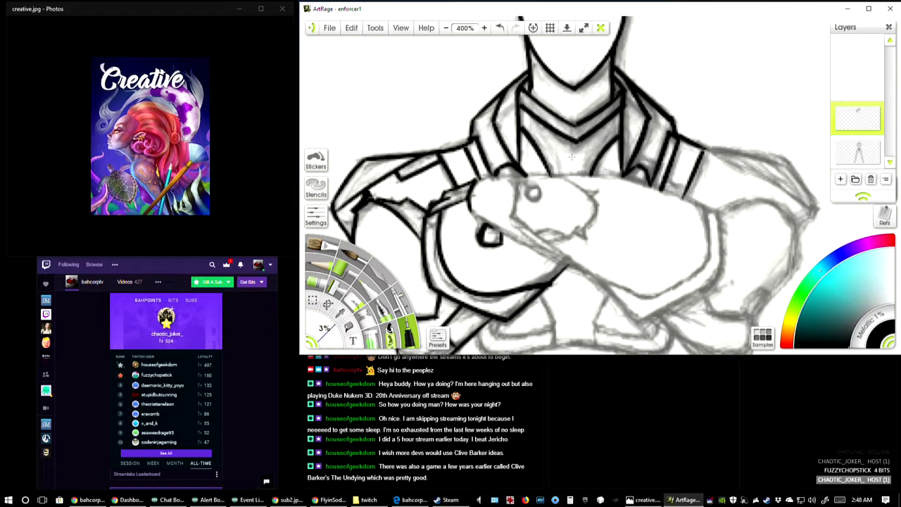
drag(791, 43, 803, 42)
key(ctrl+z)
mouse_move(587, 149)
mouse_down()
mouse_move(567, 157)
mouse_move(495, 321)
mouse_move(526, 263)
mouse_move(612, 172)
mouse_move(585, 167)
mouse_move(566, 133)
mouse_move(579, 118)
mouse_up()
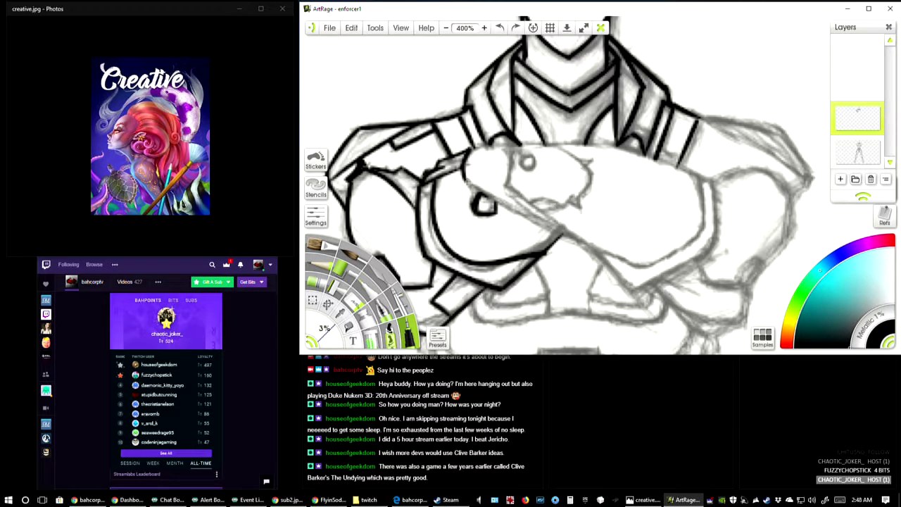
mouse_move(463, 177)
mouse_down()
mouse_move(527, 223)
mouse_move(598, 247)
mouse_up()
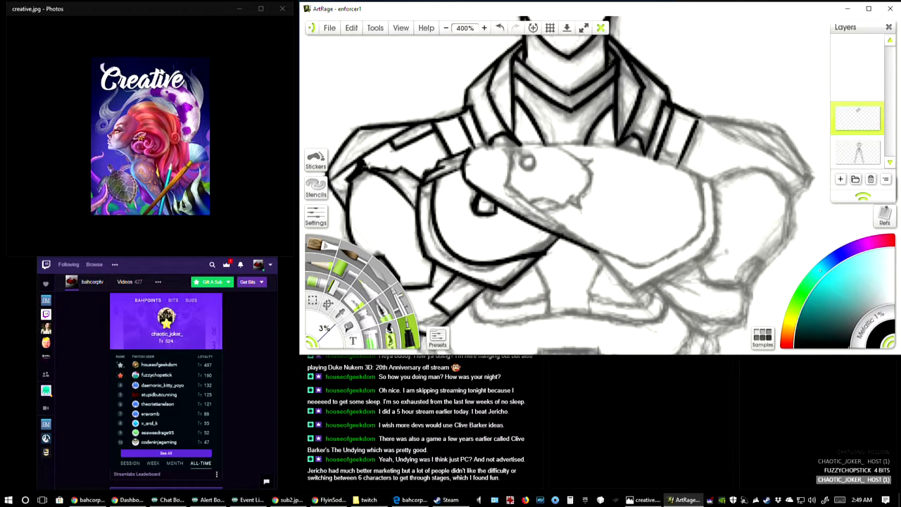
Step: Ink the folded forearm's upper edge in a curve from the hand to the right side of the chest, plus the small folds beside the hand
drag(562, 183, 588, 247)
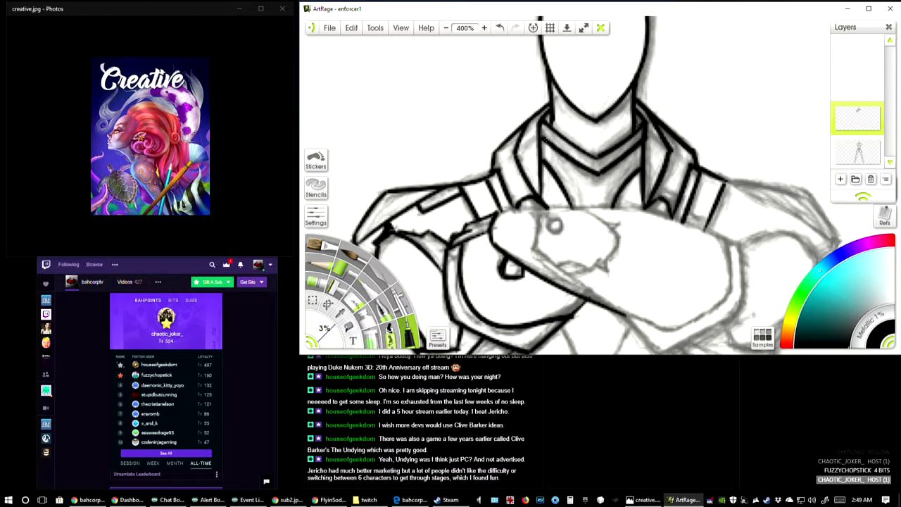
drag(600, 156, 565, 109)
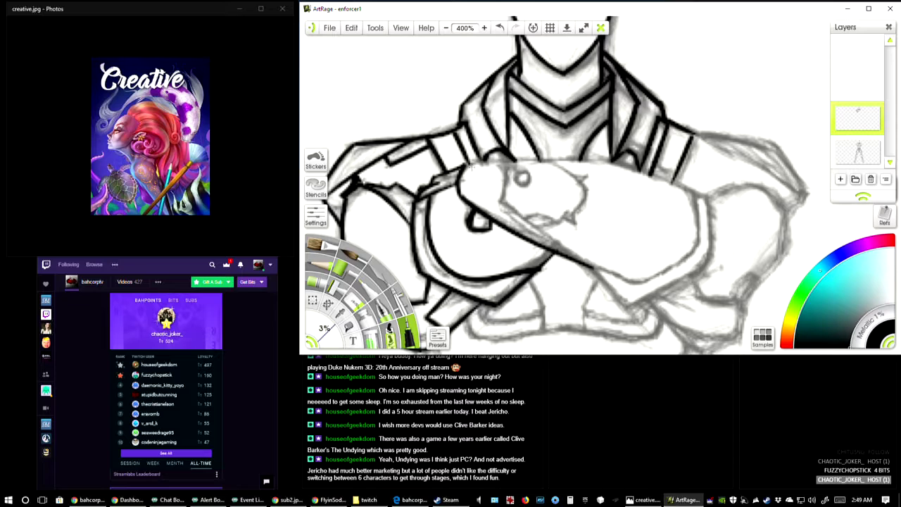
drag(463, 166, 610, 170)
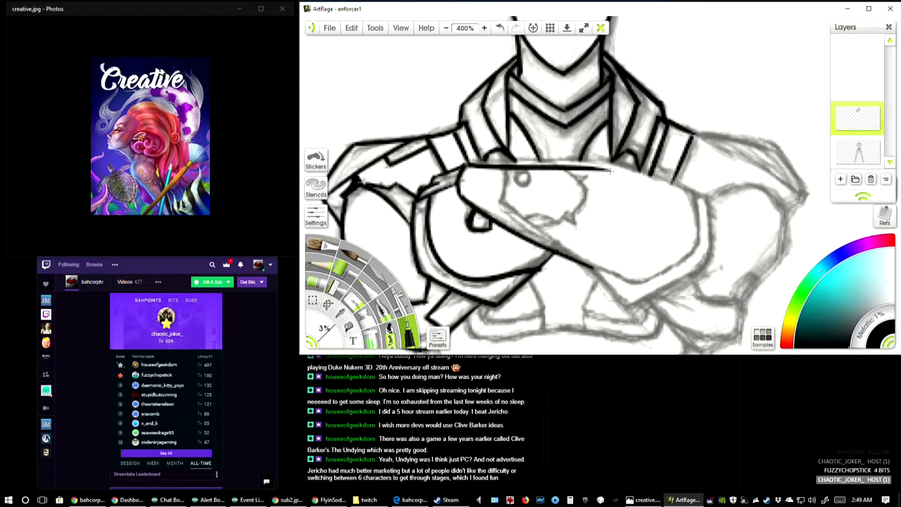
click(499, 28)
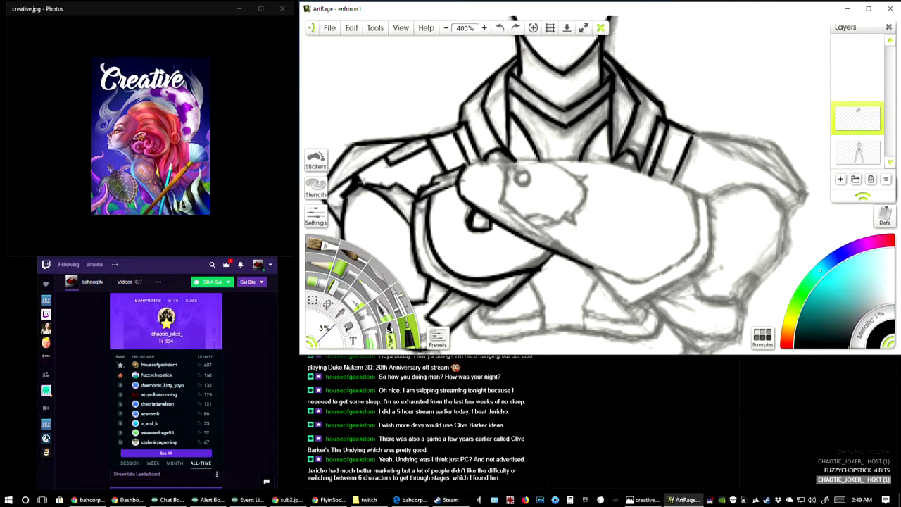
mouse_move(464, 163)
mouse_down()
mouse_move(606, 159)
mouse_move(705, 200)
mouse_up()
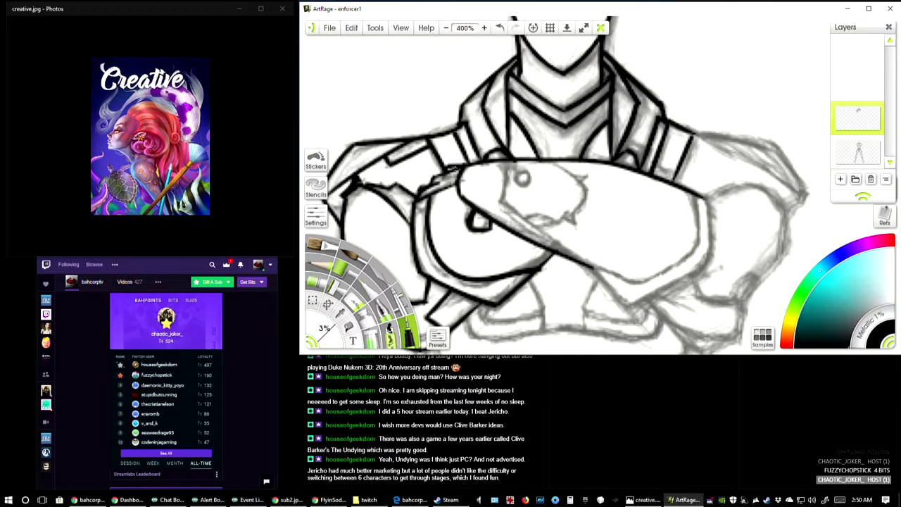
drag(459, 171, 449, 181)
Step: Ink the curved line across the back of the hand and continue it diagonally along the forearm's lower edge
drag(502, 161, 503, 204)
key(ctrl+z)
drag(500, 200, 611, 278)
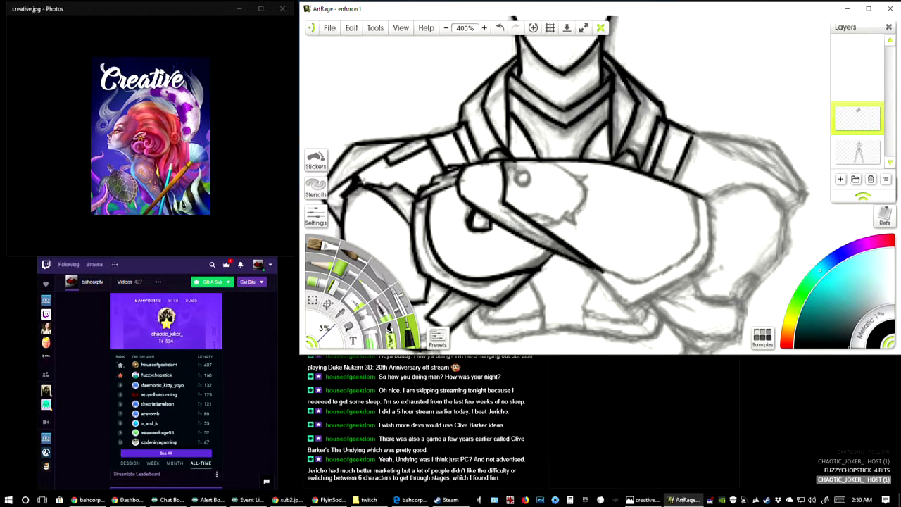
Step: Ink the small circle beside the hand line and the V-shaped lower edge of the chest plate on the right
mouse_move(523, 170)
mouse_down()
mouse_move(515, 185)
mouse_move(527, 186)
mouse_up()
key(ctrl+z)
mouse_move(515, 172)
mouse_down()
mouse_move(515, 184)
mouse_move(532, 173)
mouse_move(530, 185)
mouse_move(518, 190)
mouse_move(509, 177)
mouse_up()
key(ctrl+z)
mouse_move(592, 268)
mouse_down()
mouse_move(638, 310)
mouse_move(626, 303)
mouse_move(709, 255)
mouse_up()
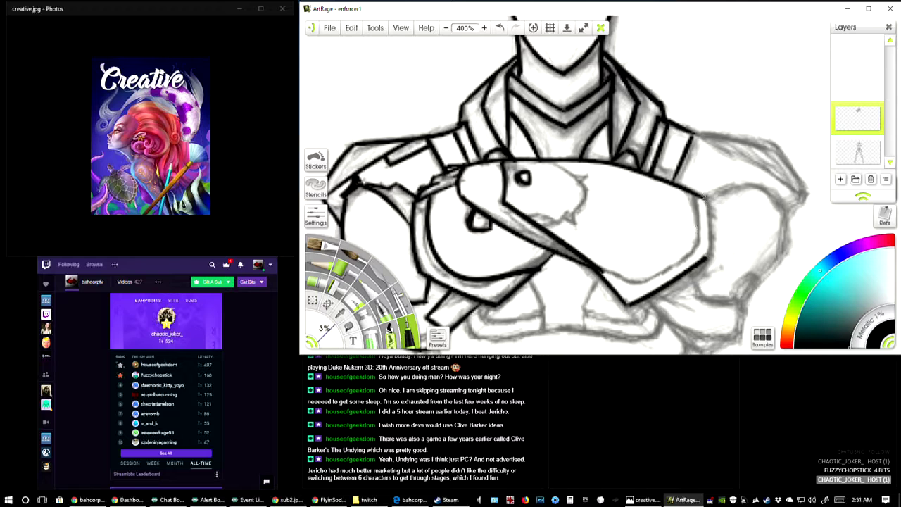
Step: Ink the right chest plate's outer side edge and a parallel inner border line along its side and lower edge
drag(704, 197, 705, 262)
drag(708, 223, 701, 263)
drag(684, 187, 692, 250)
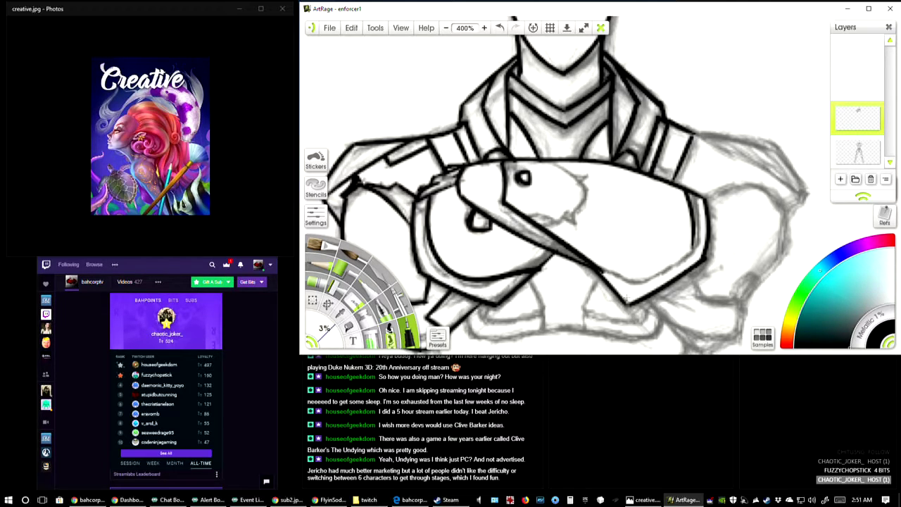
mouse_move(600, 270)
mouse_down()
mouse_move(644, 282)
mouse_move(697, 244)
mouse_up()
key(ctrl+z)
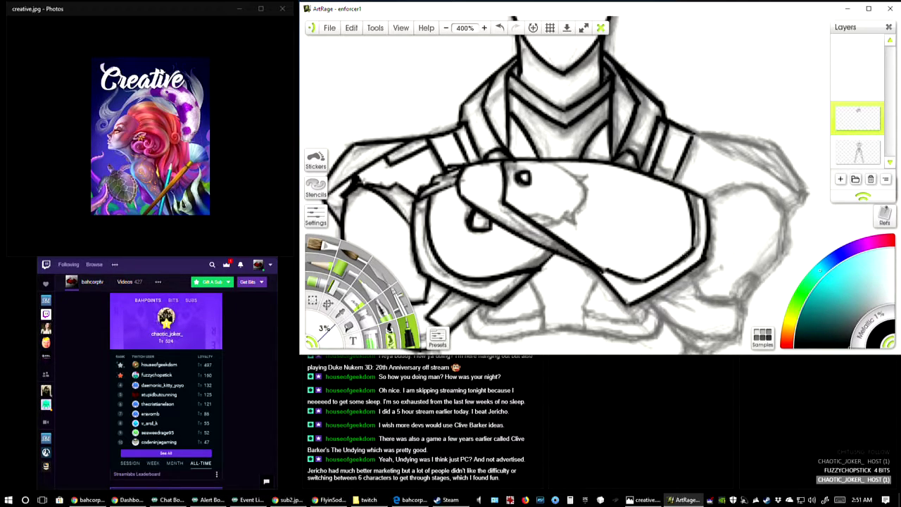
drag(600, 270, 629, 280)
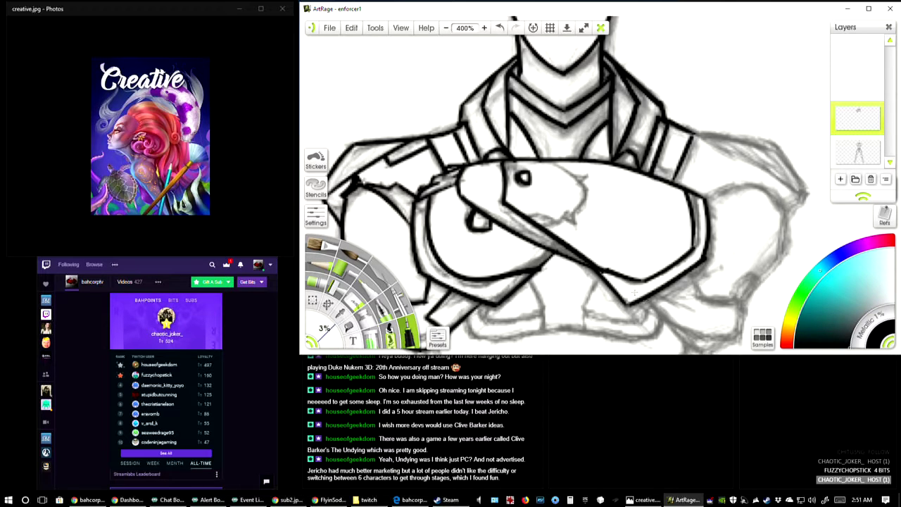
Step: Erase the inner border line along the right chest plate's side and re-ink it cleanly with the pen
click(354, 299)
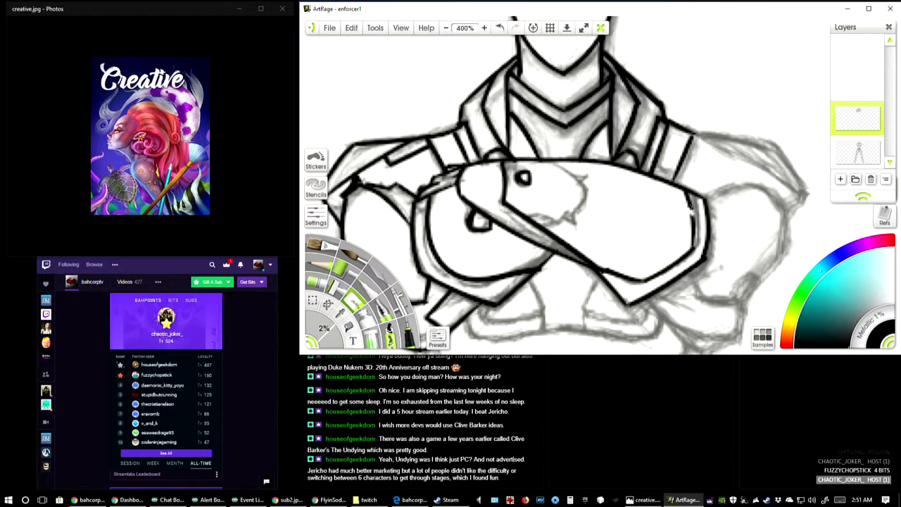
mouse_move(682, 194)
mouse_down()
mouse_move(694, 241)
mouse_move(689, 232)
mouse_move(686, 241)
mouse_move(694, 241)
mouse_move(695, 206)
mouse_move(693, 243)
mouse_up()
click(412, 331)
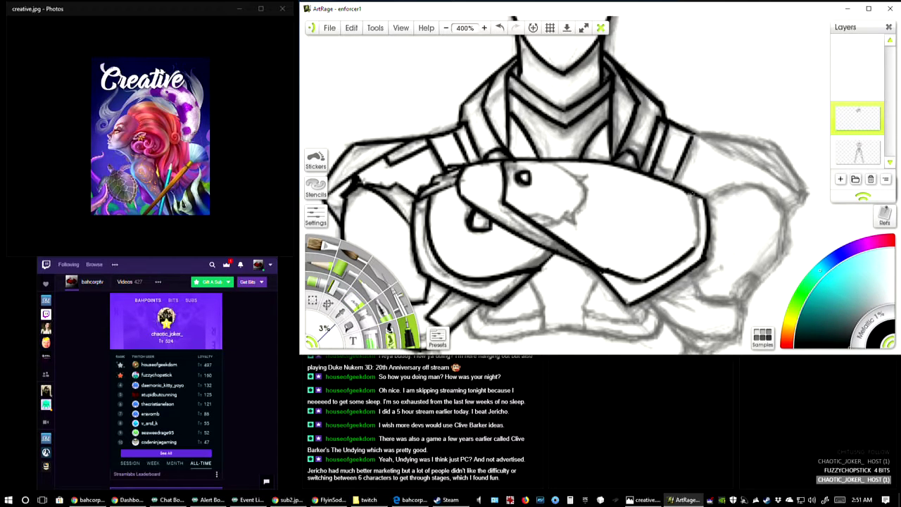
drag(691, 191, 695, 256)
Step: Ink the tapered outline closing the shape around the small circle, with a small spike at its upper and lower ends
mouse_move(543, 226)
mouse_down()
mouse_move(576, 209)
mouse_move(584, 188)
mouse_move(541, 160)
mouse_up()
key(ctrl+z)
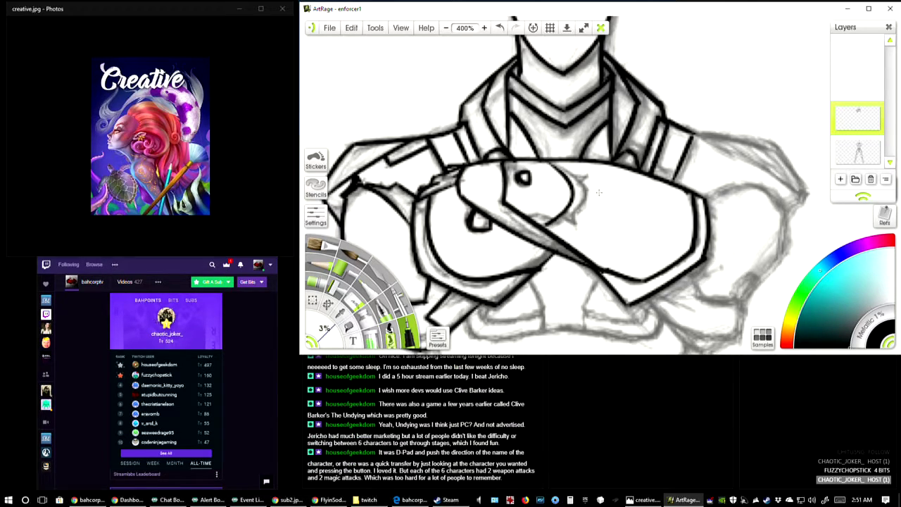
key(ctrl+z)
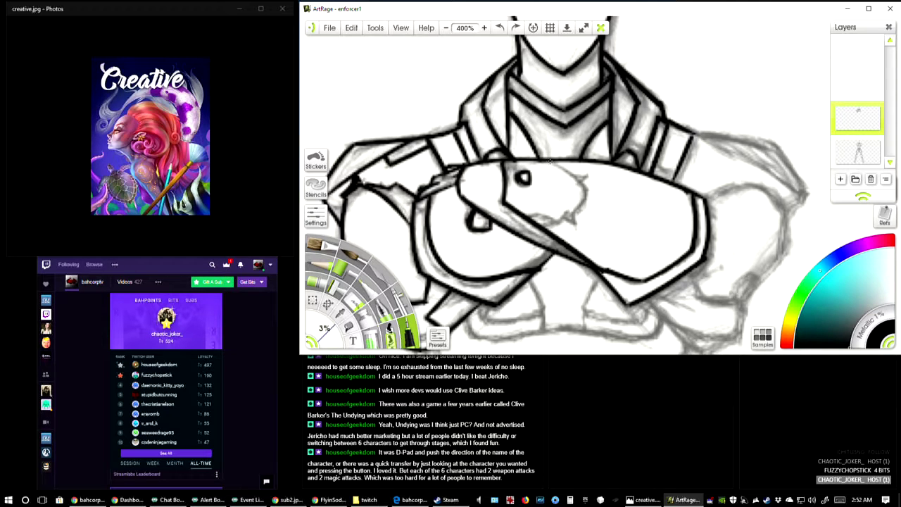
drag(547, 159, 594, 193)
mouse_move(539, 226)
mouse_down()
mouse_move(569, 214)
mouse_move(592, 187)
mouse_up()
key(ctrl+z)
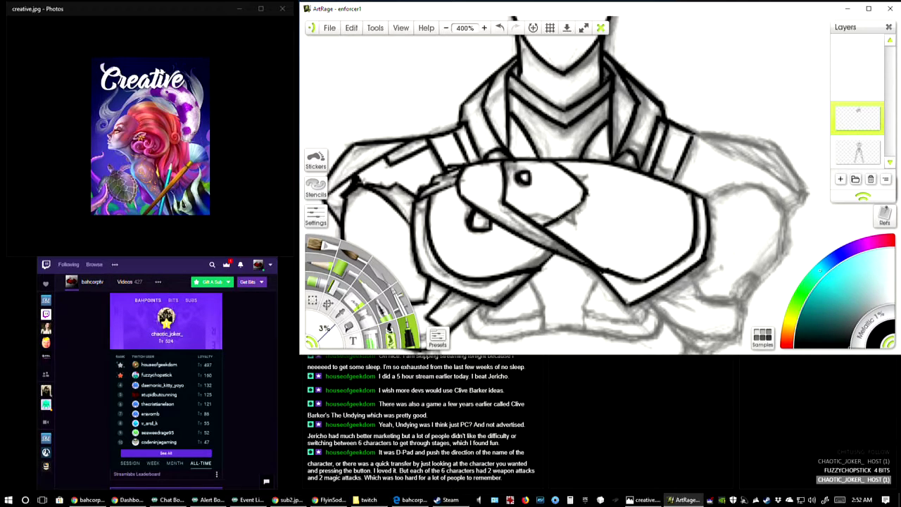
mouse_move(528, 217)
mouse_down()
mouse_move(574, 209)
mouse_move(583, 223)
mouse_up()
Step: Ink the right shoulder's angular top edge from the strap to its outer point, plus the sloping lower edge meeting that point
mouse_move(570, 170)
mouse_down()
mouse_move(595, 172)
mouse_move(614, 131)
mouse_move(583, 209)
mouse_move(554, 237)
mouse_move(478, 189)
mouse_up()
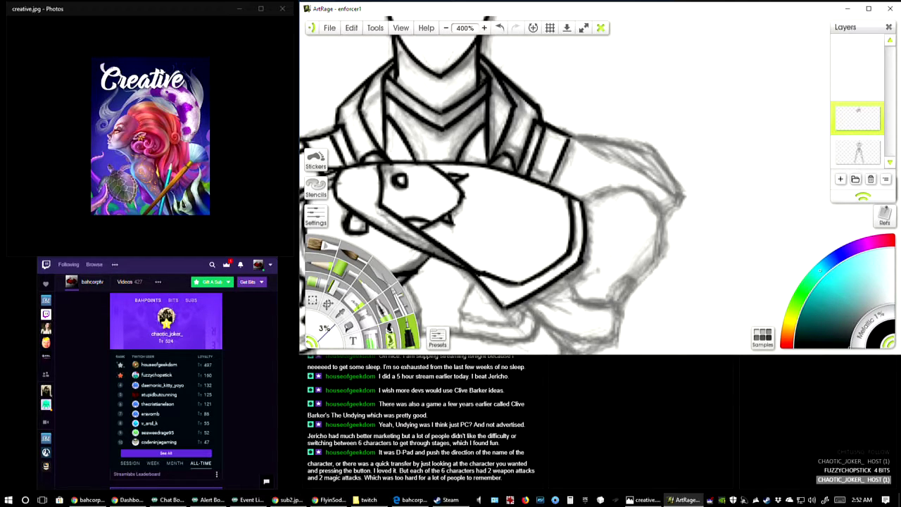
mouse_move(568, 133)
mouse_down()
mouse_move(651, 146)
mouse_move(658, 138)
mouse_move(644, 148)
mouse_move(684, 199)
mouse_up()
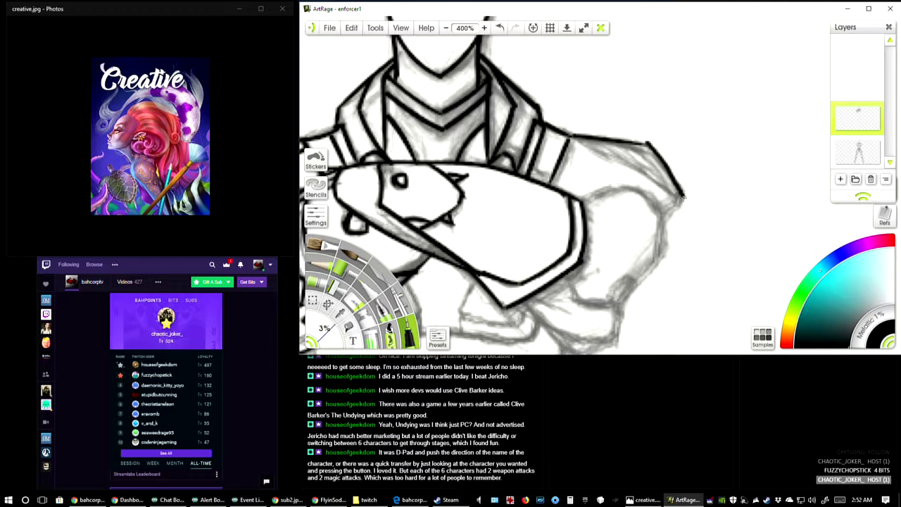
drag(648, 145, 634, 143)
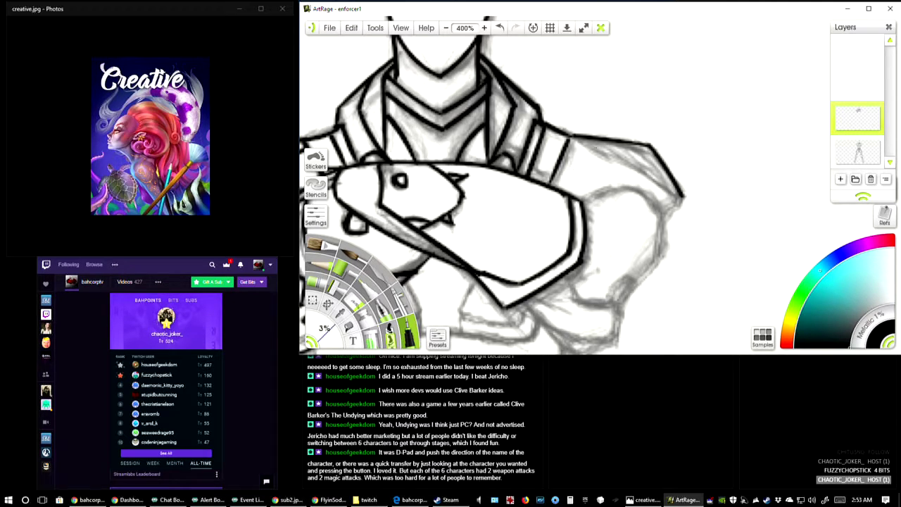
drag(568, 140, 678, 201)
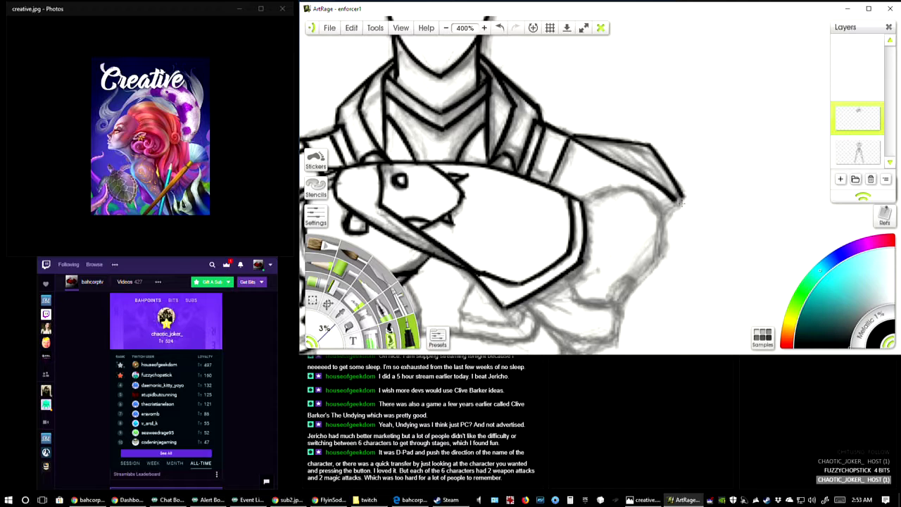
Step: Ink the right upper arm's outline from the shoulder point around the outer curve down to the angular lower edge at the elbow
drag(681, 196, 661, 215)
mouse_move(581, 199)
mouse_down()
mouse_move(629, 186)
mouse_move(653, 200)
mouse_move(663, 218)
mouse_move(656, 268)
mouse_up()
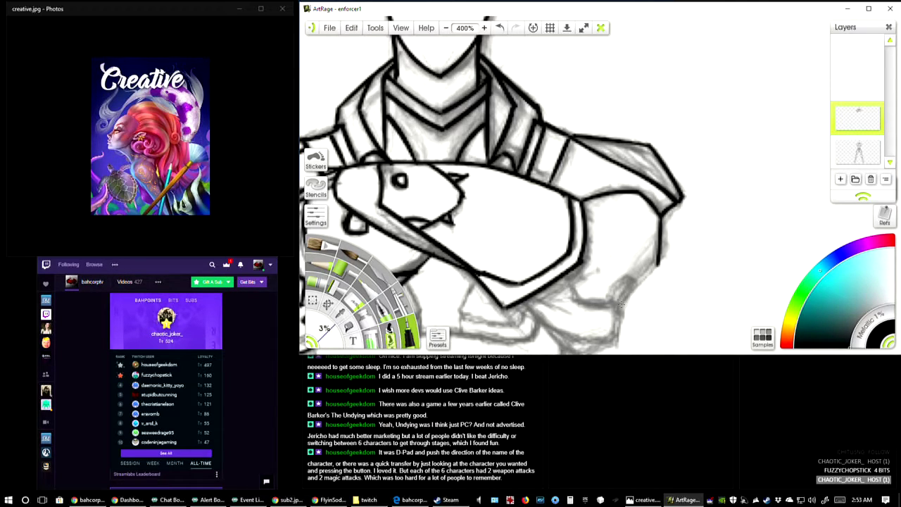
mouse_move(620, 305)
mouse_down()
mouse_move(662, 263)
mouse_move(628, 182)
mouse_up()
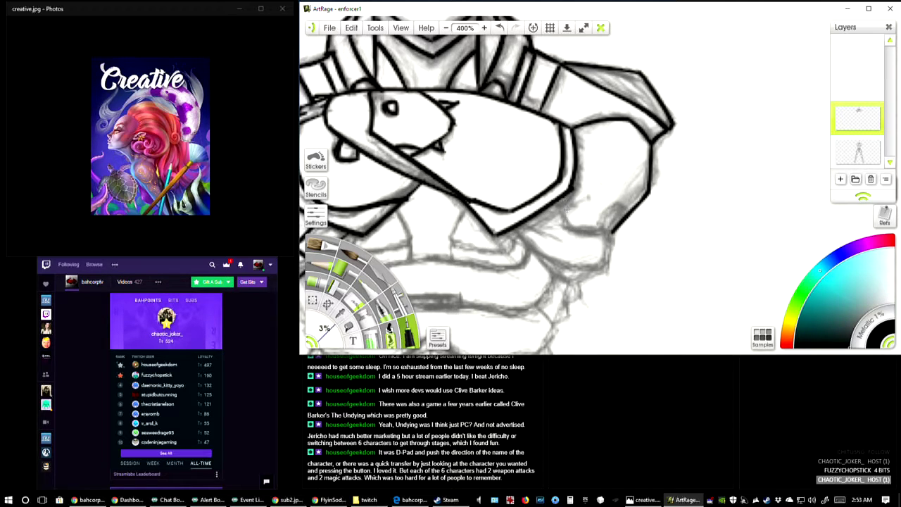
mouse_move(555, 203)
mouse_down()
mouse_move(568, 233)
mouse_move(623, 235)
mouse_up()
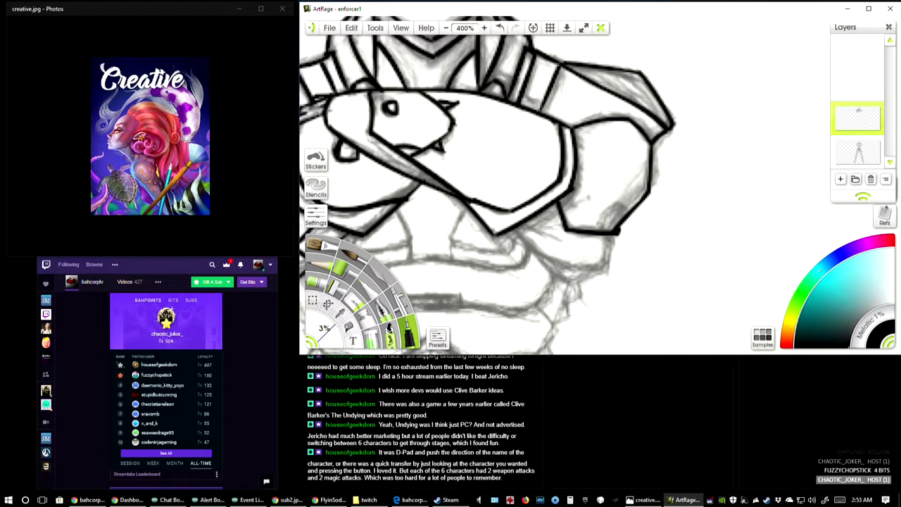
Step: Ink the angular right elbow section below the upper arm and the small rectangular detail on the arm's outer lower edge
drag(617, 230, 602, 271)
mouse_move(513, 230)
mouse_down()
mouse_move(552, 275)
mouse_move(608, 270)
mouse_up()
key(ctrl+z)
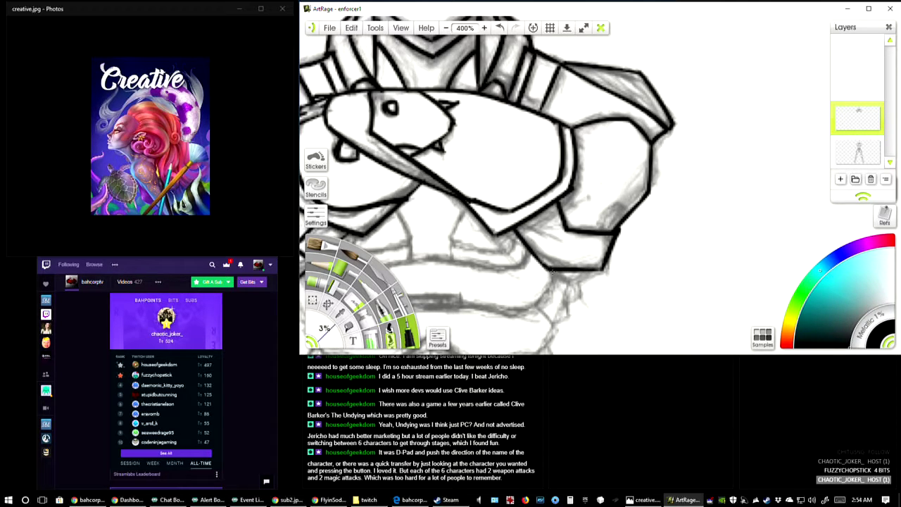
mouse_move(540, 262)
mouse_down()
mouse_move(608, 265)
mouse_move(562, 276)
mouse_move(574, 284)
mouse_move(558, 278)
mouse_move(577, 285)
mouse_move(602, 266)
mouse_up()
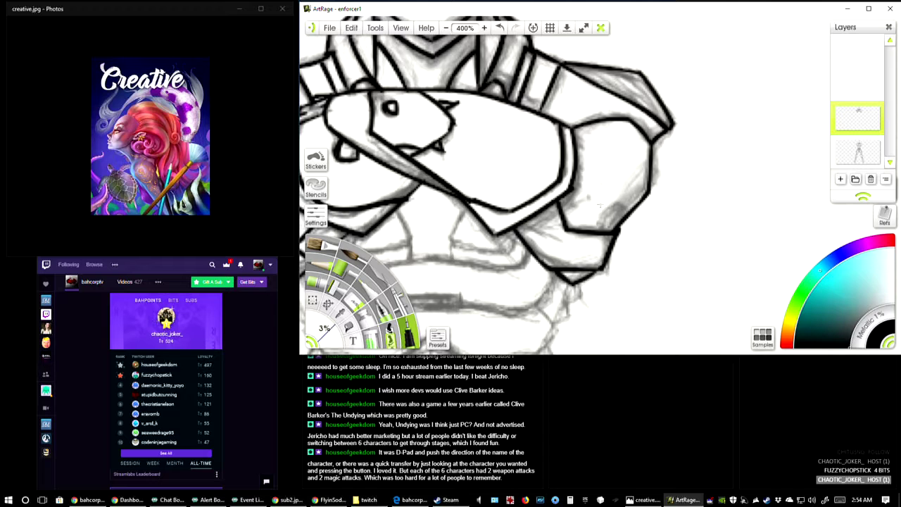
mouse_move(510, 208)
mouse_down()
mouse_move(556, 184)
mouse_move(681, 157)
mouse_move(598, 167)
mouse_move(562, 185)
mouse_up()
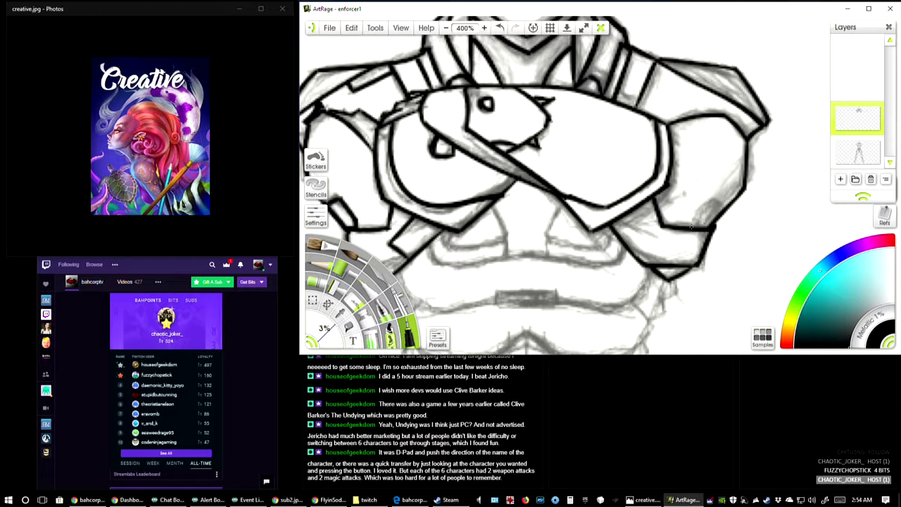
mouse_move(691, 227)
mouse_down()
mouse_move(716, 198)
mouse_move(729, 207)
mouse_move(707, 211)
mouse_move(712, 200)
mouse_move(684, 230)
mouse_move(710, 220)
mouse_move(720, 113)
mouse_up()
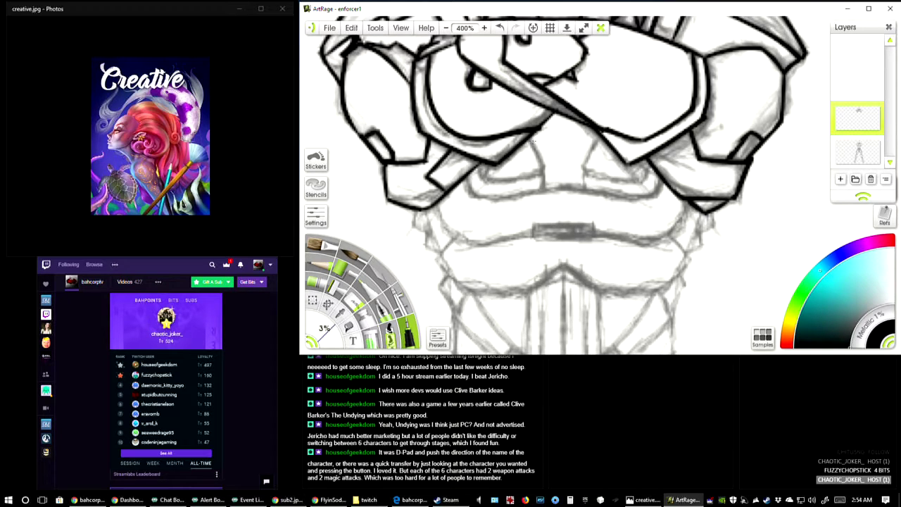
Step: Ink the two curved vertical lines bounding the central strip below and between the chest plates
drag(528, 139, 540, 197)
drag(528, 139, 532, 149)
drag(598, 133, 579, 191)
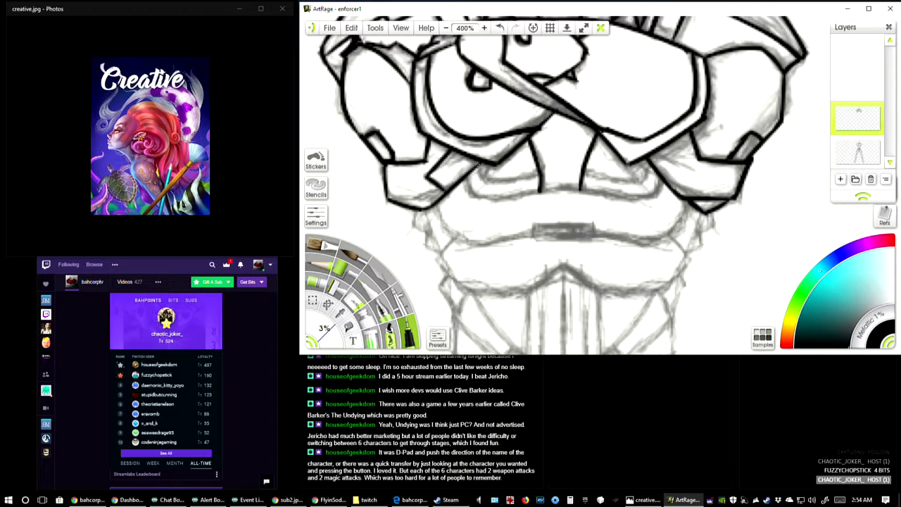
Step: Ink the inner lower edges of the small panels under both chest plates, on either side of the central strip
mouse_move(476, 163)
mouse_down()
mouse_move(484, 182)
mouse_move(537, 173)
mouse_up()
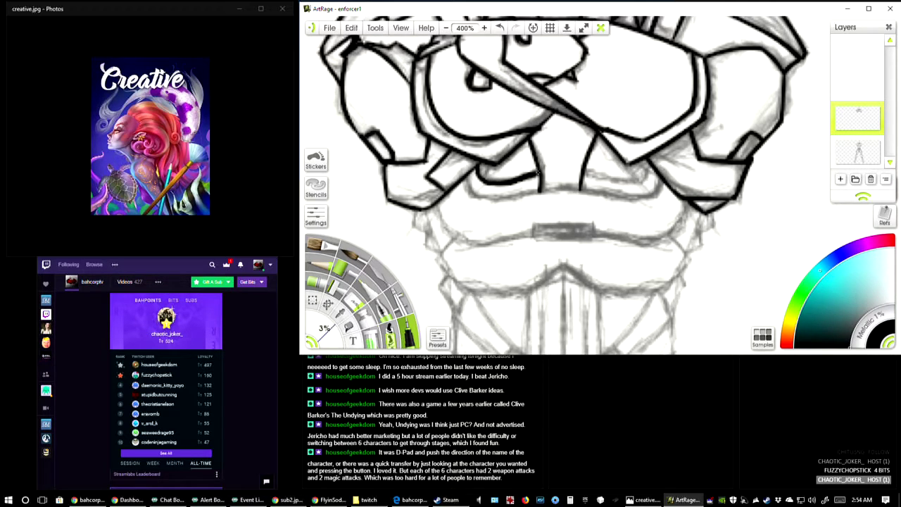
key(ctrl+z)
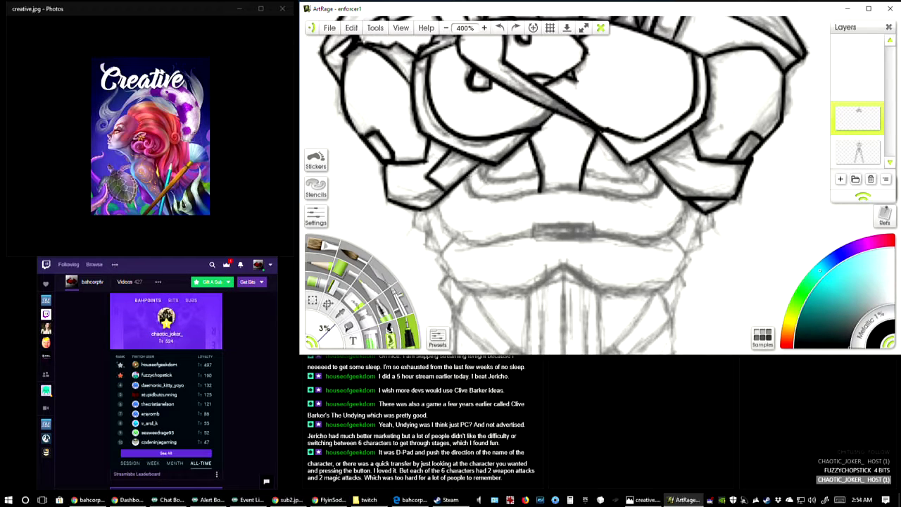
mouse_move(476, 161)
mouse_down()
mouse_move(483, 179)
mouse_move(504, 181)
mouse_up()
key(ctrl+z)
mouse_move(478, 166)
mouse_down()
mouse_move(496, 187)
mouse_move(539, 178)
mouse_up()
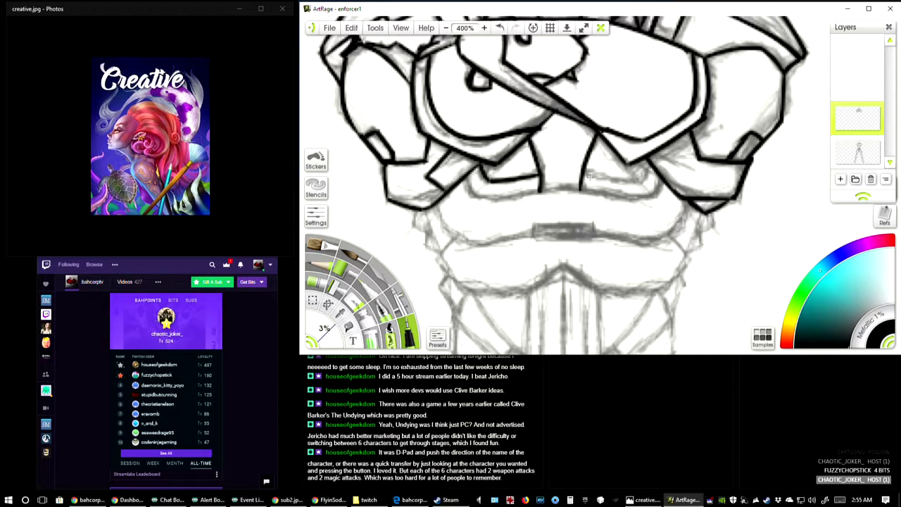
drag(583, 167, 617, 183)
drag(612, 179, 648, 191)
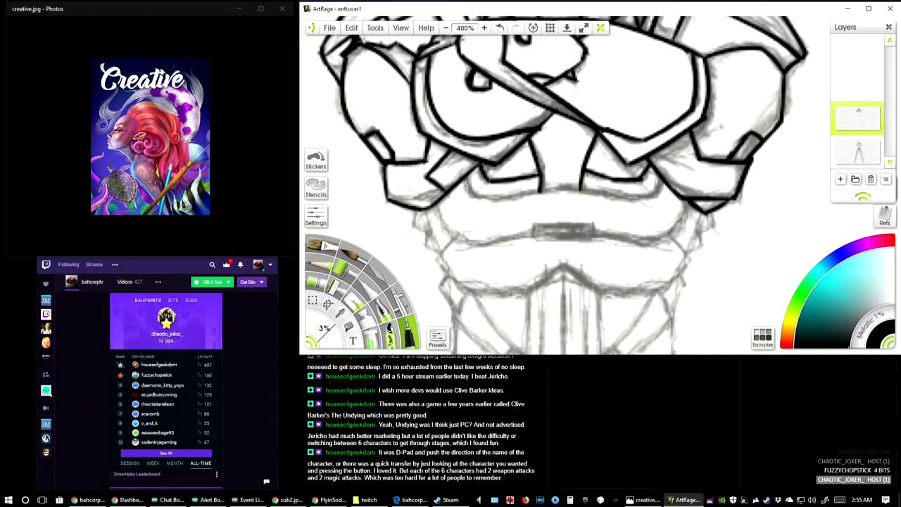
Step: Ink the outer lower border beneath the small under-chest panels, continuing it across the central strip to both ends
mouse_move(464, 179)
mouse_down()
mouse_move(470, 194)
mouse_move(489, 199)
mouse_move(582, 185)
mouse_up()
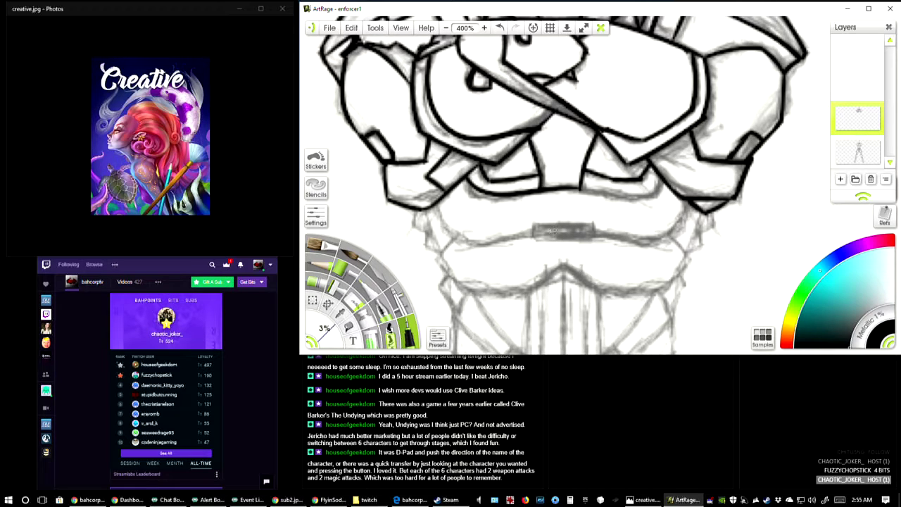
key(ctrl+z)
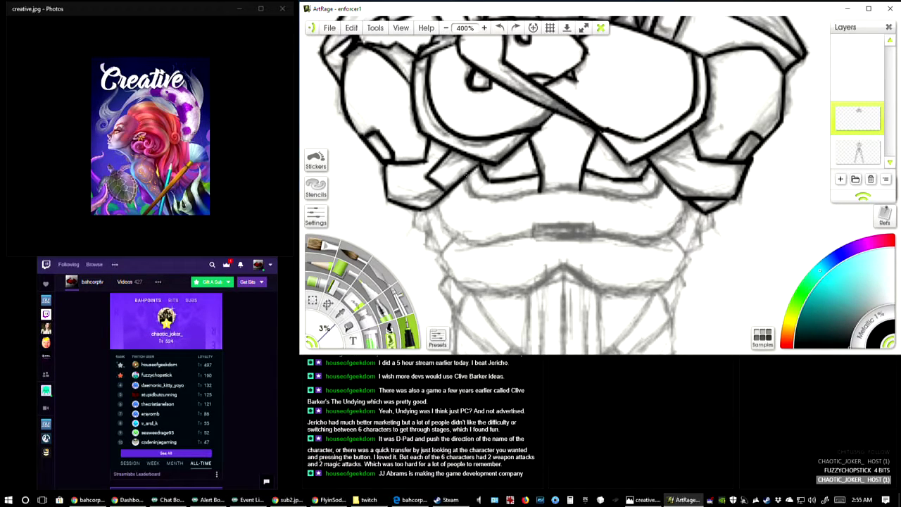
mouse_move(466, 175)
mouse_down()
mouse_move(477, 195)
mouse_move(545, 188)
mouse_up()
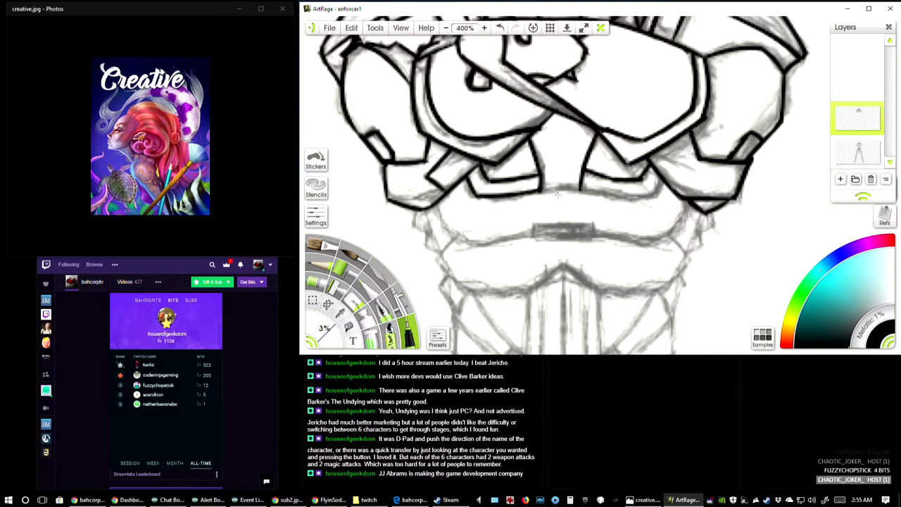
drag(539, 189, 585, 188)
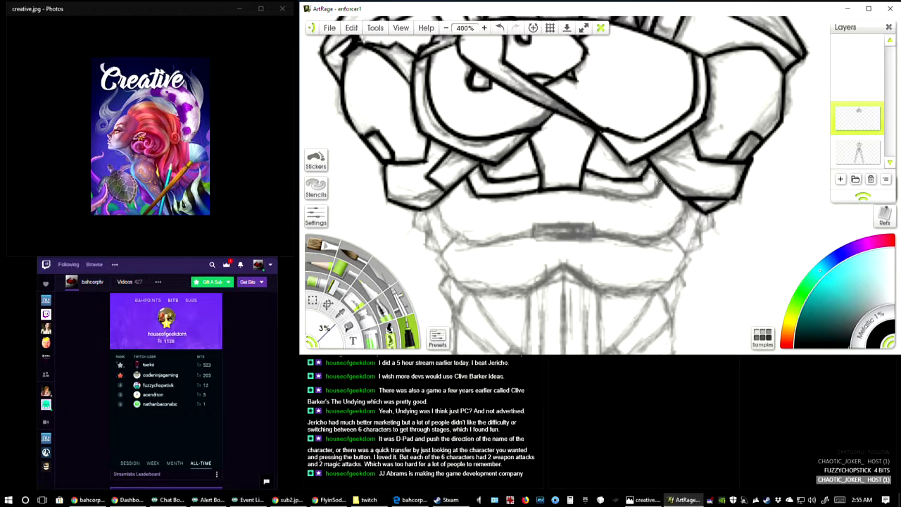
drag(663, 178, 657, 202)
drag(579, 188, 659, 198)
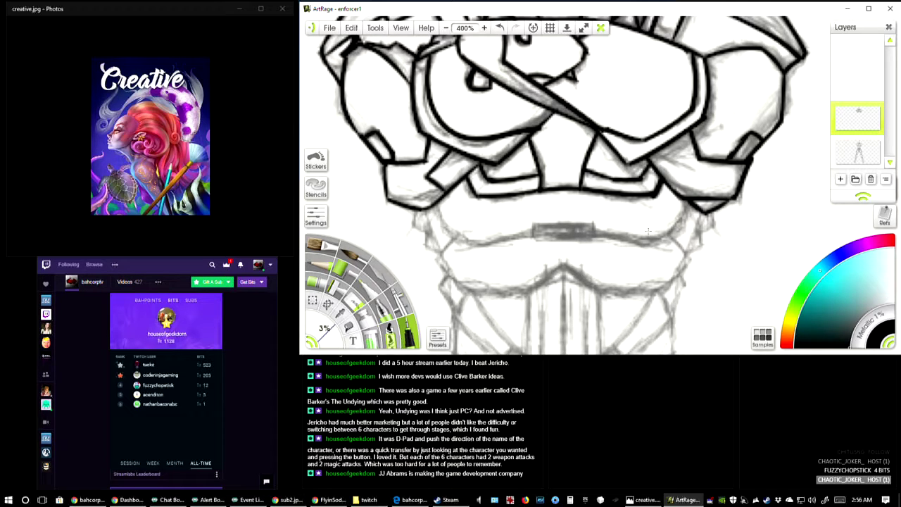
Step: Ink the curved sides and lower edge of the first abdominal band beneath the chest, leaving a gap for the central rectangle
drag(554, 166, 597, 218)
drag(525, 135, 512, 100)
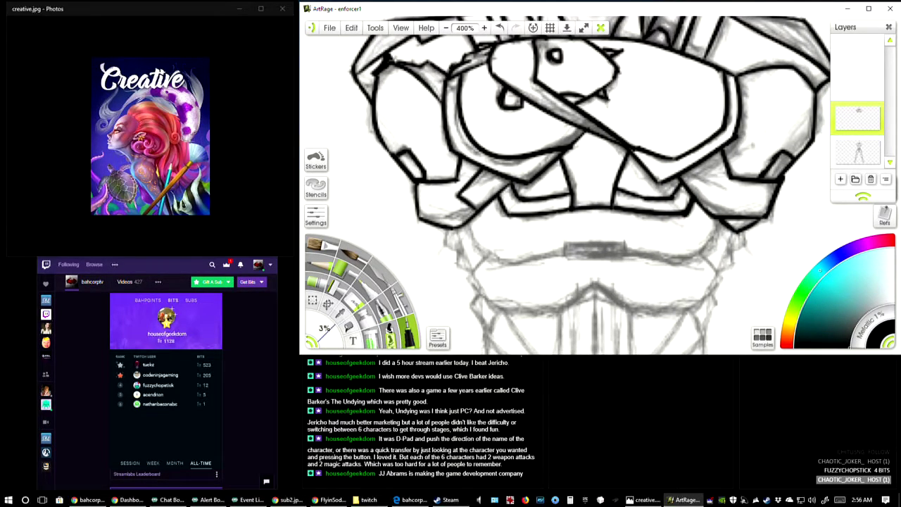
mouse_move(507, 141)
mouse_down()
mouse_move(481, 231)
mouse_move(481, 311)
mouse_move(497, 283)
mouse_move(481, 215)
mouse_move(475, 109)
mouse_up()
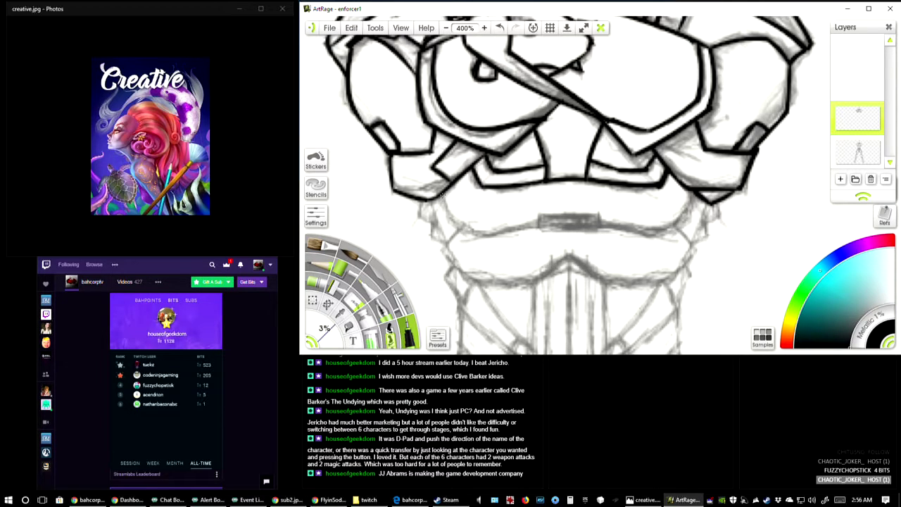
mouse_move(441, 191)
mouse_down()
mouse_move(451, 225)
mouse_move(487, 239)
mouse_up()
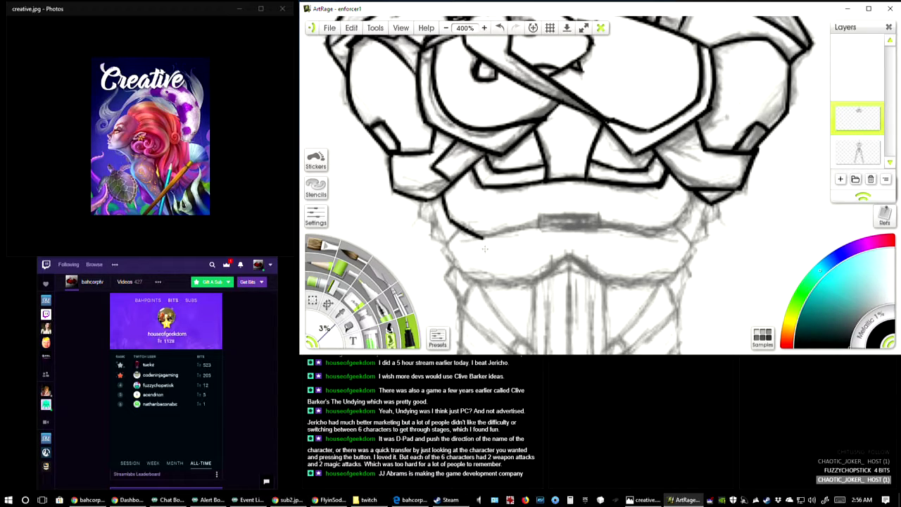
drag(487, 237, 543, 221)
mouse_move(598, 227)
mouse_down()
mouse_move(667, 238)
mouse_move(653, 236)
mouse_move(684, 223)
mouse_move(700, 191)
mouse_move(668, 231)
mouse_up()
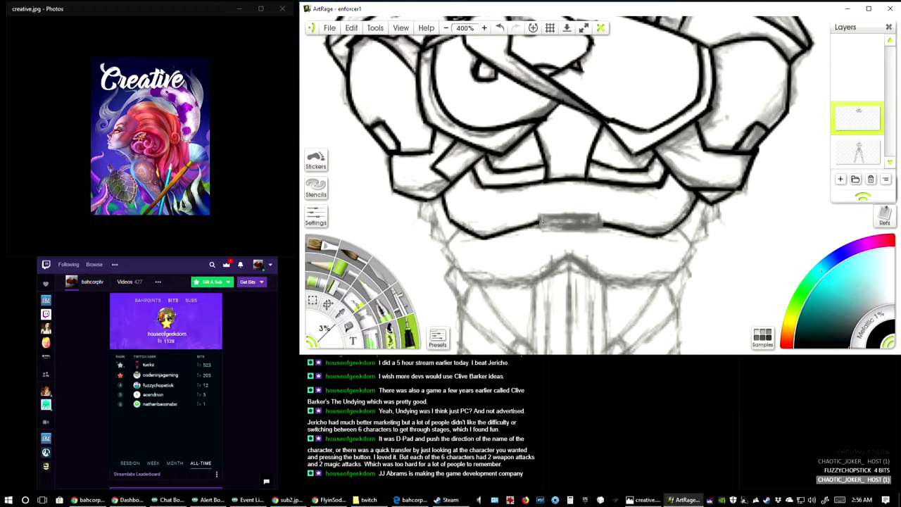
Step: Ink all four sides of the small rectangular detail centred on the lower edge of the first abdominal band
mouse_move(539, 216)
mouse_down()
mouse_move(539, 230)
mouse_move(542, 214)
mouse_move(602, 213)
mouse_move(599, 235)
mouse_up()
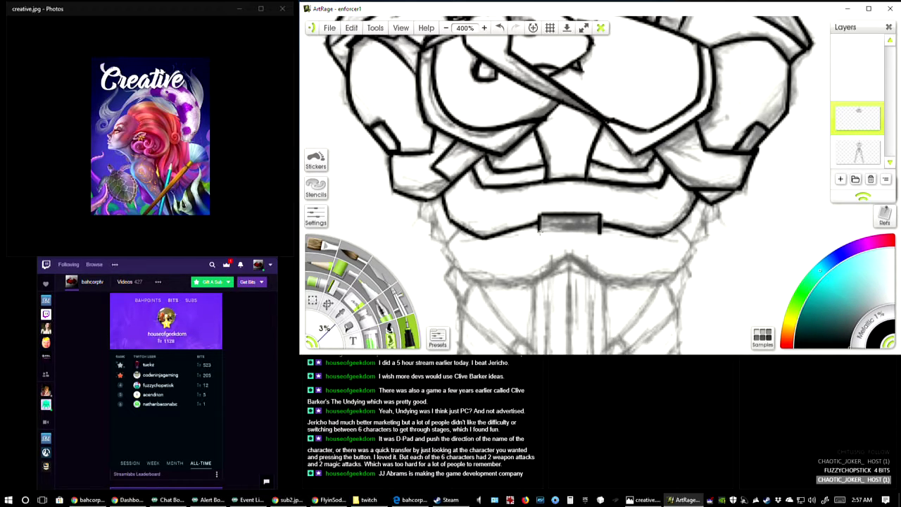
drag(539, 232, 602, 232)
mouse_move(539, 232)
mouse_down()
mouse_move(560, 232)
mouse_move(541, 212)
mouse_move(541, 220)
mouse_up()
Step: Ink the stepped contour below the left elbow and the angular left end of the second abdominal band
scroll(591, 196, down, 4)
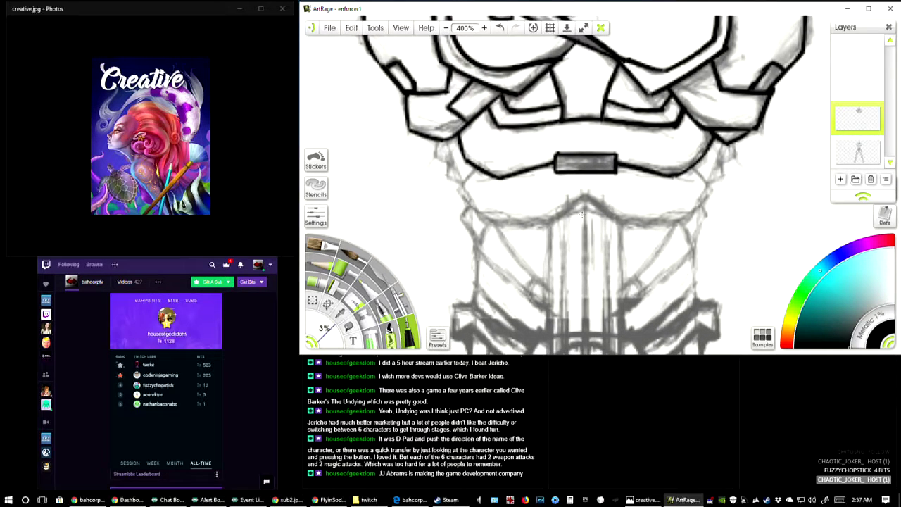
scroll(582, 211, up, 2)
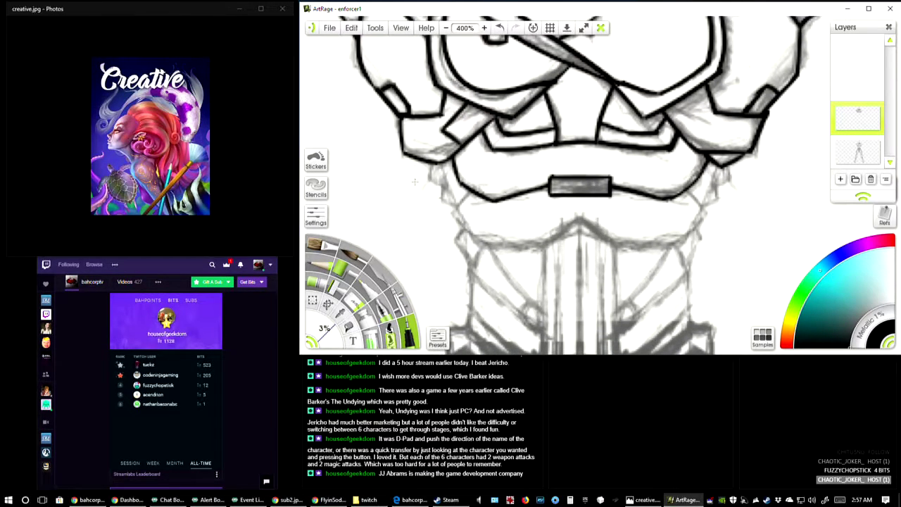
mouse_move(427, 162)
mouse_down()
mouse_move(454, 188)
mouse_move(443, 186)
mouse_move(451, 184)
mouse_move(461, 210)
mouse_up()
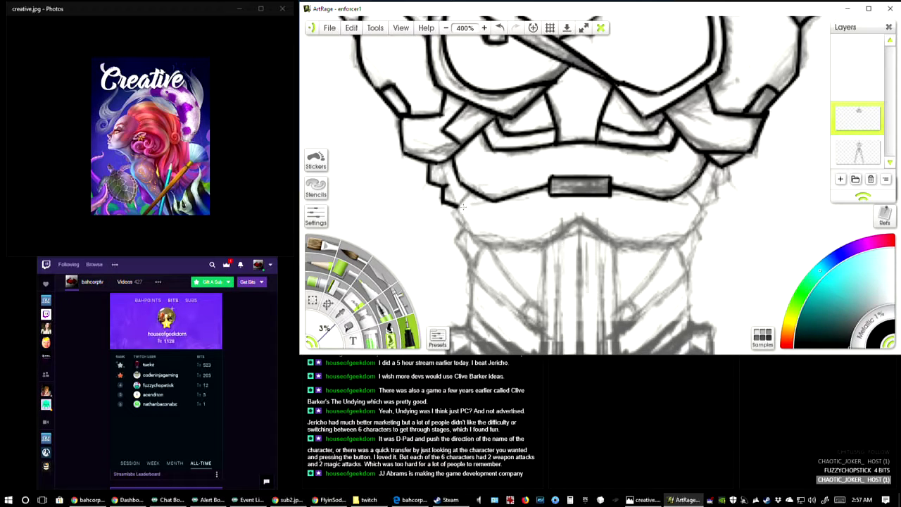
drag(471, 190, 448, 216)
key(ctrl+z)
drag(450, 212, 472, 231)
drag(461, 228, 464, 240)
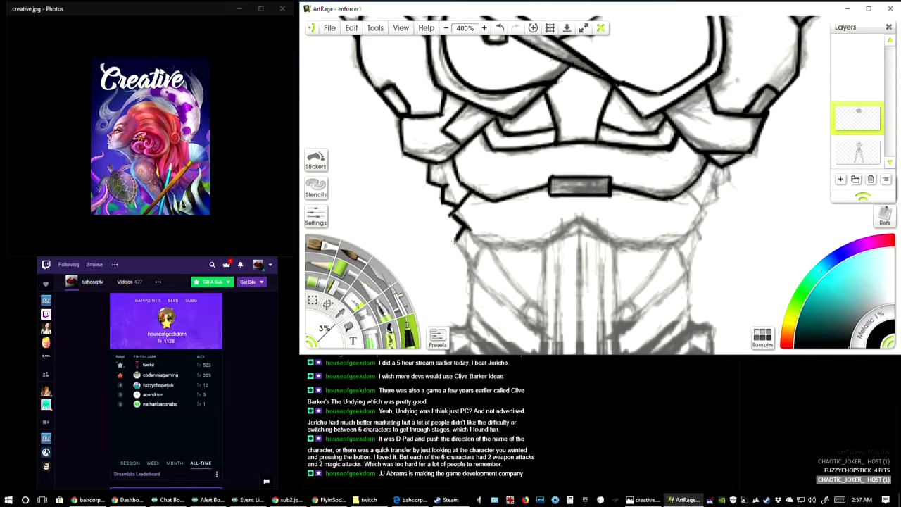
drag(455, 237, 472, 266)
drag(458, 221, 450, 207)
Step: Ink the lower edge of the second abdominal band, rising to a peak at the centre
drag(467, 229, 484, 246)
drag(484, 243, 551, 249)
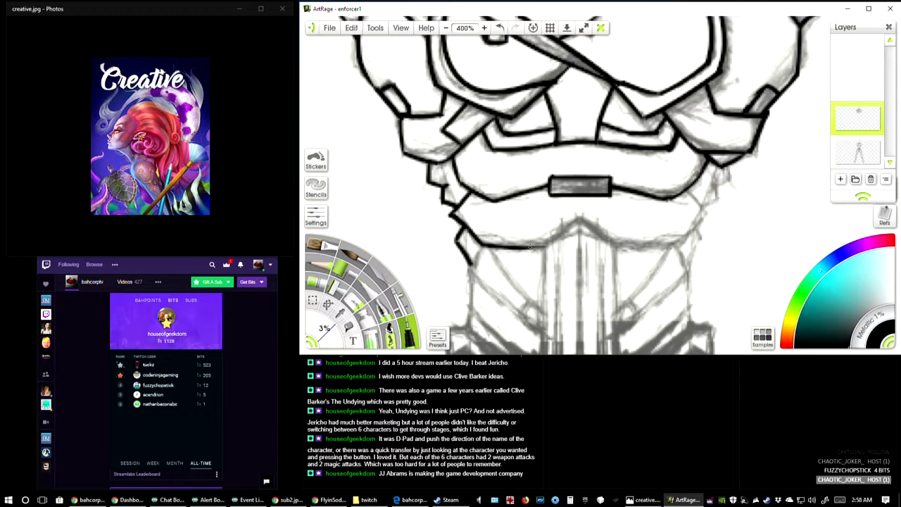
mouse_move(528, 248)
mouse_down()
mouse_move(585, 220)
mouse_move(609, 233)
mouse_move(594, 235)
mouse_move(576, 220)
mouse_move(621, 247)
mouse_up()
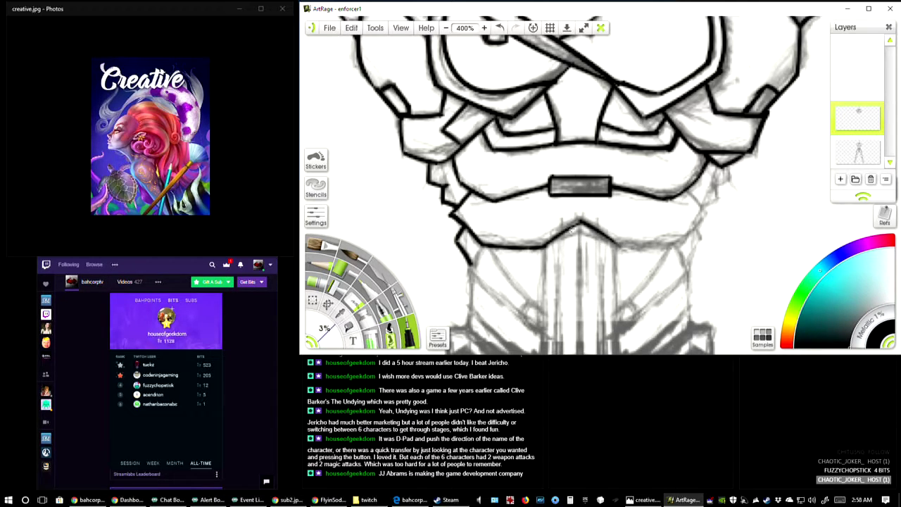
drag(580, 219, 549, 241)
Step: Ink the angular right end of the second abdominal band and the stepped contour below the right elbow
drag(686, 188, 702, 208)
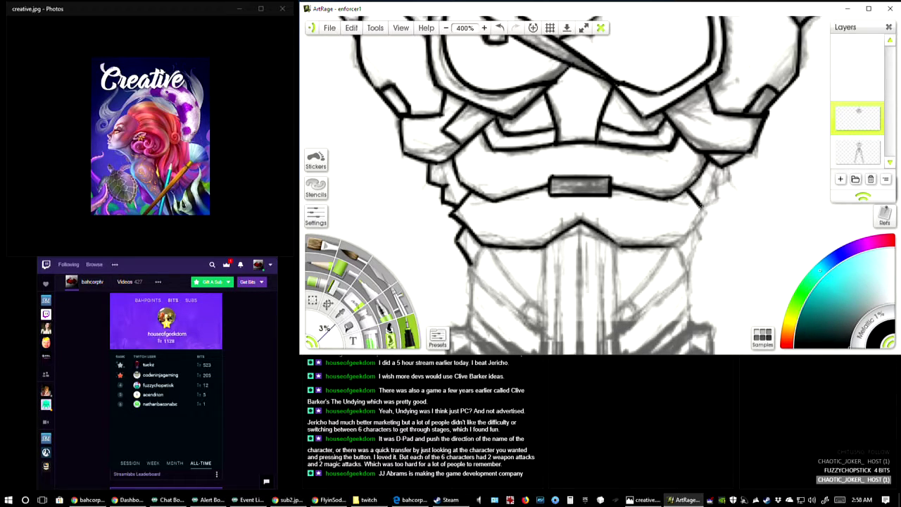
mouse_move(696, 200)
mouse_down()
mouse_move(707, 212)
mouse_move(680, 246)
mouse_up()
key(ctrl+z)
key(ctrl+z)
mouse_move(675, 245)
mouse_down()
mouse_move(706, 208)
mouse_move(670, 246)
mouse_up()
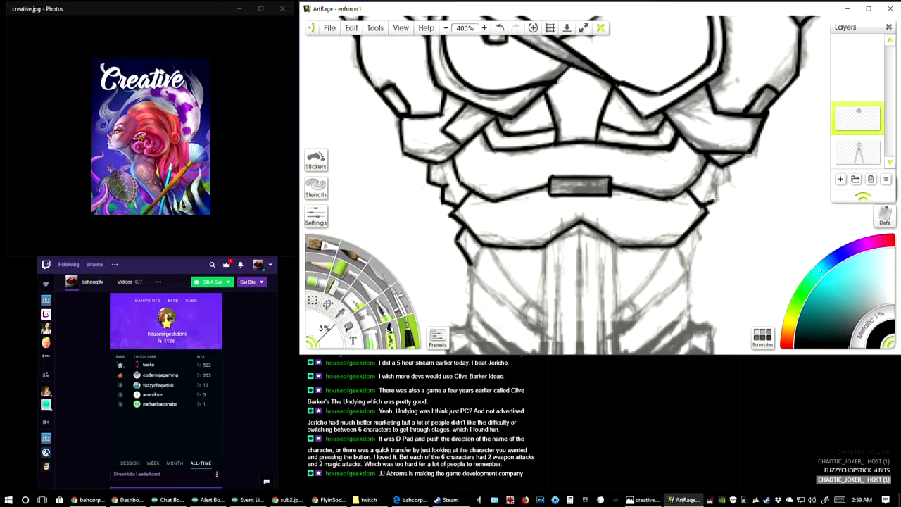
mouse_move(719, 182)
mouse_down()
mouse_move(718, 202)
mouse_move(727, 164)
mouse_move(736, 184)
mouse_up()
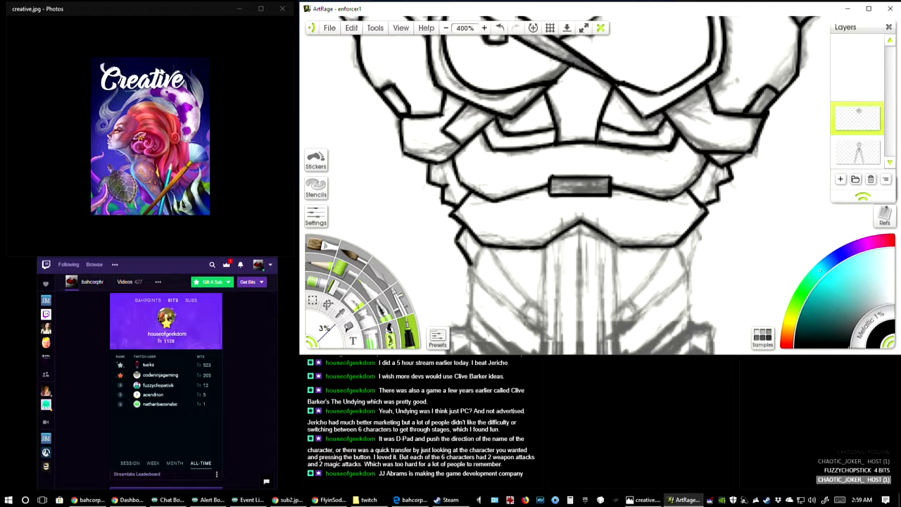
Step: Ink the small angular facets beneath the left and right ends of the second abdominal band
scroll(562, 185, up, 5)
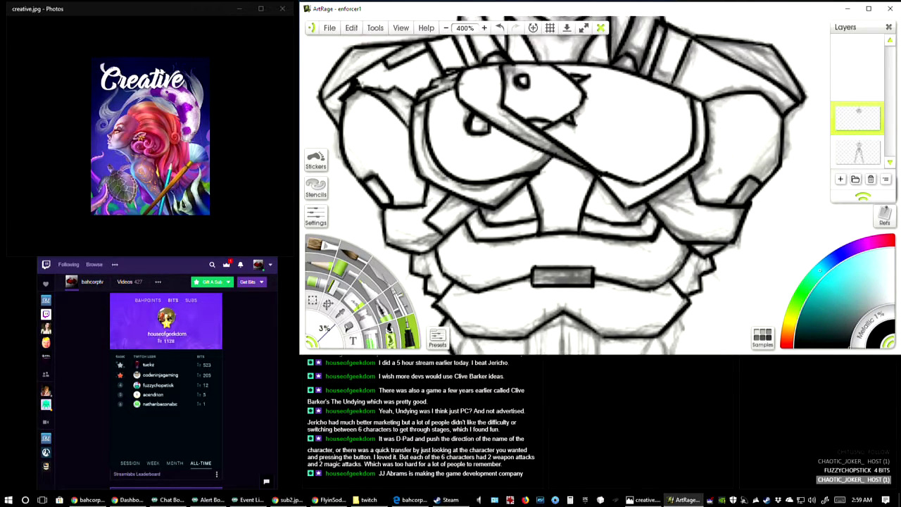
scroll(562, 185, up, 2)
scroll(563, 185, down, 6)
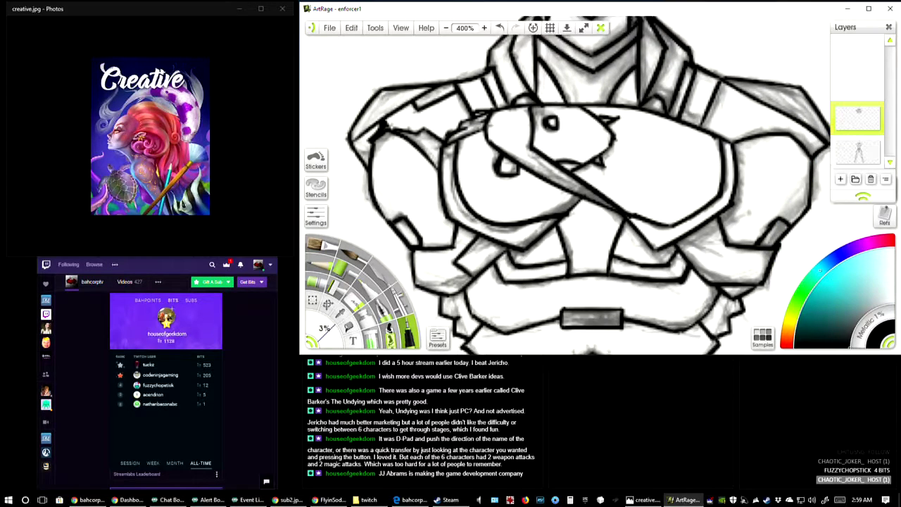
scroll(563, 185, down, 1)
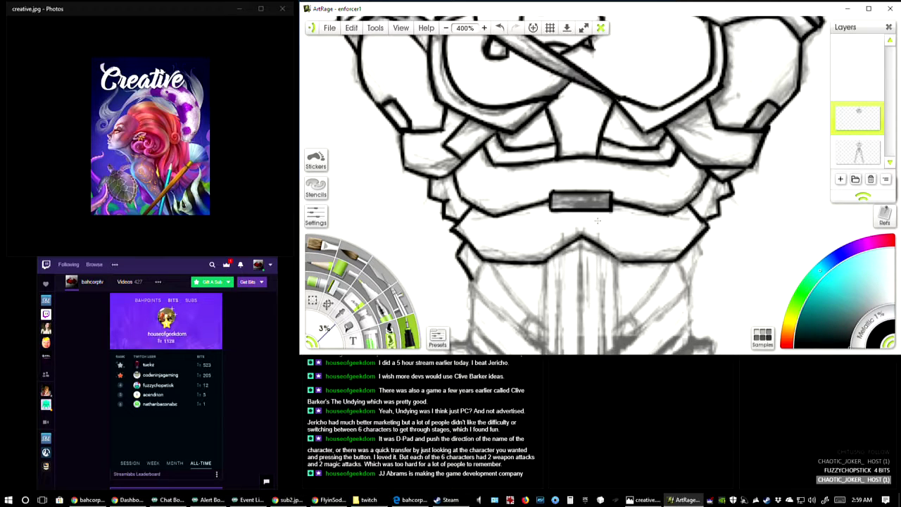
scroll(597, 221, down, 4)
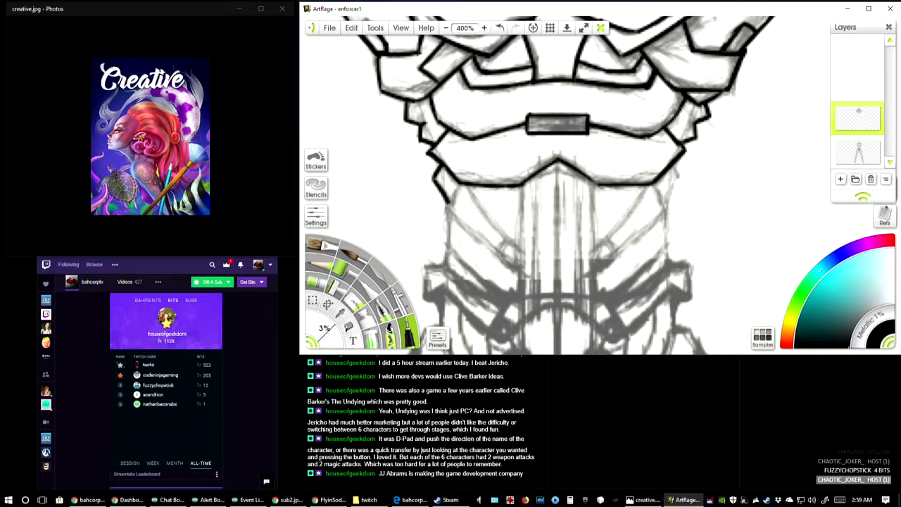
drag(461, 181, 449, 204)
drag(653, 182, 668, 205)
mouse_move(673, 162)
mouse_down()
mouse_move(679, 178)
mouse_move(662, 204)
mouse_up()
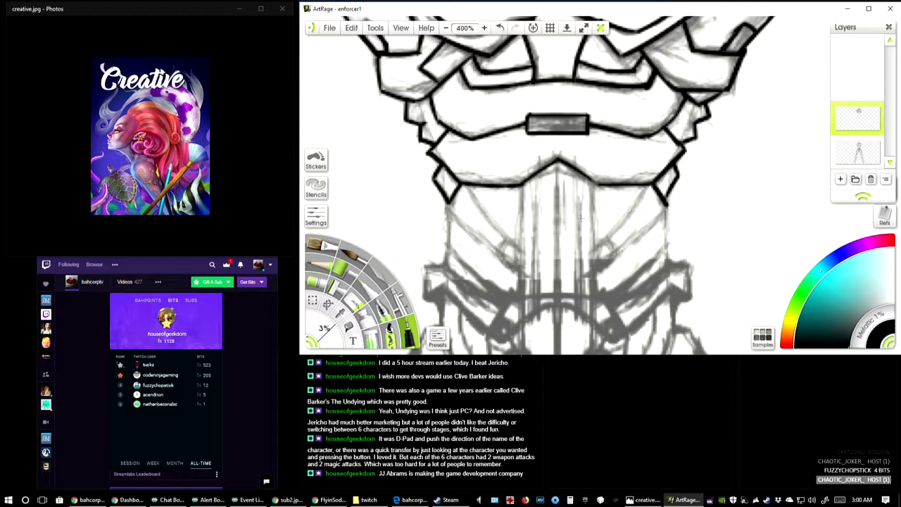
Step: Ink the vertical waist lines on both sides, from the small facets down to the top of the hip armor
scroll(556, 183, up, 5)
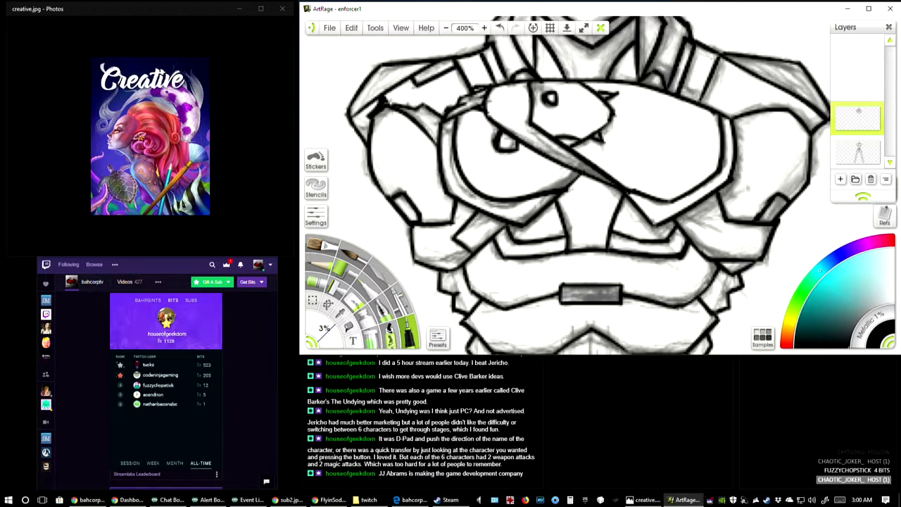
drag(747, 187, 749, 146)
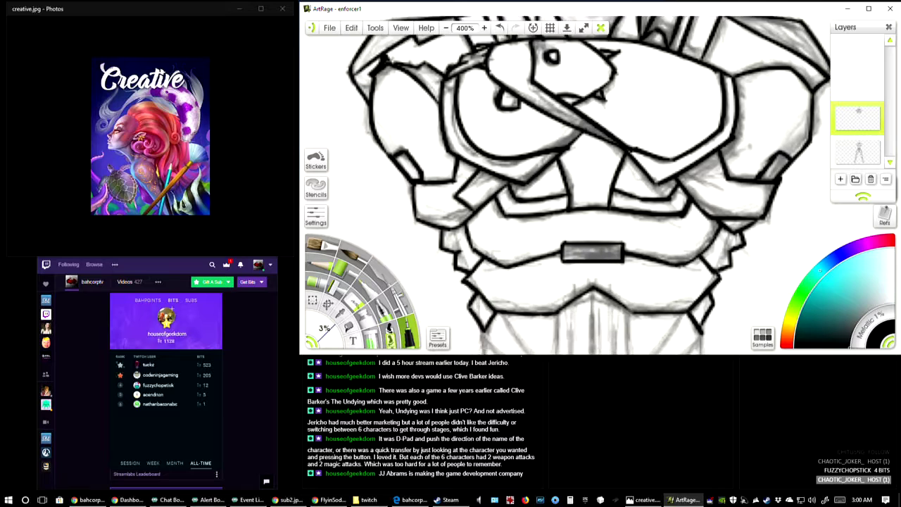
drag(633, 295, 633, 143)
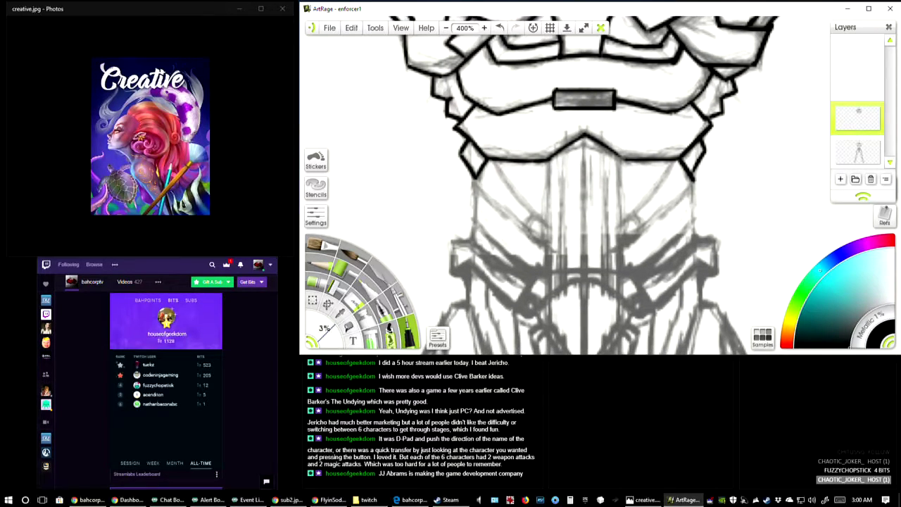
drag(552, 212, 521, 136)
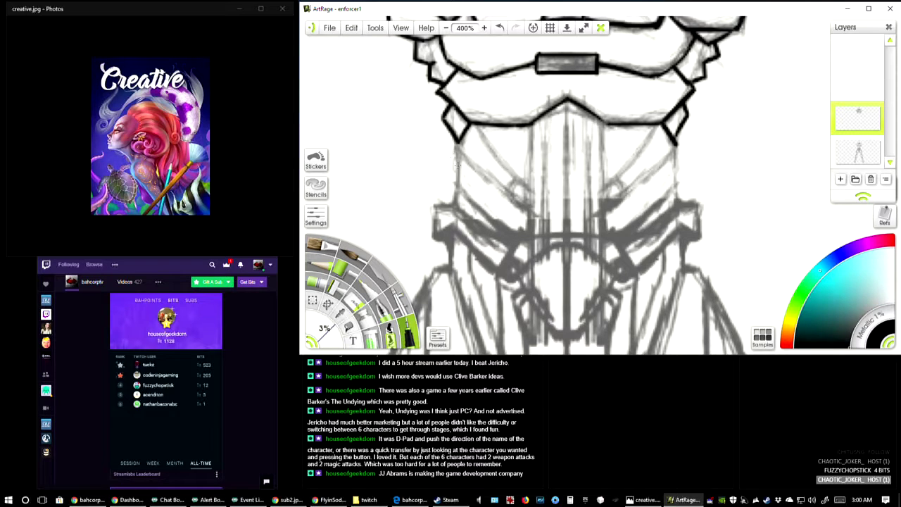
drag(456, 136, 458, 206)
drag(673, 137, 676, 206)
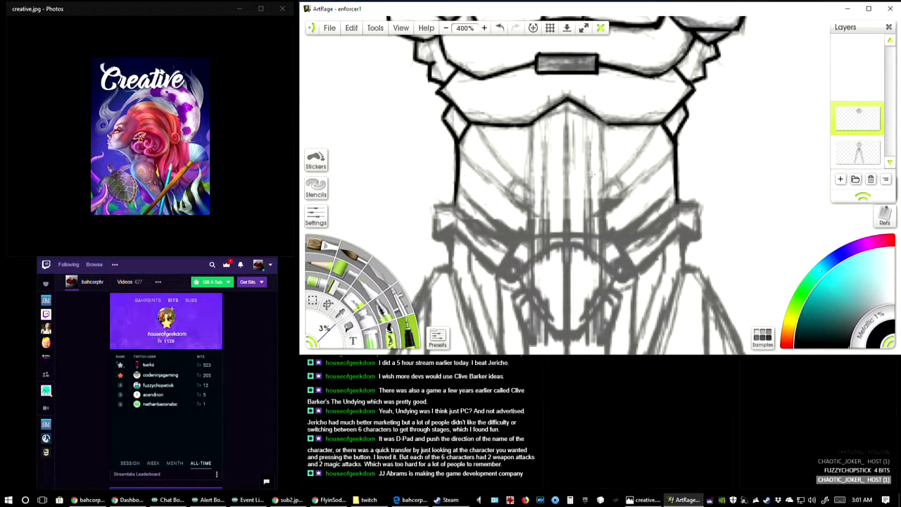
Step: Ink the left vertical edge of the central abdominal panel, from the second band down to the pelvic plate
drag(604, 119, 597, 191)
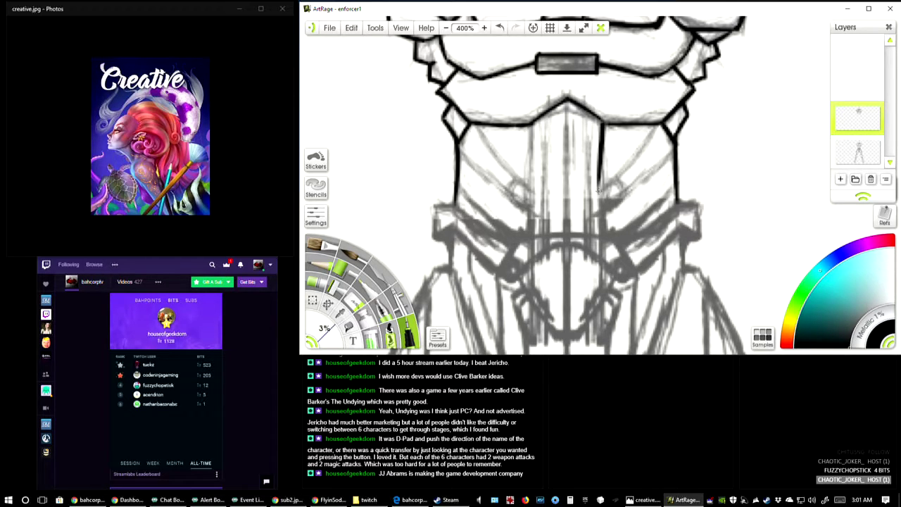
key(ctrl+z)
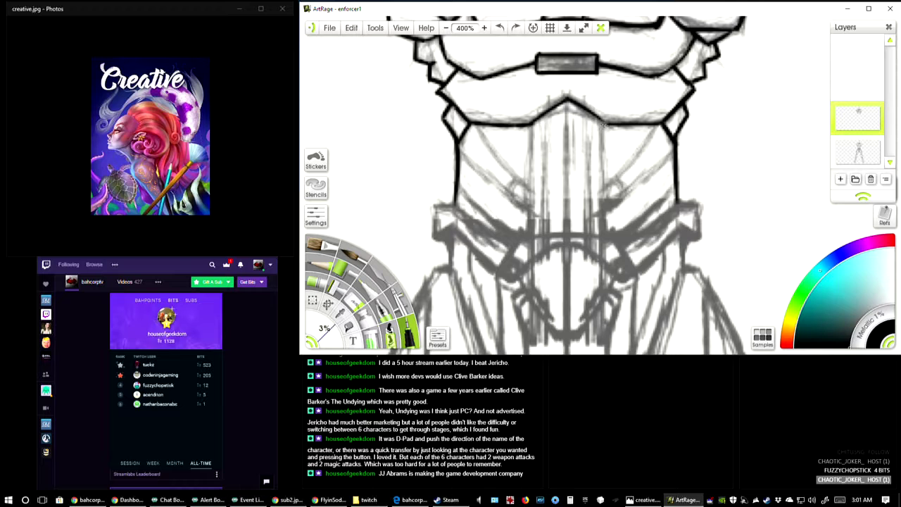
drag(599, 119, 609, 128)
drag(528, 124, 533, 270)
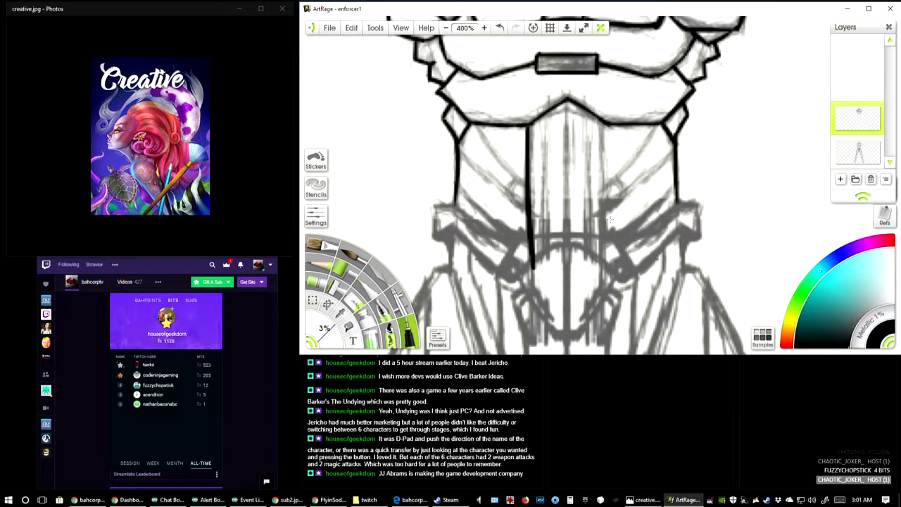
key(ctrl+z)
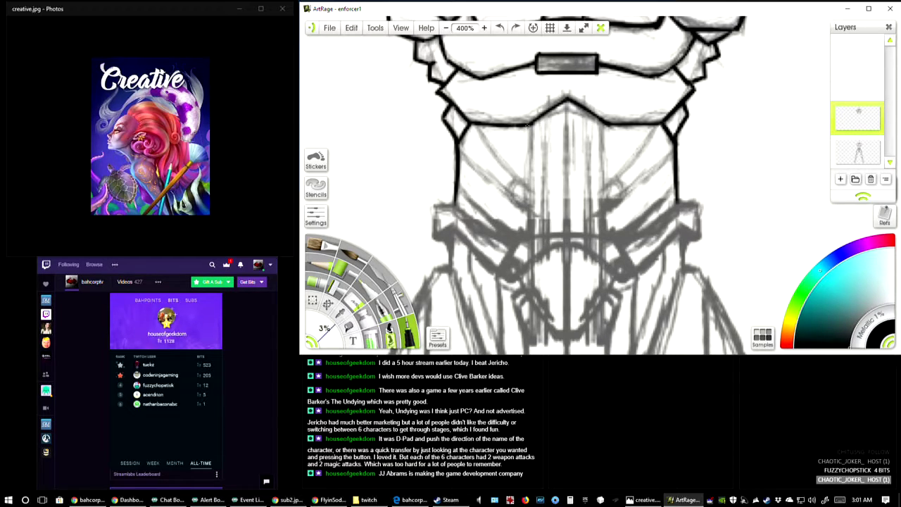
drag(528, 125, 532, 255)
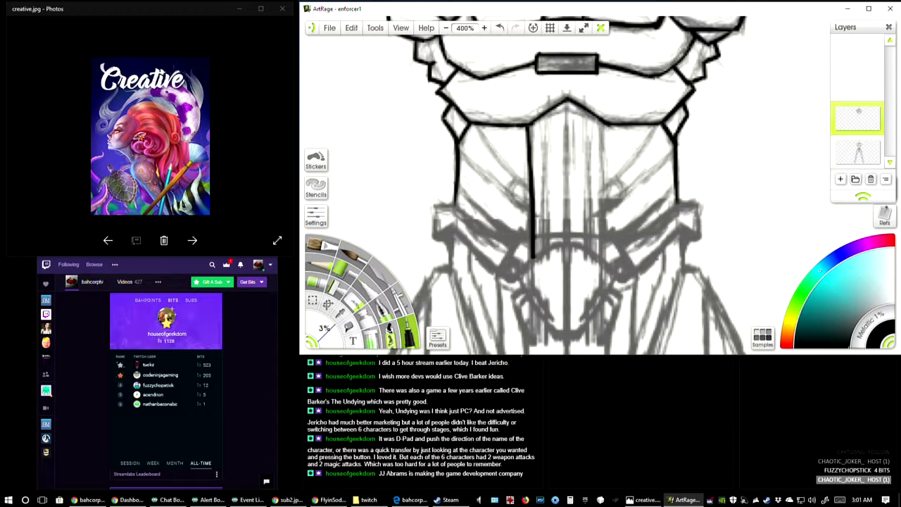
key(alt+Tab)
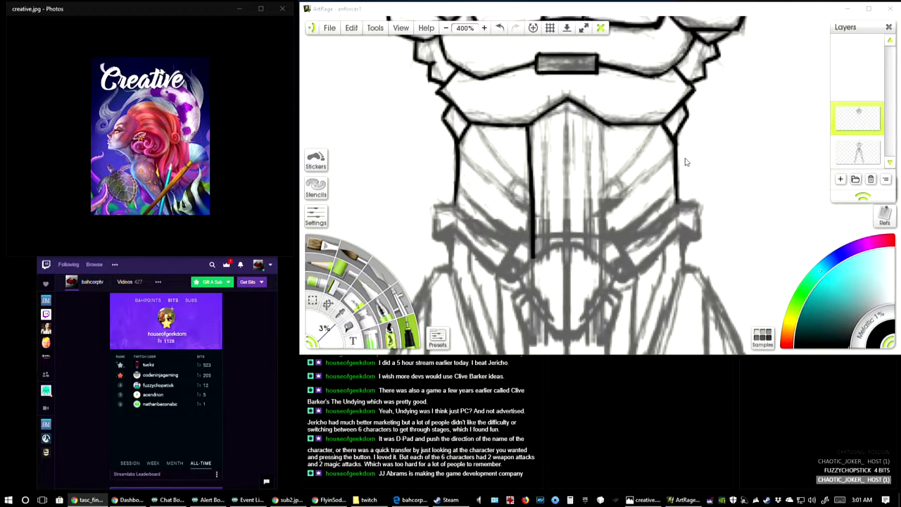
click(523, 273)
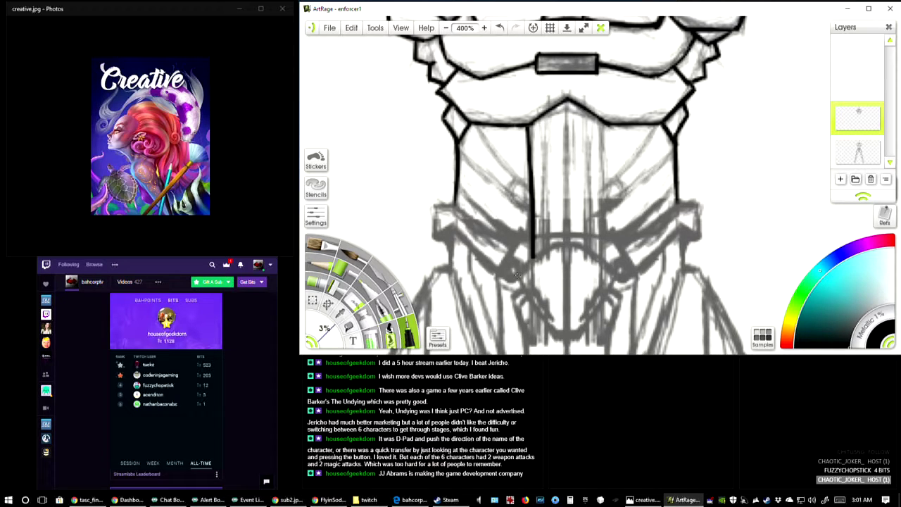
Step: Ink the diamond-shaped pelvic plate below the central abdominal panel and the panel's right vertical edge above it
drag(516, 277, 574, 240)
drag(567, 242, 615, 279)
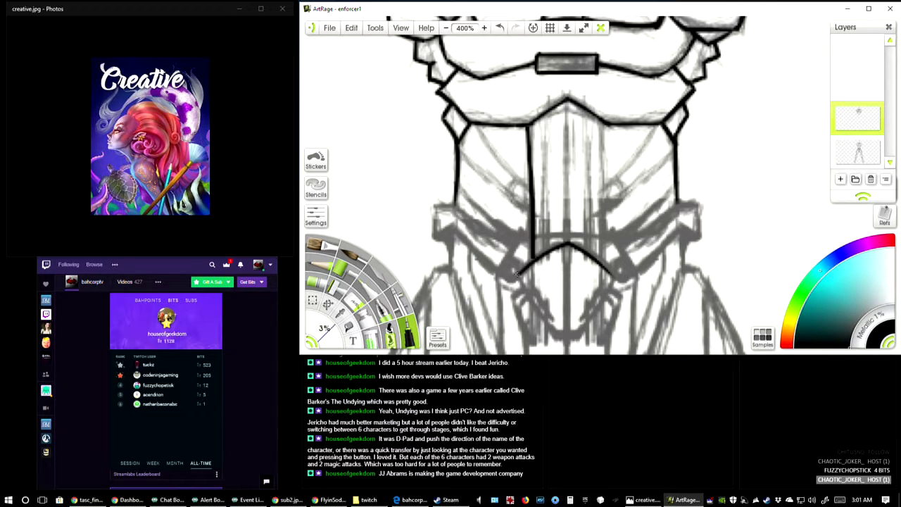
drag(518, 274, 533, 296)
key(ctrl+z)
mouse_move(518, 274)
mouse_down()
mouse_move(558, 340)
mouse_move(577, 338)
mouse_up()
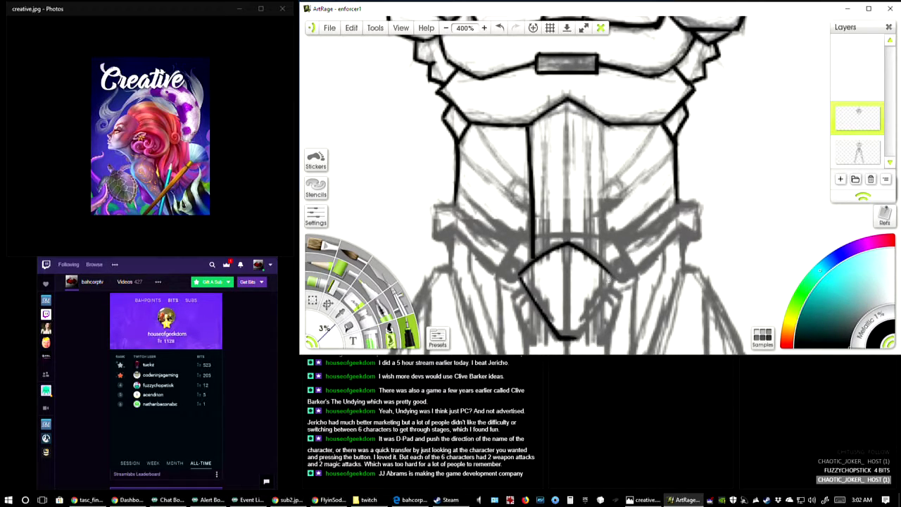
drag(614, 278, 570, 342)
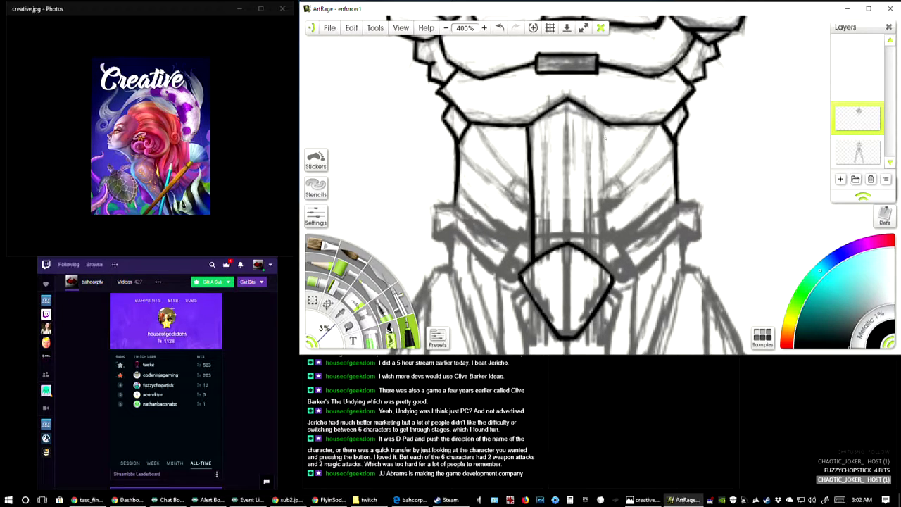
drag(601, 121, 604, 268)
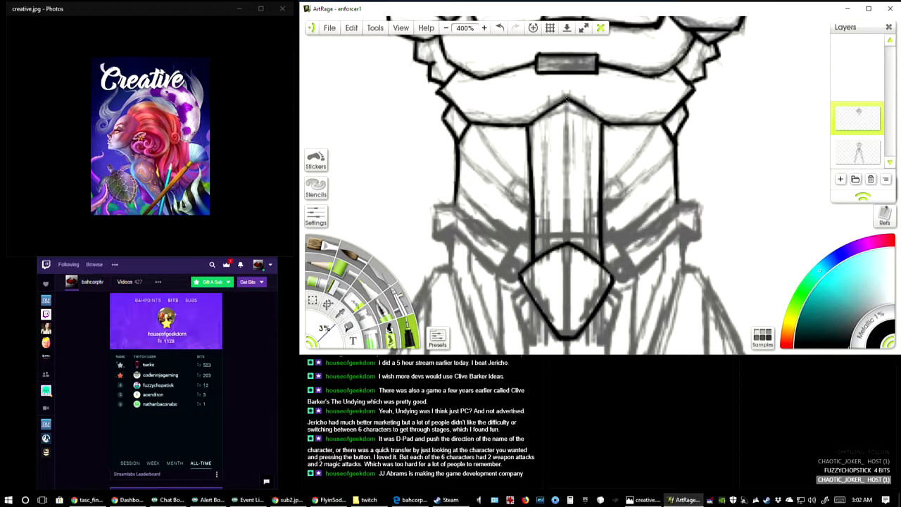
Step: Ink the vertical center line from the peak of the central abdominal panel down through the pelvic plate to its lower tip
drag(565, 99, 565, 138)
drag(563, 169, 570, 243)
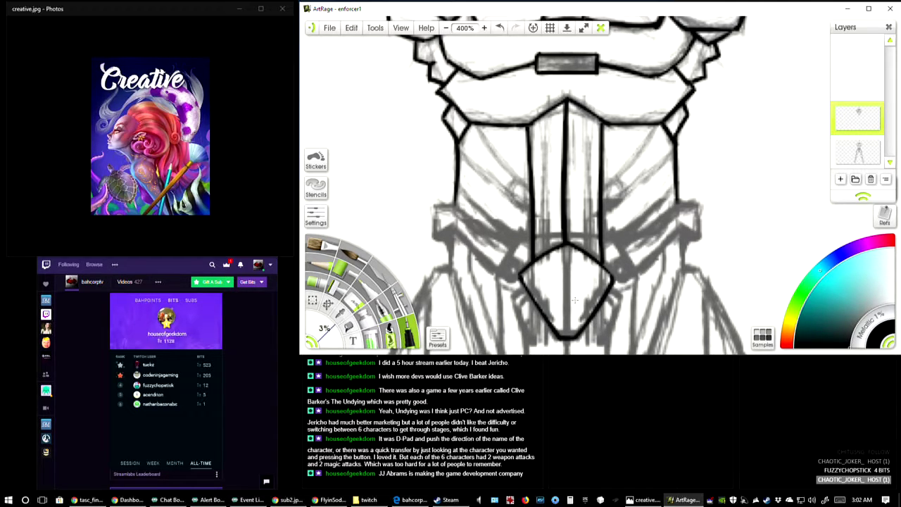
key(ctrl+z)
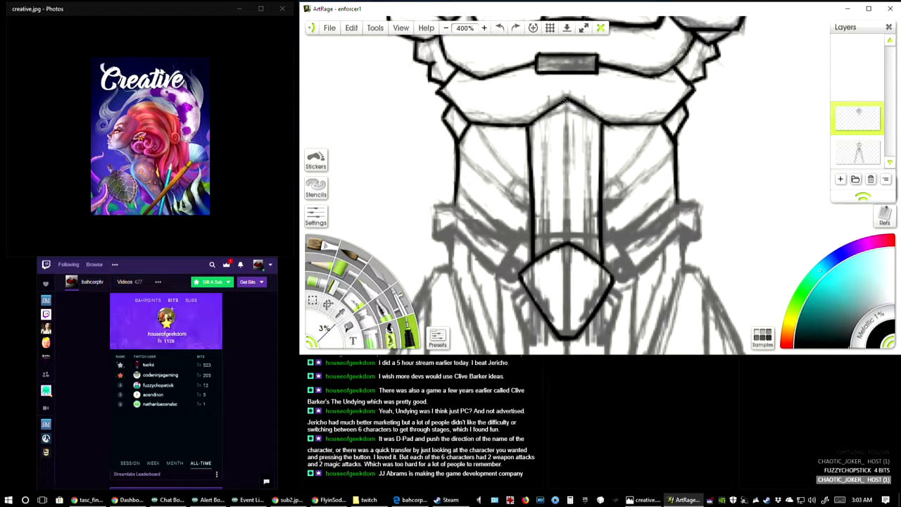
drag(566, 97, 572, 259)
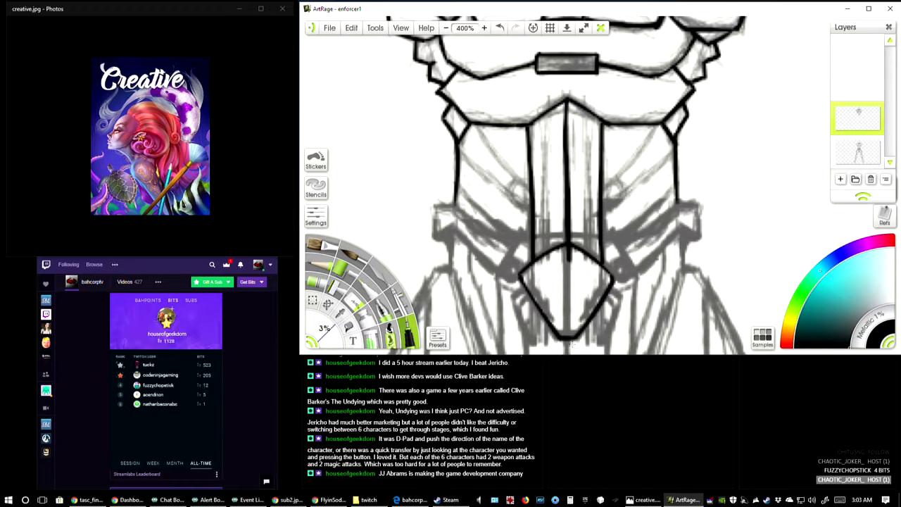
key(ctrl+z)
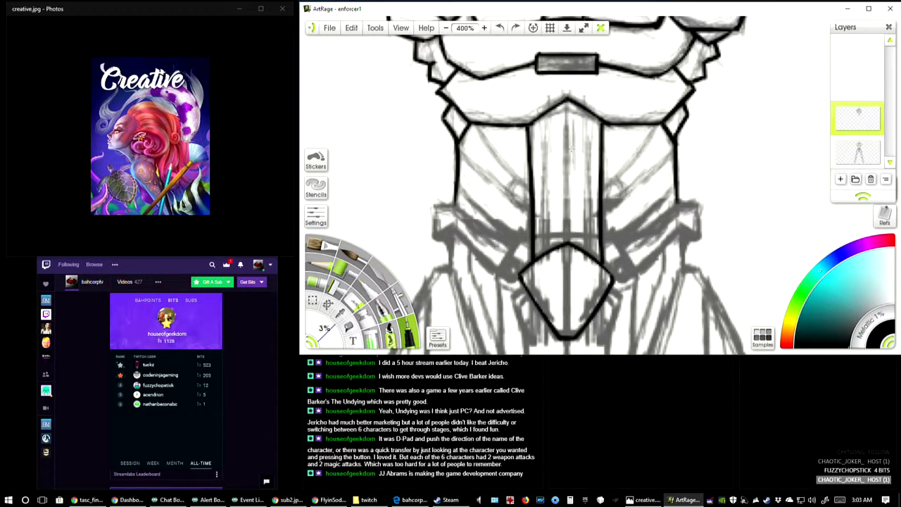
drag(565, 98, 567, 337)
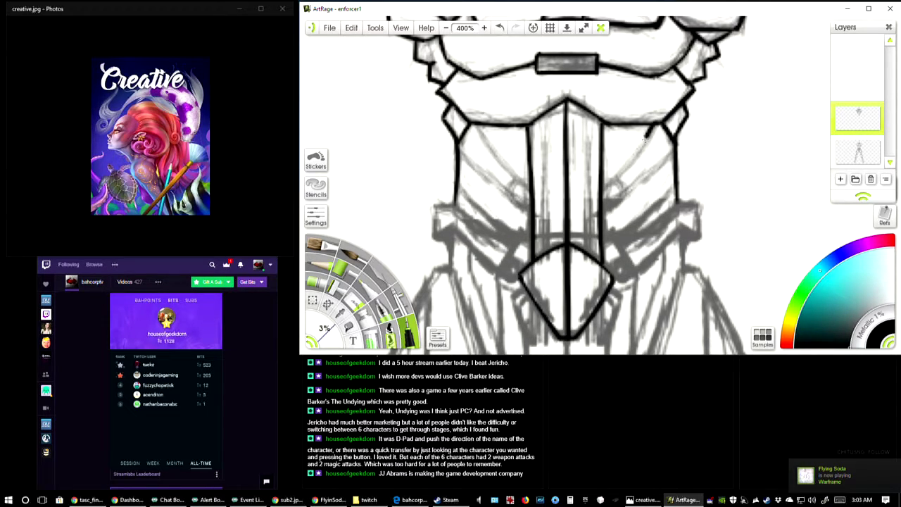
Step: Ink the upper pair of diagonal lines on both sides of the central panel, with a short crossbar near their inner ends
drag(645, 139, 597, 192)
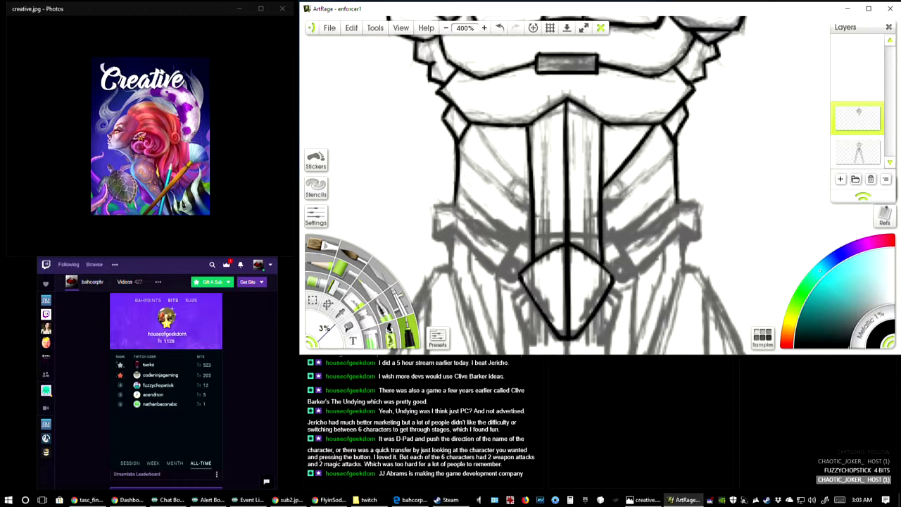
drag(674, 150, 601, 217)
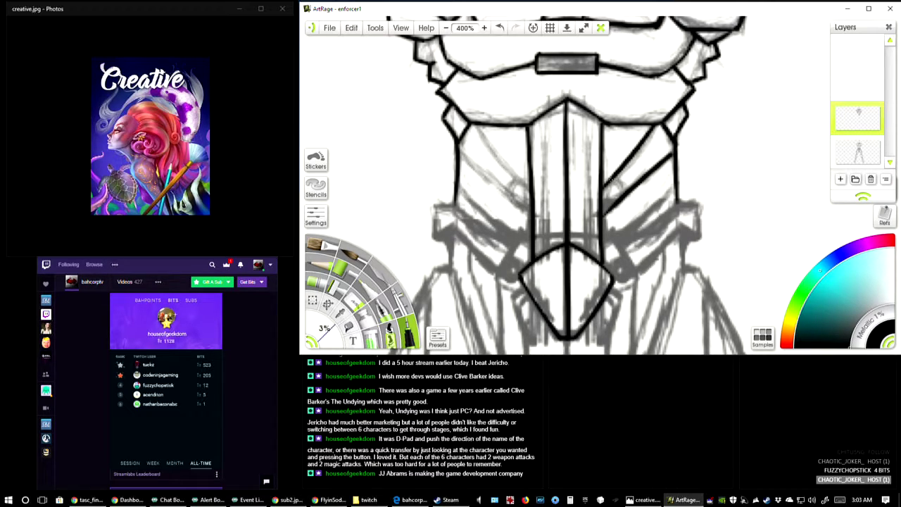
drag(616, 175, 625, 189)
drag(473, 124, 532, 191)
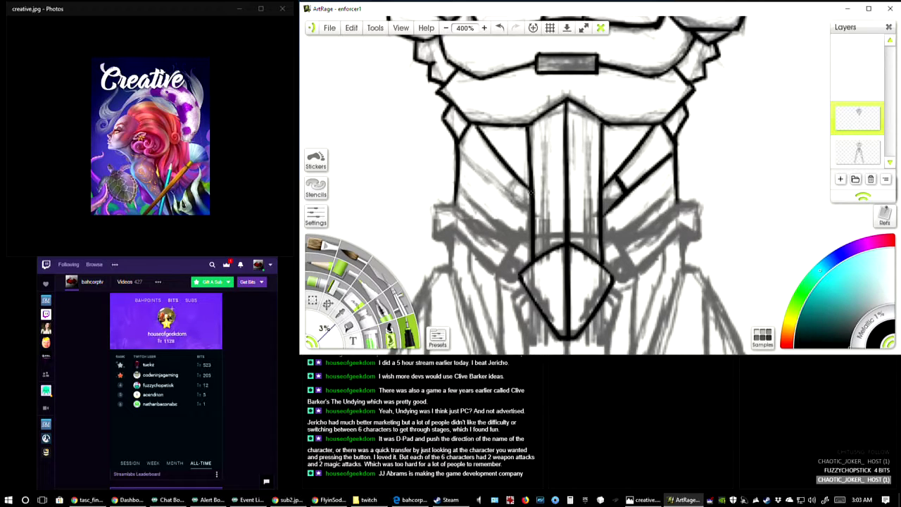
drag(458, 147, 532, 217)
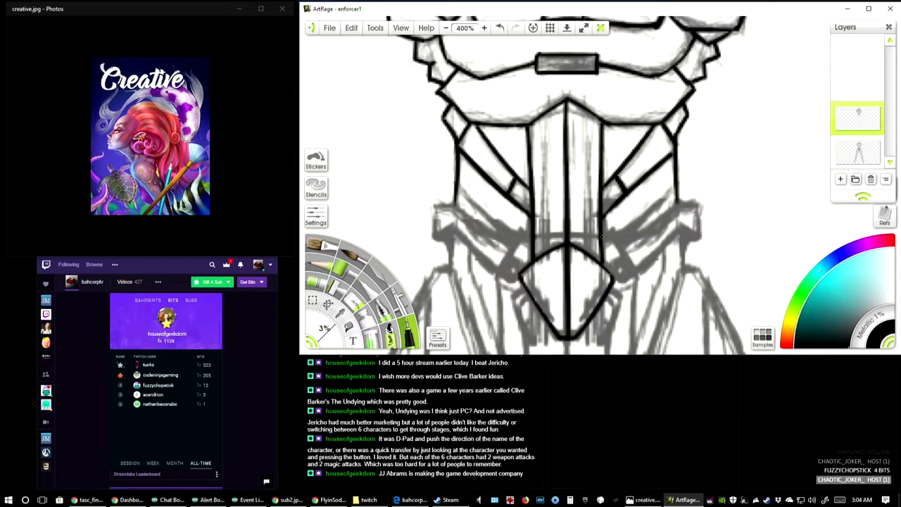
Step: Ink the lower diagonal line on each side, from the outer waist line down to the base of the central panel
drag(601, 237, 683, 205)
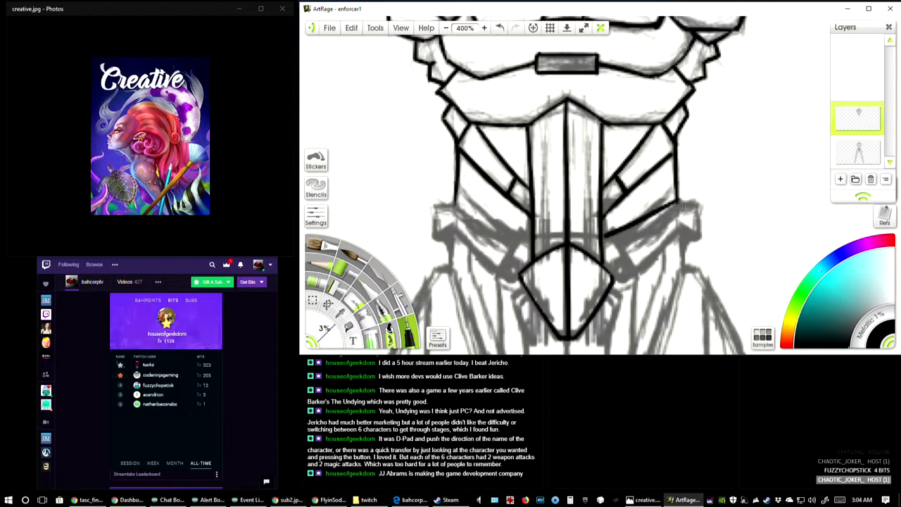
key(ctrl+z)
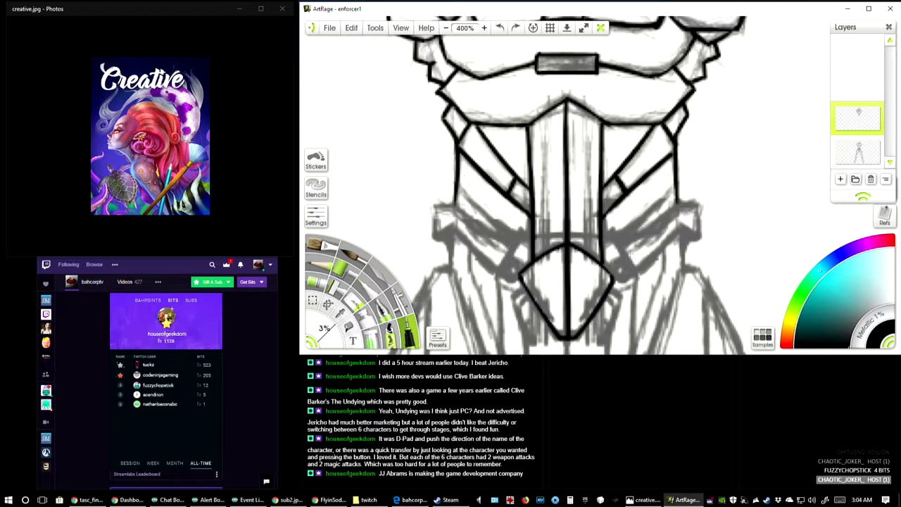
mouse_move(602, 246)
mouse_down()
mouse_move(679, 188)
mouse_move(681, 196)
mouse_up()
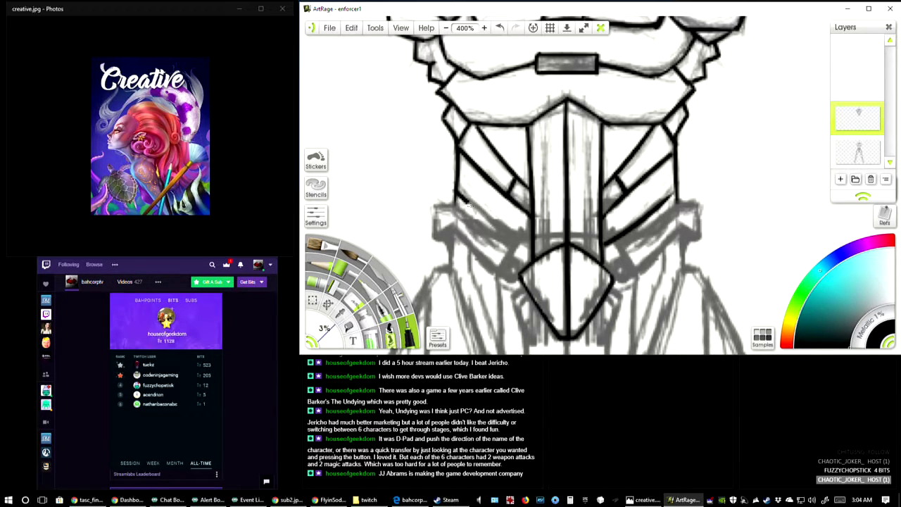
mouse_move(468, 204)
mouse_down()
mouse_move(497, 235)
mouse_move(533, 252)
mouse_up()
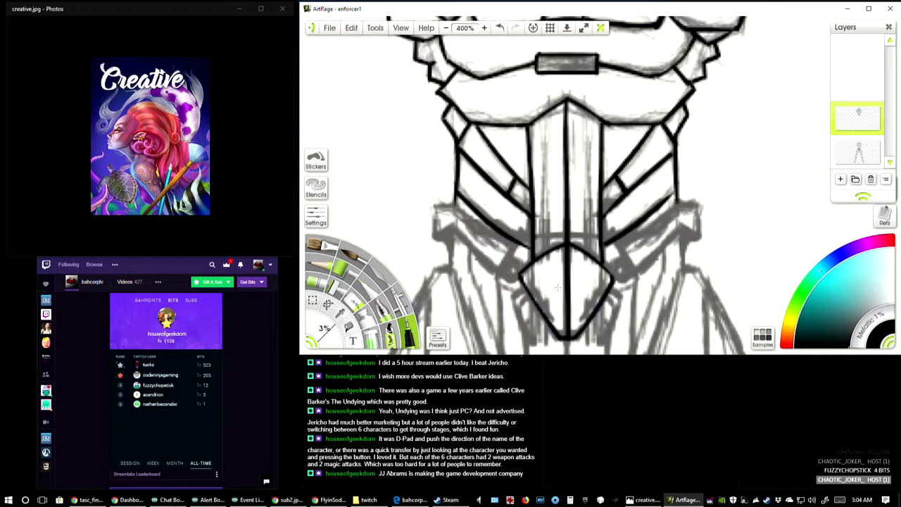
key(ctrl+z)
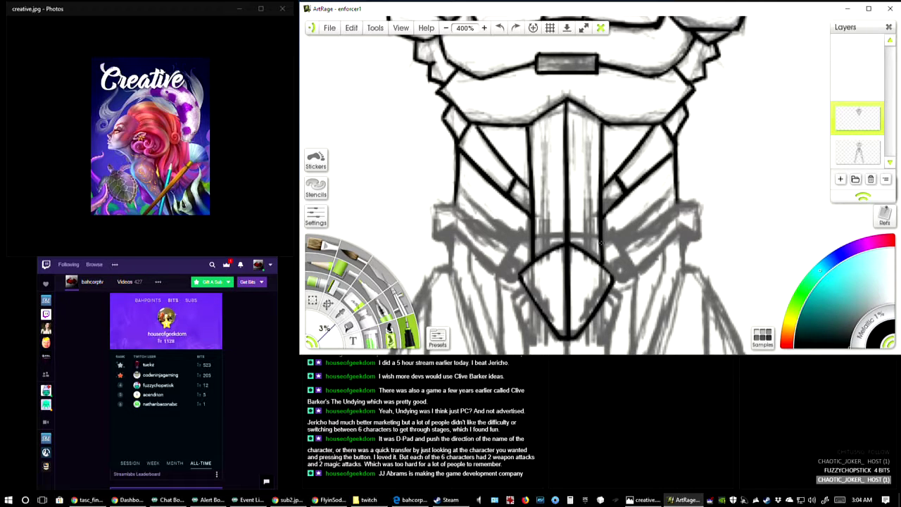
drag(599, 243, 679, 191)
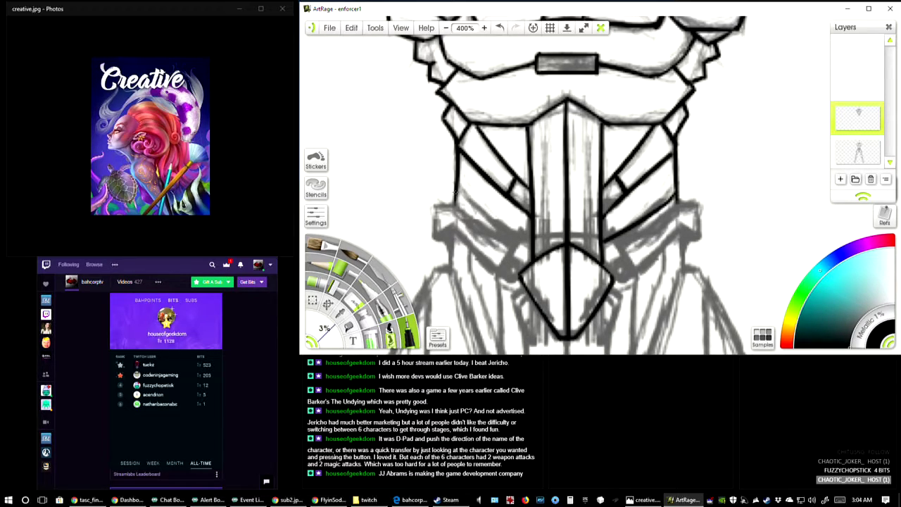
drag(456, 189, 533, 247)
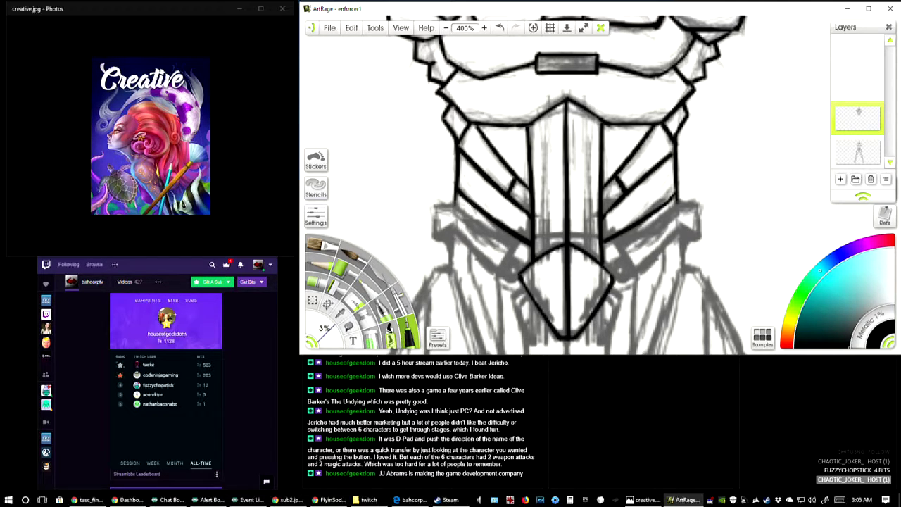
Step: Extend the outer waist lines down to the thighs and ink the small angular hip blocks protruding on both sides
drag(677, 186, 667, 210)
drag(456, 184, 446, 276)
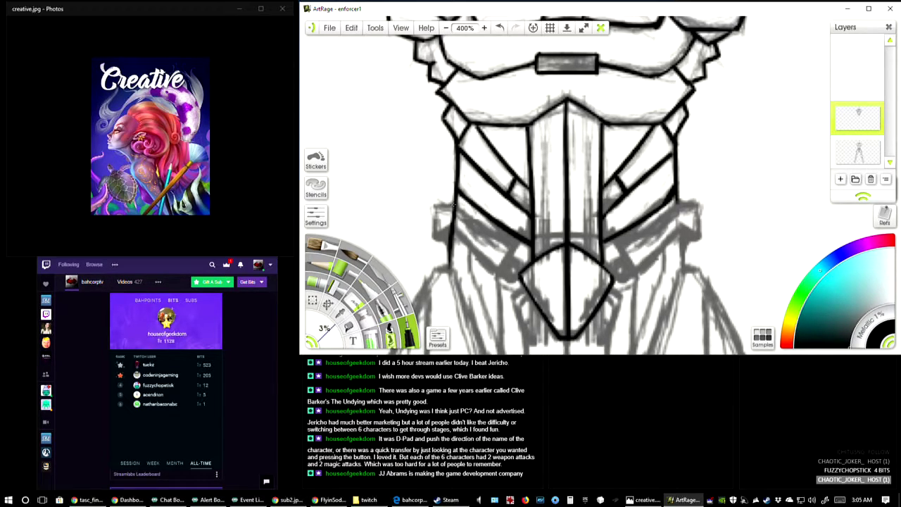
mouse_move(453, 204)
mouse_down()
mouse_move(425, 225)
mouse_move(435, 206)
mouse_move(444, 253)
mouse_move(450, 251)
mouse_up()
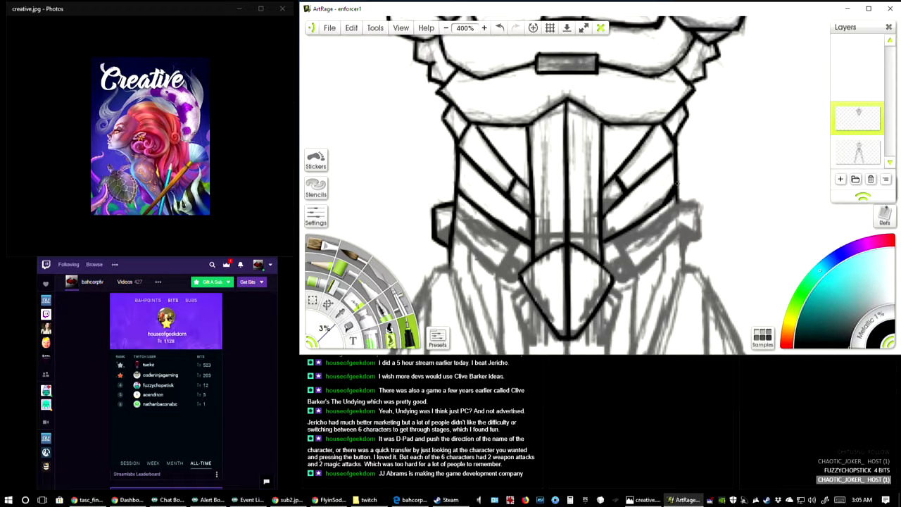
drag(677, 181, 684, 273)
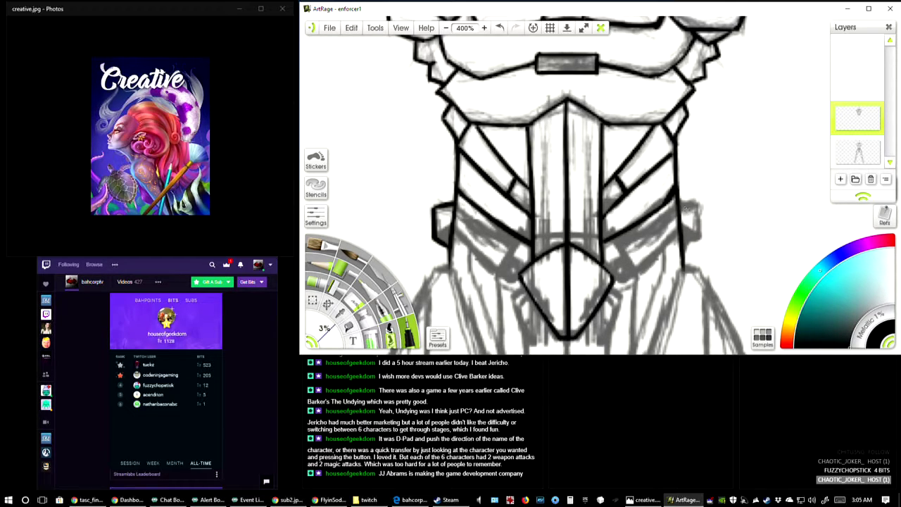
mouse_move(677, 201)
mouse_down()
mouse_move(701, 204)
mouse_move(700, 239)
mouse_up()
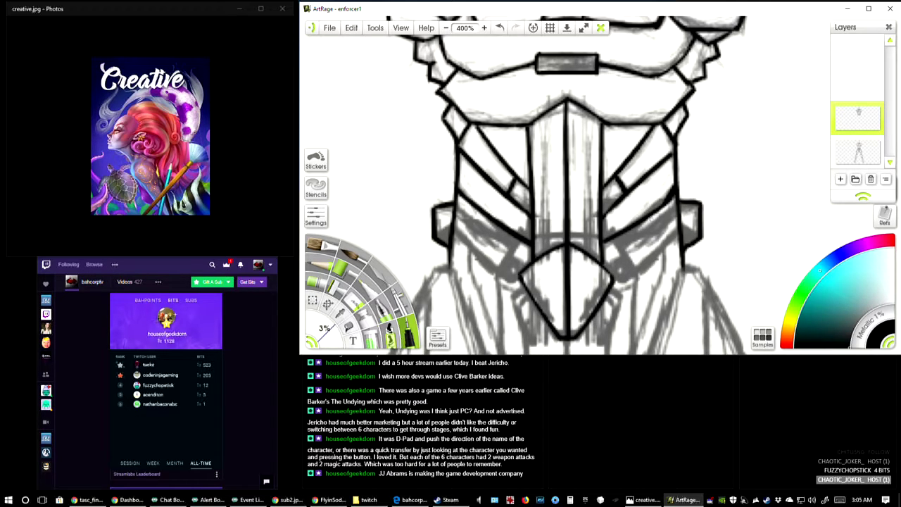
scroll(583, 197, down, 3)
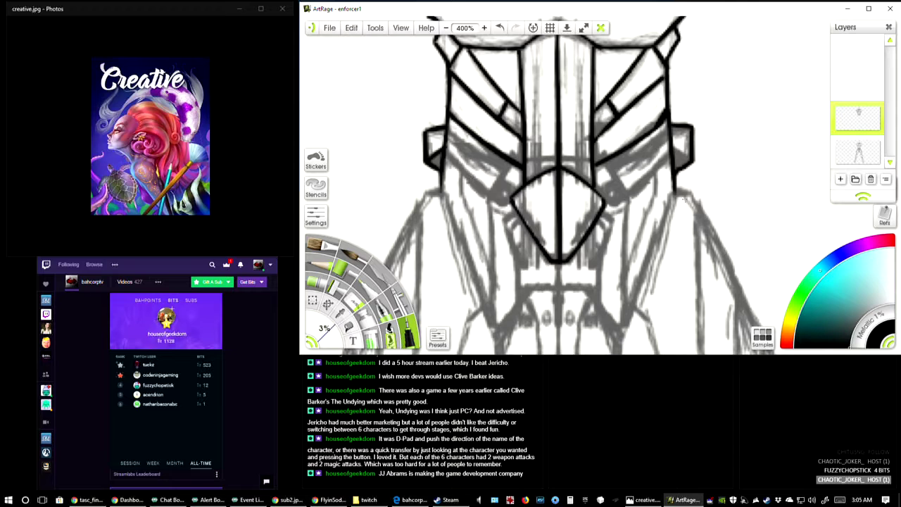
drag(675, 144, 692, 160)
Step: Ink the diagonal hip straps on both sides below the abdominal lines, closing their inner ends with short crosswise edges
mouse_move(491, 188)
mouse_down()
mouse_move(482, 199)
mouse_move(509, 161)
mouse_move(504, 169)
mouse_up()
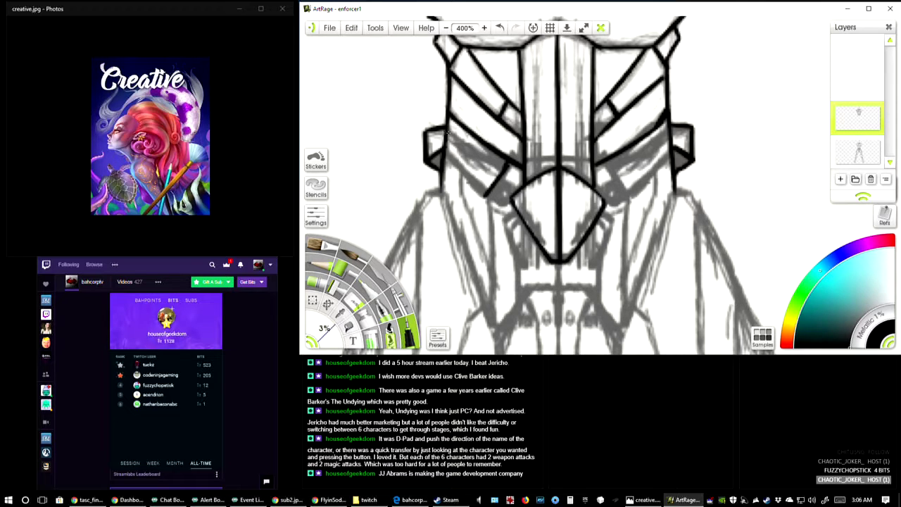
drag(447, 133, 502, 172)
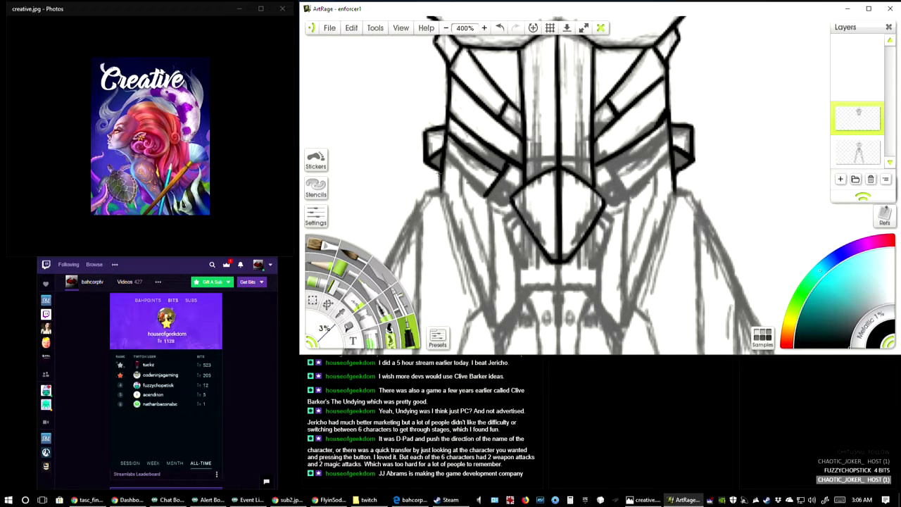
drag(444, 149, 487, 198)
drag(603, 161, 632, 201)
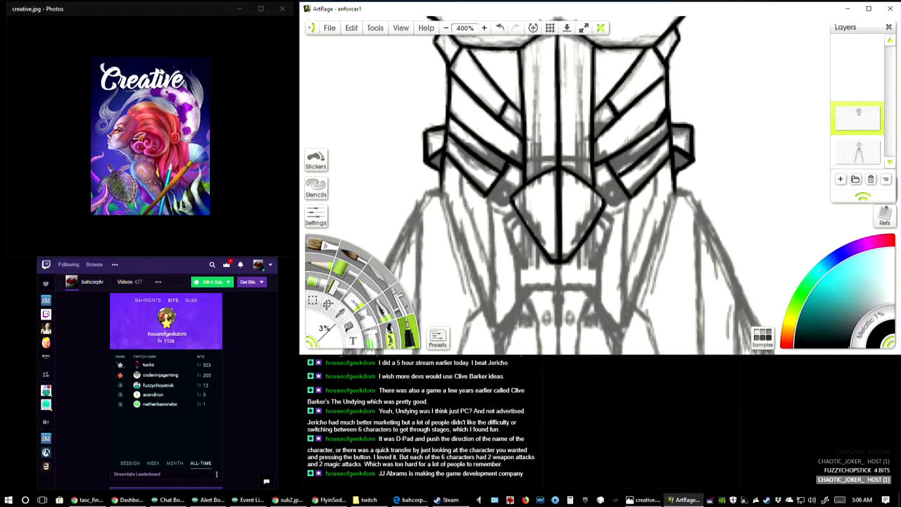
Step: Ink the small connector blocks joining the inner ends of the hip straps to the pelvic plate
mouse_move(499, 176)
mouse_down()
mouse_move(519, 188)
mouse_move(489, 193)
mouse_move(525, 200)
mouse_up()
key(ctrl+z)
mouse_move(607, 207)
mouse_down()
mouse_move(634, 194)
mouse_move(611, 211)
mouse_up()
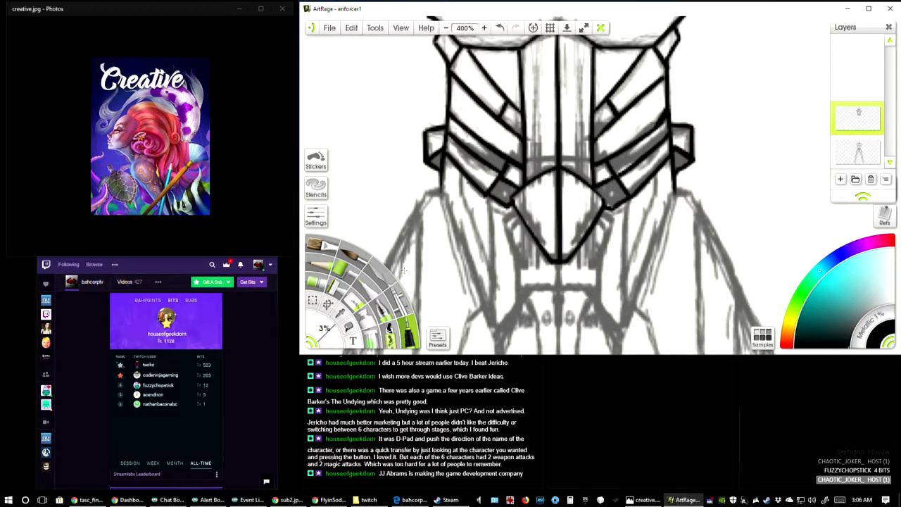
Step: Ink the inner slanted line and the long vertical line of the tapering panel beneath the hip strap on each side
scroll(561, 181, down, 3)
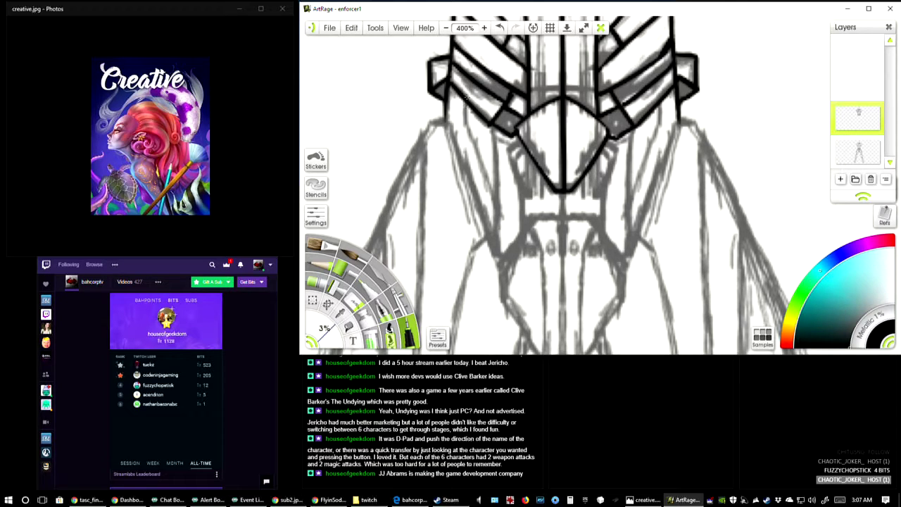
drag(464, 121, 498, 207)
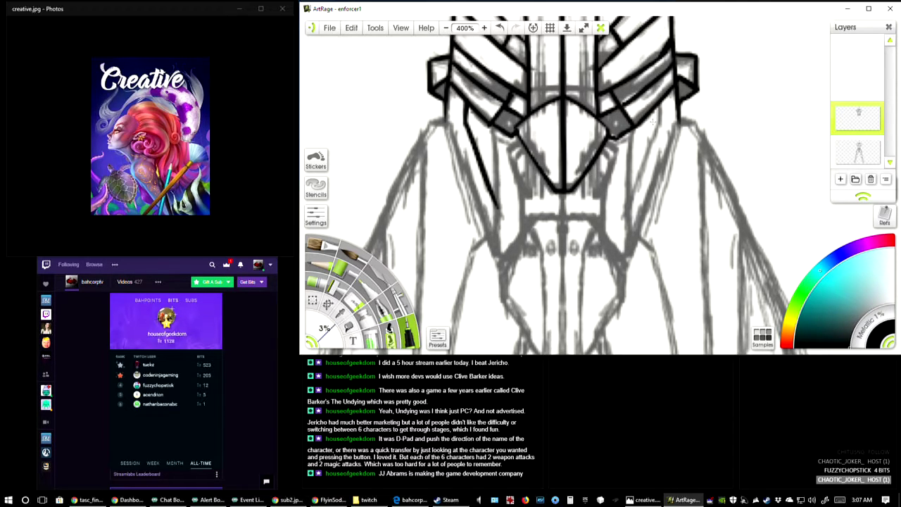
mouse_move(659, 102)
mouse_down()
mouse_move(655, 133)
mouse_move(624, 188)
mouse_up()
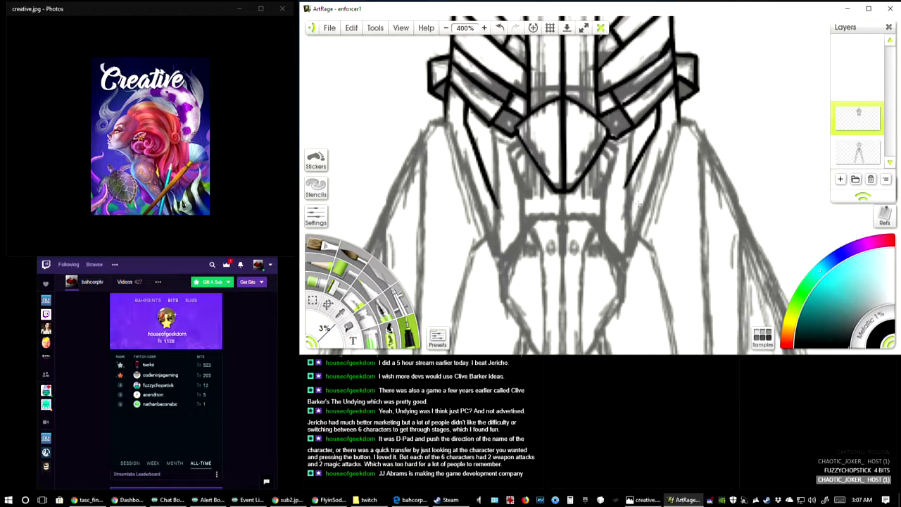
key(ctrl+z)
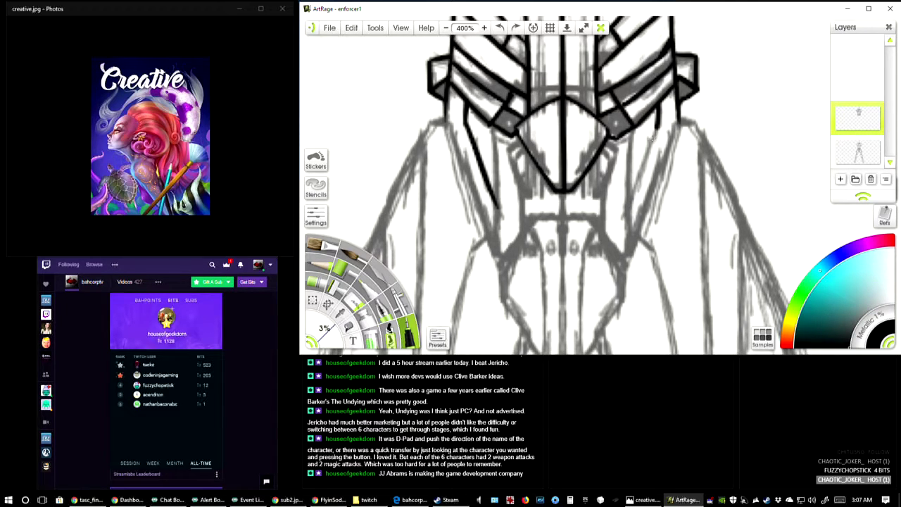
drag(659, 126, 628, 205)
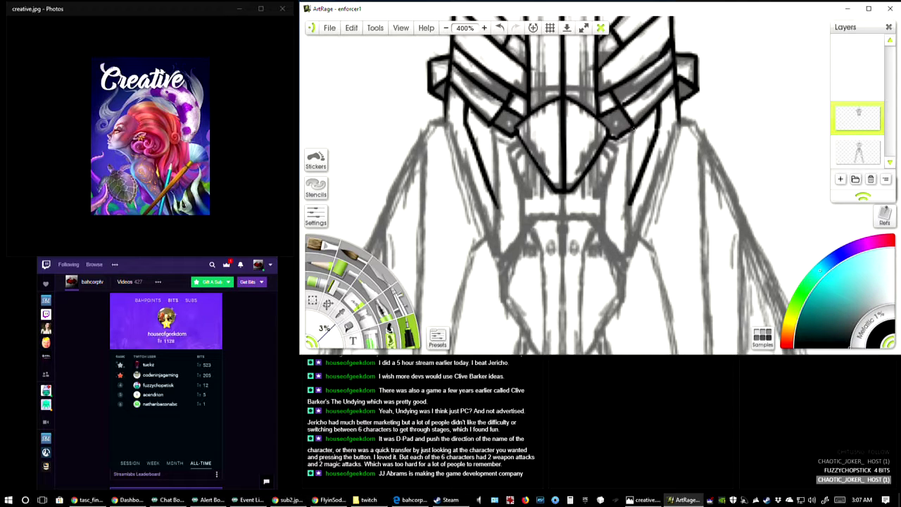
drag(634, 126, 632, 247)
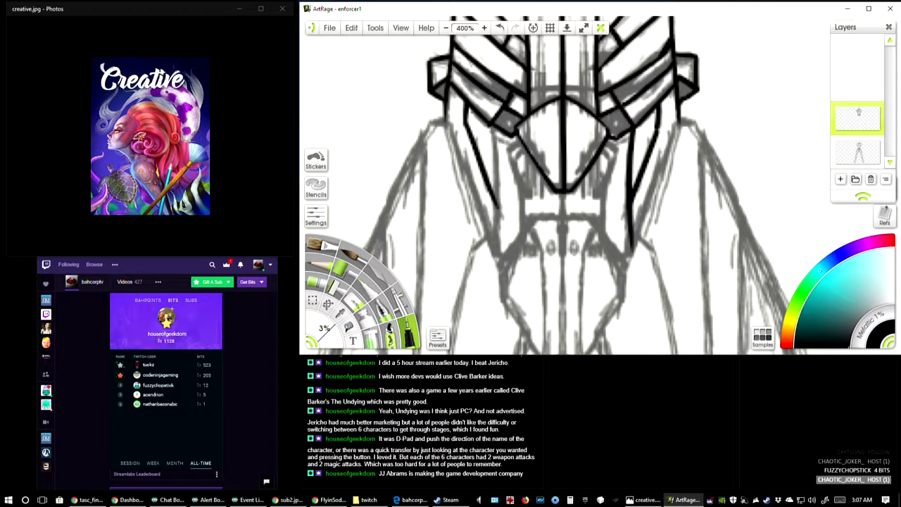
drag(488, 123, 493, 252)
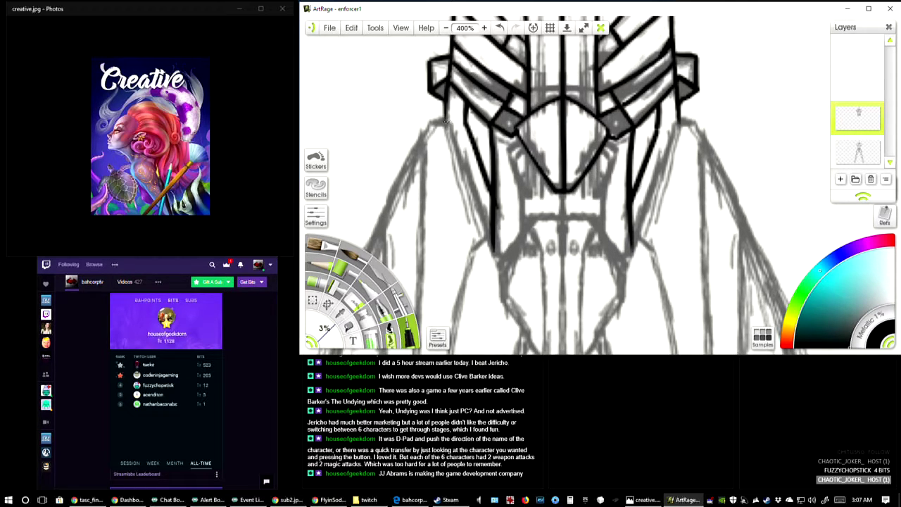
Step: Ink the outer slanted edges of the tapering hip panels, from the thigh tops down to the panels' lower tips
mouse_move(428, 121)
mouse_down()
mouse_move(454, 125)
mouse_move(497, 258)
mouse_up()
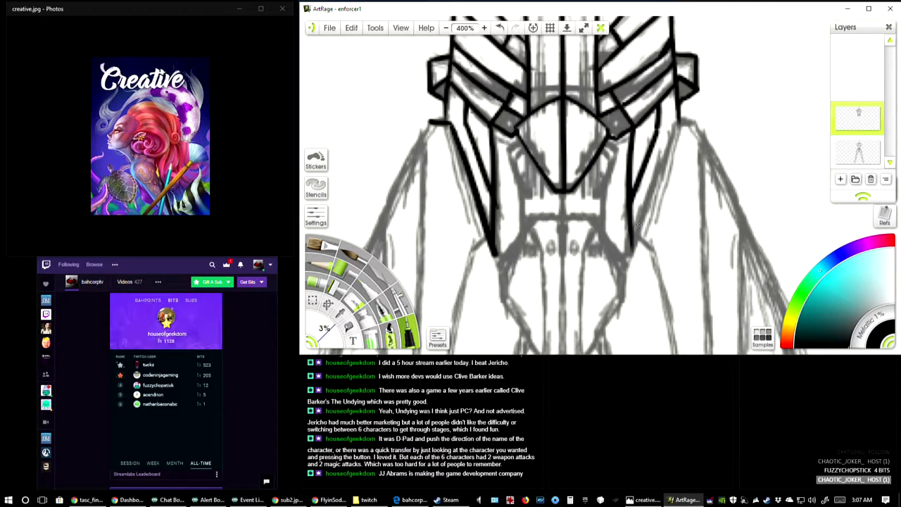
drag(677, 118, 626, 269)
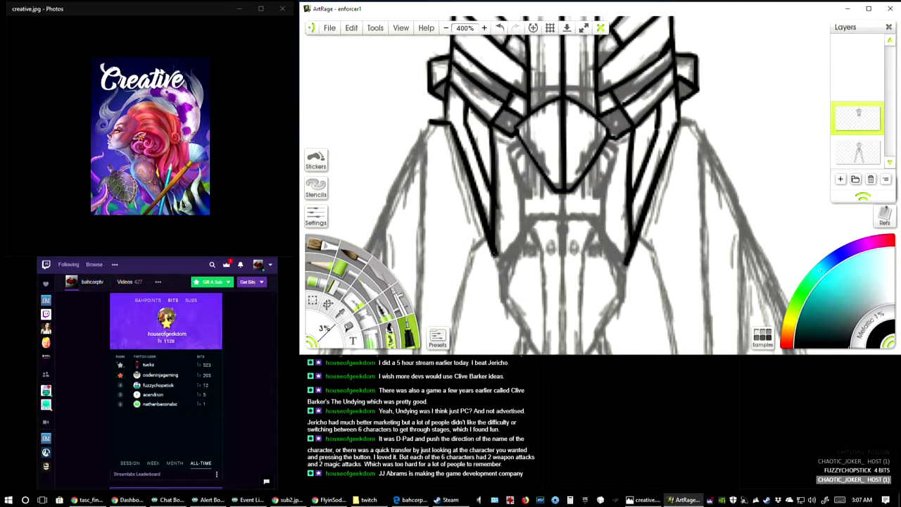
drag(492, 253, 505, 269)
mouse_move(530, 161)
mouse_down()
mouse_move(516, 190)
mouse_move(524, 235)
mouse_up()
key(ctrl+z)
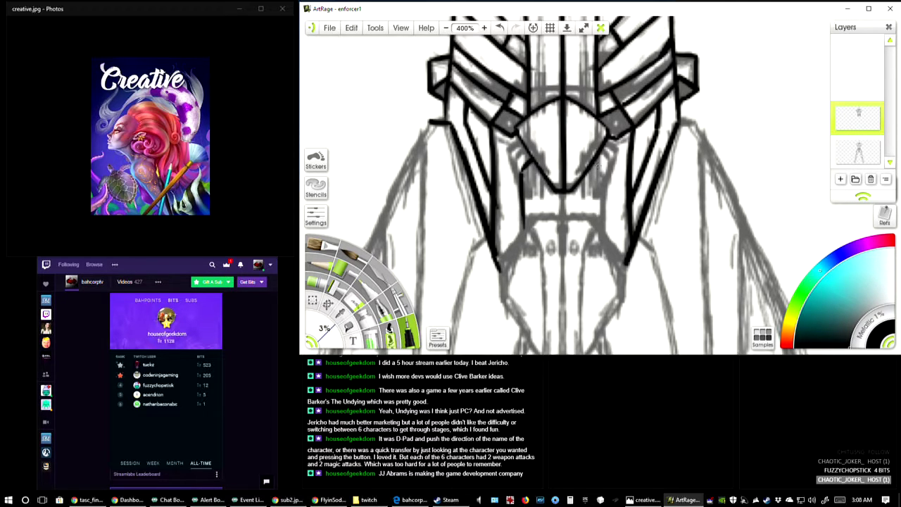
drag(597, 166, 608, 175)
key(ctrl+z)
key(ctrl+z)
key(ctrl+z)
key(ctrl+z)
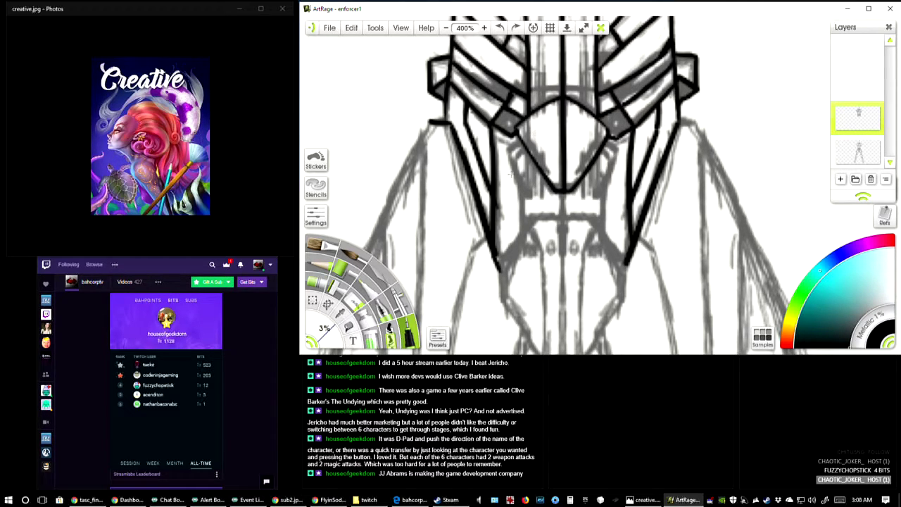
mouse_move(520, 142)
mouse_down()
mouse_move(503, 157)
mouse_move(528, 195)
mouse_move(518, 206)
mouse_up()
key(ctrl+z)
Step: Ink the angled bracket outlines flanking the lower pelvic plate on both sides, ending each in a short vertical line
click(508, 150)
mouse_move(508, 151)
mouse_down()
mouse_move(529, 200)
mouse_move(525, 230)
mouse_up()
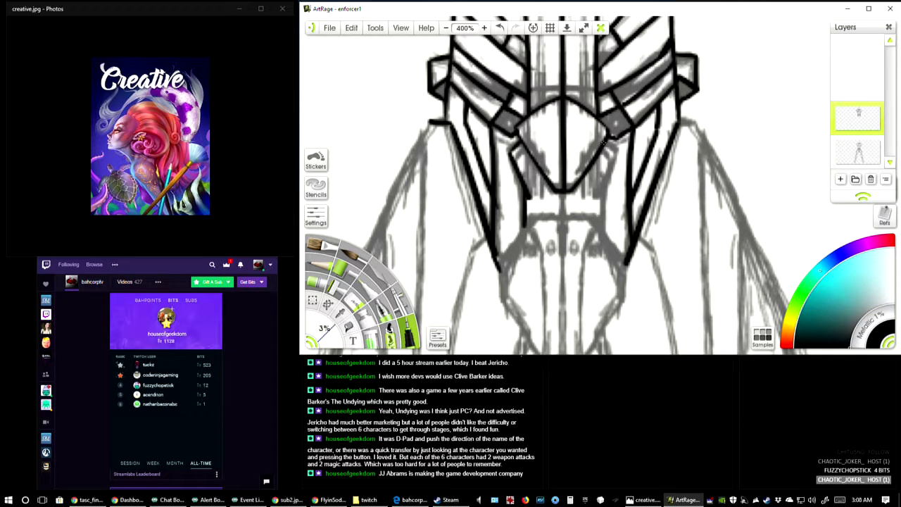
drag(603, 143, 611, 152)
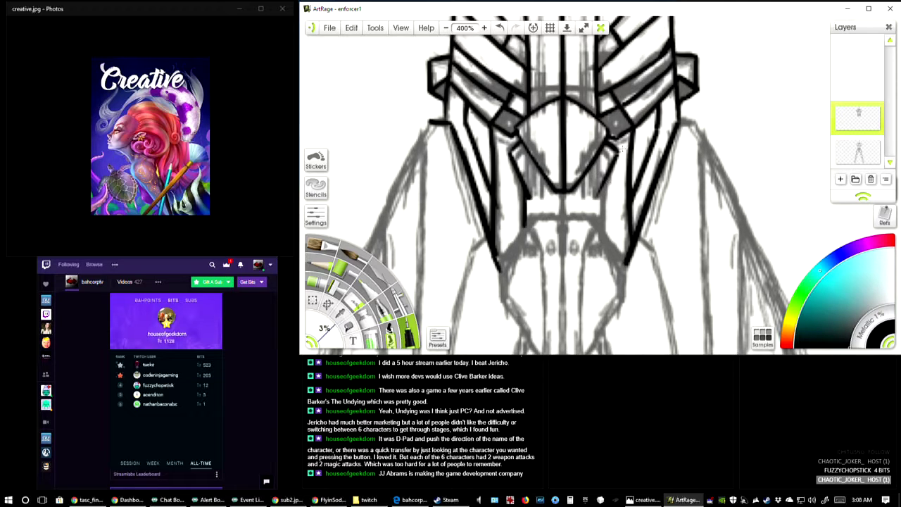
drag(621, 147, 613, 169)
key(ctrl+z)
mouse_move(603, 203)
mouse_down()
mouse_move(609, 231)
mouse_move(609, 221)
mouse_up()
key(ctrl+z)
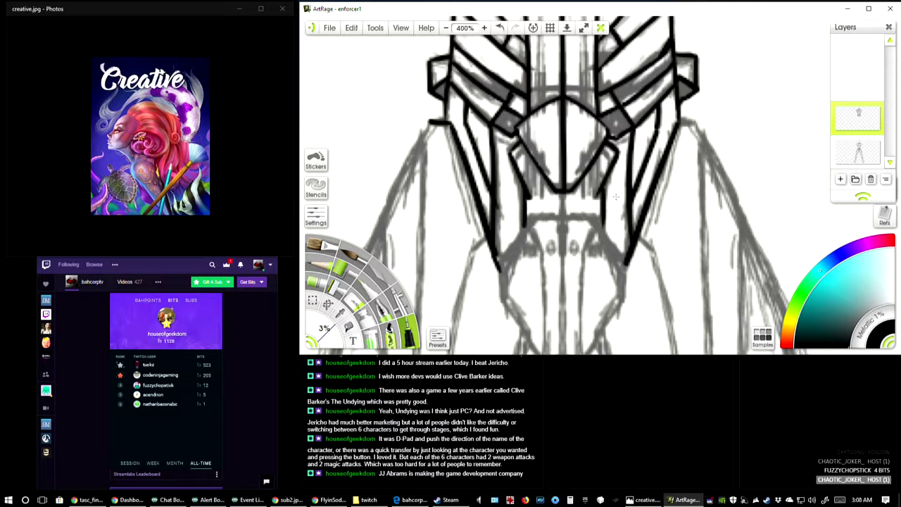
Step: Ink the horizontal line across the central abdominal panel just above the pelvic plate
mouse_move(616, 197)
mouse_down()
mouse_move(563, 289)
mouse_move(591, 301)
mouse_move(607, 286)
mouse_move(613, 306)
mouse_up()
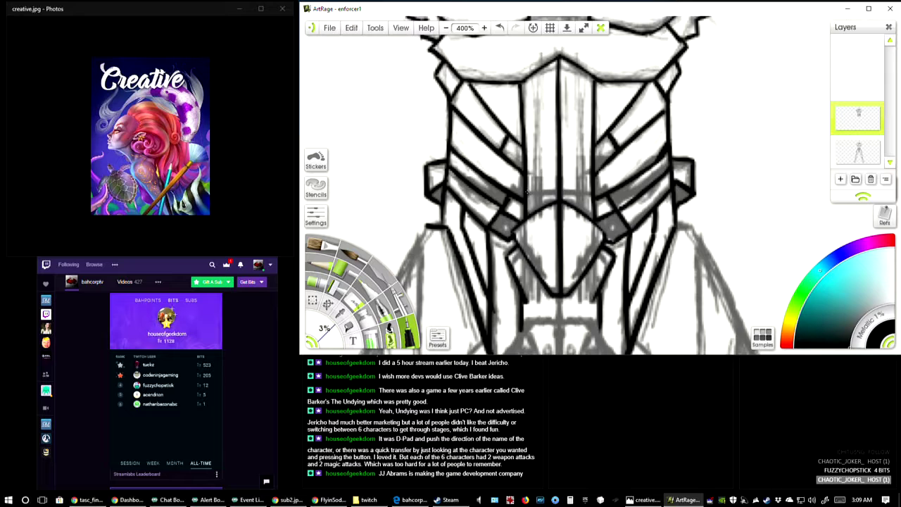
drag(528, 194, 592, 198)
key(ctrl+z)
drag(527, 195, 597, 198)
Step: Ink a long vertical line on each side of the abdominal centre line, from the chest edge down to the pelvic plate
drag(532, 71, 535, 178)
key(ctrl+z)
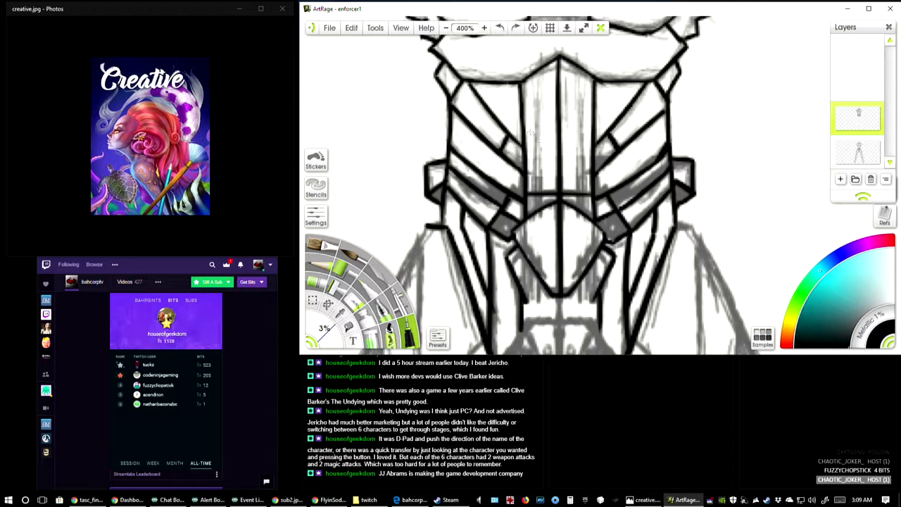
drag(537, 213, 535, 65)
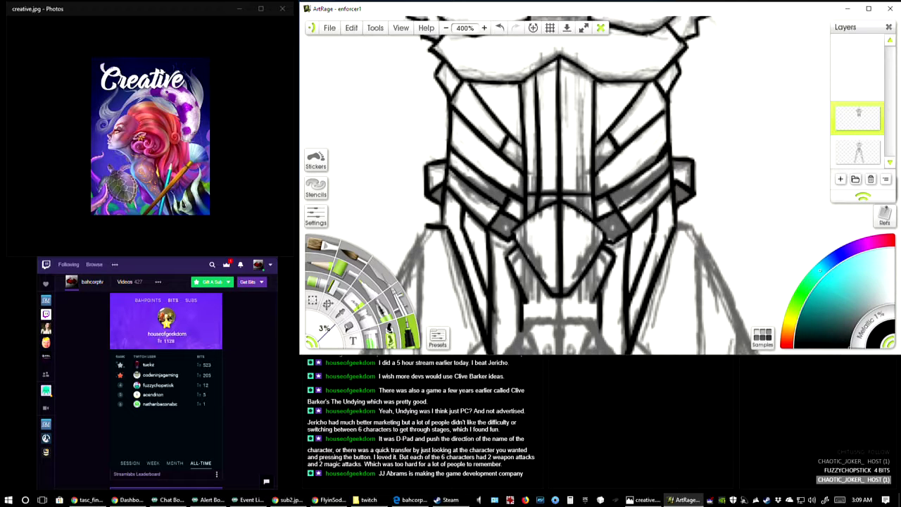
drag(578, 210, 581, 68)
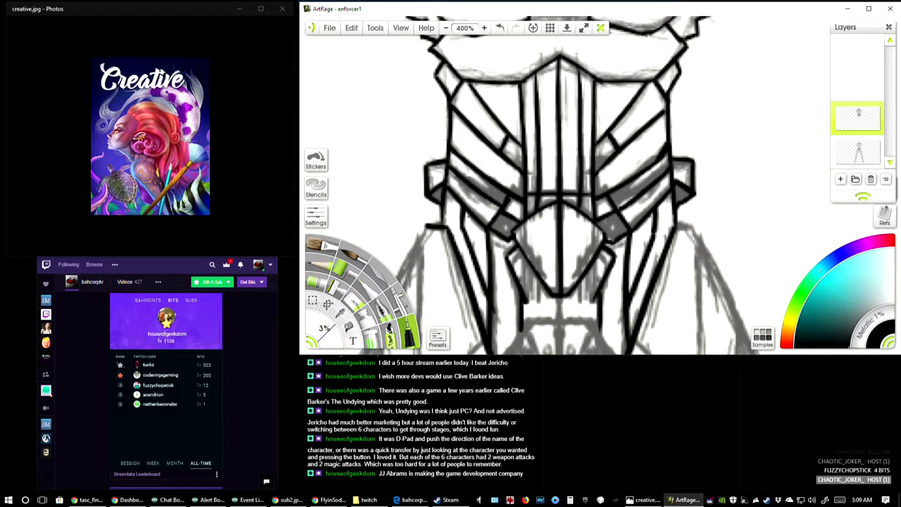
drag(539, 72, 546, 90)
drag(578, 62, 575, 103)
Step: Save the painting
scroll(567, 28, up, 2)
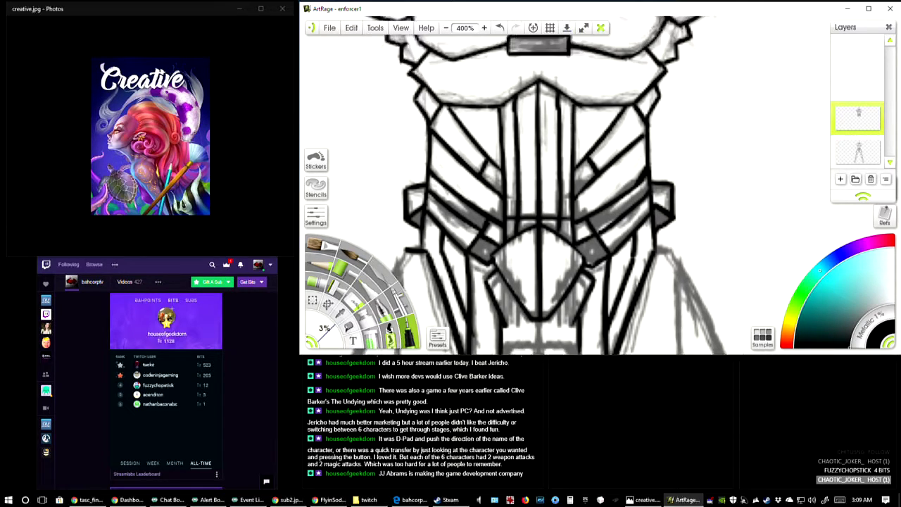
click(328, 28)
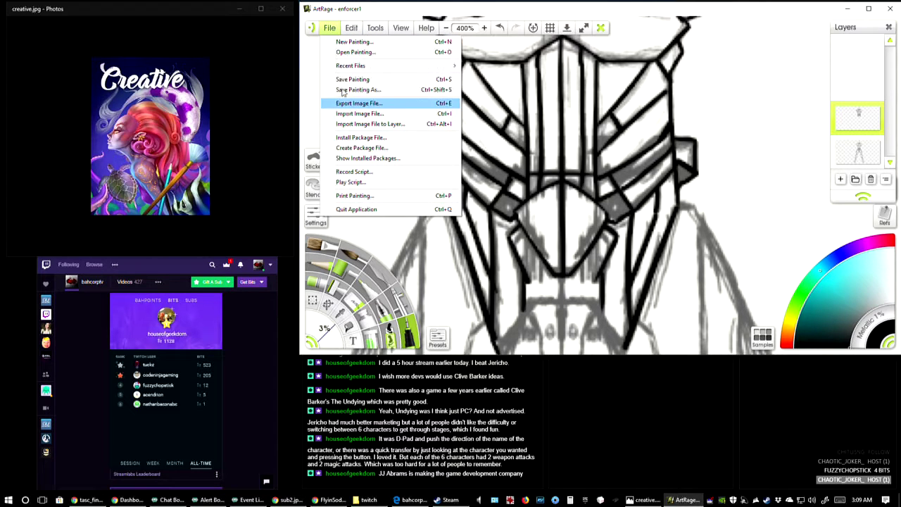
click(351, 78)
Step: Ink the horizontal top edge of the crotch plate and the slanted edges from its ends to the hip panels' lower tips
scroll(609, 219, down, 2)
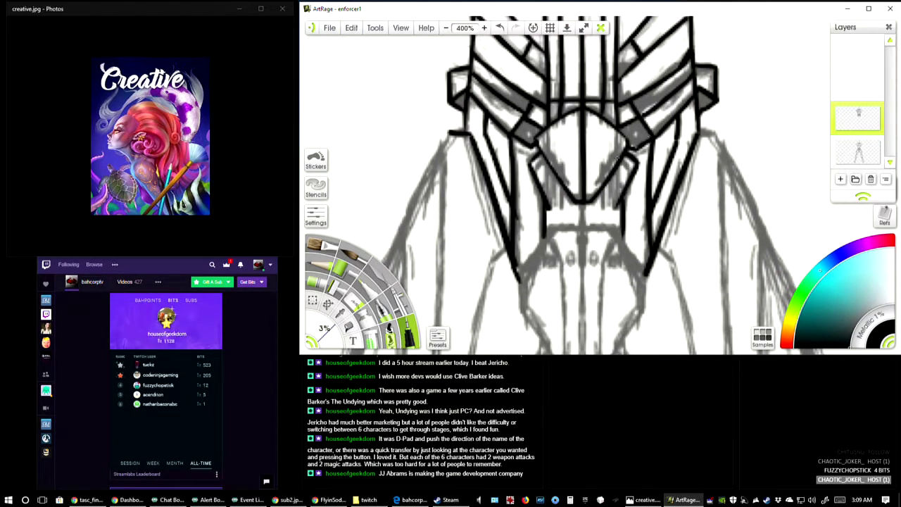
scroll(597, 223, down, 2)
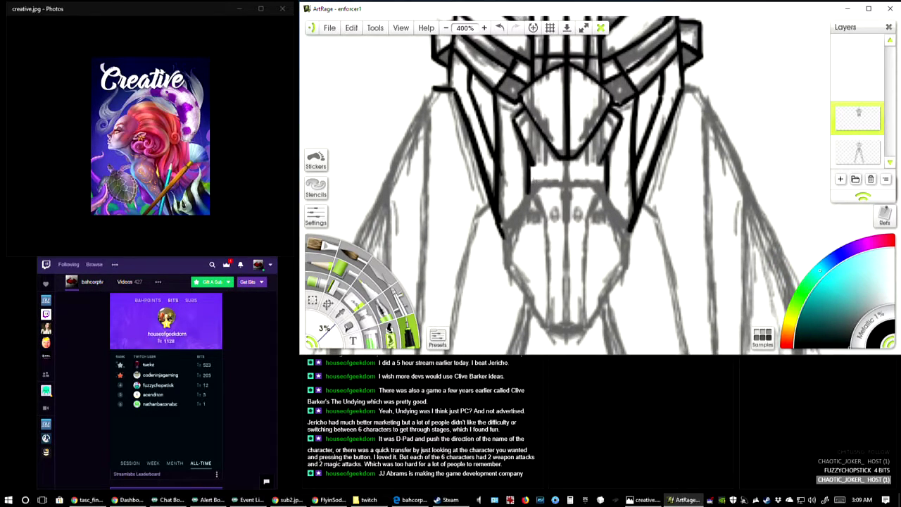
drag(533, 176, 497, 236)
drag(532, 181, 604, 187)
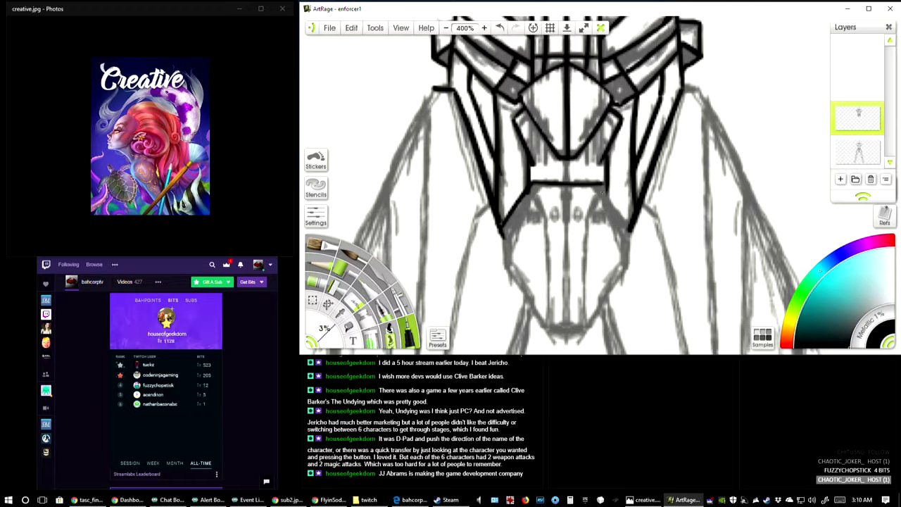
drag(604, 186, 634, 232)
Step: Ink the short vertical side edges of the crotch plate below the hip panel tips
drag(504, 224, 504, 269)
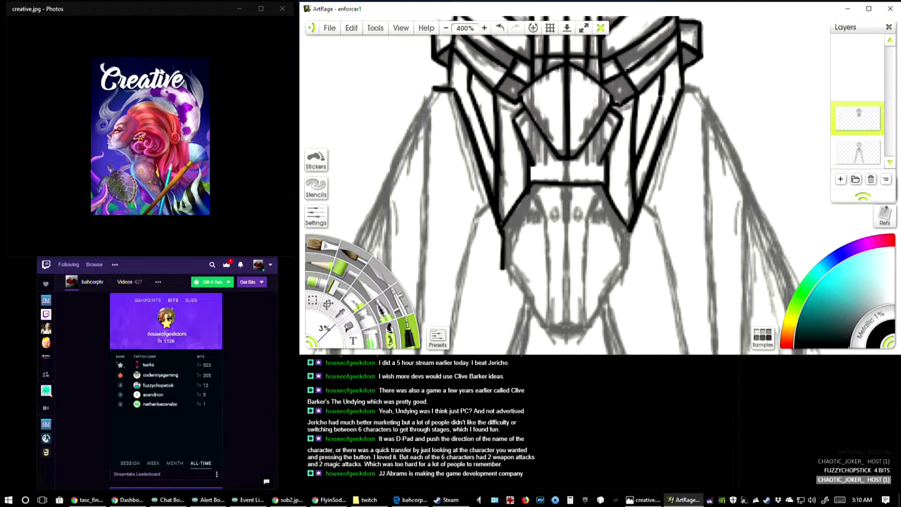
drag(630, 228, 627, 268)
drag(625, 222, 626, 246)
Step: Touch up the lower bend of the right bracket outline beside the pelvic plate with the eraser and pen
click(357, 303)
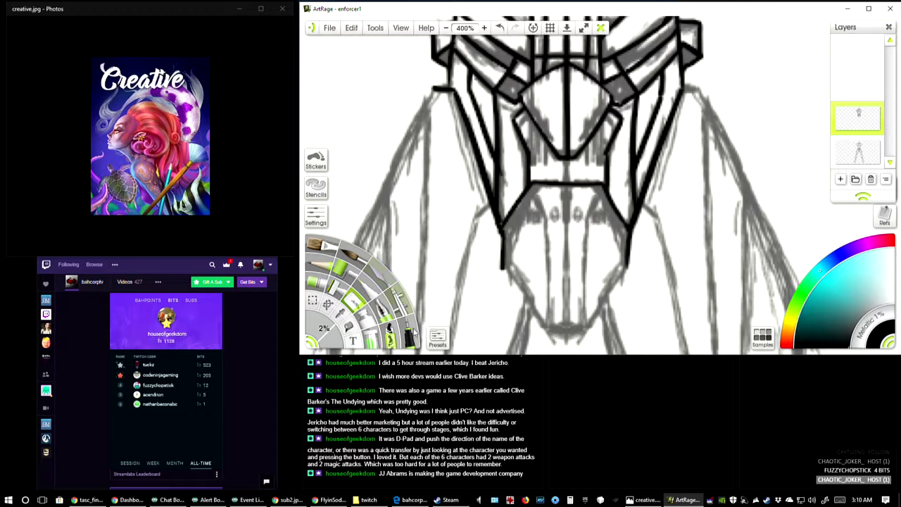
click(409, 332)
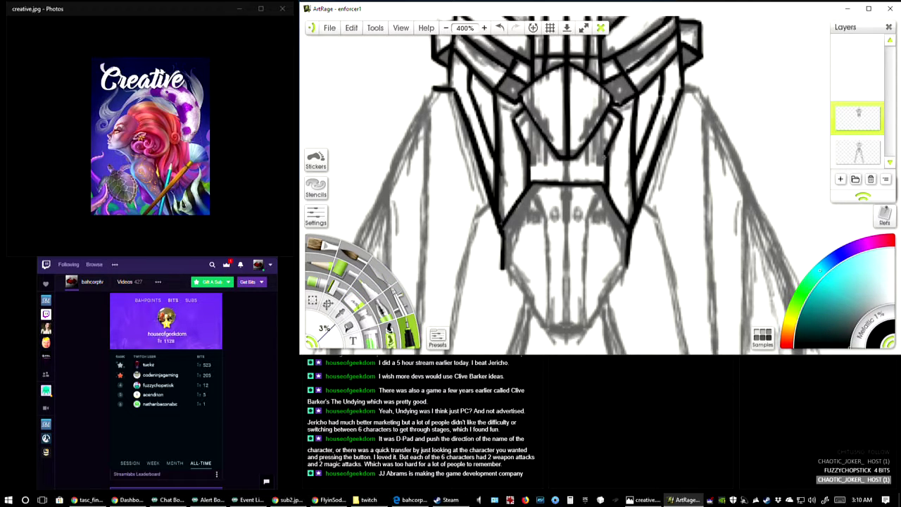
drag(610, 148, 608, 161)
Step: Ink the crotch plate's lower slanted edges converging downward and close them with a short bottom edge
scroll(553, 218, down, 3)
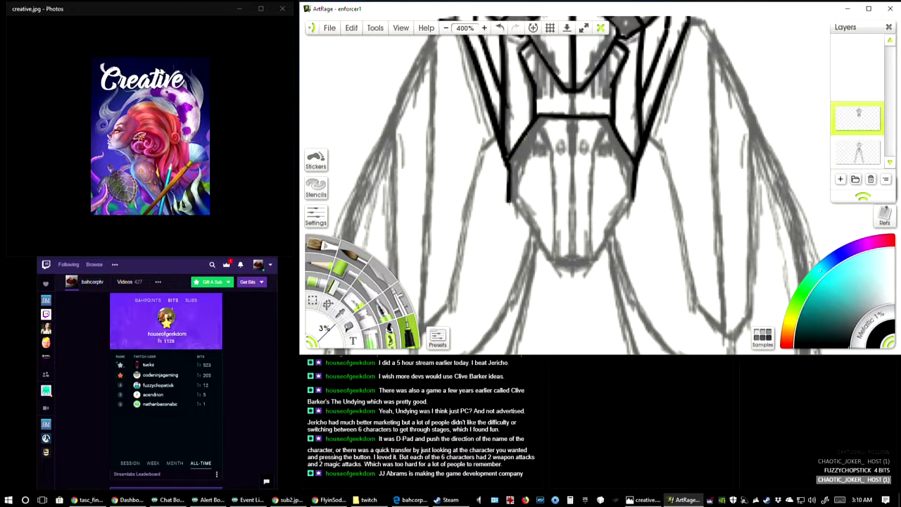
drag(507, 200, 557, 271)
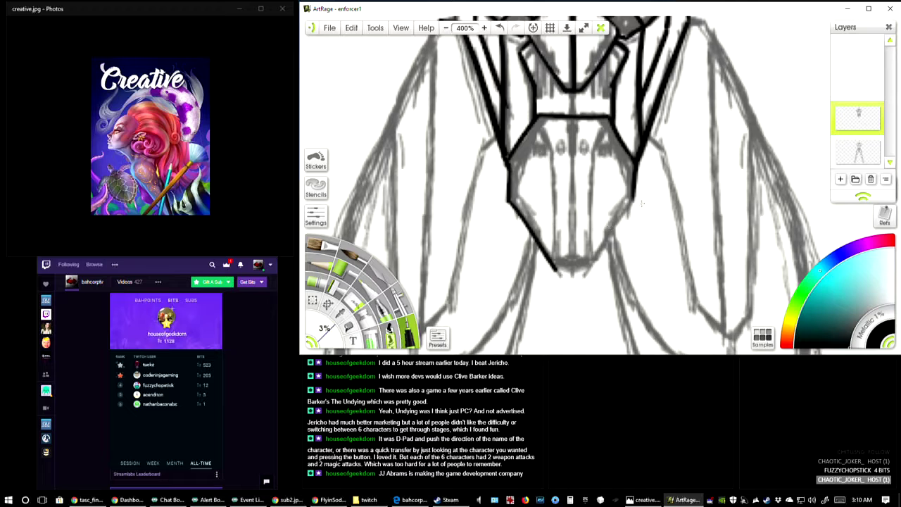
mouse_move(634, 199)
mouse_down()
mouse_move(590, 266)
mouse_move(554, 268)
mouse_move(592, 269)
mouse_up()
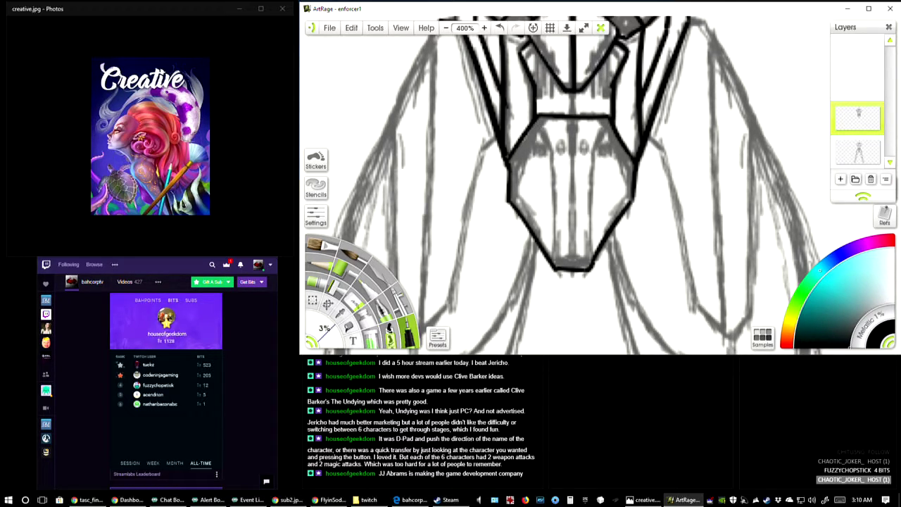
Step: Ink the crotch plate's vertical centre line and the bent inner panel line on each side of it
mouse_move(534, 121)
mouse_down()
mouse_move(551, 155)
mouse_move(544, 163)
mouse_up()
drag(572, 90, 568, 269)
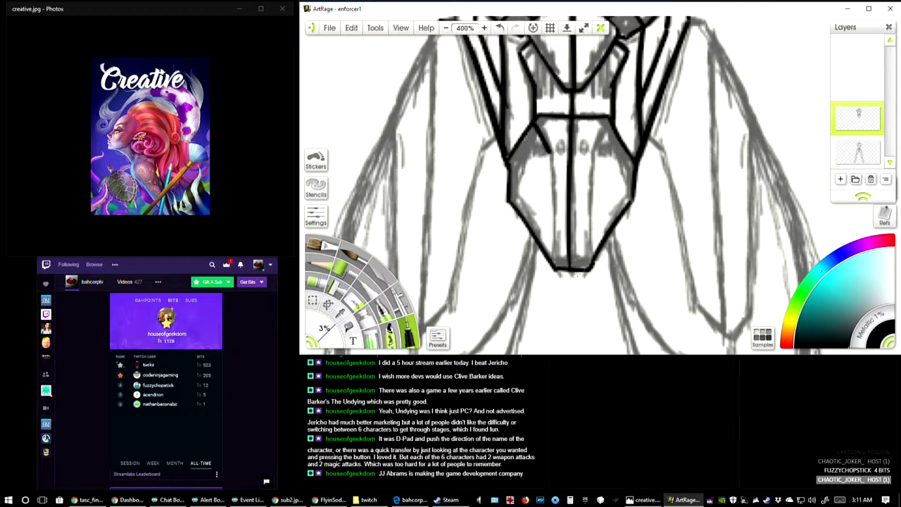
drag(549, 151, 553, 266)
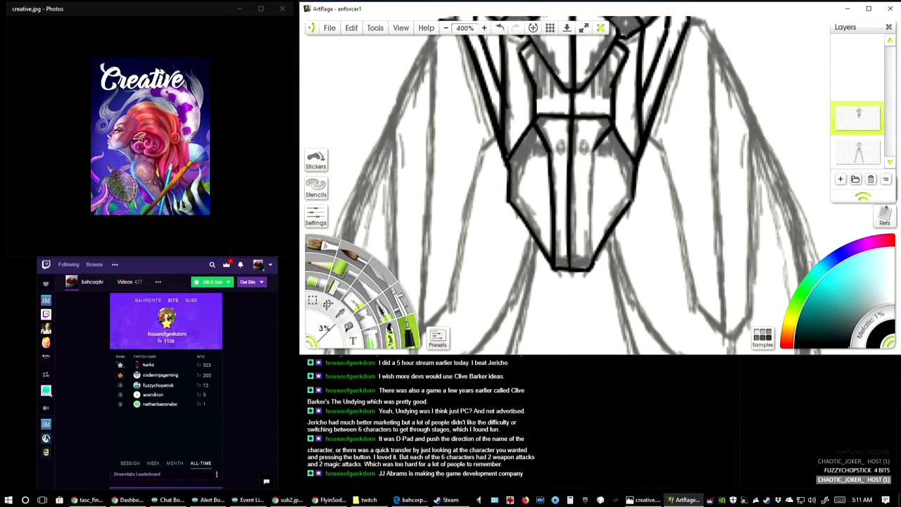
drag(592, 149, 588, 275)
key(ctrl+z)
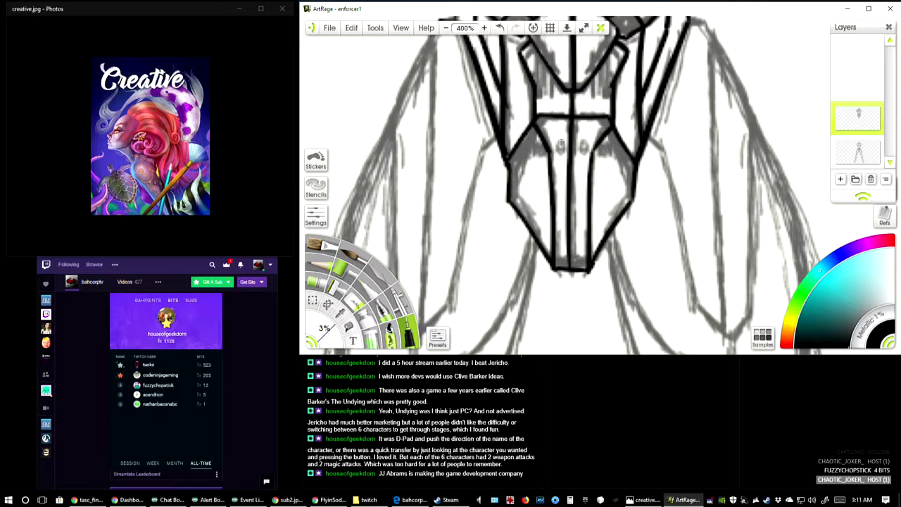
Step: Ink two small filled dots on either side of the centre line near the top of the crotch plate
click(560, 145)
drag(560, 141, 559, 152)
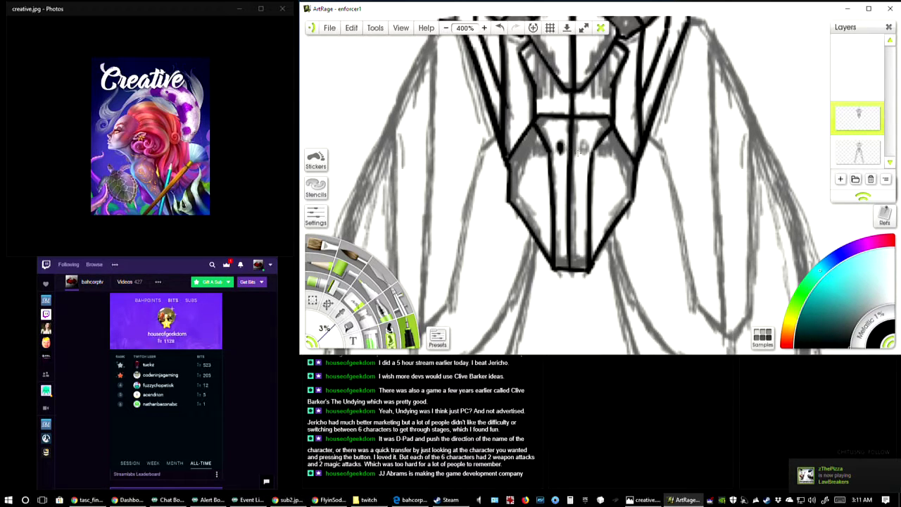
mouse_move(583, 143)
mouse_down()
mouse_move(590, 148)
mouse_move(559, 147)
mouse_up()
Step: Examine the whole figure with the sketch layer temporarily hidden, and look over the uninked legs with the sketch shown again
scroll(562, 183, up, 5)
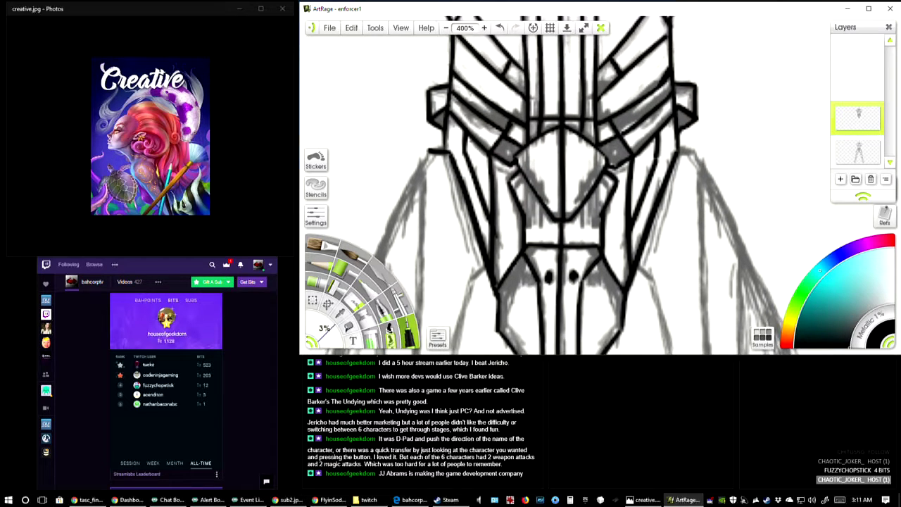
click(445, 28)
click(446, 28)
click(445, 28)
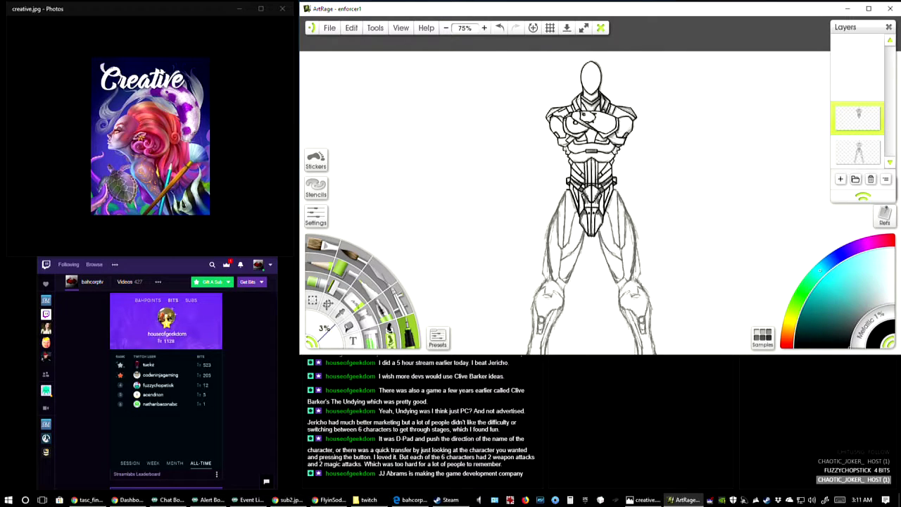
click(836, 142)
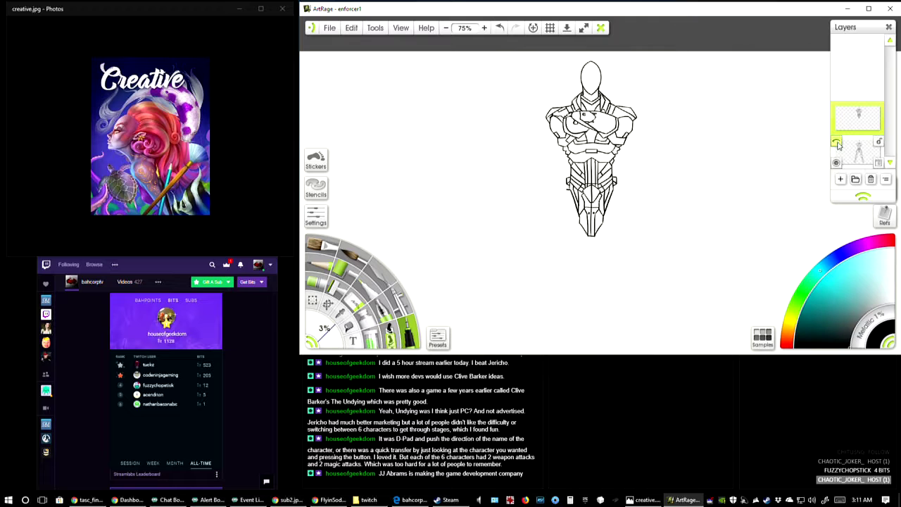
click(837, 143)
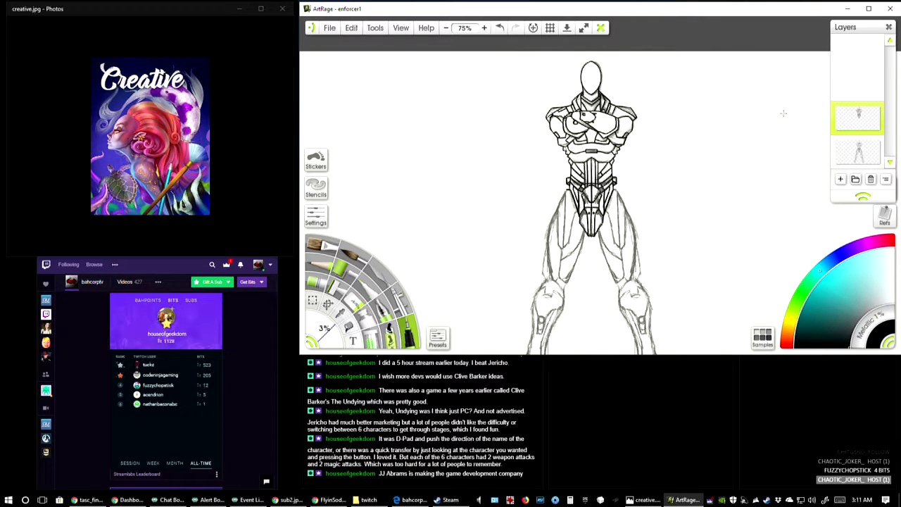
scroll(672, 124, down, 1)
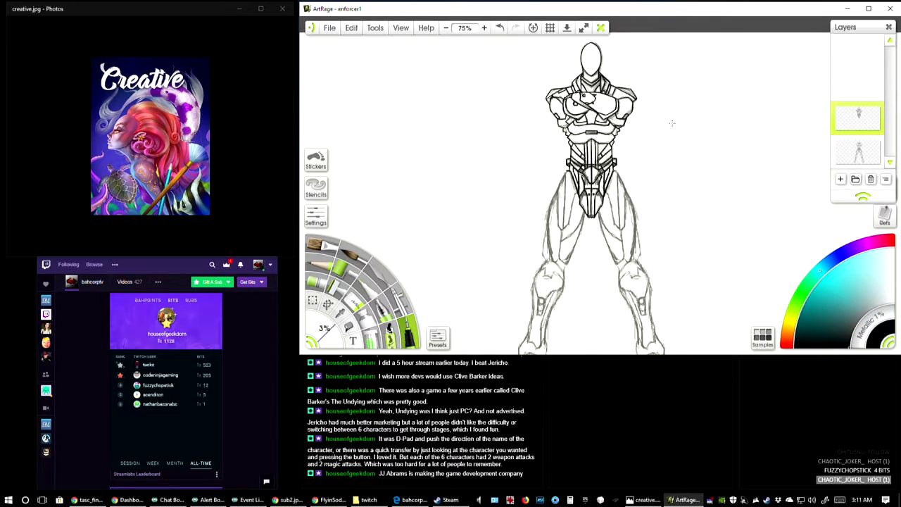
scroll(671, 123, up, 3)
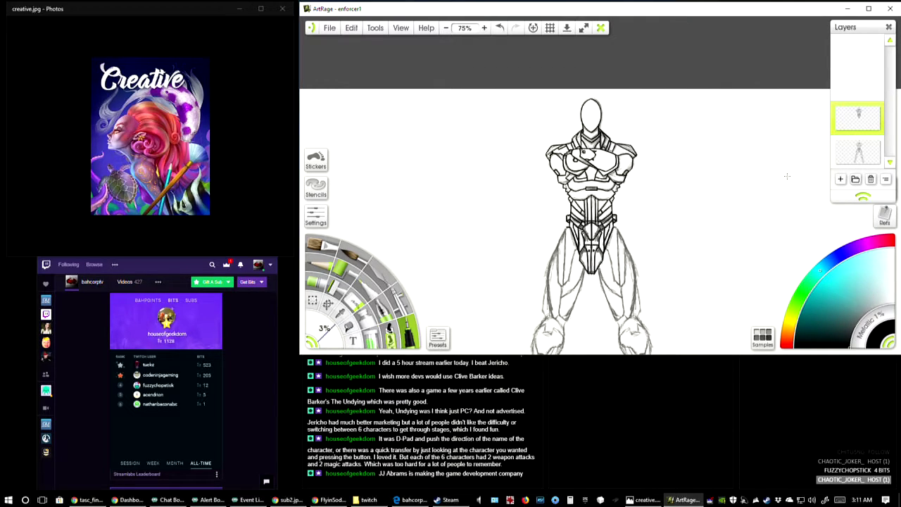
scroll(764, 188, down, 3)
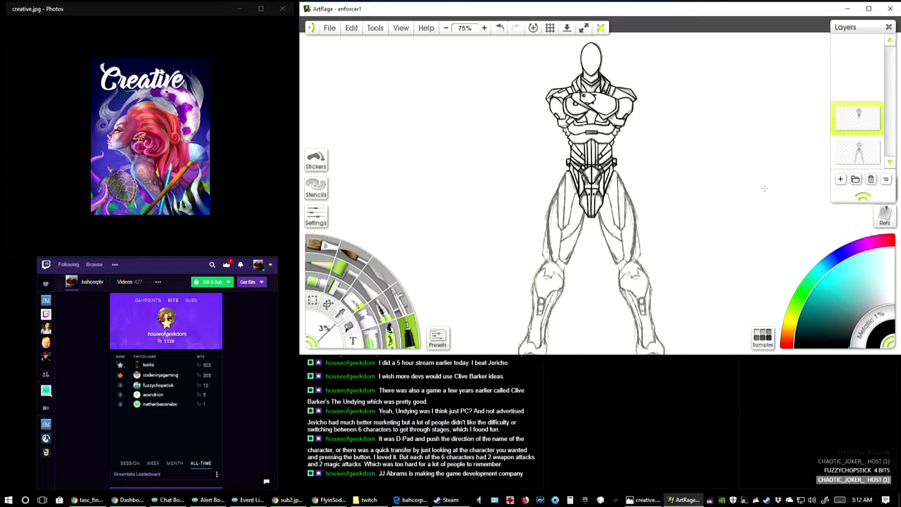
scroll(764, 188, down, 2)
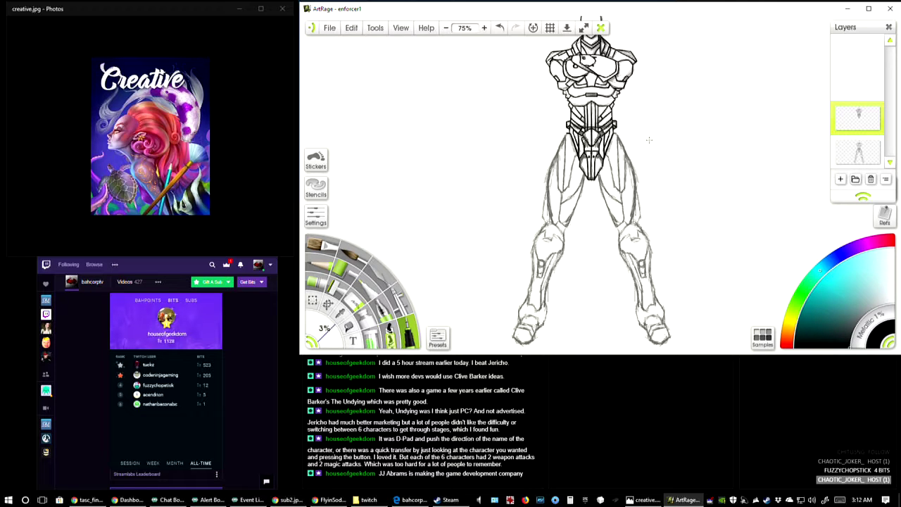
click(483, 29)
click(483, 30)
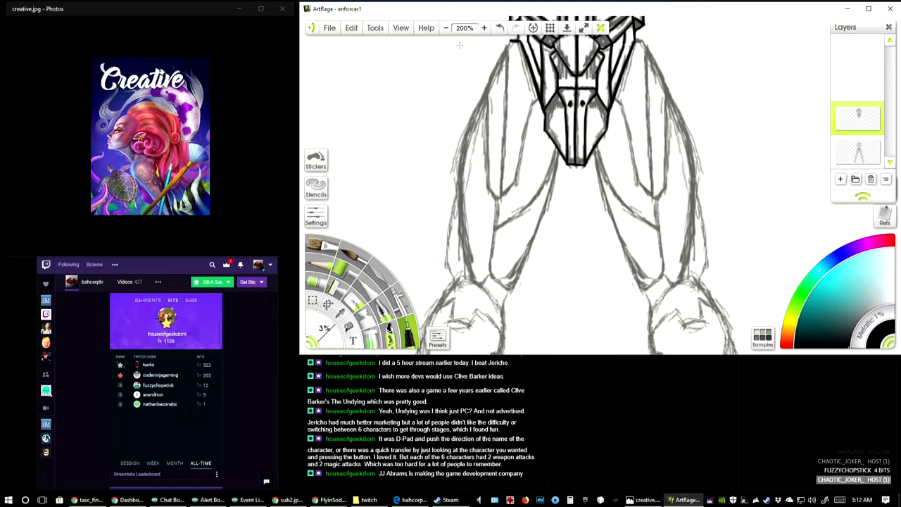
click(445, 27)
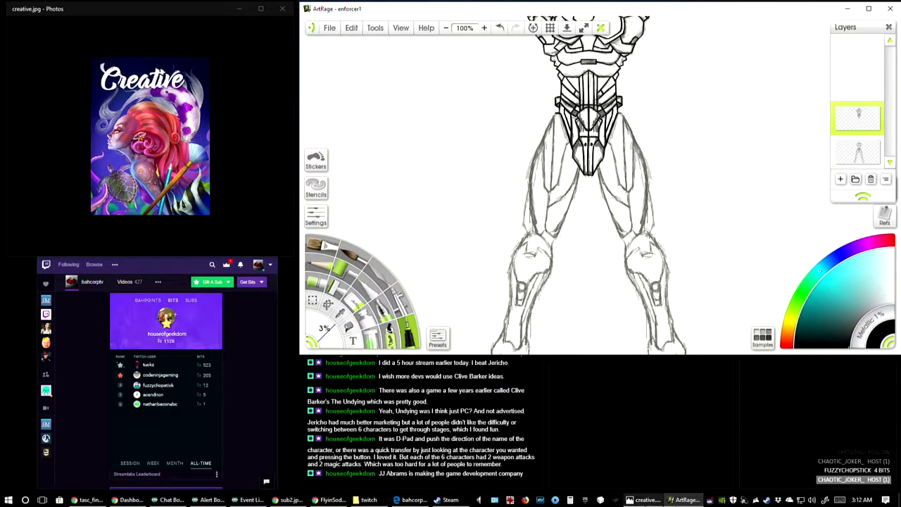
Step: Switch to the lawbreakers fan art book PDF in Chrome and examine the inked armored figures on pages 8 and 9
click(293, 498)
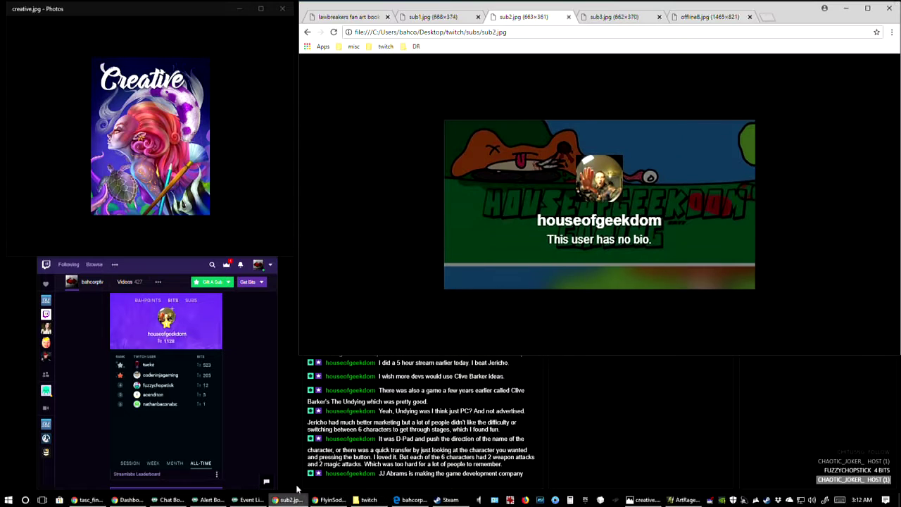
click(380, 18)
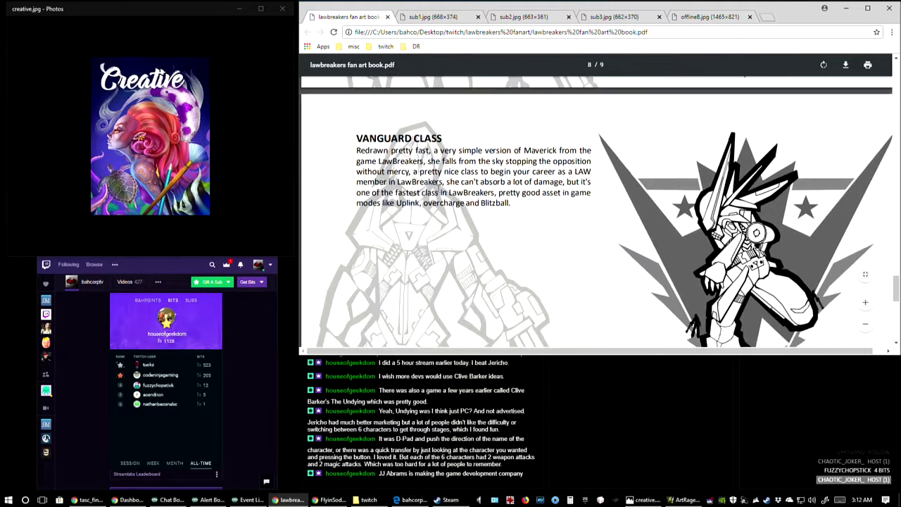
scroll(438, 189, down, 1)
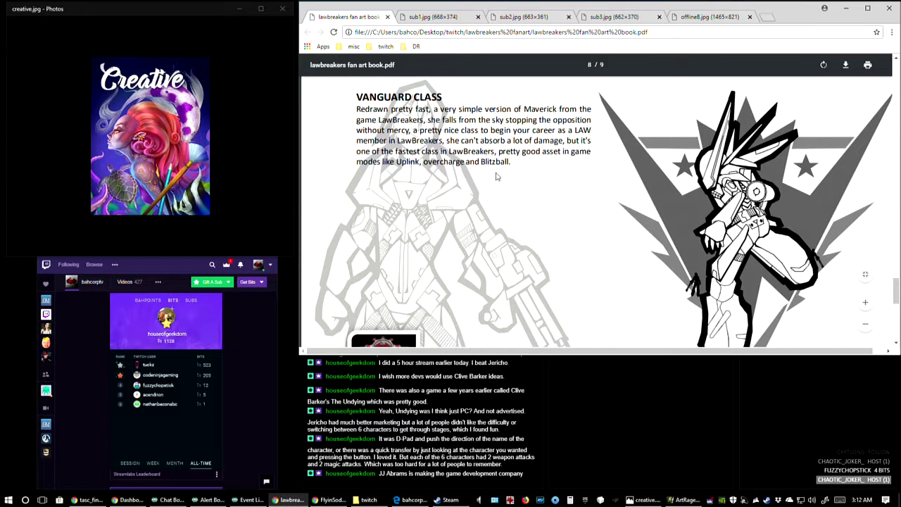
scroll(498, 177, up, 4)
scroll(498, 177, down, 3)
scroll(698, 208, down, 1)
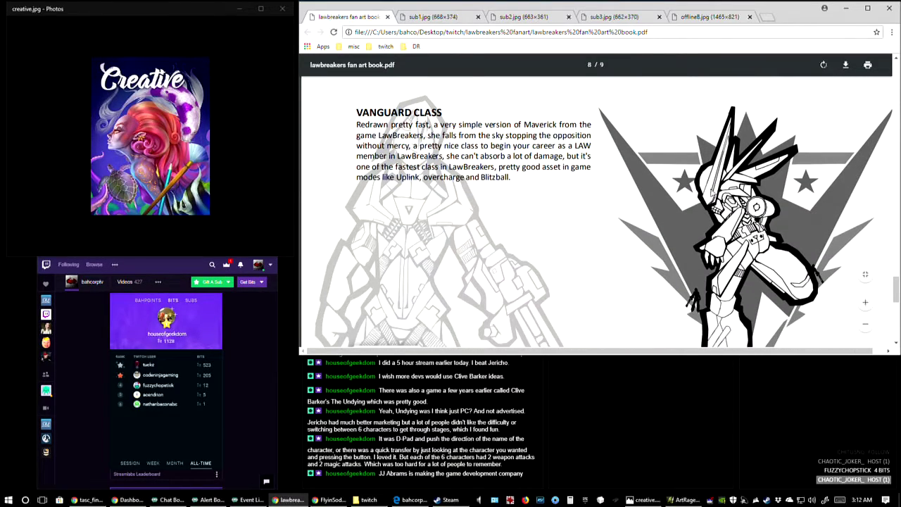
scroll(699, 208, down, 5)
scroll(710, 209, down, 3)
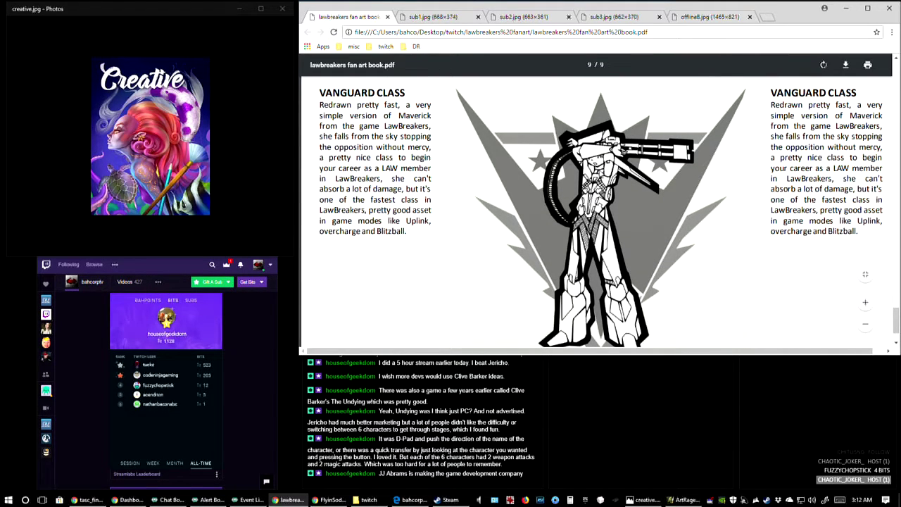
scroll(638, 219, down, 2)
Step: Examine the inked gun-carrying figures on pages 5 to 7 of the fan art book, and return to the enforcer drawing in ArtRage
scroll(638, 218, up, 15)
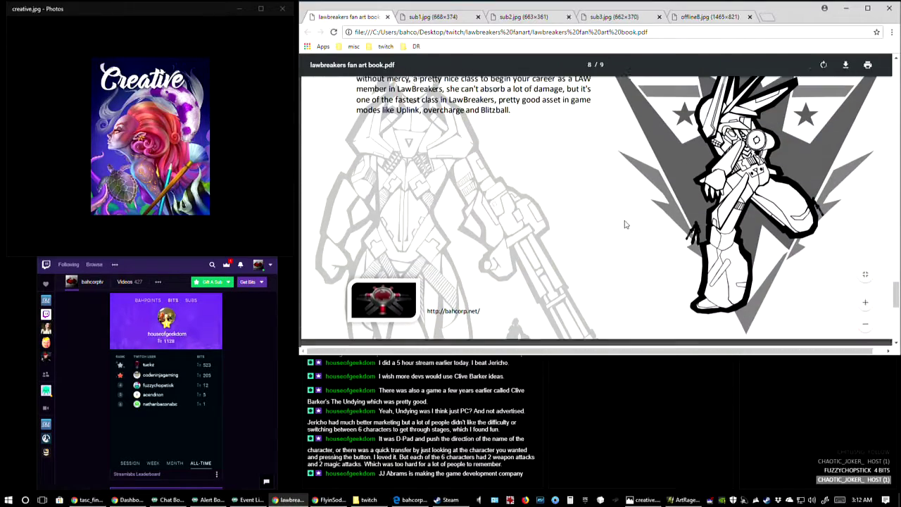
scroll(622, 220, up, 3)
scroll(622, 218, up, 8)
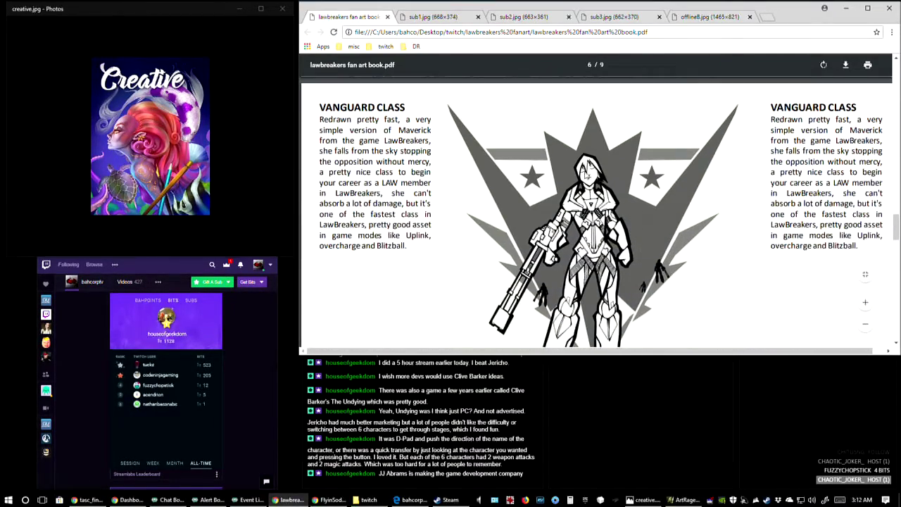
scroll(614, 211, up, 3)
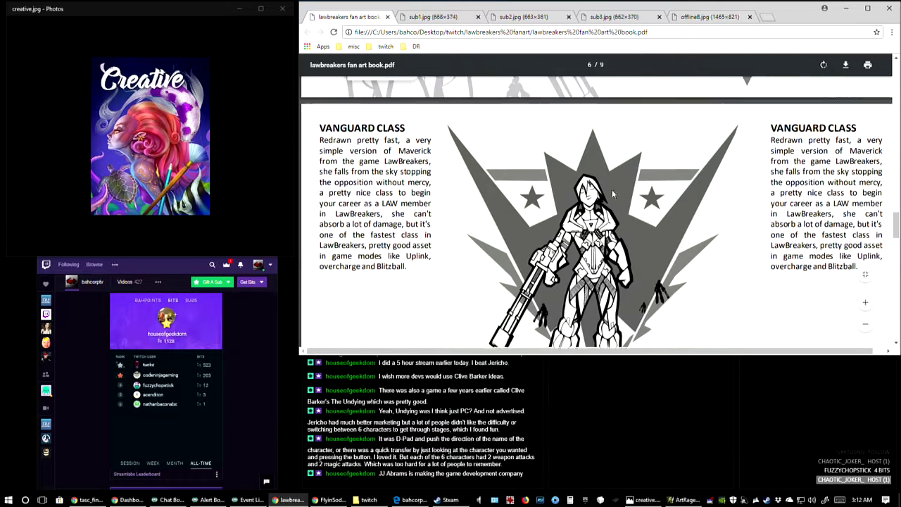
scroll(613, 239, down, 2)
scroll(613, 248, down, 1)
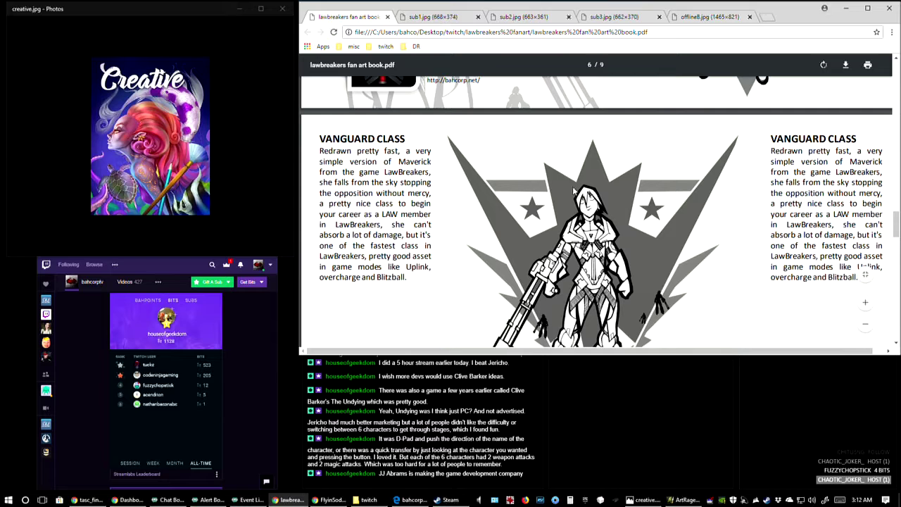
scroll(645, 227, up, 2)
scroll(645, 226, up, 2)
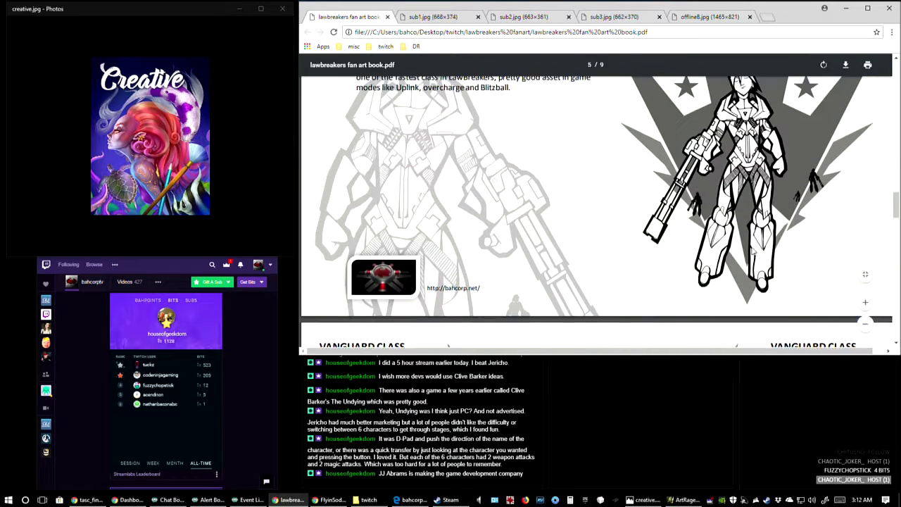
scroll(645, 226, down, 3)
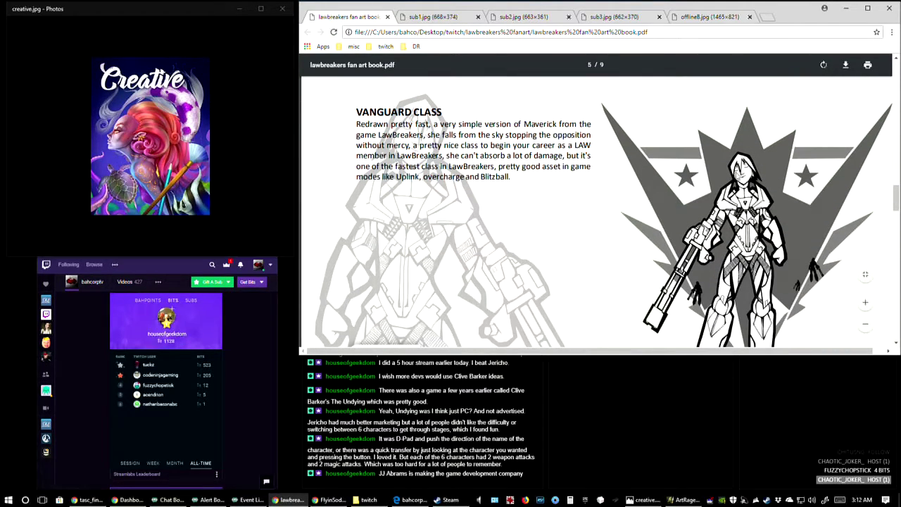
scroll(551, 203, down, 3)
scroll(551, 203, down, 8)
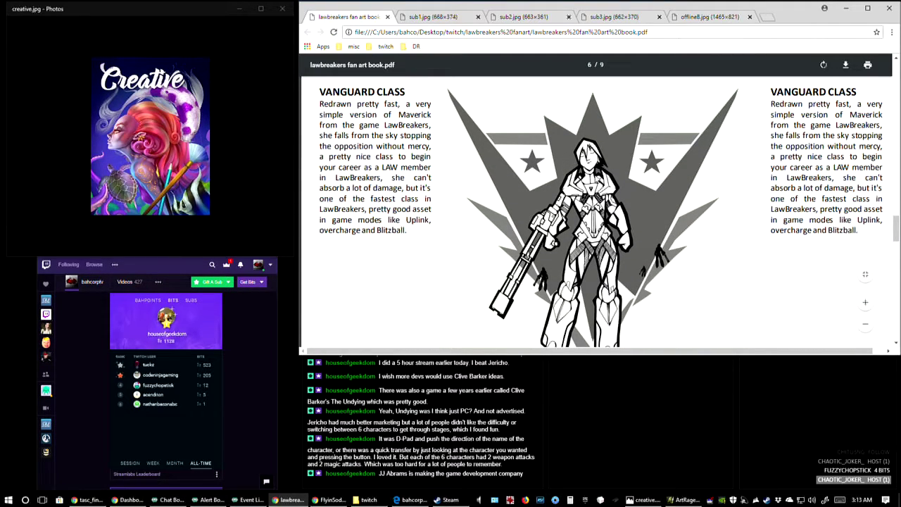
scroll(563, 211, down, 5)
scroll(563, 216, down, 2)
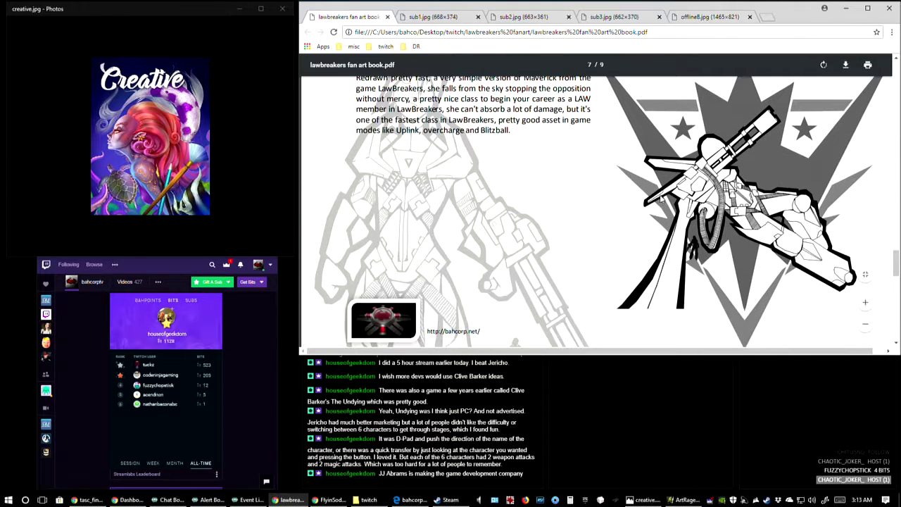
click(684, 499)
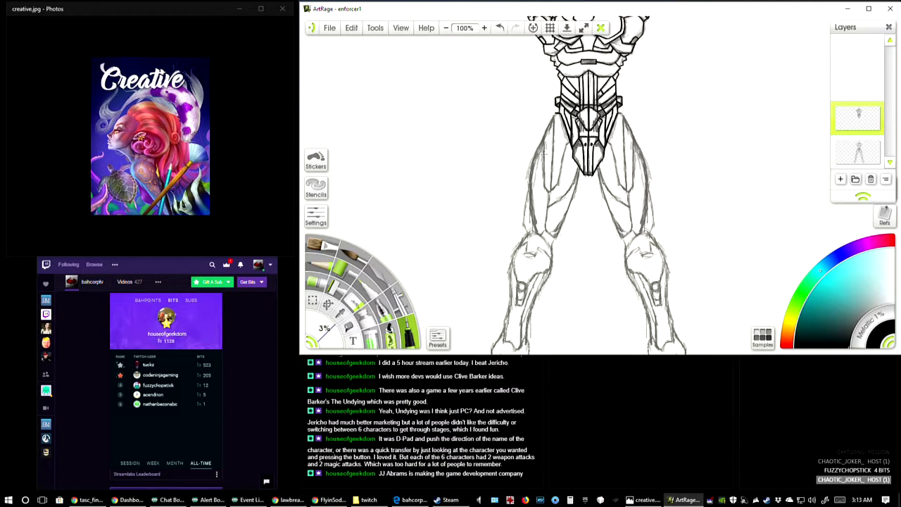
scroll(482, 36, up, 2)
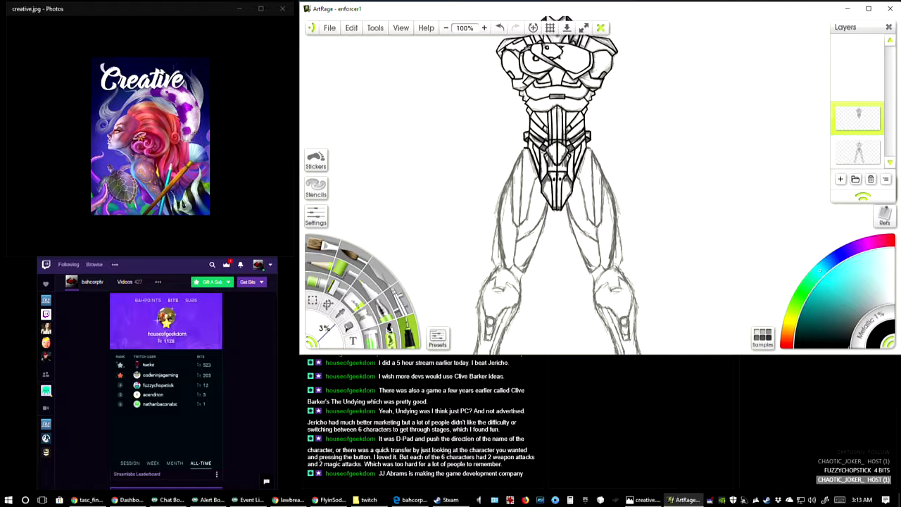
click(484, 28)
click(484, 28)
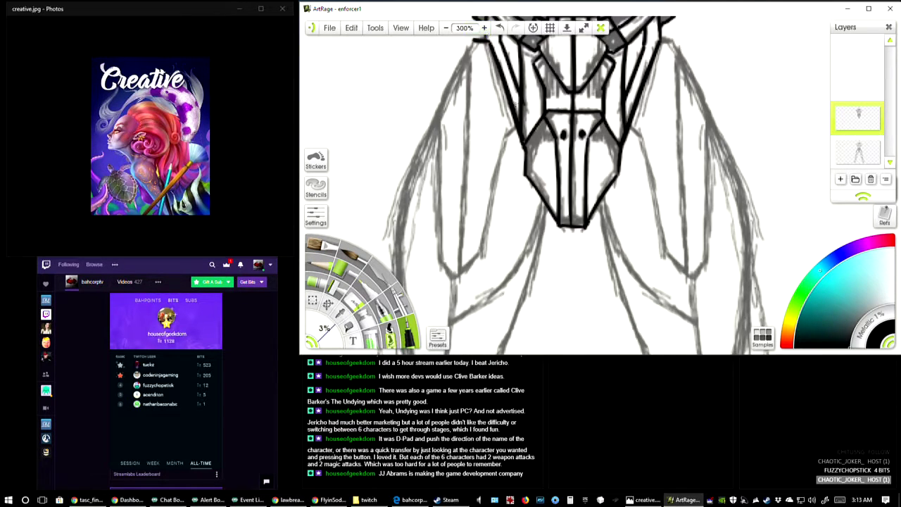
click(446, 27)
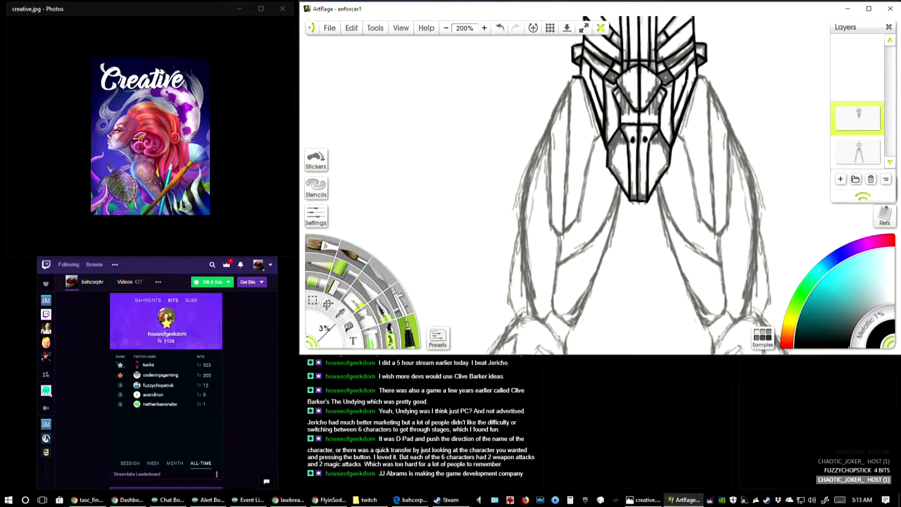
scroll(640, 187, up, 1)
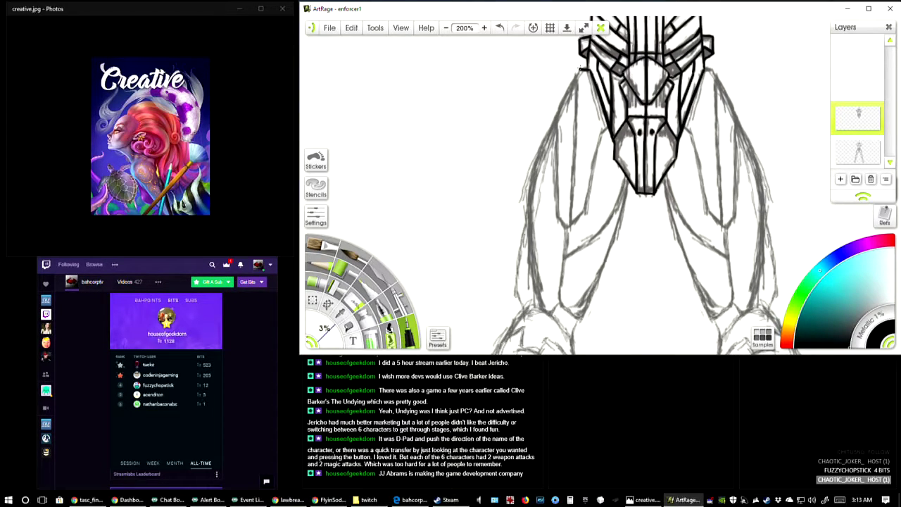
mouse_move(580, 68)
mouse_down()
mouse_move(526, 169)
mouse_move(522, 243)
mouse_move(541, 320)
mouse_up()
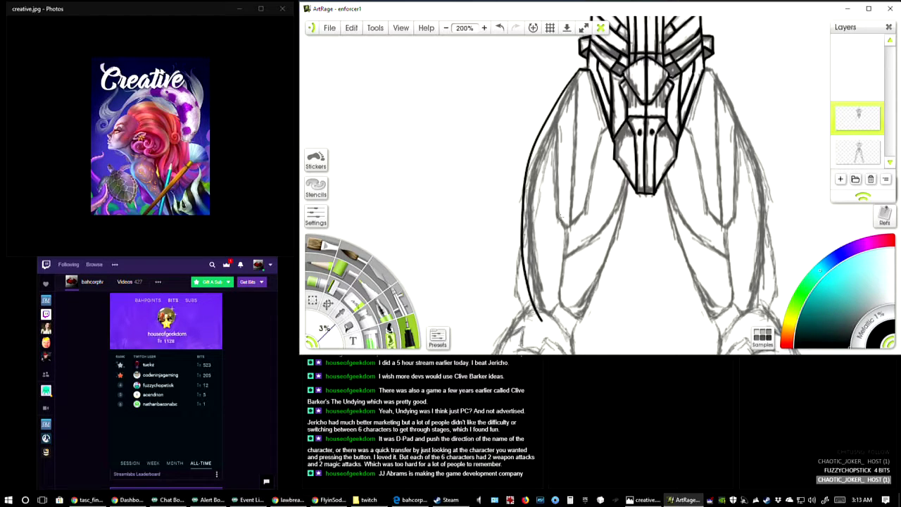
key(ctrl+z)
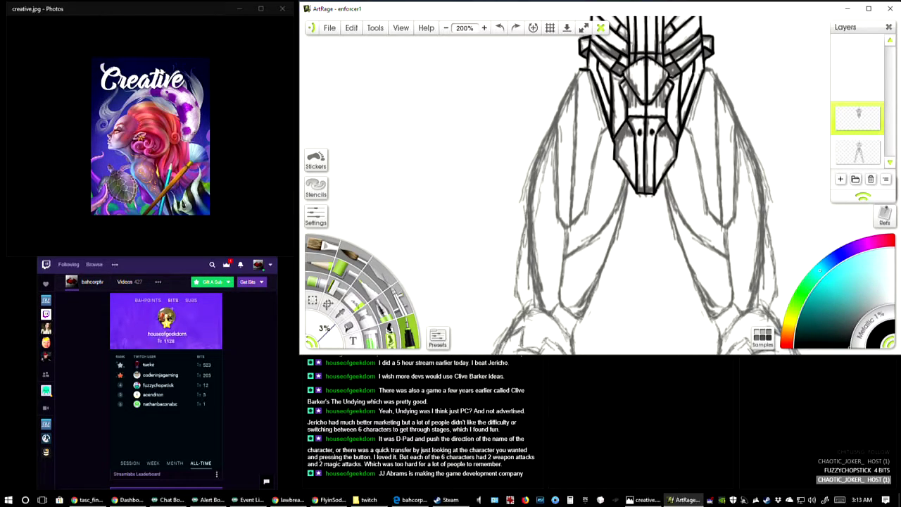
Step: Ink the outer contour of the left thigh from hip to knee, plus the bulging outer line beside its lower half
click(484, 28)
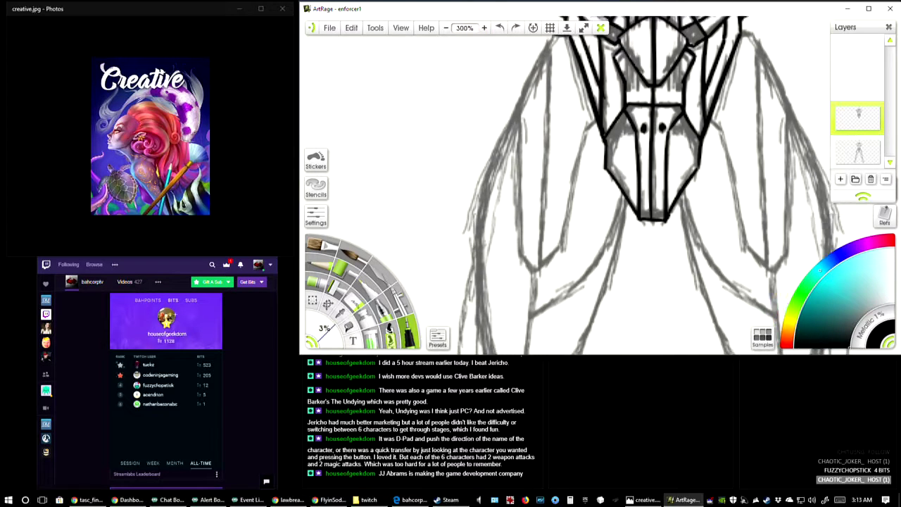
drag(541, 130, 559, 159)
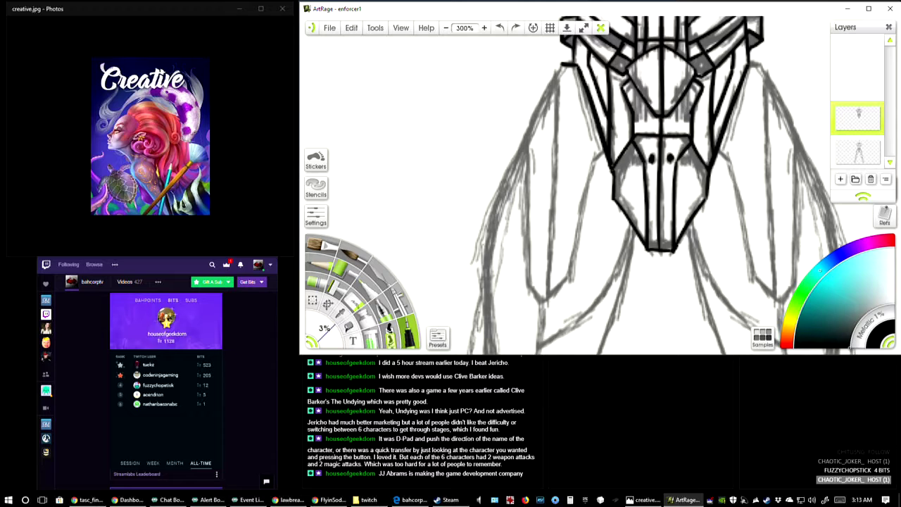
drag(556, 193, 585, 151)
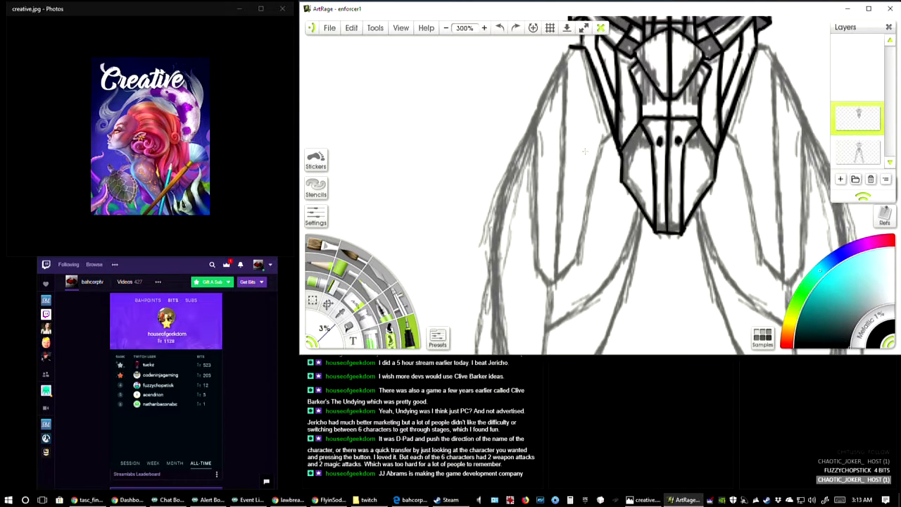
drag(551, 88, 551, 39)
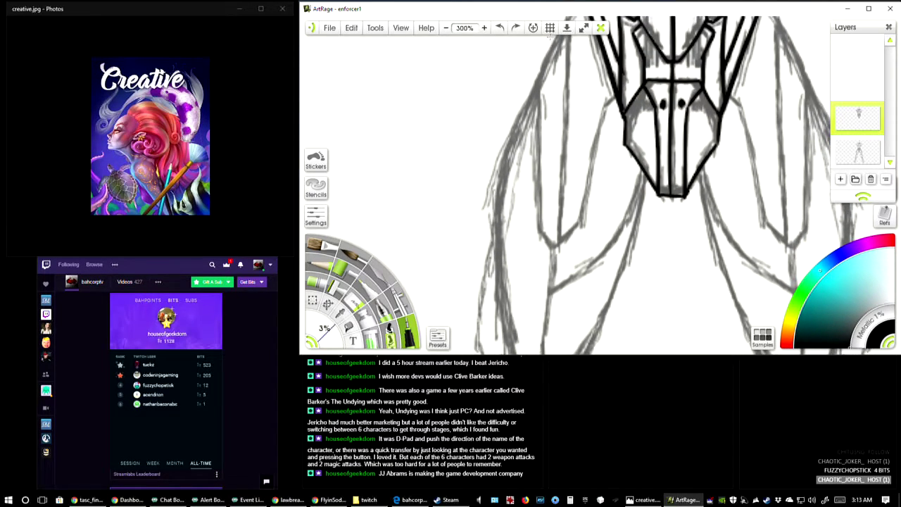
drag(537, 78, 518, 113)
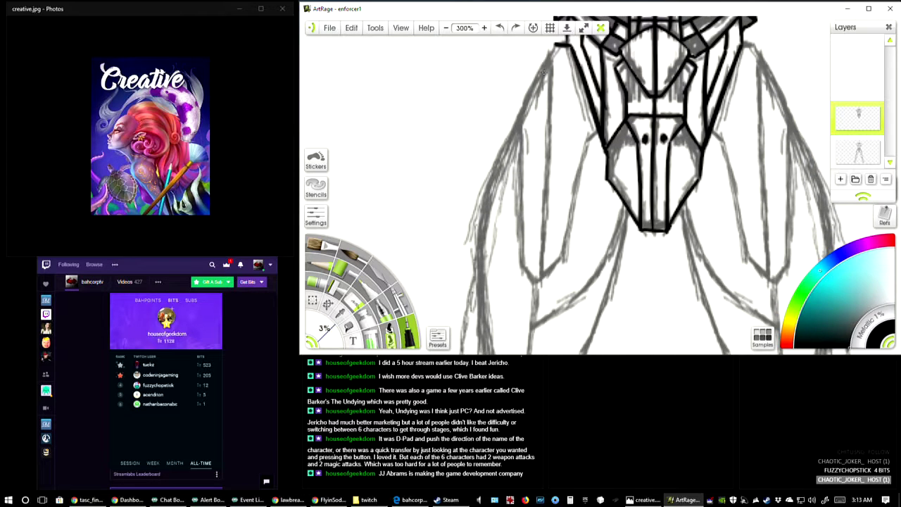
mouse_move(555, 44)
mouse_down()
mouse_move(490, 165)
mouse_move(474, 221)
mouse_move(468, 263)
mouse_move(481, 322)
mouse_move(506, 185)
mouse_move(515, 265)
mouse_up()
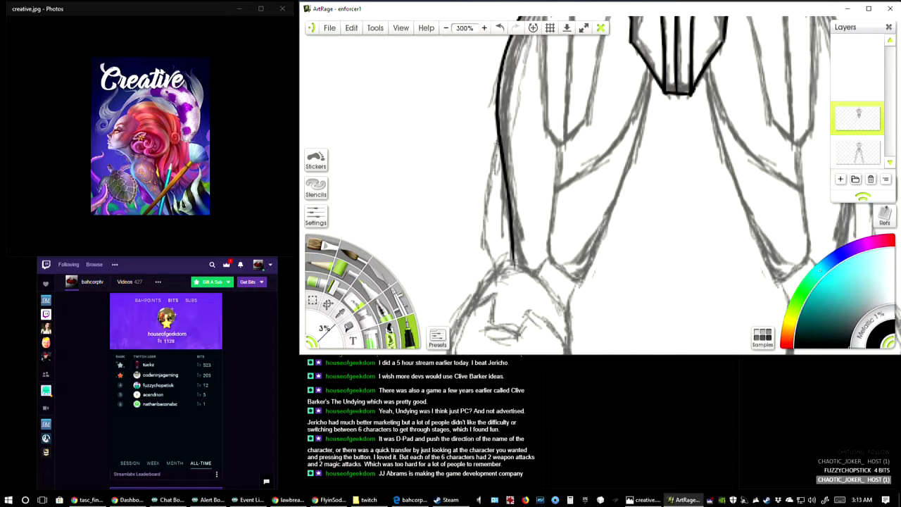
mouse_move(498, 135)
mouse_down()
mouse_move(478, 206)
mouse_move(477, 243)
mouse_move(498, 276)
mouse_up()
drag(529, 142, 468, 277)
drag(505, 130, 505, 123)
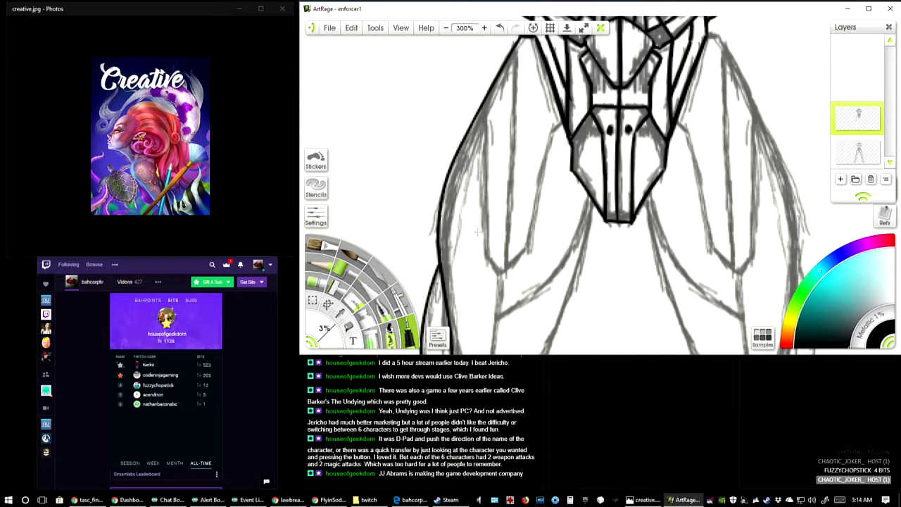
Step: Ink the long pointed armor panel on the front of the left thigh, including its lengthwise center line
mouse_move(483, 102)
mouse_down()
mouse_move(482, 252)
mouse_move(491, 263)
mouse_move(482, 252)
mouse_move(501, 270)
mouse_up()
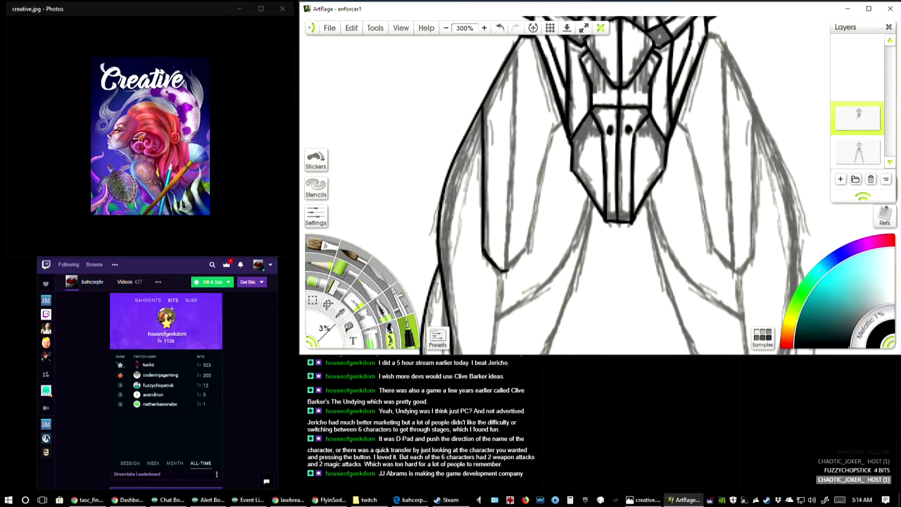
drag(527, 116, 520, 124)
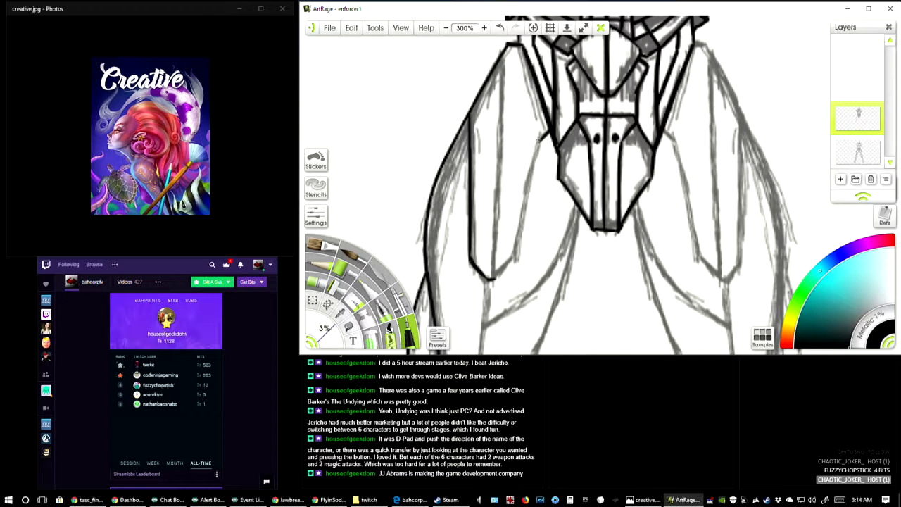
drag(540, 136, 516, 261)
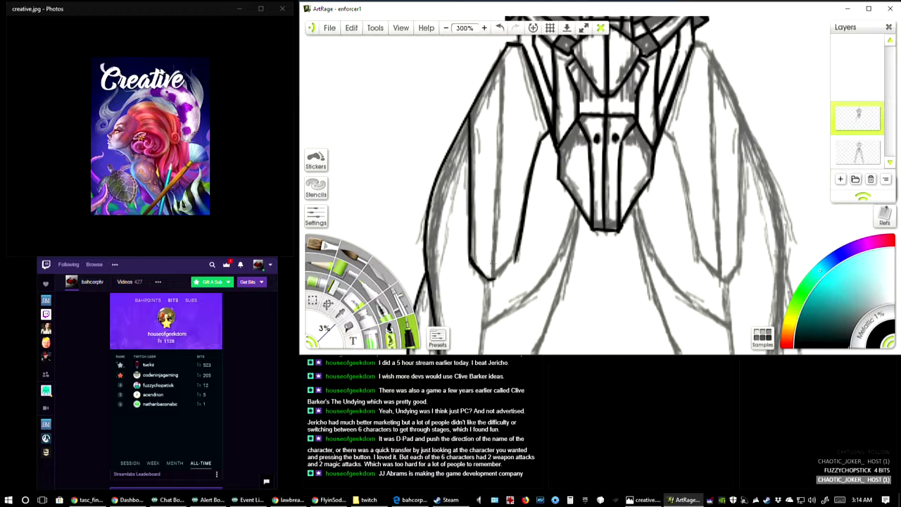
mouse_move(493, 278)
mouse_down()
mouse_move(519, 253)
mouse_move(505, 266)
mouse_up()
mouse_move(499, 53)
mouse_down()
mouse_move(503, 166)
mouse_move(488, 286)
mouse_up()
drag(497, 146, 505, 90)
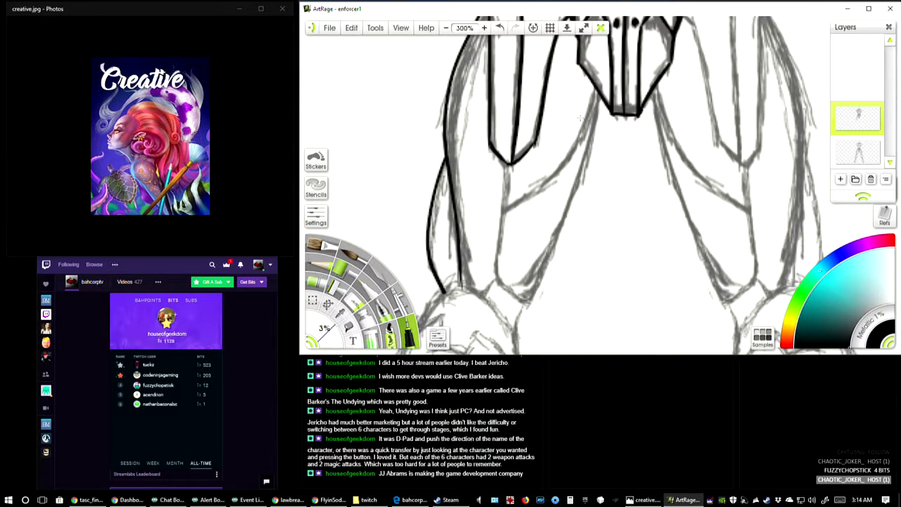
Step: Ink the left thigh's curved inner seam, the line running down from the panel tip, and the lower edges above the knee
mouse_move(595, 86)
mouse_down()
mouse_move(563, 160)
mouse_move(501, 211)
mouse_up()
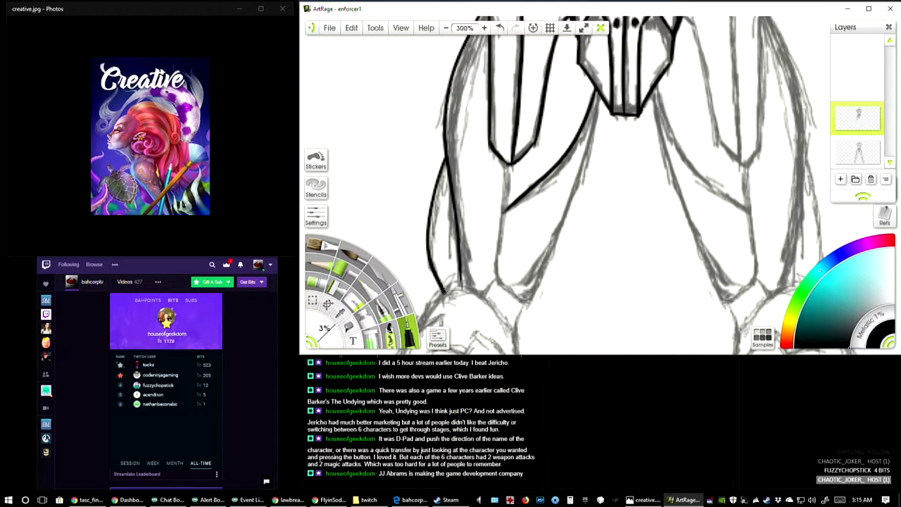
mouse_move(443, 290)
mouse_down()
mouse_move(484, 300)
mouse_move(461, 289)
mouse_move(459, 257)
mouse_up()
drag(482, 295, 501, 279)
mouse_move(505, 162)
mouse_down()
mouse_move(491, 270)
mouse_move(495, 288)
mouse_move(532, 305)
mouse_up()
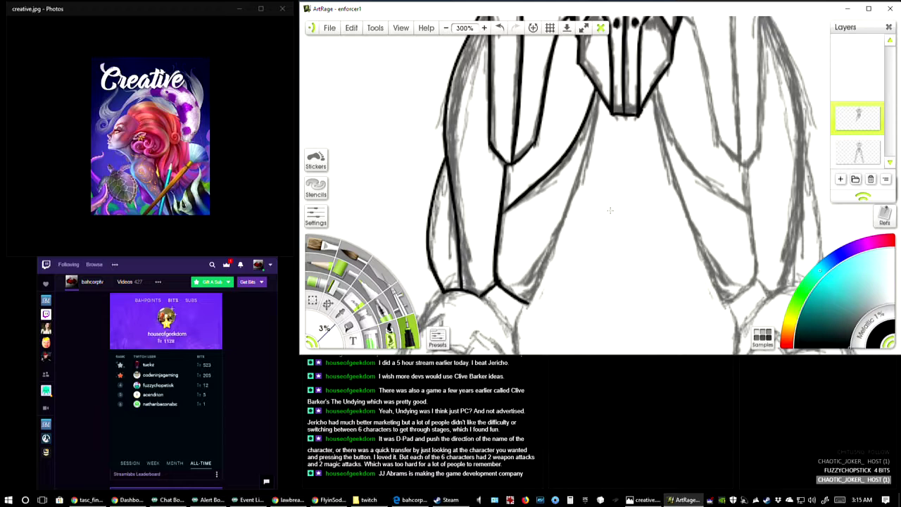
Step: Ink the left thigh's inner contour from beside the pelvis plate down to the knee
drag(615, 114, 600, 108)
mouse_move(599, 94)
mouse_down()
mouse_move(577, 176)
mouse_move(518, 305)
mouse_up()
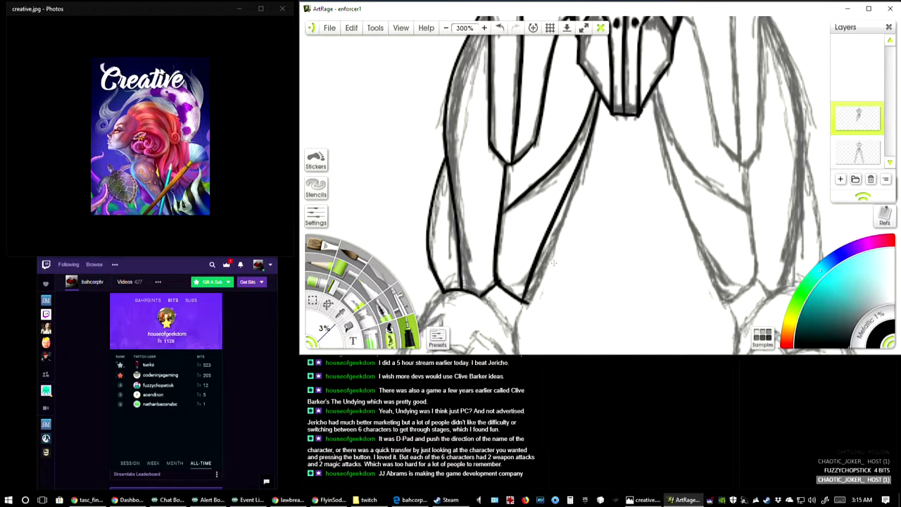
key(ctrl+z)
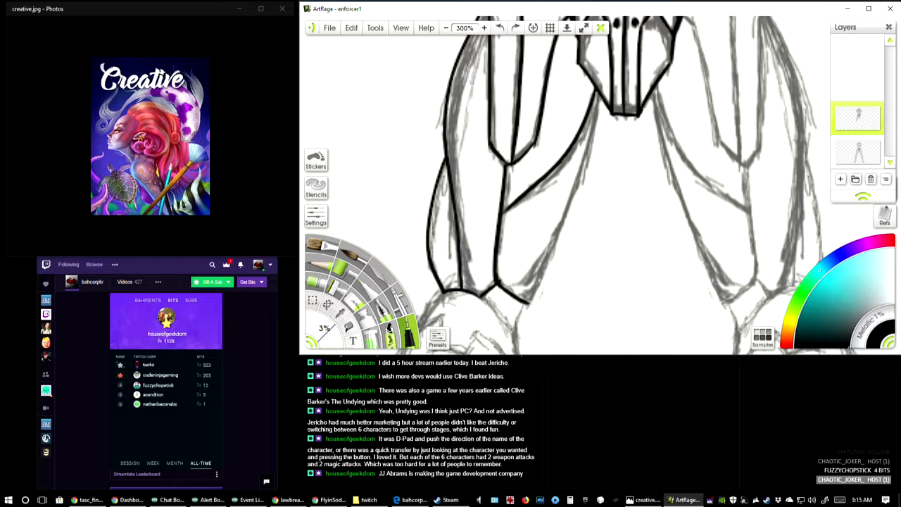
drag(598, 97, 531, 303)
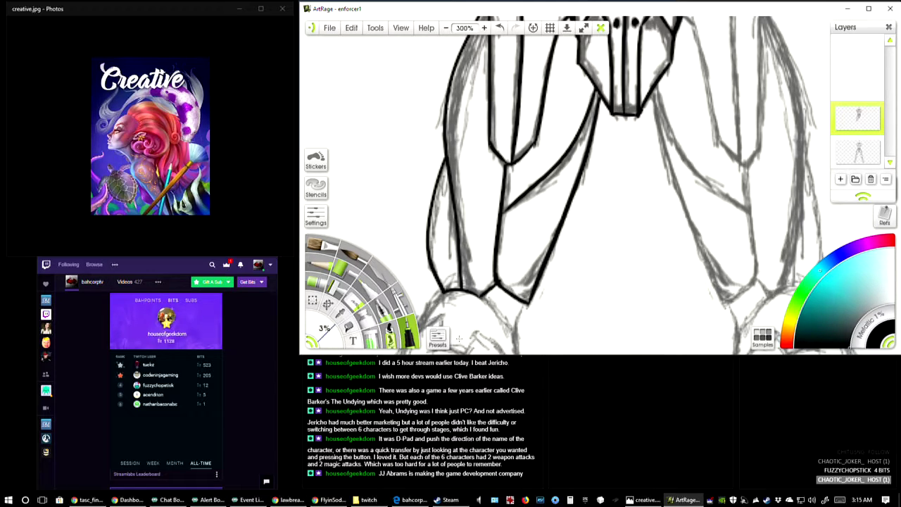
Step: Ink the inner upper arc of the left kneecap and the short line joining it to the thigh's lower corner
scroll(576, 139, up, 2)
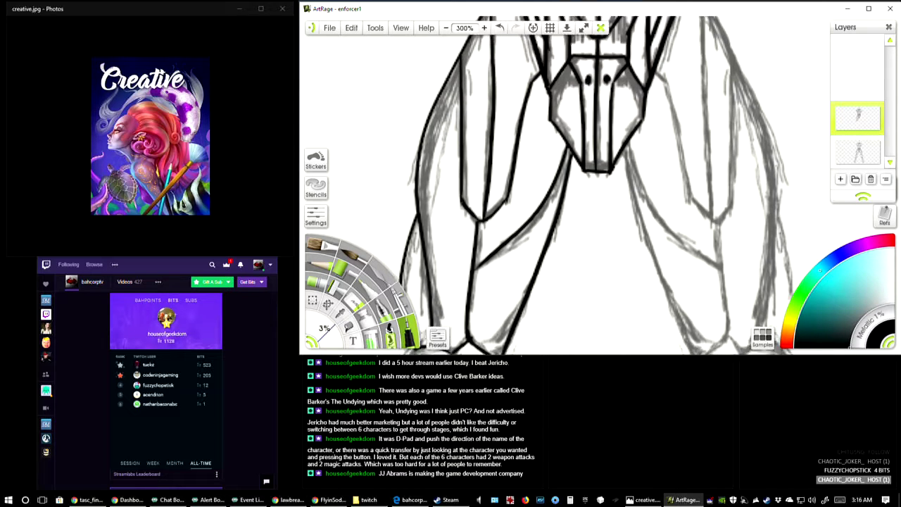
scroll(577, 139, down, 2)
drag(576, 139, 554, 184)
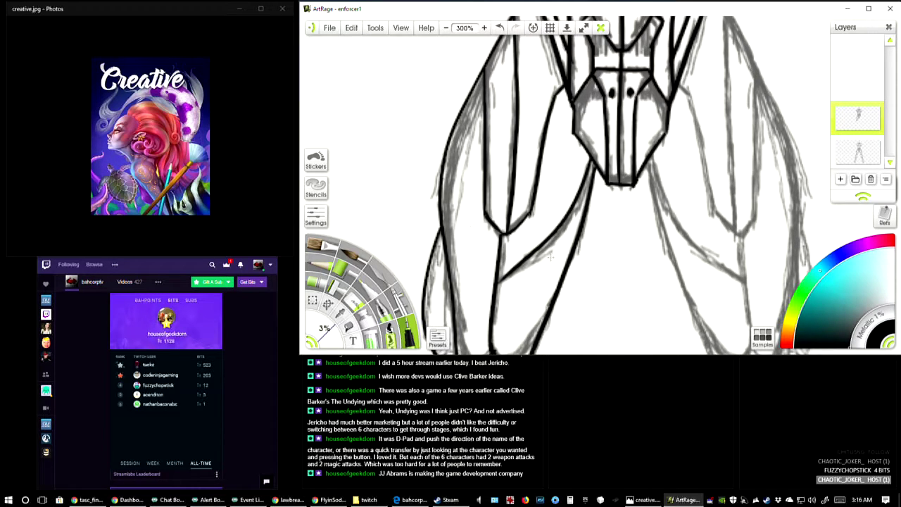
scroll(470, 223, down, 5)
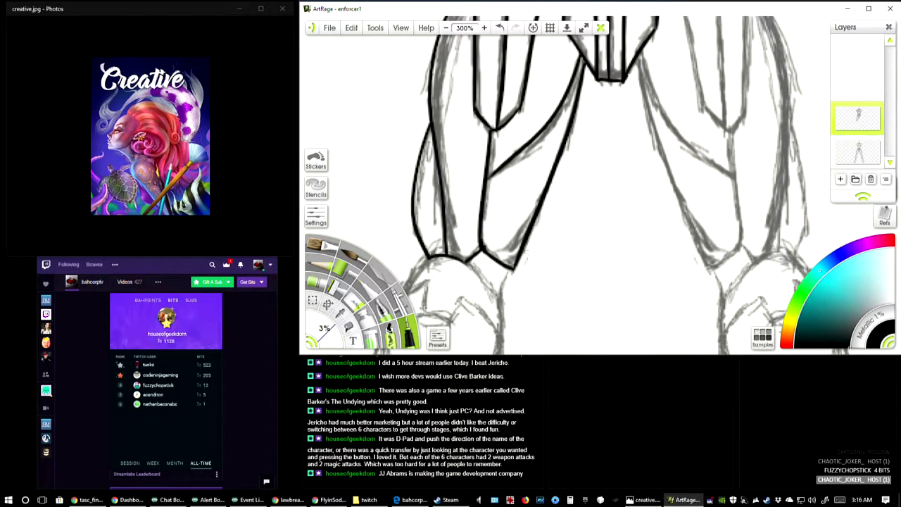
scroll(490, 307, down, 5)
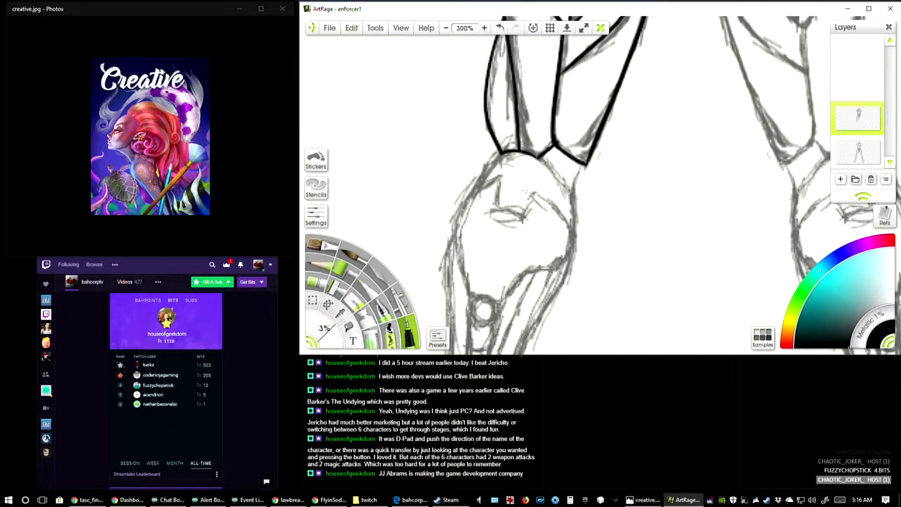
drag(536, 156, 576, 199)
drag(583, 161, 573, 190)
Step: Ink the outer contour of the left knee and upper calf, the jagged seam across the kneecap, and its short inner edge
drag(492, 174, 505, 120)
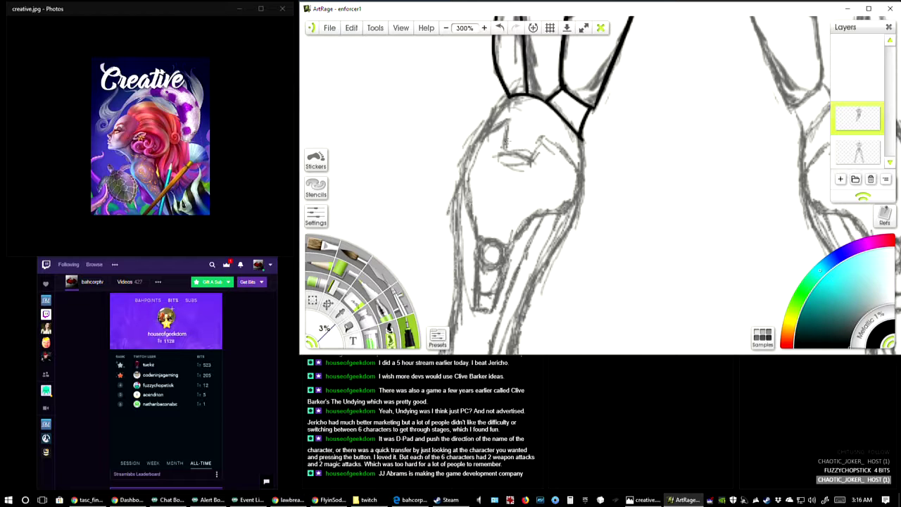
drag(508, 142, 533, 139)
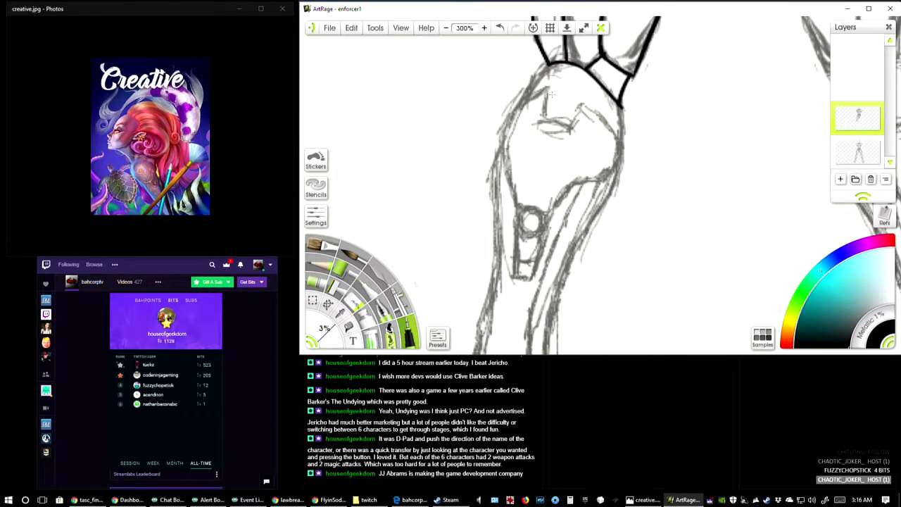
mouse_move(550, 61)
mouse_down()
mouse_move(485, 172)
mouse_move(499, 245)
mouse_up()
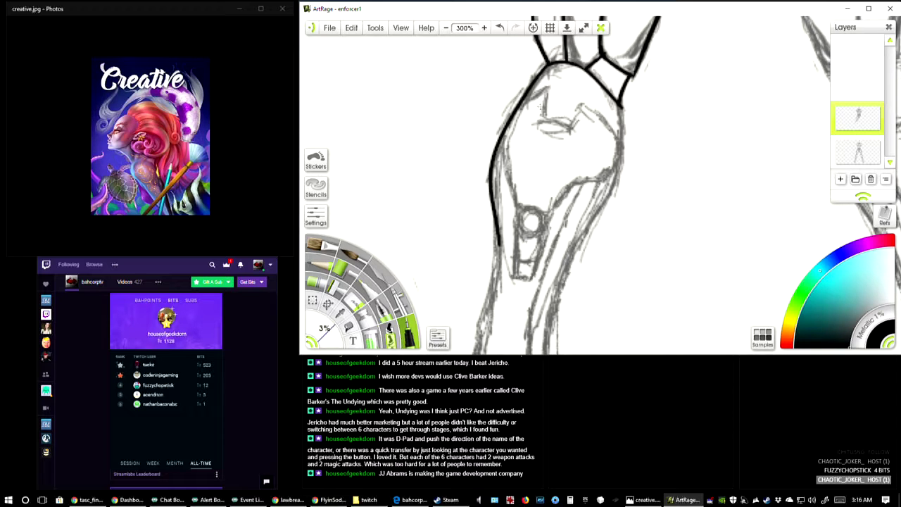
mouse_move(524, 103)
mouse_down()
mouse_move(549, 89)
mouse_move(548, 132)
mouse_move(544, 114)
mouse_move(572, 131)
mouse_move(588, 107)
mouse_move(623, 147)
mouse_up()
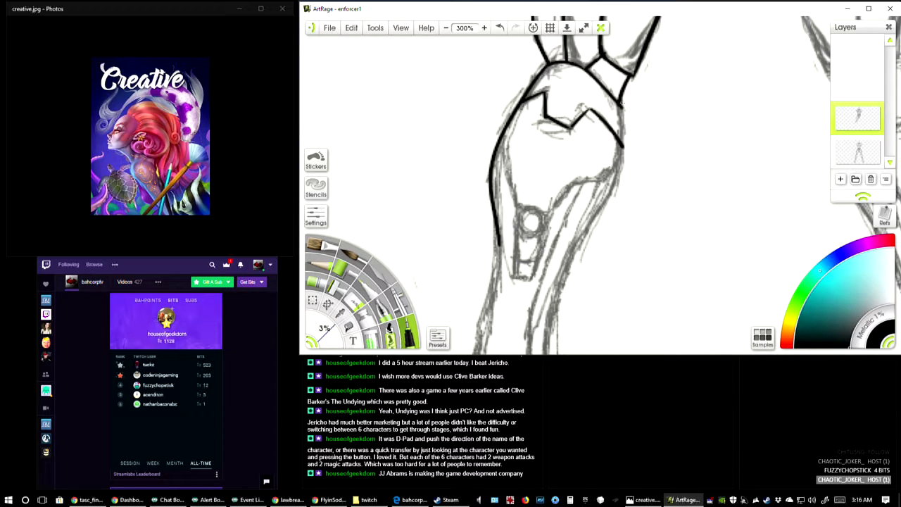
drag(622, 104, 624, 151)
Step: Ink the outline of the left shin guard below the jagged seam, tapering to a narrow squared tip
drag(502, 132, 517, 216)
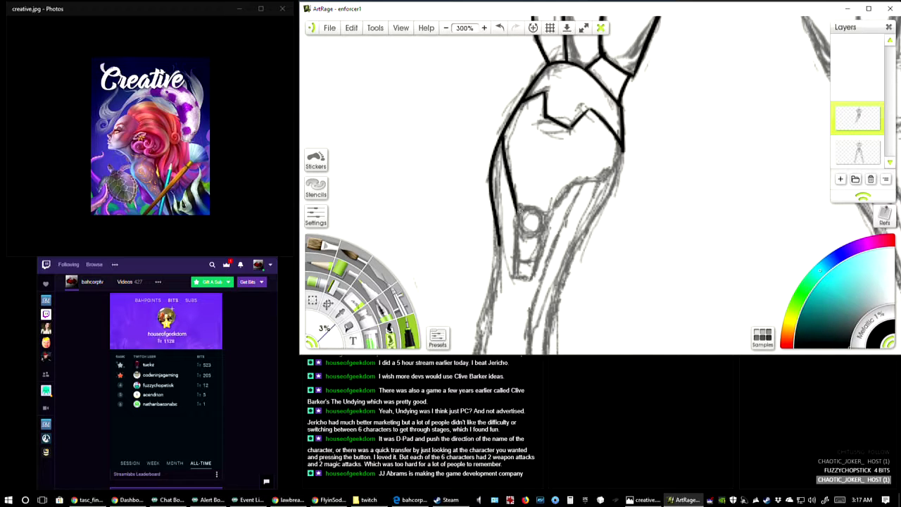
mouse_move(516, 204)
mouse_down()
mouse_move(512, 280)
mouse_move(531, 282)
mouse_move(562, 193)
mouse_move(588, 177)
mouse_move(603, 173)
mouse_move(593, 186)
mouse_move(618, 175)
mouse_move(571, 188)
mouse_move(609, 183)
mouse_up()
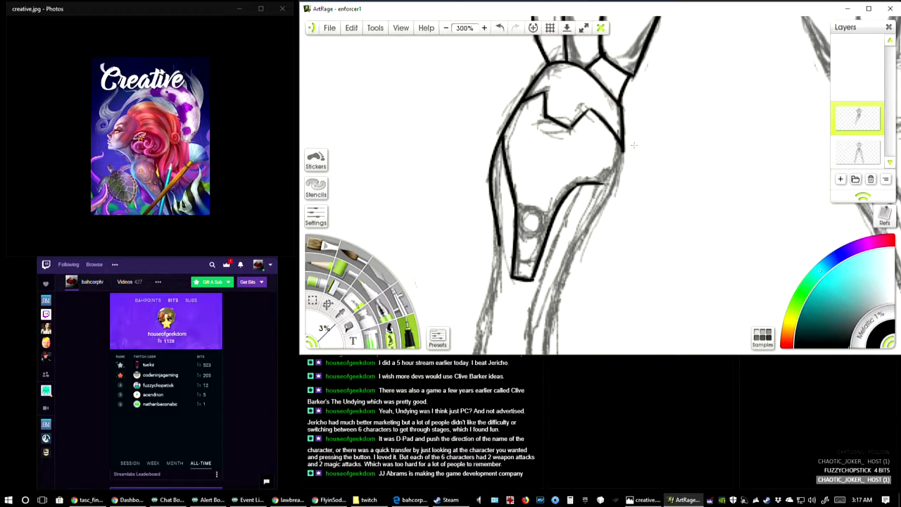
mouse_move(624, 149)
mouse_down()
mouse_move(598, 186)
mouse_move(611, 175)
mouse_up()
Step: Ink the small circle and the cross line inside the narrow lower tip of the left shin guard
mouse_move(516, 211)
mouse_down()
mouse_move(536, 208)
mouse_move(546, 222)
mouse_move(520, 238)
mouse_move(540, 240)
mouse_move(547, 222)
mouse_move(525, 211)
mouse_move(516, 225)
mouse_up()
key(ctrl+z)
key(ctrl+z)
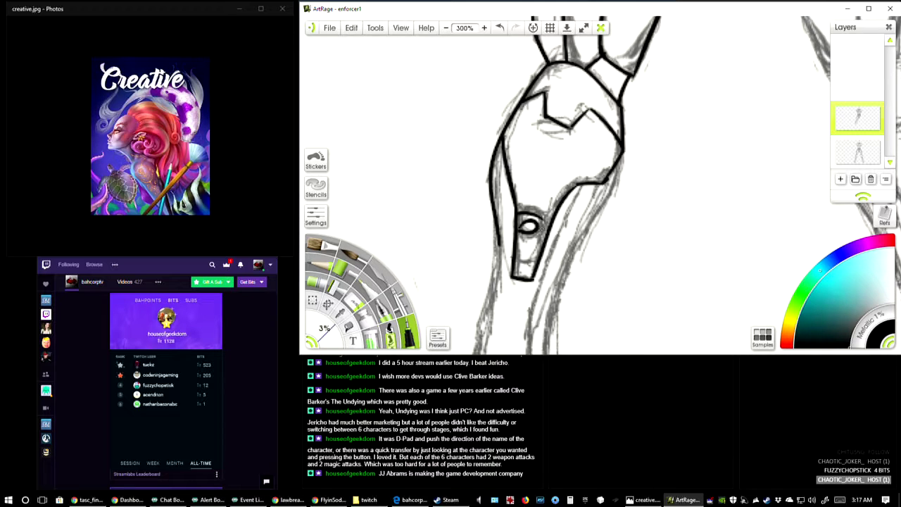
key(ctrl+z)
drag(516, 229, 529, 237)
mouse_move(519, 211)
mouse_down()
mouse_move(544, 221)
mouse_move(529, 239)
mouse_move(518, 213)
mouse_move(513, 224)
mouse_move(521, 215)
mouse_move(525, 226)
mouse_move(529, 216)
mouse_up()
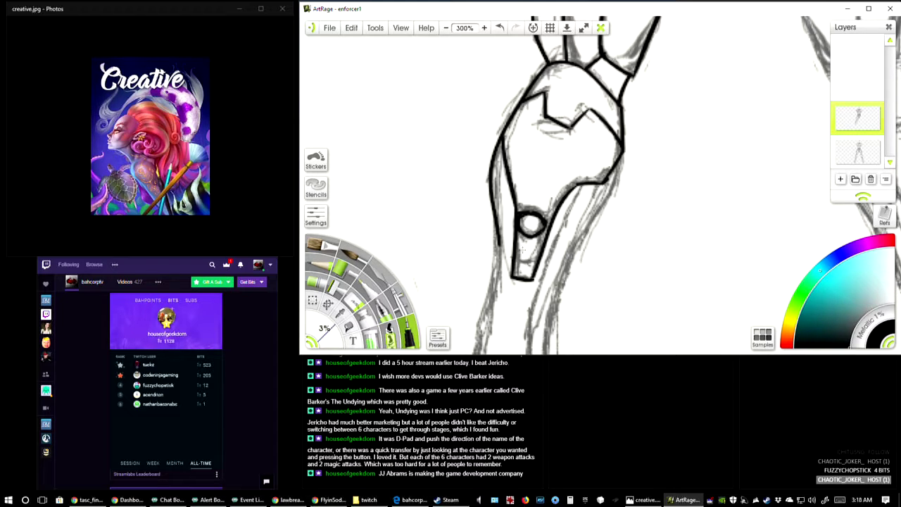
drag(512, 259, 548, 262)
mouse_move(414, 284)
mouse_down()
mouse_move(432, 219)
mouse_move(464, 178)
mouse_up()
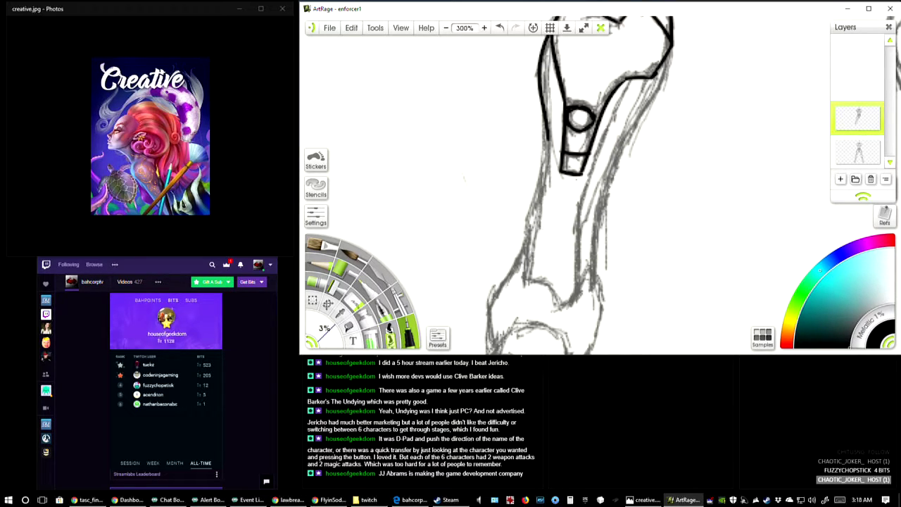
Step: Ink the outer contour of the left lower leg from beside the shin guard down to the ankle
mouse_move(547, 138)
mouse_down()
mouse_move(521, 230)
mouse_move(522, 284)
mouse_up()
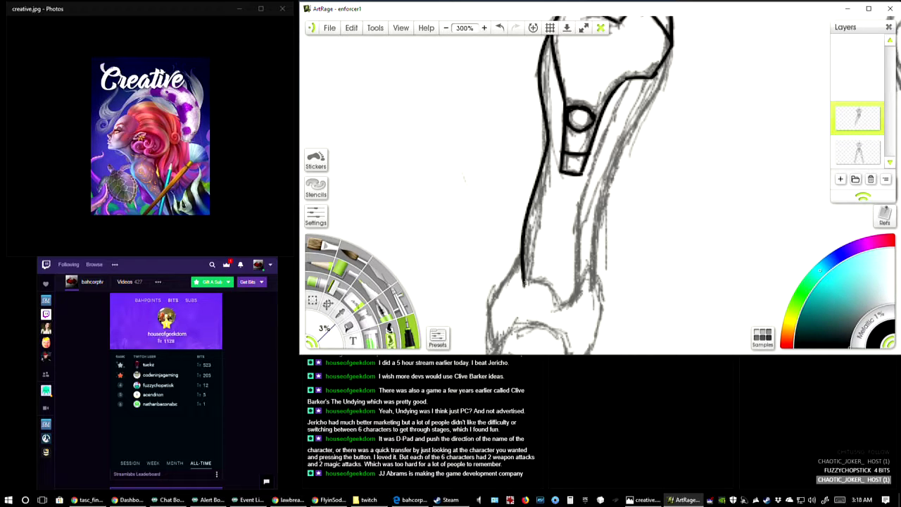
Step: Test the ink pen with Square Head on and off, using short strokes in the blank area beside the left leg
click(316, 214)
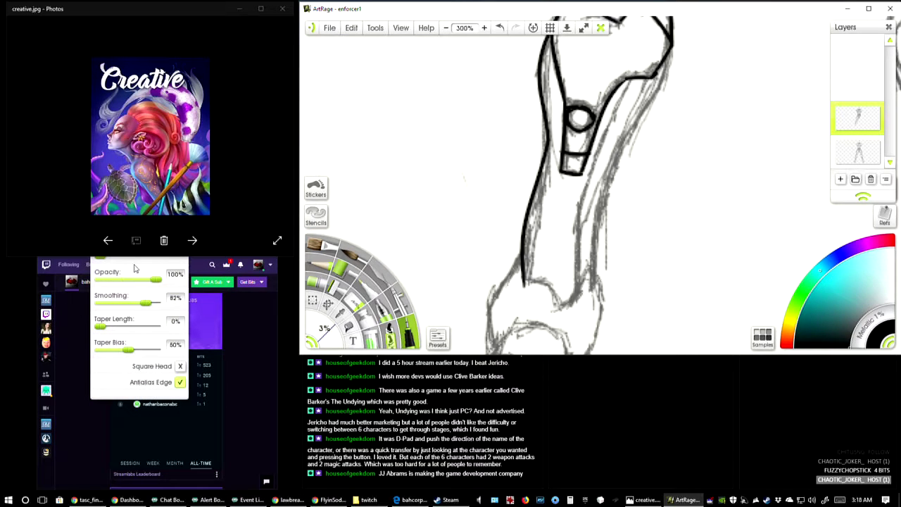
click(239, 8)
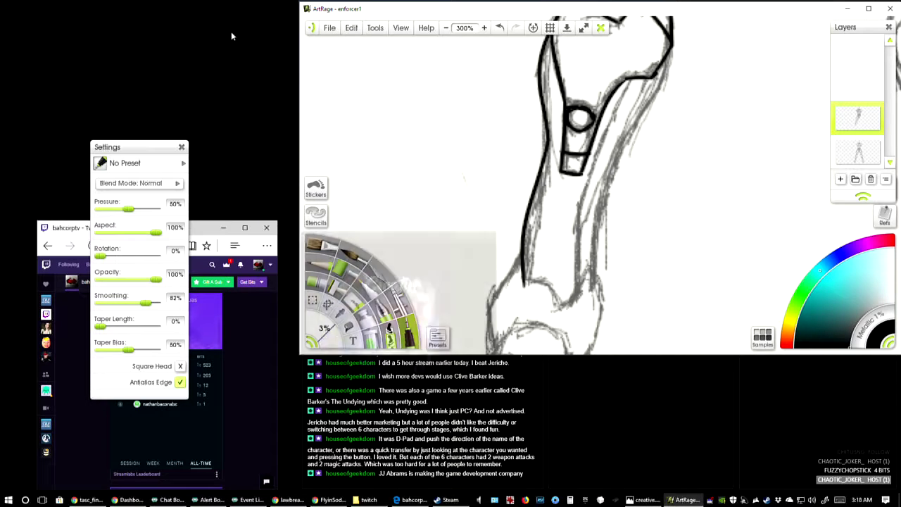
drag(145, 151, 374, 63)
click(643, 500)
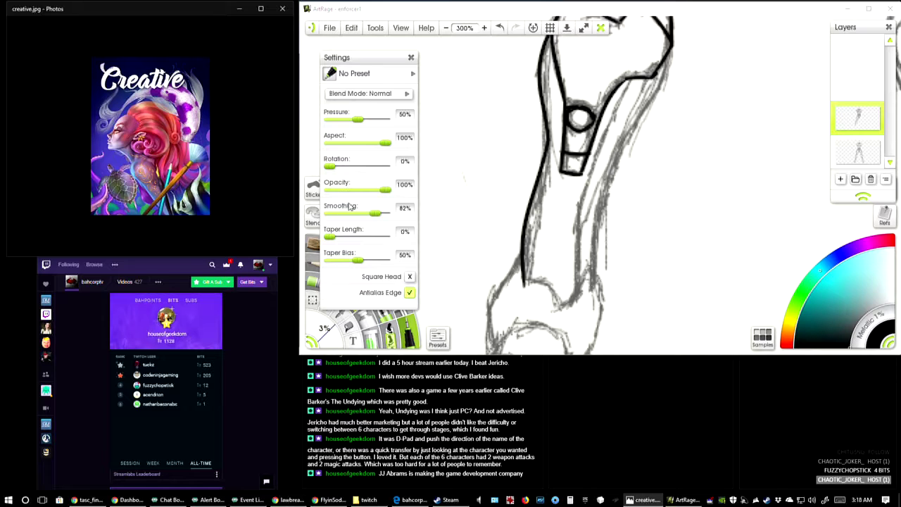
click(411, 280)
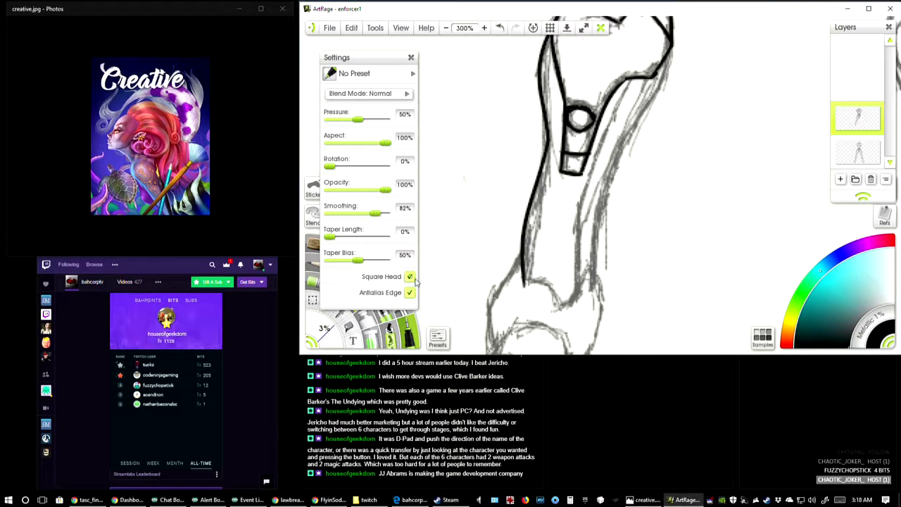
drag(459, 190, 506, 160)
mouse_move(457, 211)
mouse_down()
mouse_move(476, 205)
mouse_move(476, 243)
mouse_up()
click(410, 277)
mouse_move(465, 116)
mouse_down()
mouse_move(461, 174)
mouse_move(473, 188)
mouse_up()
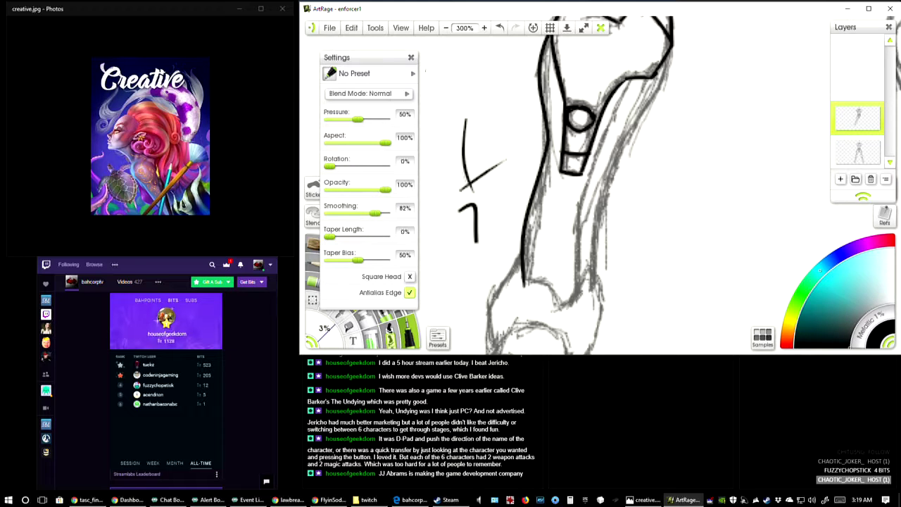
Step: Erase the test strokes beside the left leg and return to the ink pen
click(411, 58)
click(354, 304)
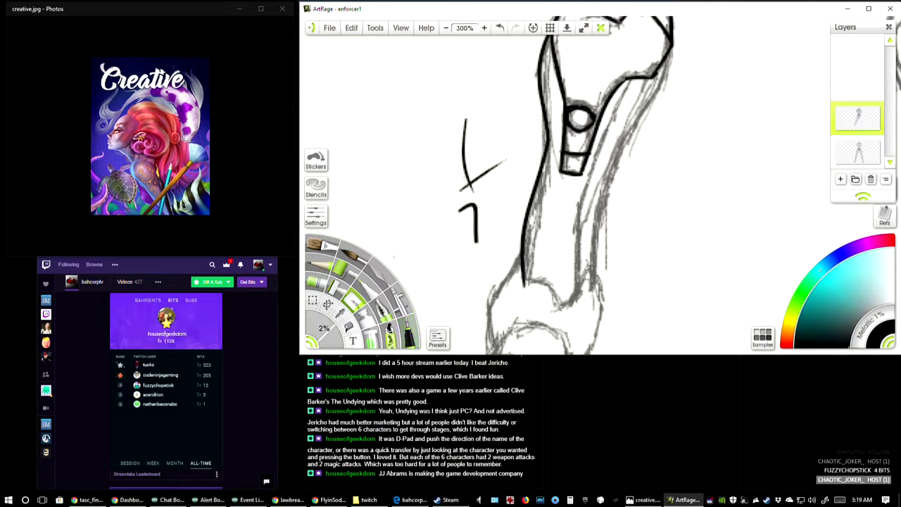
mouse_move(474, 205)
mouse_down()
mouse_move(476, 160)
mouse_move(454, 129)
mouse_move(462, 148)
mouse_move(463, 125)
mouse_up()
drag(458, 190, 509, 164)
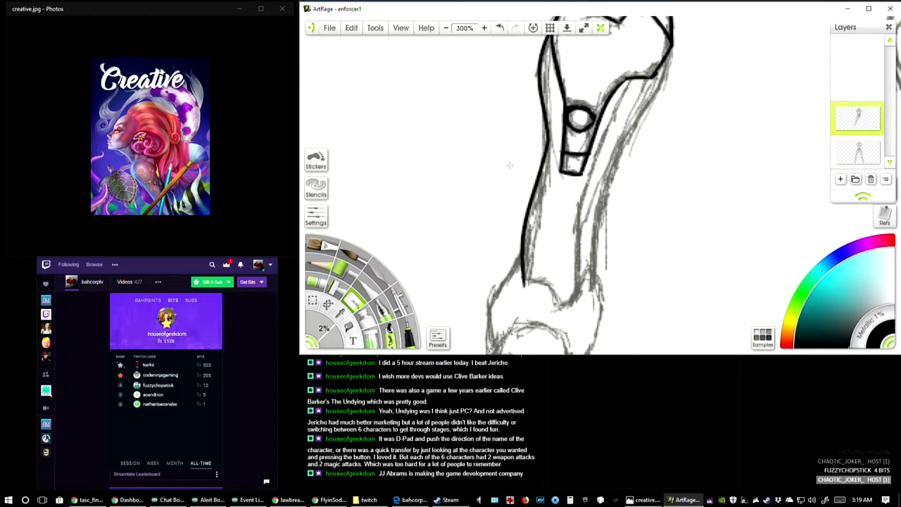
key(n)
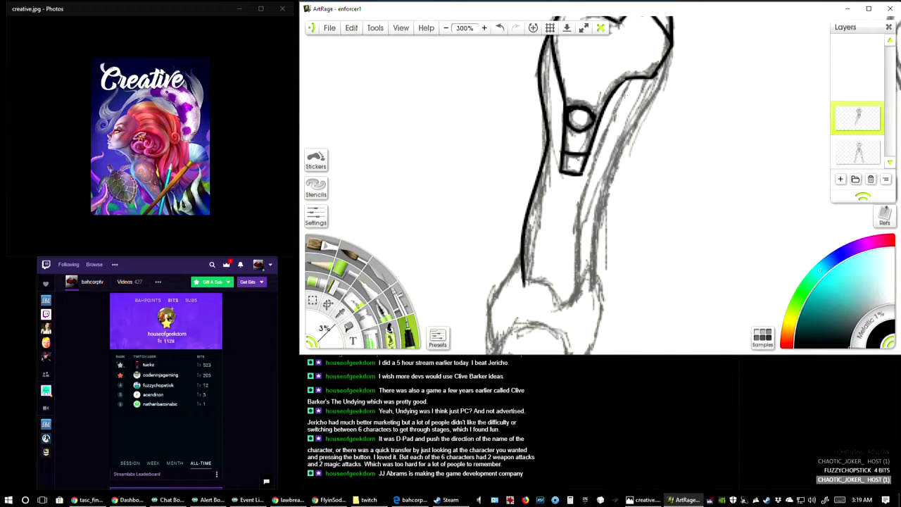
Step: Ink the long inner shin line from below the left knee to the ankle and the notched edge closing the shin plate
mouse_move(632, 78)
mouse_down()
mouse_move(578, 201)
mouse_move(578, 292)
mouse_up()
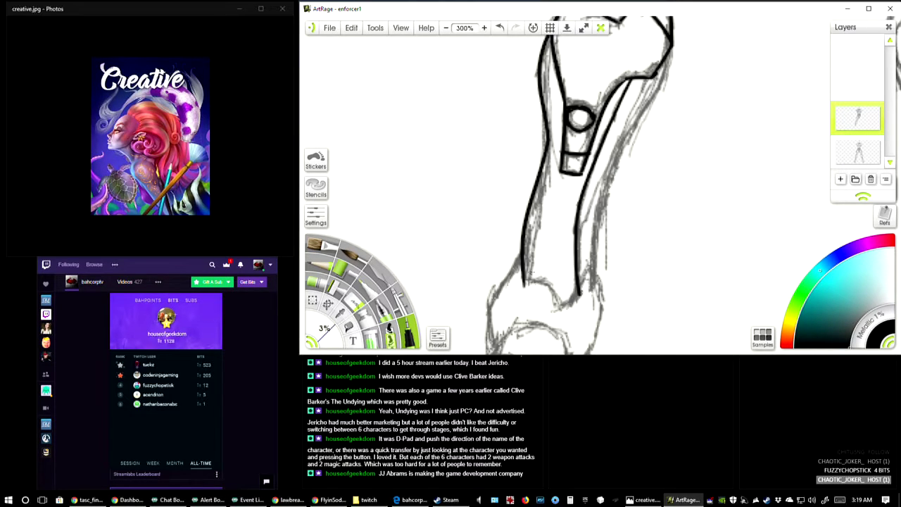
mouse_move(524, 278)
mouse_down()
mouse_move(552, 288)
mouse_move(561, 314)
mouse_up()
key(ctrl+z)
mouse_move(525, 283)
mouse_down()
mouse_move(552, 283)
mouse_move(563, 314)
mouse_up()
key(ctrl+z)
mouse_move(519, 279)
mouse_down()
mouse_move(549, 282)
mouse_move(567, 312)
mouse_move(554, 295)
mouse_move(581, 293)
mouse_move(544, 299)
mouse_move(522, 286)
mouse_up()
key(ctrl+z)
Step: Save the painting
click(329, 27)
click(354, 80)
Step: Switch to Chrome and view sub1.jpg, sub2.jpg and sub3.jpg, along with the Bahpoints leaderboard on the Twitch page
click(292, 499)
click(432, 16)
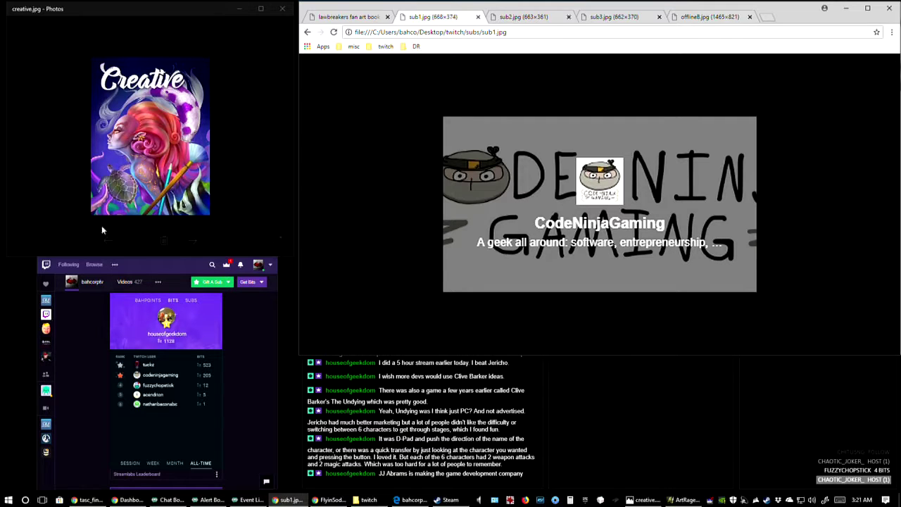
click(150, 301)
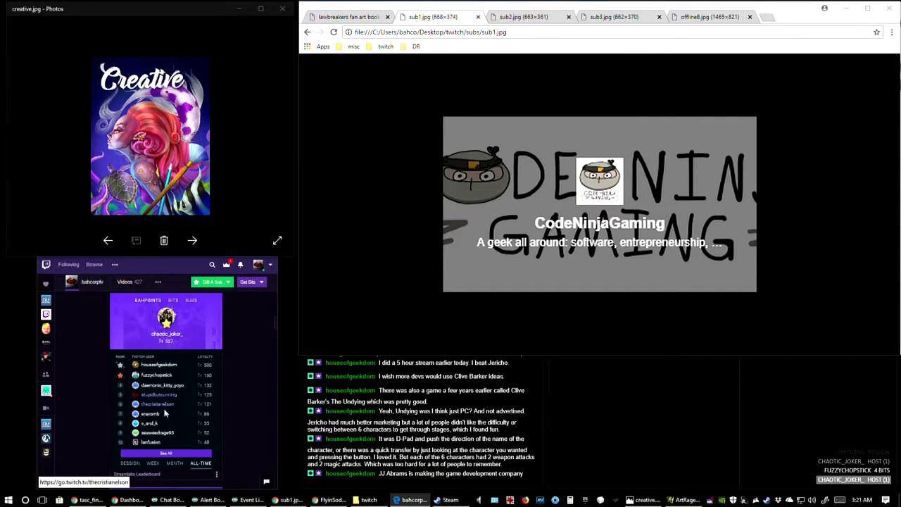
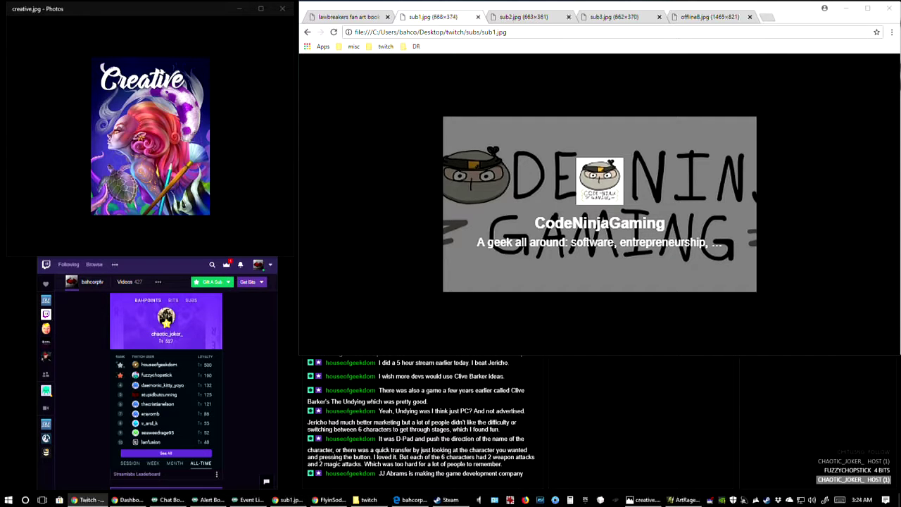
click(520, 16)
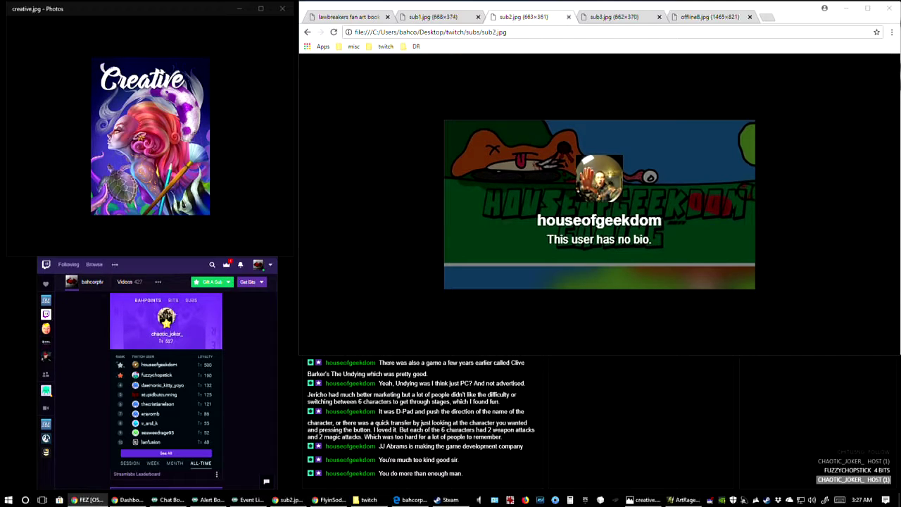
mouse_move(194, 111)
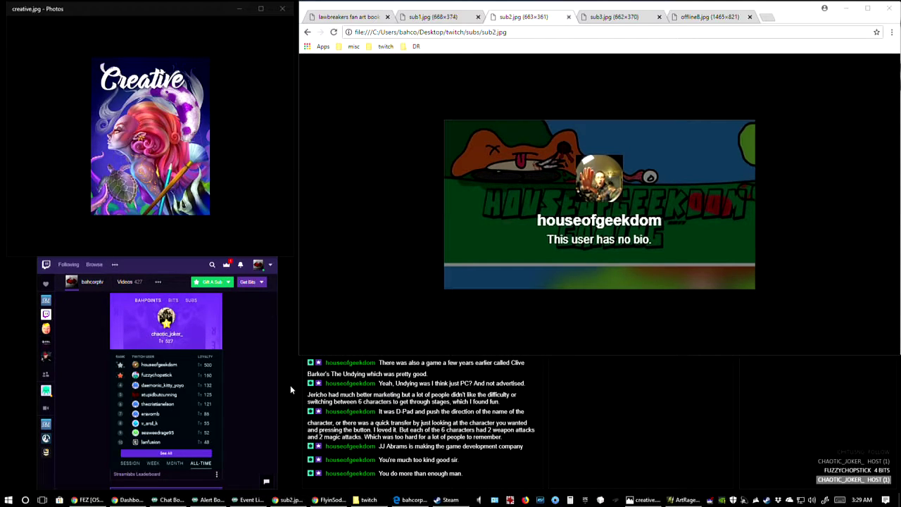
click(612, 18)
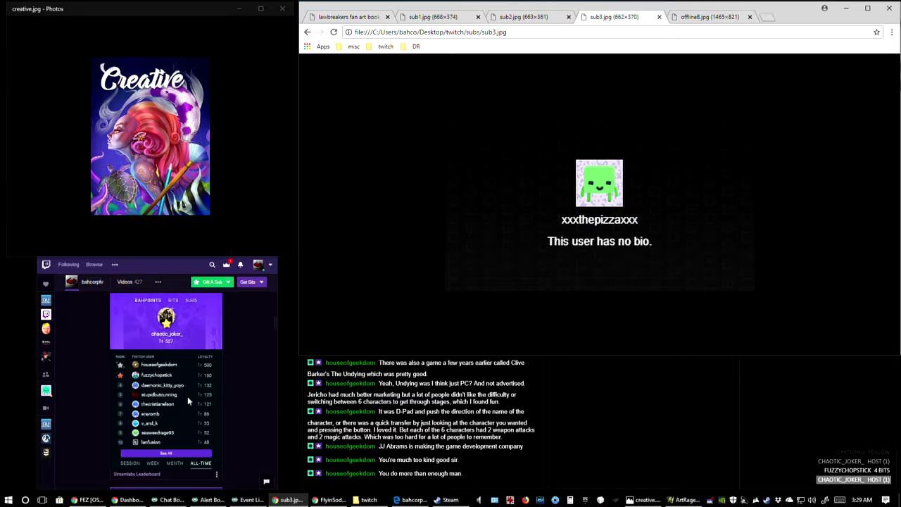
click(285, 417)
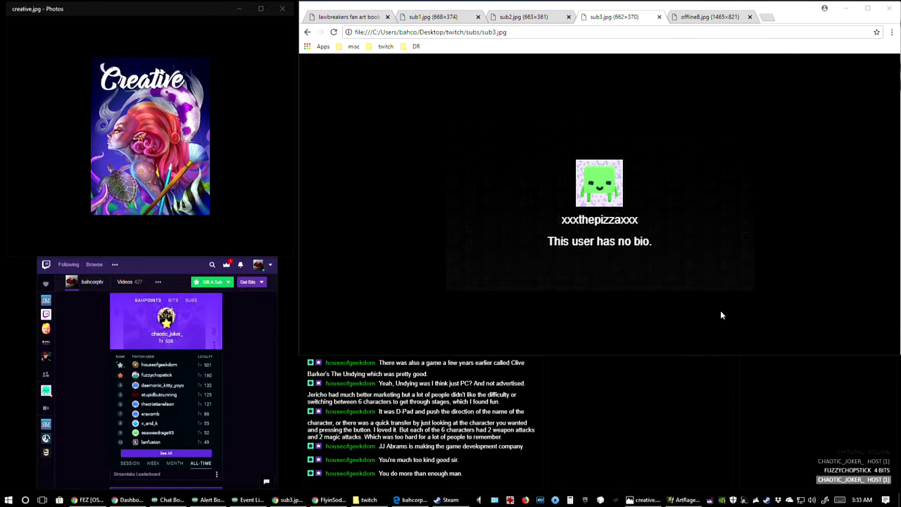
click(850, 11)
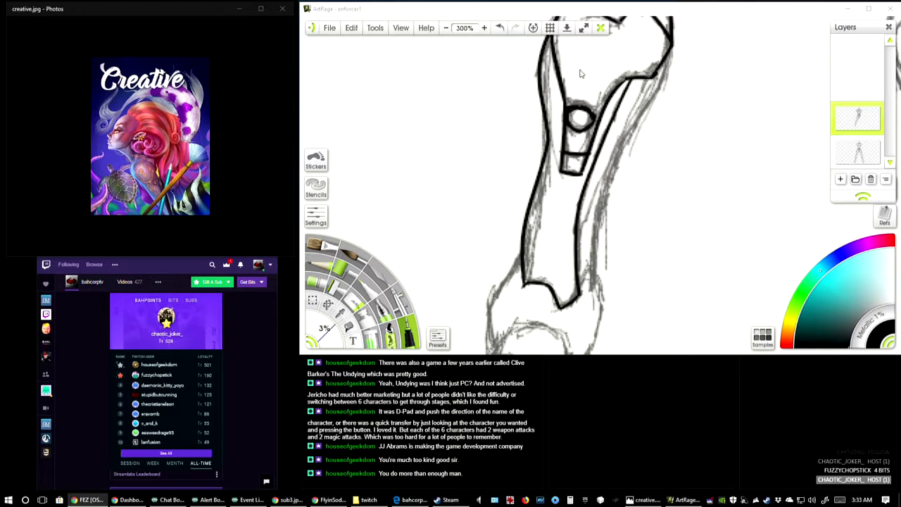
Step: Back in ArtRage, ink the outer curve of the left ankle from the lower leg down to the foot
click(653, 168)
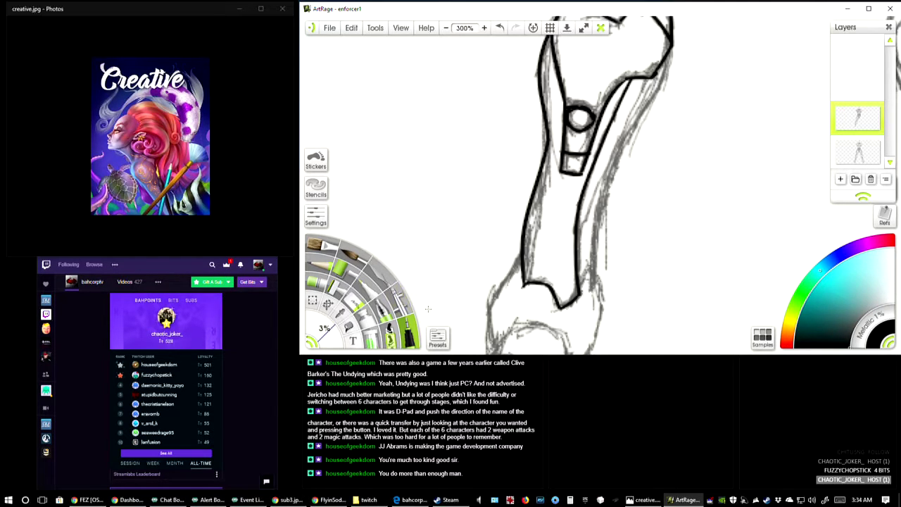
drag(500, 219, 493, 162)
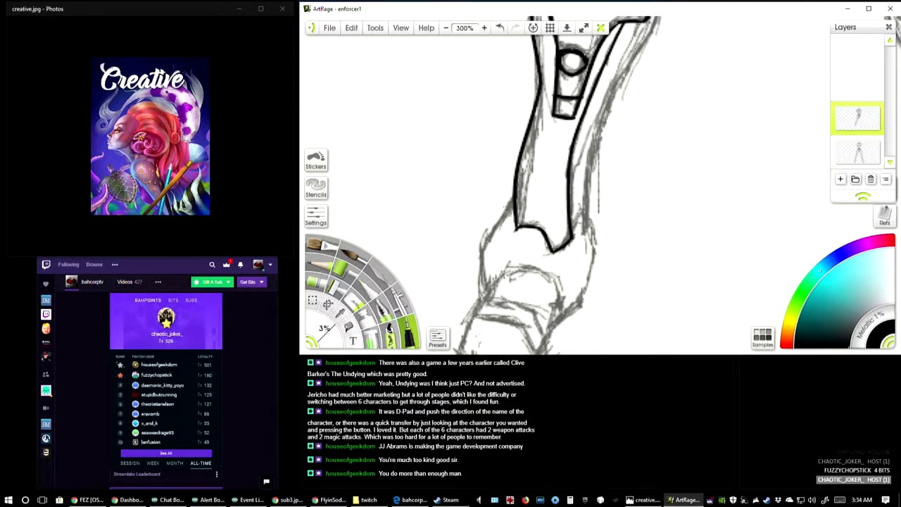
mouse_move(515, 191)
mouse_down()
mouse_move(473, 253)
mouse_move(474, 312)
mouse_up()
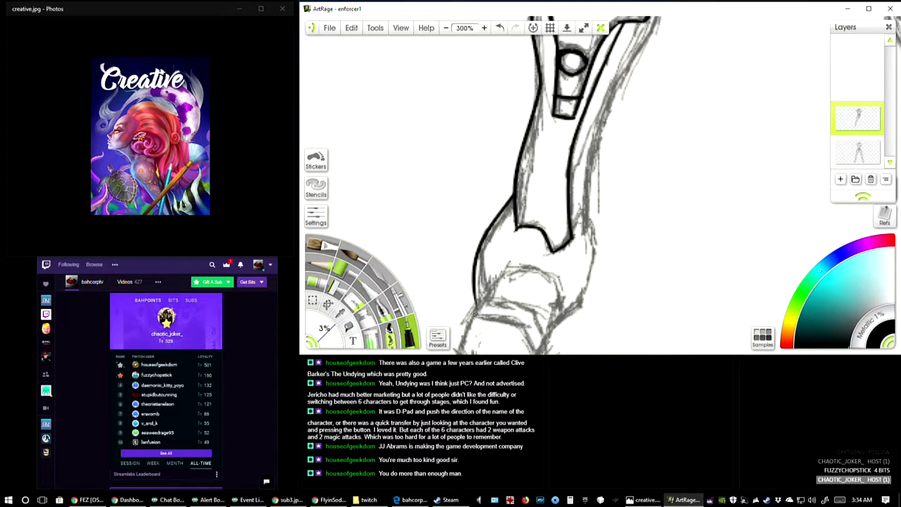
Step: Try to ink the inner contour of the left leg from the knee down to the ankle in one long stroke
mouse_move(585, 214)
mouse_down()
mouse_move(550, 222)
mouse_move(556, 258)
mouse_up()
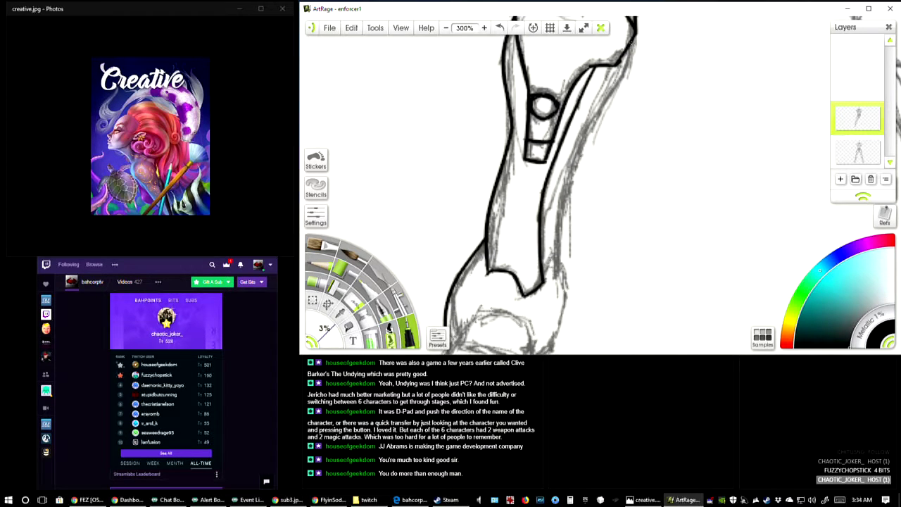
mouse_move(632, 43)
mouse_down()
mouse_move(554, 189)
mouse_move(546, 243)
mouse_move(560, 290)
mouse_up()
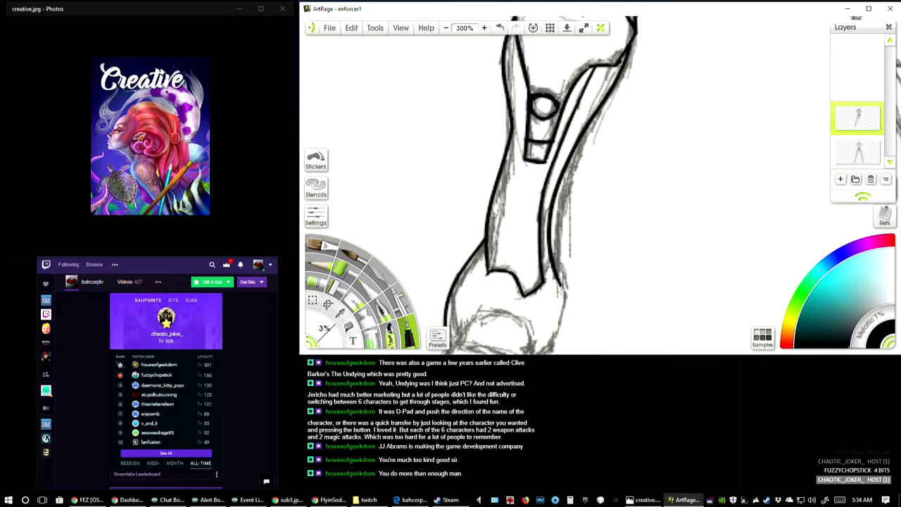
key(ctrl+z)
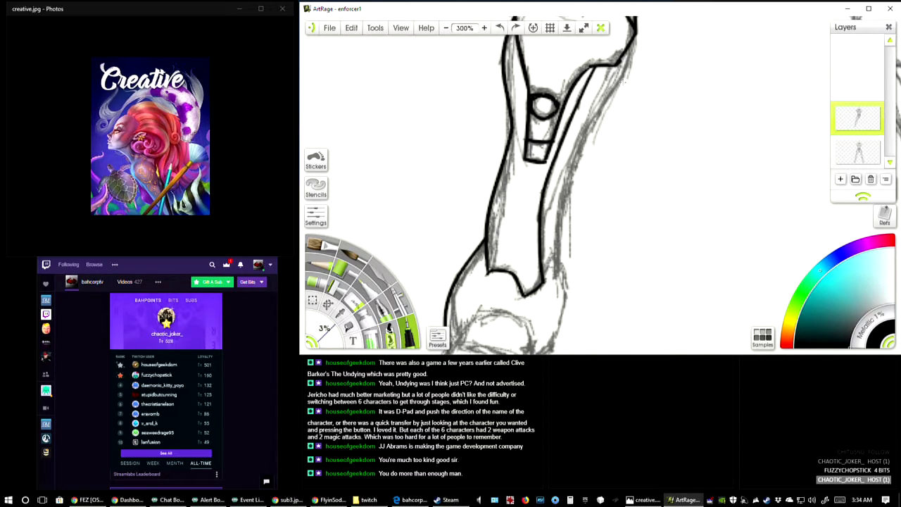
mouse_move(628, 42)
mouse_down()
mouse_move(556, 191)
mouse_move(553, 299)
mouse_up()
key(ctrl+z)
mouse_move(630, 42)
mouse_down()
mouse_move(561, 190)
mouse_move(551, 245)
mouse_move(557, 327)
mouse_move(534, 352)
mouse_move(548, 307)
mouse_up()
drag(610, 134, 617, 95)
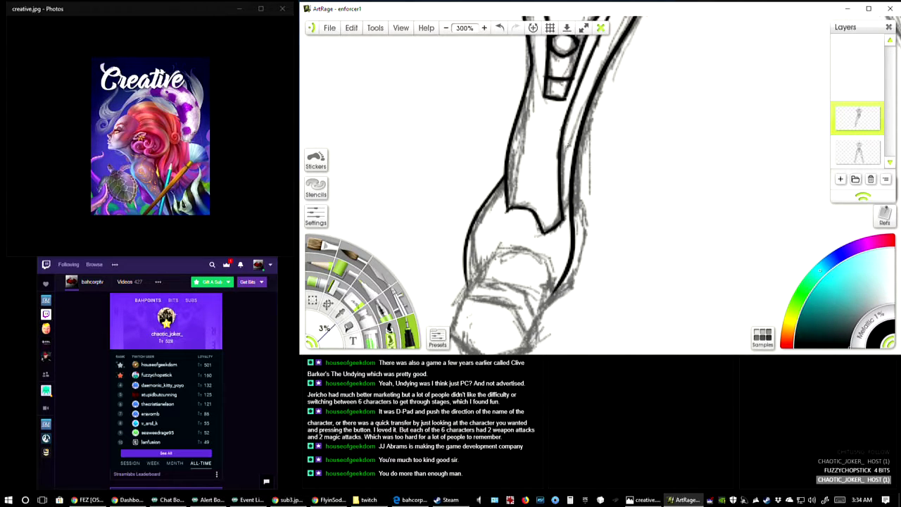
key(ctrl+z)
Step: Ink the inner curve of the left ankle and the long inner calf contour joining it to the knee
mouse_move(549, 310)
mouse_down()
mouse_move(540, 312)
mouse_move(584, 265)
mouse_move(590, 223)
mouse_move(577, 190)
mouse_up()
drag(622, 150, 533, 195)
mouse_move(524, 277)
mouse_down()
mouse_move(535, 192)
mouse_move(593, 55)
mouse_up()
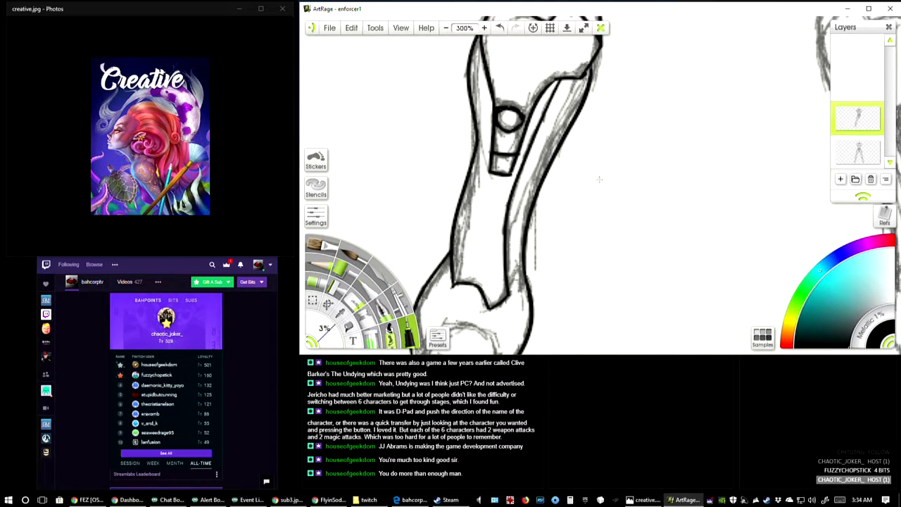
Step: Ink the outline of the left foot with a rounded top, angled sides and a blunt pointed toe
drag(599, 180, 635, 75)
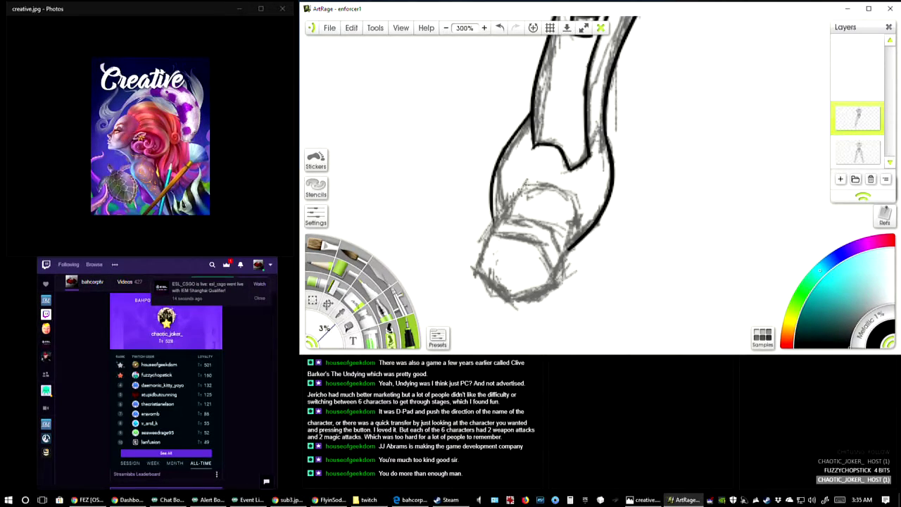
mouse_move(527, 183)
mouse_down()
mouse_move(497, 207)
mouse_move(475, 262)
mouse_move(475, 277)
mouse_move(514, 301)
mouse_up()
key(ctrl+z)
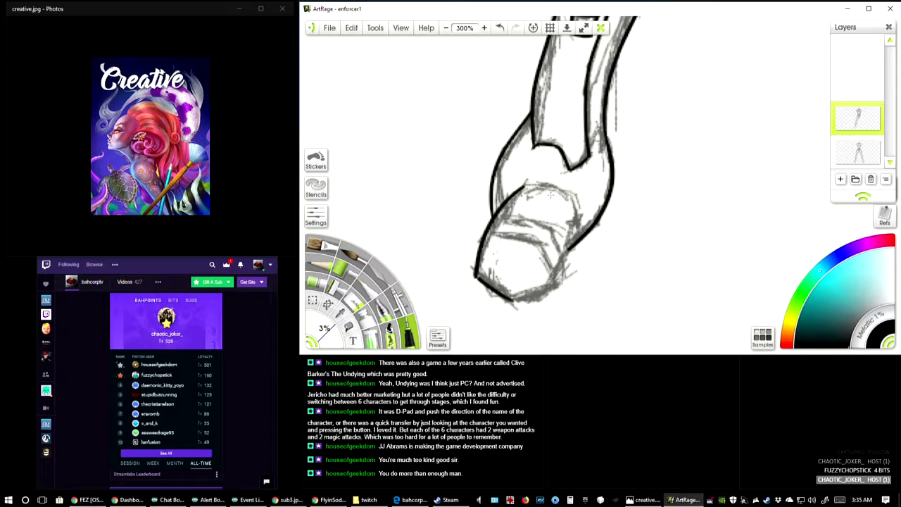
mouse_move(525, 184)
mouse_down()
mouse_move(576, 201)
mouse_move(578, 243)
mouse_up()
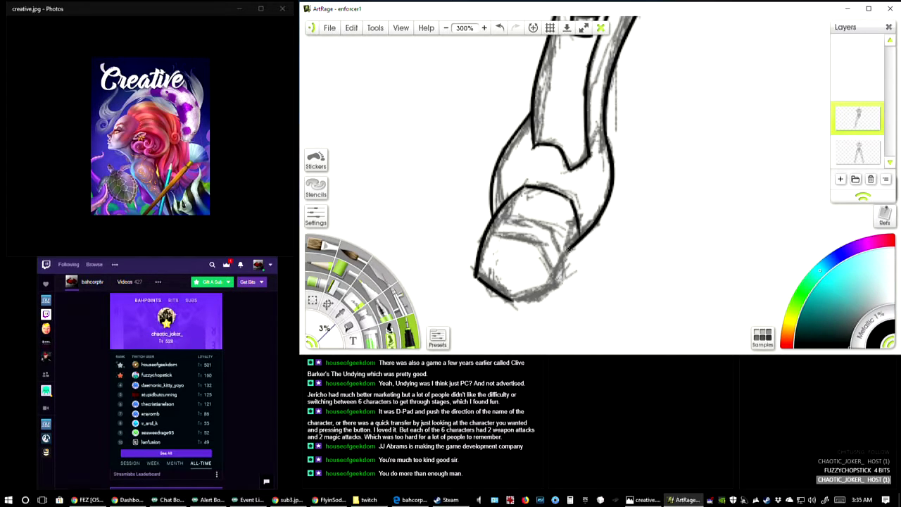
mouse_move(572, 248)
mouse_down()
mouse_move(548, 285)
mouse_move(517, 303)
mouse_move(555, 282)
mouse_up()
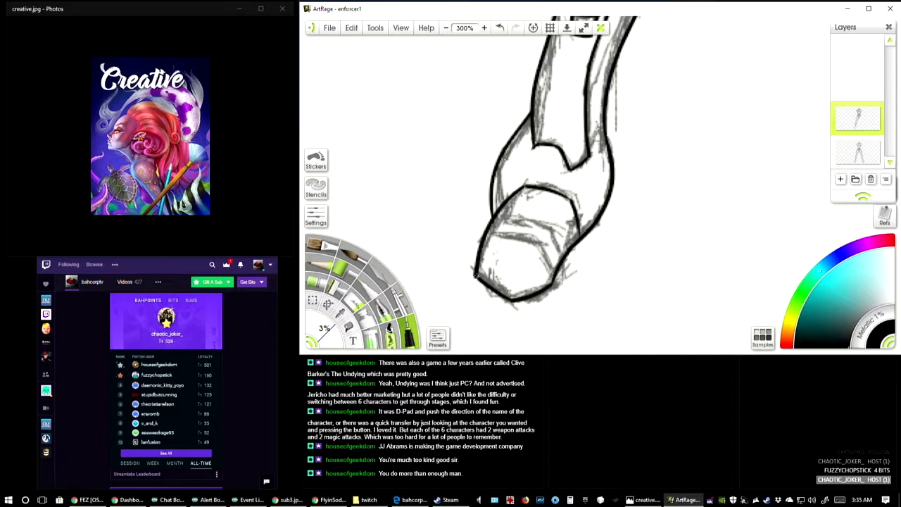
drag(476, 273, 482, 284)
Step: Ink two curved bands across the left foot to separate the toe cap from the upper part
mouse_move(486, 231)
mouse_down()
mouse_move(536, 252)
mouse_move(552, 272)
mouse_up()
key(ctrl+z)
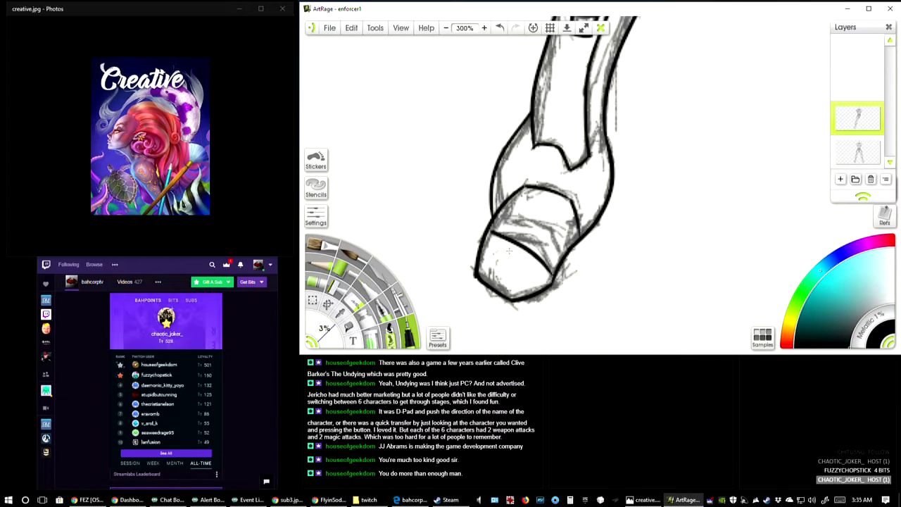
key(ctrl+z)
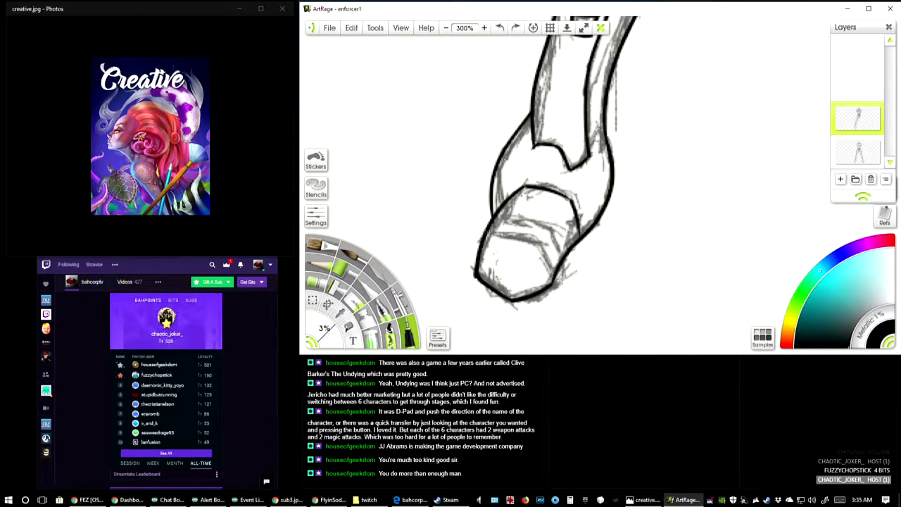
mouse_move(486, 231)
mouse_down()
mouse_move(539, 246)
mouse_move(555, 280)
mouse_up()
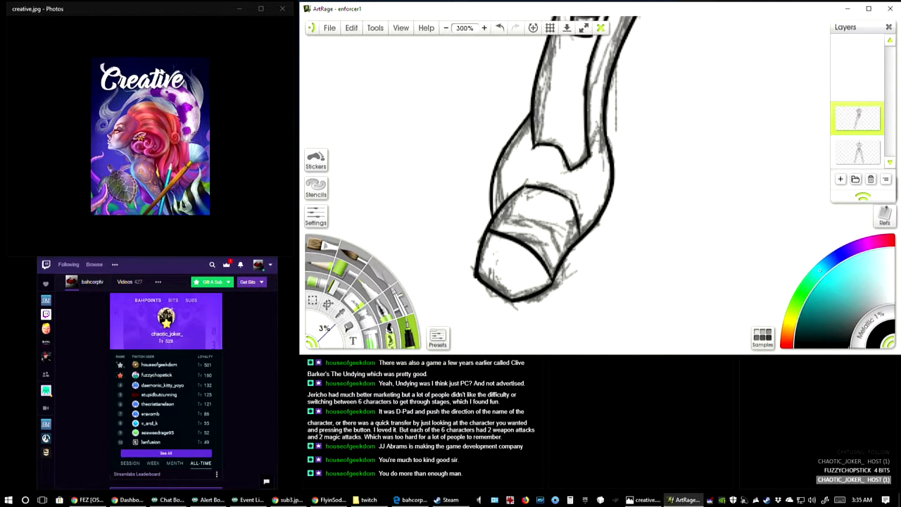
mouse_move(492, 214)
mouse_down()
mouse_move(547, 226)
mouse_move(567, 255)
mouse_up()
drag(539, 225, 553, 240)
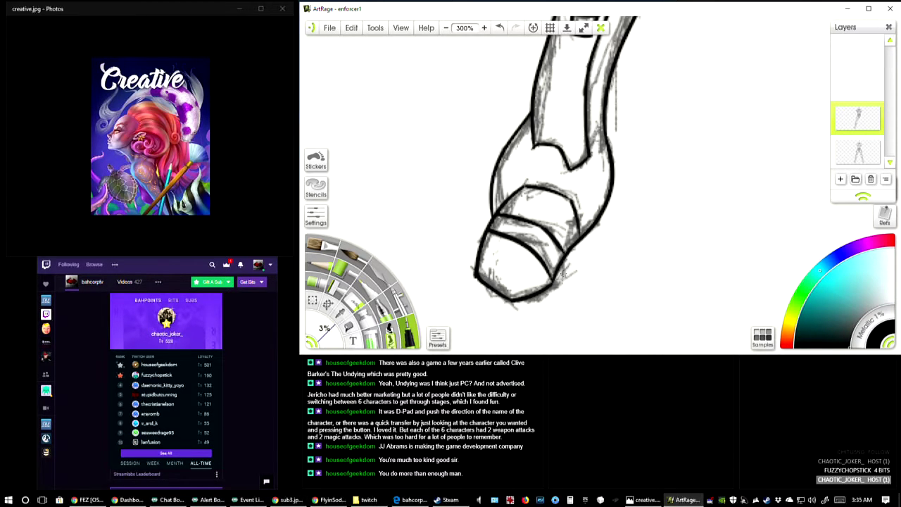
drag(573, 98, 548, 296)
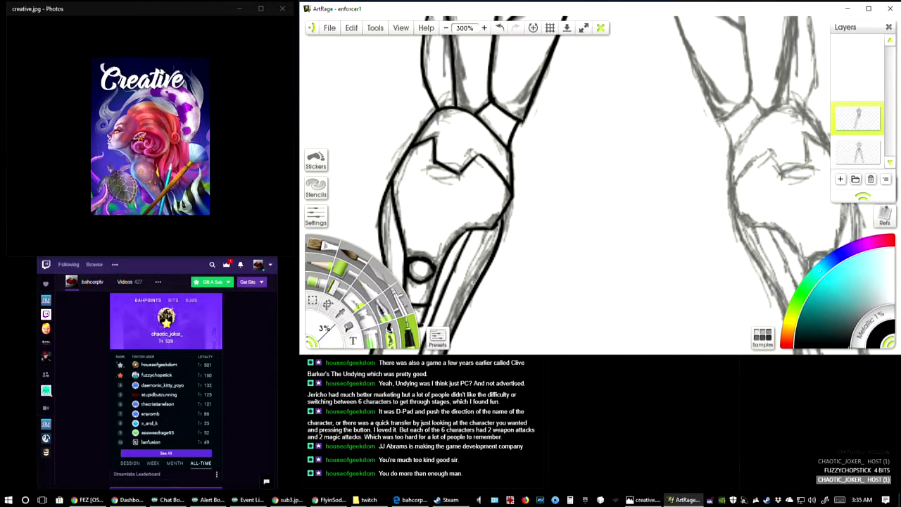
Step: Ink a small round dot in the centre of each of the two shaded strap ends flanking the central waist plate
drag(563, 211, 541, 168)
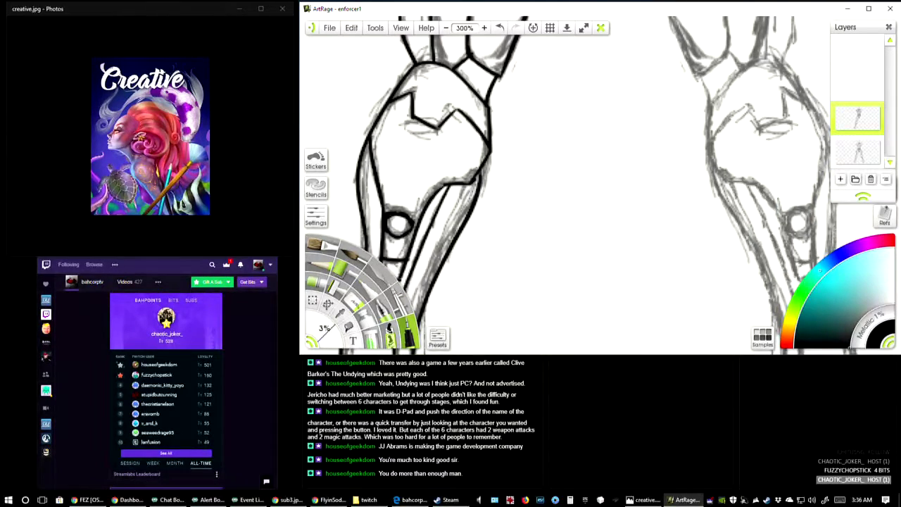
drag(580, 89, 570, 331)
mouse_move(534, 183)
mouse_down()
mouse_move(527, 240)
mouse_move(445, 323)
mouse_up()
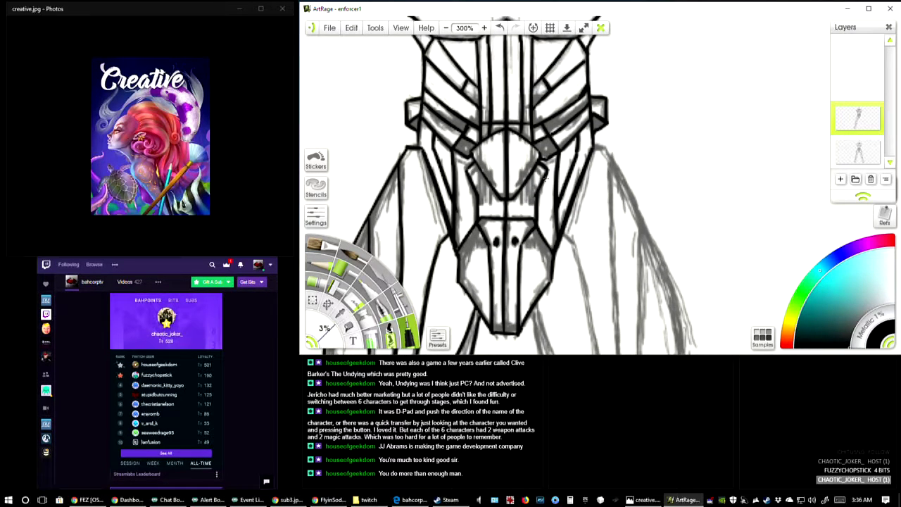
drag(544, 178, 544, 187)
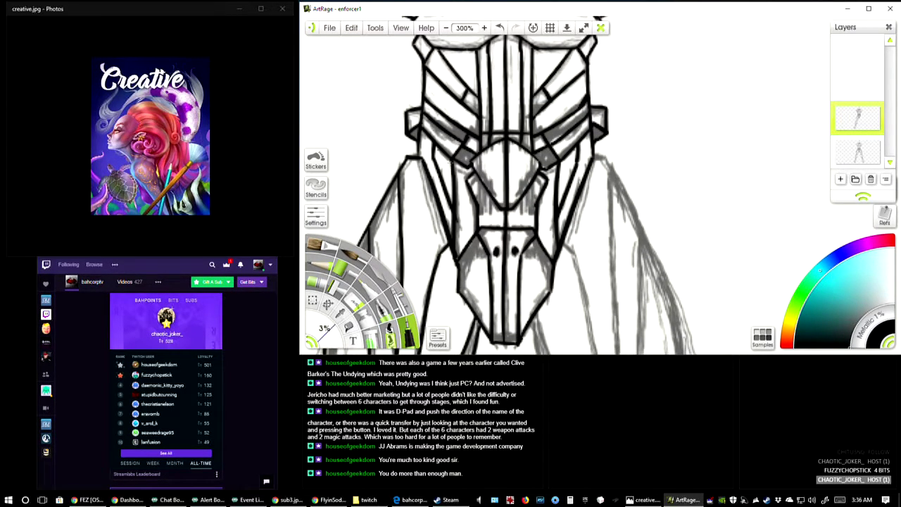
click(484, 27)
click(484, 27)
drag(476, 182, 603, 218)
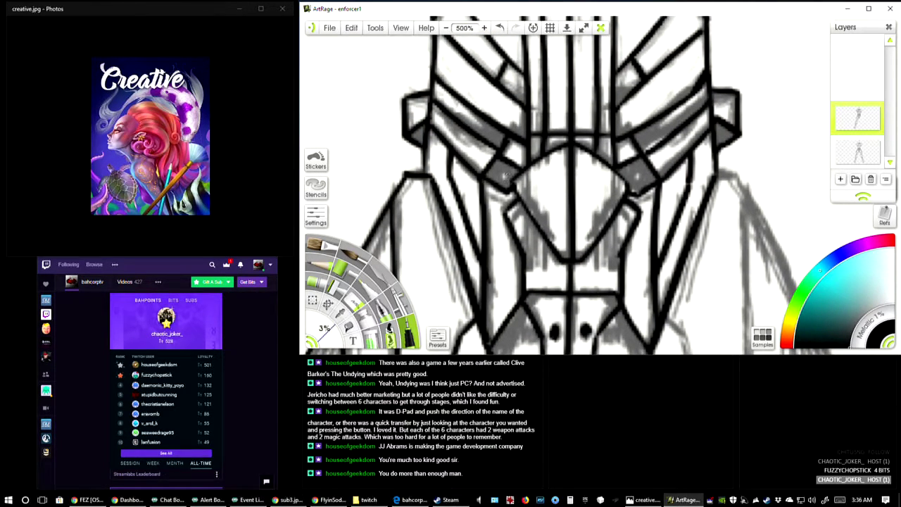
mouse_move(504, 171)
mouse_down()
mouse_move(499, 182)
mouse_move(515, 181)
mouse_up()
drag(638, 175, 640, 184)
Step: Review the inked figure from the waist up to the head and back down to the uninked thigh on the opposite side
drag(562, 87, 553, 209)
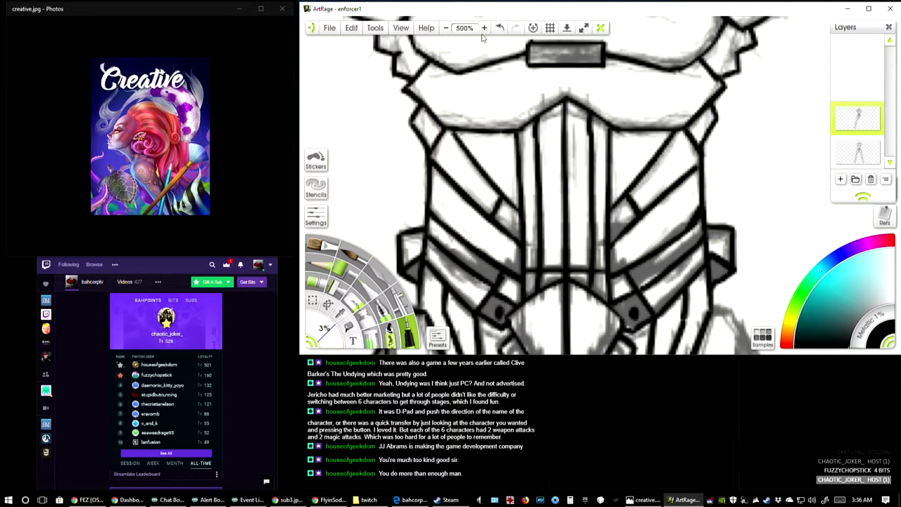
click(445, 27)
click(445, 27)
drag(462, 41, 587, 225)
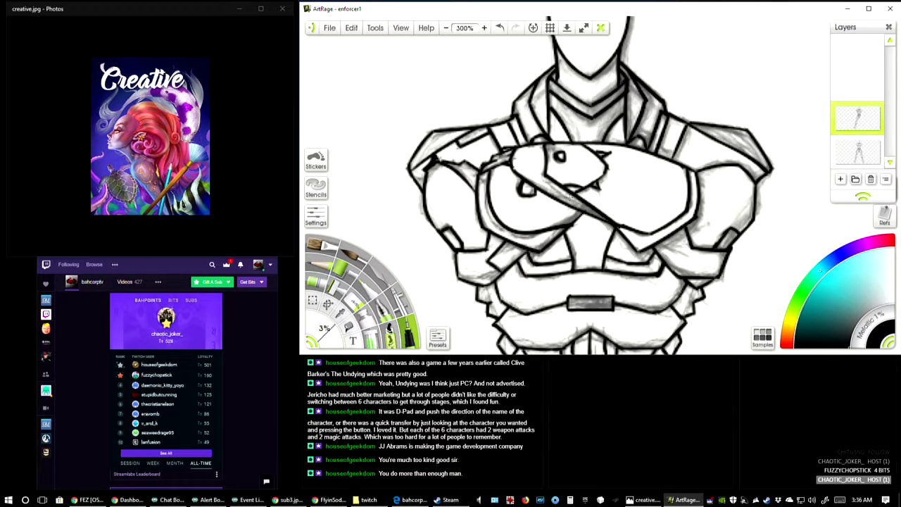
scroll(681, 169, up, 3)
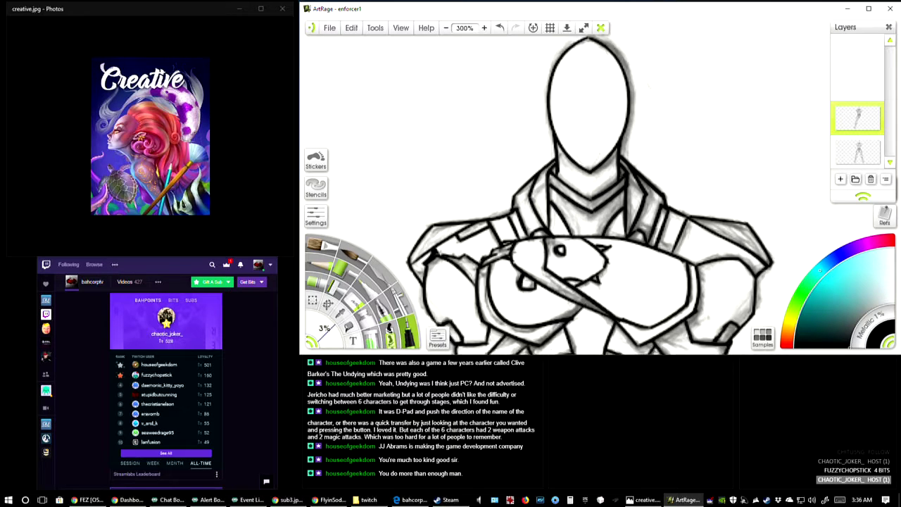
scroll(662, 204, down, 7)
scroll(653, 221, down, 4)
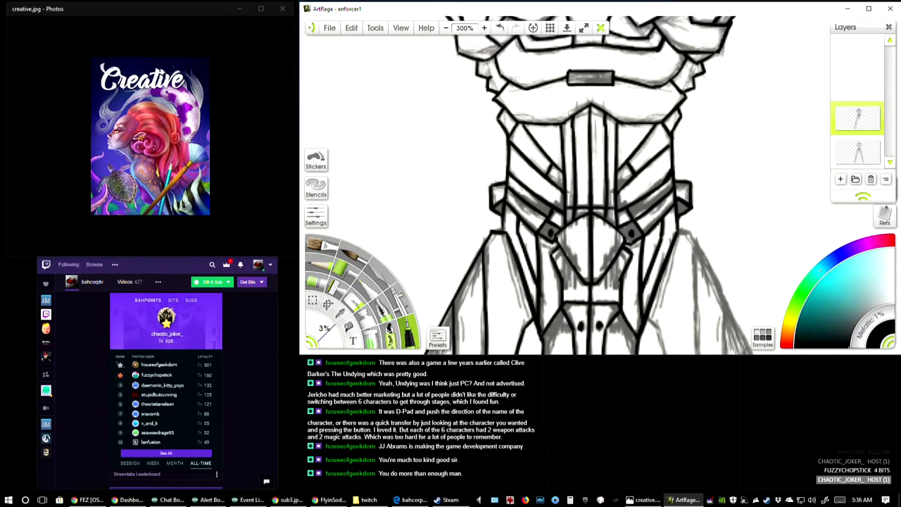
scroll(653, 221, down, 3)
scroll(656, 220, down, 3)
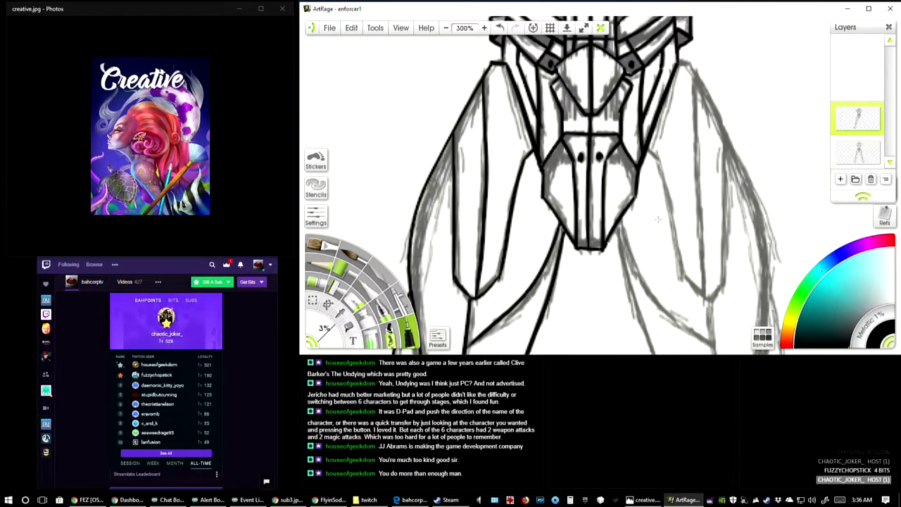
scroll(661, 218, down, 3)
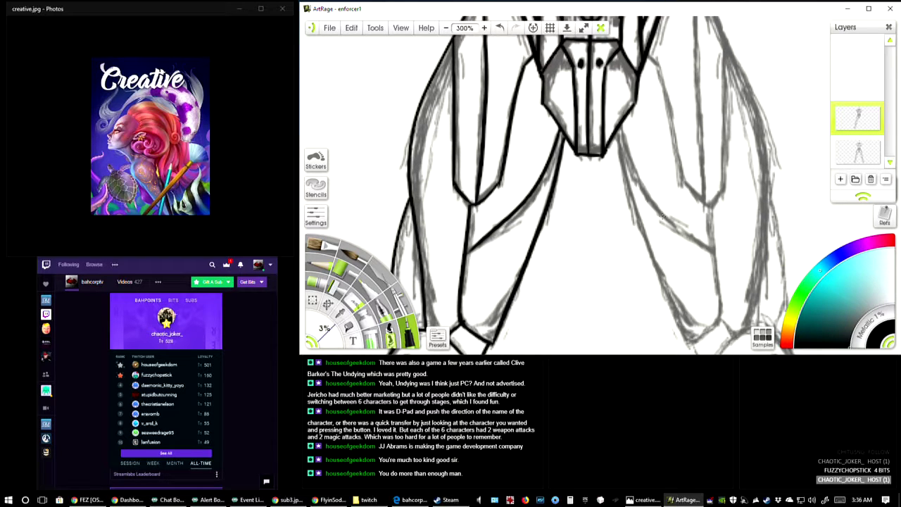
scroll(662, 216, up, 3)
scroll(674, 176, right, 6)
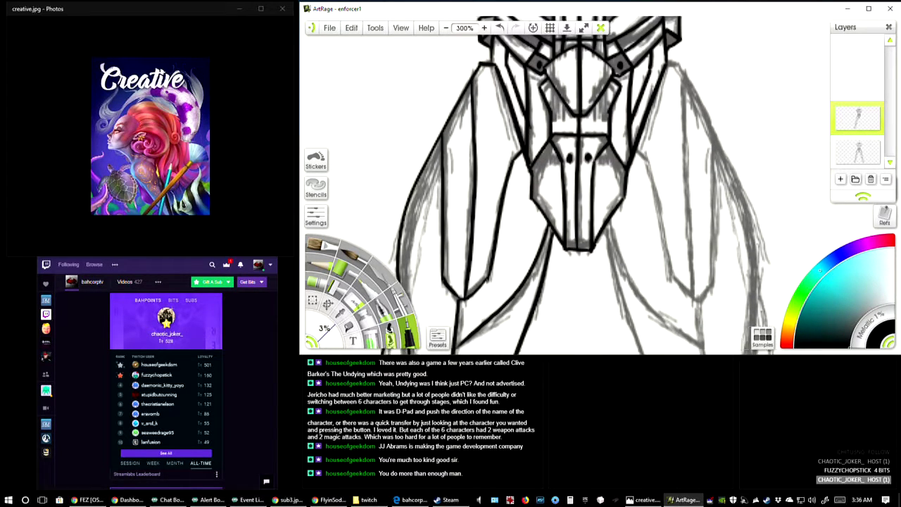
scroll(611, 178, left, 2)
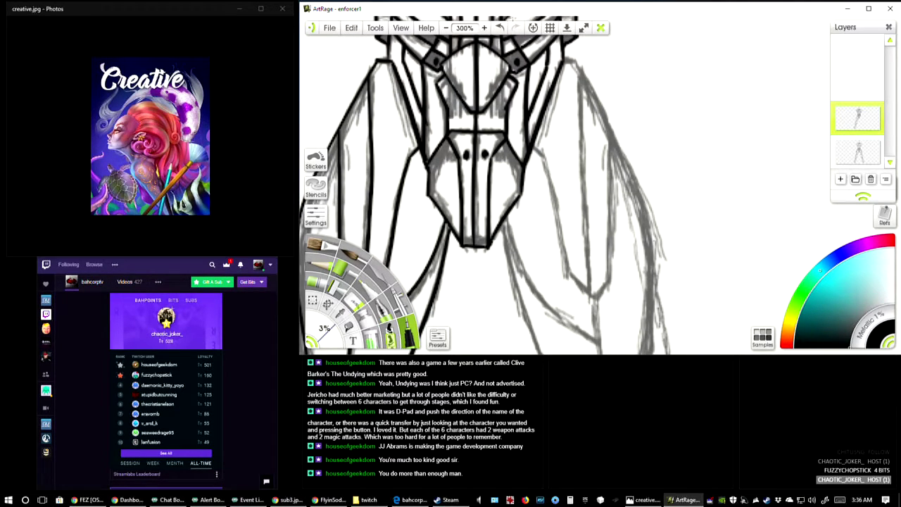
click(484, 28)
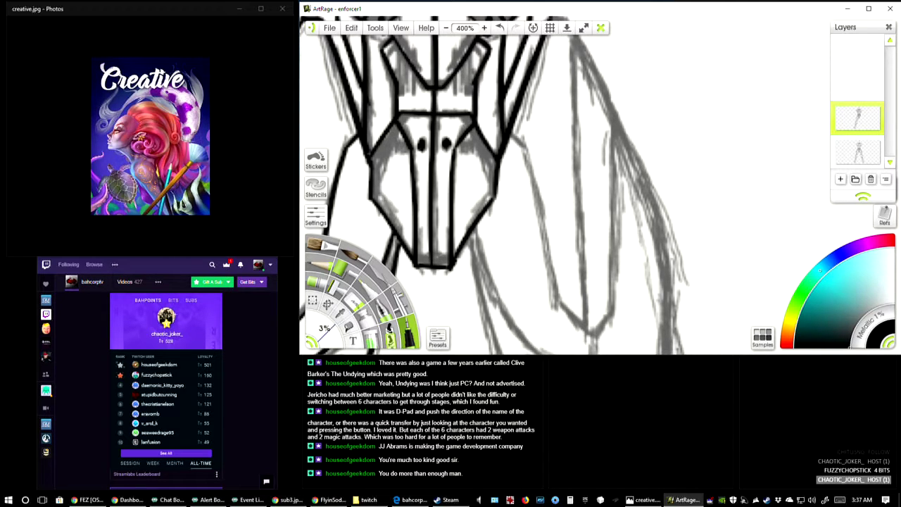
Step: Switch to the Chrome window with the sub images and open bahcorp.net in a new tab
key(alt+Tab)
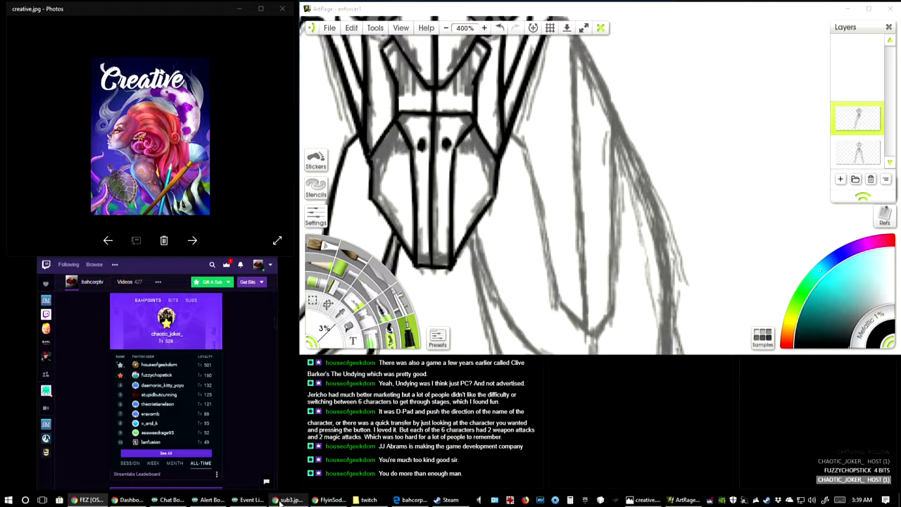
mouse_move(278, 502)
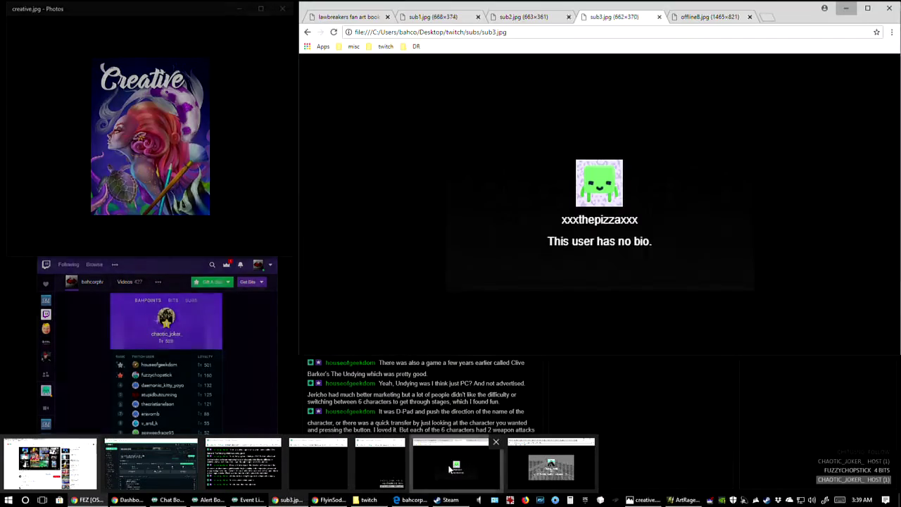
click(429, 462)
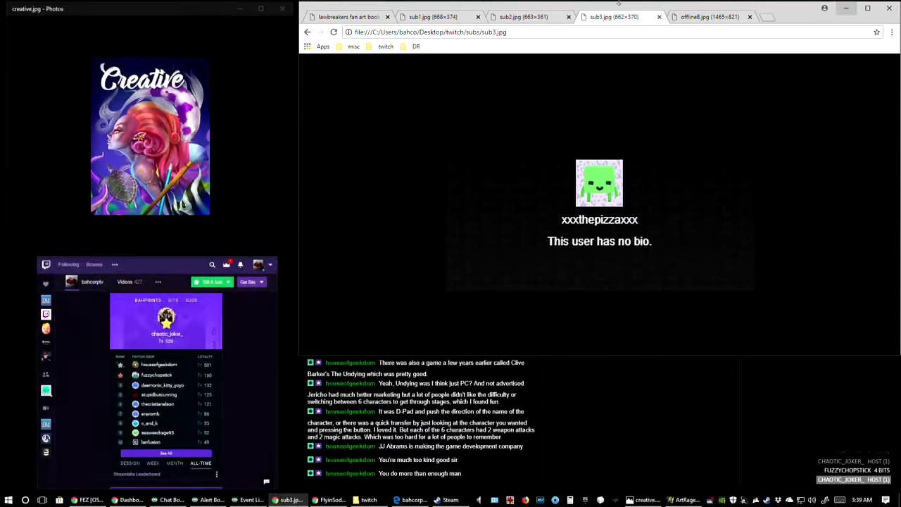
click(767, 16)
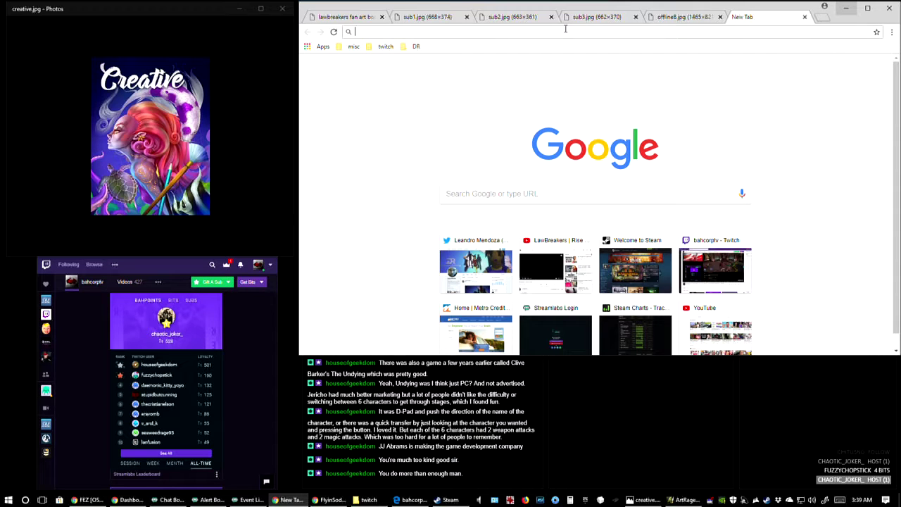
click(565, 29)
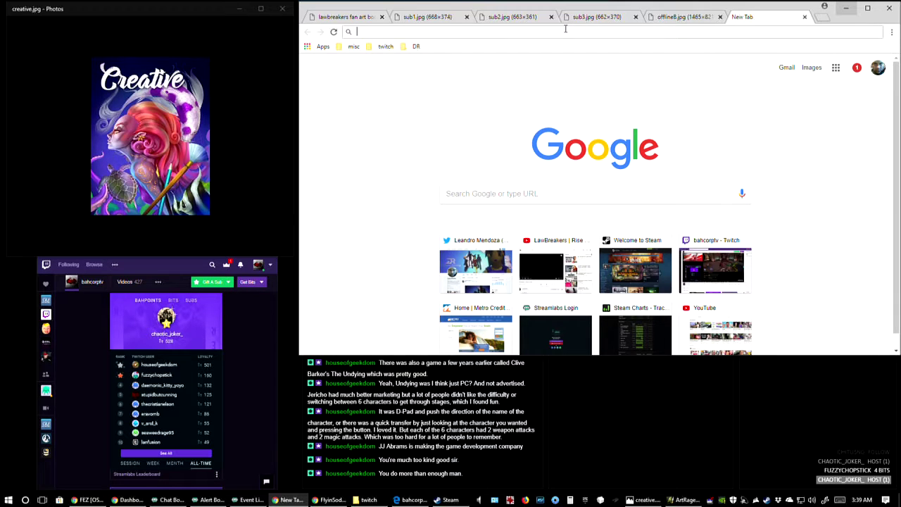
text(bahcorp.net)
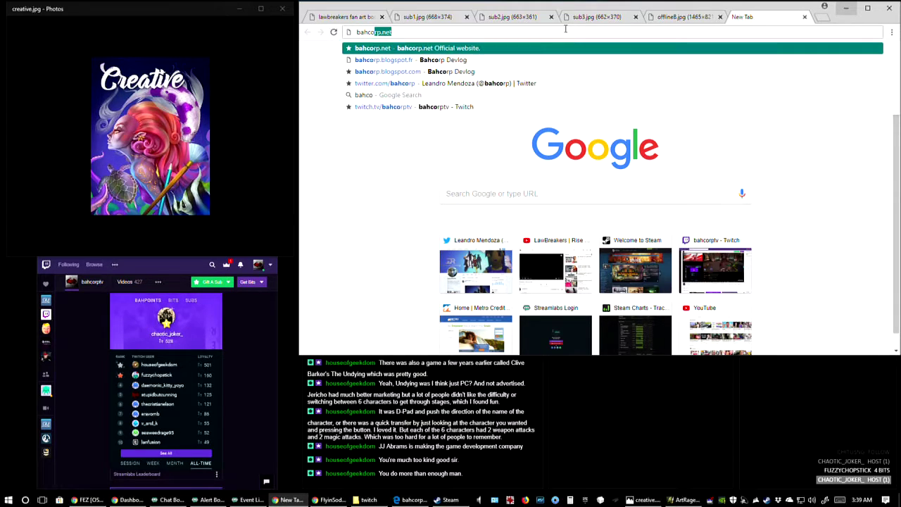
key(Return)
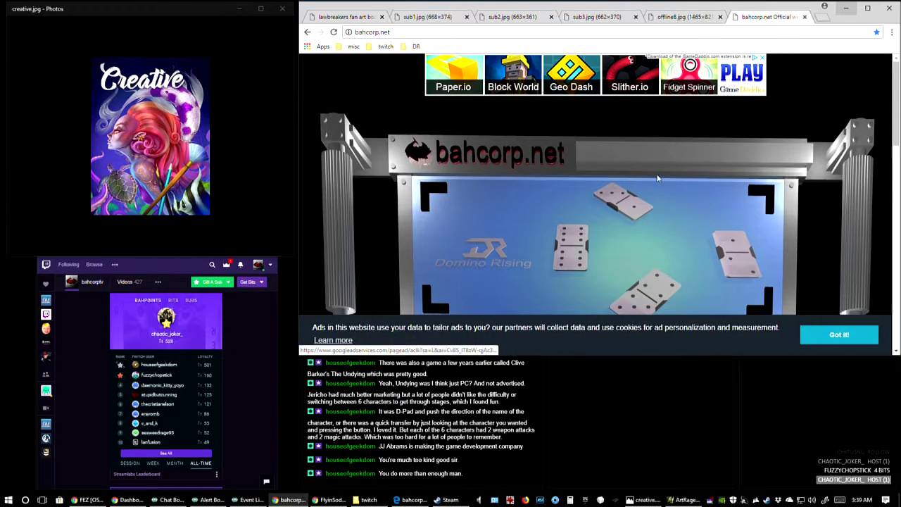
Step: Look through the bahcorp.net home page, from the Domino Rising section down to the Nicanhor and Intruders sections and back
scroll(636, 182, down, 1)
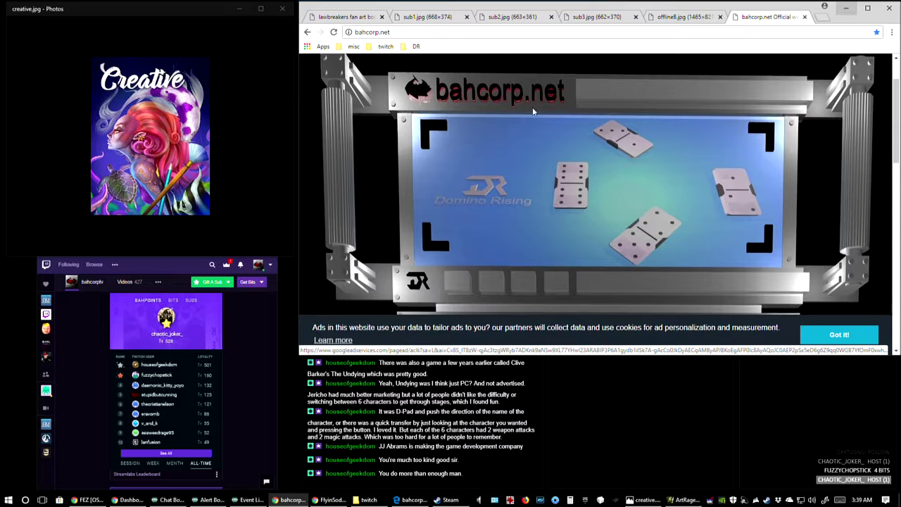
scroll(498, 172, up, 1)
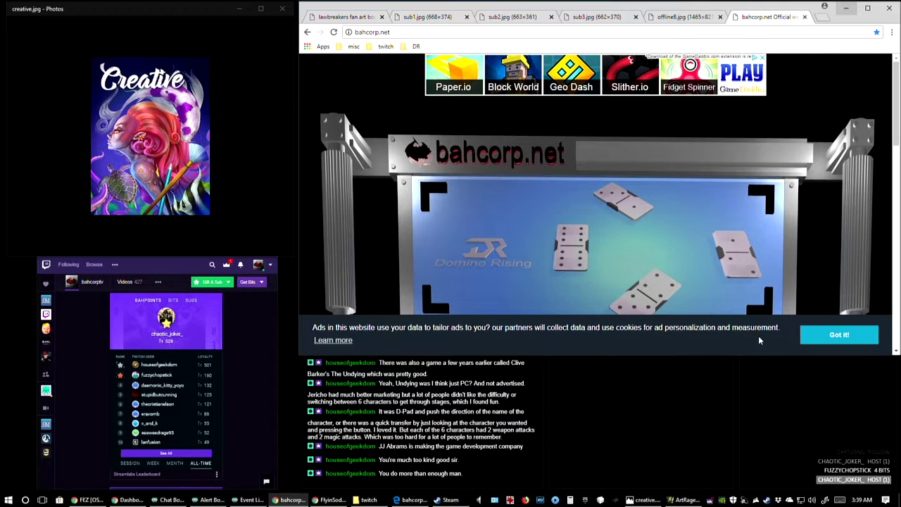
scroll(632, 224, down, 1)
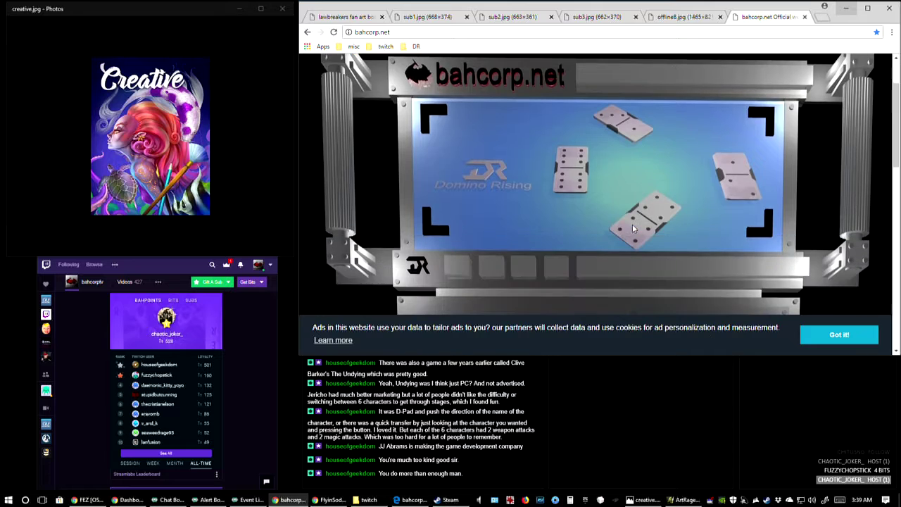
scroll(619, 224, down, 1)
scroll(596, 215, up, 2)
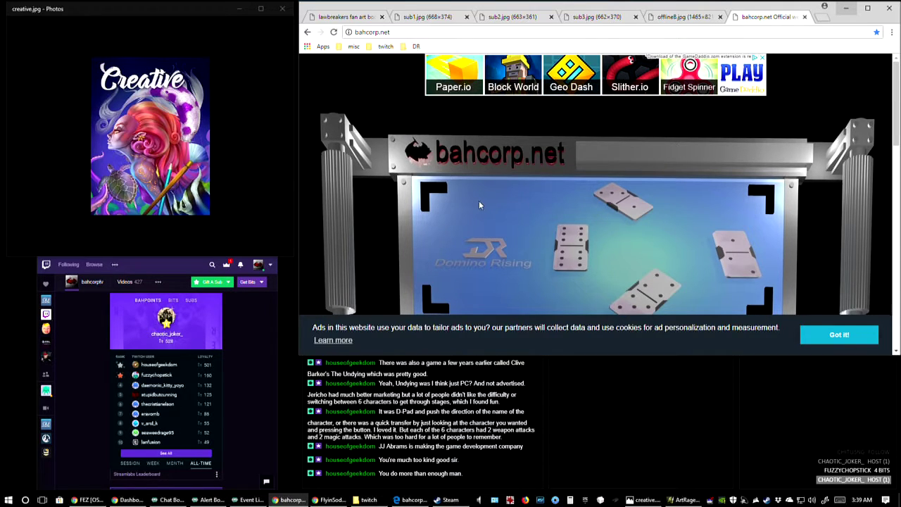
scroll(479, 200, down, 5)
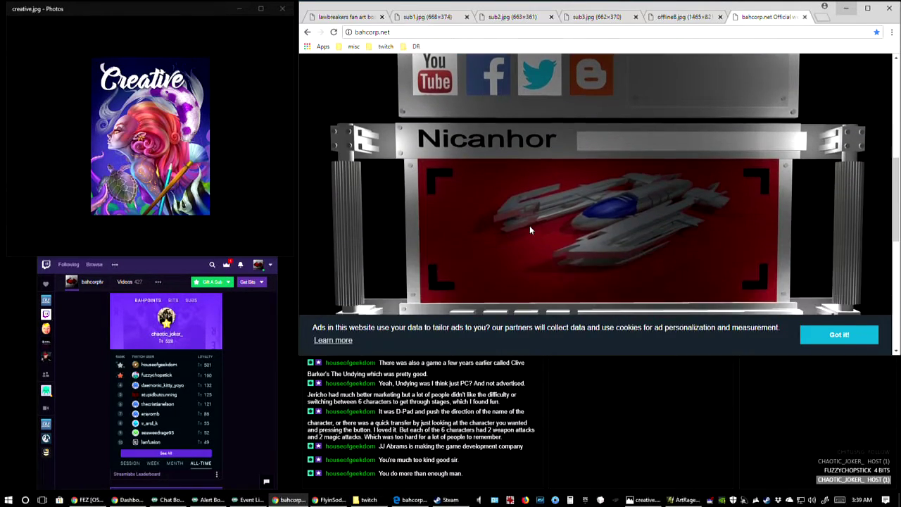
scroll(529, 229, down, 6)
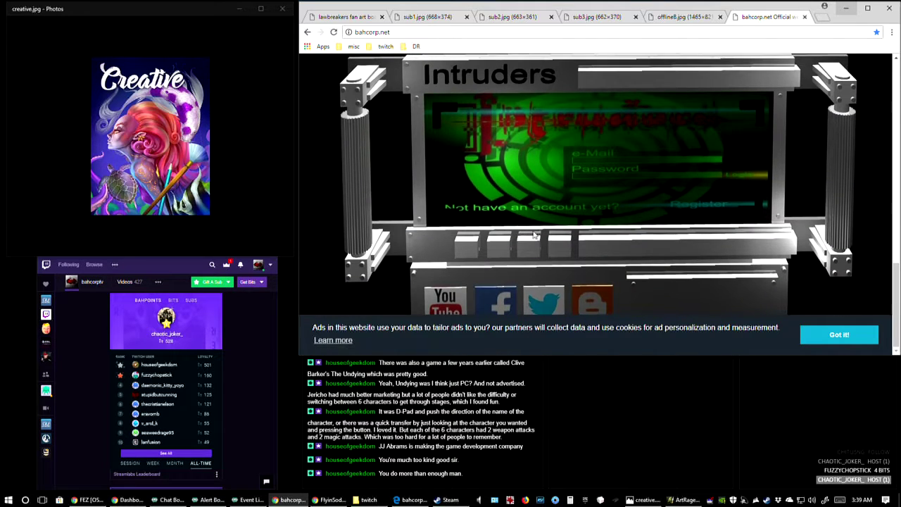
scroll(615, 267, up, 1)
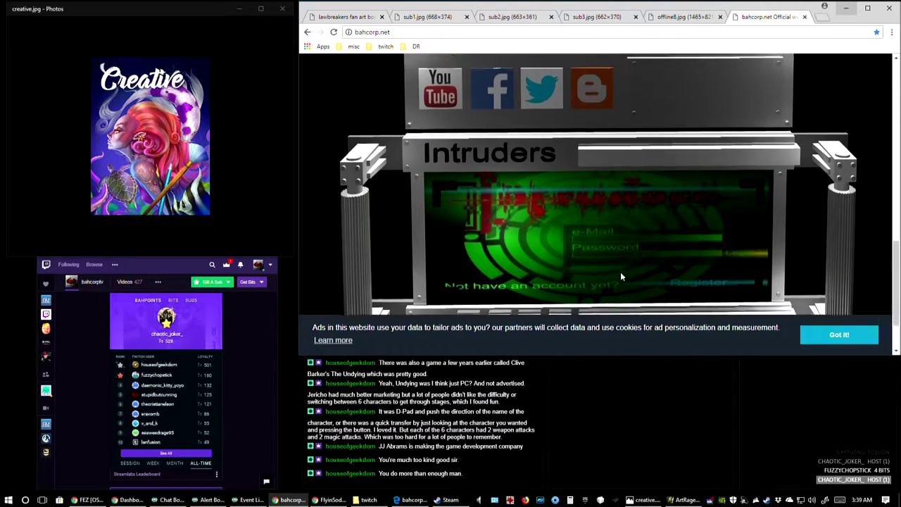
scroll(658, 267, up, 9)
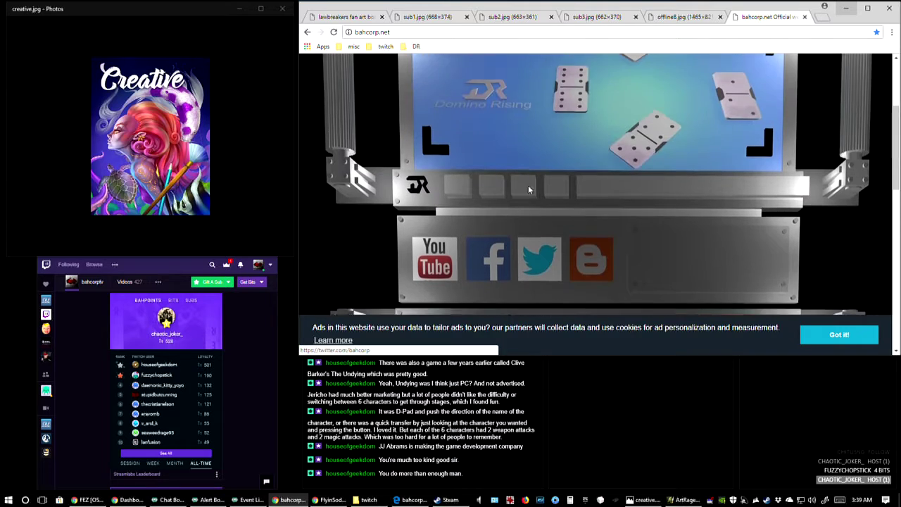
Step: Open the Blogger devlog linked under the Domino Rising section and look through its list of development update posts
scroll(563, 211, down, 1)
click(590, 182)
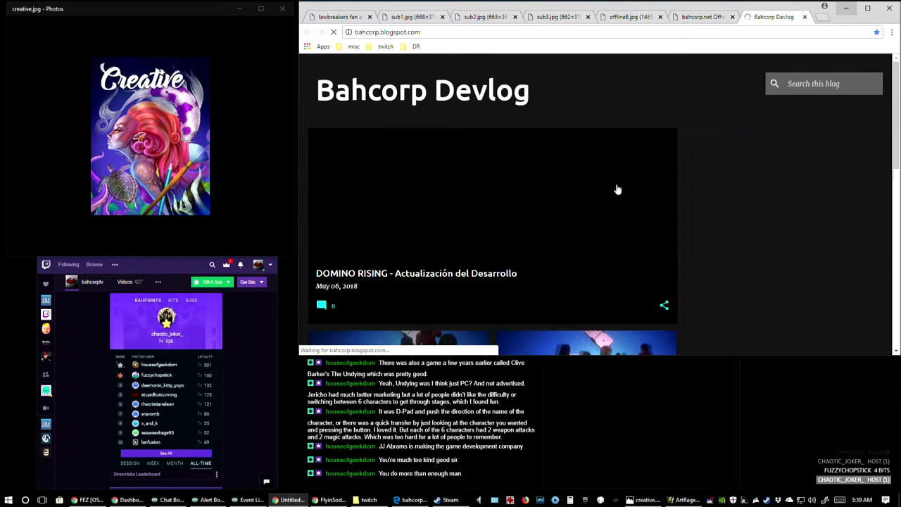
scroll(535, 176, down, 1)
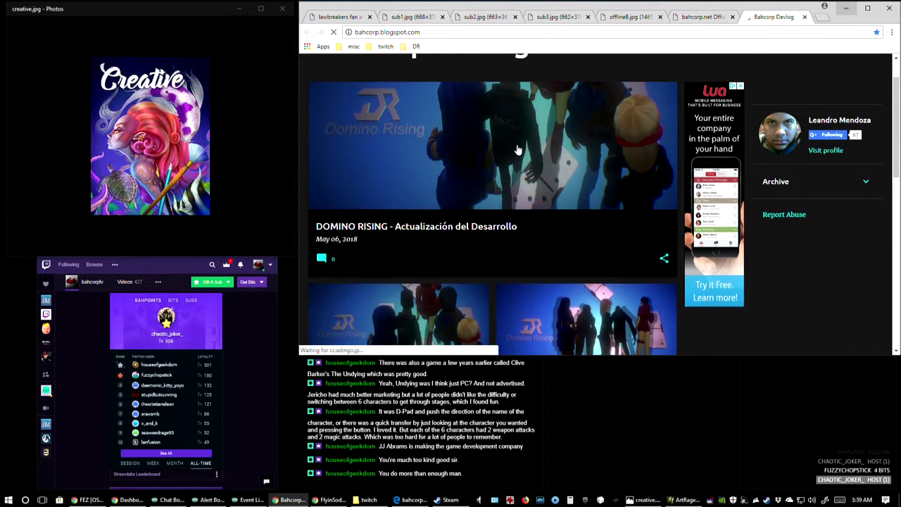
scroll(518, 150, up, 1)
scroll(526, 150, down, 2)
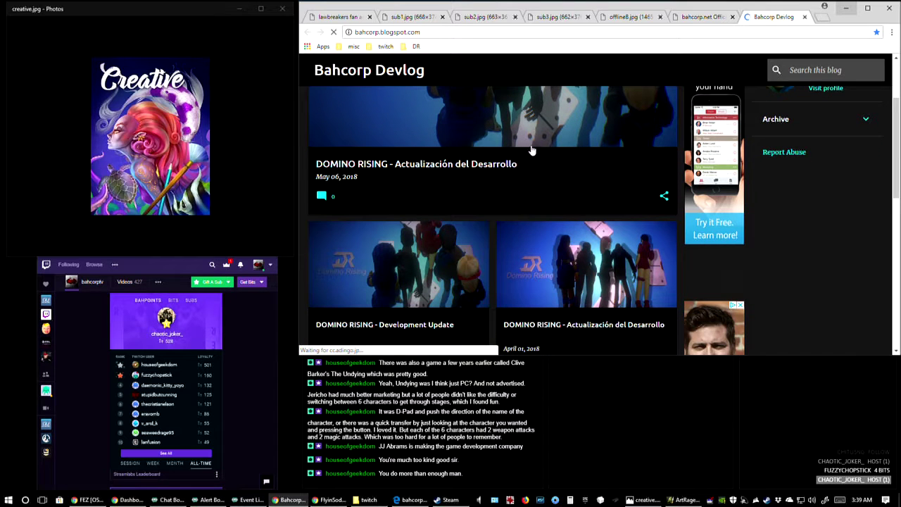
scroll(542, 176, down, 3)
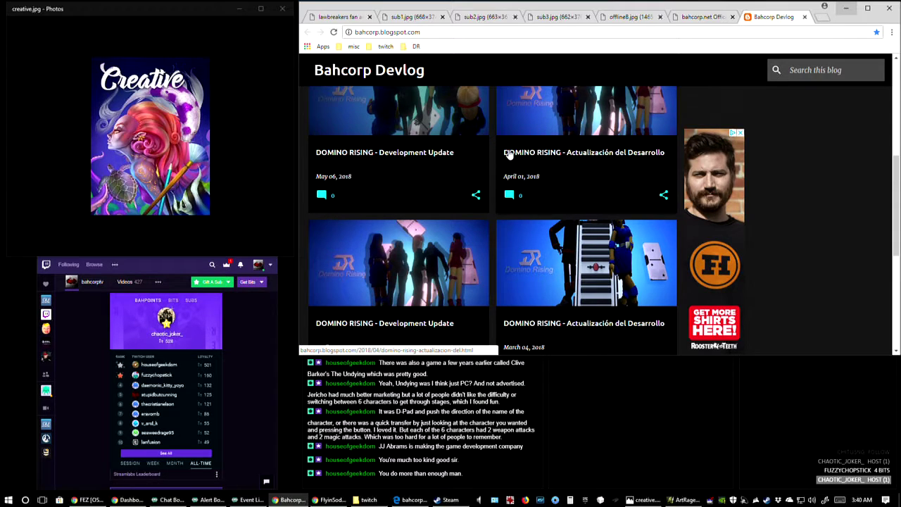
scroll(509, 157, down, 3)
scroll(507, 157, down, 1)
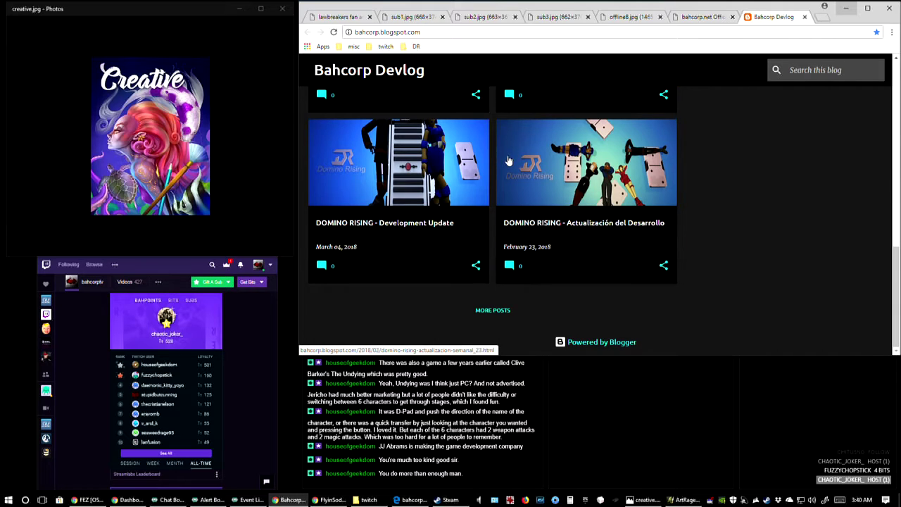
scroll(568, 252, up, 1)
scroll(577, 231, up, 2)
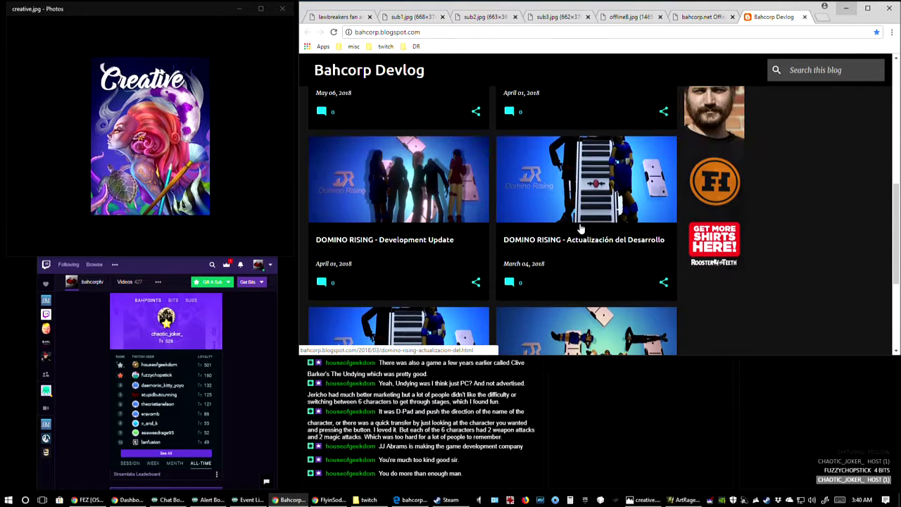
scroll(580, 229, down, 3)
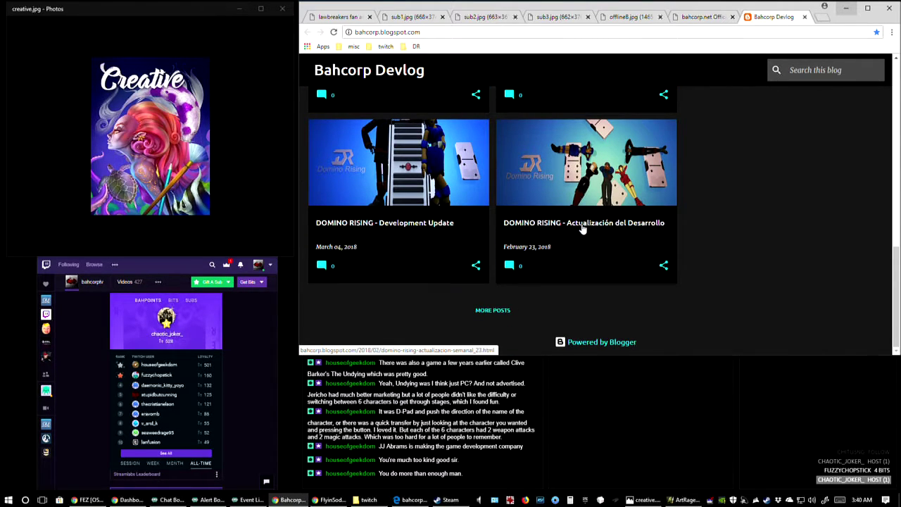
Step: Examine the Bahcorp Devlog home page, from the newest Domino Rising update to the oldest listed post
scroll(556, 248, up, 3)
scroll(568, 245, up, 4)
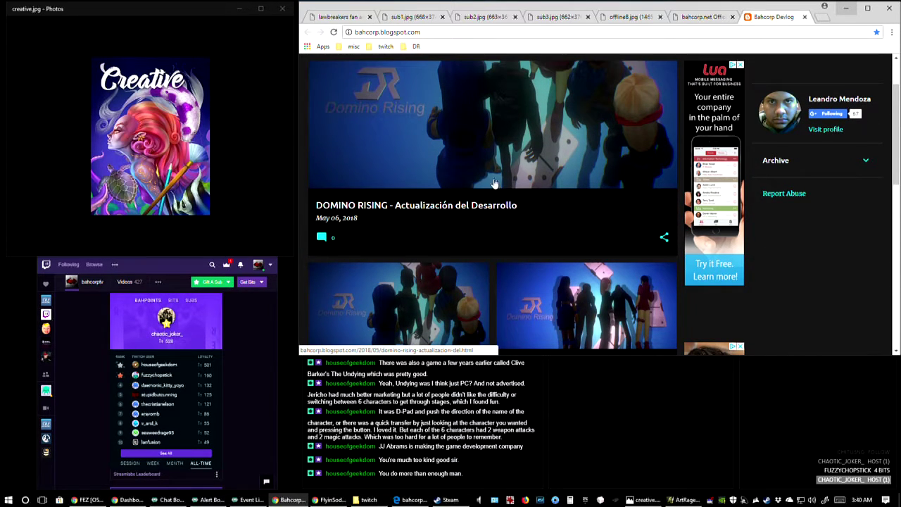
scroll(481, 194, up, 1)
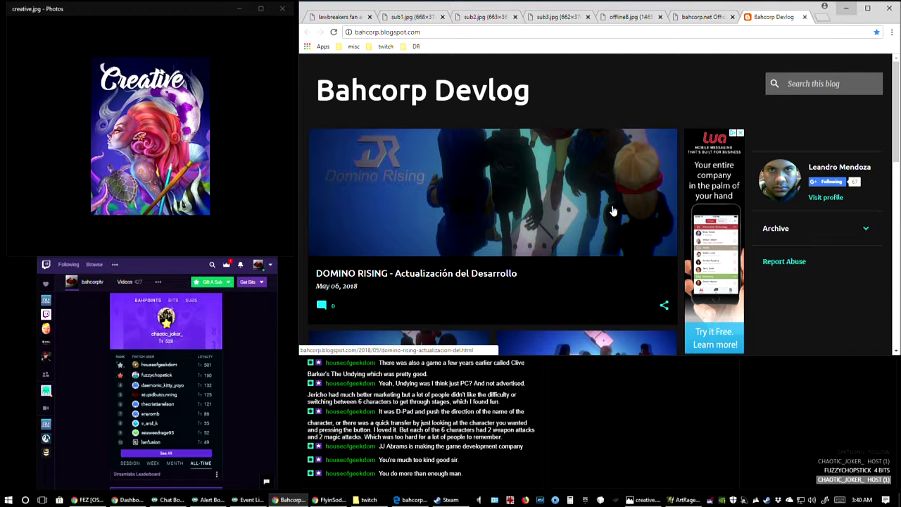
scroll(810, 267, down, 2)
scroll(811, 267, down, 8)
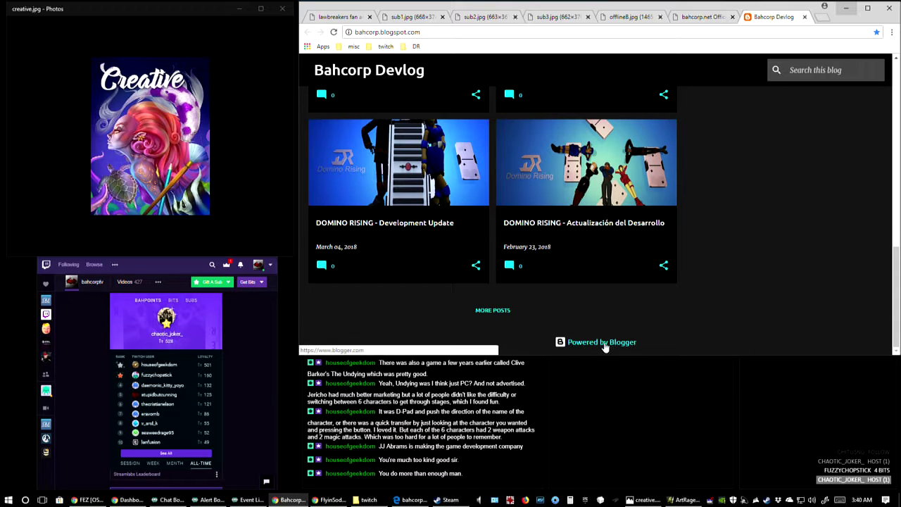
scroll(626, 288, up, 5)
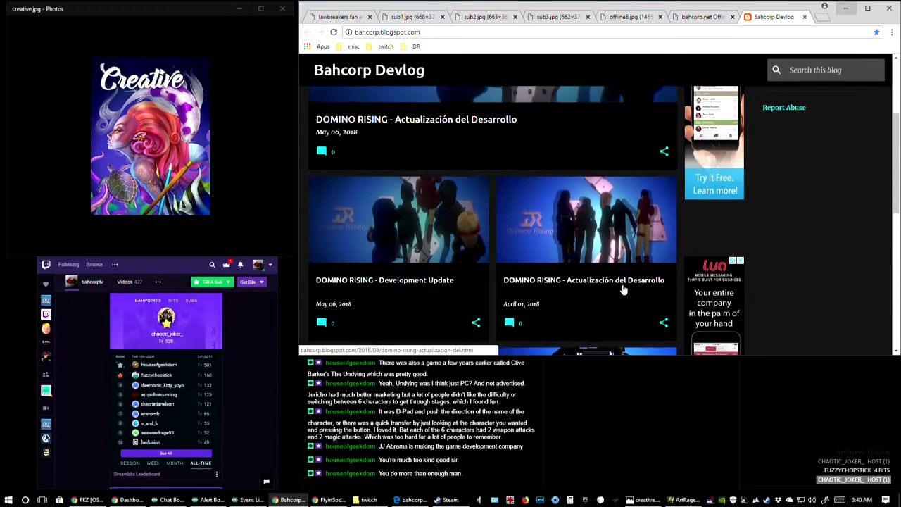
scroll(623, 289, up, 5)
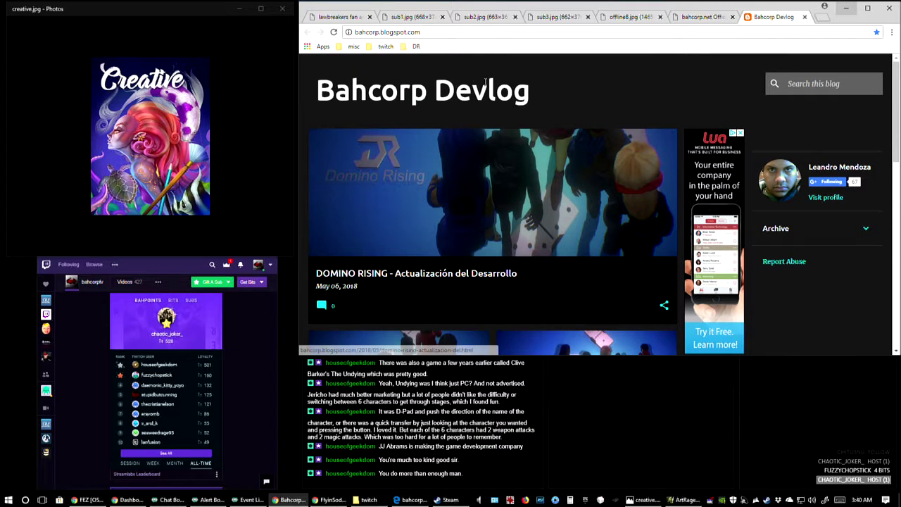
click(334, 32)
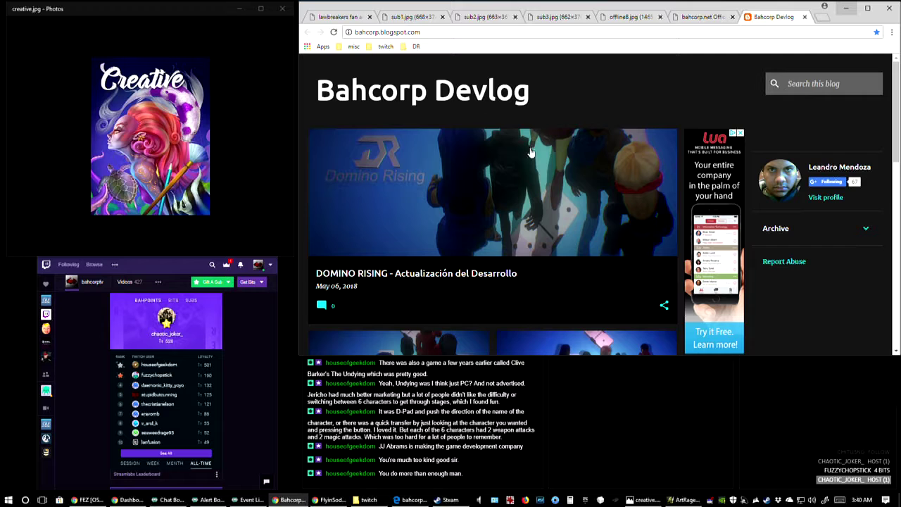
scroll(607, 208, down, 4)
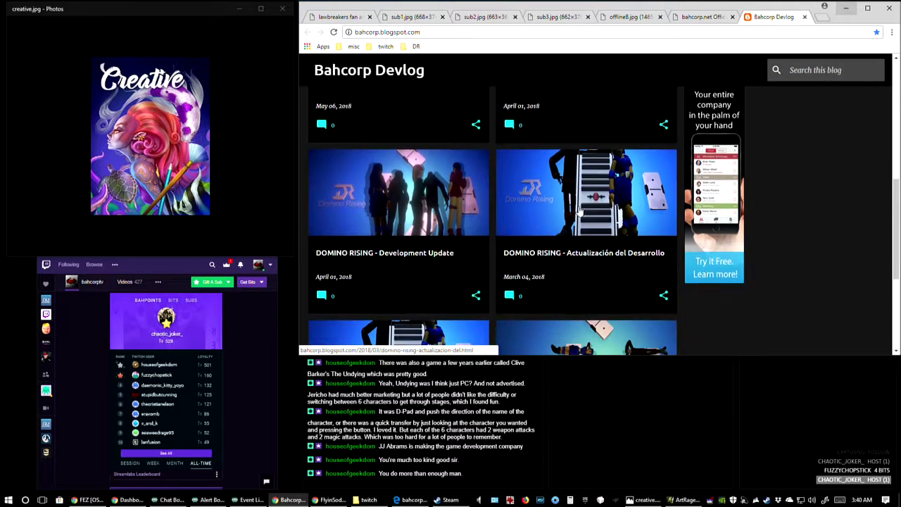
scroll(578, 209, down, 3)
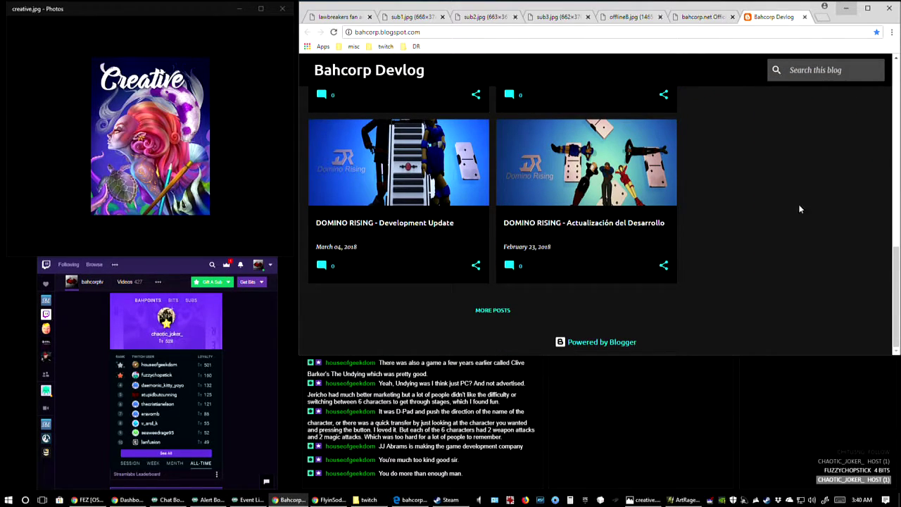
Step: Close the Bahcorp Devlog and bahcorp.net tabs and switch back to the enforcer1 drawing in ArtRage
click(804, 17)
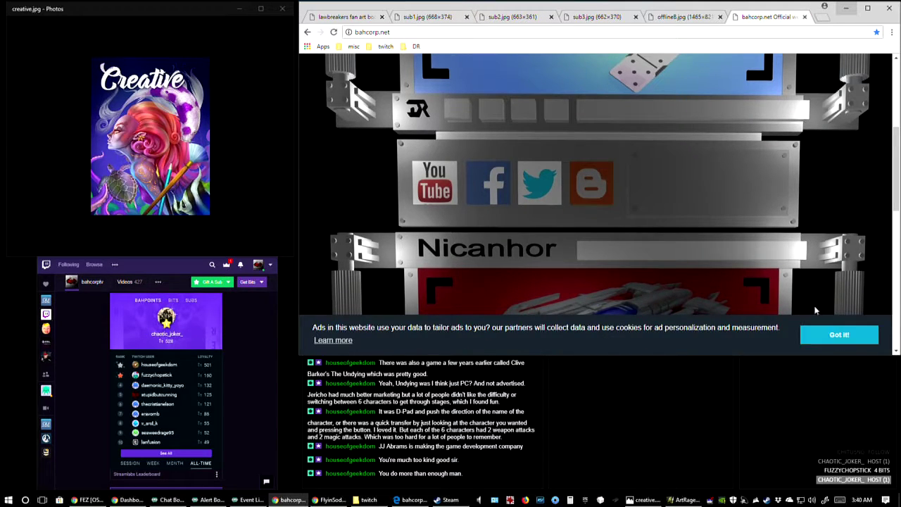
scroll(815, 310, down, 2)
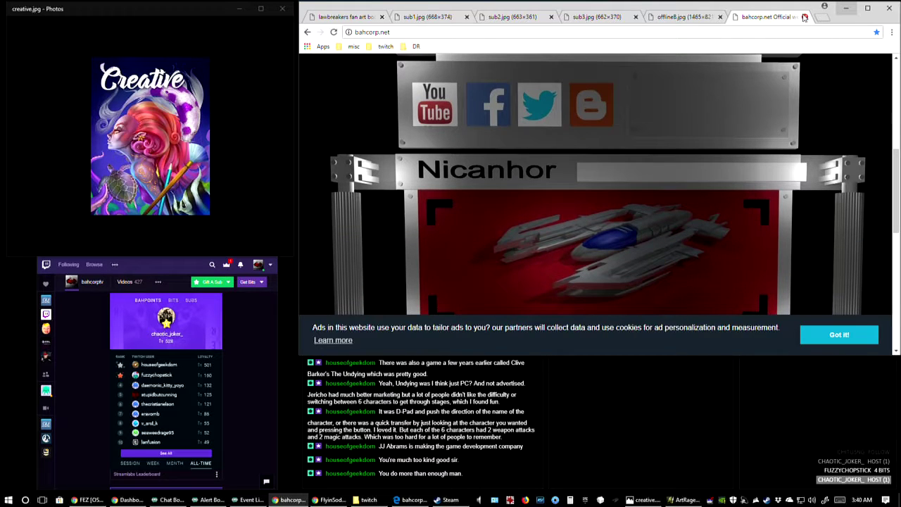
click(805, 17)
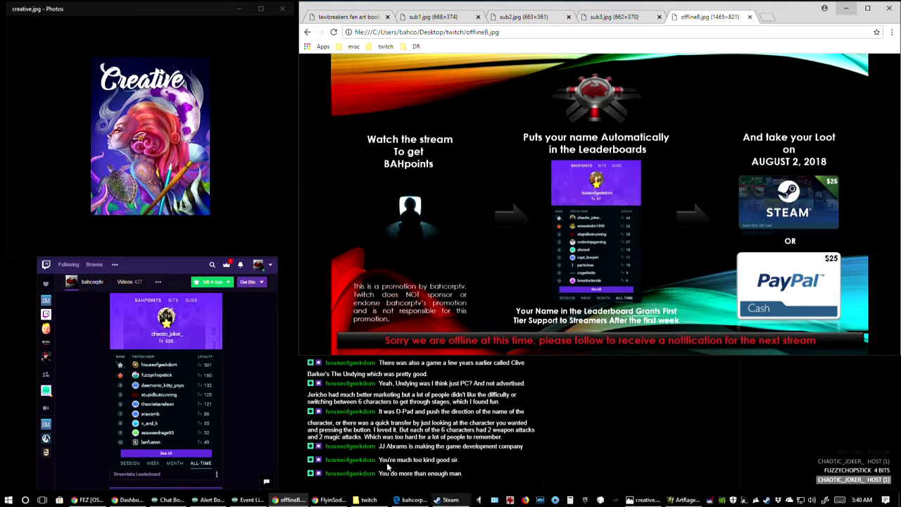
click(684, 500)
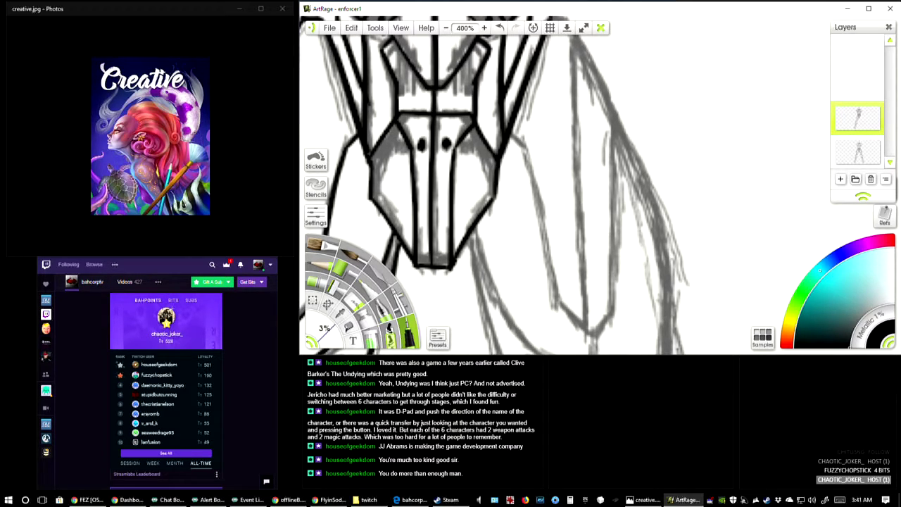
key(alt+Tab)
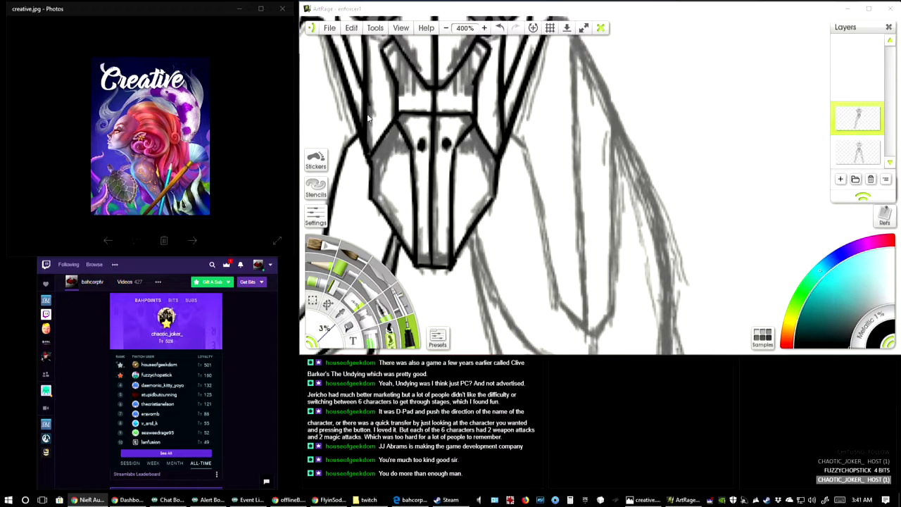
click(597, 148)
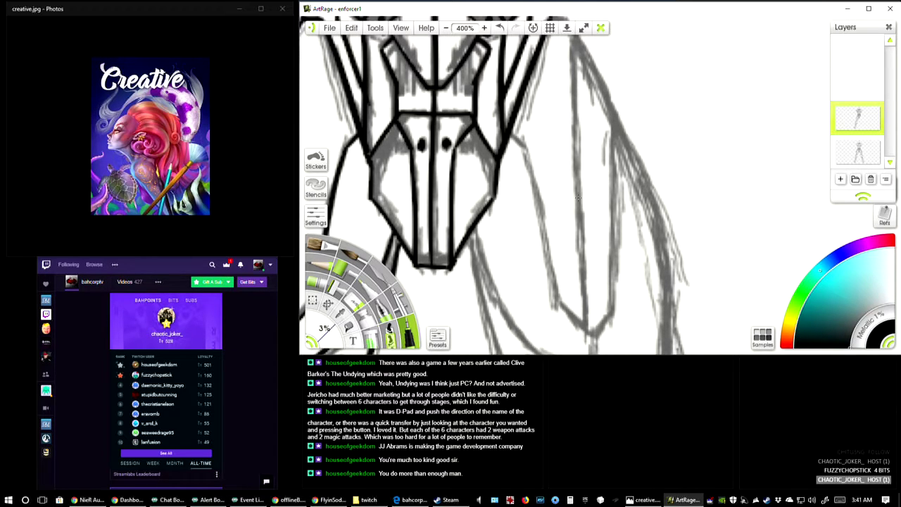
Step: Ink the uninked thigh's top edge at the hip and its long outer contour toward the knee in black
scroll(523, 158, up, 5)
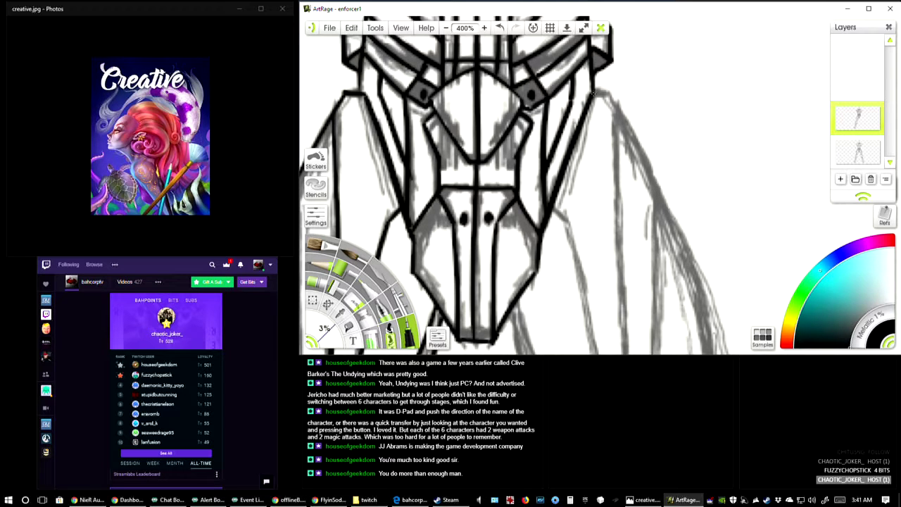
mouse_move(590, 94)
mouse_down()
mouse_move(611, 91)
mouse_move(603, 107)
mouse_move(543, 91)
mouse_up()
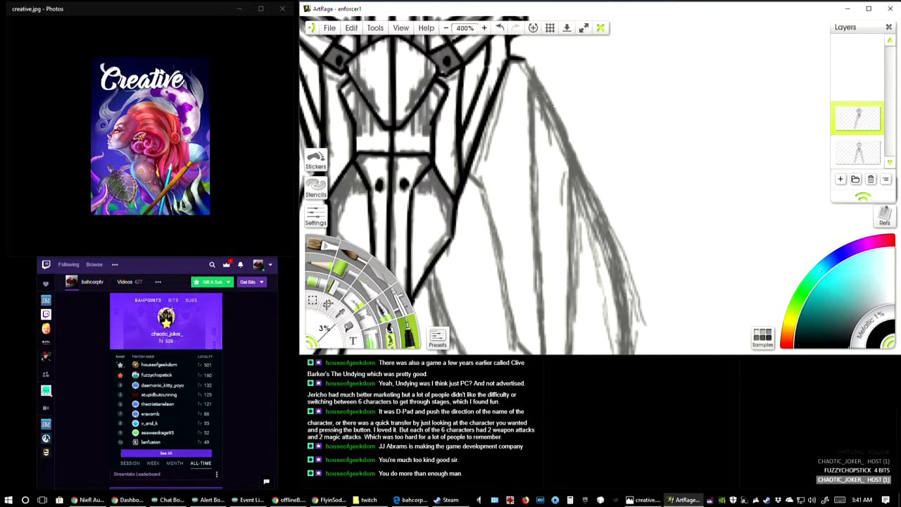
click(445, 27)
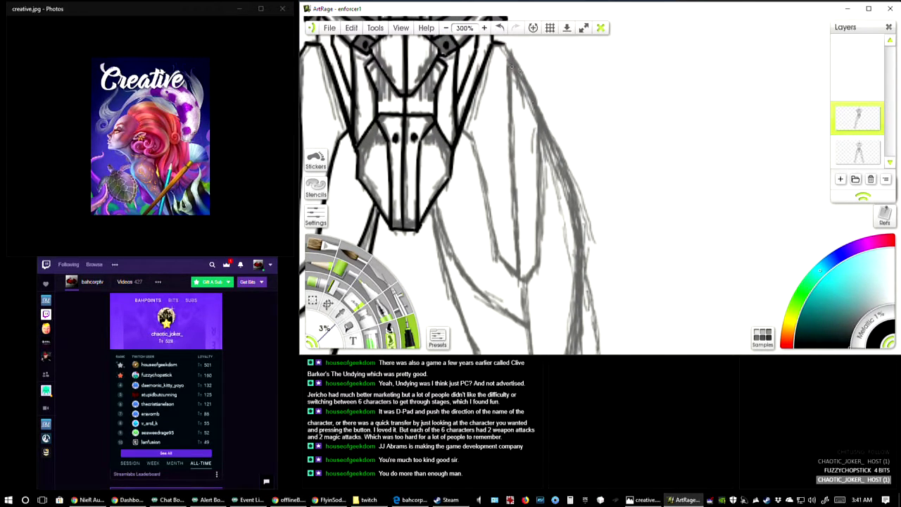
drag(500, 143, 522, 163)
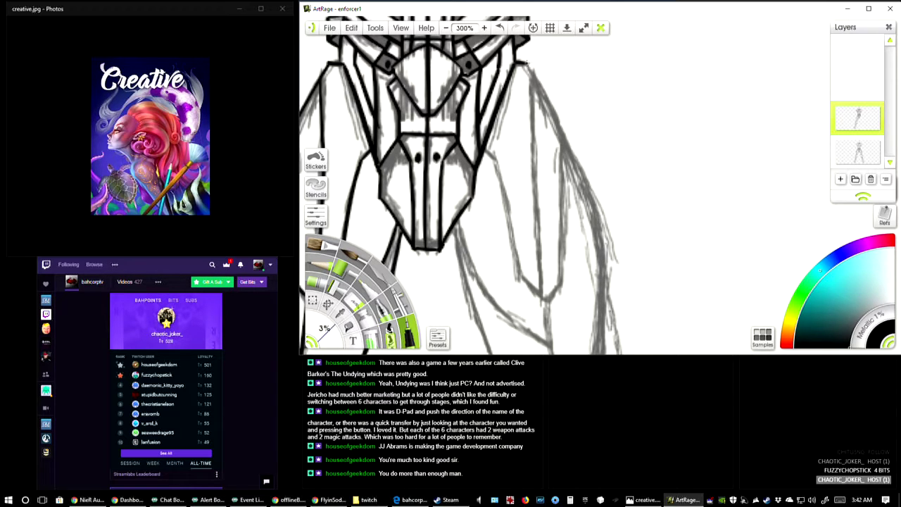
mouse_move(524, 62)
mouse_down()
mouse_move(591, 207)
mouse_move(605, 296)
mouse_move(591, 250)
mouse_up()
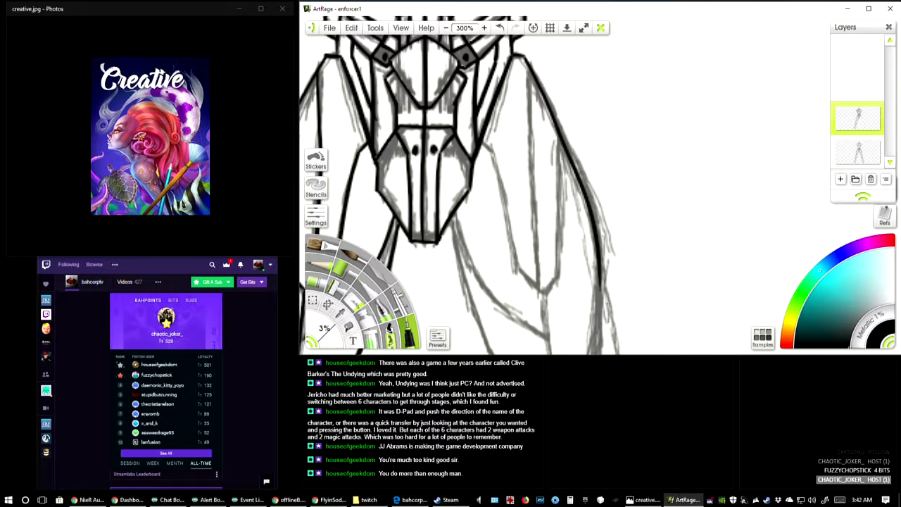
scroll(461, 185, down, 5)
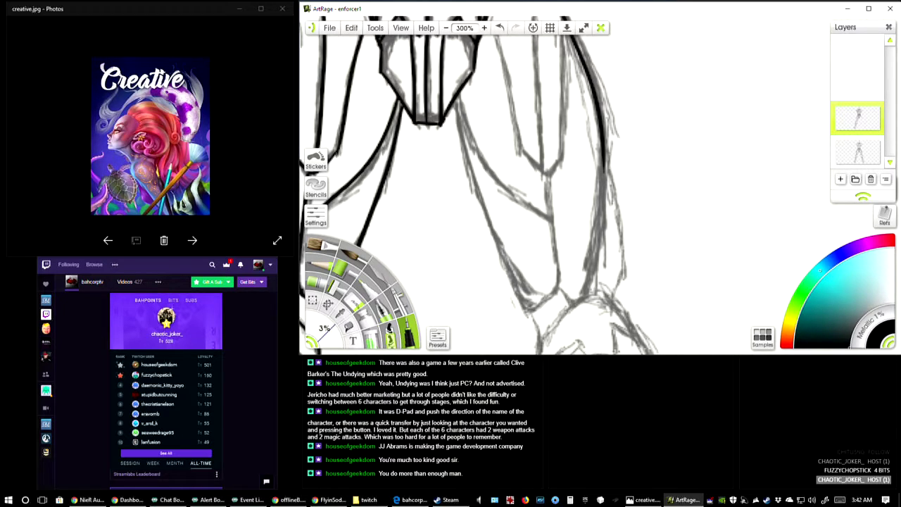
Step: Switch to Chrome, open redshell.io in a new tab and look through the feature sections of its home page
key(ctrl+t)
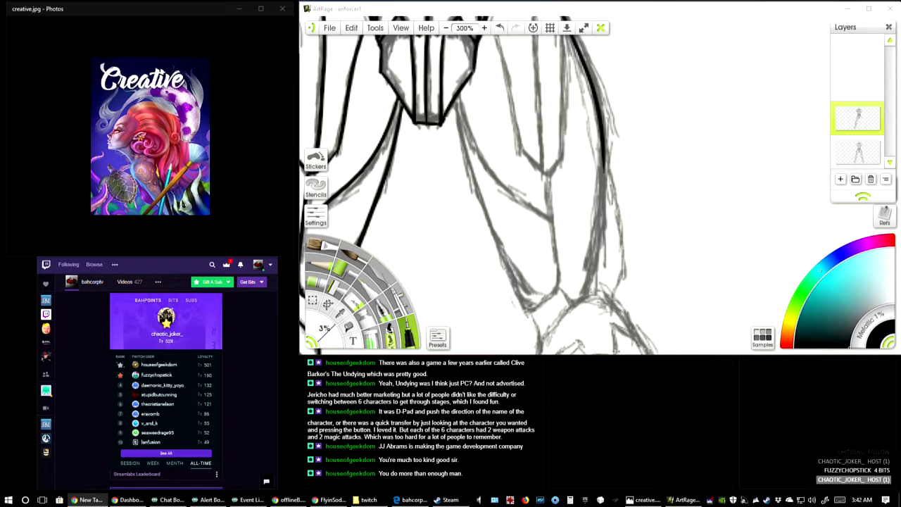
key(Return)
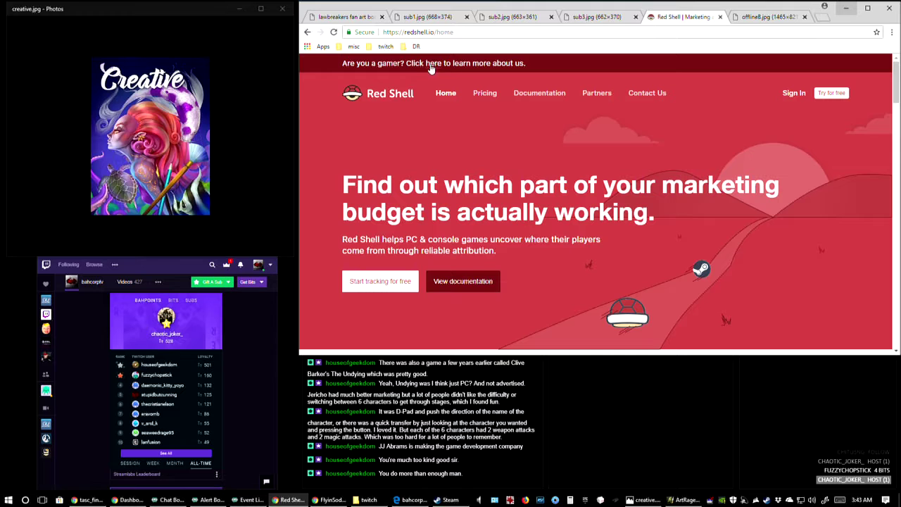
scroll(683, 215, down, 6)
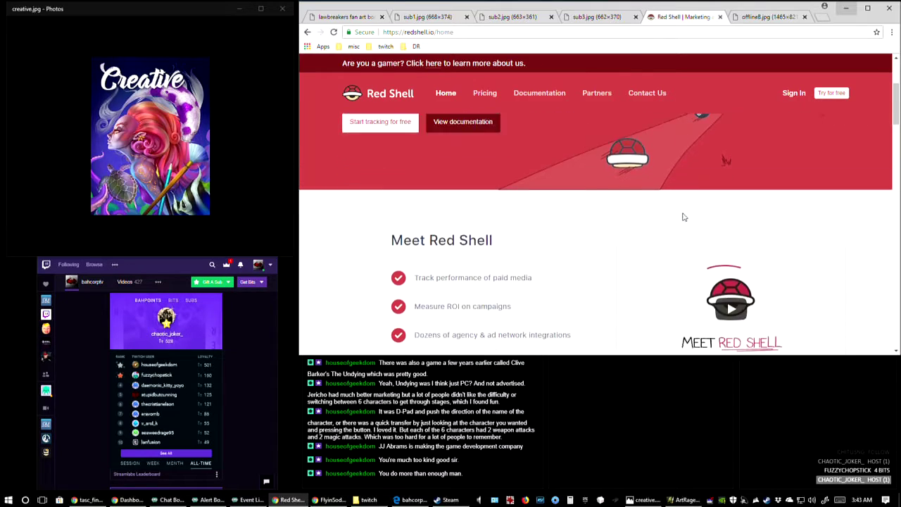
scroll(634, 226, down, 2)
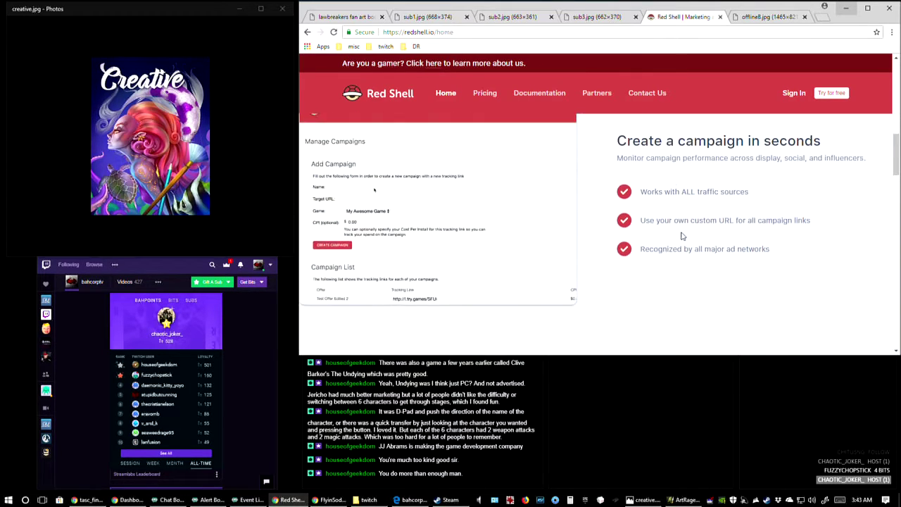
scroll(703, 253, up, 4)
scroll(743, 261, up, 1)
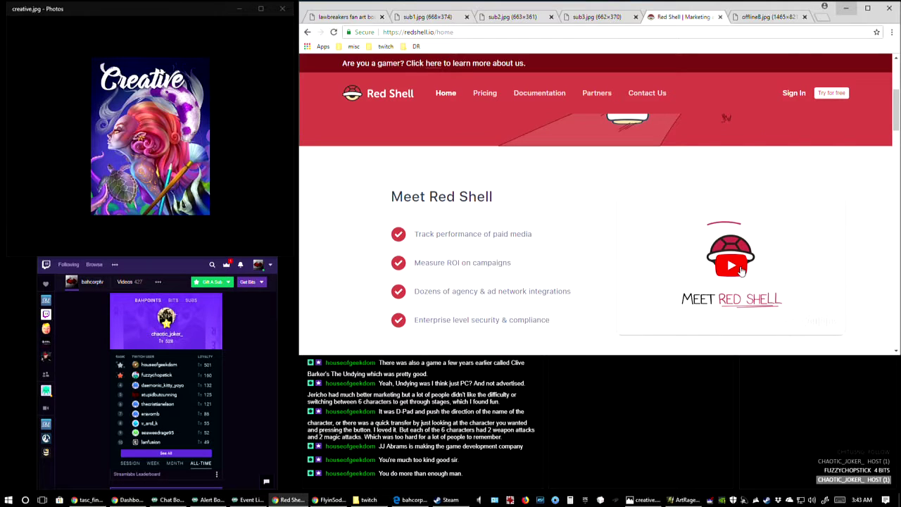
Step: Start the Meet Red Shell video on the home page and open it on YouTube, paused and muted
click(741, 270)
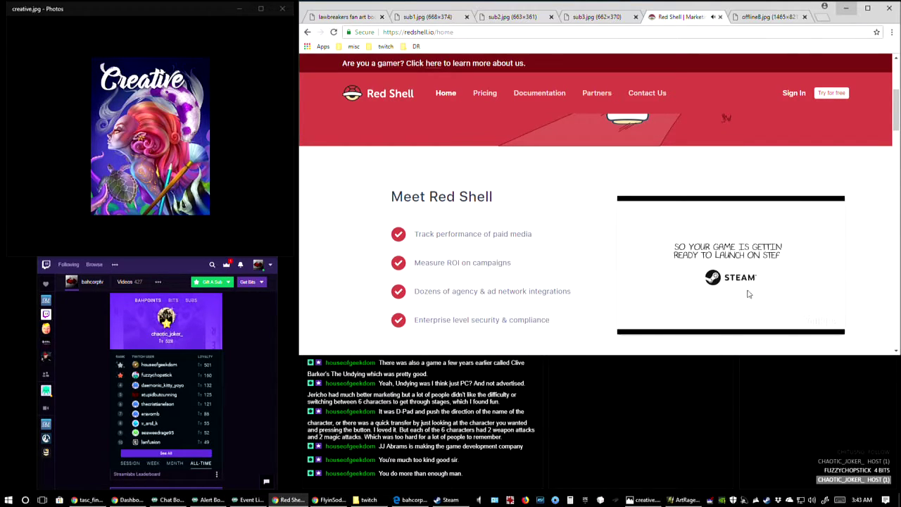
scroll(632, 262, up, 5)
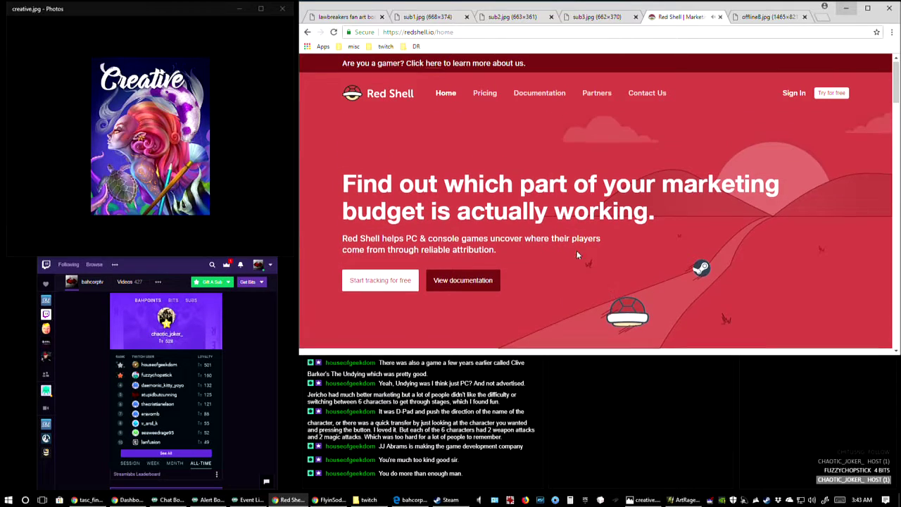
scroll(704, 246, down, 5)
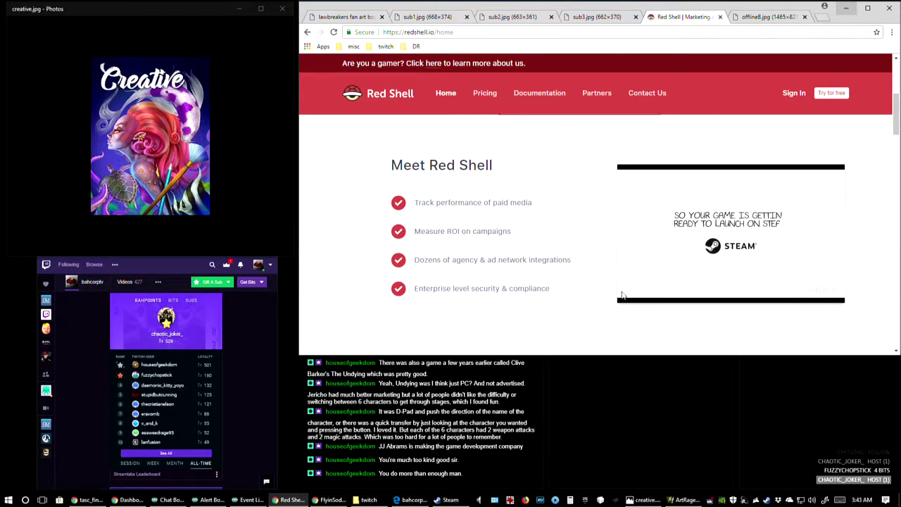
click(819, 291)
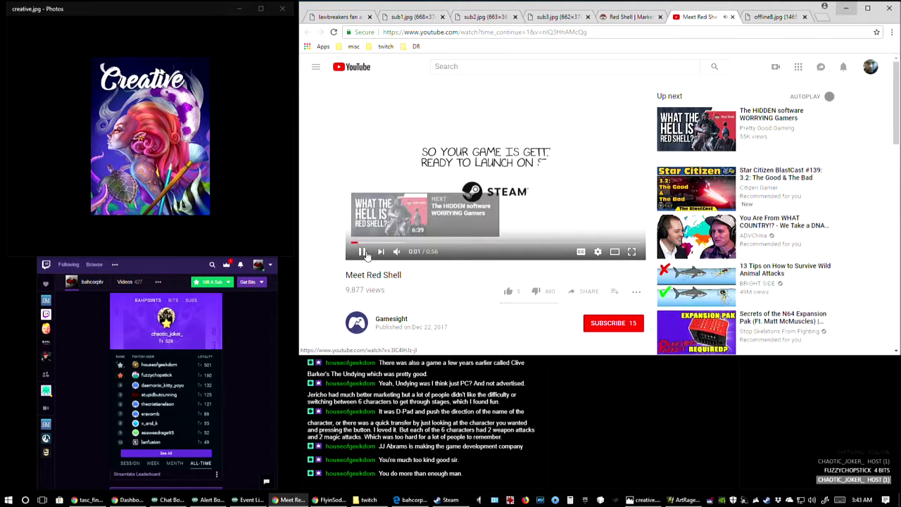
click(360, 253)
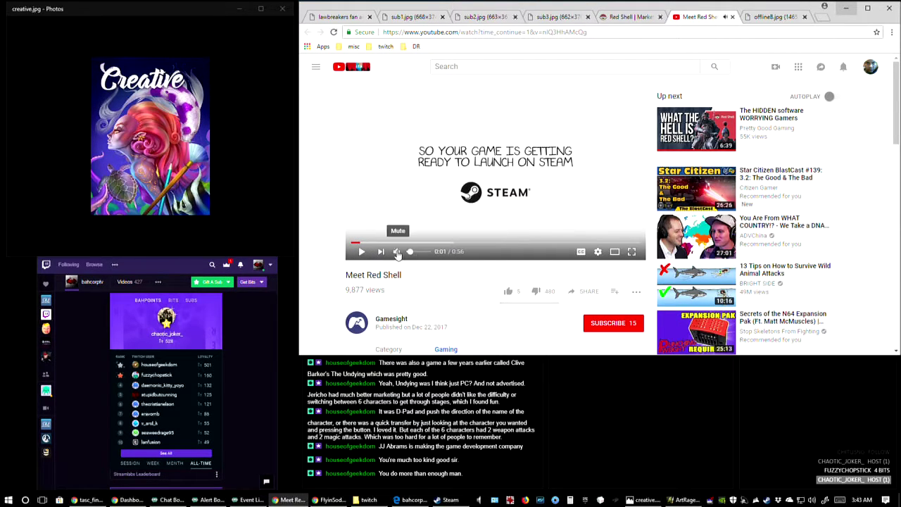
click(396, 252)
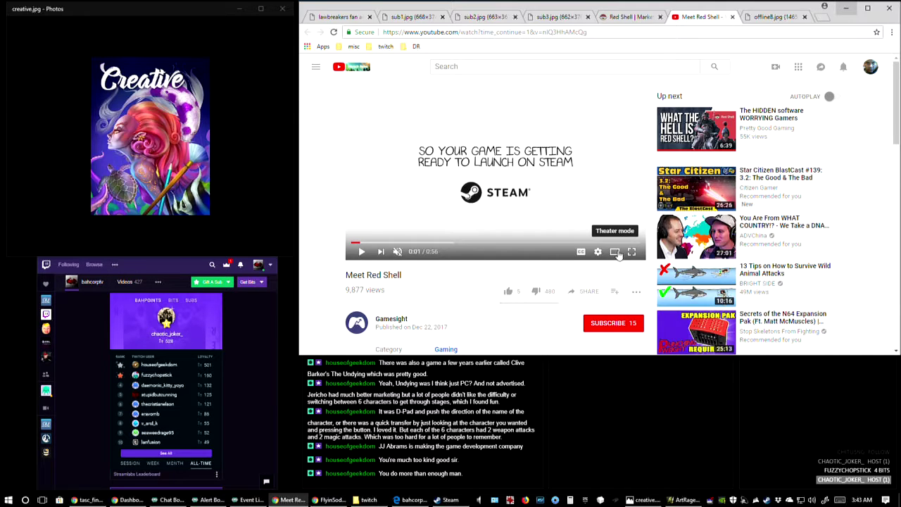
Step: Watch the Meet Red Shell video in theater mode and close the video and Red Shell tabs
click(615, 251)
click(315, 298)
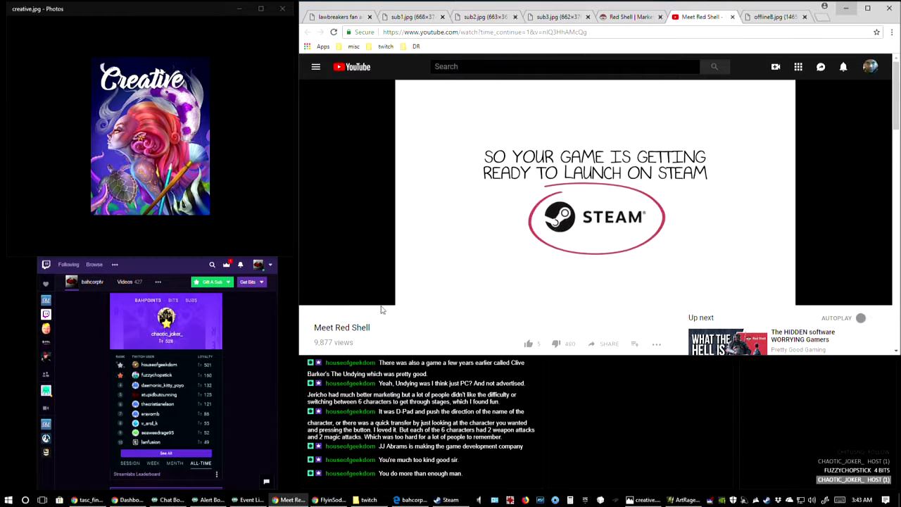
click(309, 287)
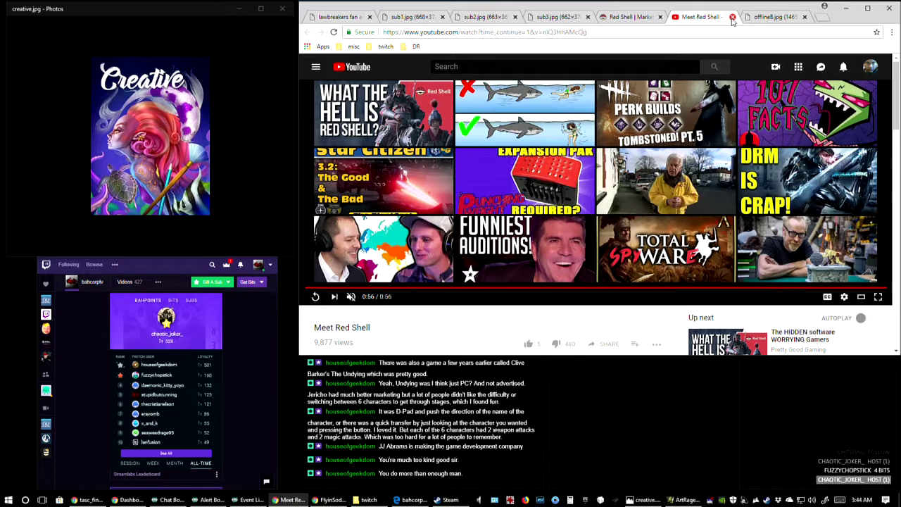
click(732, 17)
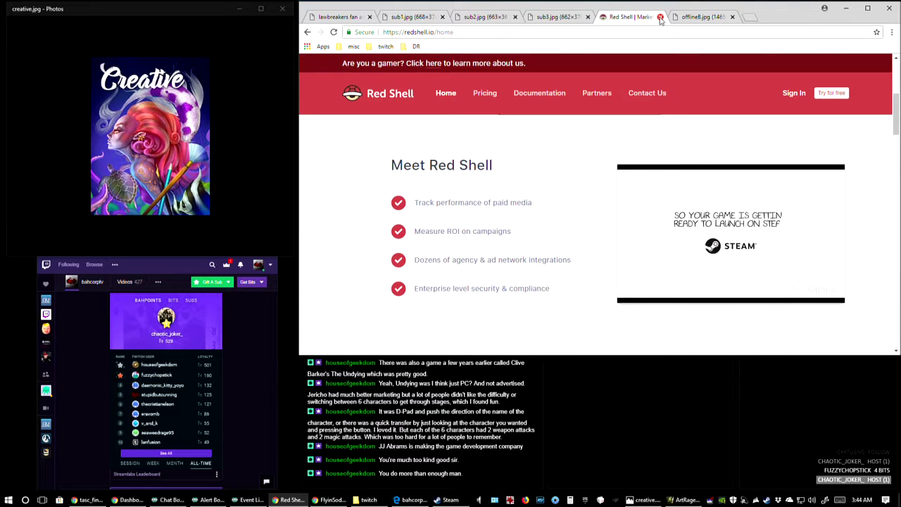
click(660, 17)
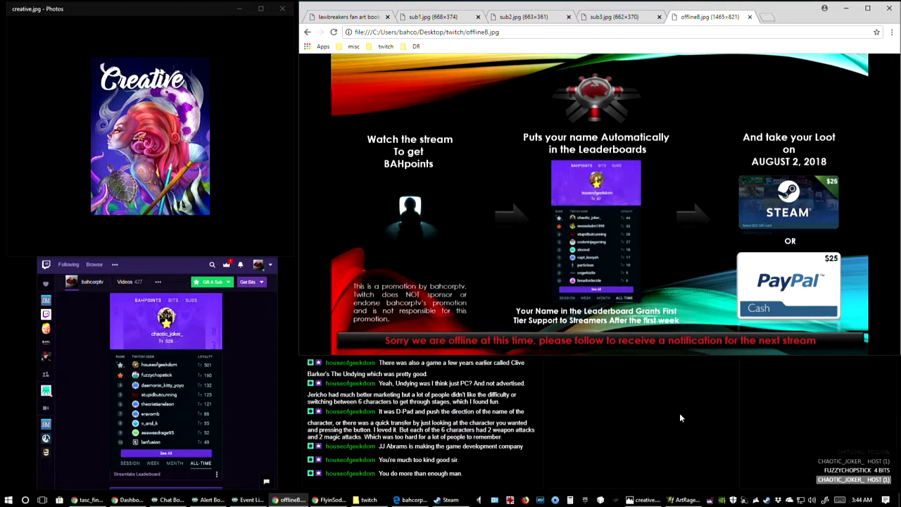
Step: Switch to Steam, open the news page for Quake Champions from the library and read the message regarding Red Shell
click(679, 499)
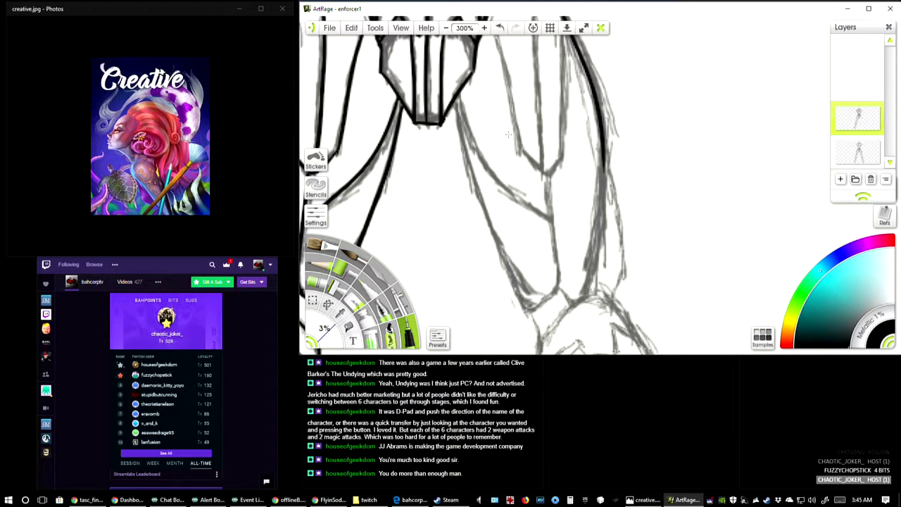
click(447, 499)
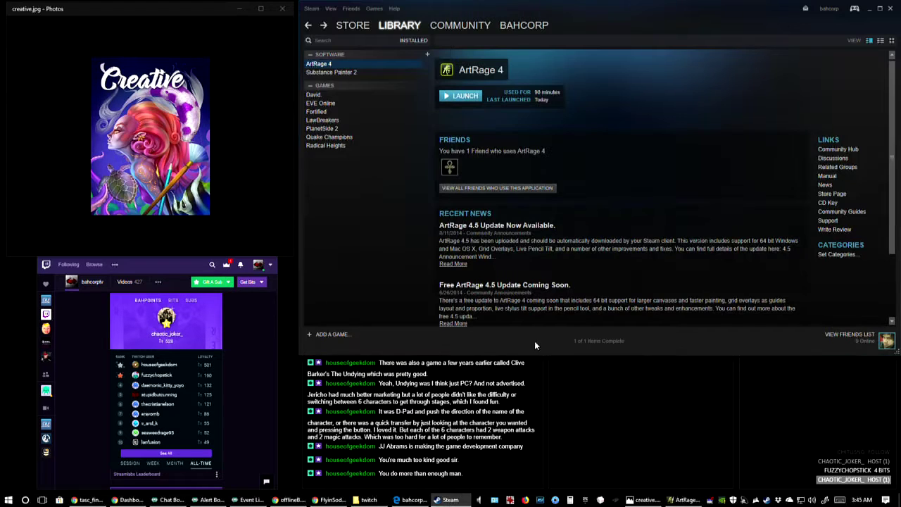
click(329, 137)
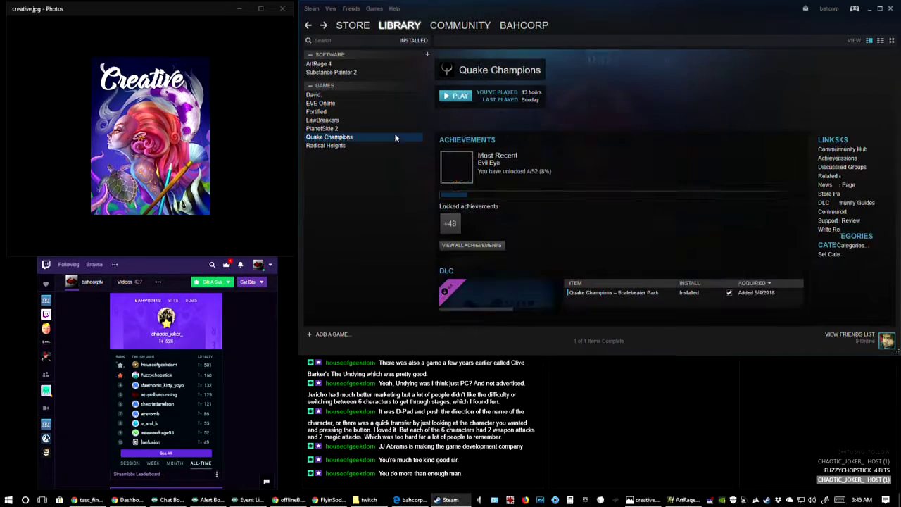
click(829, 185)
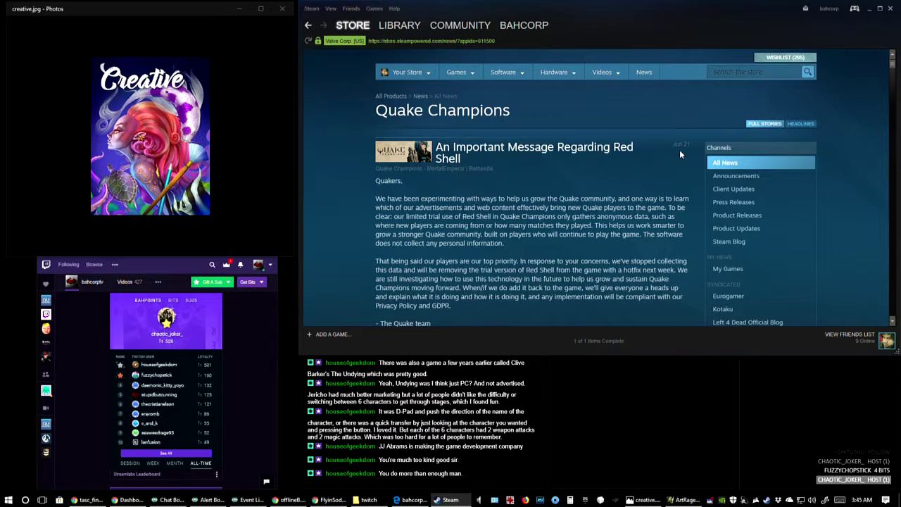
scroll(680, 149, down, 1)
scroll(398, 156, down, 5)
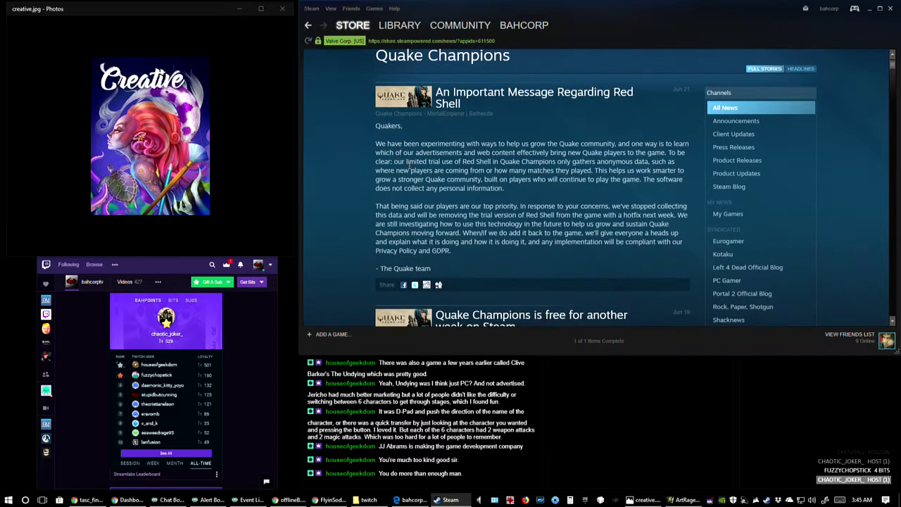
scroll(420, 166, up, 2)
scroll(634, 156, up, 2)
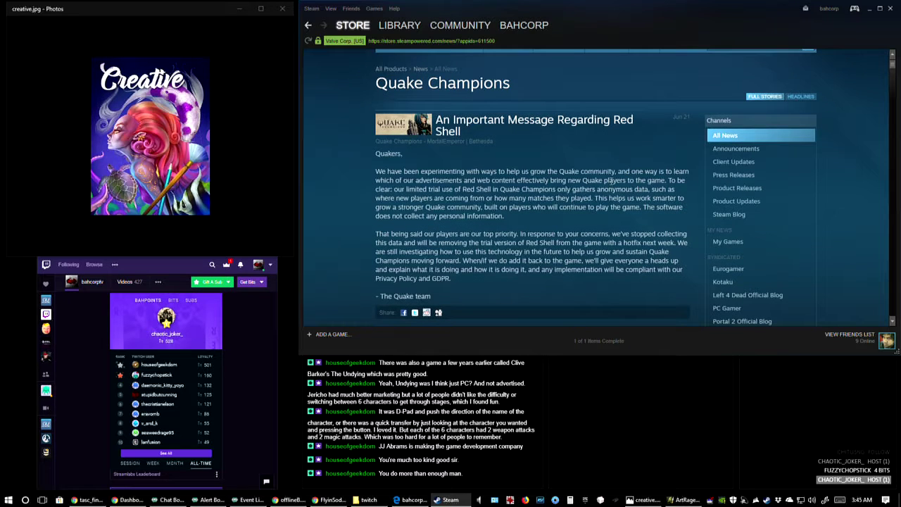
scroll(575, 189, up, 1)
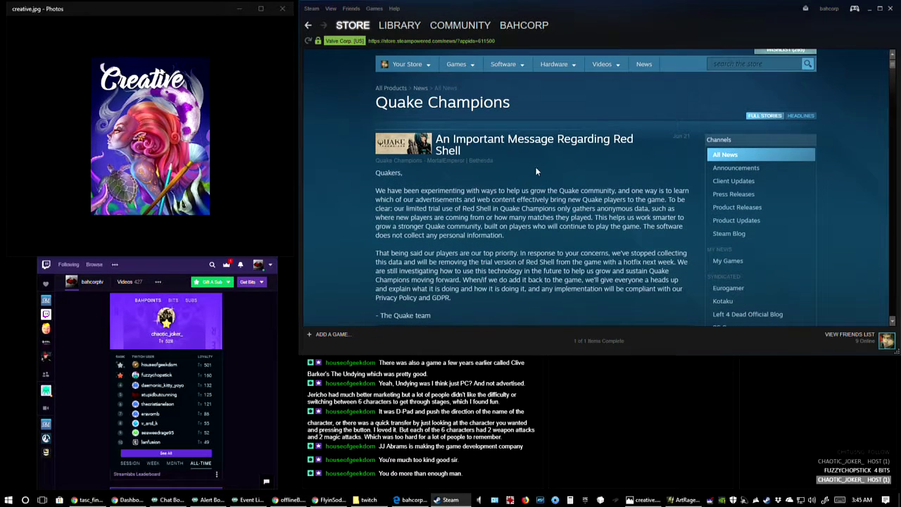
Step: Return to the library, open the news page for Fortified, look through its posts and go back to the library
click(307, 26)
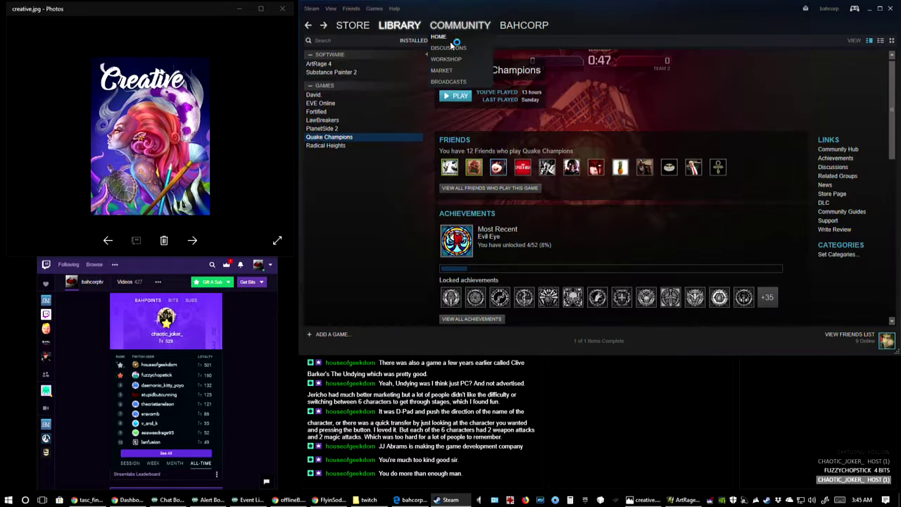
click(326, 145)
click(324, 119)
click(317, 111)
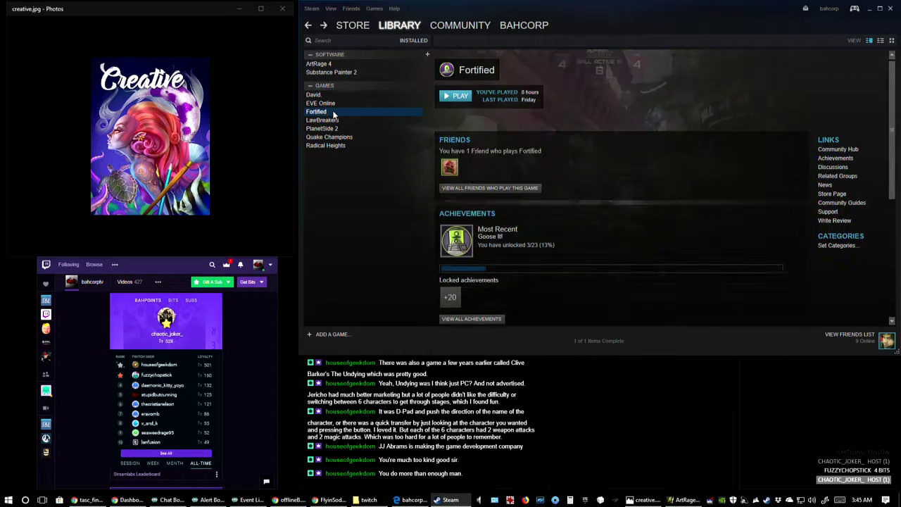
click(830, 184)
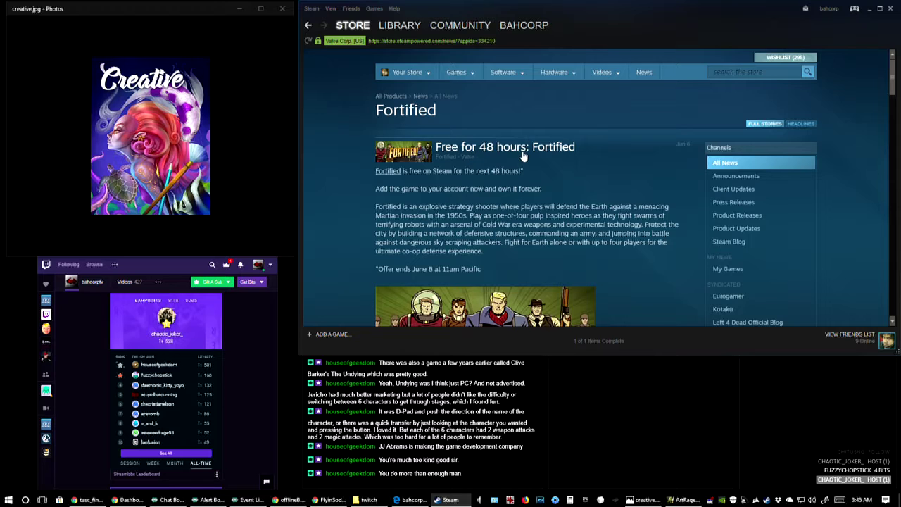
scroll(593, 157, down, 2)
scroll(510, 176, down, 3)
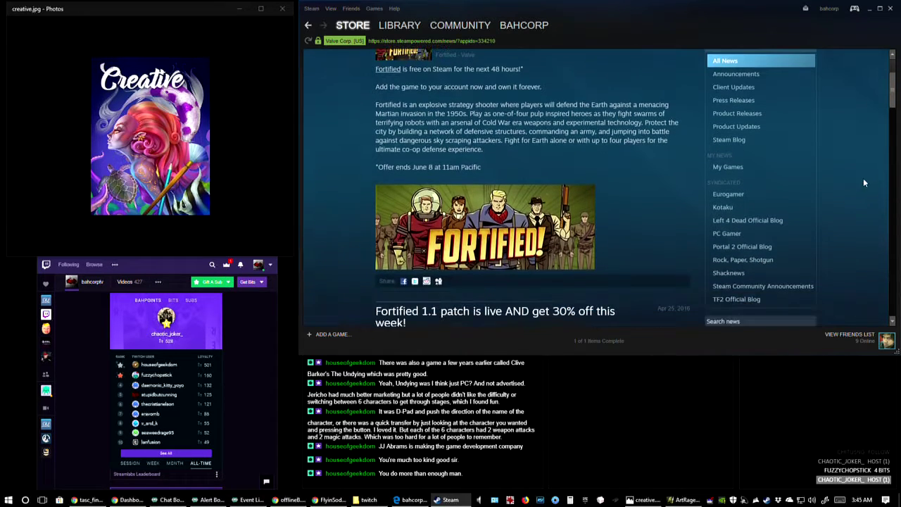
drag(891, 90, 464, 37)
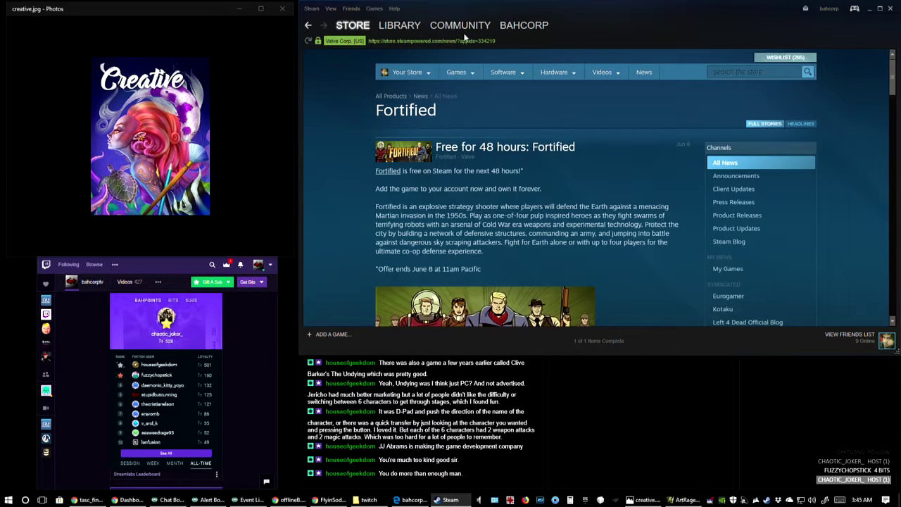
click(309, 26)
mouse_move(510, 26)
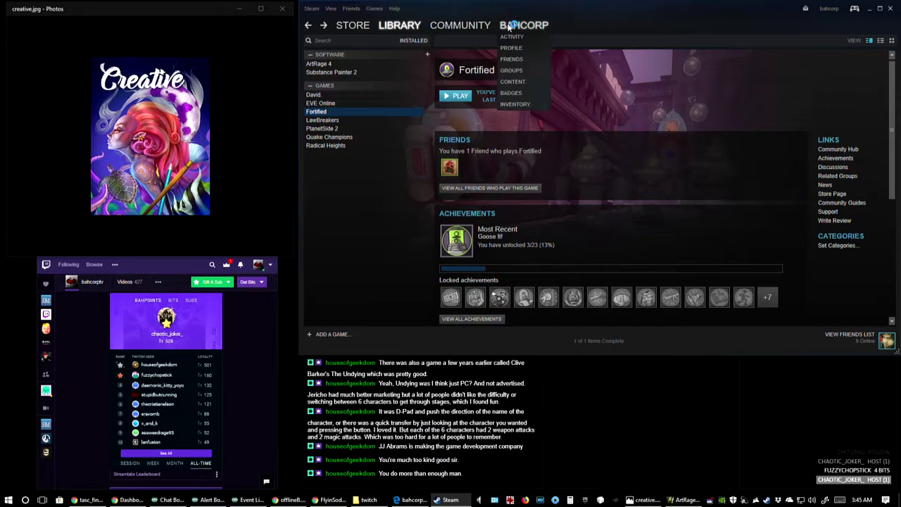
click(373, 9)
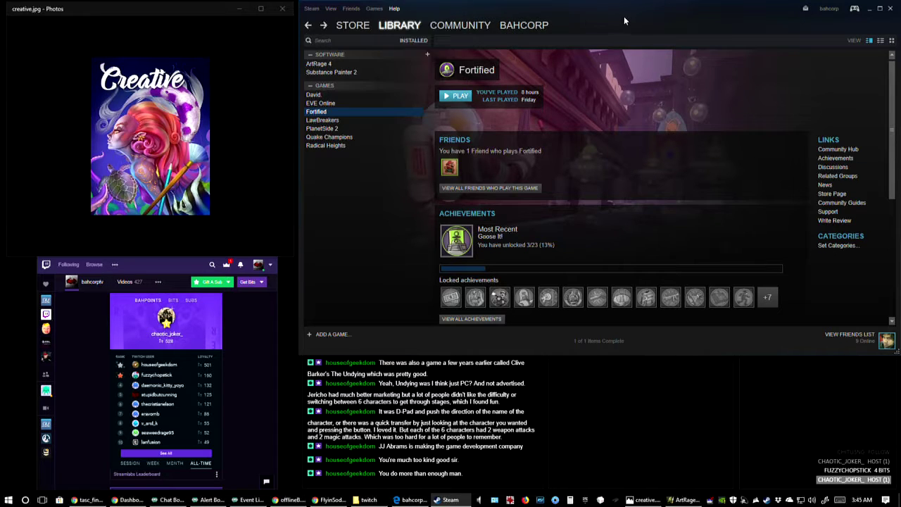
mouse_move(360, 28)
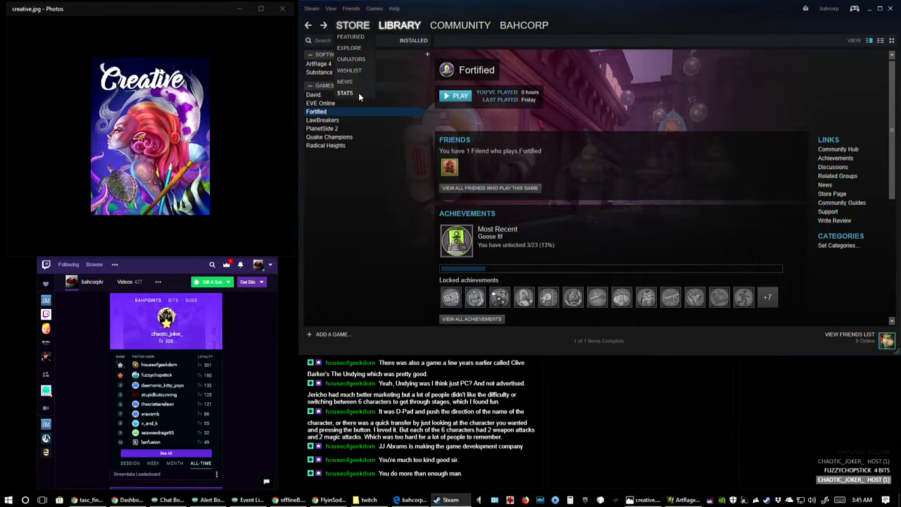
mouse_move(394, 30)
mouse_move(463, 31)
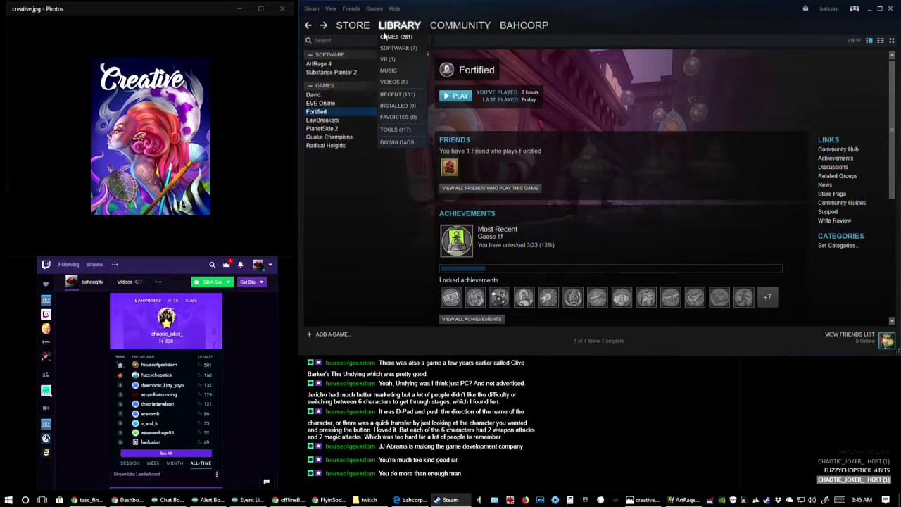
click(396, 105)
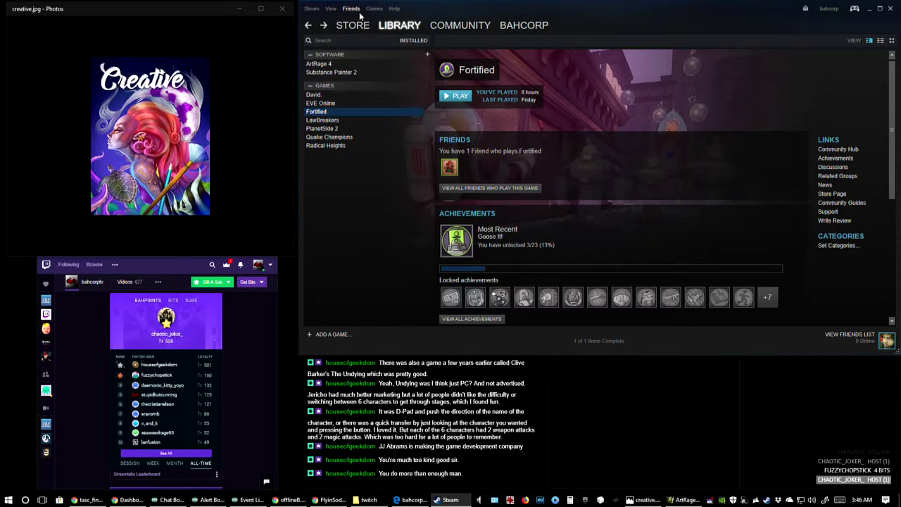
click(311, 8)
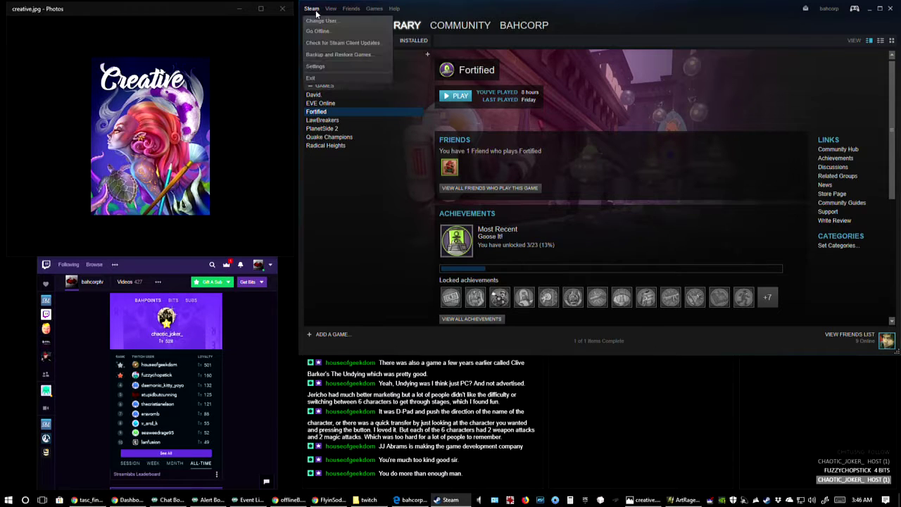
click(315, 12)
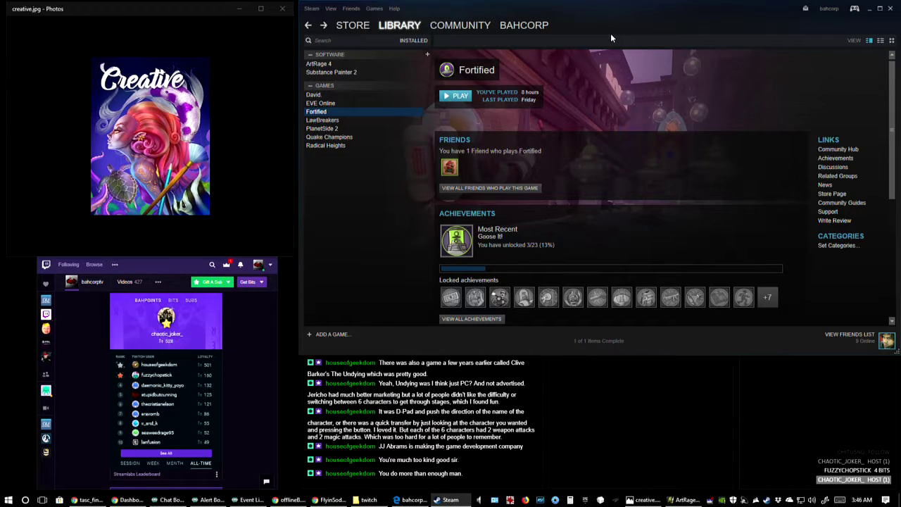
Step: Open the Steam store's featured page, go to its All News page and look through the news posts back to mid-June
mouse_move(354, 27)
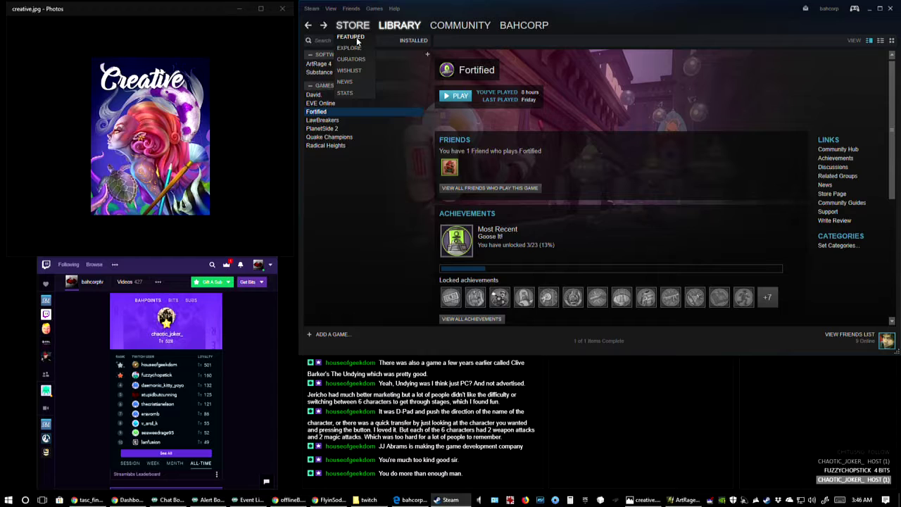
click(356, 38)
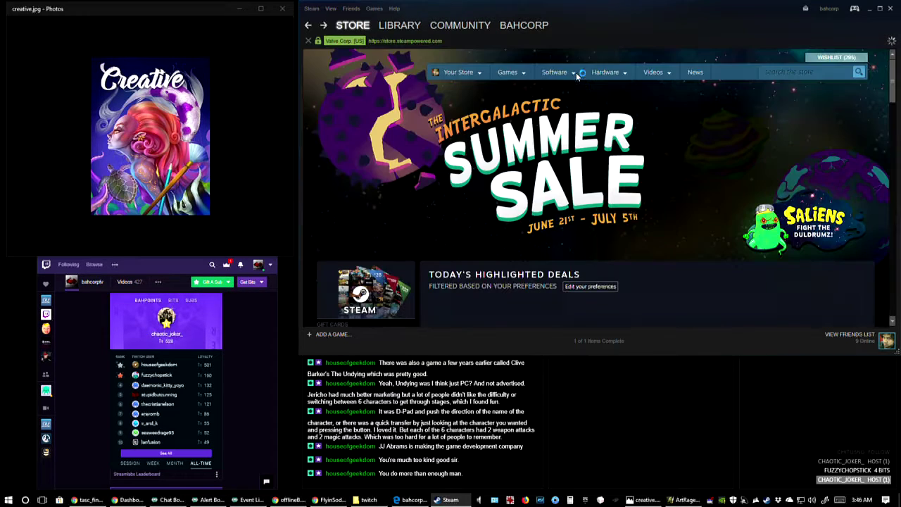
click(695, 73)
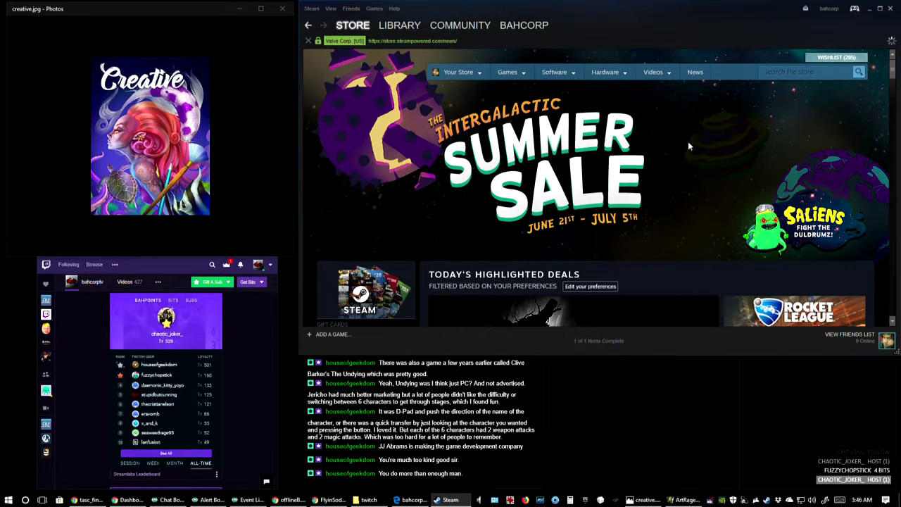
scroll(592, 200, down, 2)
scroll(595, 193, down, 3)
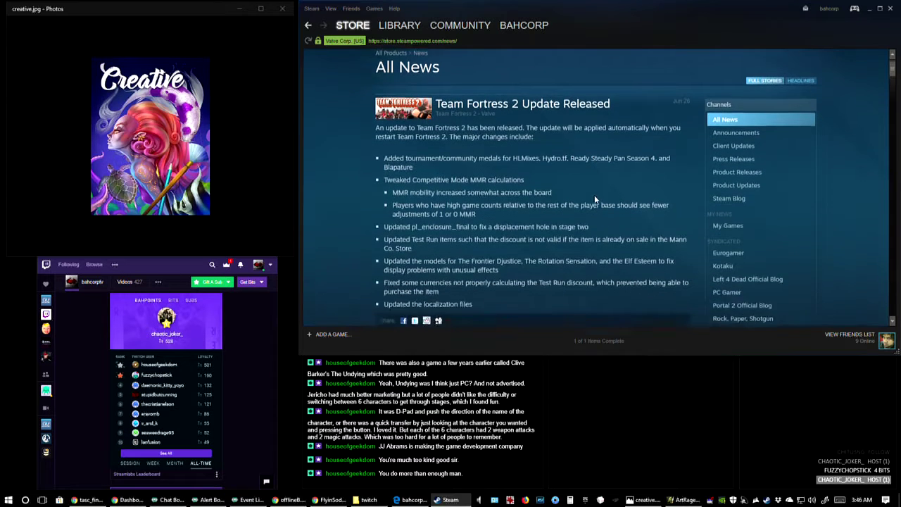
scroll(597, 185, down, 1)
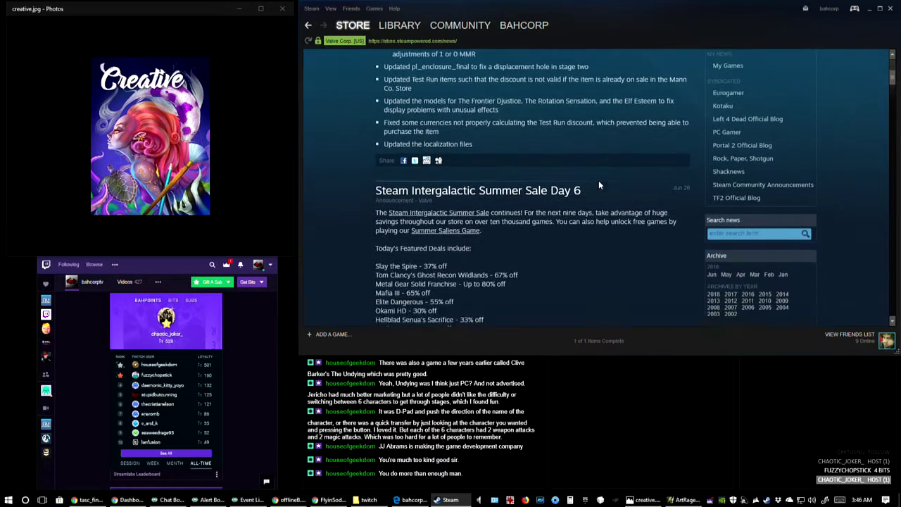
click(892, 321)
drag(892, 322, 892, 328)
drag(894, 198, 890, 303)
click(892, 321)
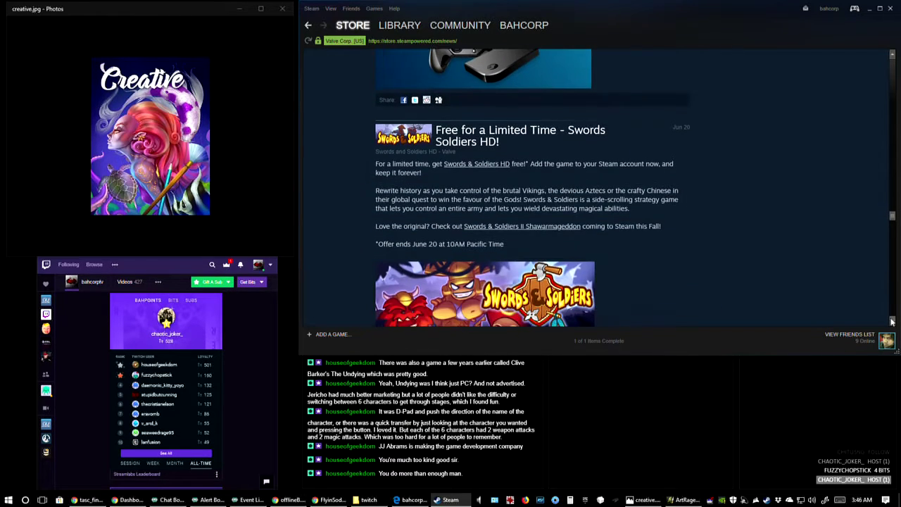
drag(891, 321, 892, 321)
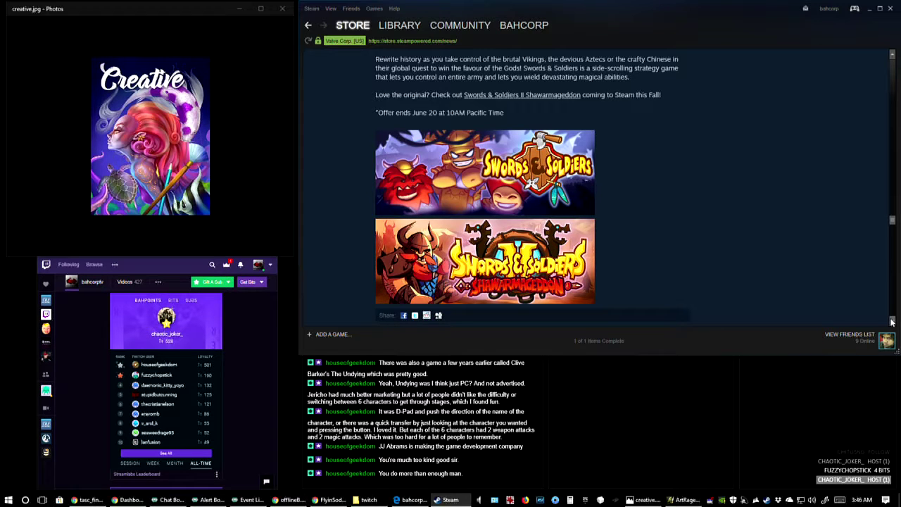
drag(891, 321, 892, 320)
drag(893, 279, 894, 287)
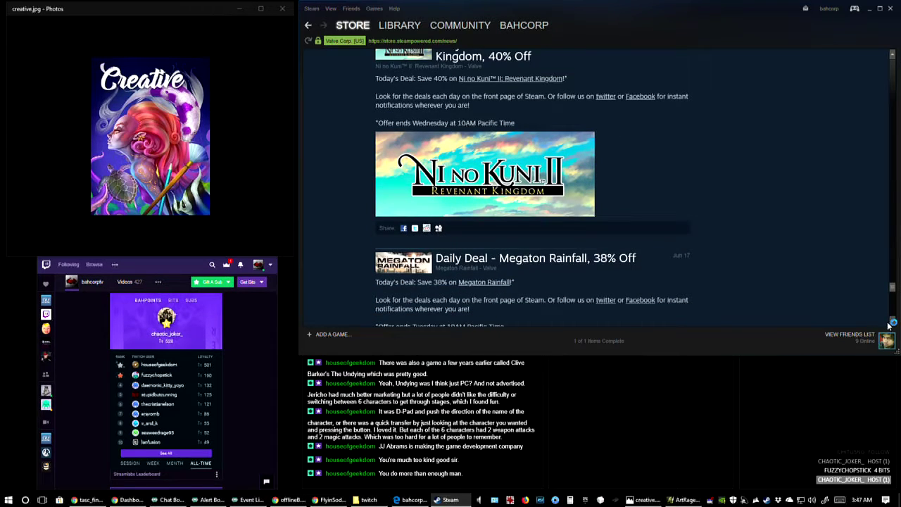
drag(891, 323, 892, 325)
scroll(655, 217, up, 2)
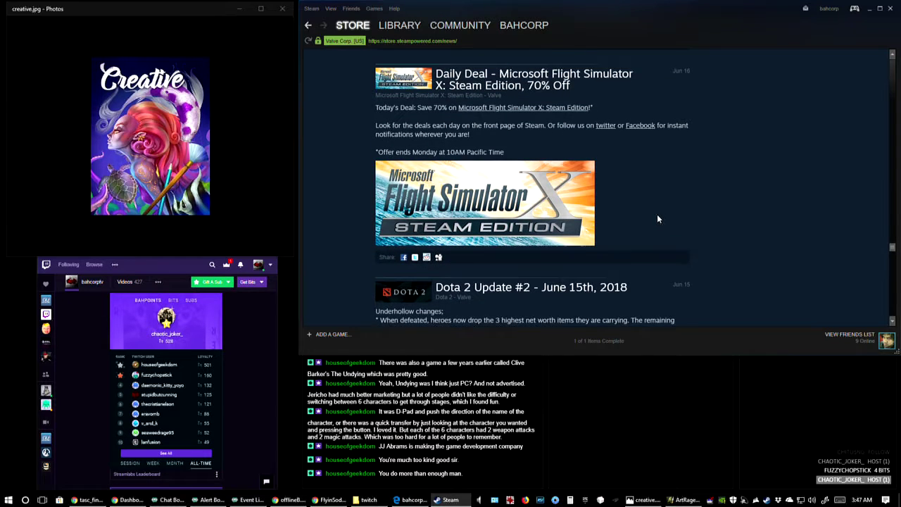
Step: Return to the Steam library and filter the list to installed items
click(399, 24)
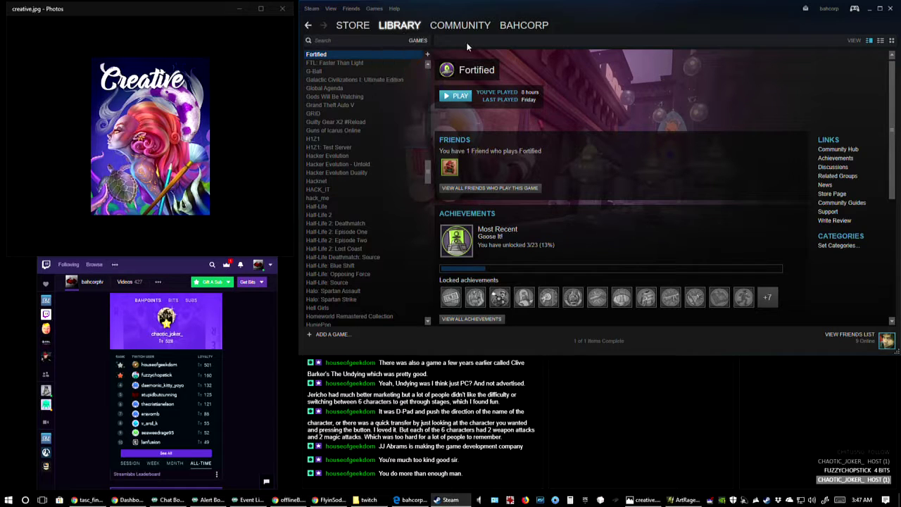
click(417, 41)
click(426, 125)
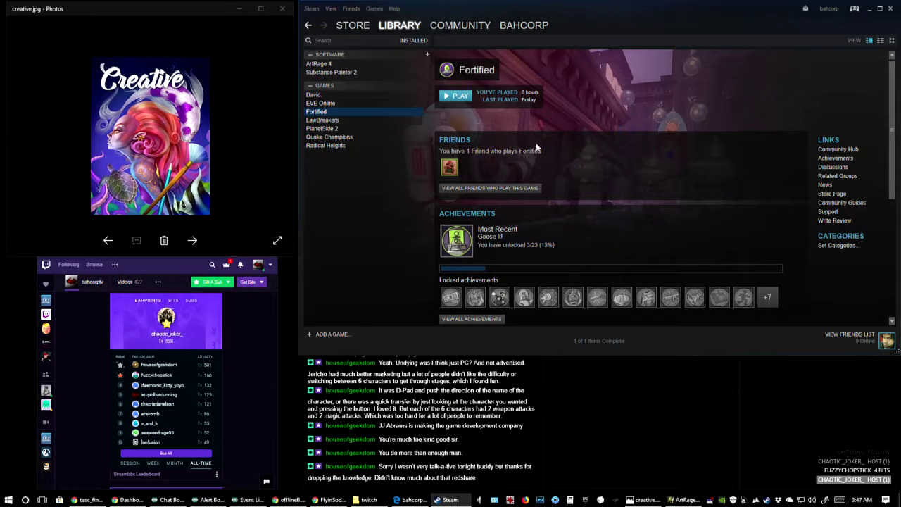
Step: Switch to ArtRage and ink both sides of the long thigh panel in black, from the hip down to its pointed lower tip
click(669, 499)
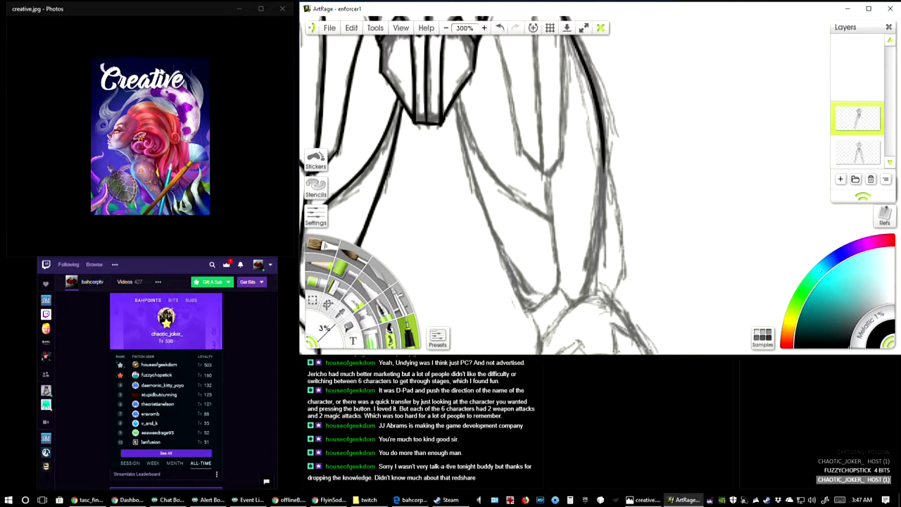
scroll(638, 237, up, 3)
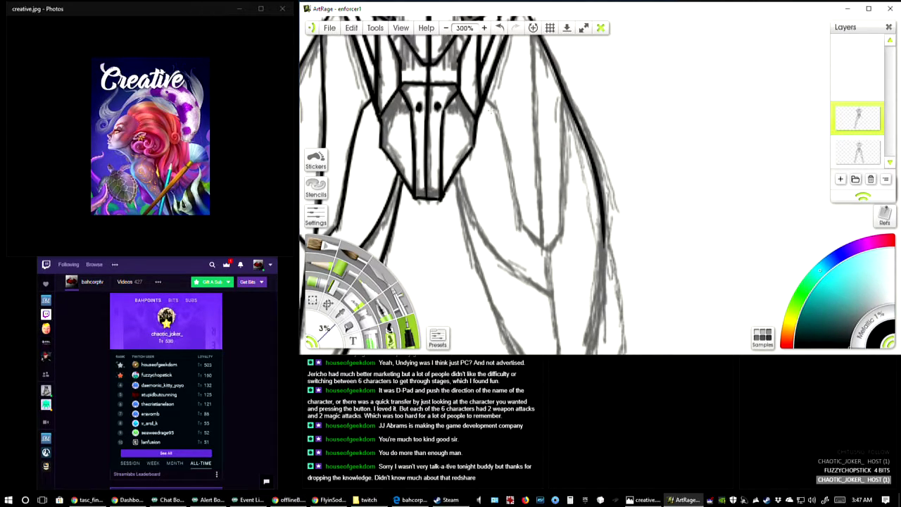
mouse_move(484, 99)
mouse_down()
mouse_move(488, 194)
mouse_move(498, 111)
mouse_move(516, 224)
mouse_move(549, 251)
mouse_up()
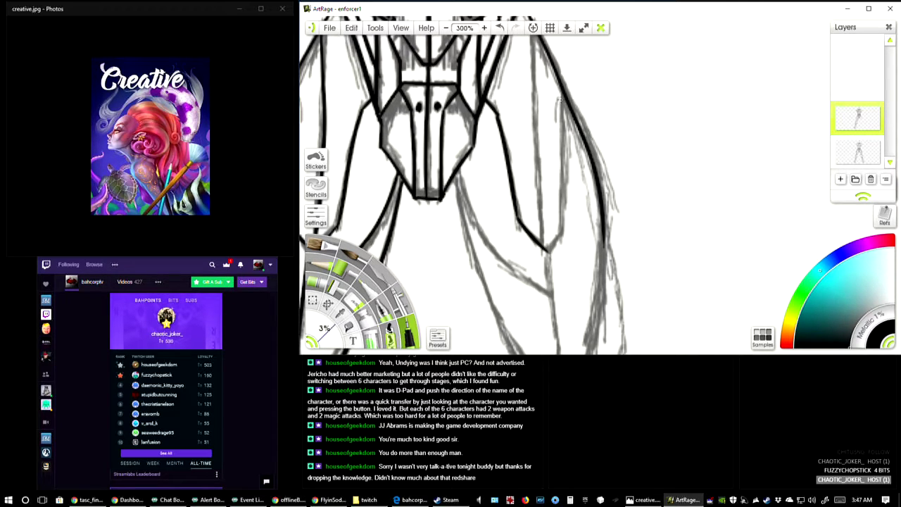
mouse_move(563, 91)
mouse_down()
mouse_move(559, 236)
mouse_move(546, 250)
mouse_up()
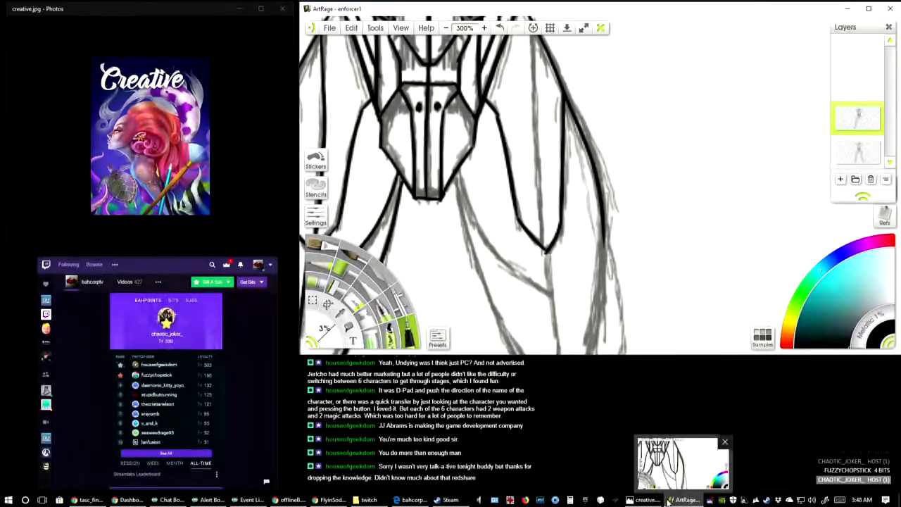
mouse_move(646, 501)
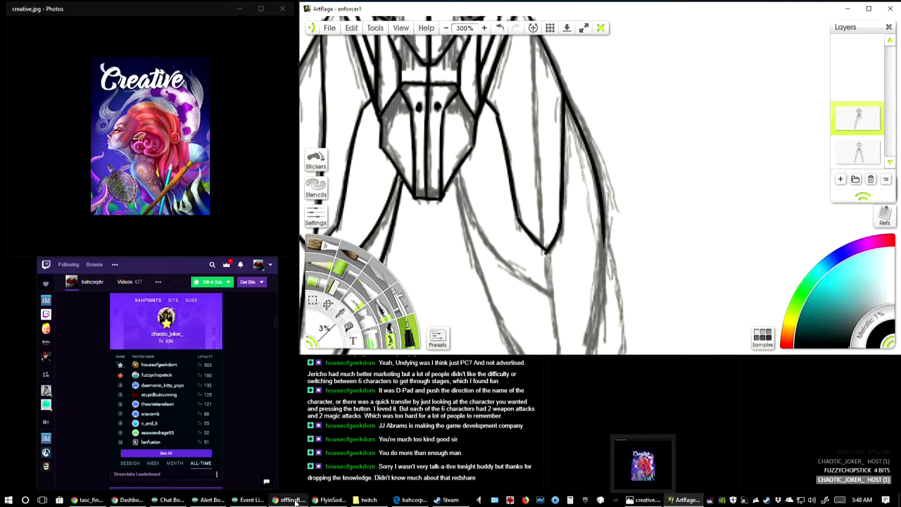
mouse_move(290, 501)
click(88, 499)
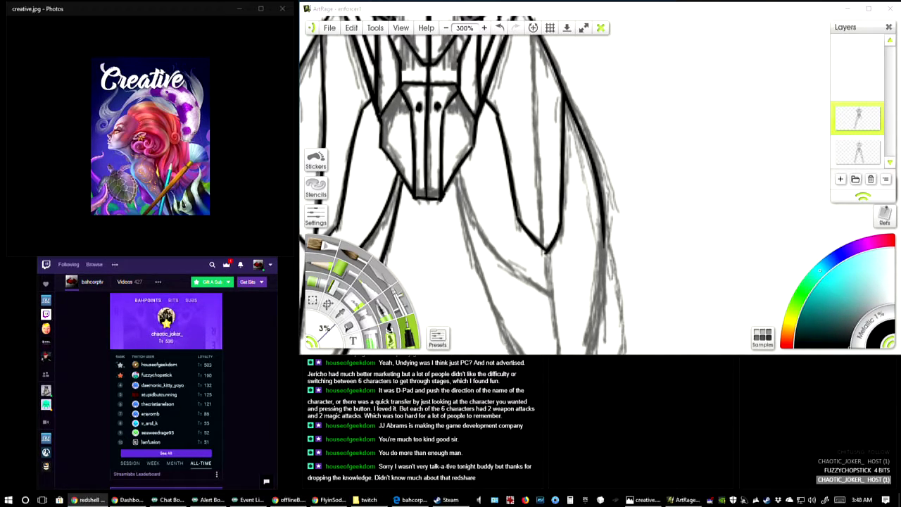
drag(70, 133, 543, 26)
scroll(620, 275, down, 1)
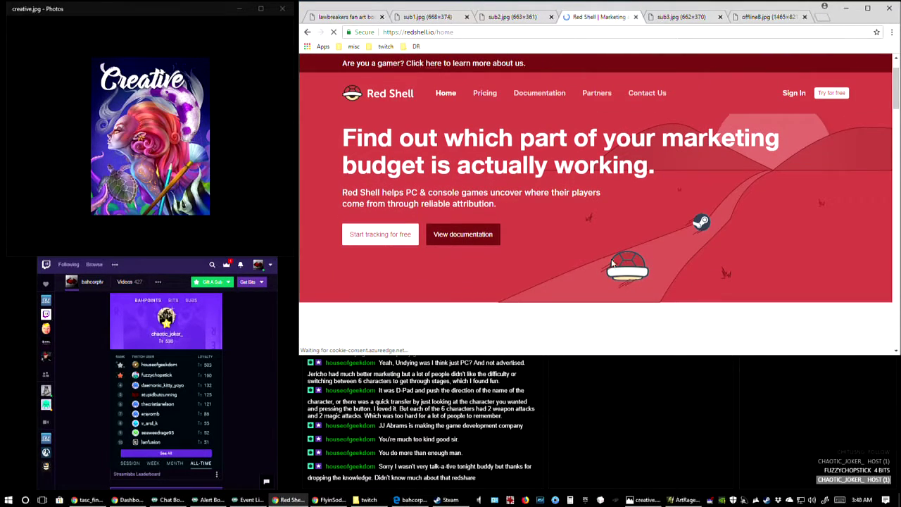
scroll(614, 270, up, 1)
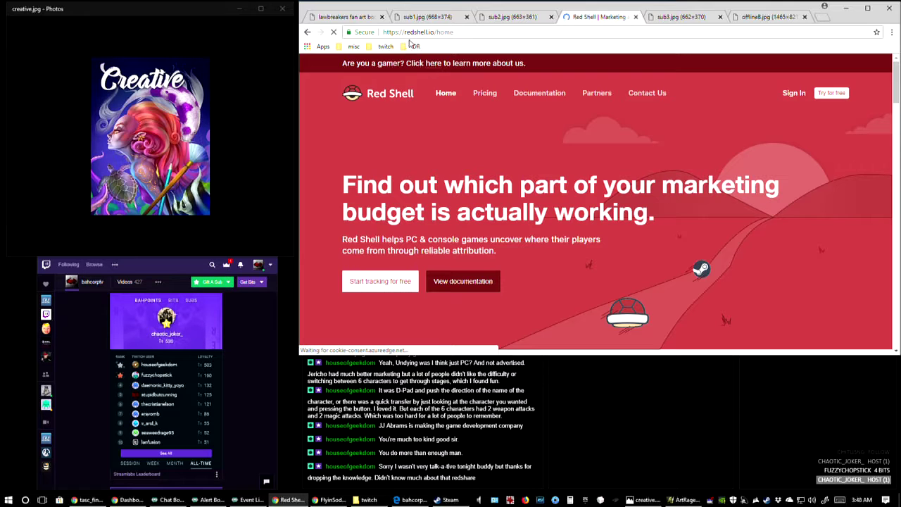
Step: Copy the Red Shell home page address, share it in the stream chat and close the page's tab
click(464, 33)
right_click(411, 32)
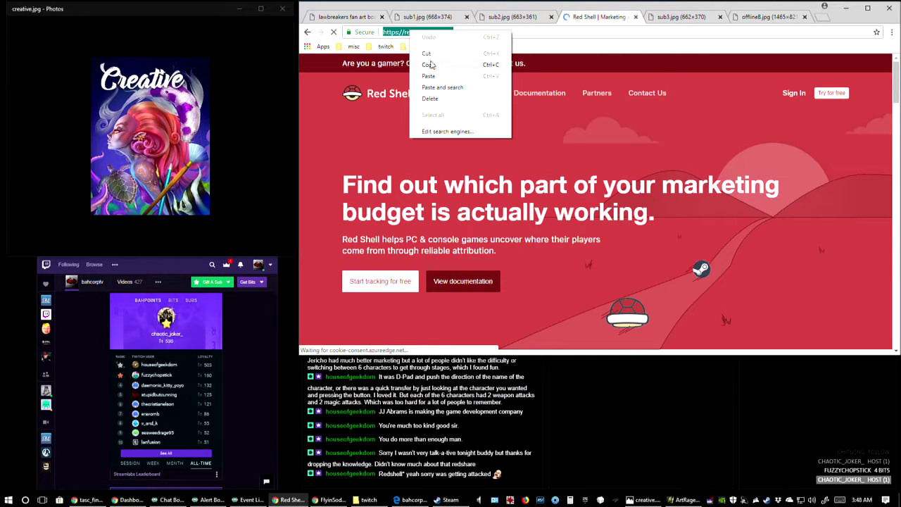
click(430, 65)
key(alt+Tab)
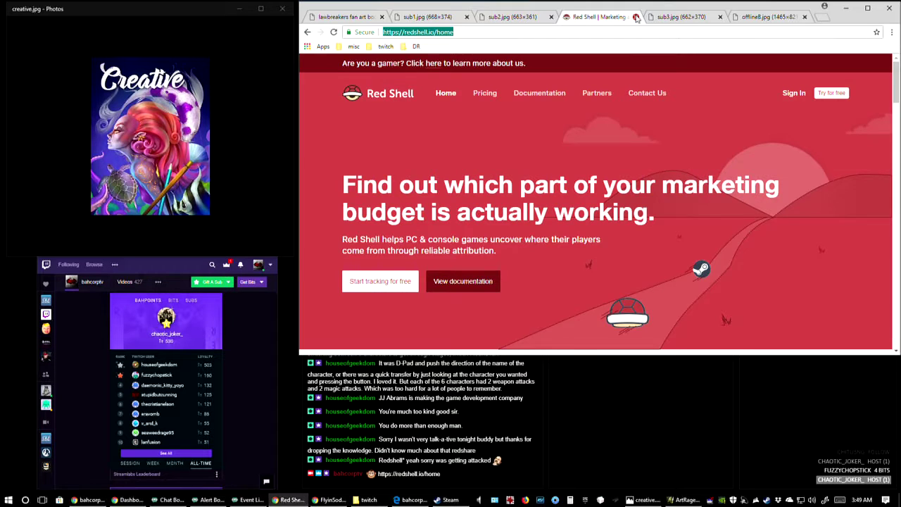
click(636, 18)
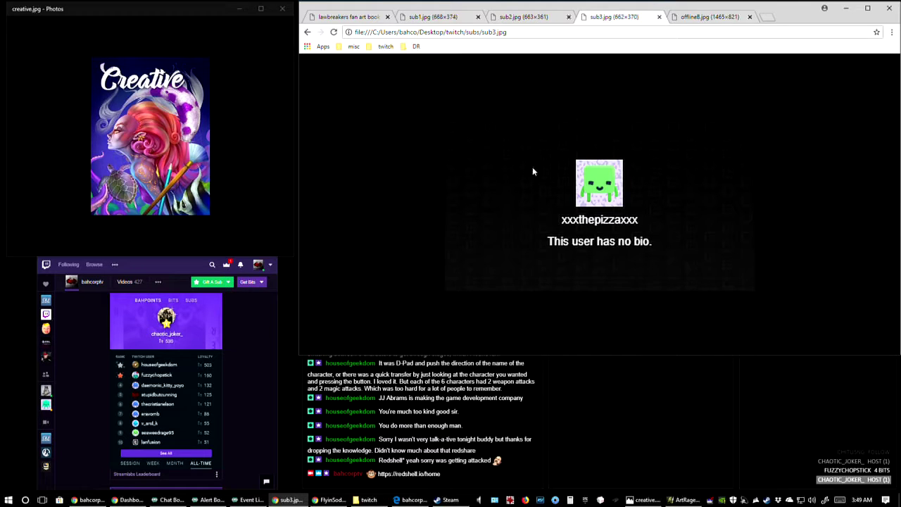
Step: Switch to ArtRage and ink the inner thigh's curved seam, the line below the thigh panel's tip and the inner outline down to the knee
click(684, 500)
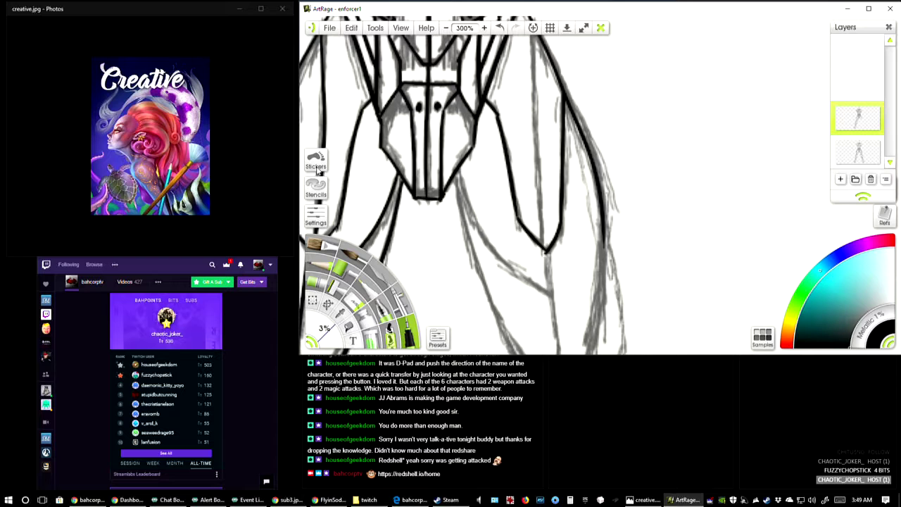
scroll(614, 228, down, 3)
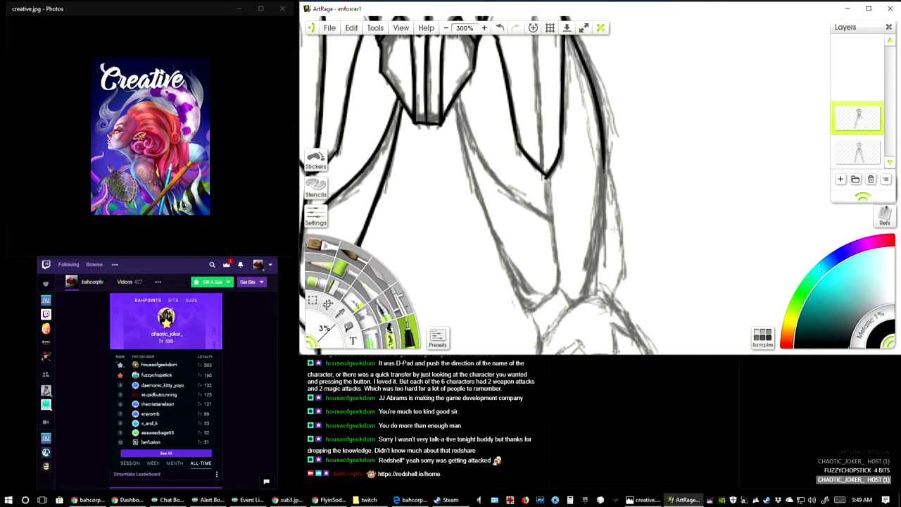
drag(443, 194, 563, 195)
drag(796, 228, 757, 241)
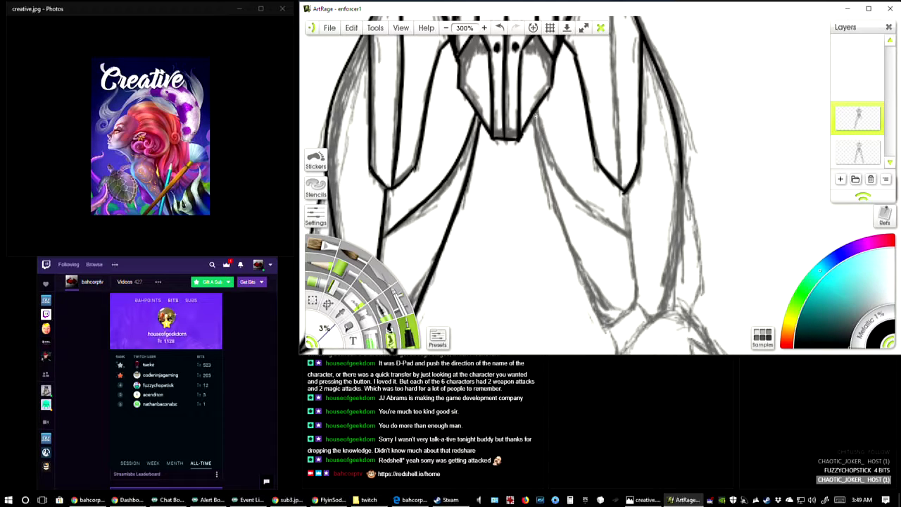
mouse_move(538, 106)
mouse_down()
mouse_move(568, 194)
mouse_move(631, 237)
mouse_up()
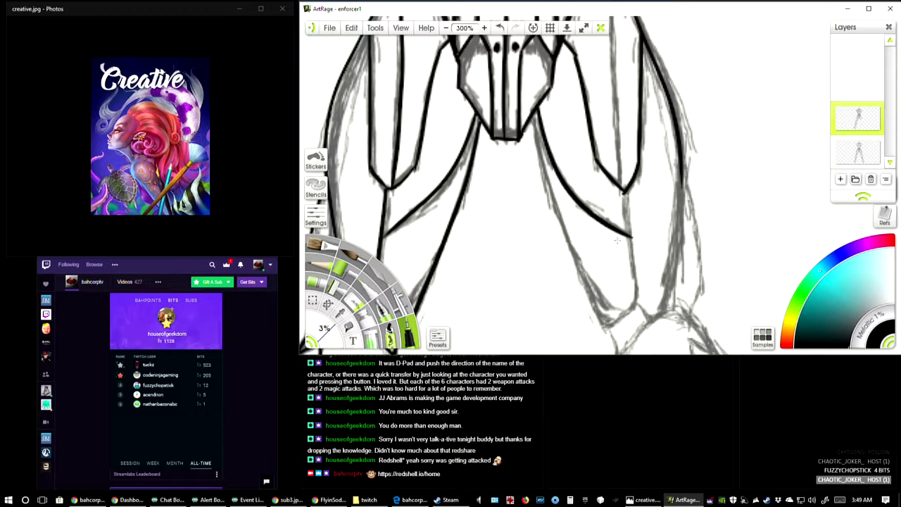
mouse_move(623, 189)
mouse_down()
mouse_move(636, 289)
mouse_move(604, 329)
mouse_up()
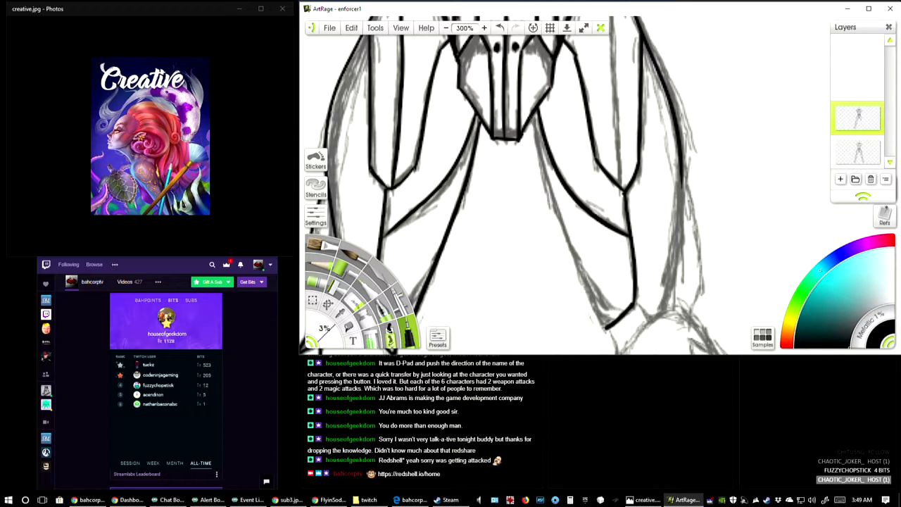
mouse_move(531, 111)
mouse_down()
mouse_move(562, 245)
mouse_move(608, 332)
mouse_up()
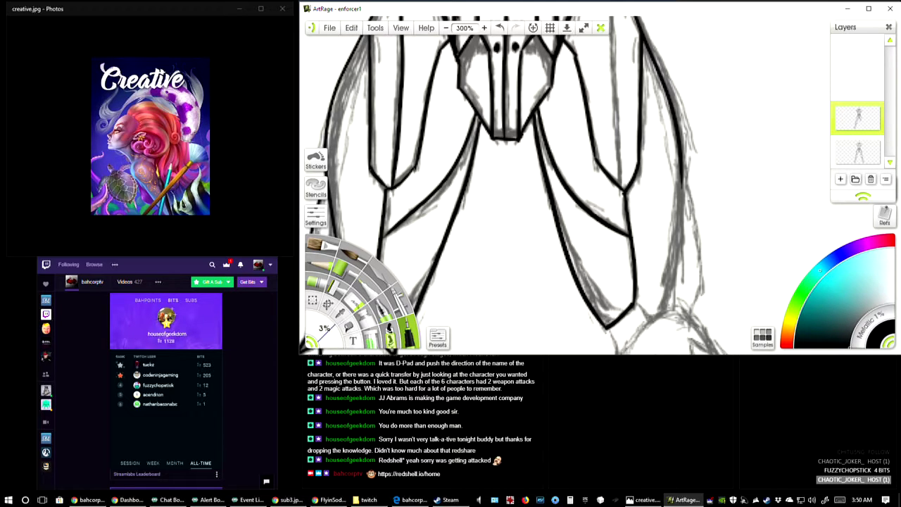
Step: Ink the two short joint lines linking the lower end of the inner thigh to the kneecap
key(alt+Tab)
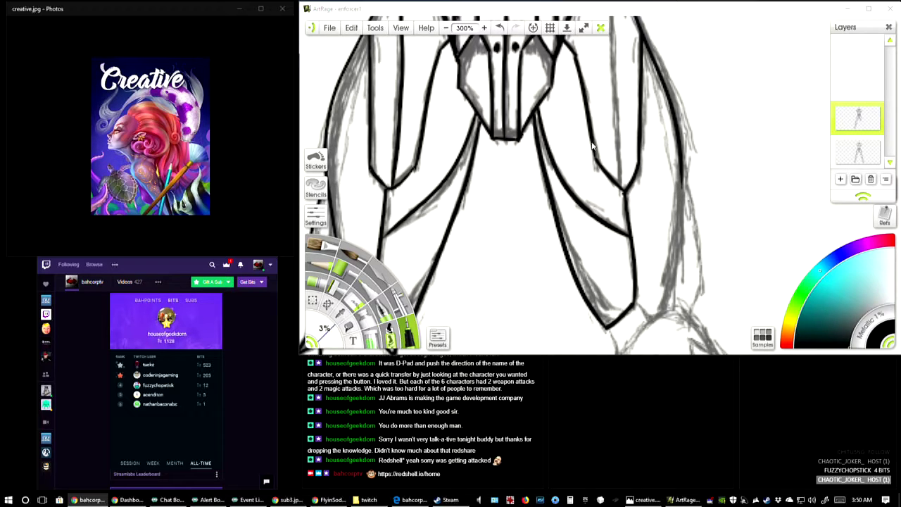
click(613, 145)
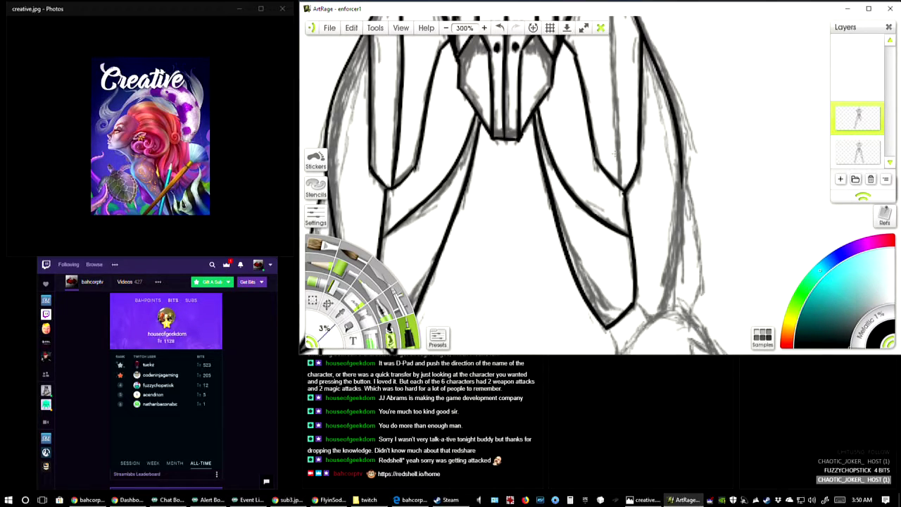
mouse_move(614, 152)
mouse_down()
mouse_move(569, 215)
mouse_move(554, 124)
mouse_move(533, 200)
mouse_move(538, 255)
mouse_up()
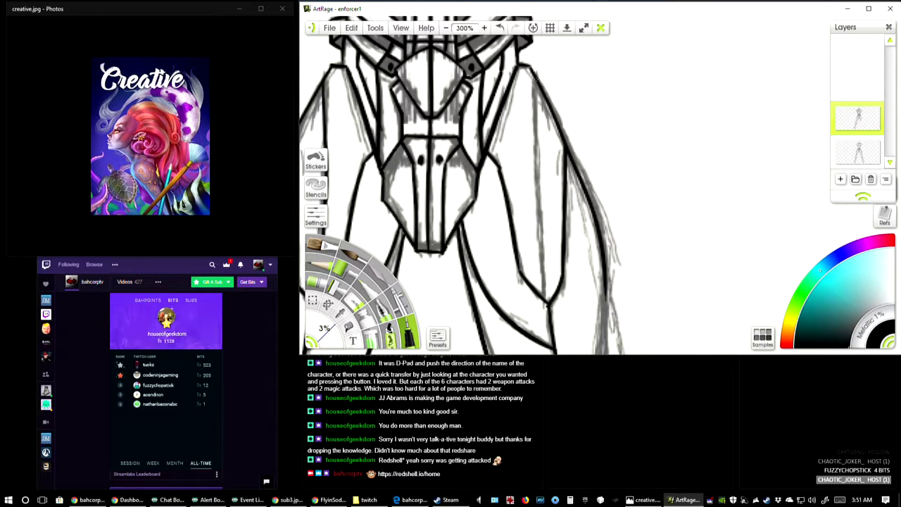
mouse_move(535, 79)
mouse_down()
mouse_move(548, 306)
mouse_move(612, 185)
mouse_up()
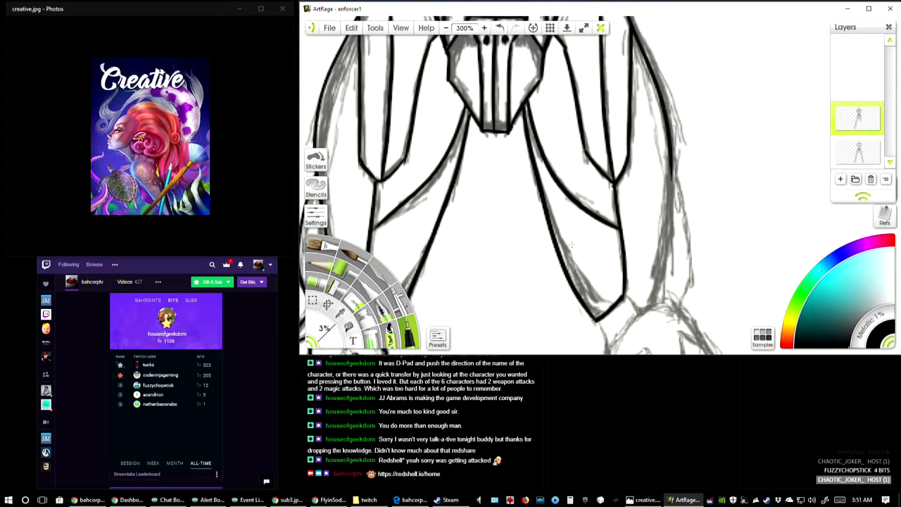
drag(635, 220, 637, 115)
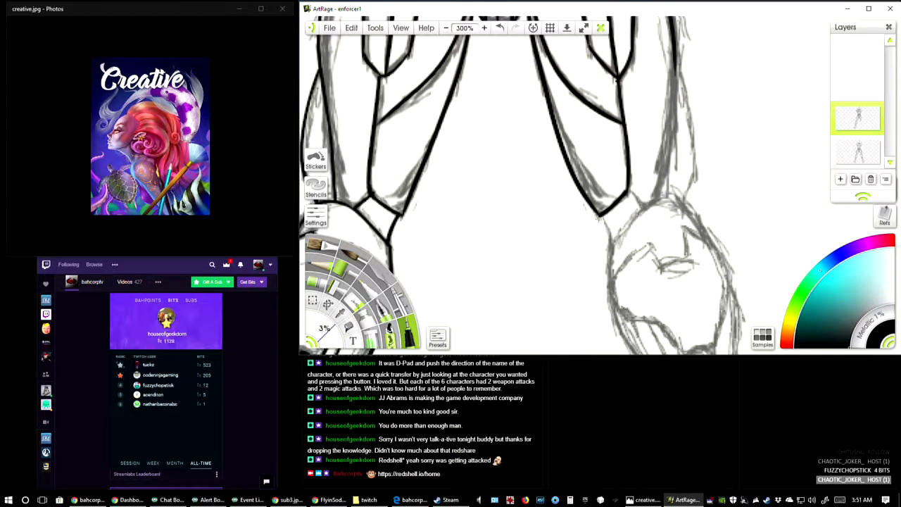
drag(599, 215, 611, 250)
drag(626, 186, 643, 207)
Step: Ink the outer thigh line down to the knee and the bulging outer contour beside it
mouse_move(693, 141)
mouse_down()
mouse_move(630, 129)
mouse_move(655, 112)
mouse_move(616, 132)
mouse_up()
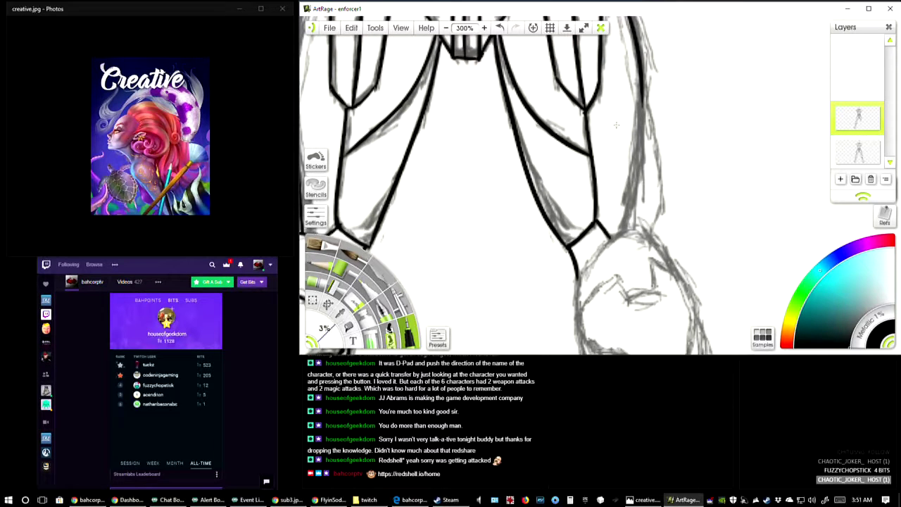
drag(641, 79, 622, 242)
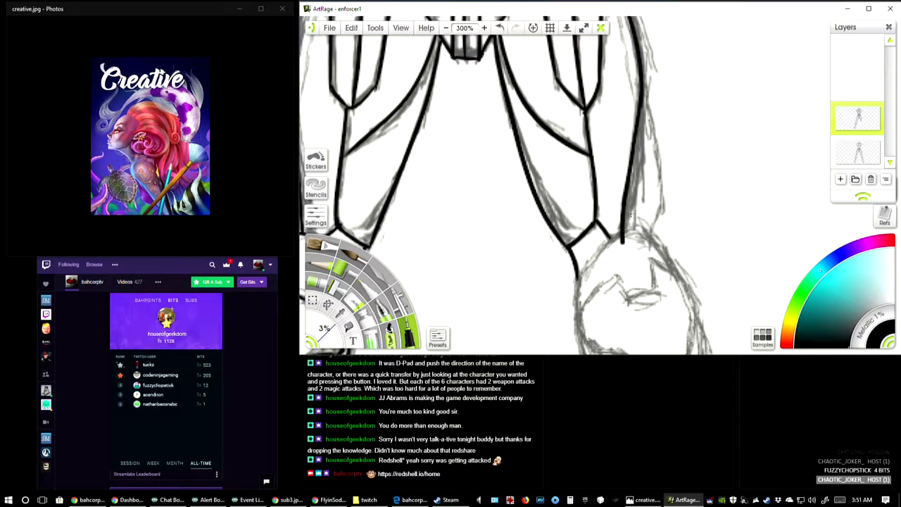
key(ctrl+z)
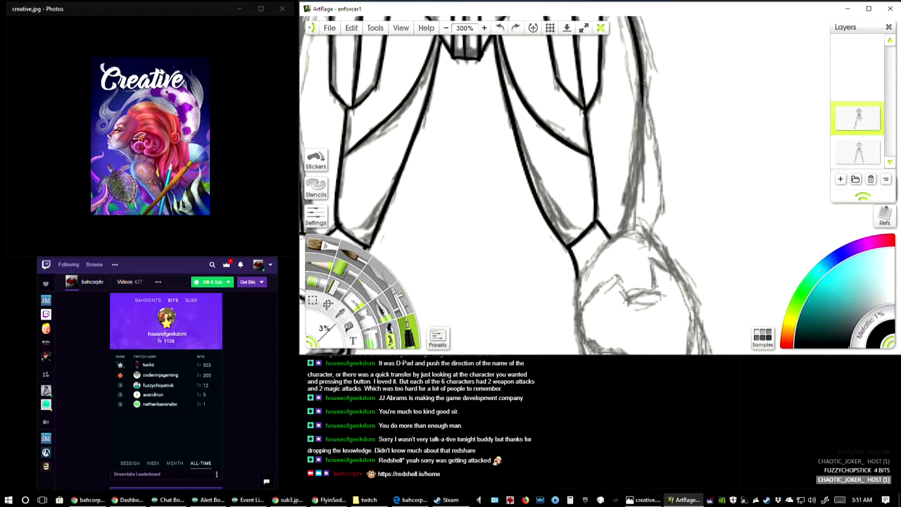
drag(640, 80, 629, 226)
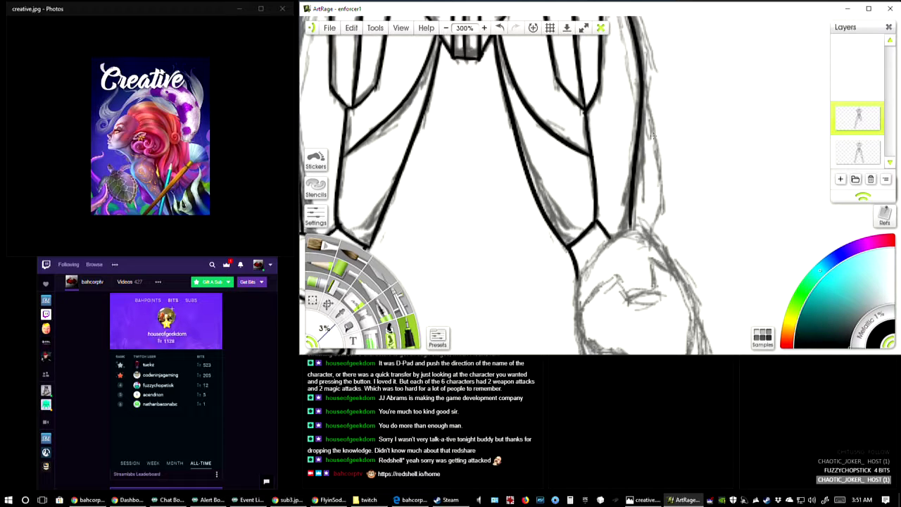
drag(629, 192, 591, 200)
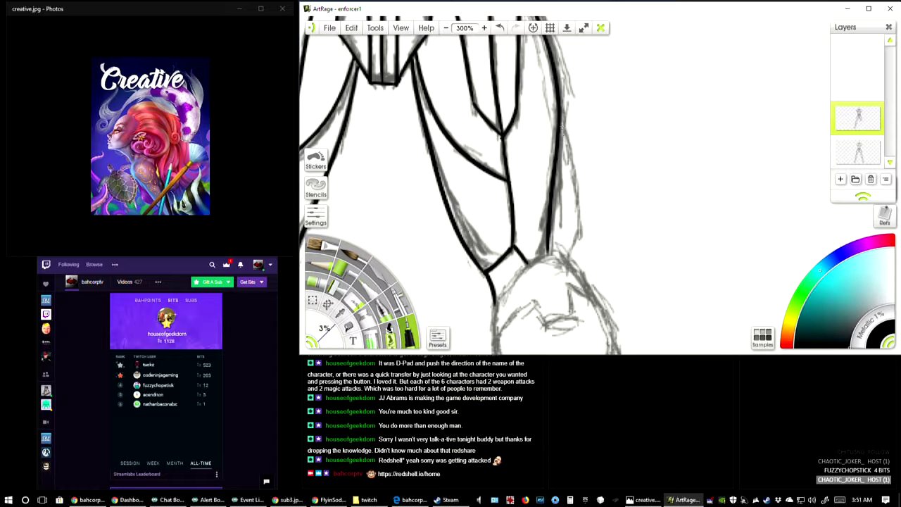
mouse_move(559, 116)
mouse_down()
mouse_move(578, 197)
mouse_move(564, 259)
mouse_up()
Step: Ink the curved upper edge of the kneecap from the outer thigh contour around to the inner joint line
drag(481, 285, 517, 218)
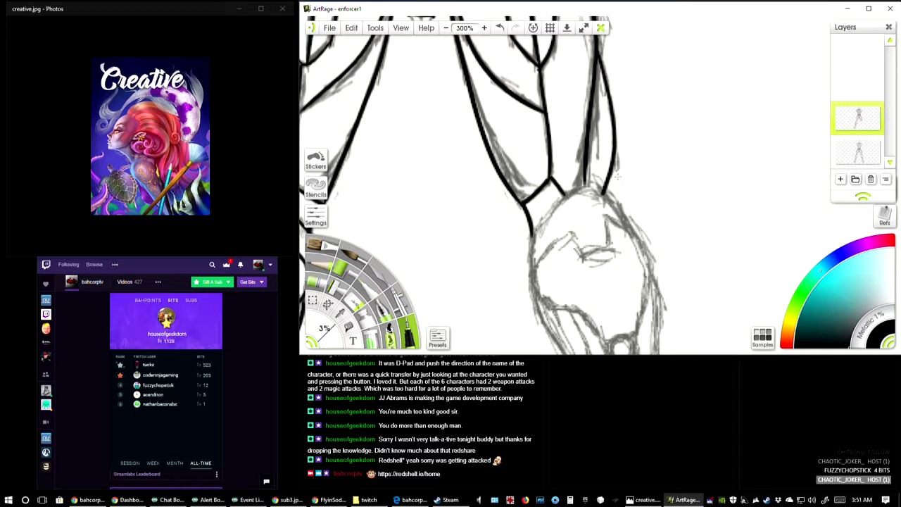
drag(575, 201, 588, 162)
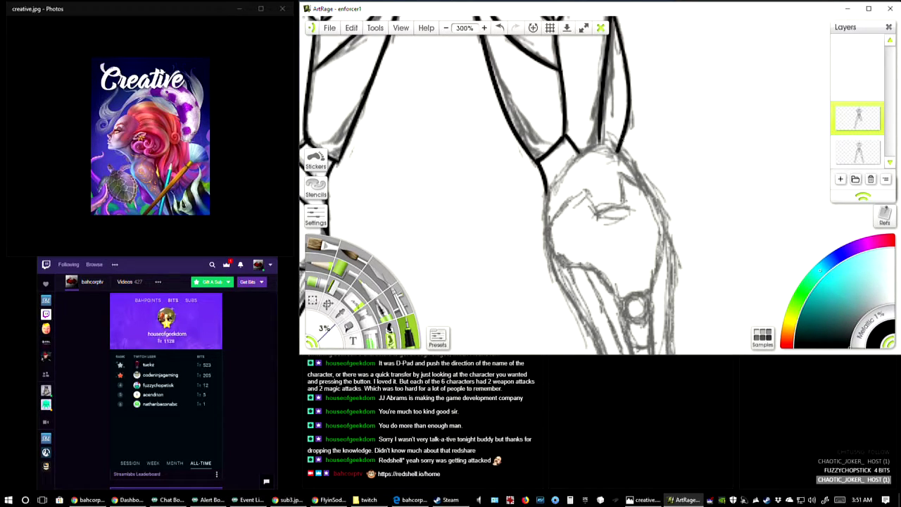
drag(609, 159, 594, 143)
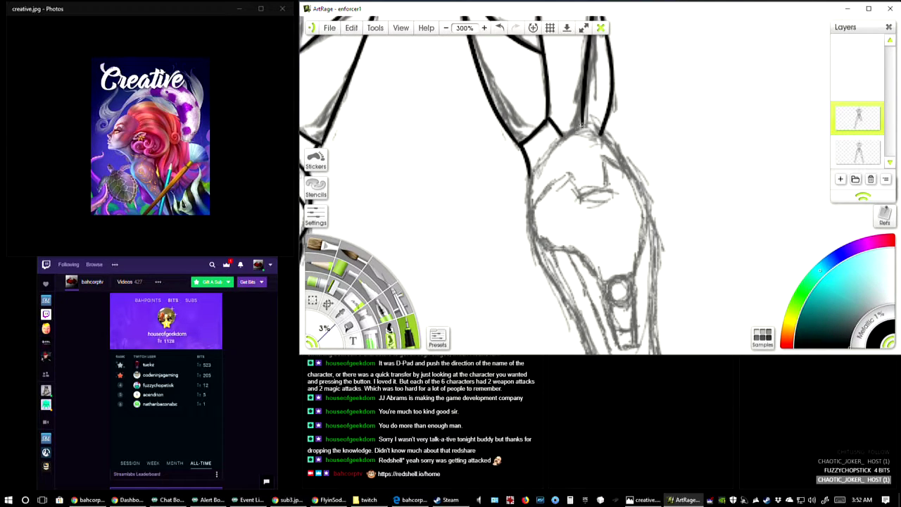
mouse_move(600, 132)
mouse_down()
mouse_move(582, 119)
mouse_move(562, 135)
mouse_move(530, 184)
mouse_up()
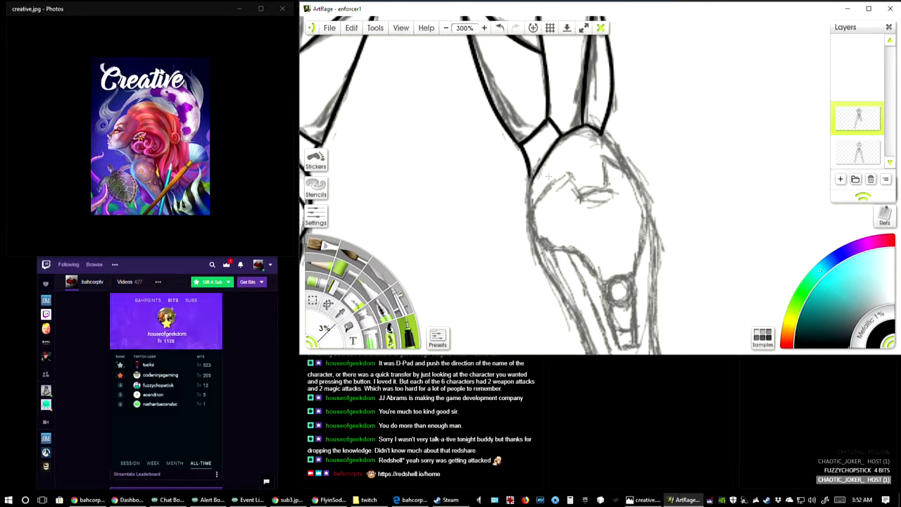
Step: Compare the sketched knee and shin with the already inked leg and the whole figure, returning to the uninked knee at 400%
scroll(549, 176, down, 2)
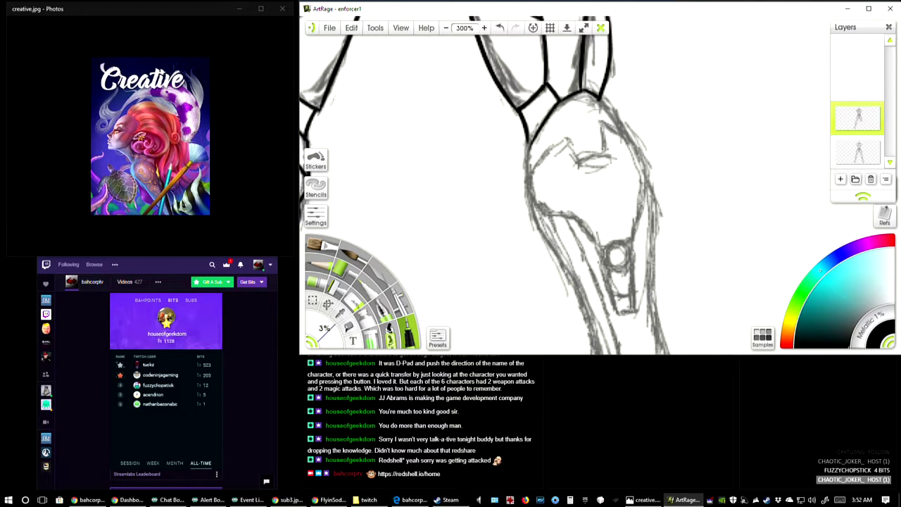
scroll(558, 185, down, 2)
scroll(558, 185, left, 3)
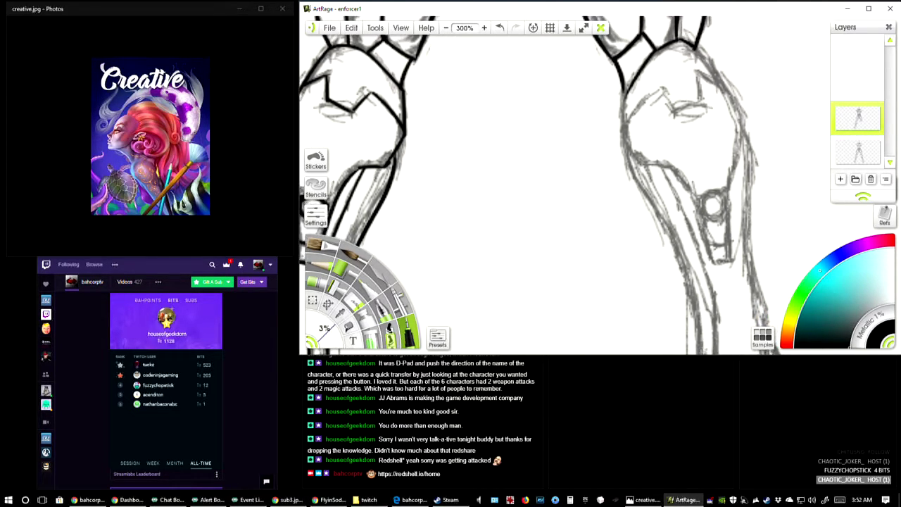
scroll(558, 185, up, 1)
scroll(557, 185, right, 1)
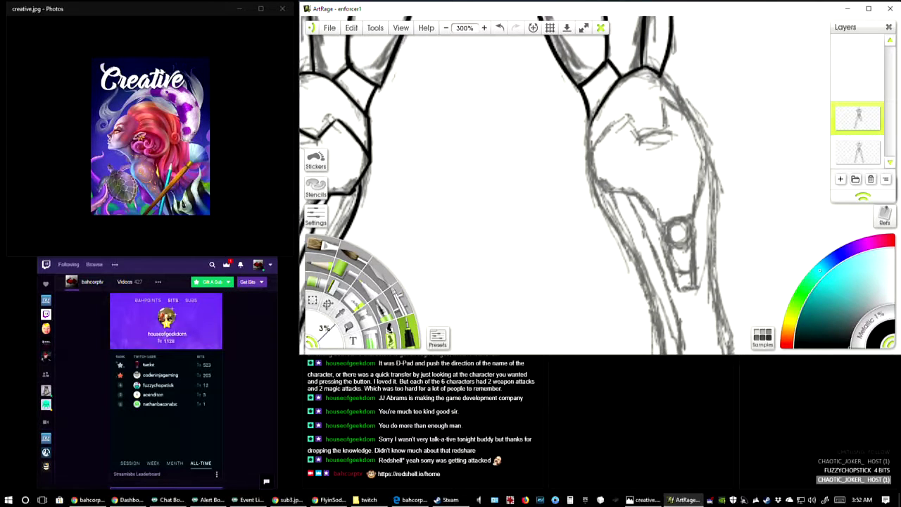
scroll(558, 185, down, 2)
scroll(558, 185, right, 1)
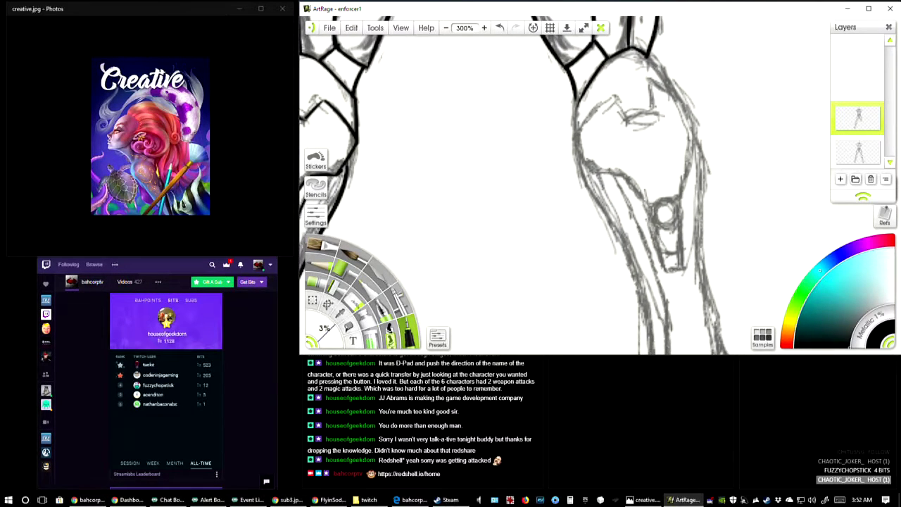
scroll(623, 77, down, 4)
scroll(623, 77, left, 1)
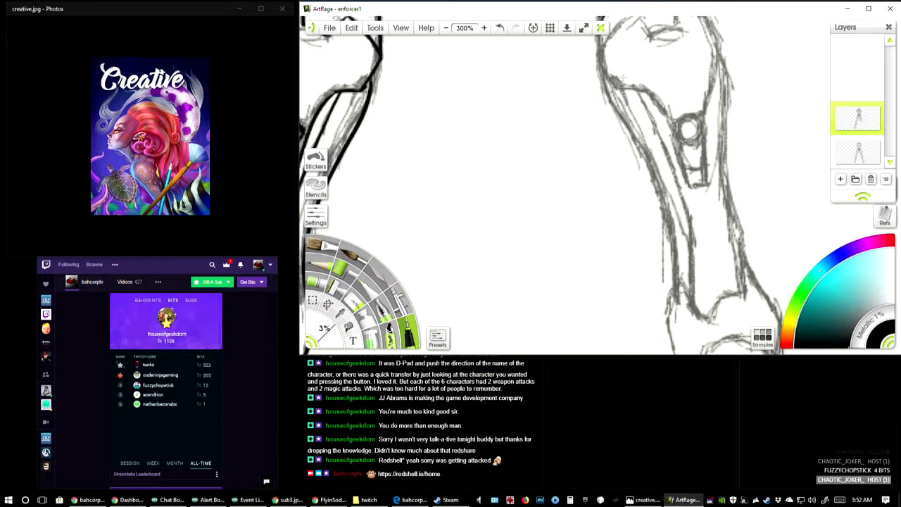
click(446, 28)
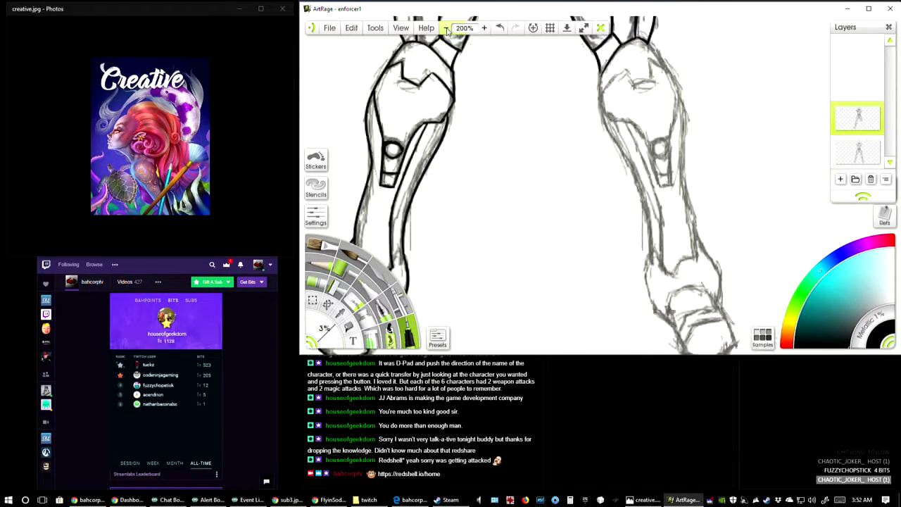
click(446, 28)
click(445, 28)
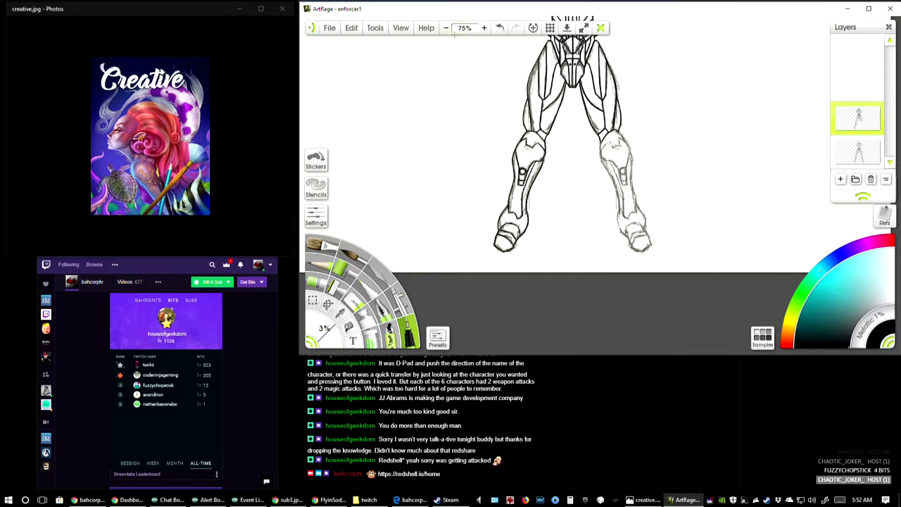
scroll(570, 155, up, 2)
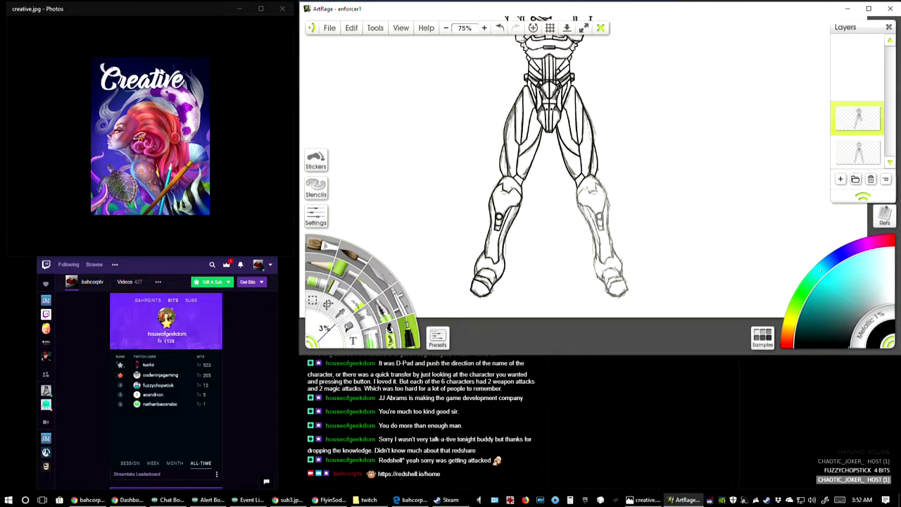
click(483, 29)
click(483, 28)
click(483, 28)
click(484, 28)
scroll(549, 137, down, 2)
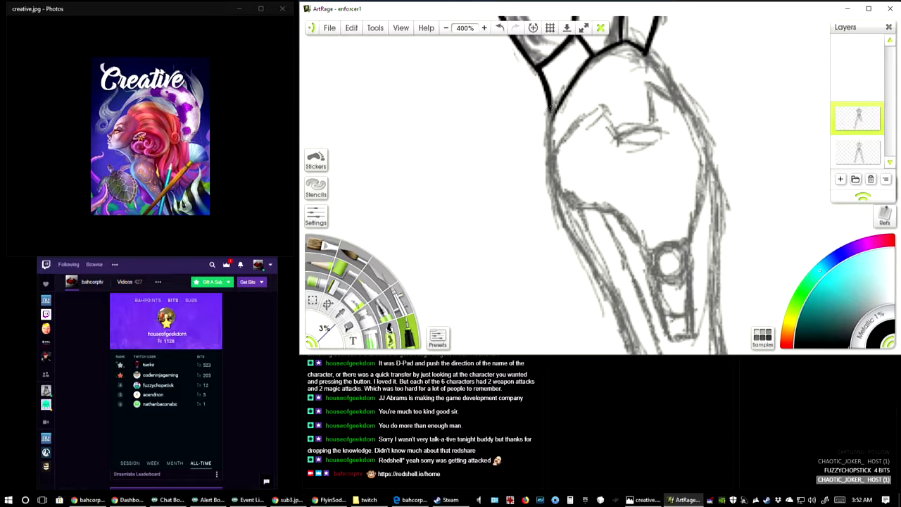
Step: Ink the knee plate's inner contour from the thigh joint down its curved side to the short flat edge at its tapered tip
mouse_move(551, 105)
mouse_down()
mouse_move(551, 166)
mouse_move(561, 193)
mouse_move(579, 211)
mouse_move(617, 212)
mouse_move(648, 265)
mouse_up()
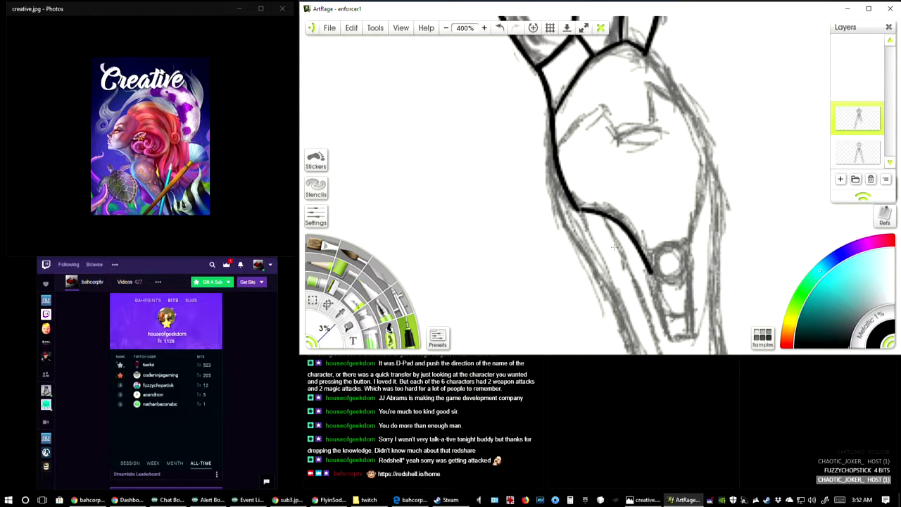
drag(631, 257, 578, 158)
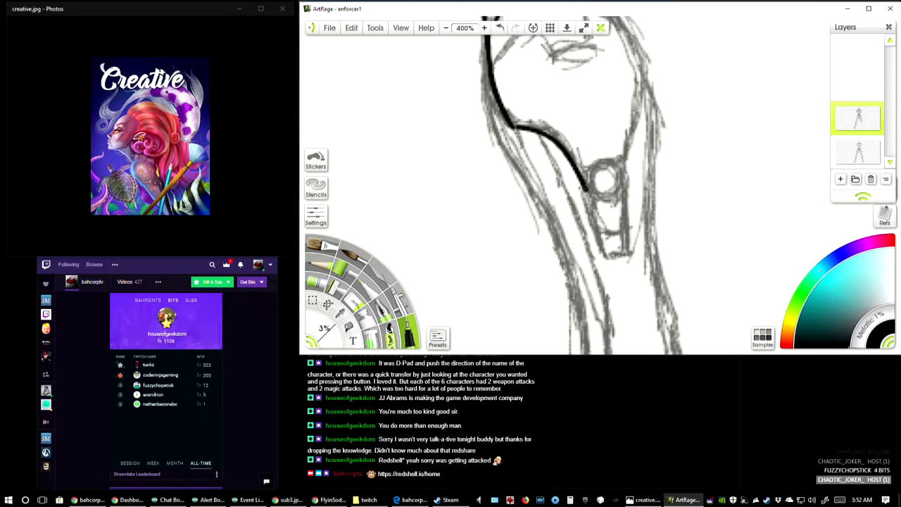
mouse_move(584, 189)
mouse_down()
mouse_move(608, 261)
mouse_move(630, 256)
mouse_up()
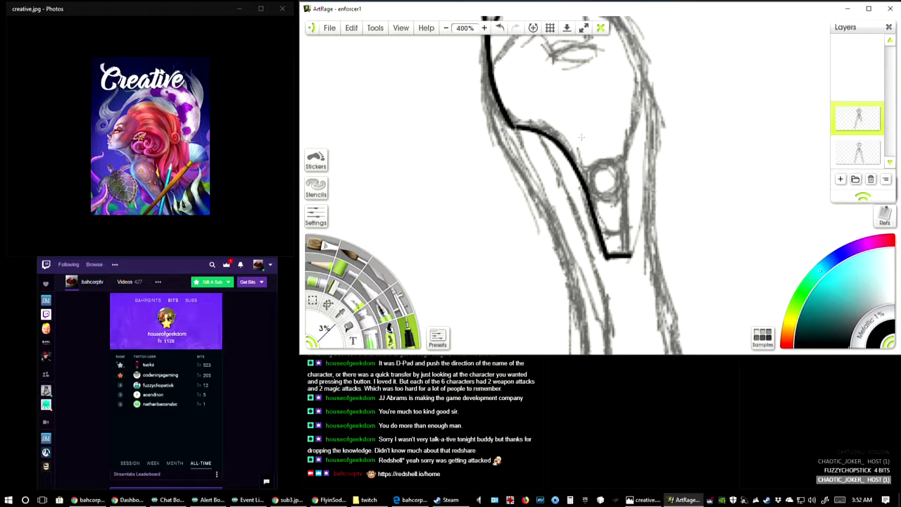
Step: Ink the angular notched line across the upper knee plate, from its inner contour to the sketched outer edge
mouse_move(581, 136)
mouse_down()
mouse_move(611, 172)
mouse_move(746, 176)
mouse_move(603, 157)
mouse_move(568, 241)
mouse_up()
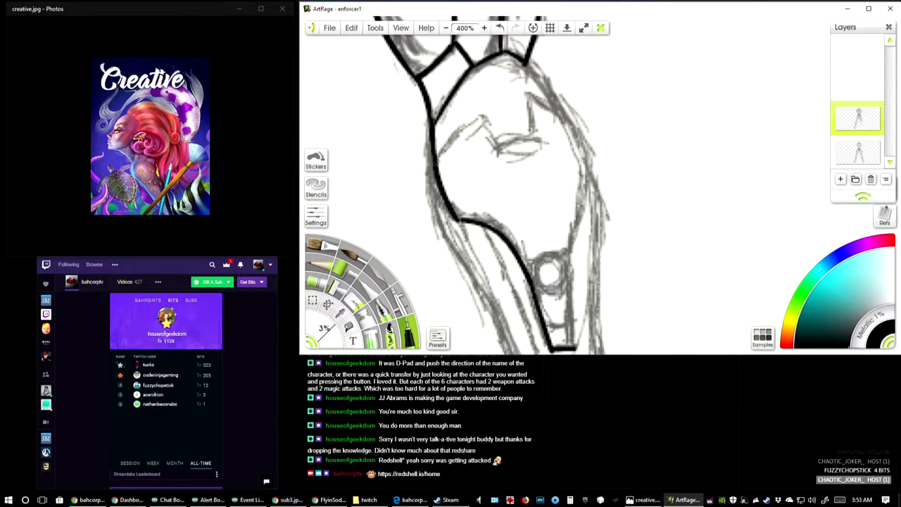
mouse_move(432, 162)
mouse_down()
mouse_move(484, 111)
mouse_move(497, 151)
mouse_up()
drag(525, 94, 542, 130)
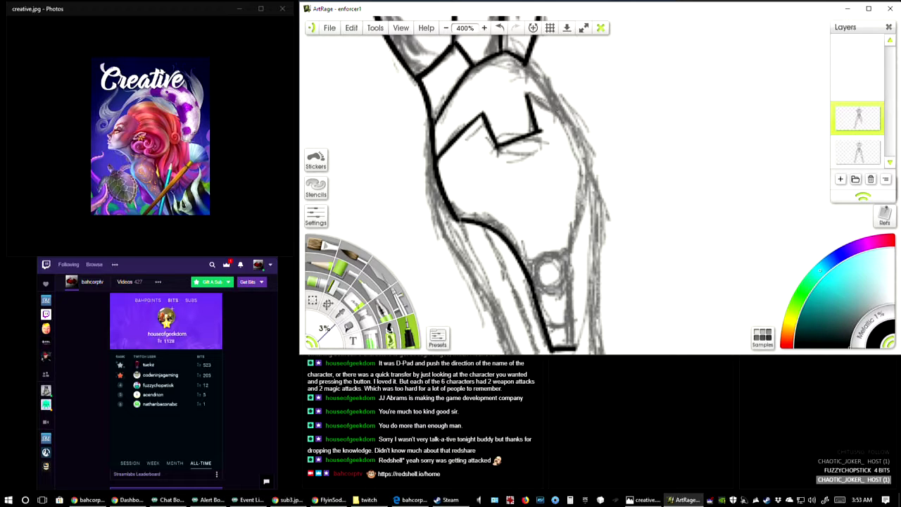
drag(526, 93, 574, 125)
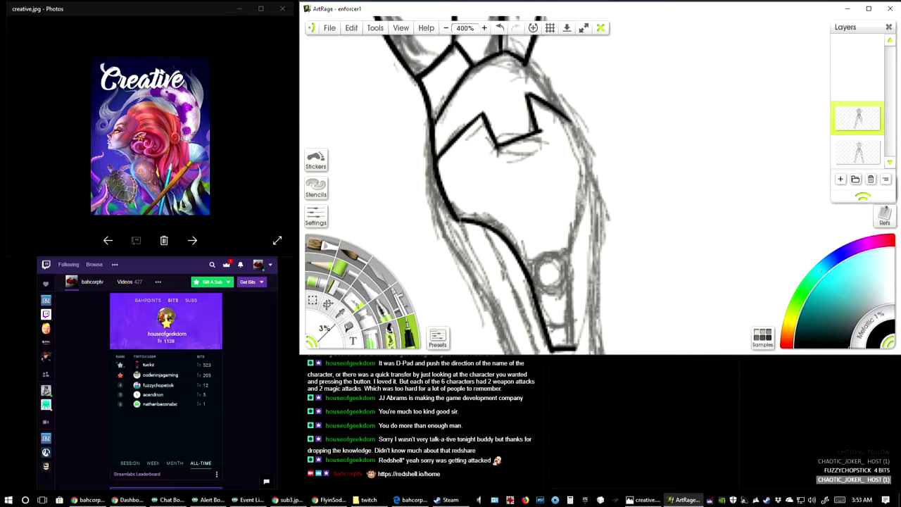
Step: Switch to Chrome, look over the bahcorp.net home page and open its linked Blogger devlog
key(ctrl+t)
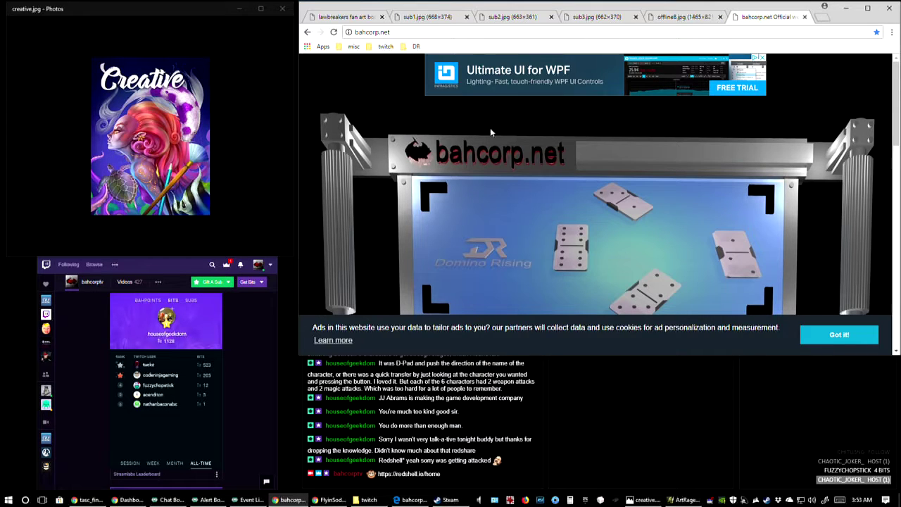
scroll(538, 130, down, 3)
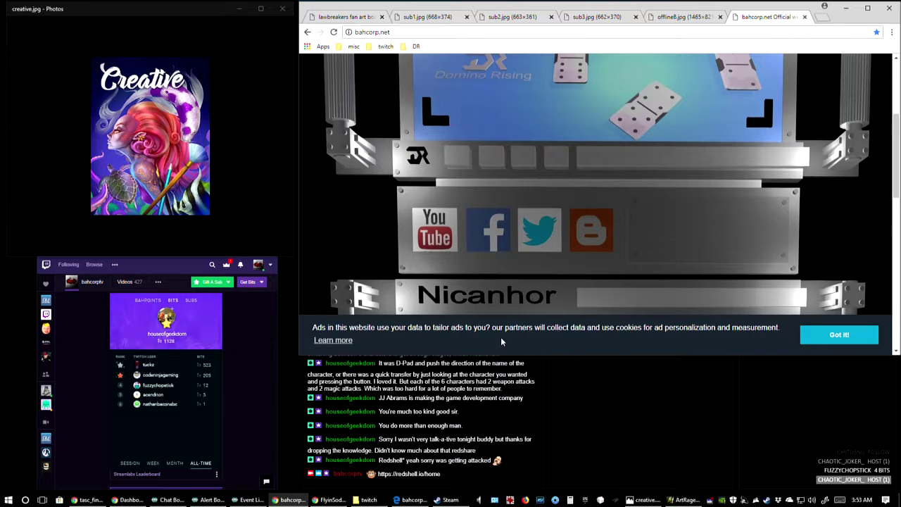
scroll(587, 222, up, 3)
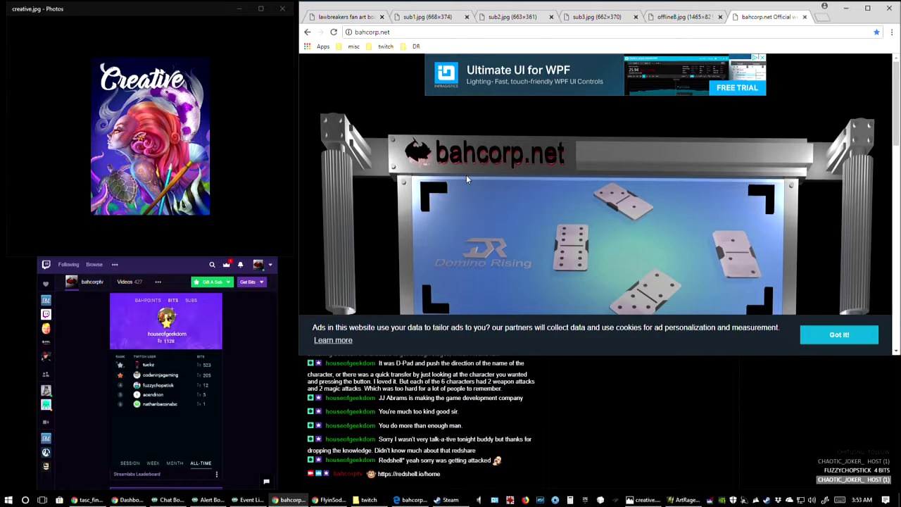
scroll(465, 179, down, 2)
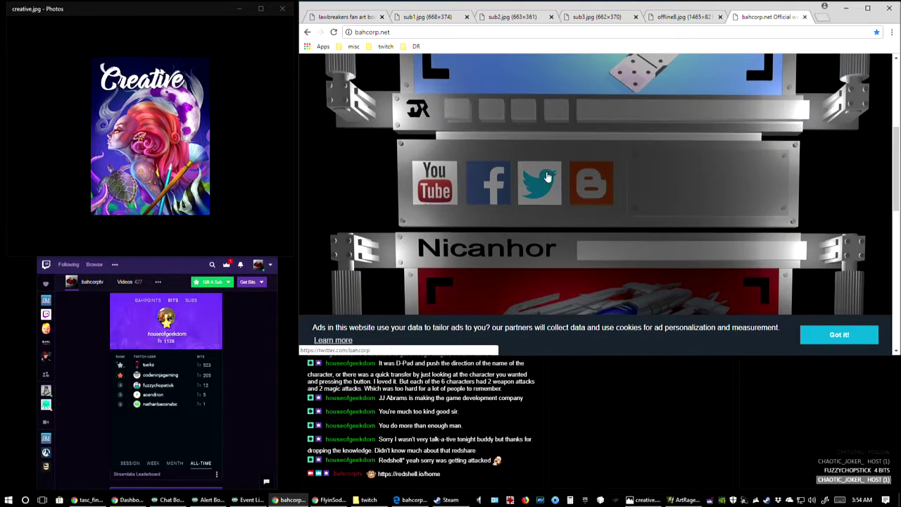
click(598, 184)
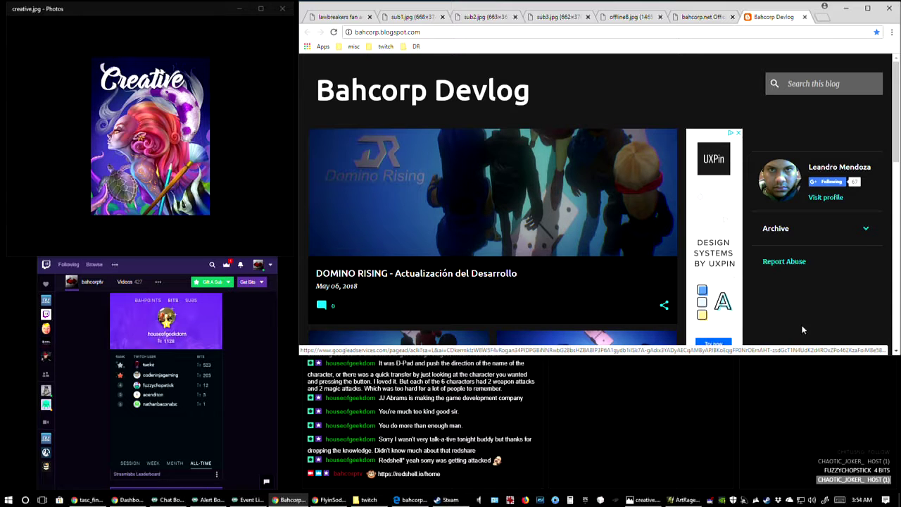
Step: Look through the devlog's Domino Rising post previews, revisit the bahcorp.net home page and return to the devlog
scroll(802, 329, down, 3)
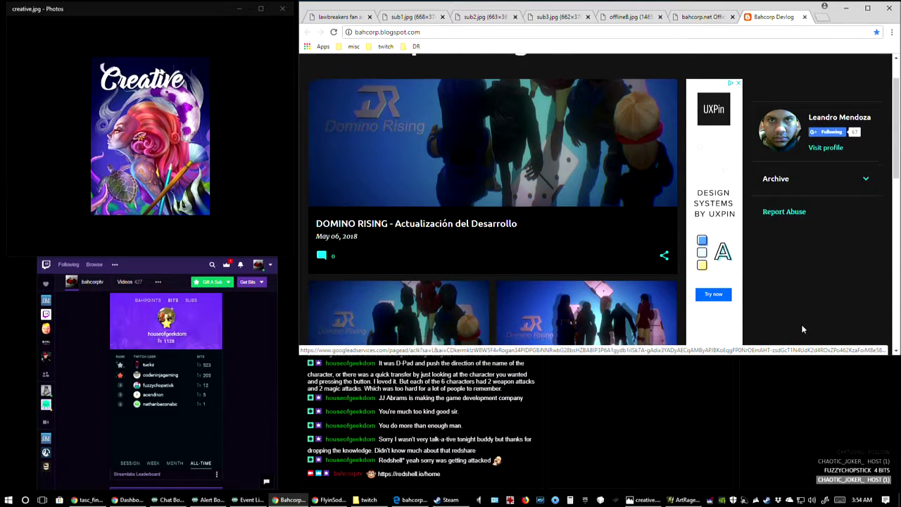
scroll(802, 328, down, 1)
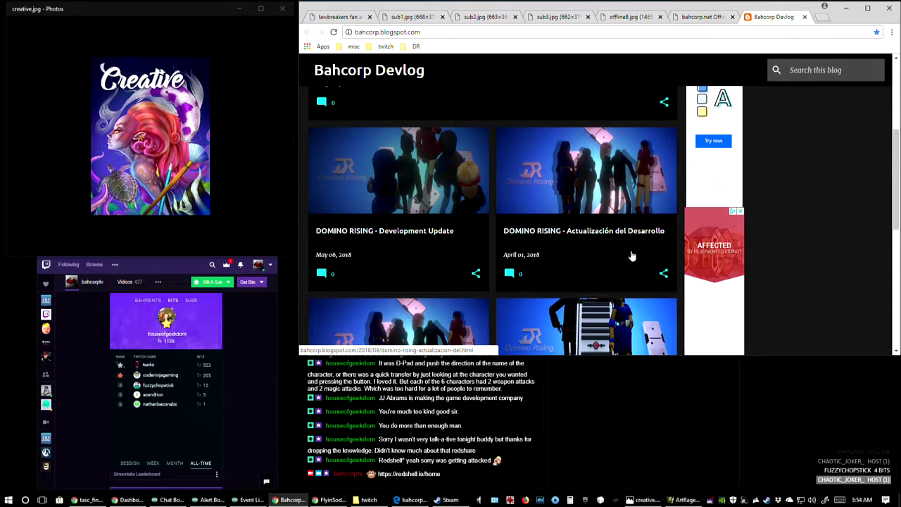
scroll(786, 285, down, 1)
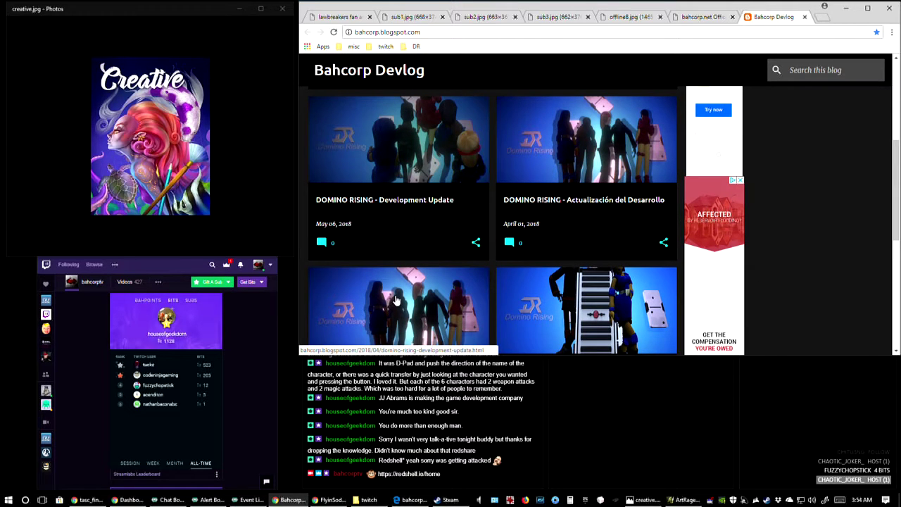
click(696, 17)
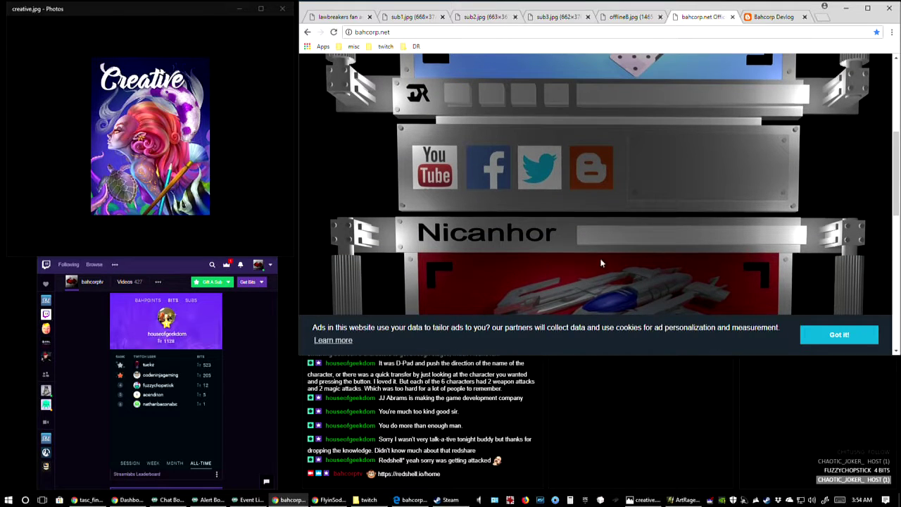
scroll(599, 257, up, 3)
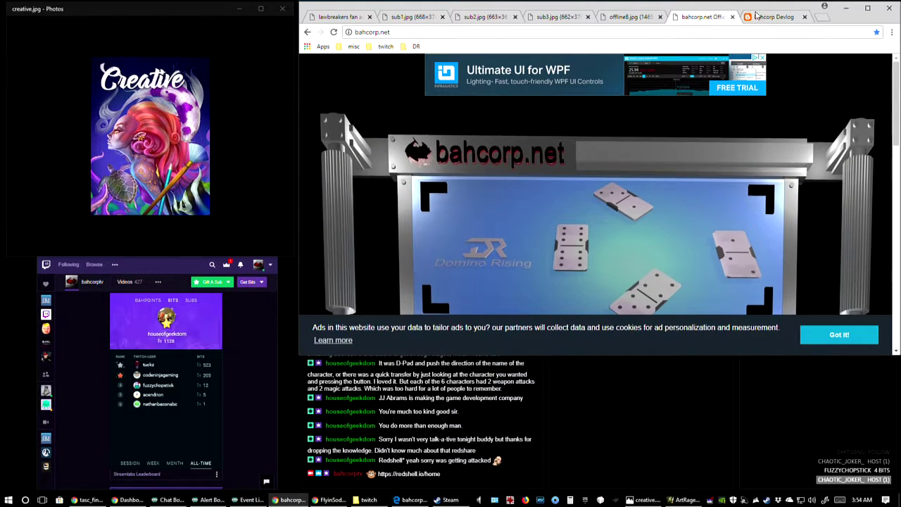
click(758, 17)
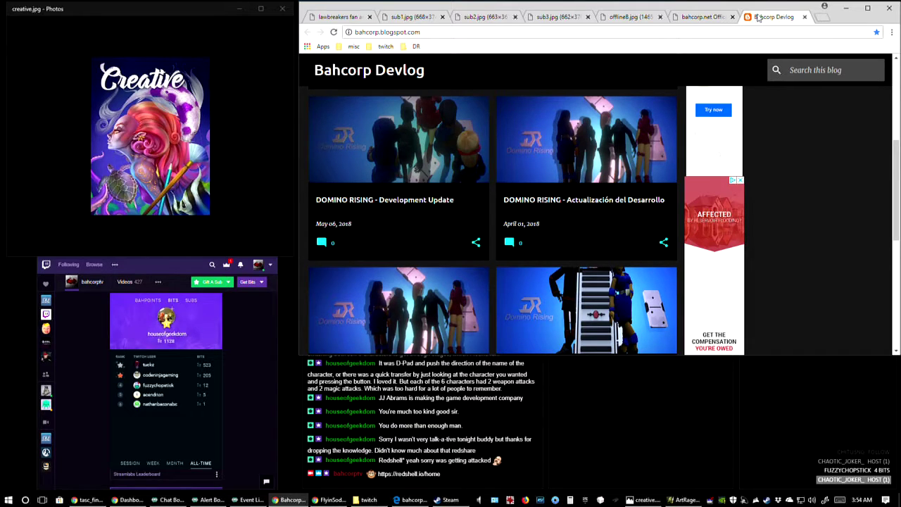
Step: Find and open the "DOMINO RISING - Development Update" post dated May 06, 2018 in the devlog
scroll(510, 175, up, 1)
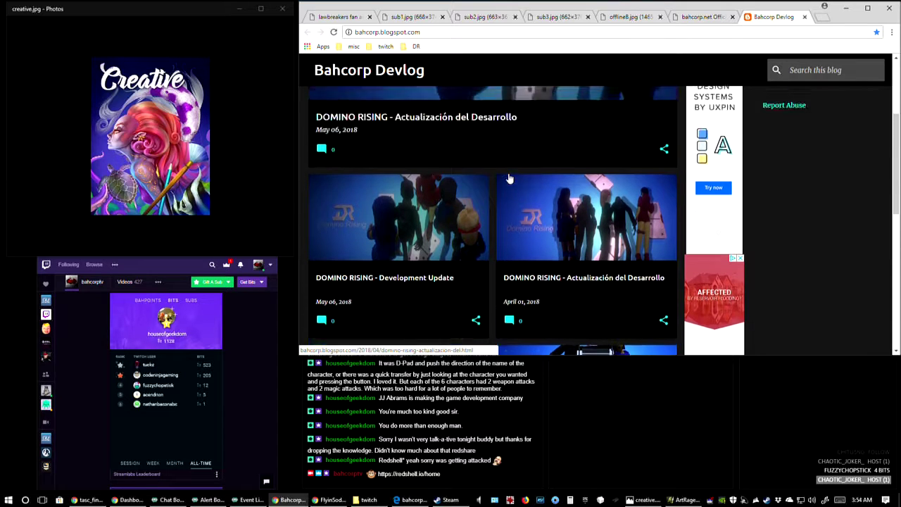
scroll(510, 175, up, 1)
scroll(521, 177, down, 1)
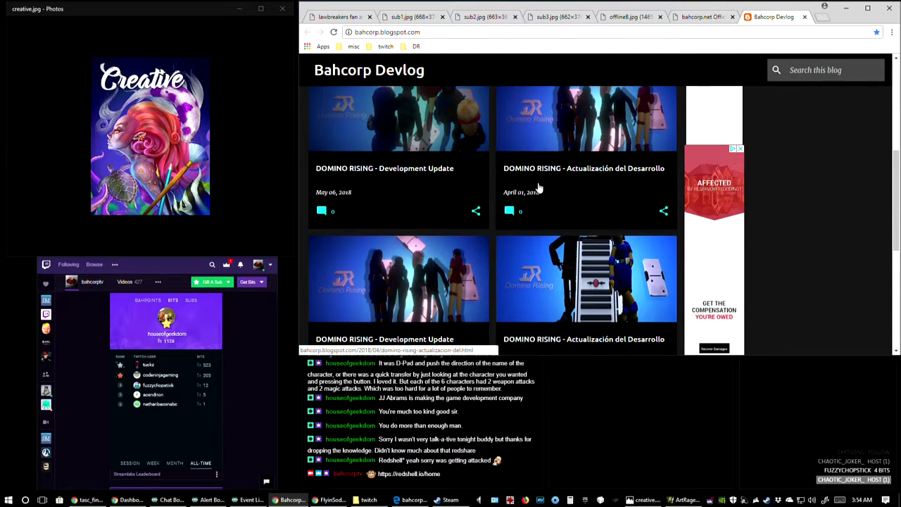
scroll(506, 181, up, 1)
scroll(507, 181, up, 1)
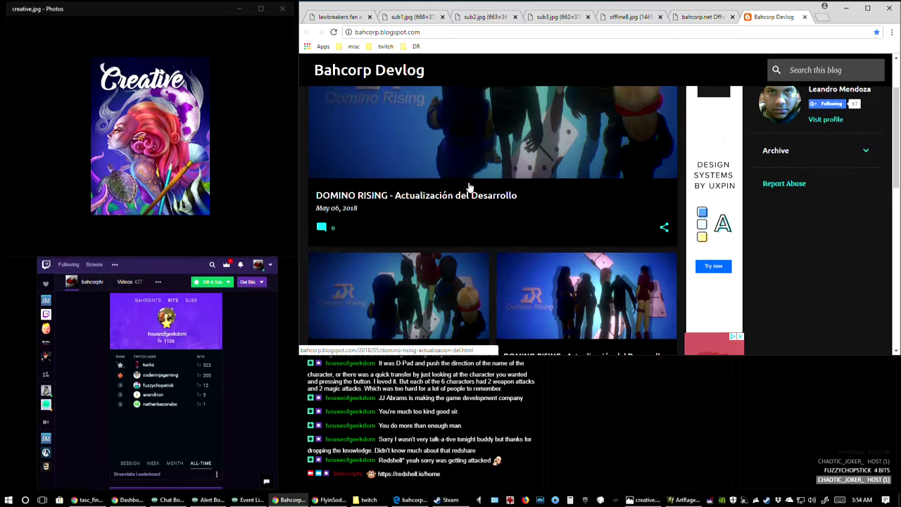
scroll(486, 211, down, 2)
scroll(478, 235, down, 1)
click(435, 161)
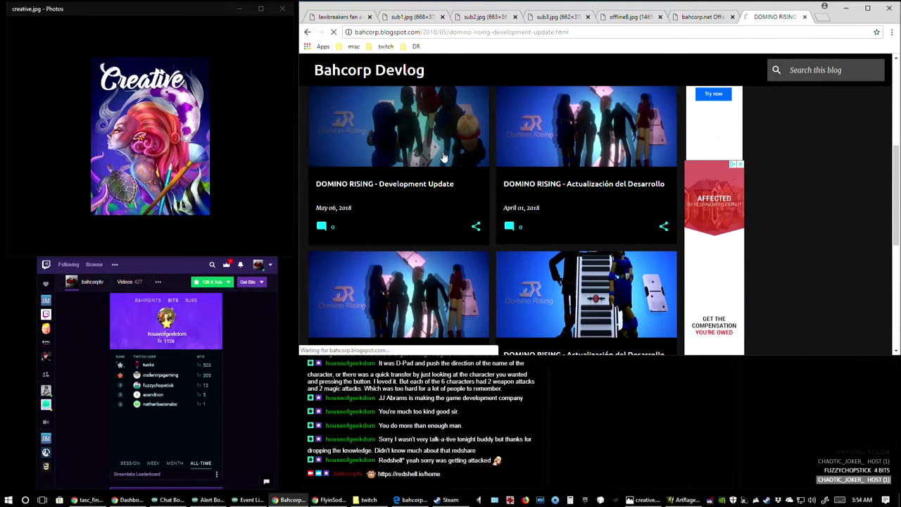
Step: Find the post's section "The Technology Report" and highlight its heading while viewing the introduction
scroll(591, 251, down, 15)
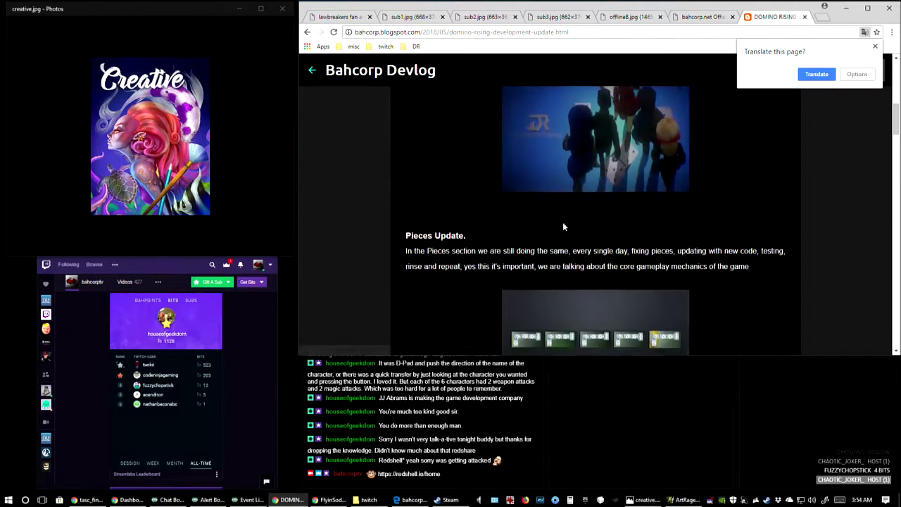
scroll(563, 220, down, 6)
scroll(479, 208, up, 3)
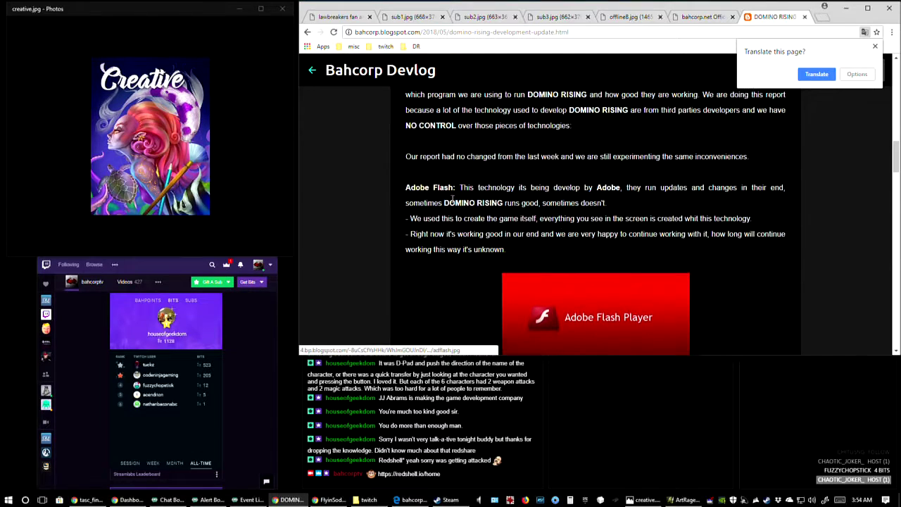
scroll(461, 199, up, 1)
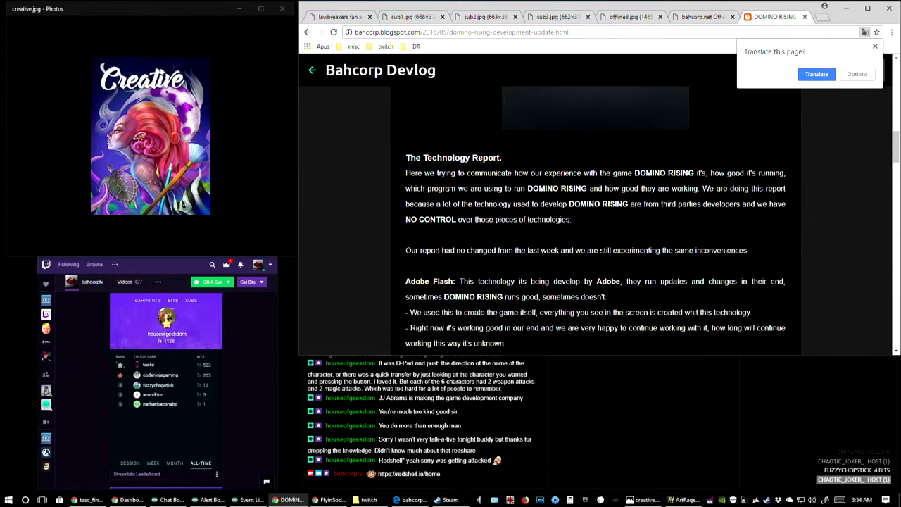
triple_click(501, 160)
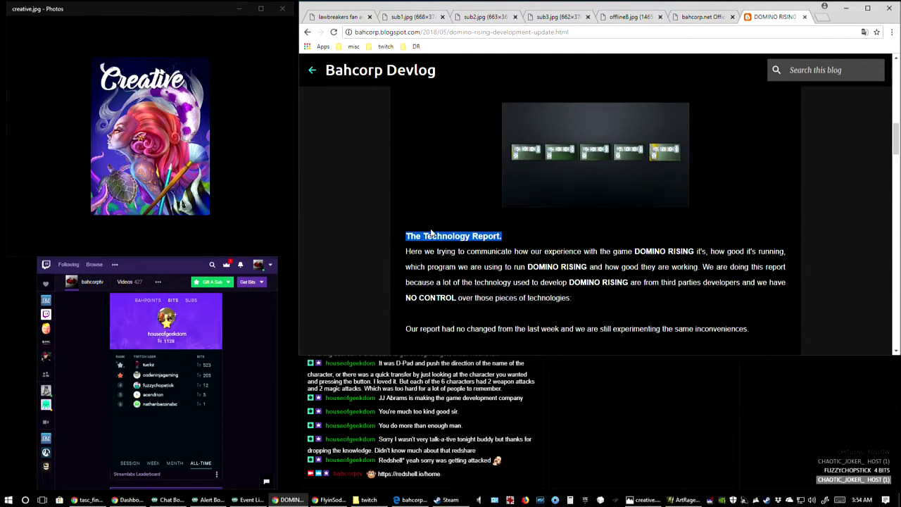
double_click(447, 236)
scroll(427, 197, down, 1)
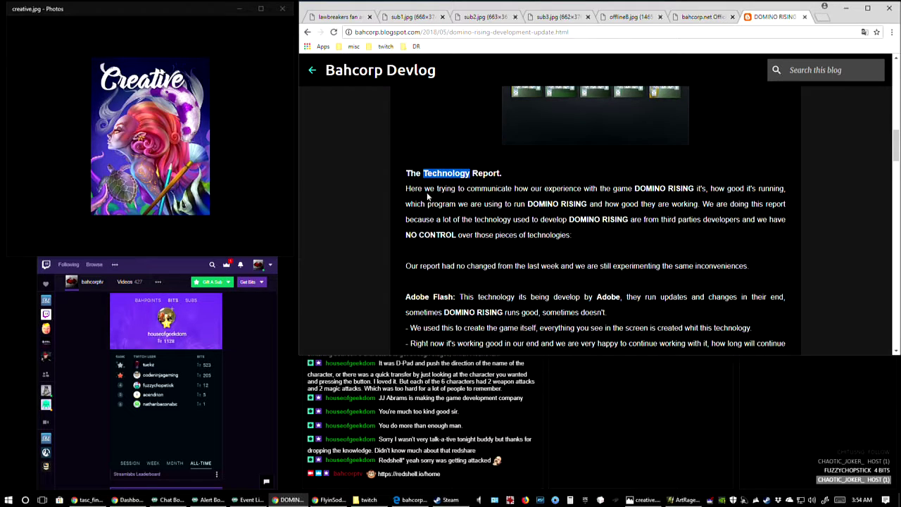
click(610, 235)
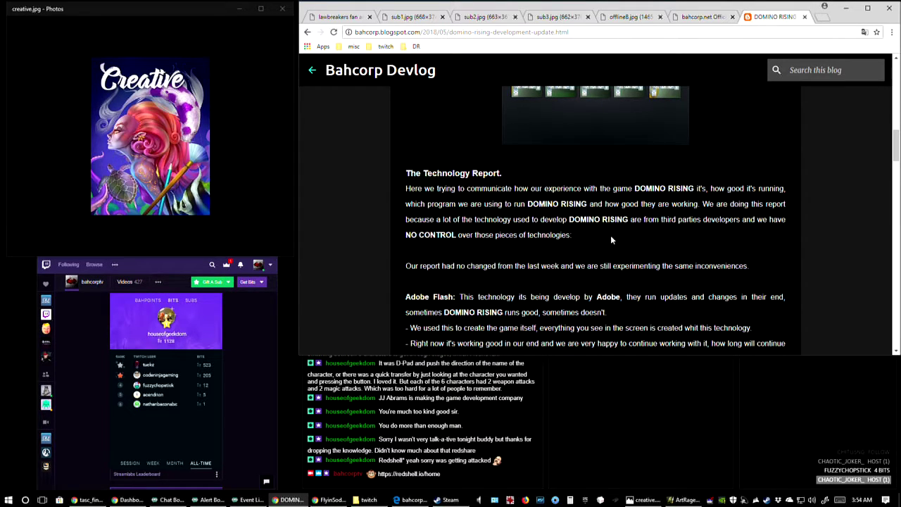
Step: Examine the post's technology entries, from Adobe Flash and Firefox Quantum through Google Chrome, PHP and MySql, down to the comment area
scroll(617, 240, down, 4)
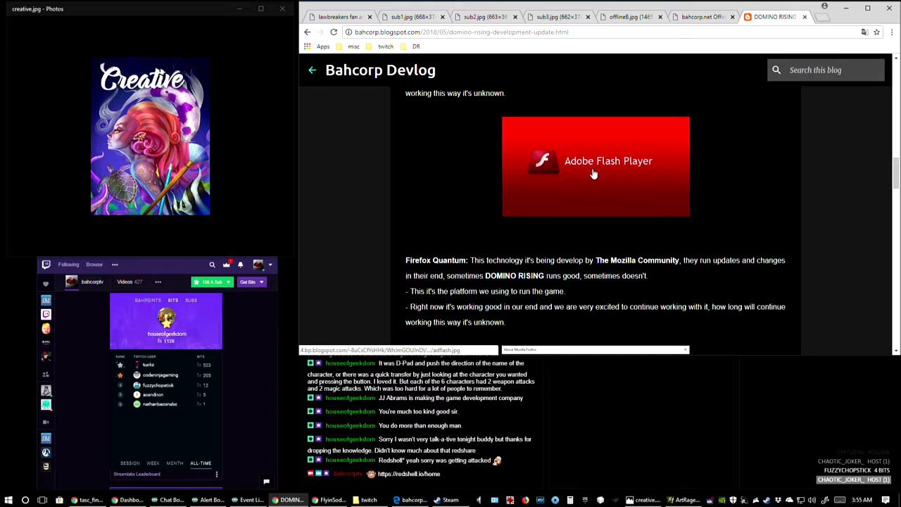
scroll(593, 173, up, 1)
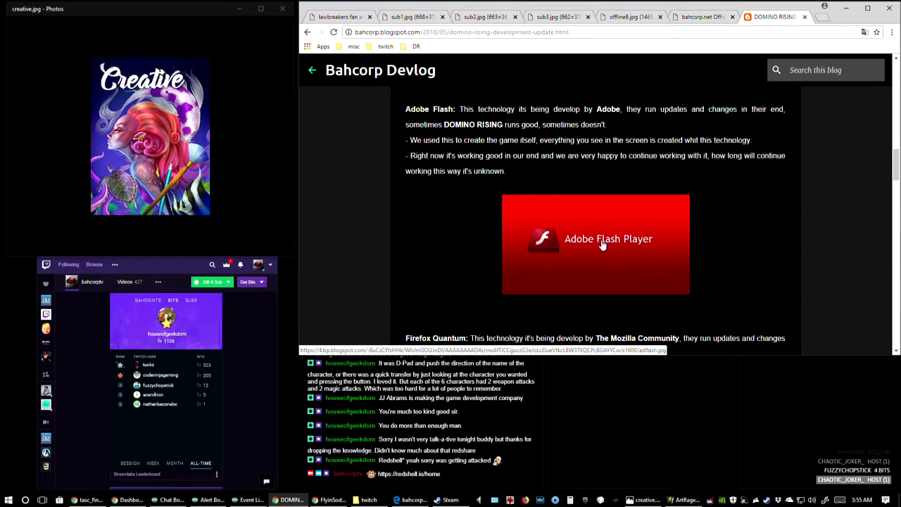
scroll(607, 235, up, 3)
scroll(553, 231, up, 5)
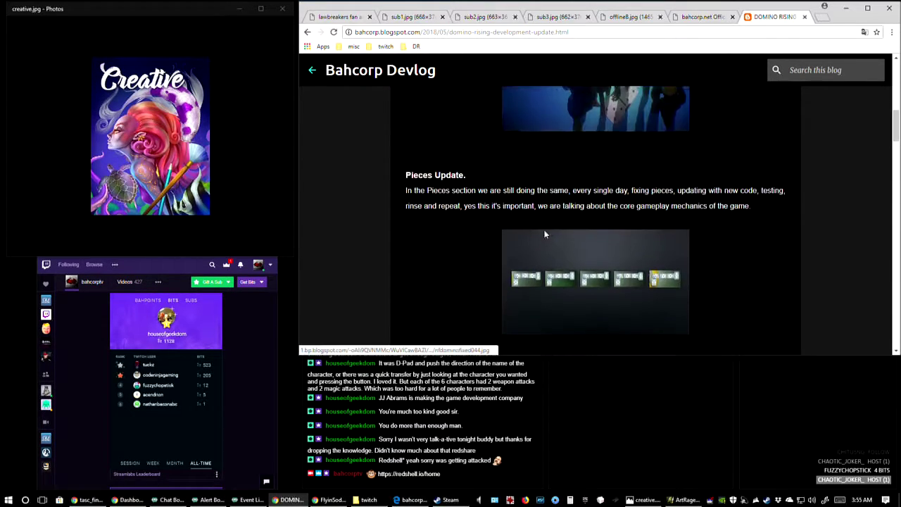
scroll(628, 229, down, 1)
scroll(628, 230, down, 7)
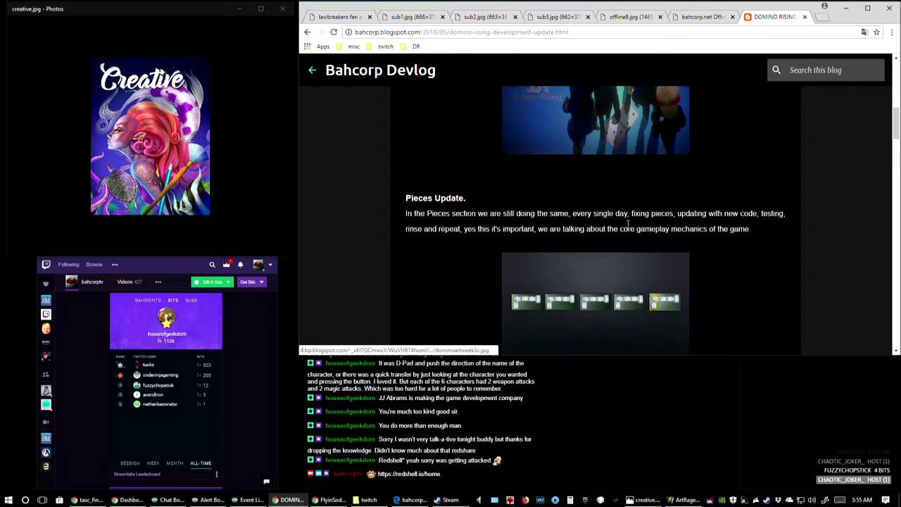
scroll(565, 224, down, 5)
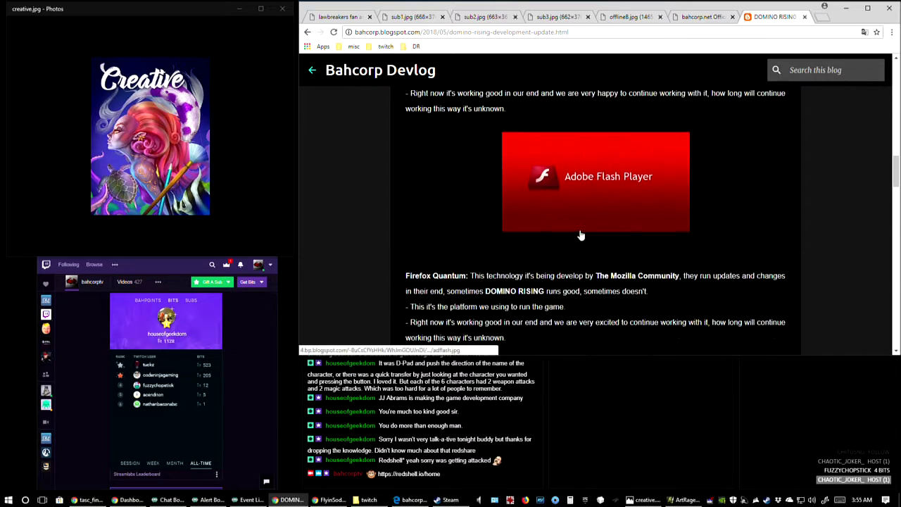
scroll(590, 226, down, 5)
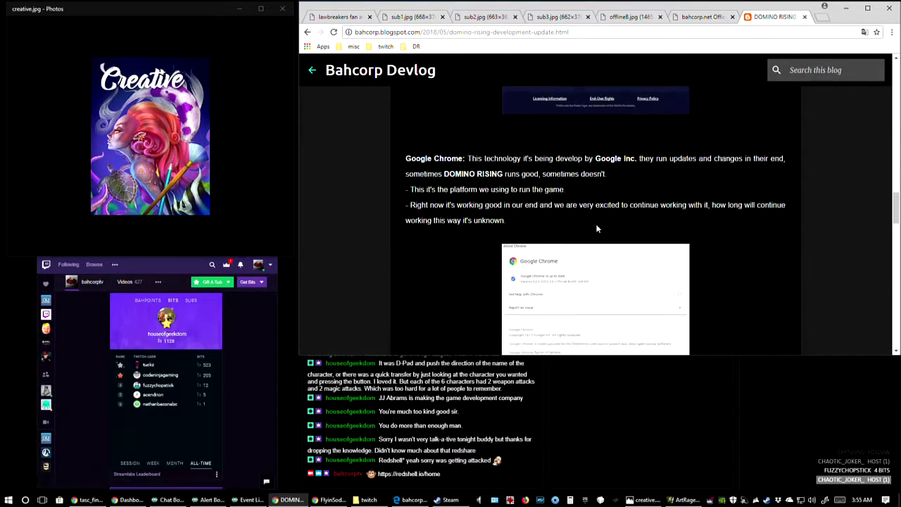
scroll(569, 239, down, 5)
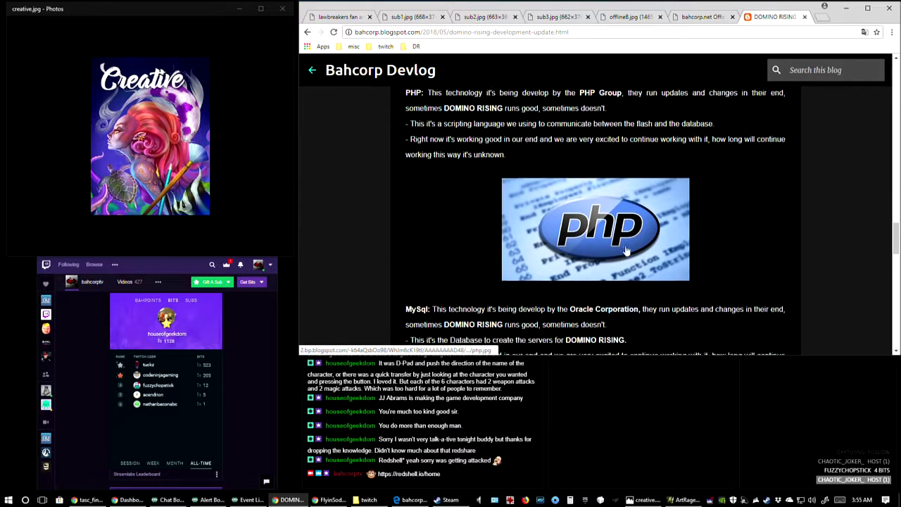
scroll(570, 236, down, 2)
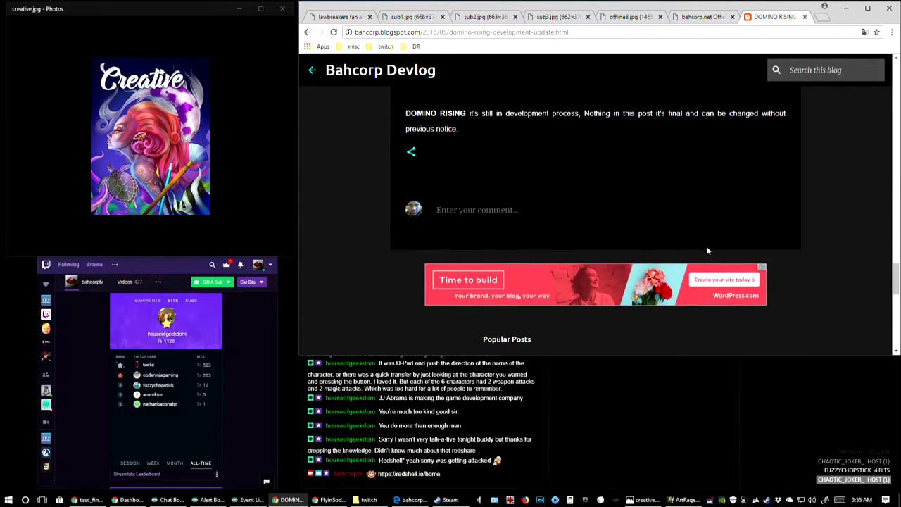
Step: Review the start of the development update post, from "After many days" through "The Art of Domino Rising" to "Pieces Update"
scroll(681, 201, up, 4)
middle_click(598, 201)
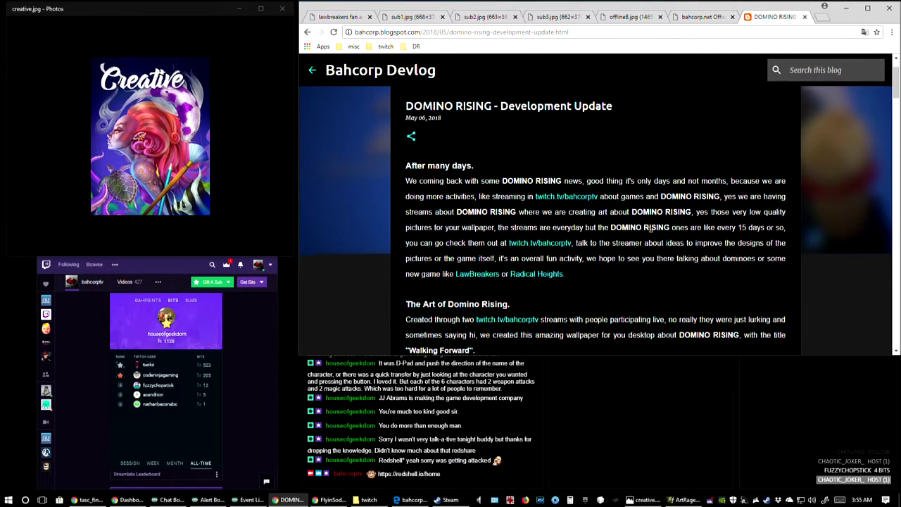
scroll(642, 226, down, 2)
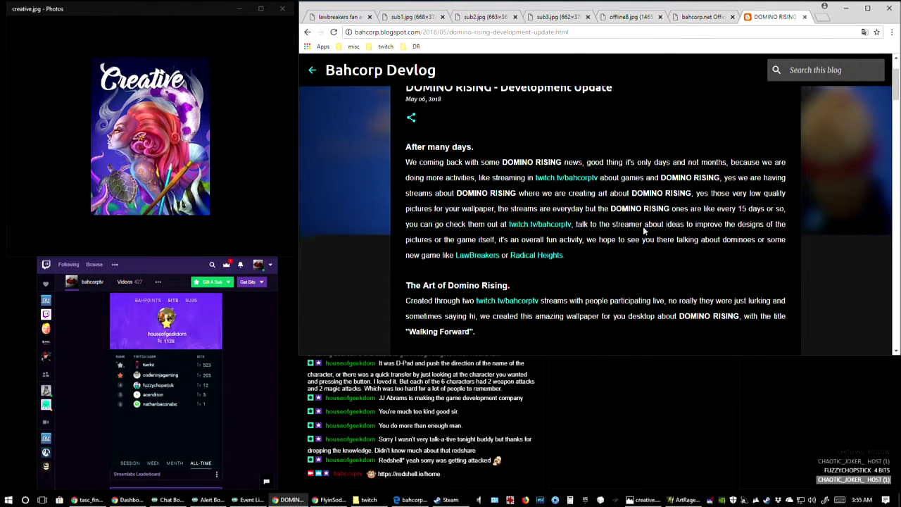
scroll(697, 141, up, 2)
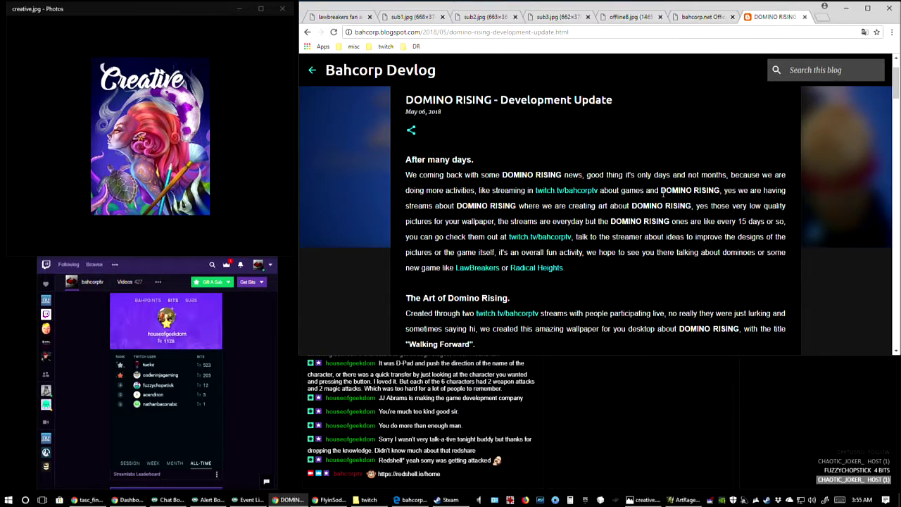
scroll(696, 162, down, 3)
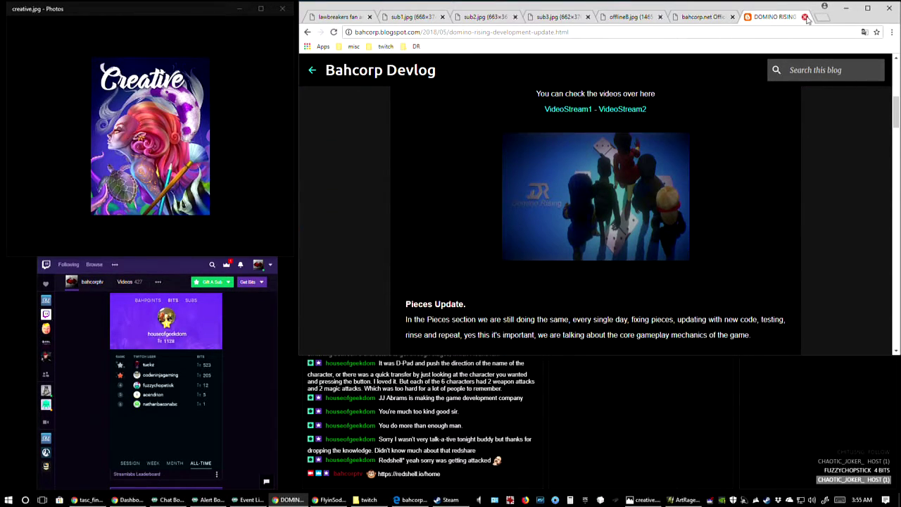
Step: Close the development update post and the bahcorp.net page, and switch to the enforcer1 drawing in ArtRage
click(805, 17)
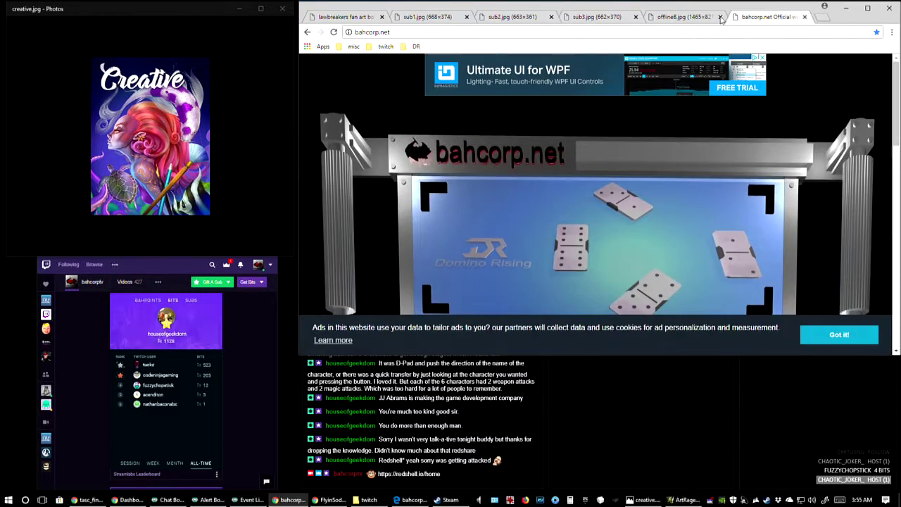
click(804, 17)
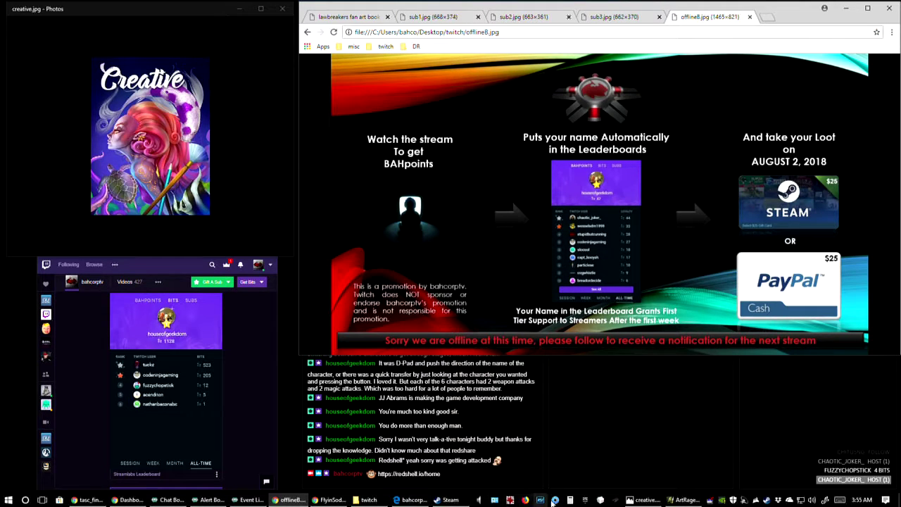
click(676, 500)
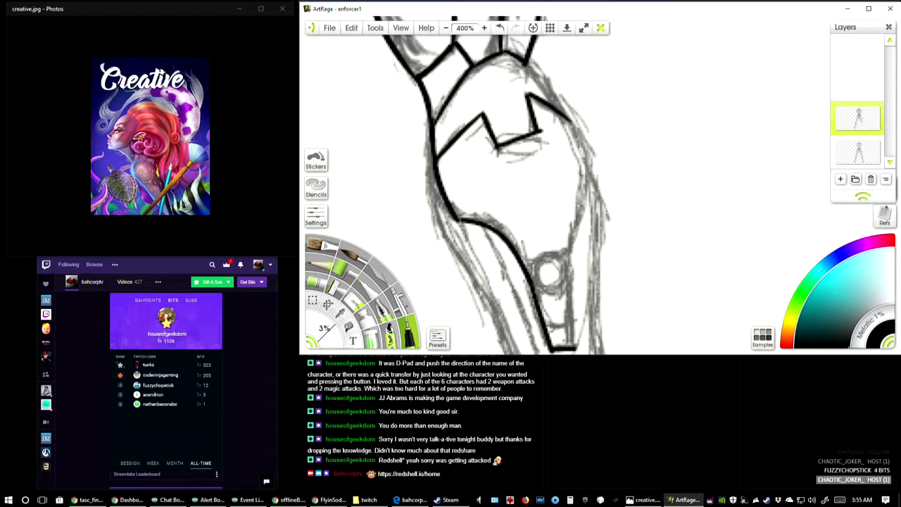
Step: Ink the knee's right outer contour and the right edge of the knee plate down to its narrow tip
mouse_move(524, 61)
mouse_down()
mouse_move(581, 131)
mouse_move(603, 201)
mouse_up()
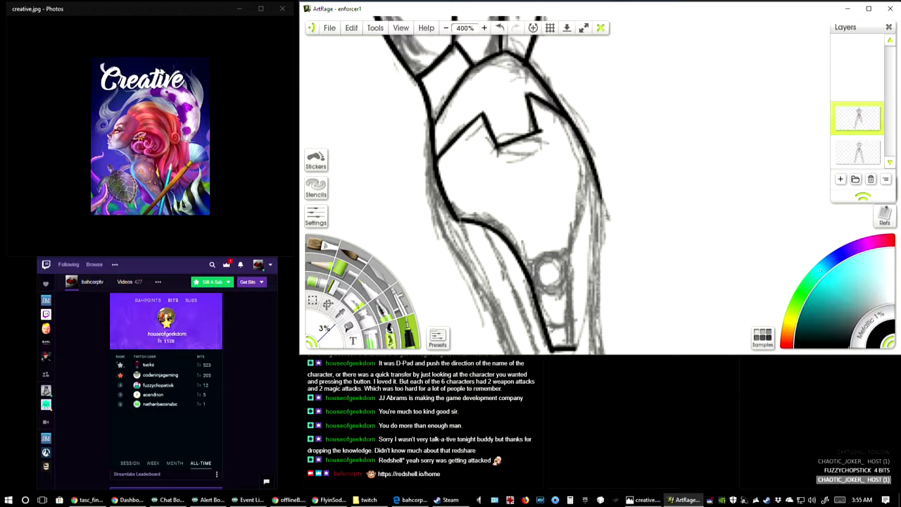
drag(594, 168, 539, 123)
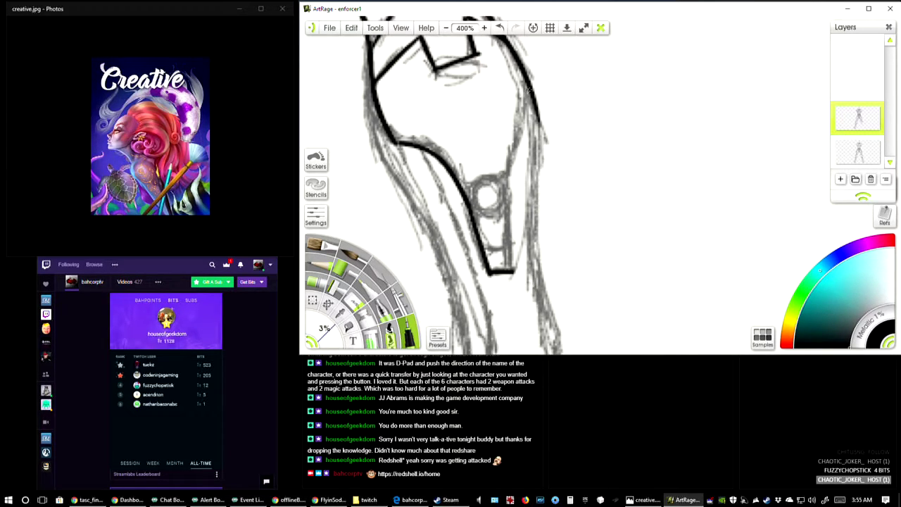
mouse_move(530, 86)
mouse_down()
mouse_move(508, 189)
mouse_move(515, 276)
mouse_up()
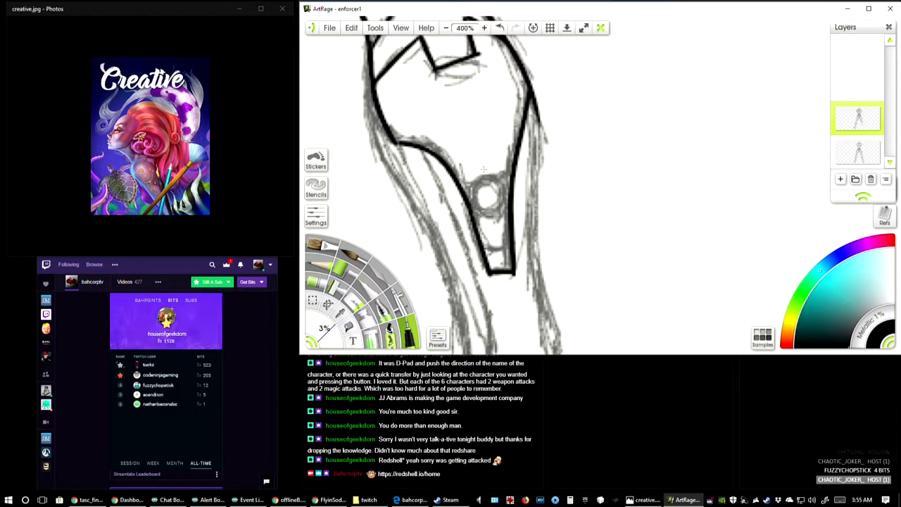
Step: Ink the crossbar near the knee plate's tip and the round joint above it, undoing stray strokes
drag(483, 249, 512, 246)
drag(465, 185, 483, 175)
key(ctrl+z)
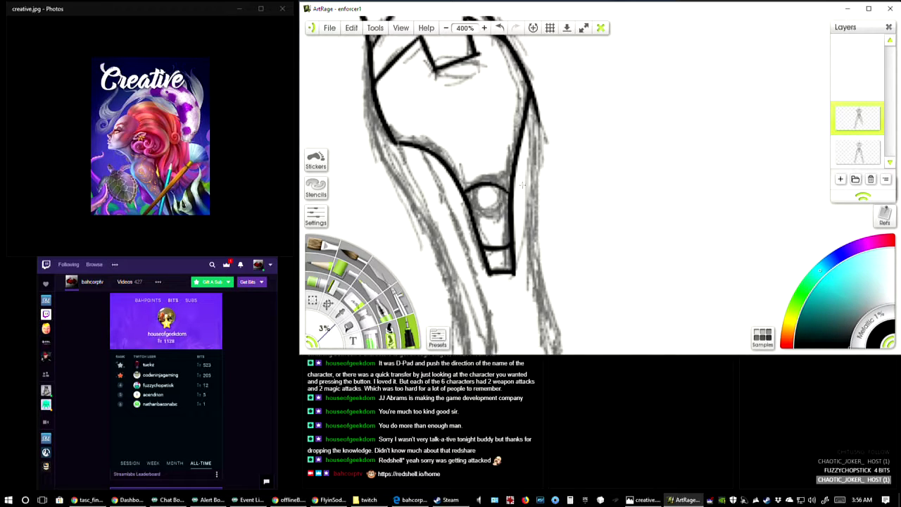
key(ctrl+z)
mouse_move(468, 205)
mouse_down()
mouse_move(479, 176)
mouse_move(494, 174)
mouse_move(509, 199)
mouse_move(486, 174)
mouse_move(474, 182)
mouse_move(477, 243)
mouse_move(475, 210)
mouse_move(497, 222)
mouse_move(469, 205)
mouse_move(497, 222)
mouse_move(485, 218)
mouse_move(504, 211)
mouse_move(501, 218)
mouse_move(505, 187)
mouse_move(502, 211)
mouse_move(588, 136)
mouse_move(576, 216)
mouse_move(540, 171)
mouse_move(510, 161)
mouse_up()
key(ctrl+z)
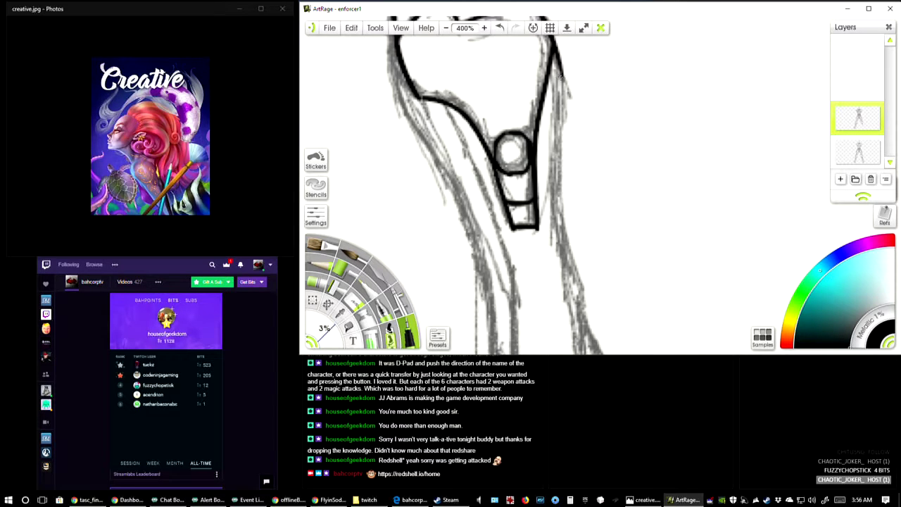
Step: Ink the shin's right contour down to the ankle and the notched, curved lower edge of the shin guard
mouse_move(556, 47)
mouse_down()
mouse_move(565, 91)
mouse_move(551, 189)
mouse_move(564, 249)
mouse_move(576, 175)
mouse_move(588, 207)
mouse_up()
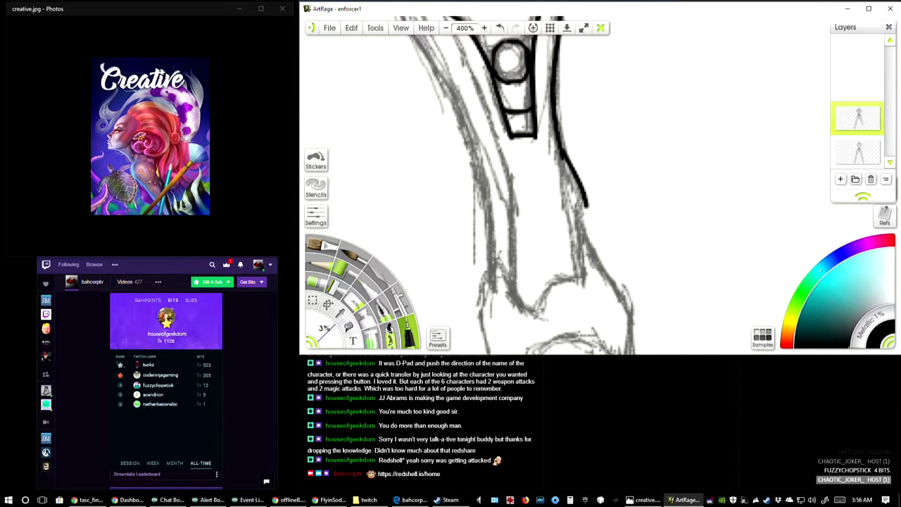
key(ctrl+z)
mouse_move(559, 155)
mouse_down()
mouse_move(583, 200)
mouse_move(579, 193)
mouse_move(583, 283)
mouse_up()
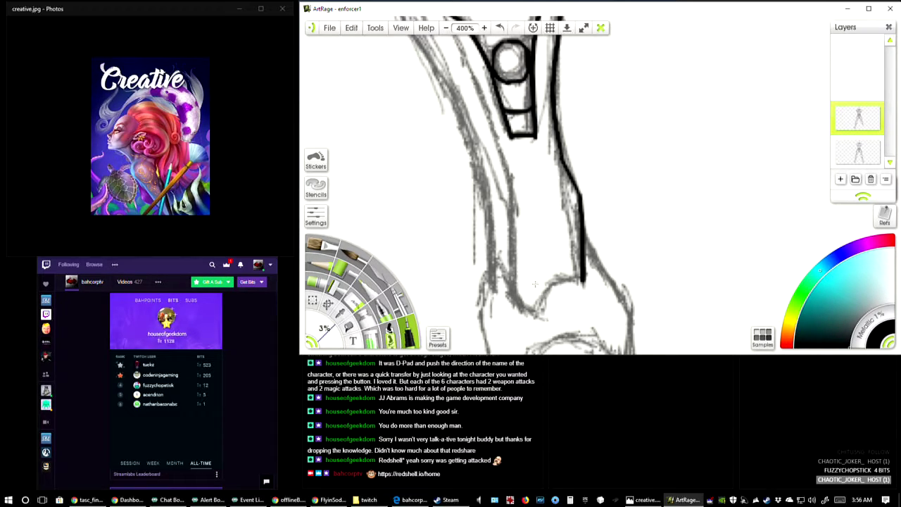
mouse_move(516, 290)
mouse_down()
mouse_move(505, 238)
mouse_move(529, 259)
mouse_move(557, 226)
mouse_move(574, 229)
mouse_up()
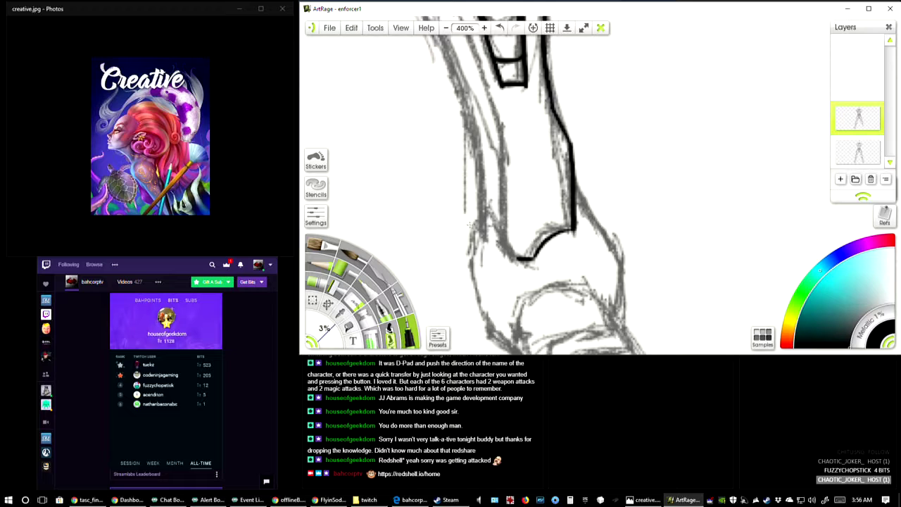
mouse_move(479, 207)
mouse_down()
mouse_move(515, 262)
mouse_move(524, 261)
mouse_up()
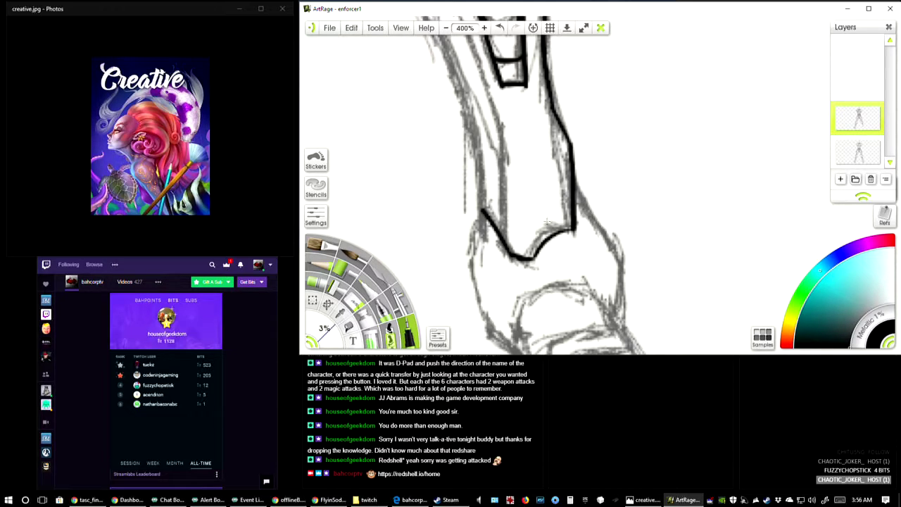
Step: Ink the lower leg's left contour from the knee down past the corner of the shin guard to the ankle
mouse_move(546, 221)
mouse_down()
mouse_move(556, 253)
mouse_move(581, 278)
mouse_move(642, 292)
mouse_up()
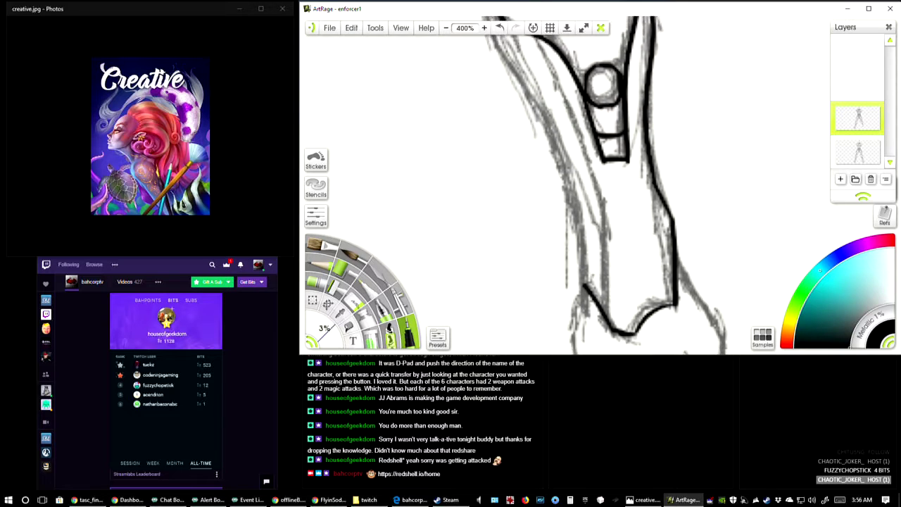
drag(612, 211, 633, 321)
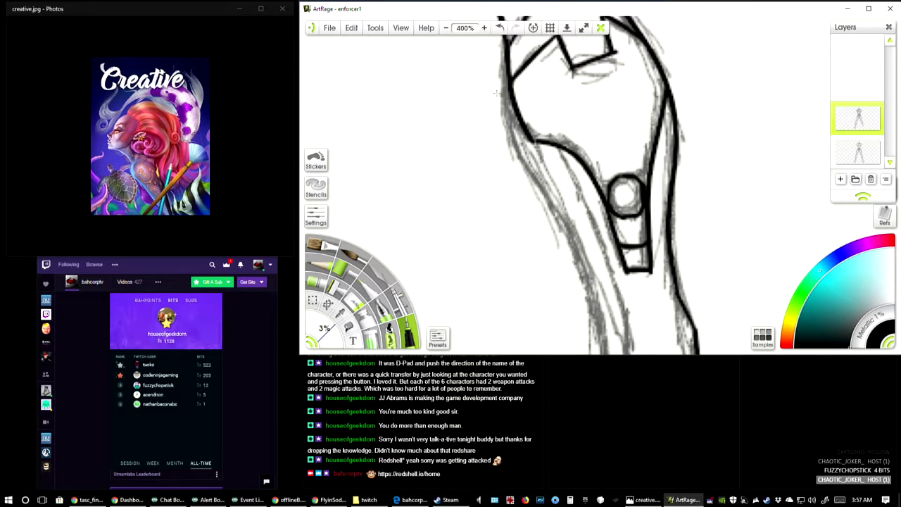
drag(497, 93, 513, 138)
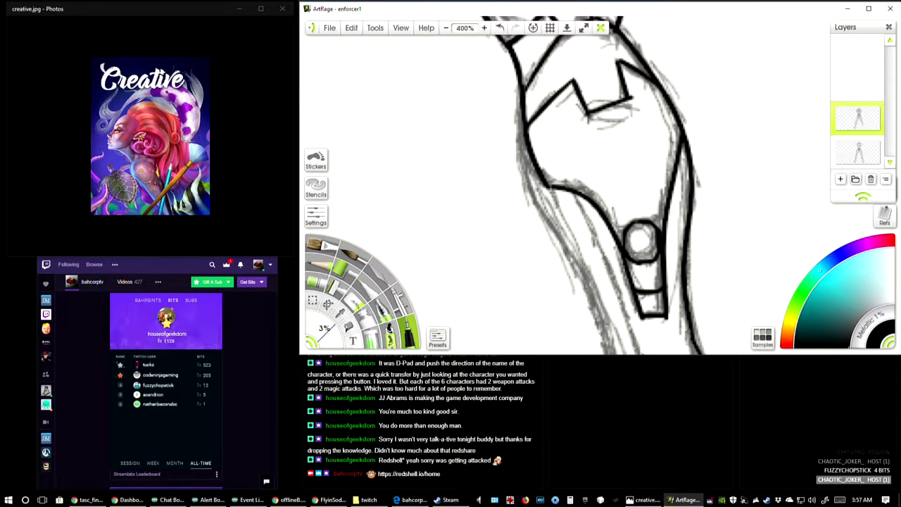
drag(518, 173, 534, 151)
mouse_move(537, 67)
mouse_down()
mouse_move(539, 156)
mouse_move(608, 275)
mouse_up()
mouse_move(560, 199)
mouse_down()
mouse_move(547, 111)
mouse_move(595, 134)
mouse_move(609, 192)
mouse_move(621, 247)
mouse_move(600, 329)
mouse_up()
drag(588, 198, 538, 100)
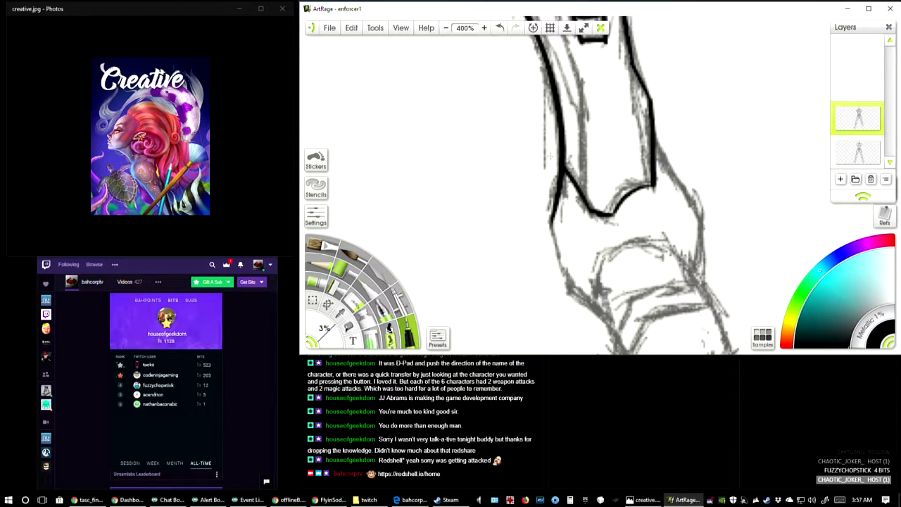
Step: Ink the foot's left contour down to the toe and the two angled bands above the toe cap
mouse_move(507, 236)
mouse_down()
mouse_move(544, 199)
mouse_move(507, 152)
mouse_move(544, 149)
mouse_move(541, 173)
mouse_move(559, 230)
mouse_move(604, 281)
mouse_move(614, 328)
mouse_up()
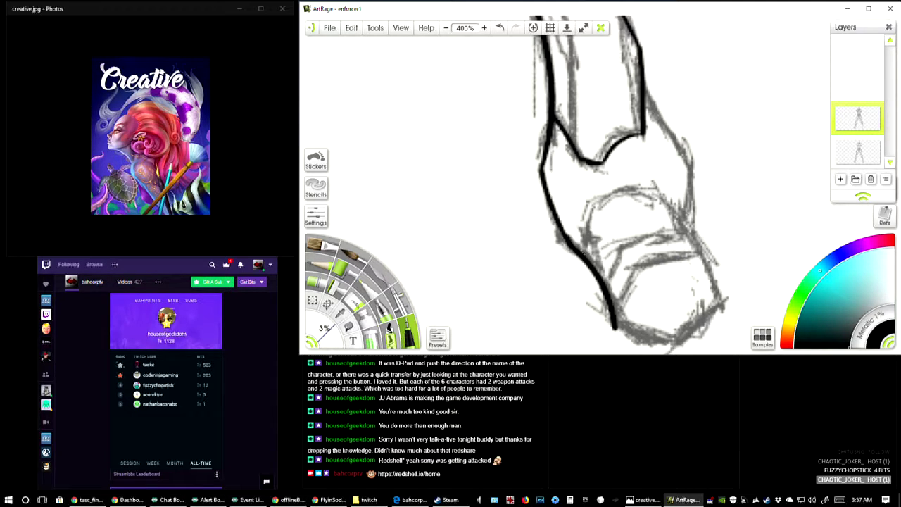
drag(609, 176, 584, 140)
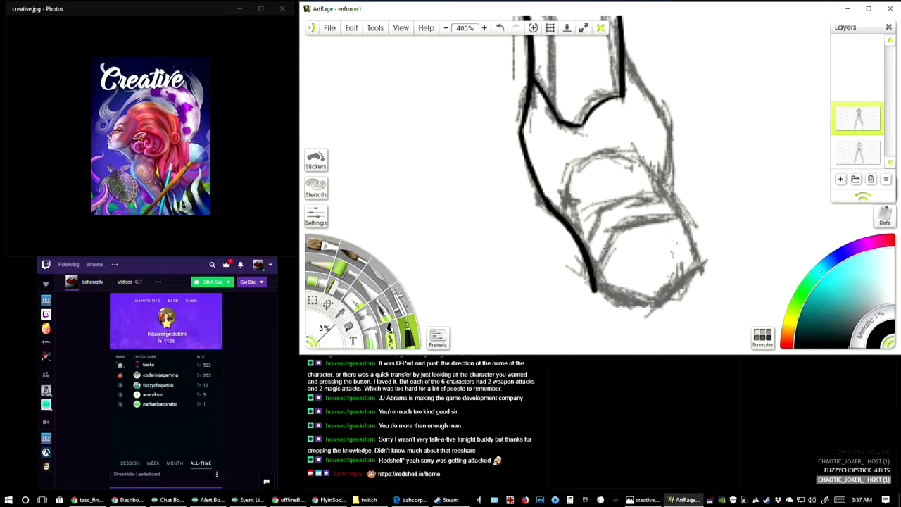
mouse_move(584, 248)
mouse_down()
mouse_move(599, 210)
mouse_move(679, 205)
mouse_up()
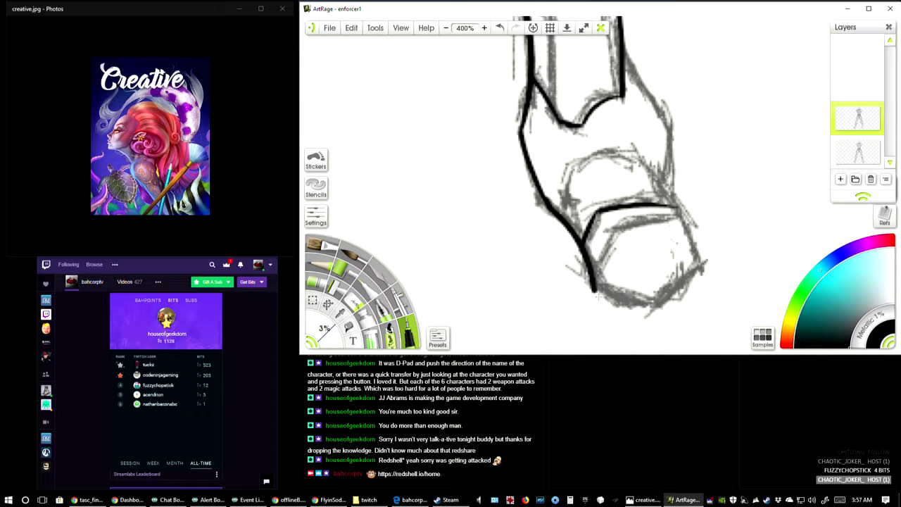
mouse_move(592, 273)
mouse_down()
mouse_move(614, 235)
mouse_move(683, 215)
mouse_up()
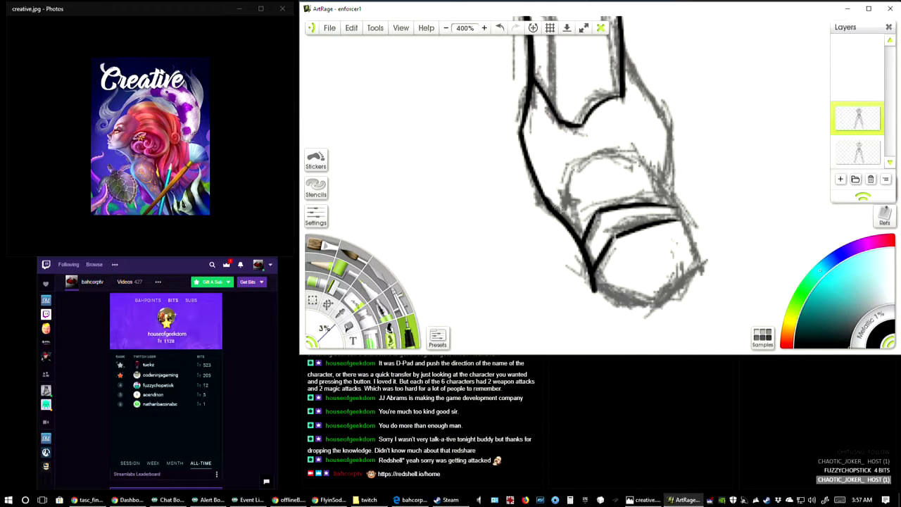
Step: Ink the arched panel over the instep and the foot's right edge down to the toe
drag(561, 210, 576, 159)
mouse_move(575, 164)
mouse_down()
mouse_move(635, 150)
mouse_move(669, 187)
mouse_up()
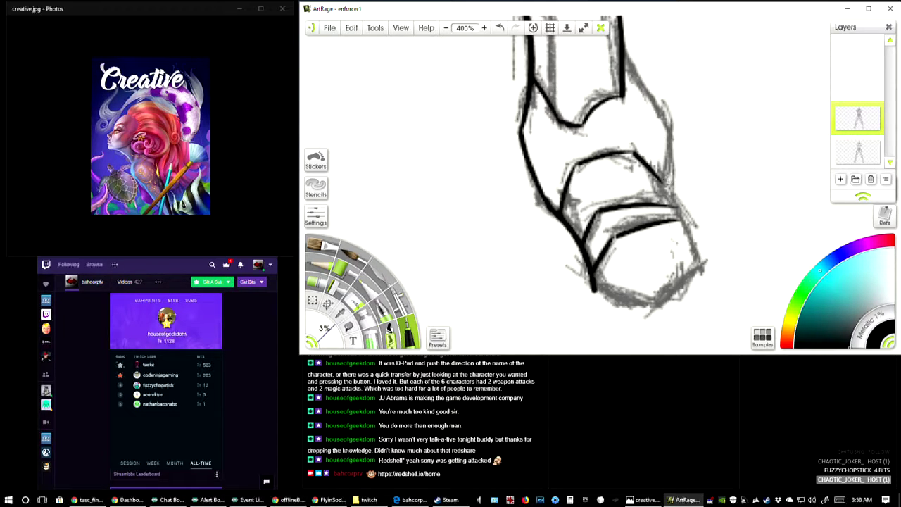
drag(662, 182, 697, 275)
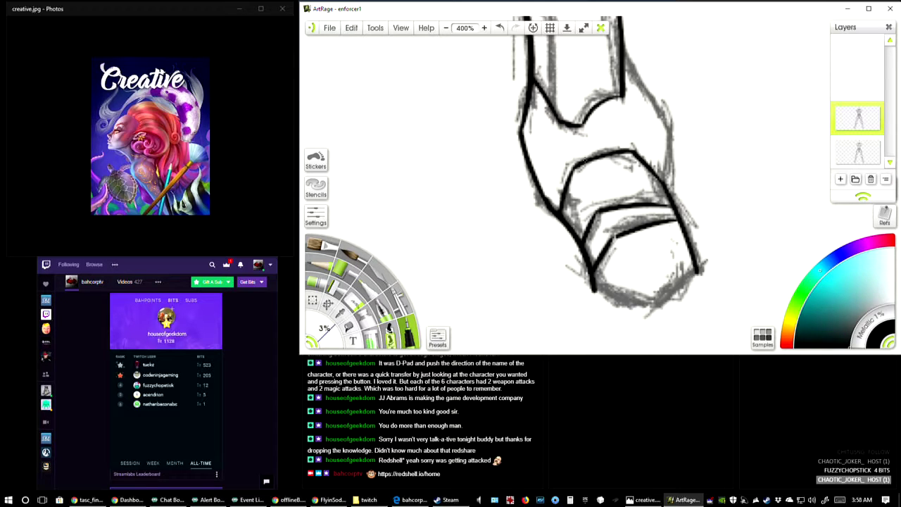
Step: View the images sub1.jpg, sub2.jpg and sub3.jpg in the browser and return to the drawing in ArtRage
mouse_move(276, 501)
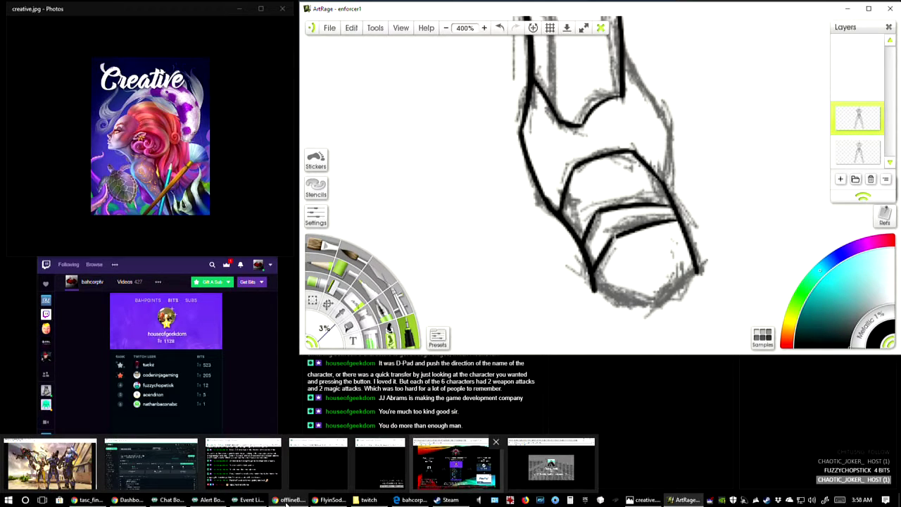
click(450, 470)
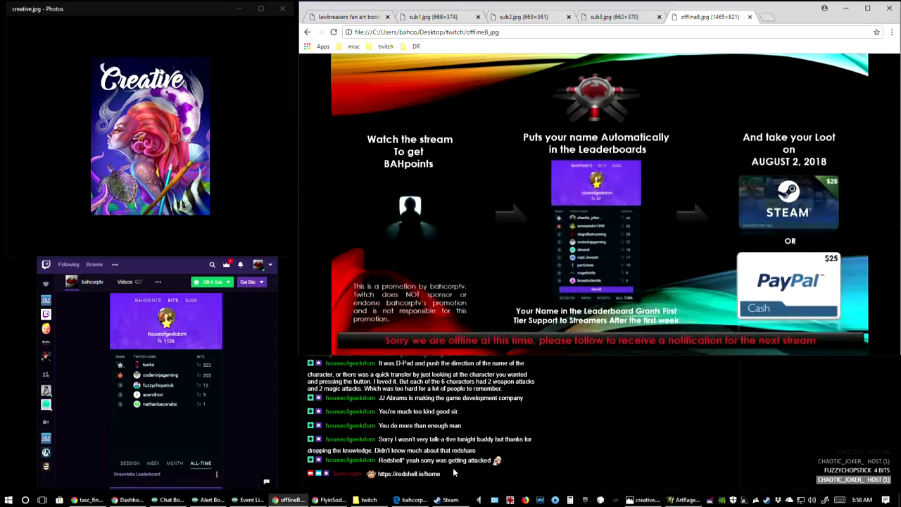
click(437, 18)
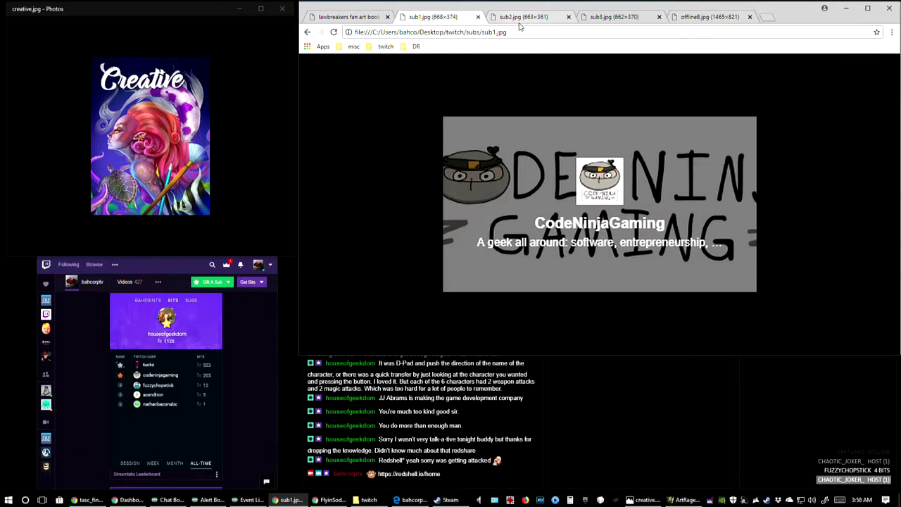
click(524, 18)
click(595, 17)
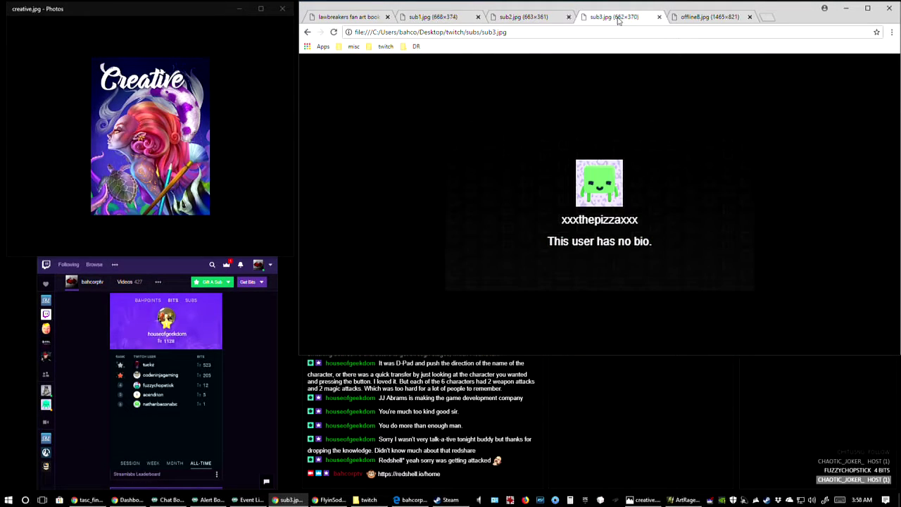
click(847, 9)
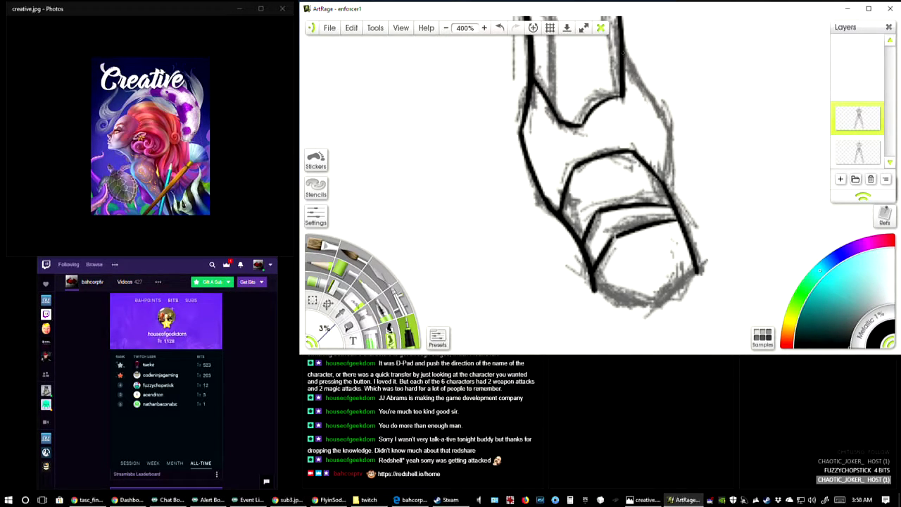
Step: Ink the ankle's right contour, close the toe's bottom outline and finish the toe cap's upper corner
mouse_move(623, 55)
mouse_down()
mouse_move(668, 128)
mouse_move(669, 189)
mouse_up()
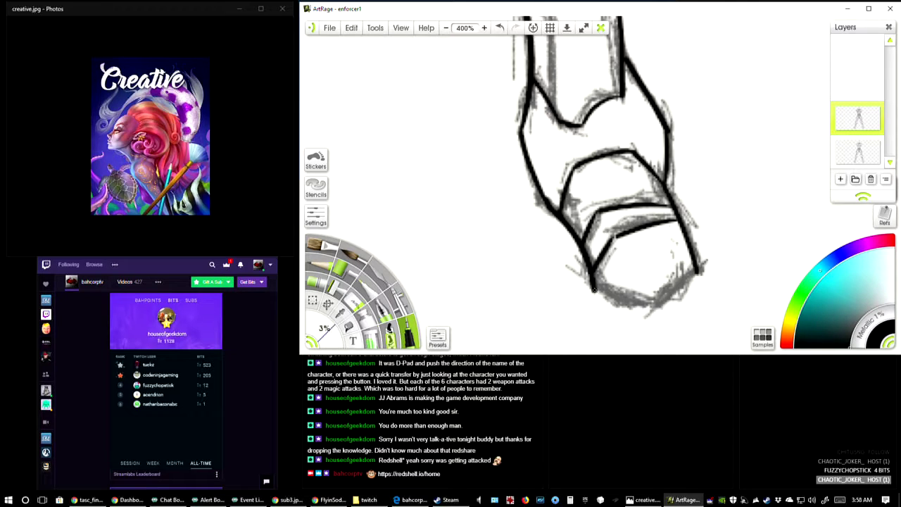
mouse_move(594, 288)
mouse_down()
mouse_move(649, 309)
mouse_move(662, 308)
mouse_move(667, 291)
mouse_move(654, 299)
mouse_move(663, 308)
mouse_move(703, 266)
mouse_up()
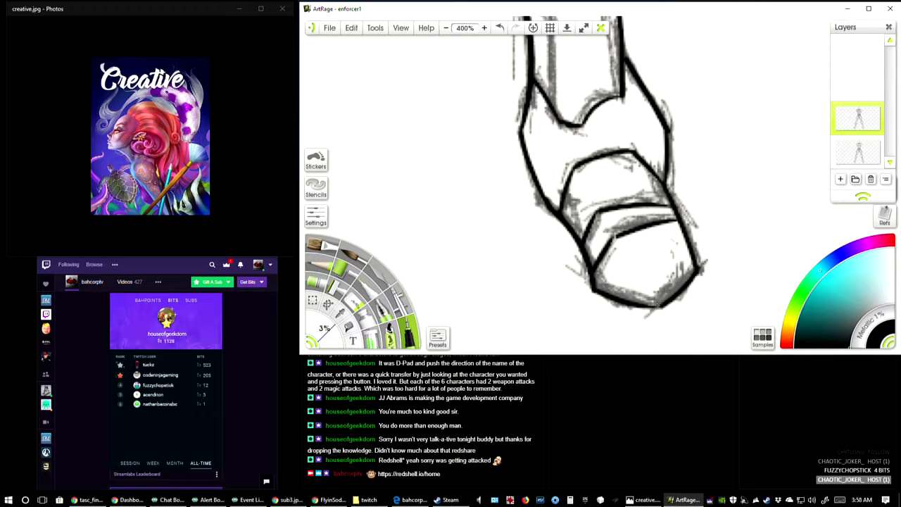
drag(664, 307, 641, 305)
mouse_move(622, 239)
mouse_down()
mouse_move(603, 246)
mouse_move(619, 238)
mouse_move(590, 218)
mouse_up()
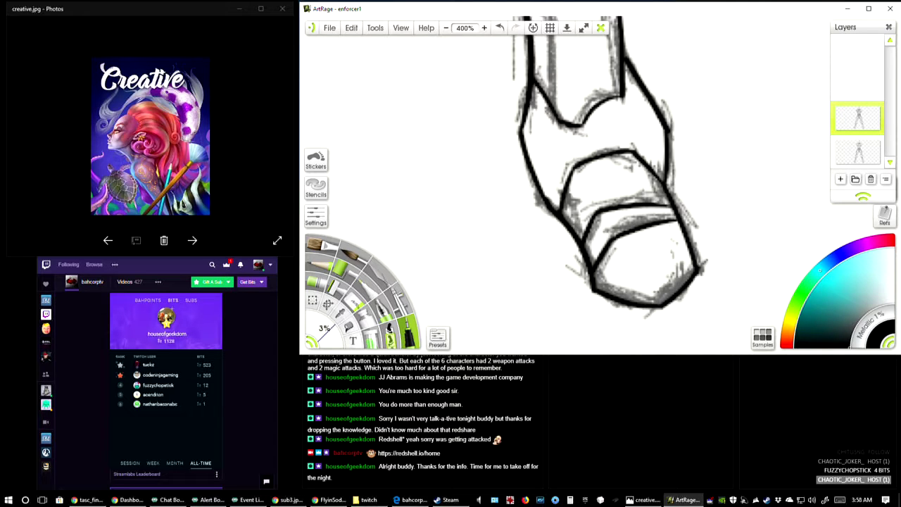
scroll(666, 216, up, 10)
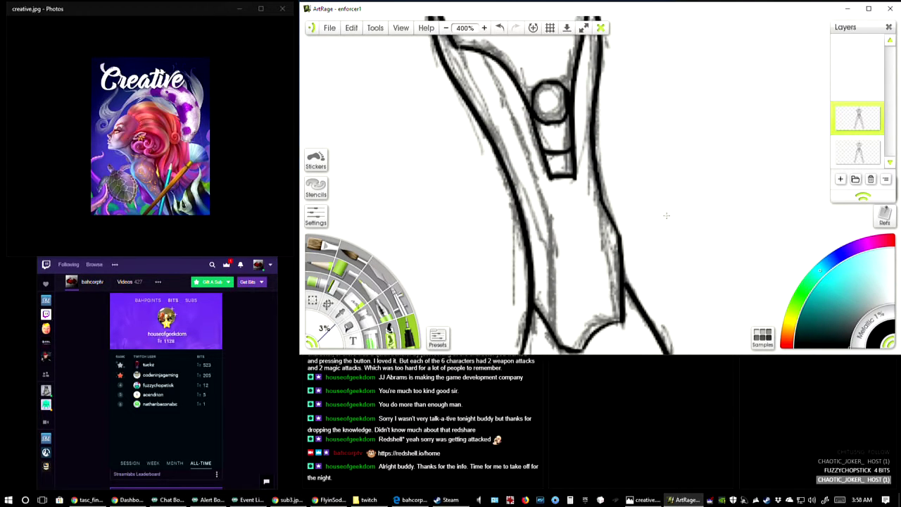
Step: Examine the inked shins and feet of both legs, comparing the first leg's shin lines with the second leg's remaining pencil lines
scroll(666, 216, down, 1)
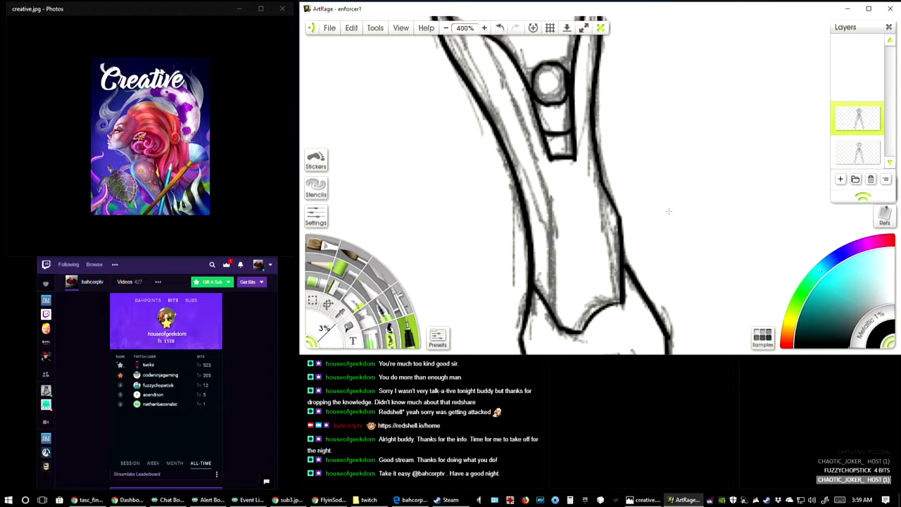
mouse_move(836, 128)
drag(535, 176, 642, 232)
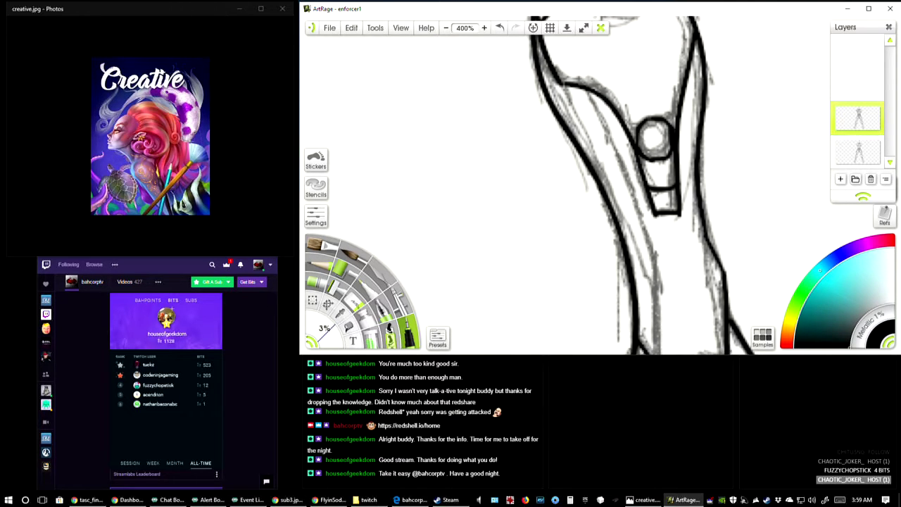
click(445, 29)
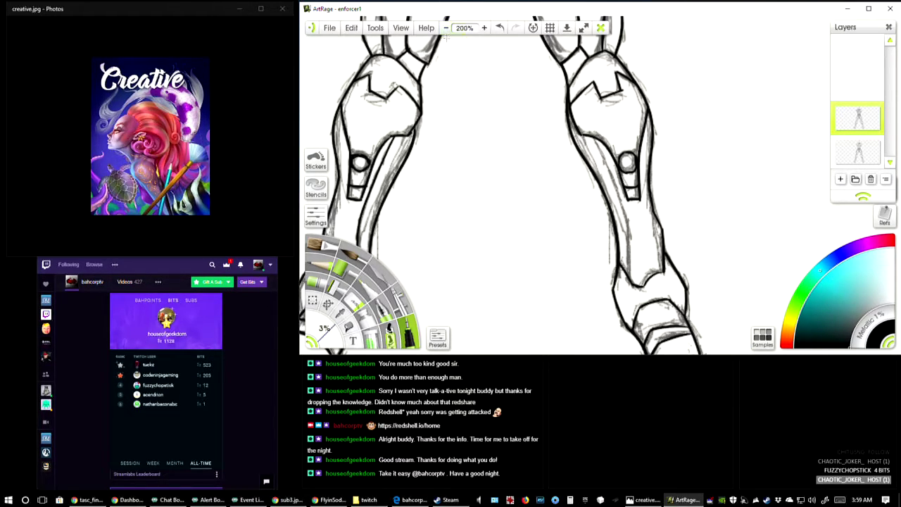
drag(535, 211, 568, 147)
drag(494, 121, 495, 115)
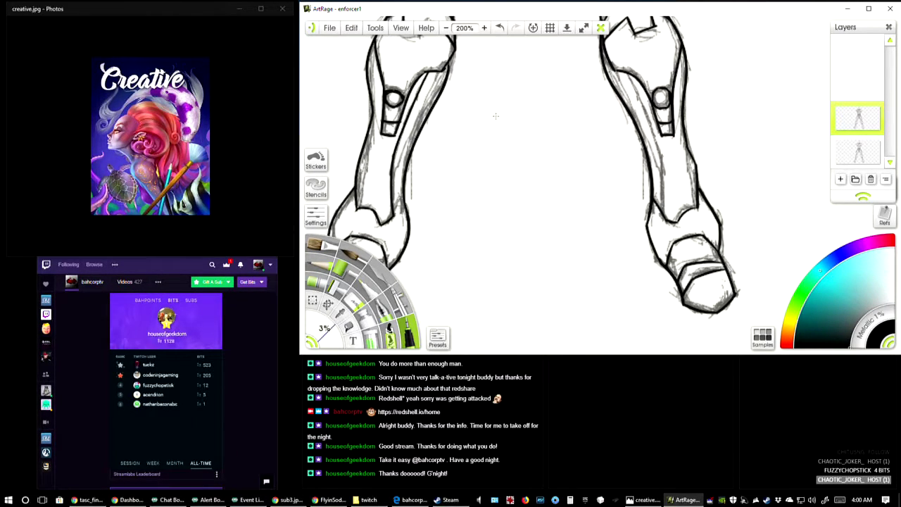
click(483, 28)
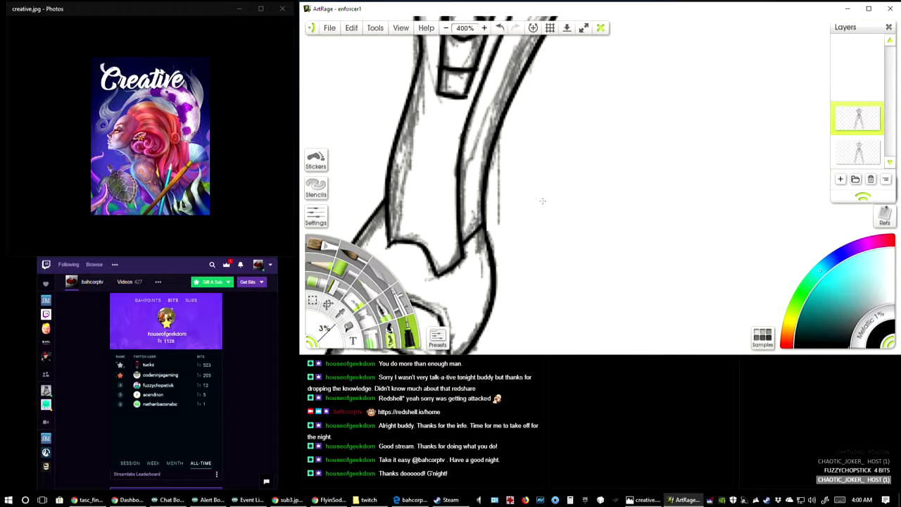
mouse_move(716, 82)
mouse_down()
mouse_move(626, 100)
mouse_move(577, 94)
mouse_up()
drag(752, 92, 604, 90)
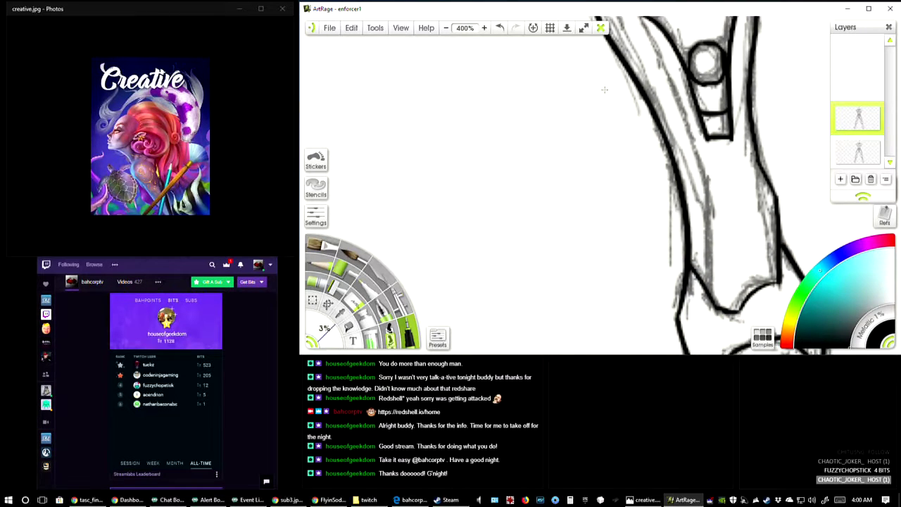
mouse_move(584, 40)
mouse_down()
mouse_move(574, 69)
mouse_move(540, 107)
mouse_up()
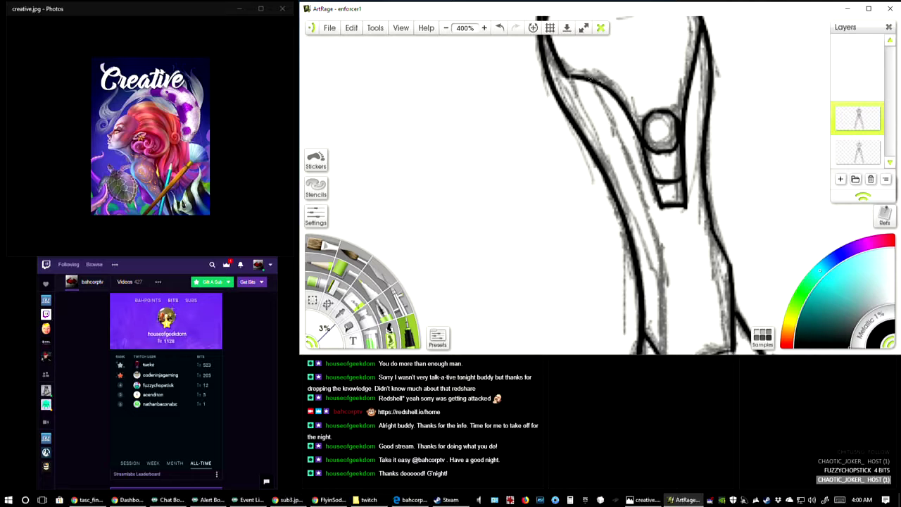
Step: Ink the inner contour of the lower leg over the sketch, from below the knee plate down to the ankle
drag(591, 79, 608, 149)
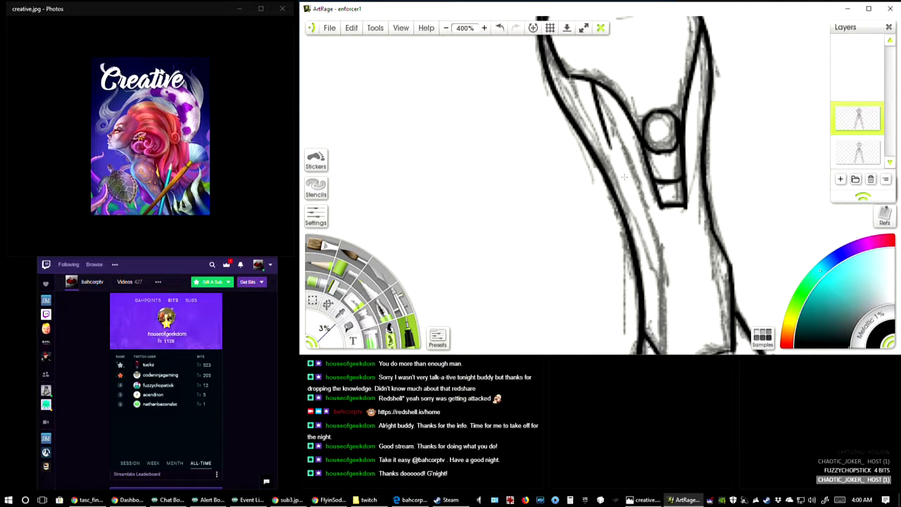
key(ctrl+z)
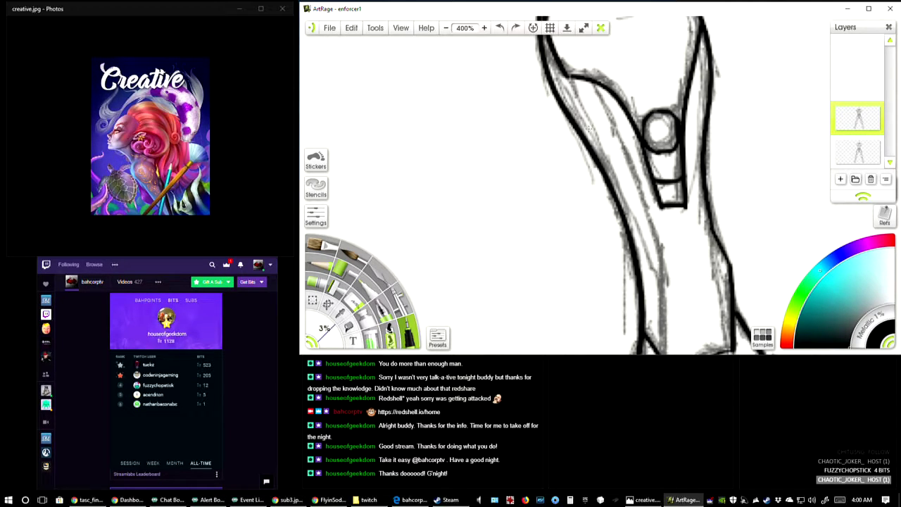
drag(590, 78, 663, 266)
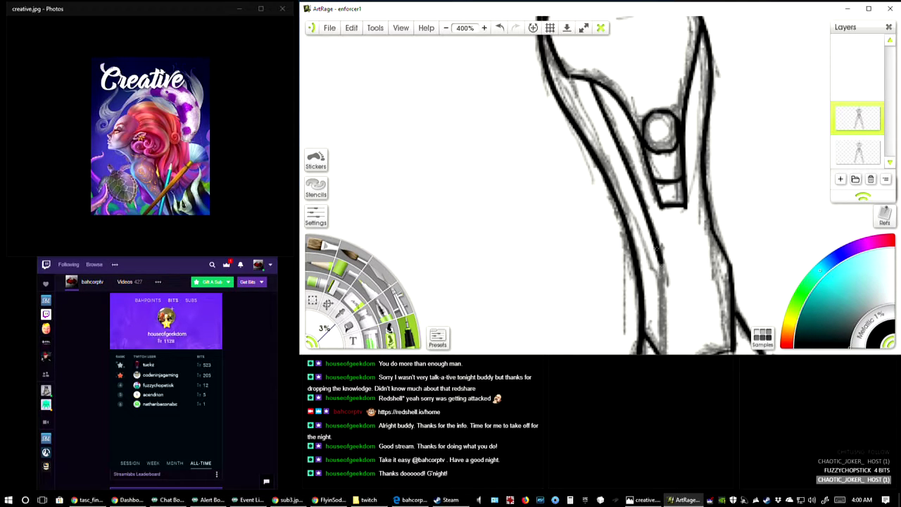
scroll(658, 185, down, 3)
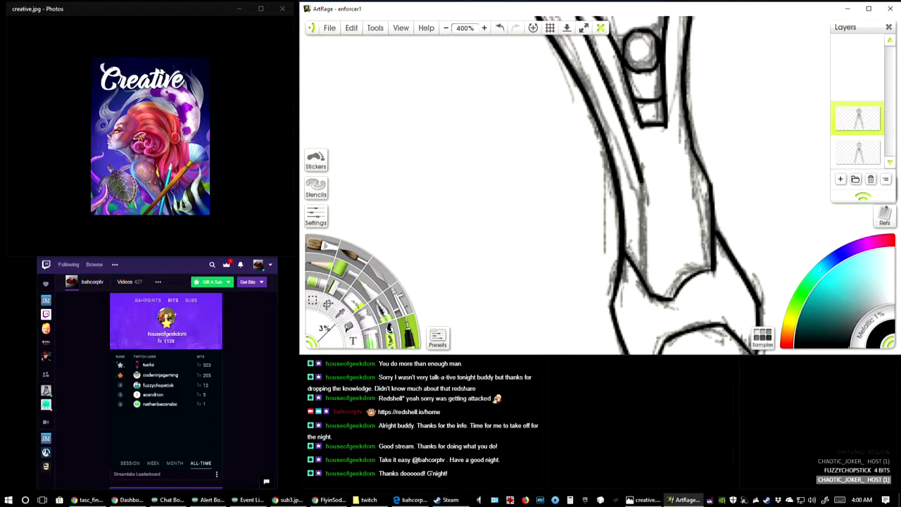
drag(640, 178, 641, 282)
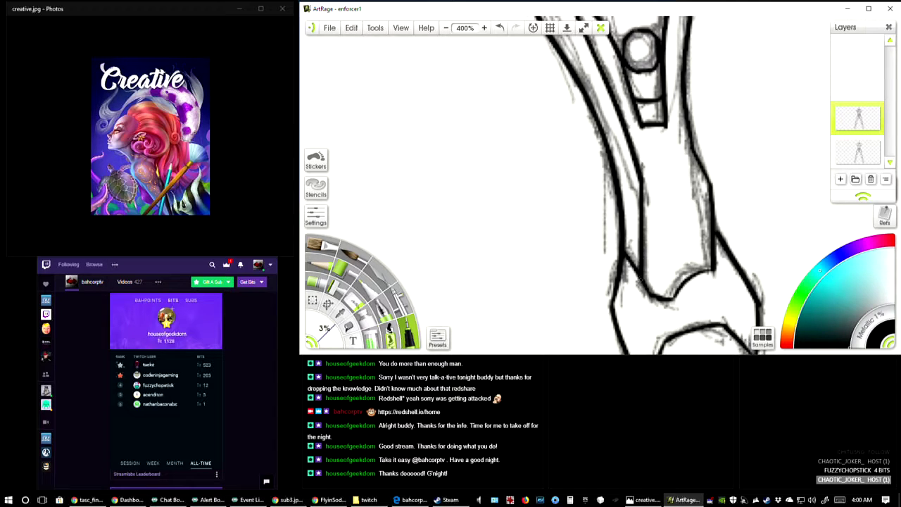
key(ctrl+z)
Step: Examine the Vanguard class drawings in the lawbreakers fan art book PDF in the browser, and return to ArtRage
click(282, 500)
click(348, 17)
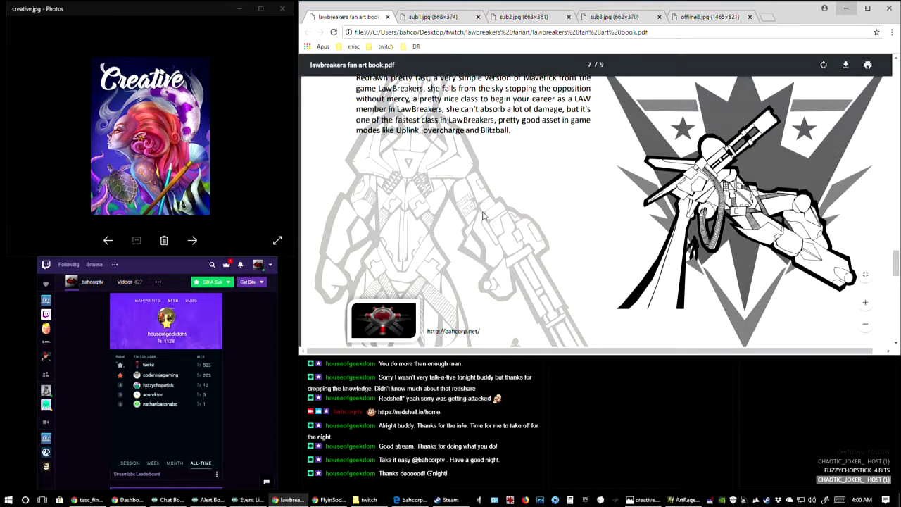
scroll(484, 216, up, 1)
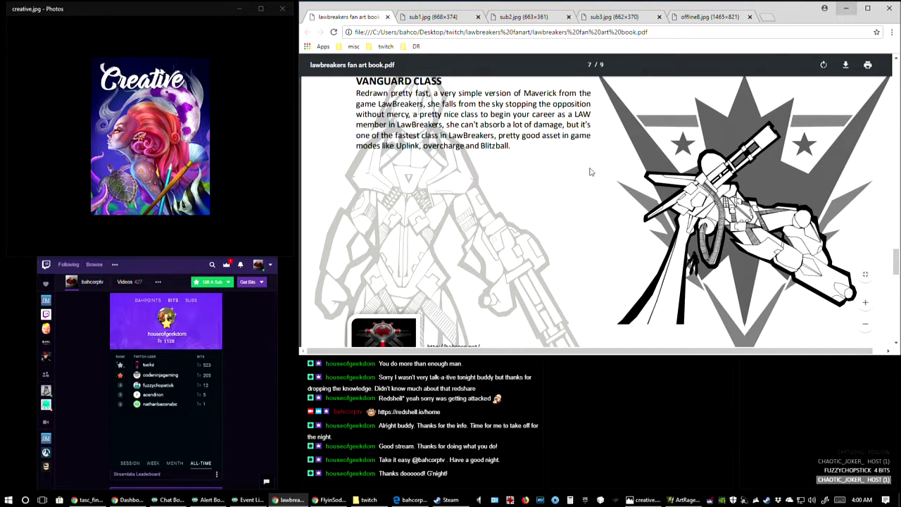
scroll(595, 204, down, 5)
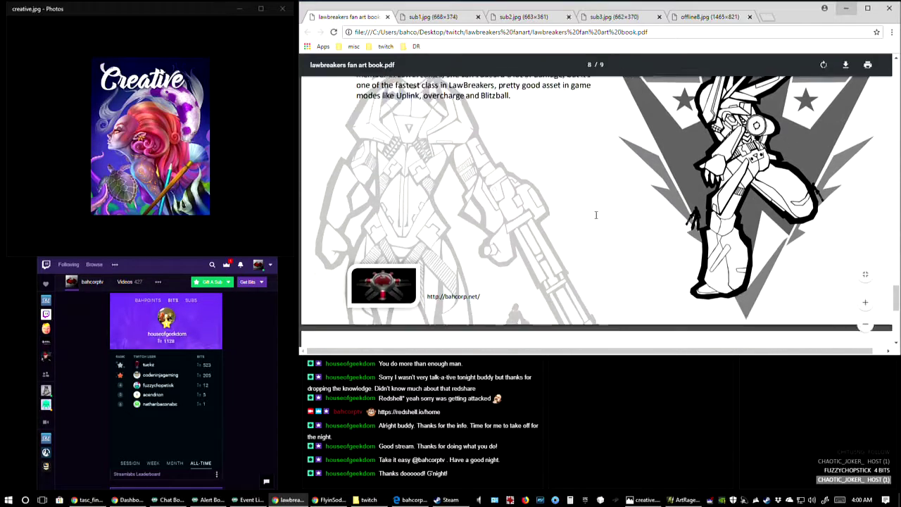
scroll(595, 214, down, 5)
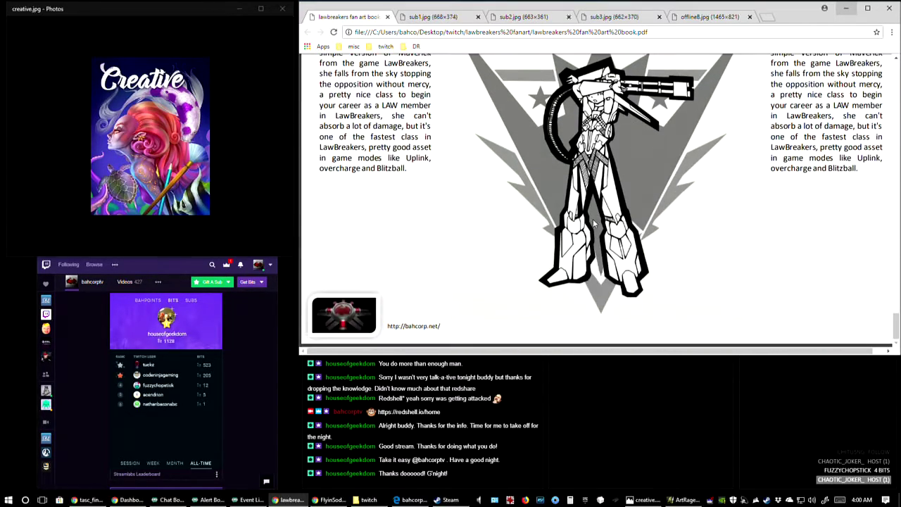
scroll(593, 222, down, 15)
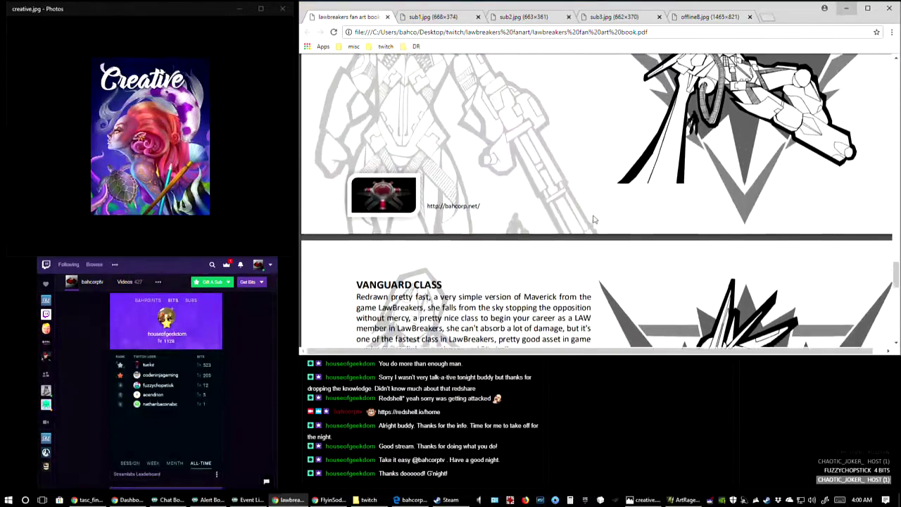
scroll(593, 220, up, 1)
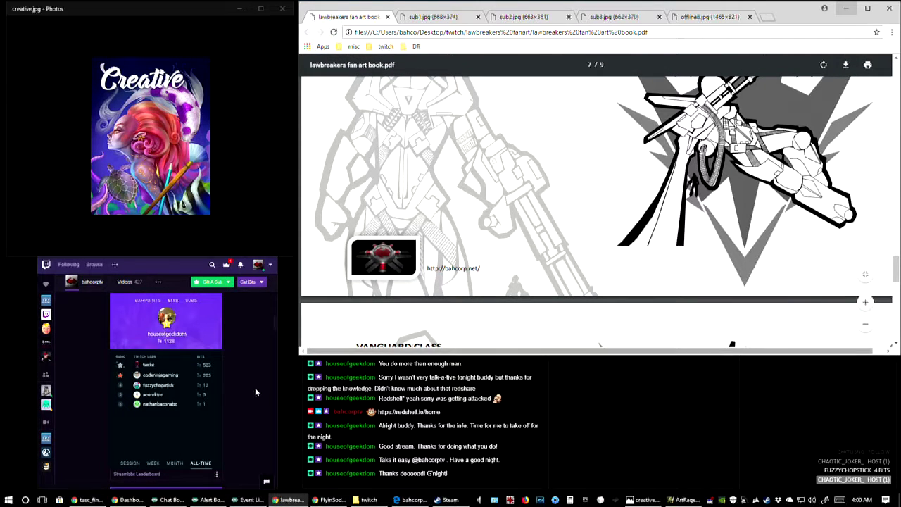
click(684, 500)
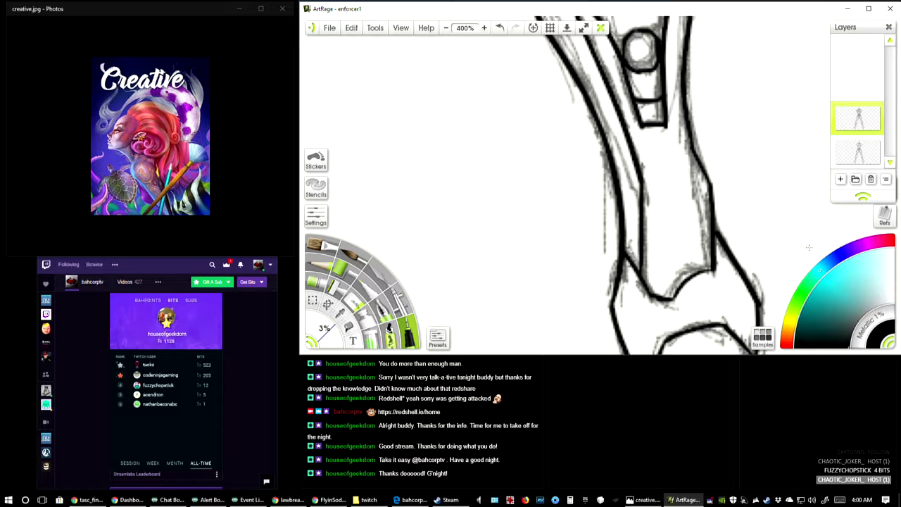
Step: Hide the lower sketch layer to review the clean line art of the whole figure
drag(656, 158, 543, 296)
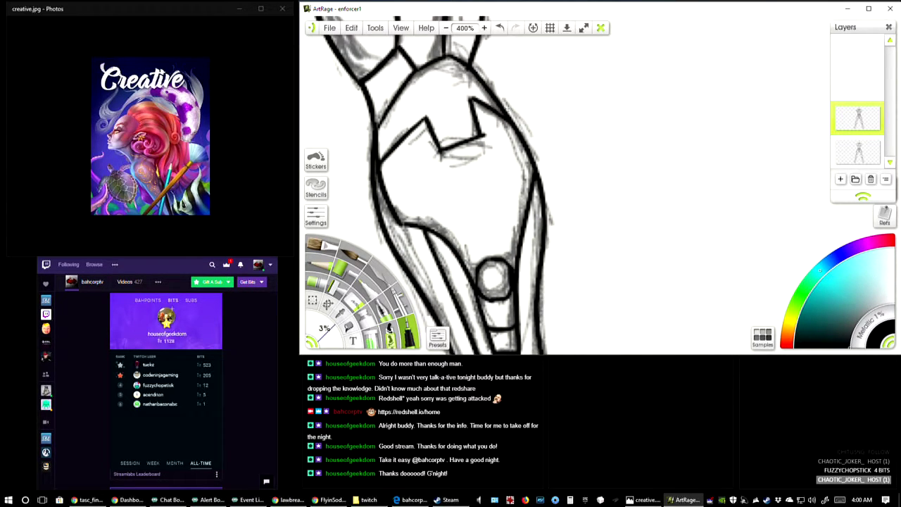
drag(542, 114, 517, 28)
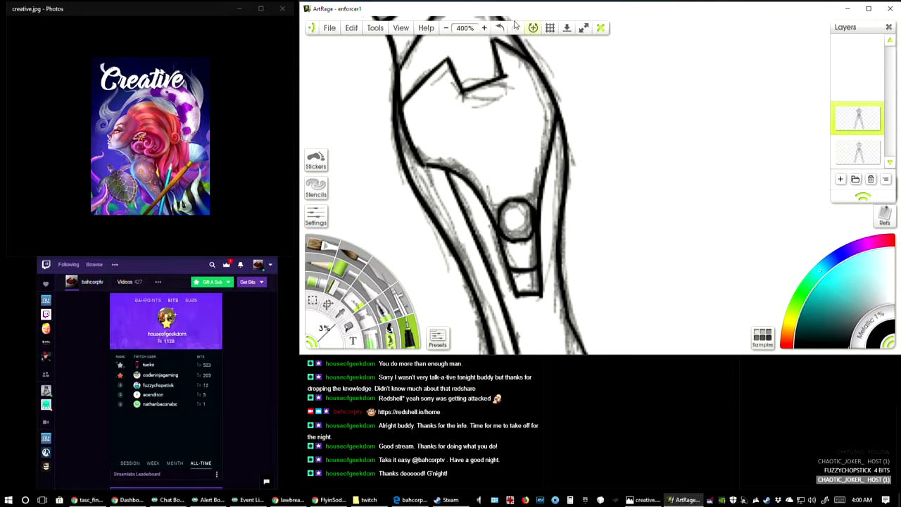
click(445, 28)
click(445, 28)
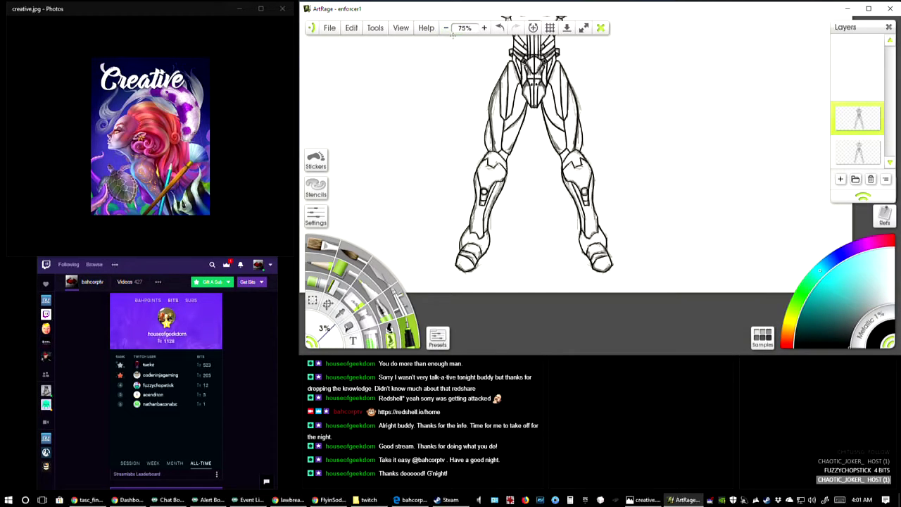
mouse_move(588, 111)
mouse_down()
mouse_move(601, 145)
mouse_move(615, 134)
mouse_move(634, 145)
mouse_move(644, 139)
mouse_move(646, 160)
mouse_up()
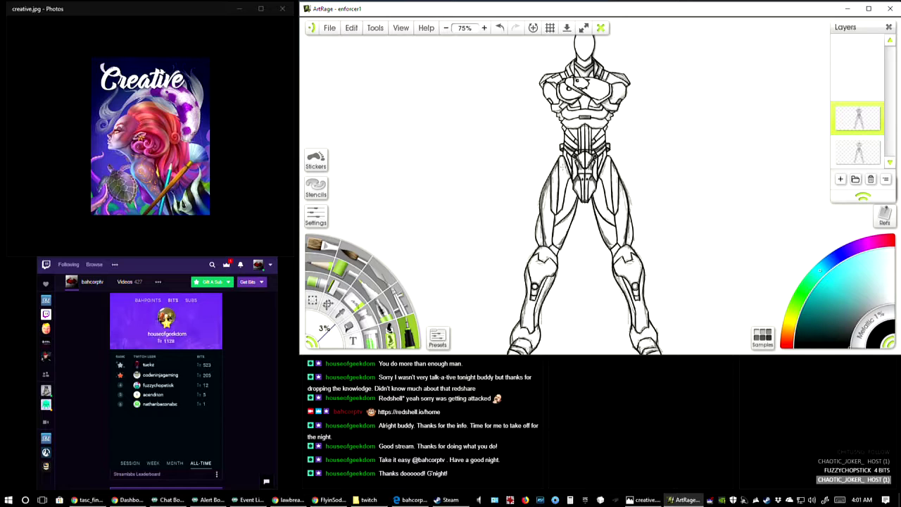
click(837, 142)
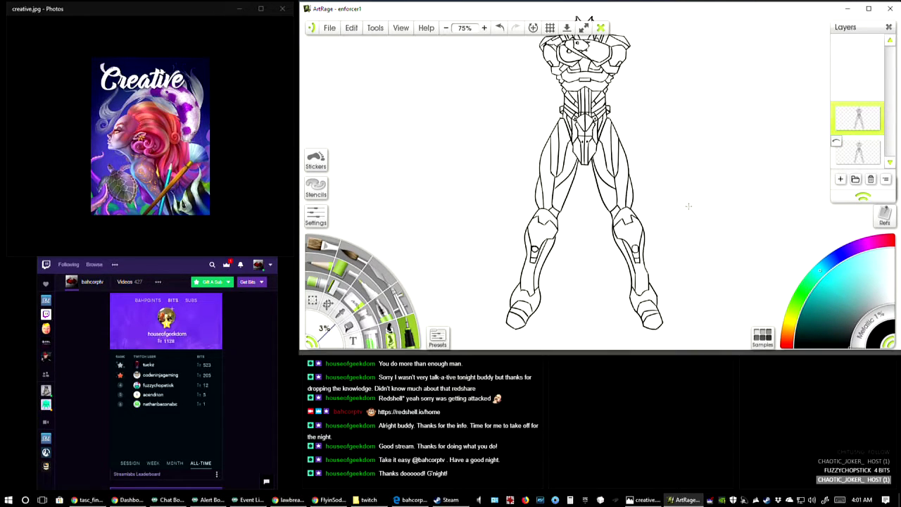
Step: Save the enforcer1 painting
scroll(691, 208, down, 1)
click(328, 28)
click(350, 79)
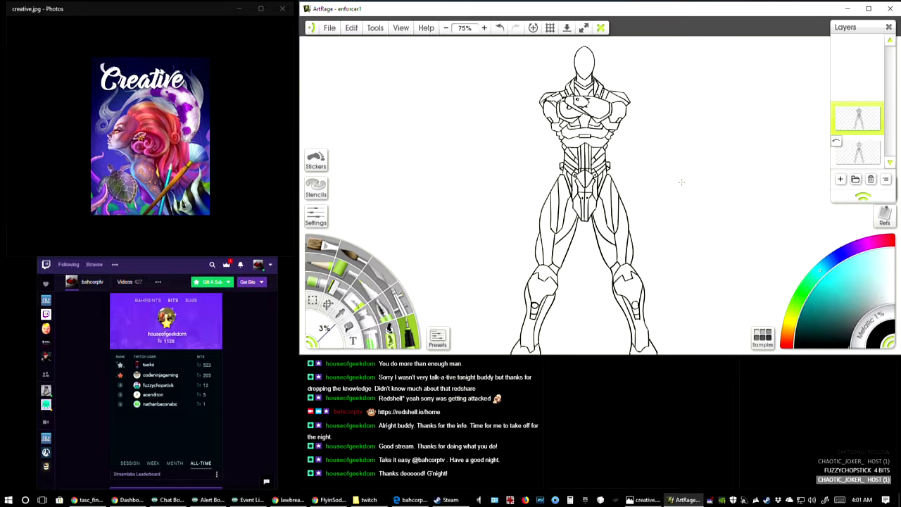
scroll(681, 179, down, 2)
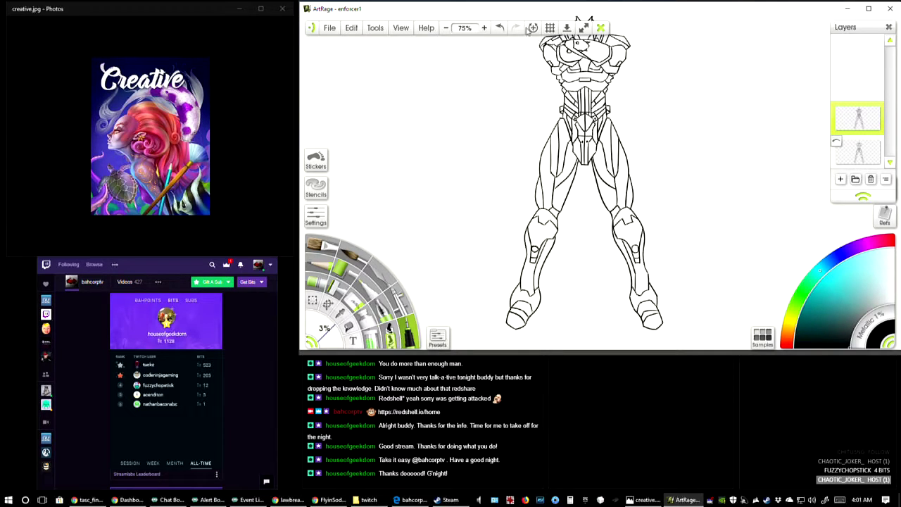
Step: Select the lower sketch layer and make it visible again
click(859, 159)
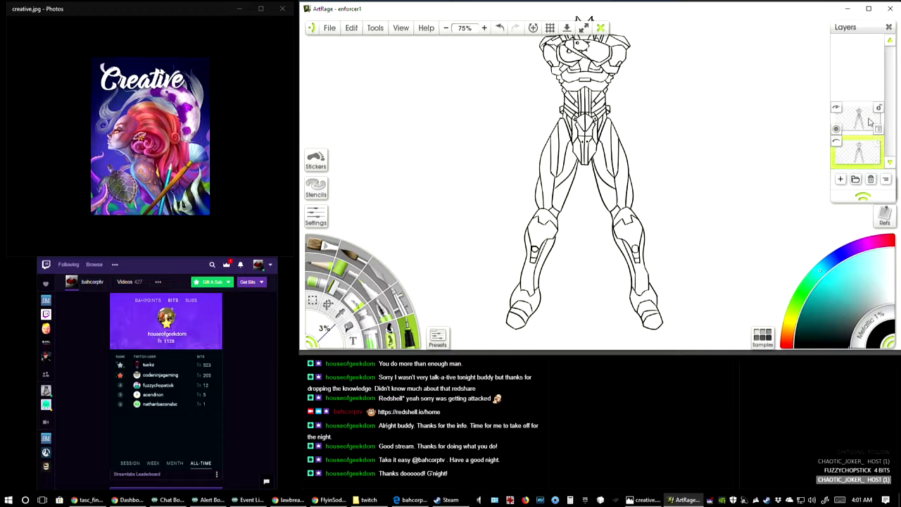
click(836, 144)
scroll(563, 190, up, 3)
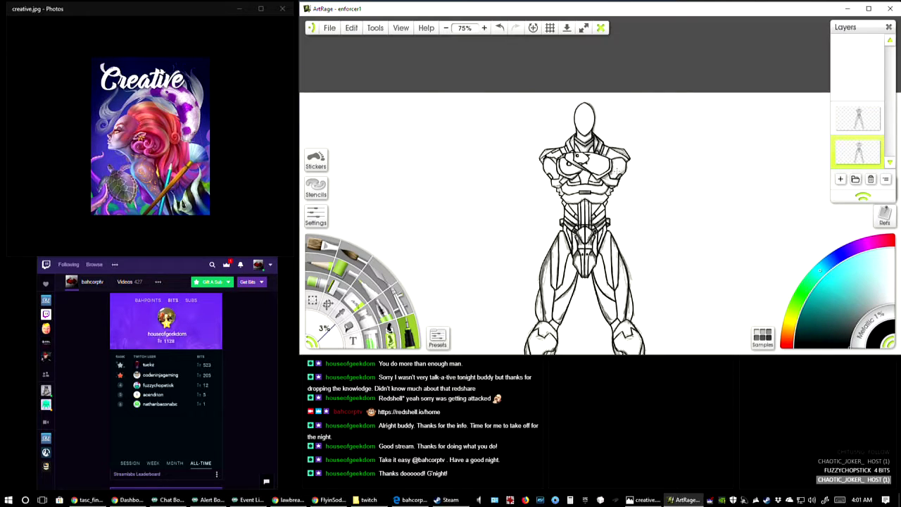
scroll(563, 190, down, 3)
scroll(563, 190, up, 3)
Step: Draw a straight mouth, a V-shaped nose and one eye with upper and lower lids inside the blank head
click(483, 28)
click(483, 28)
click(484, 28)
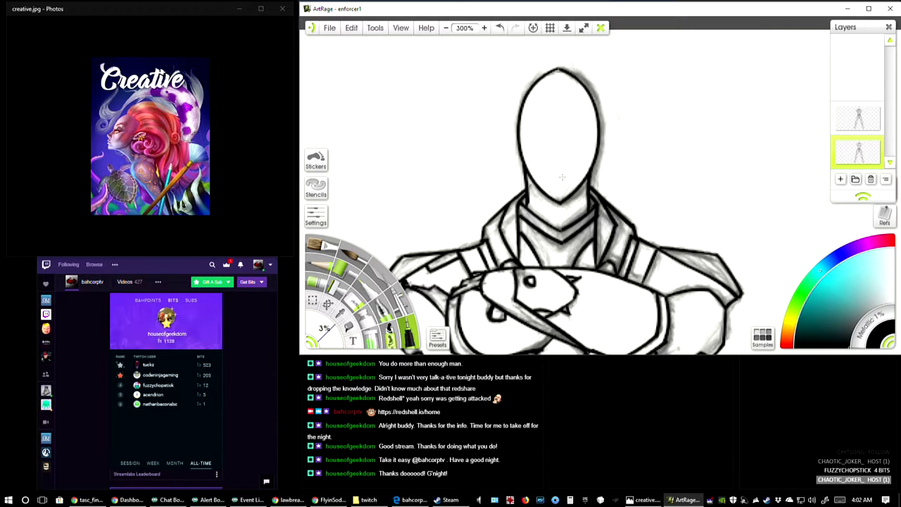
click(484, 28)
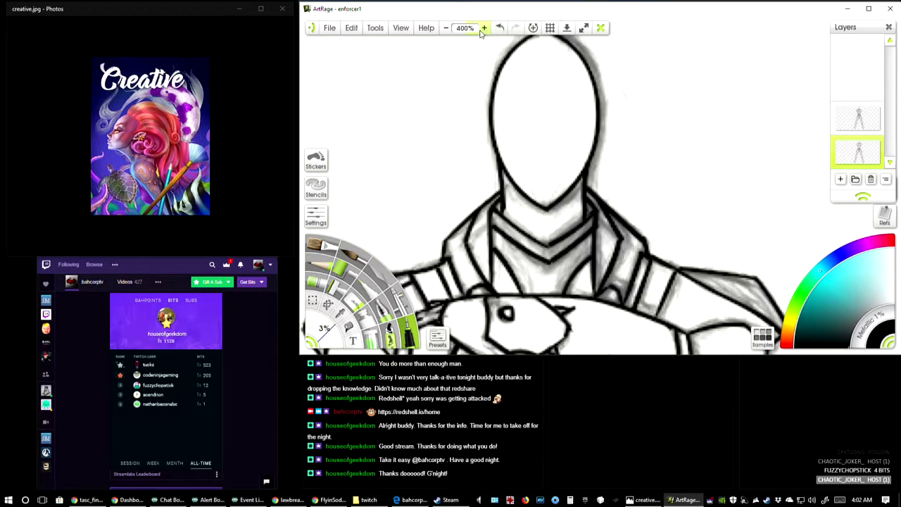
scroll(543, 121, up, 2)
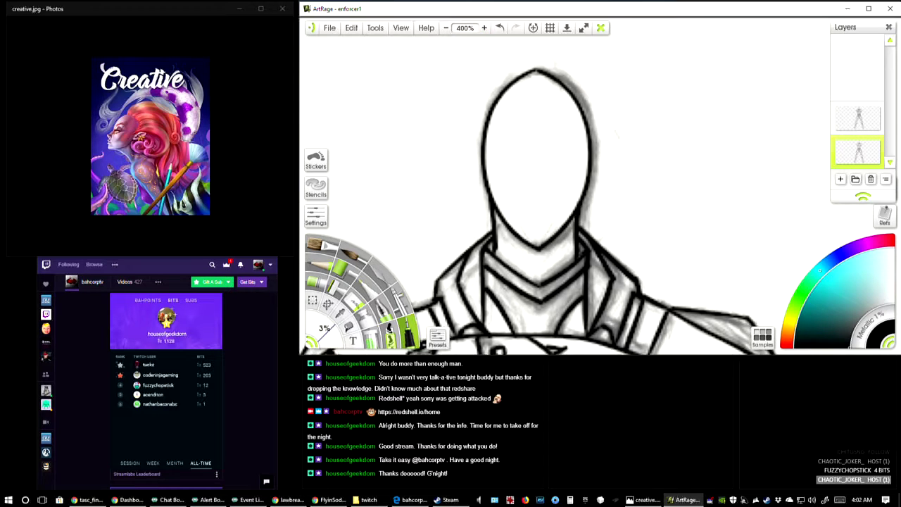
click(483, 28)
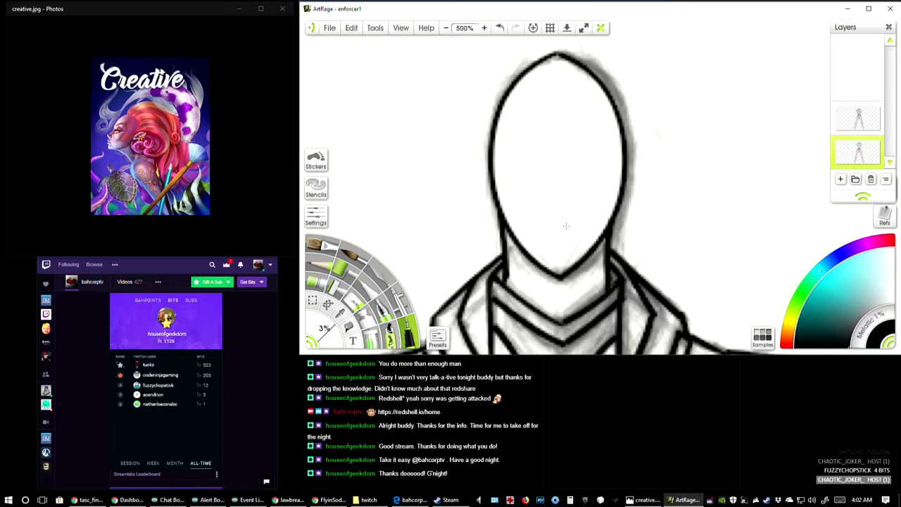
mouse_move(546, 227)
mouse_down()
mouse_move(573, 227)
mouse_move(539, 227)
mouse_up()
mouse_move(547, 199)
mouse_down()
mouse_move(557, 207)
mouse_move(563, 199)
mouse_up()
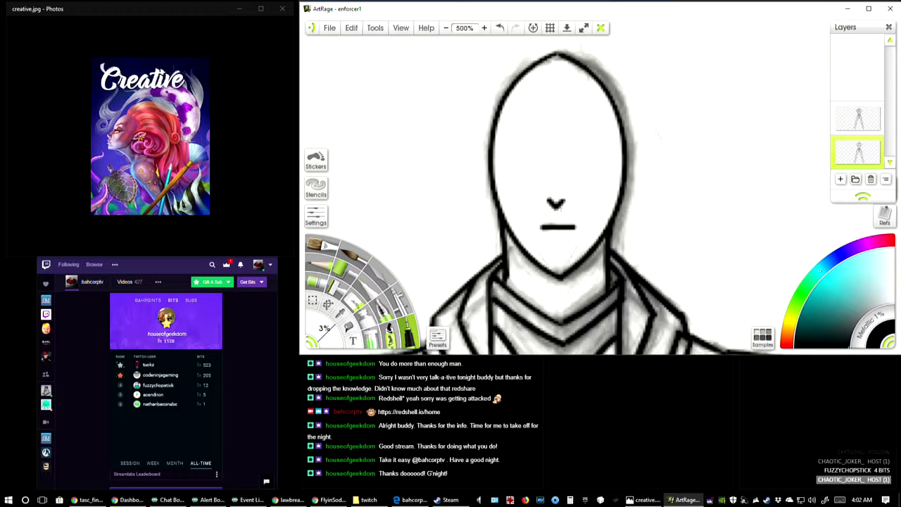
drag(543, 197, 556, 208)
mouse_move(576, 162)
mouse_down()
mouse_move(598, 151)
mouse_move(609, 165)
mouse_up()
key(ctrl+z)
key(ctrl+z)
mouse_move(576, 163)
mouse_down()
mouse_move(602, 152)
mouse_move(606, 164)
mouse_move(586, 180)
mouse_move(601, 176)
mouse_up()
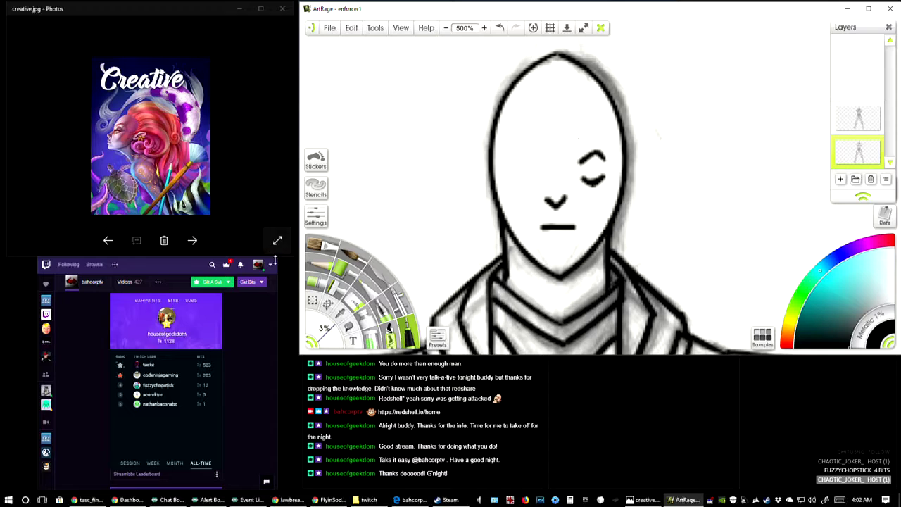
click(312, 301)
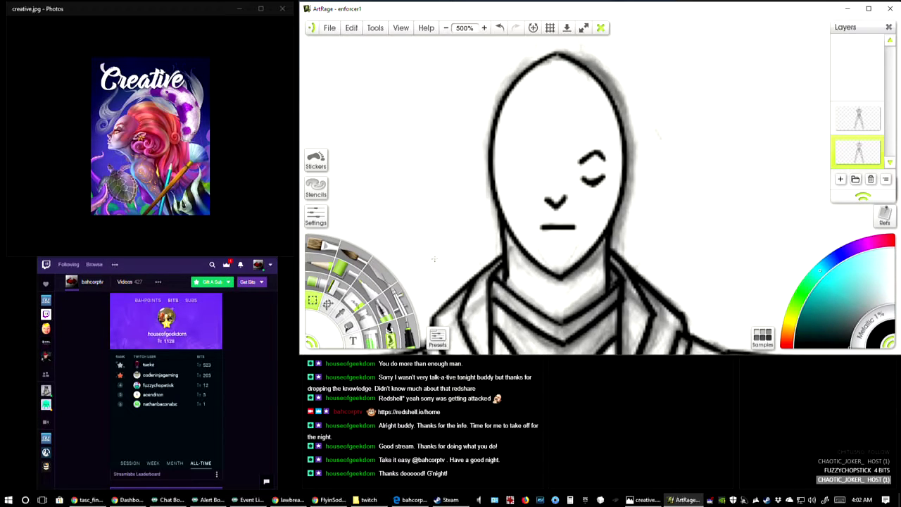
drag(516, 137, 630, 245)
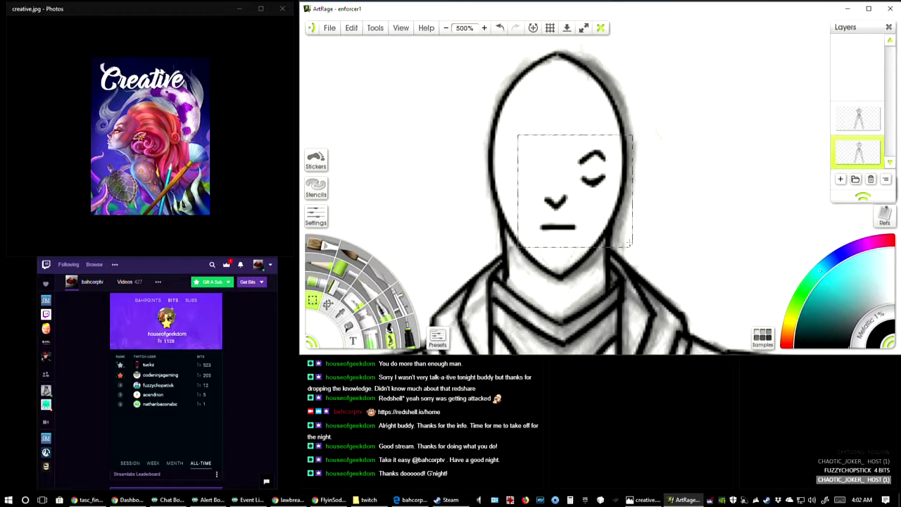
key(Delete)
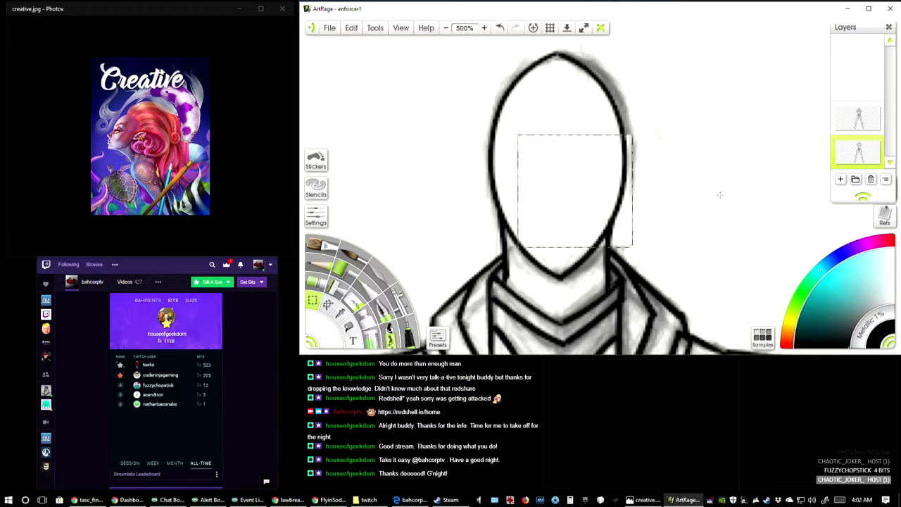
key(ctrl+d)
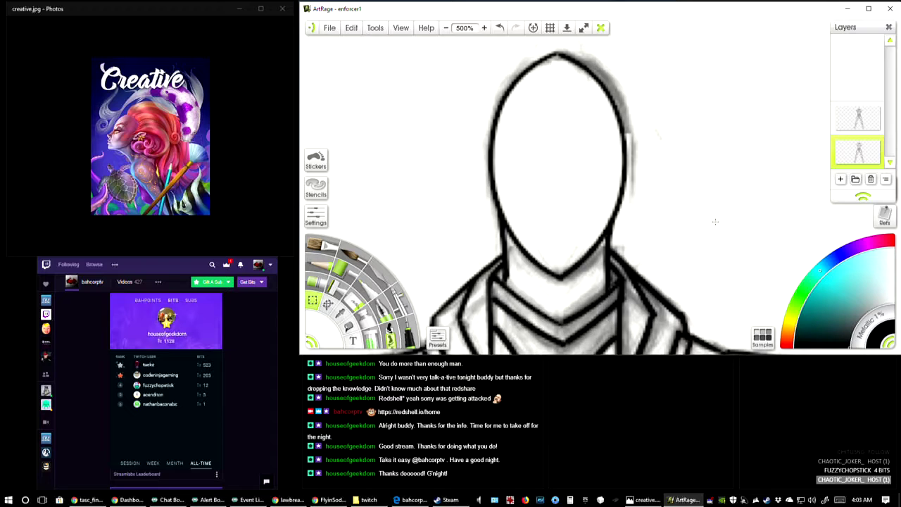
key(ctrl+z)
key(ctrl+z)
key(ctrl+d)
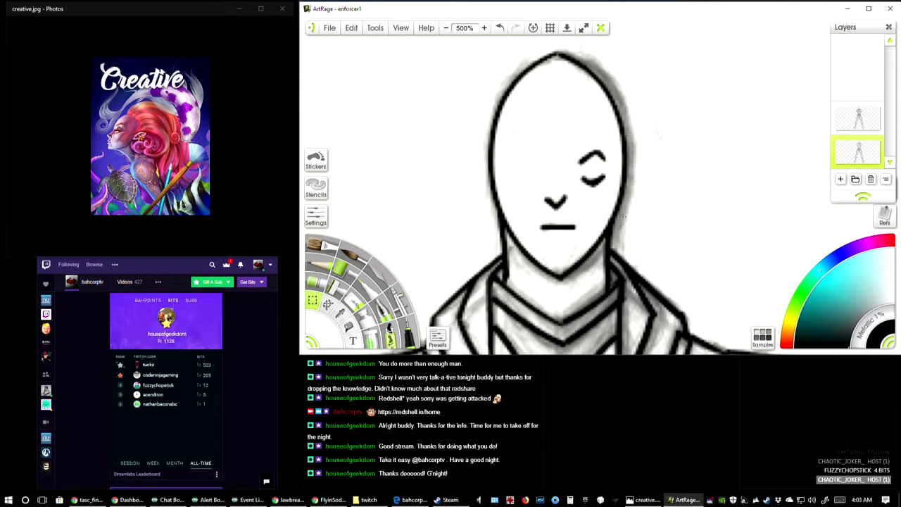
Step: Erase the mouth, nose and eye strokes from inside the head with the Eraser at 2% size
click(353, 305)
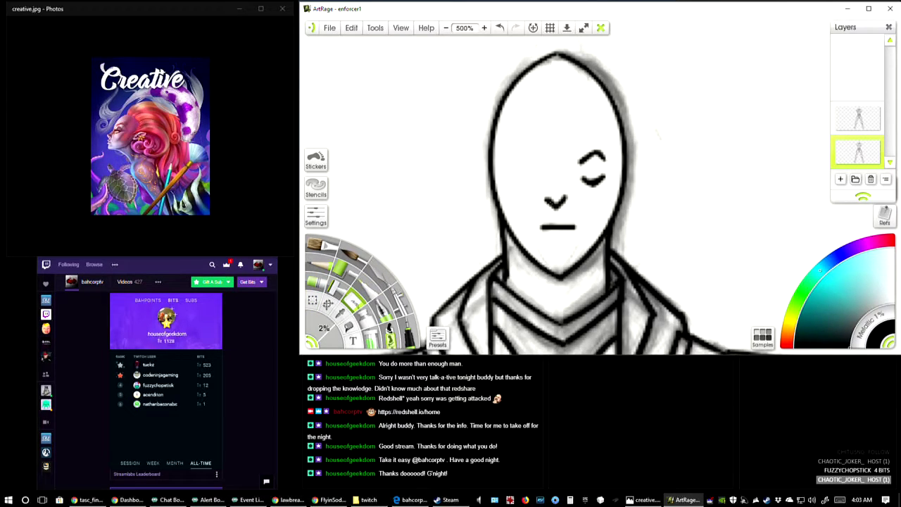
mouse_move(556, 204)
mouse_down()
mouse_move(546, 199)
mouse_move(548, 227)
mouse_move(576, 227)
mouse_up()
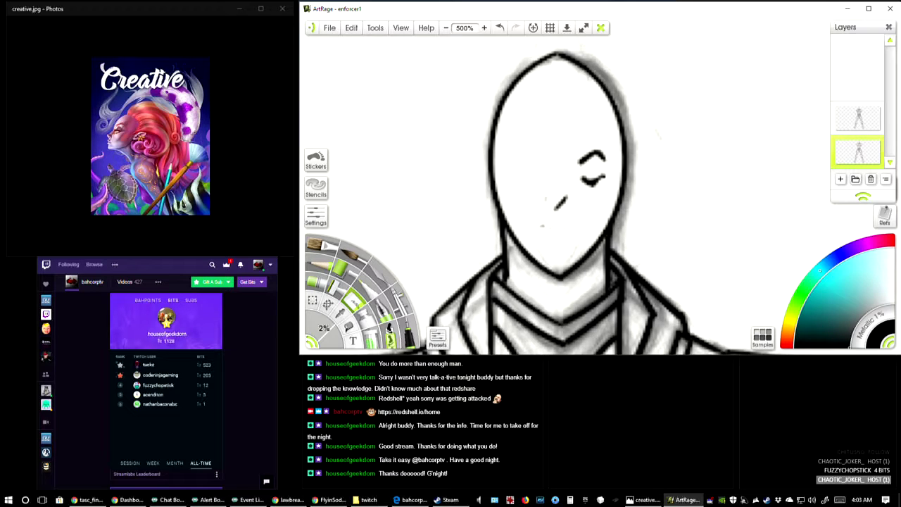
mouse_move(600, 181)
mouse_down()
mouse_move(597, 155)
mouse_move(562, 201)
mouse_up()
mouse_move(590, 165)
mouse_down()
mouse_move(592, 193)
mouse_move(538, 215)
mouse_up()
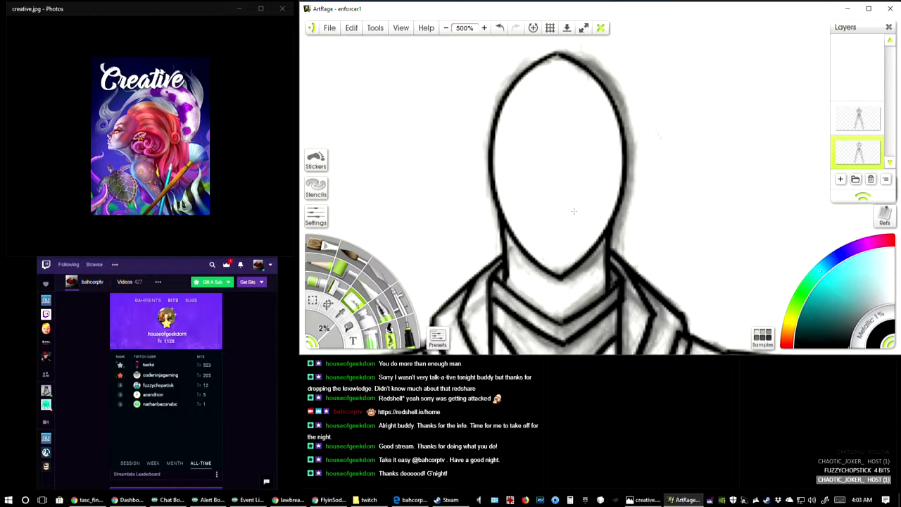
Step: Paste the copied eye, nose and mouth onto a new layer above the upper line-art layer, inside the blank head
click(858, 118)
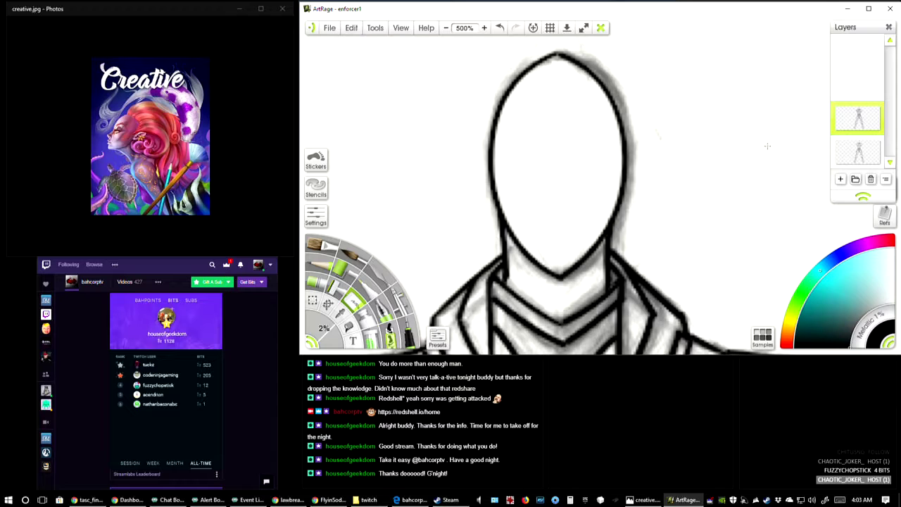
key(ctrl+v)
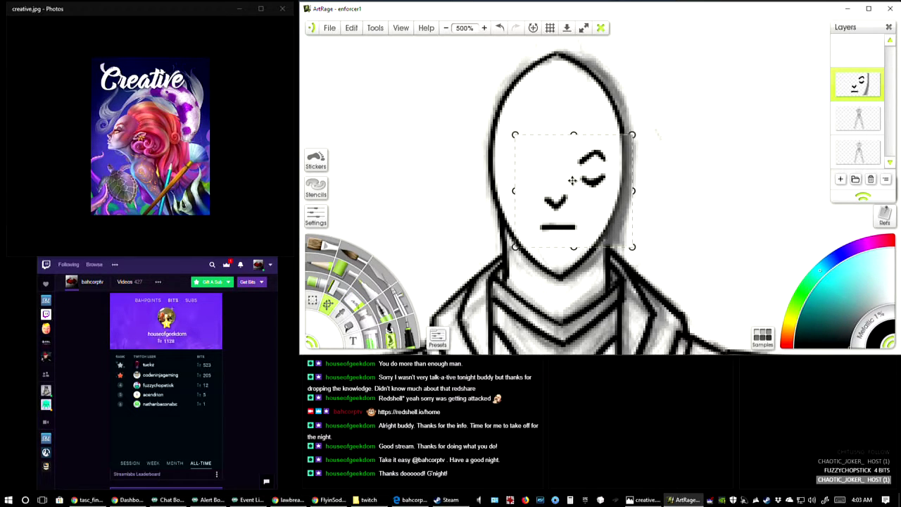
mouse_move(570, 179)
mouse_down()
mouse_move(574, 163)
mouse_move(582, 172)
mouse_up()
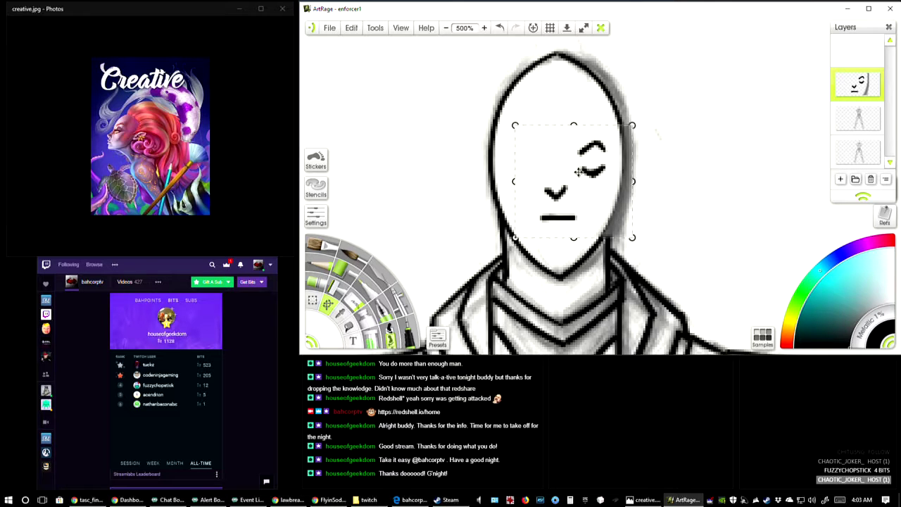
key(ctrl+z)
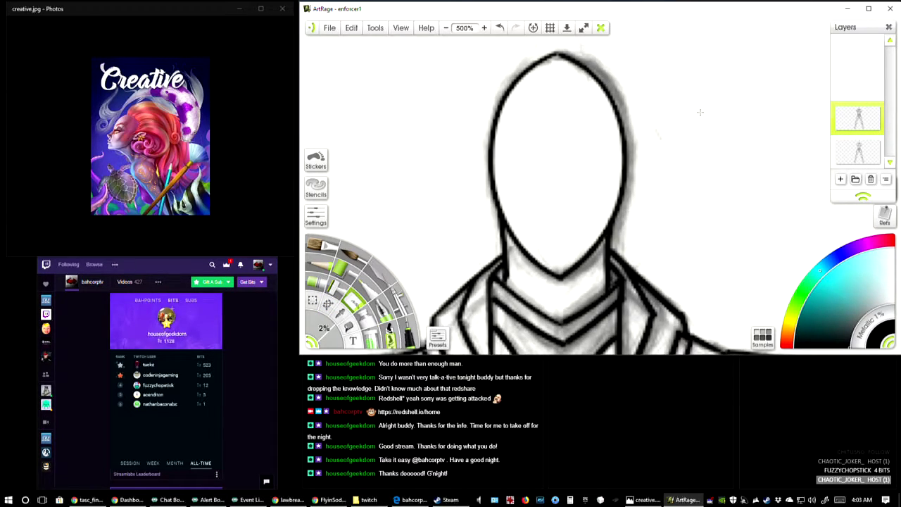
key(ctrl+v)
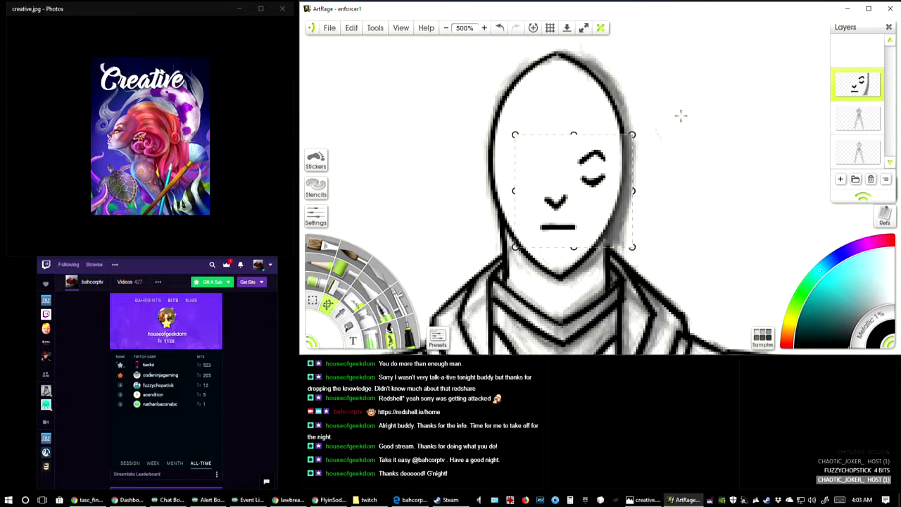
right_click(874, 98)
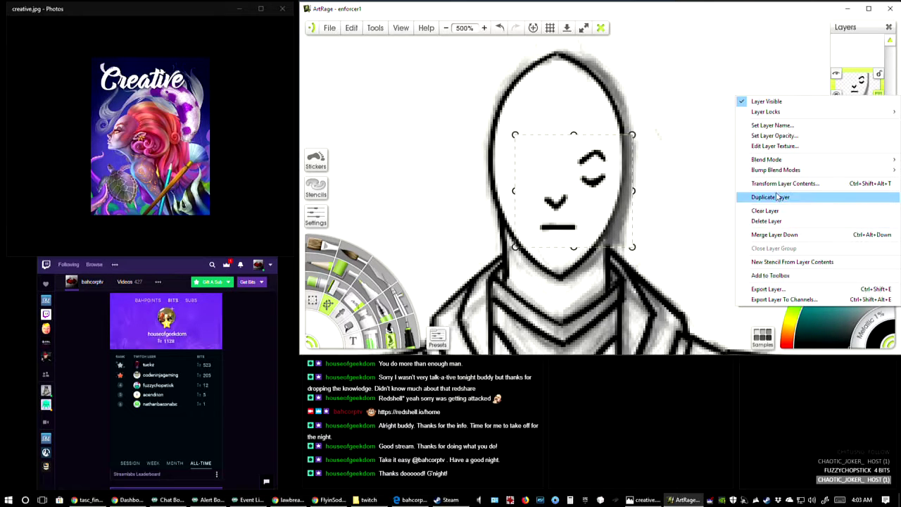
click(784, 235)
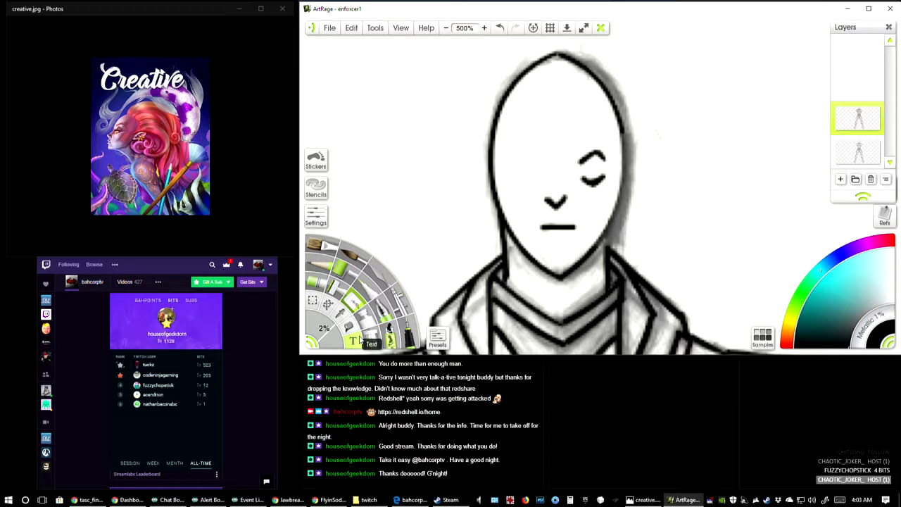
key(ctrl+z)
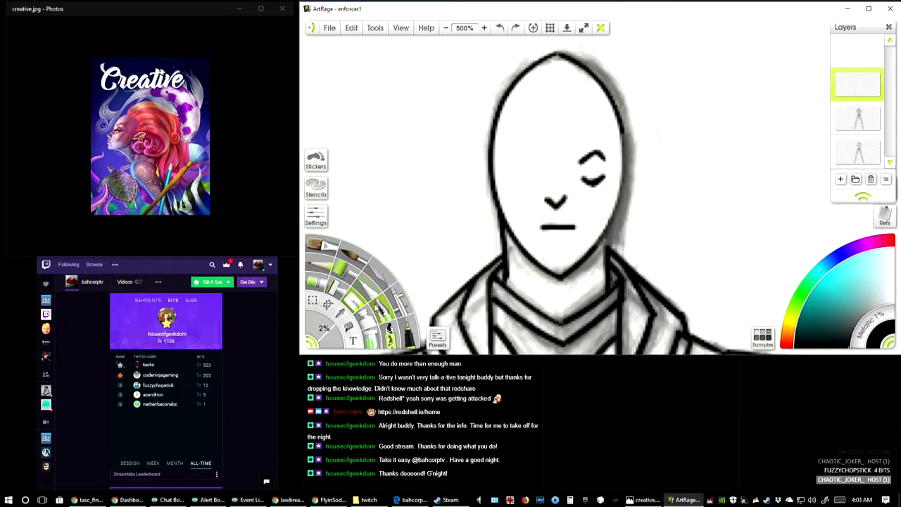
key(ctrl+z)
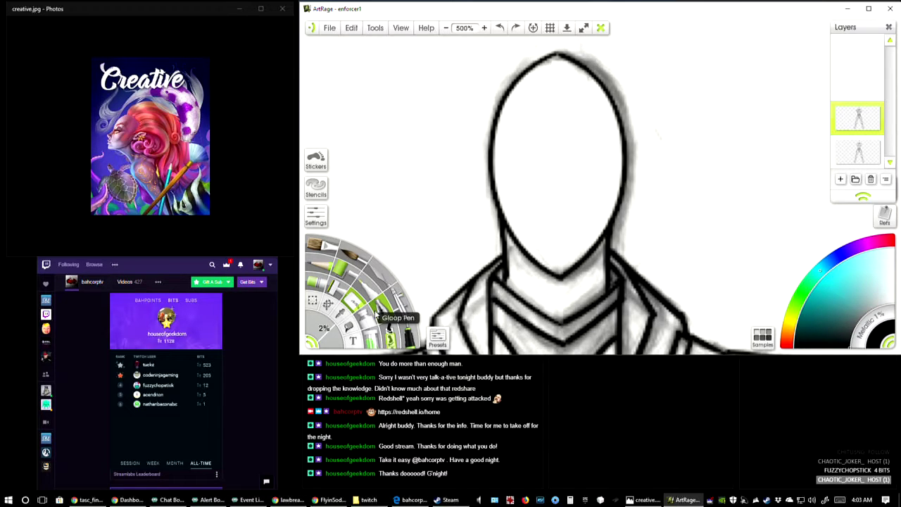
key(ctrl+y)
key(ctrl+y)
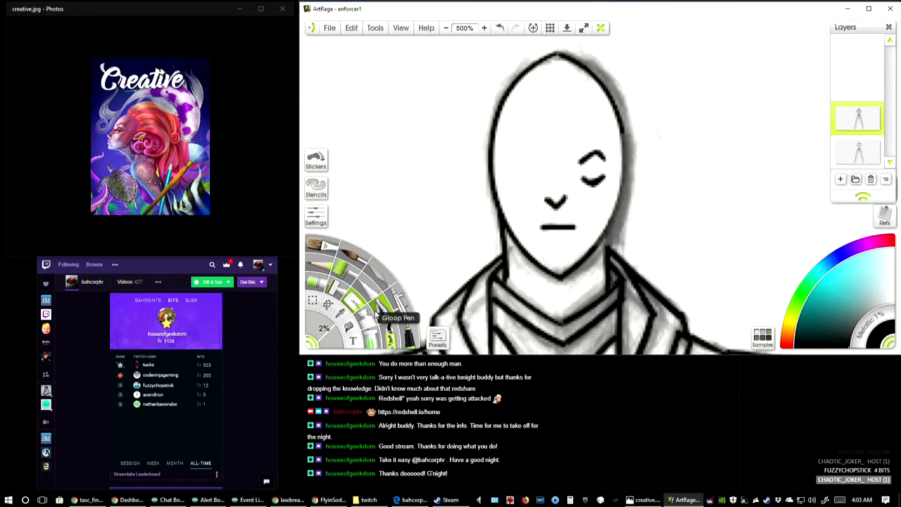
key(ctrl+z)
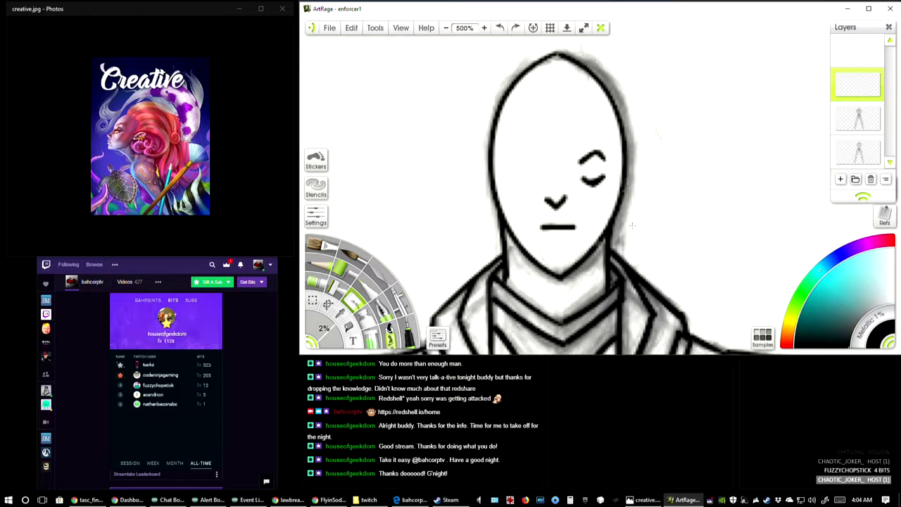
Step: Erase the stray pasted shading beside the jaw and merge the face-feature layer down into the line art
drag(619, 238, 621, 246)
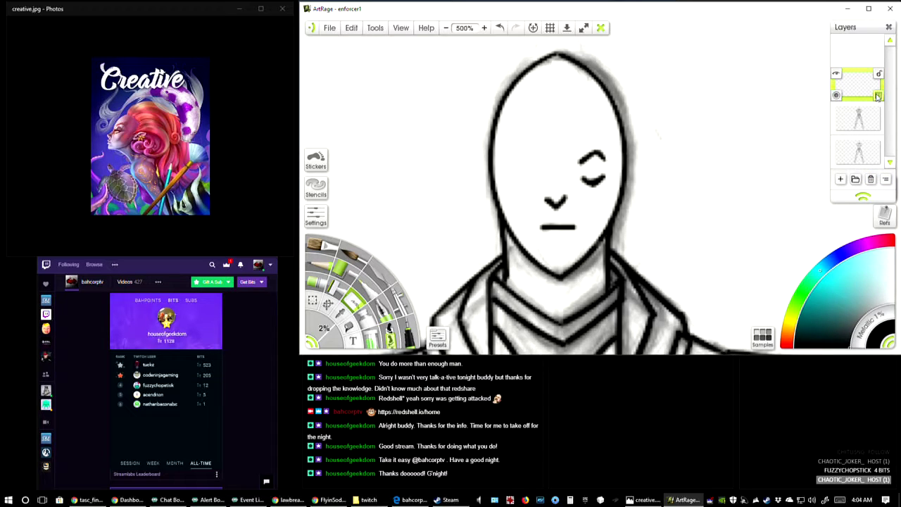
click(877, 95)
click(789, 238)
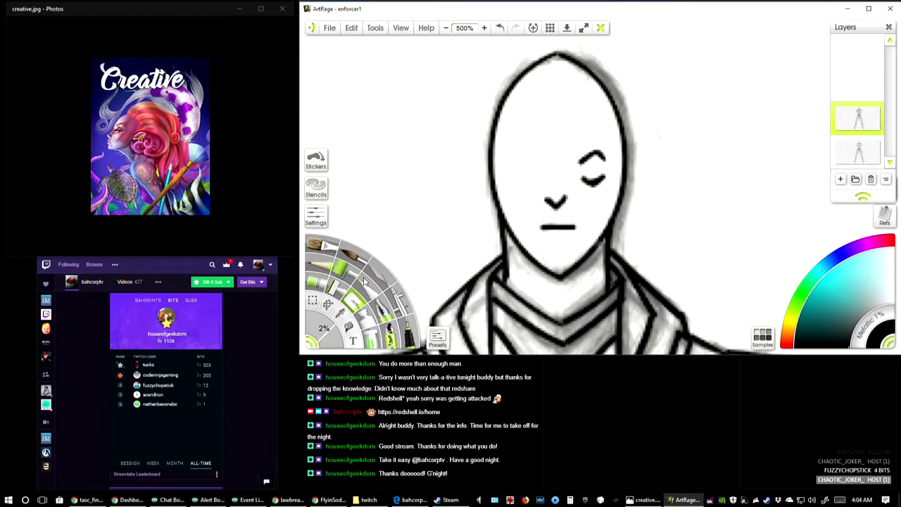
Step: Select a rectangle around the eye, nose and mouth, copy it onto a new layer, and clear the selection
key(ctrl+a)
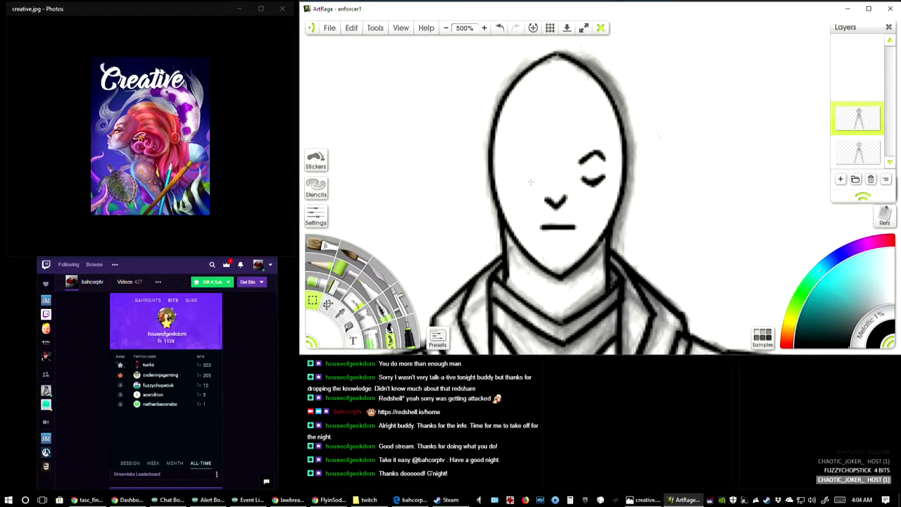
drag(522, 126, 611, 240)
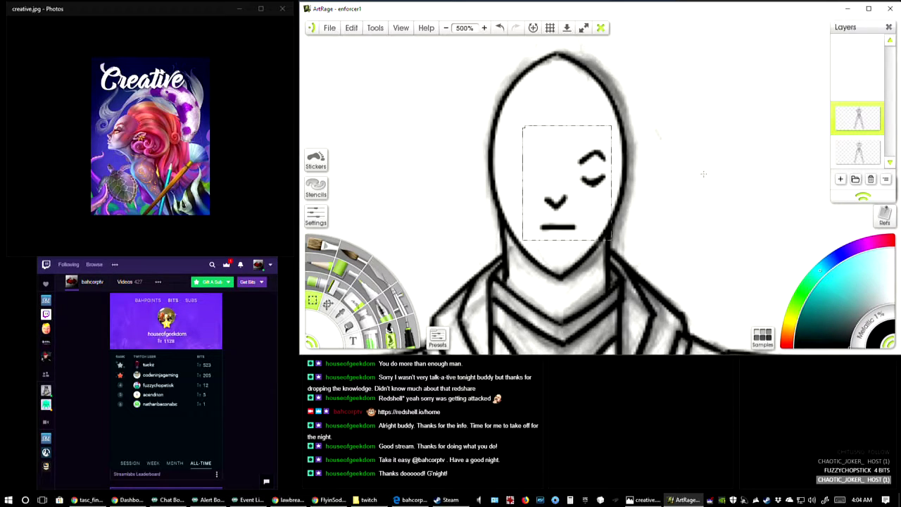
key(ctrl+t)
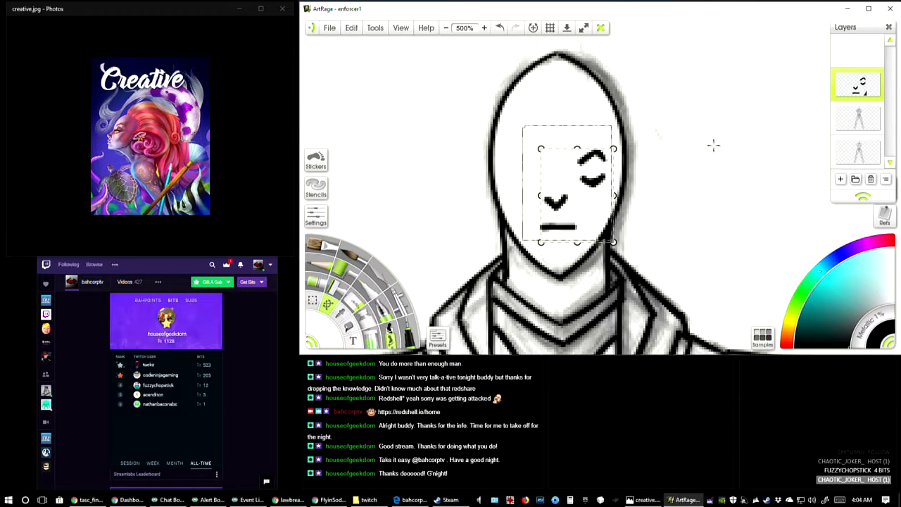
key(Escape)
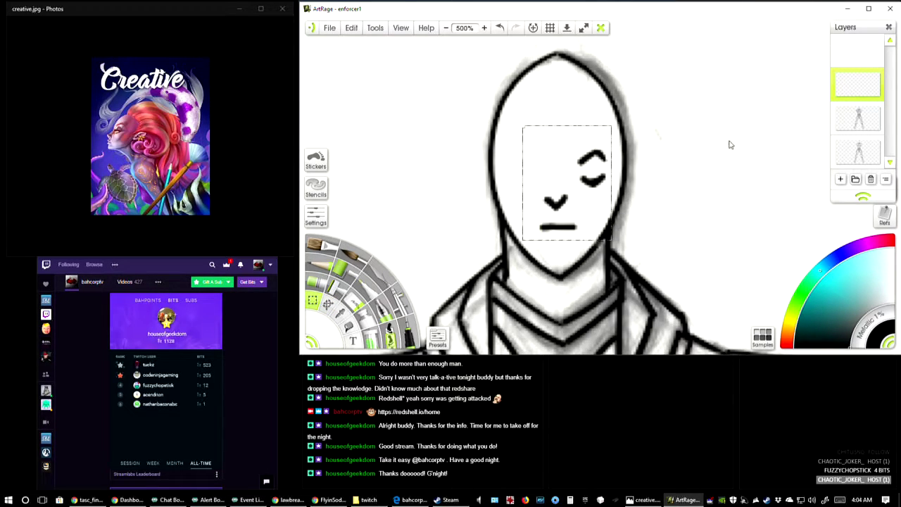
key(ctrl+d)
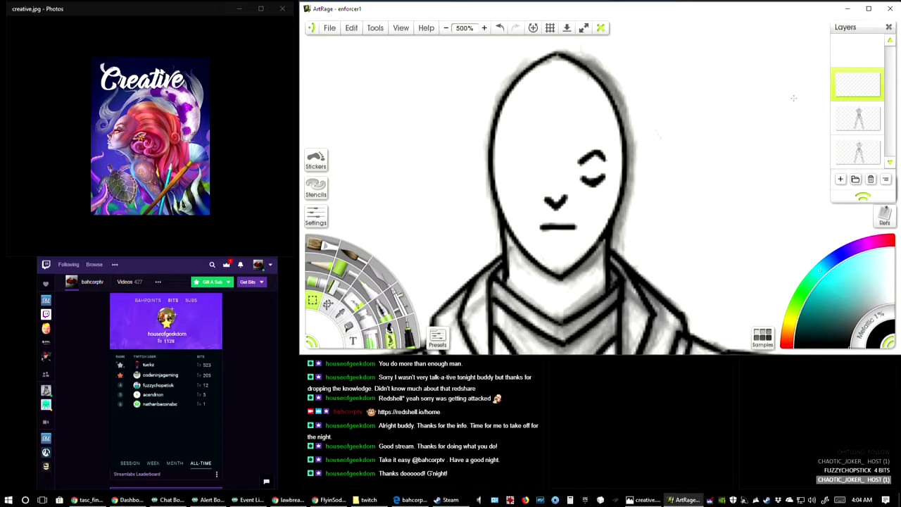
right_click(878, 102)
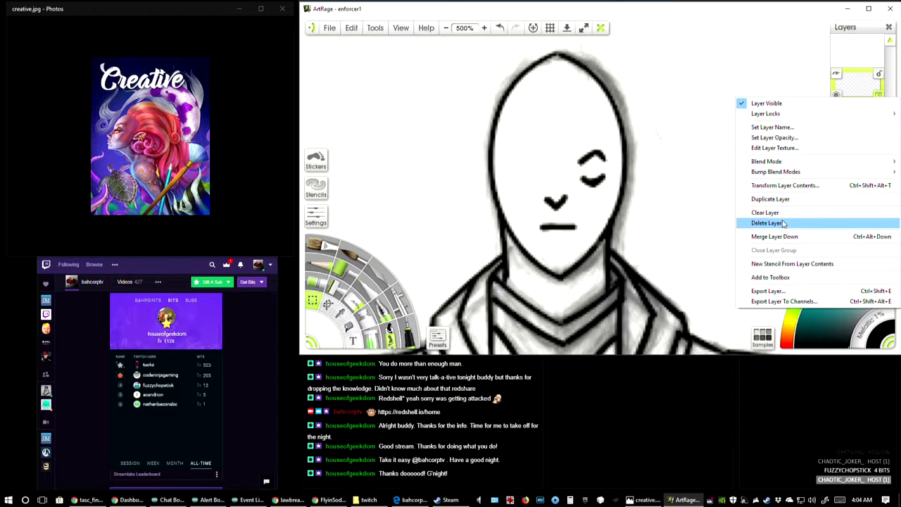
click(705, 74)
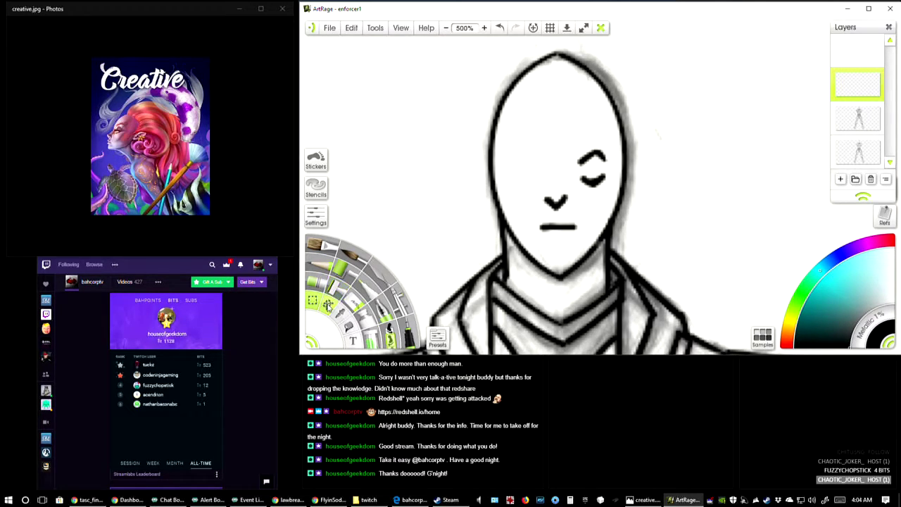
Step: Flip the copied features horizontally, align them over the nose and mouth as the matching second eye, and merge the layer down
click(327, 304)
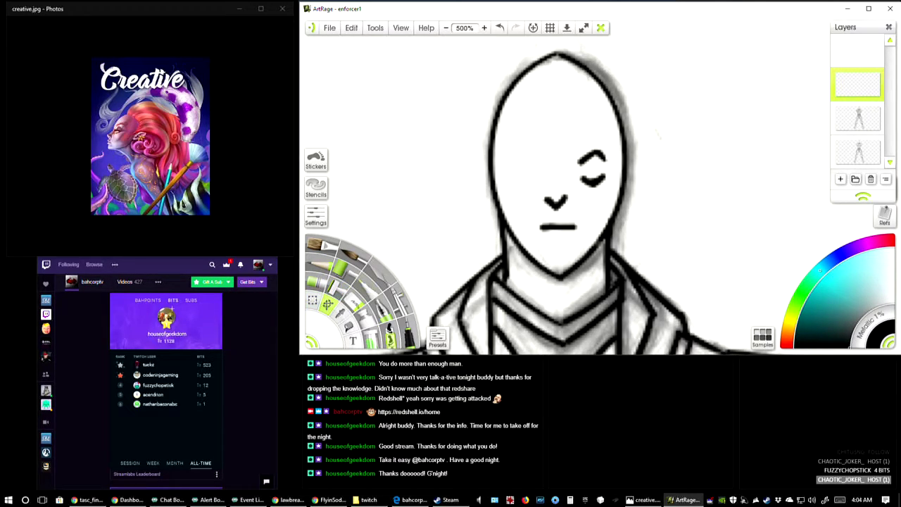
right_click(569, 185)
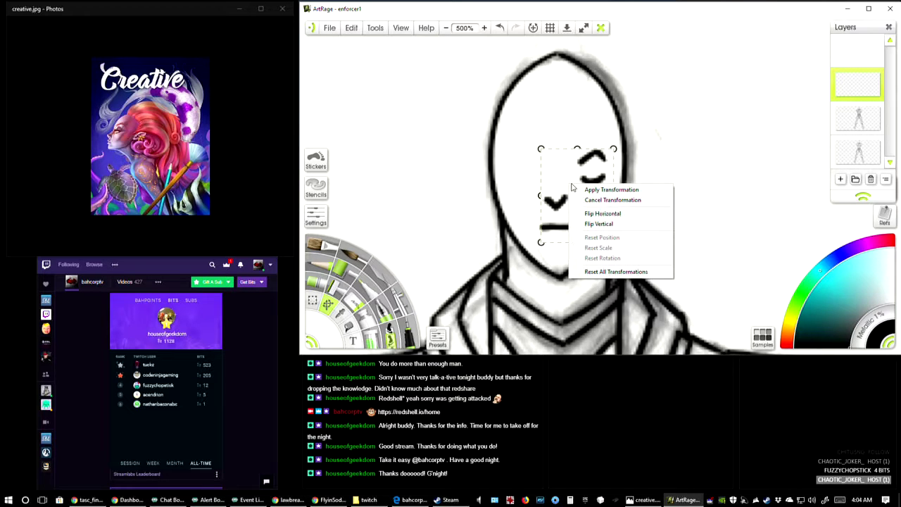
click(621, 214)
drag(582, 184, 544, 186)
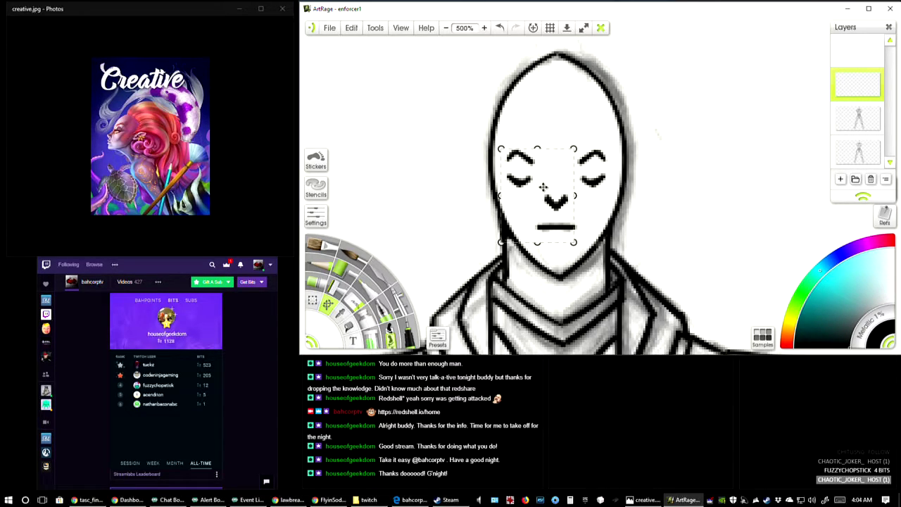
key(Return)
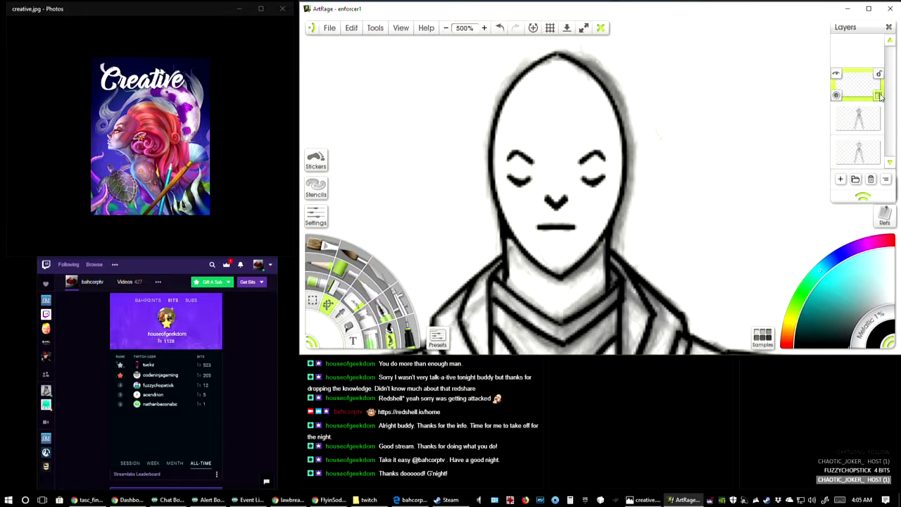
right_click(879, 96)
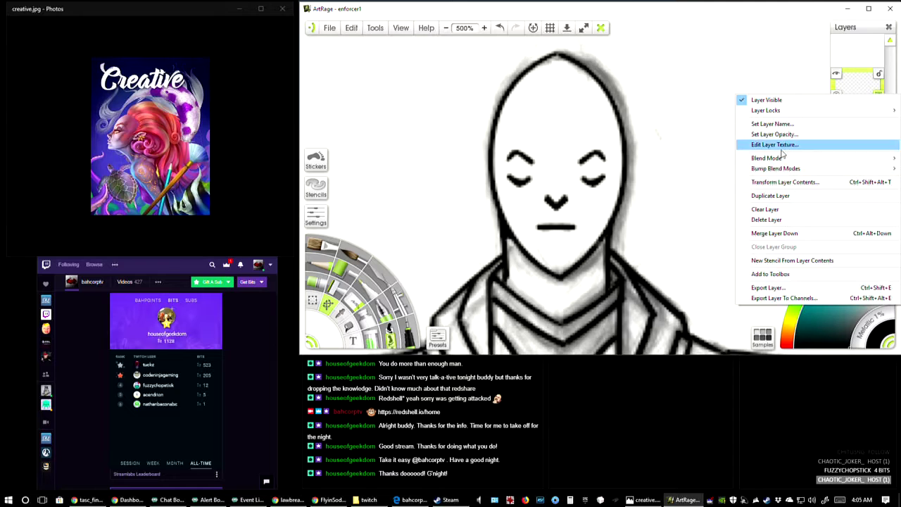
click(781, 235)
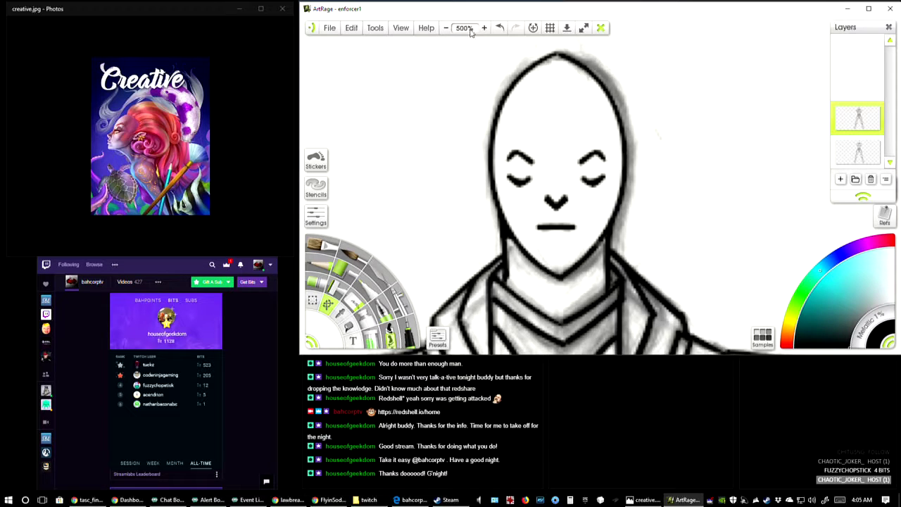
Step: Review the full figure's line art from head to boots at 75% and 50% zoom
click(446, 28)
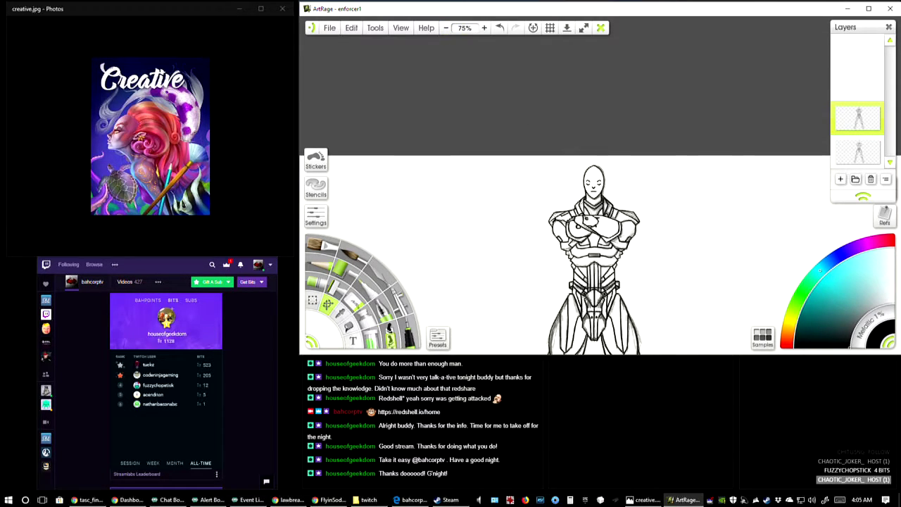
scroll(660, 217, down, 5)
scroll(698, 216, up, 1)
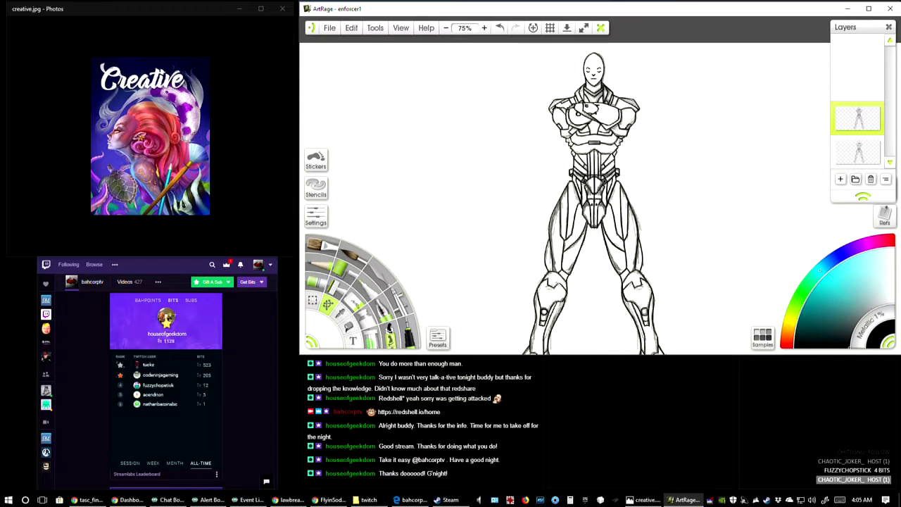
scroll(660, 193, down, 1)
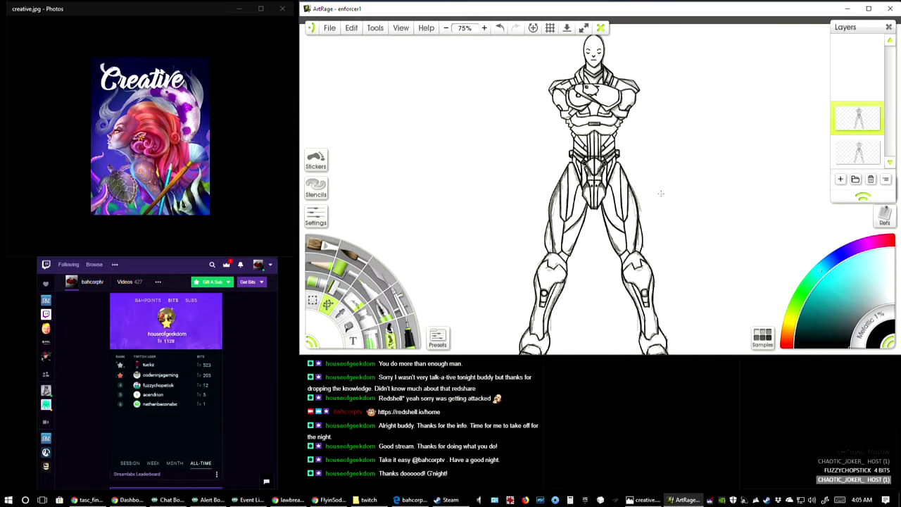
scroll(656, 192, down, 3)
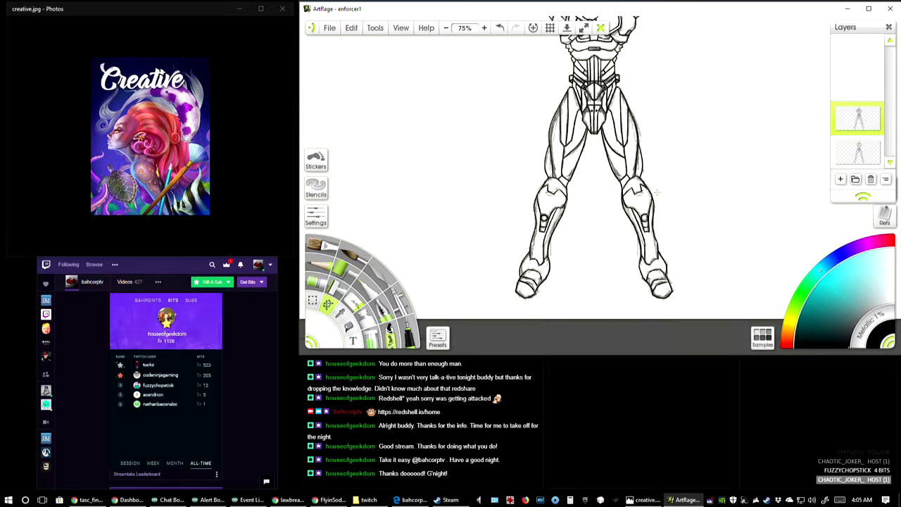
scroll(659, 192, up, 2)
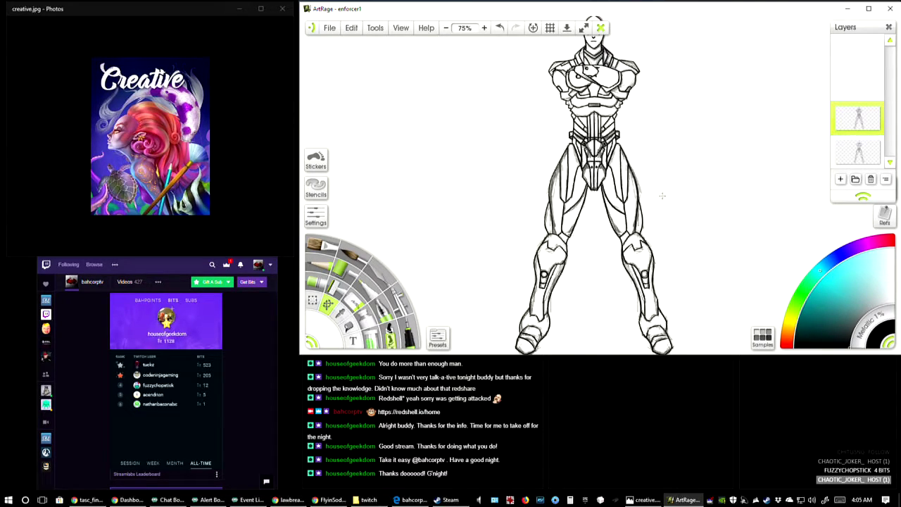
scroll(663, 196, down, 2)
scroll(663, 199, up, 2)
click(445, 27)
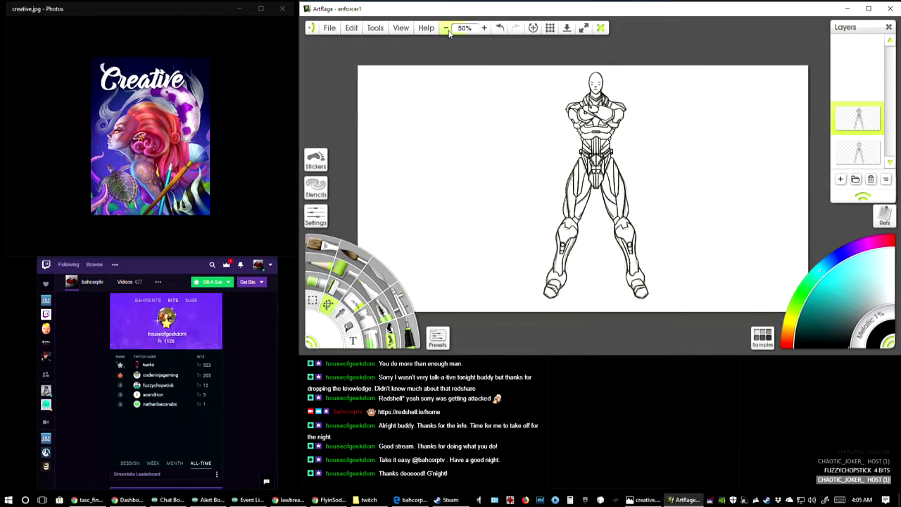
click(484, 28)
scroll(675, 169, up, 2)
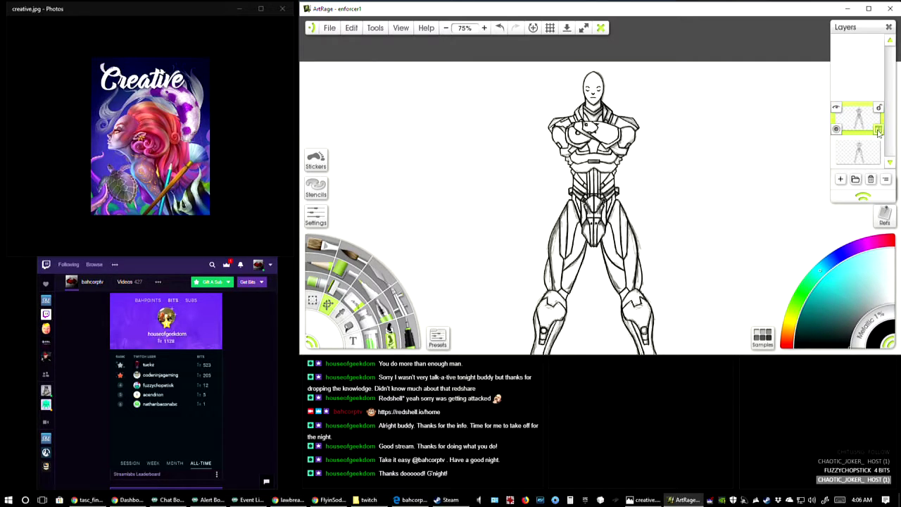
Step: Duplicate the line-art layer that contains the finished face
click(877, 129)
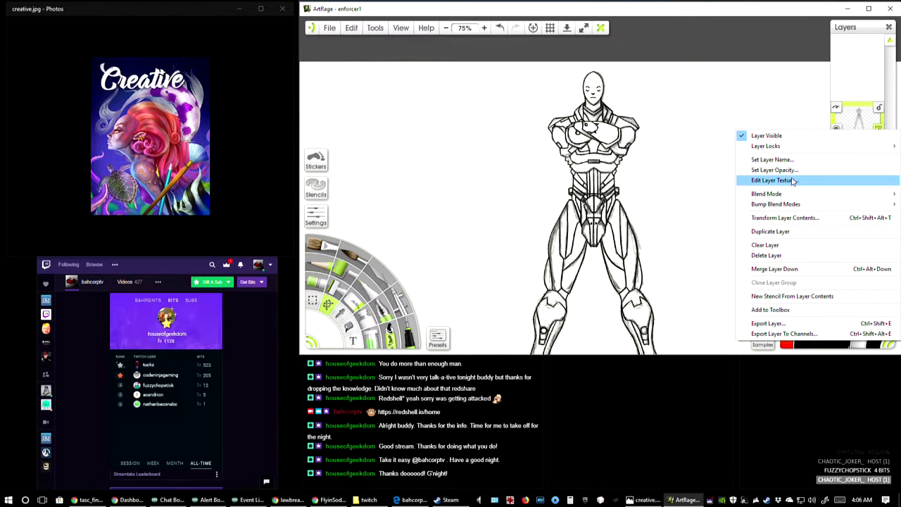
click(782, 232)
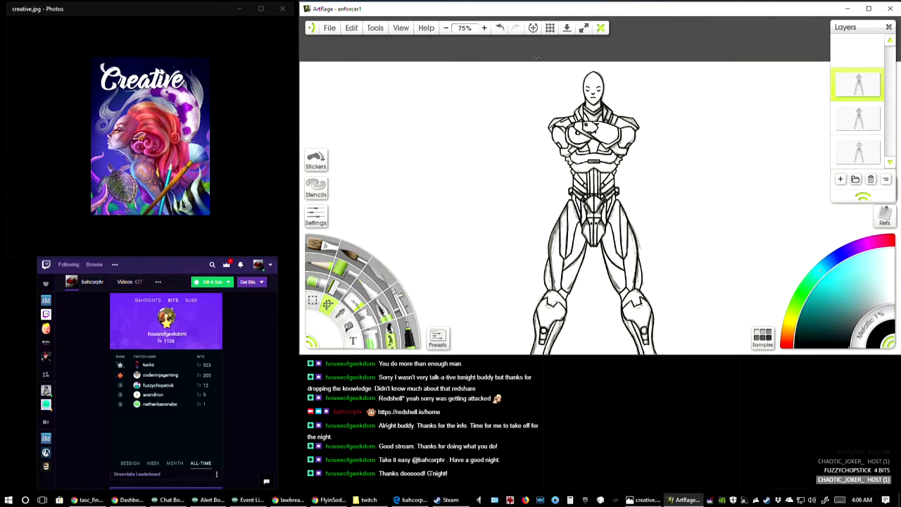
Step: Touch up the collar and neck lines below the head with the pen at 3% size, redoing the last stroke beside the collar
click(483, 28)
click(483, 28)
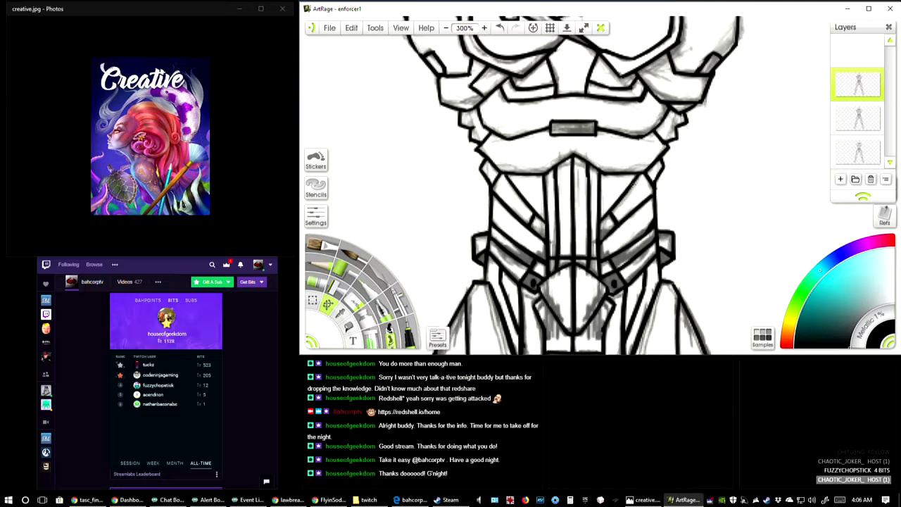
scroll(631, 184, up, 5)
scroll(631, 185, up, 1)
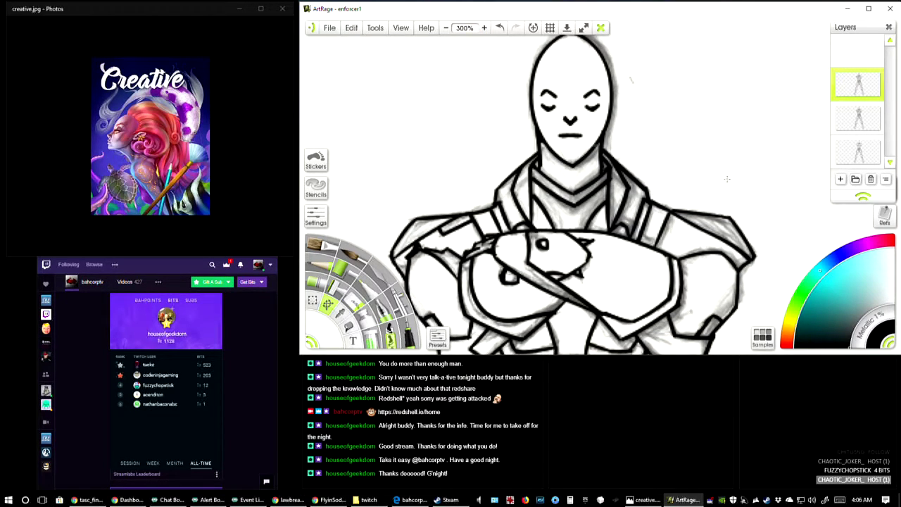
click(407, 338)
drag(602, 167, 589, 181)
mouse_move(516, 196)
mouse_down()
mouse_move(532, 219)
mouse_move(529, 204)
mouse_move(526, 235)
mouse_move(529, 211)
mouse_up()
drag(608, 204, 614, 219)
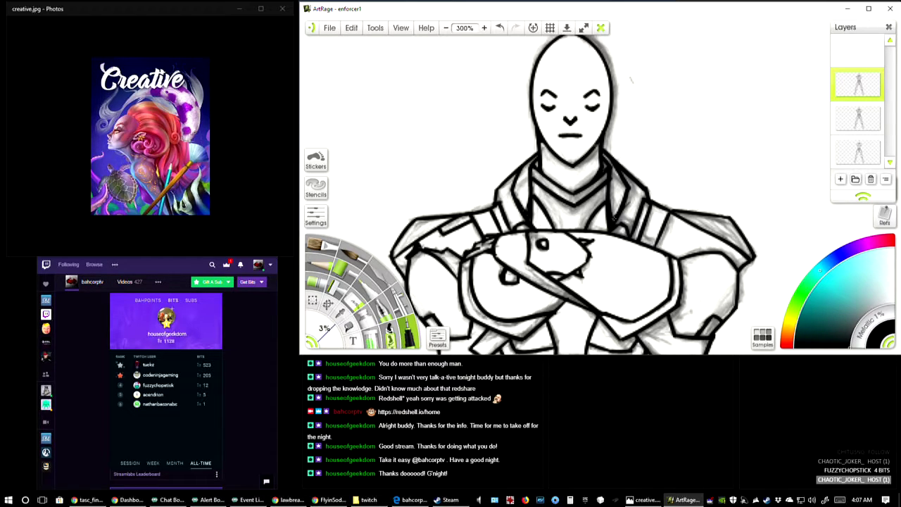
key(ctrl+z)
drag(622, 202, 610, 220)
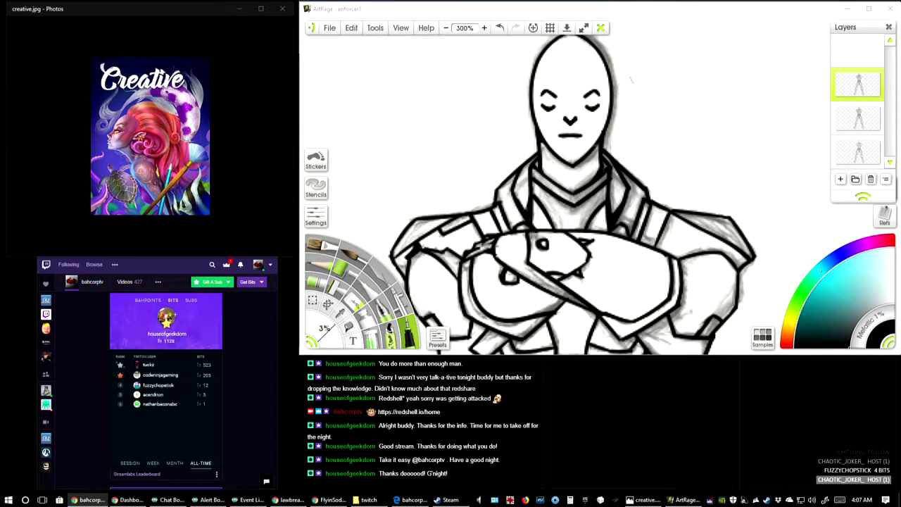
Step: Add a short pen stroke to the outer edge of the shoulder armour above the folded arm
click(491, 220)
drag(491, 220, 527, 202)
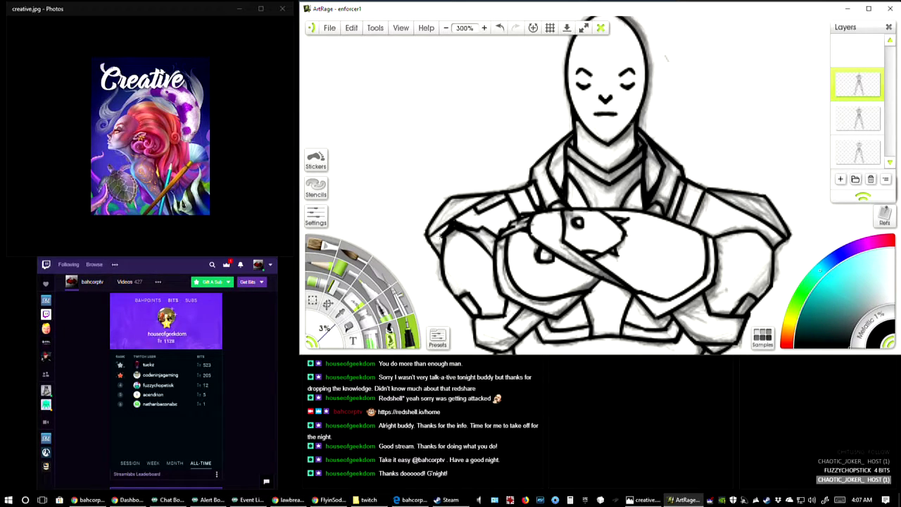
drag(441, 240, 436, 248)
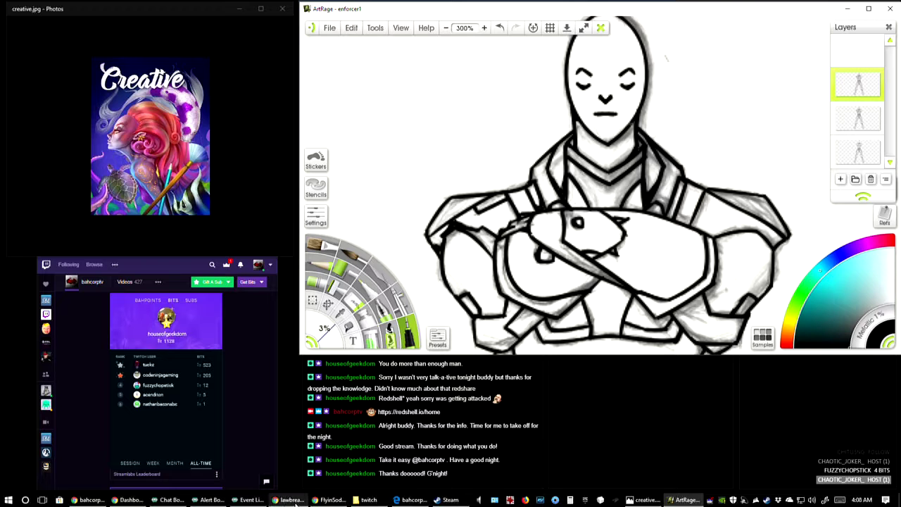
Step: Switch to the Chrome window with the lawbreakers fan art book and open the bookmarked Bahcorp Devlog in a new tab
mouse_move(295, 502)
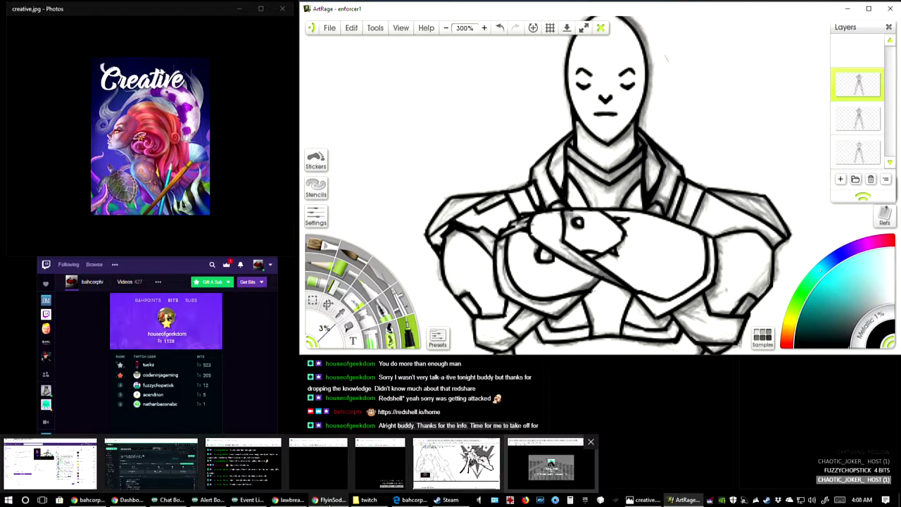
click(456, 463)
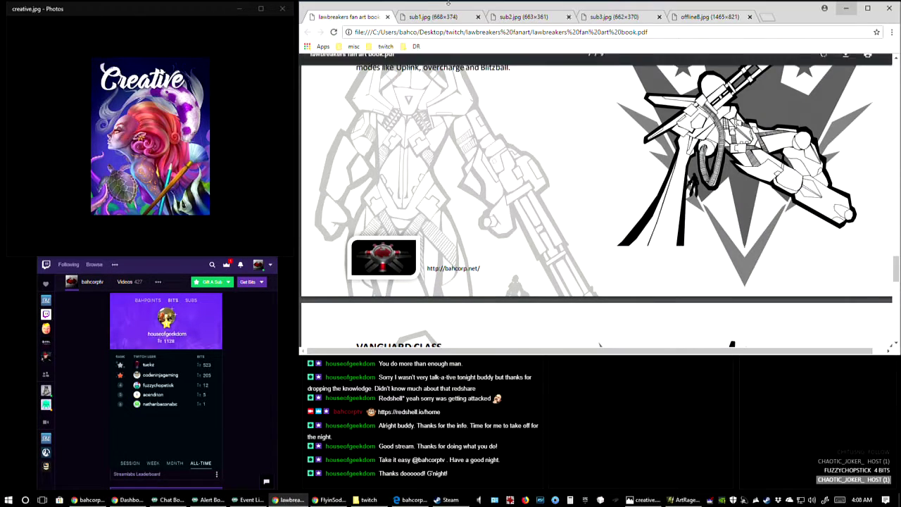
click(767, 16)
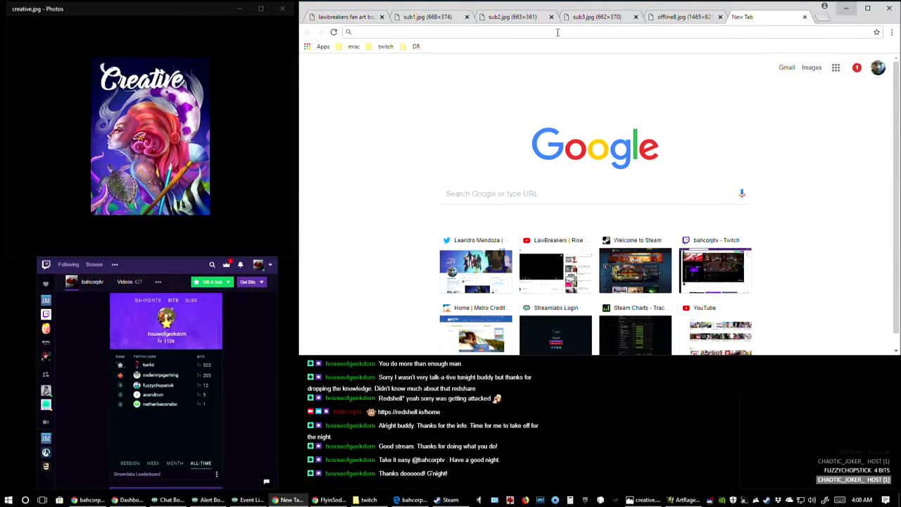
click(354, 46)
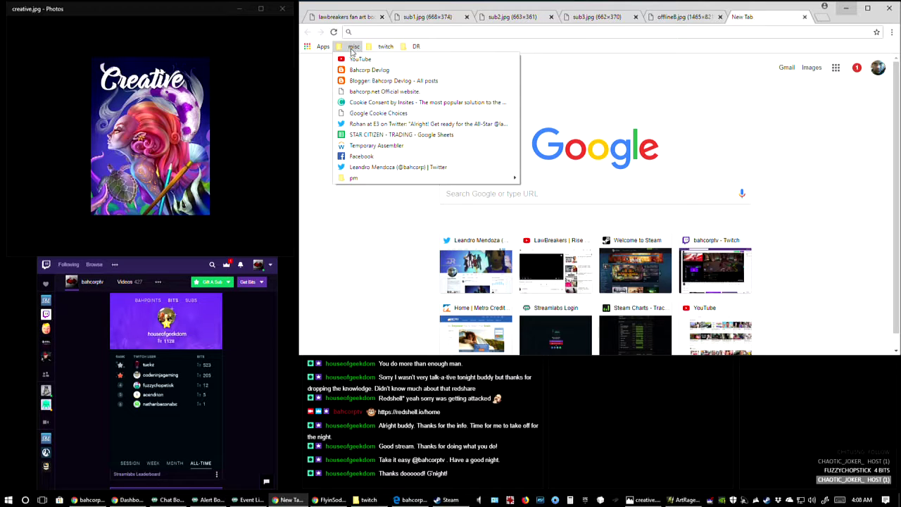
click(352, 69)
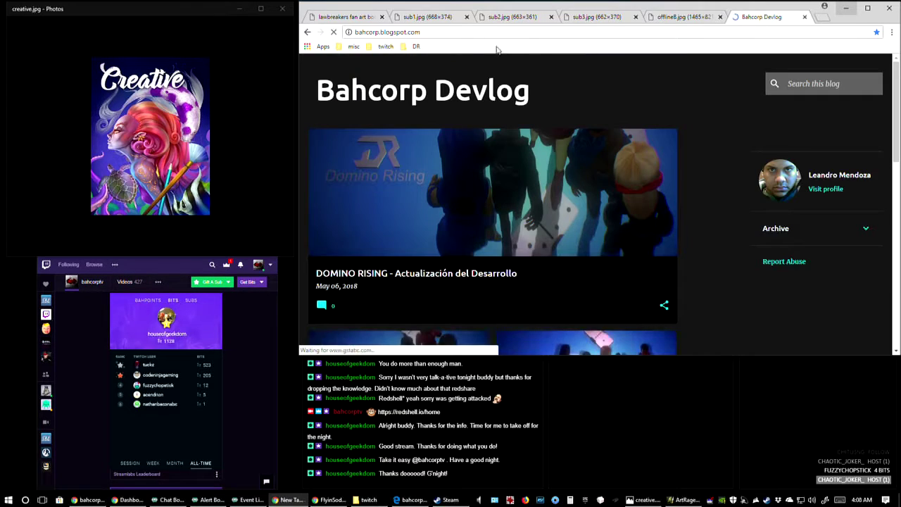
Step: Open the May 06, 2018 DOMINO RISING - Actualización del Desarrollo post and enlarge its character artwork
scroll(512, 137, down, 2)
scroll(506, 155, up, 2)
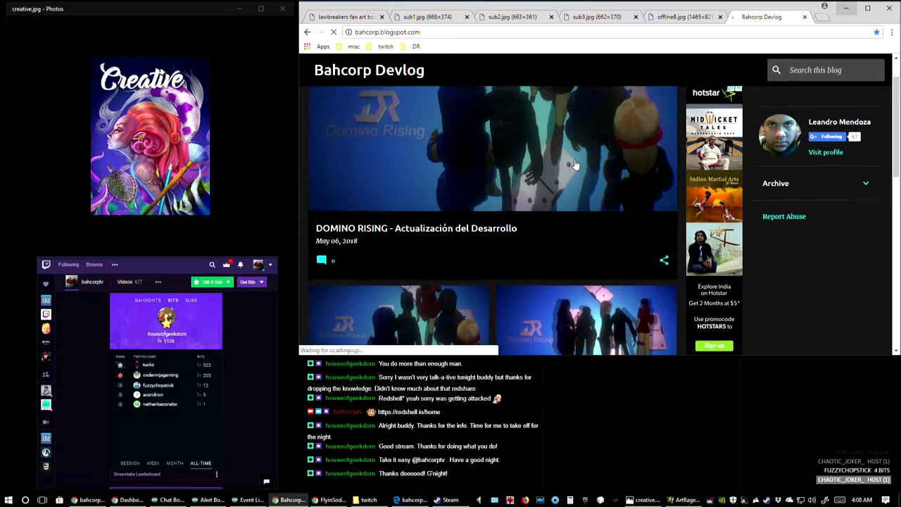
click(568, 175)
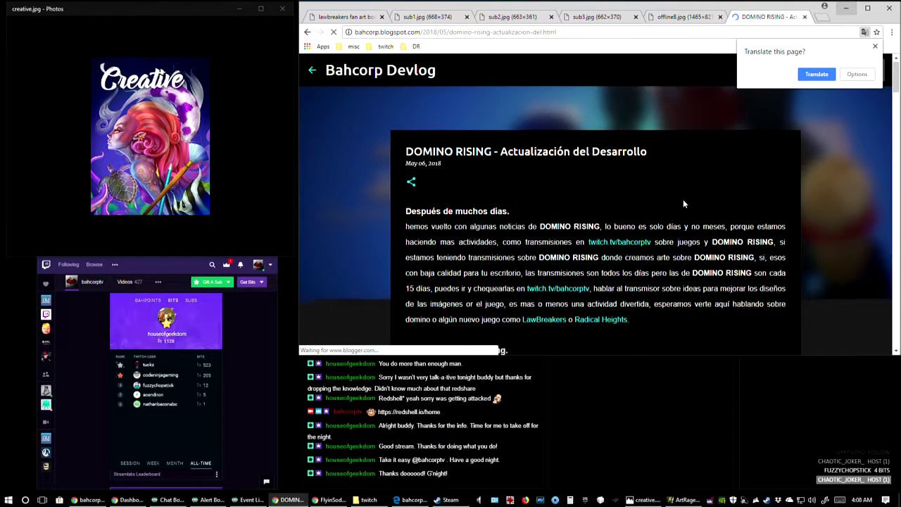
scroll(686, 194, down, 2)
scroll(697, 188, down, 2)
click(620, 190)
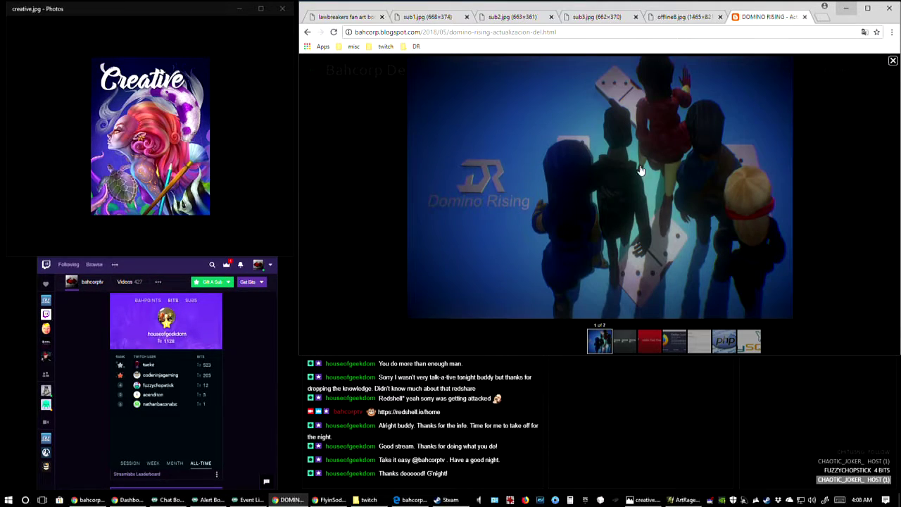
Step: Return to the devlog's post list, open the March 04, 2018 Actualización del Desarrollo post and enlarge its artwork
click(307, 34)
scroll(500, 209, down, 5)
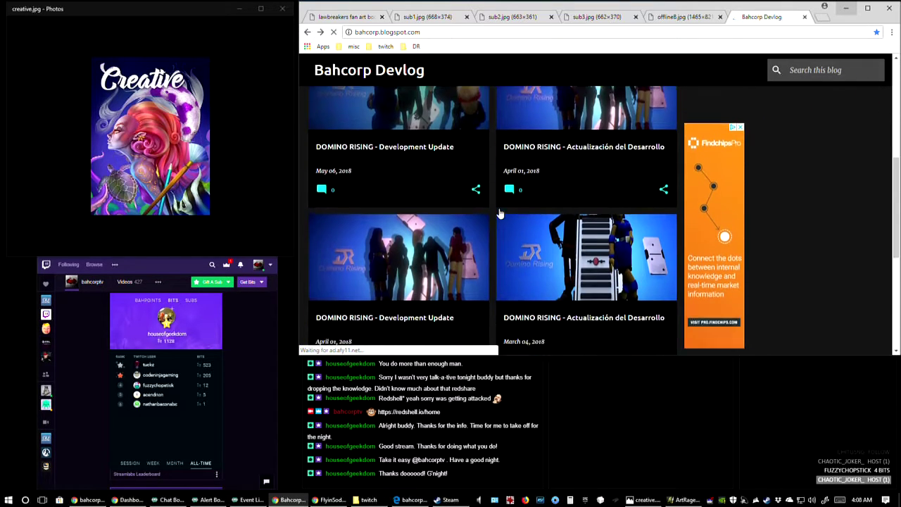
click(542, 184)
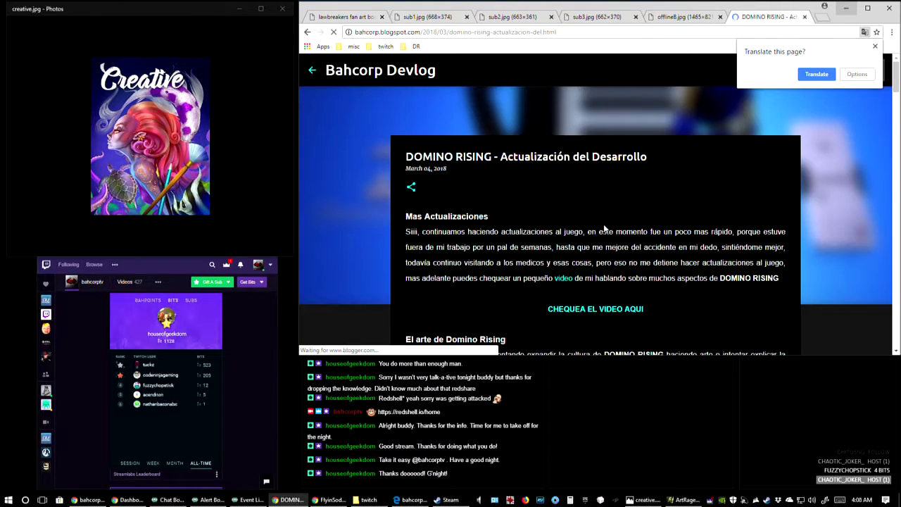
scroll(605, 206, down, 3)
scroll(606, 207, down, 3)
click(579, 176)
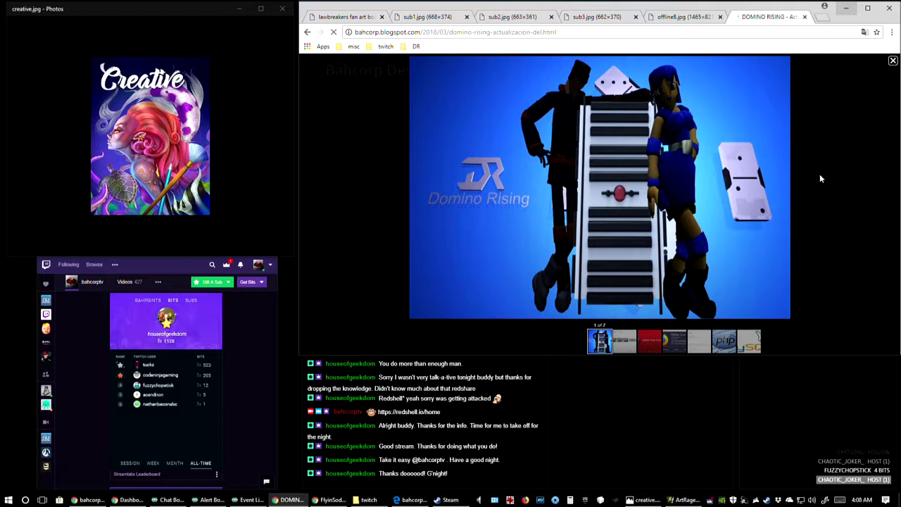
Step: Return to the post list, open the February 23, 2018 Actualización del Desarrollo post and enlarge its artwork
click(307, 33)
scroll(597, 185, down, 3)
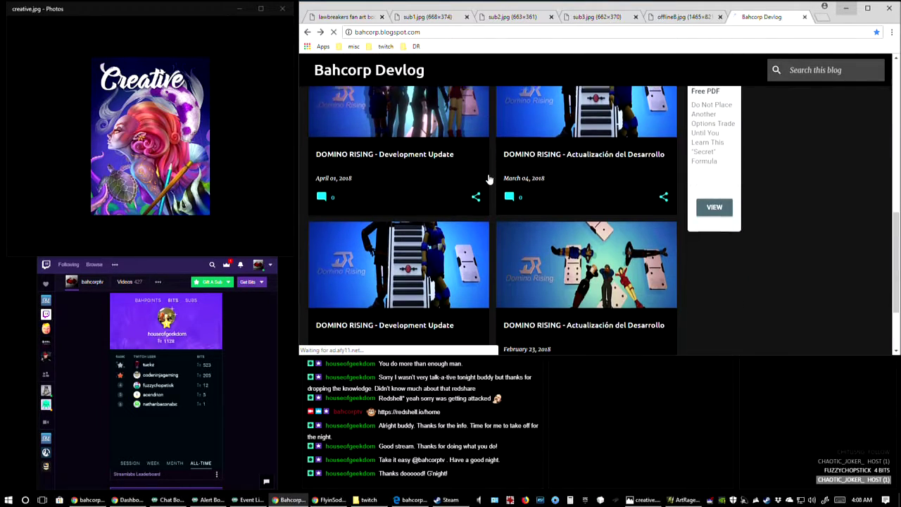
click(597, 184)
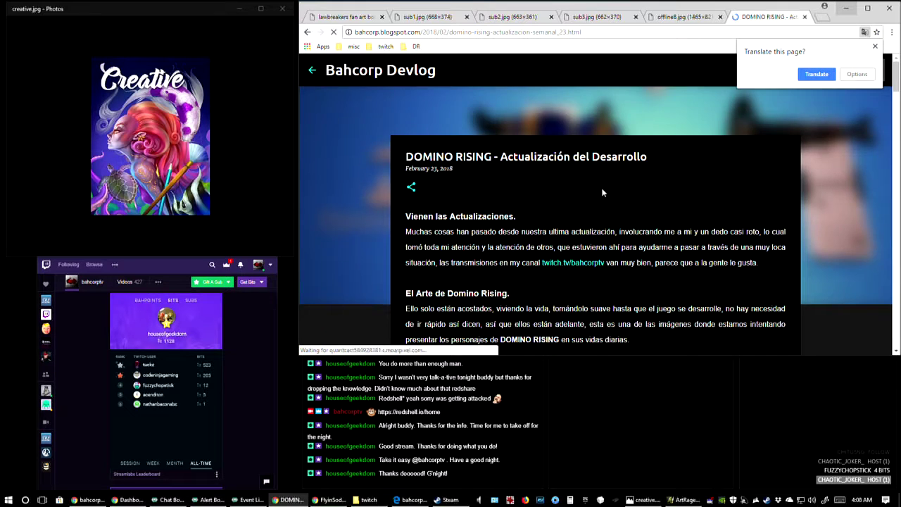
scroll(609, 186, down, 3)
click(617, 204)
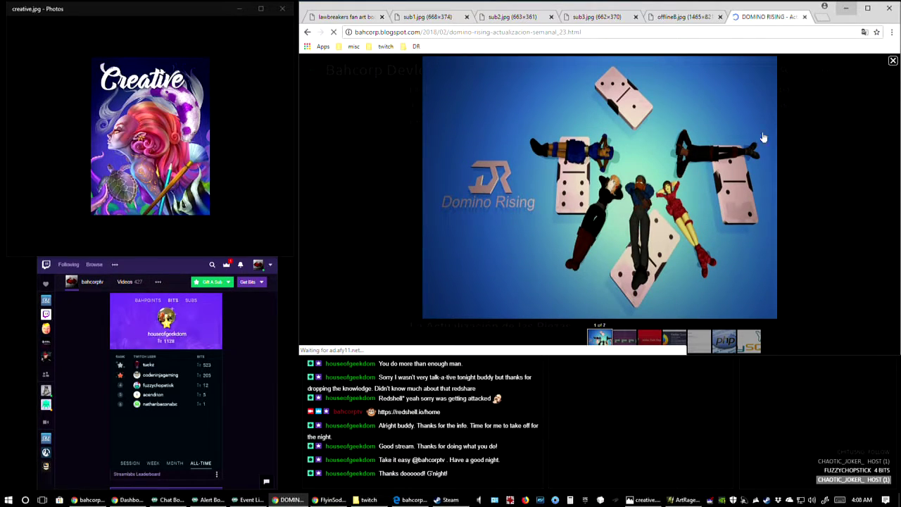
Step: Load the devlog's older posts, examine the artwork in the January 17, 2018 Actualización del Desarrollo post, and close the devlog
click(307, 33)
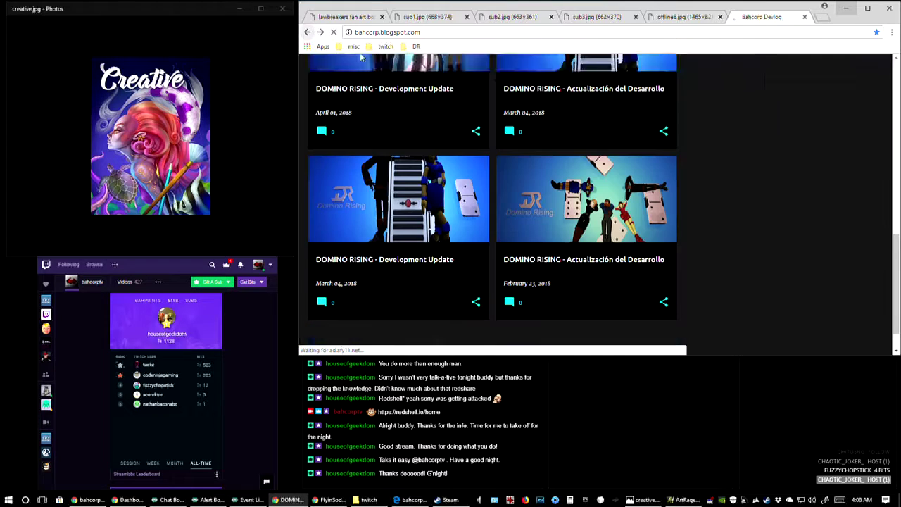
scroll(436, 132, down, 1)
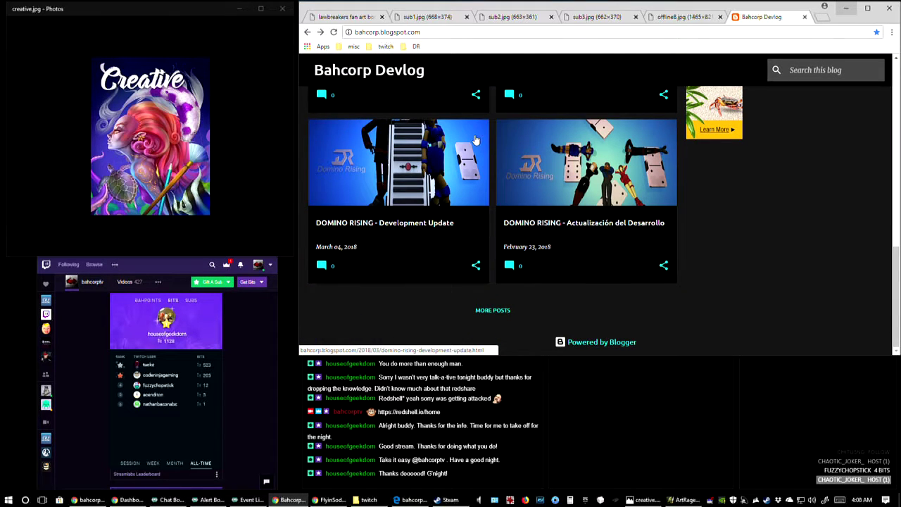
click(499, 313)
scroll(496, 229, down, 2)
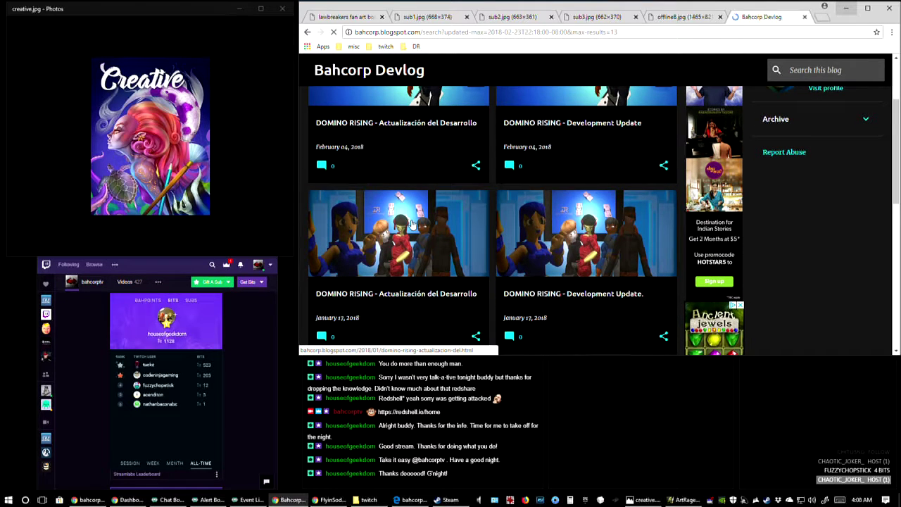
click(412, 226)
scroll(643, 226, down, 4)
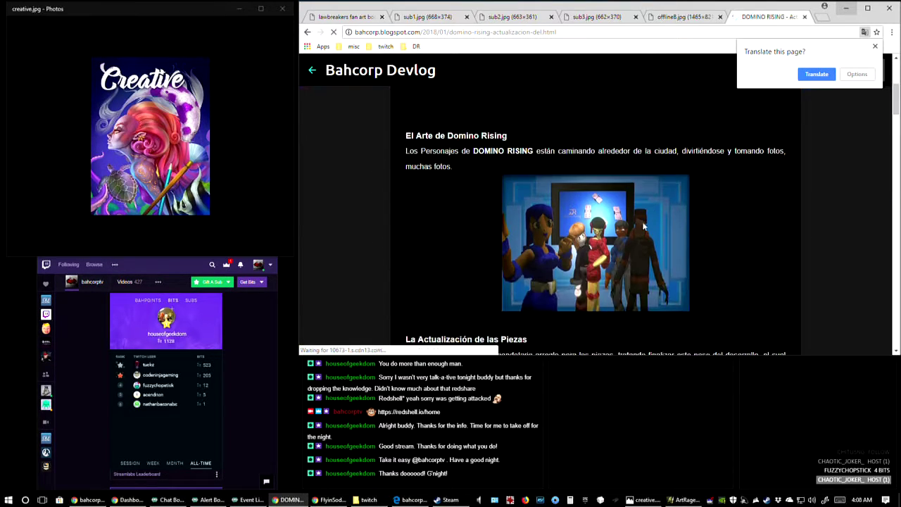
scroll(643, 227, up, 2)
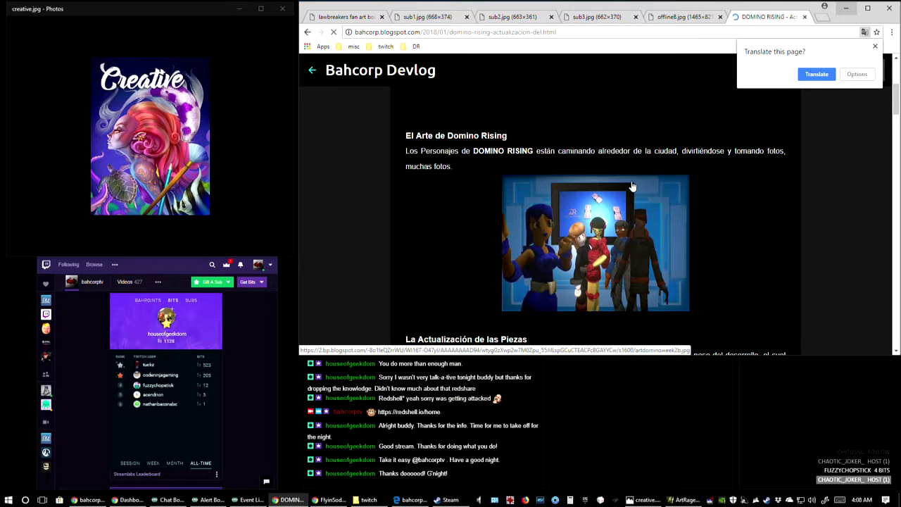
scroll(623, 189, down, 1)
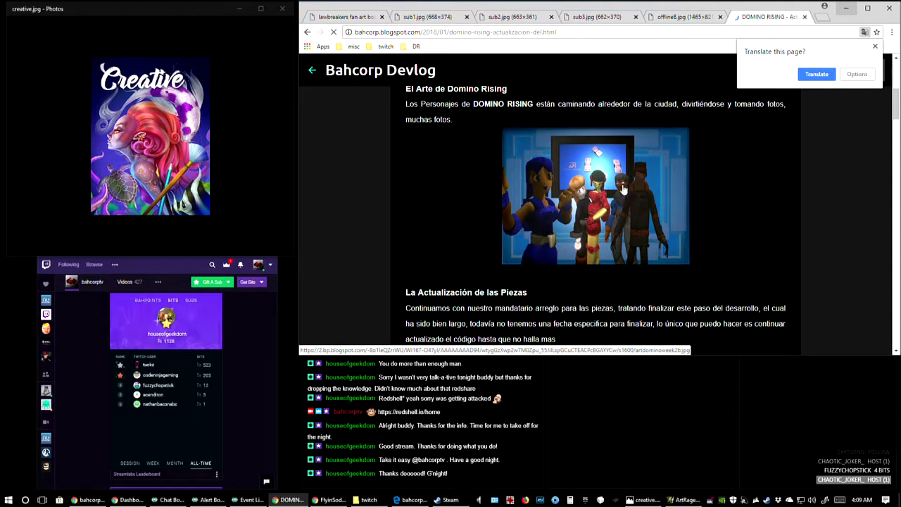
click(797, 16)
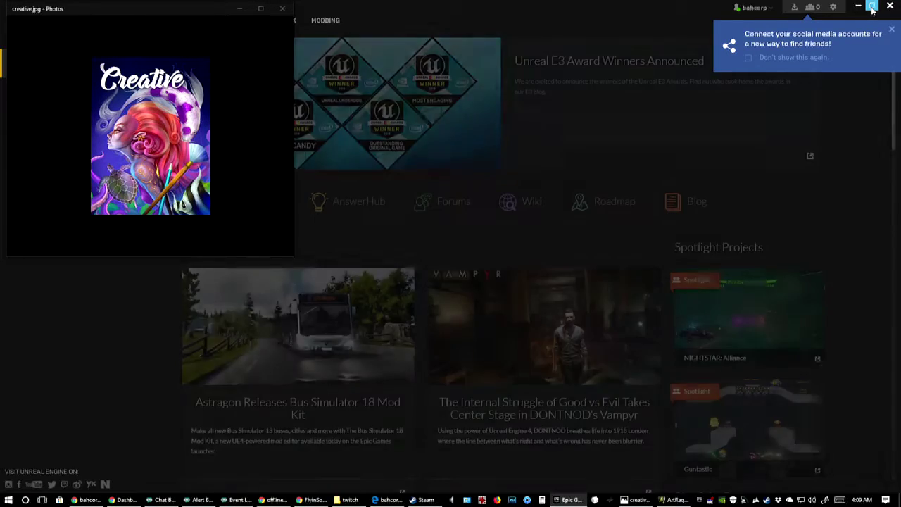
Step: Restore the Epic Games Launcher from full screen, fit its window over the browser area, and dismiss the social media notice
click(871, 7)
drag(458, 61, 618, 49)
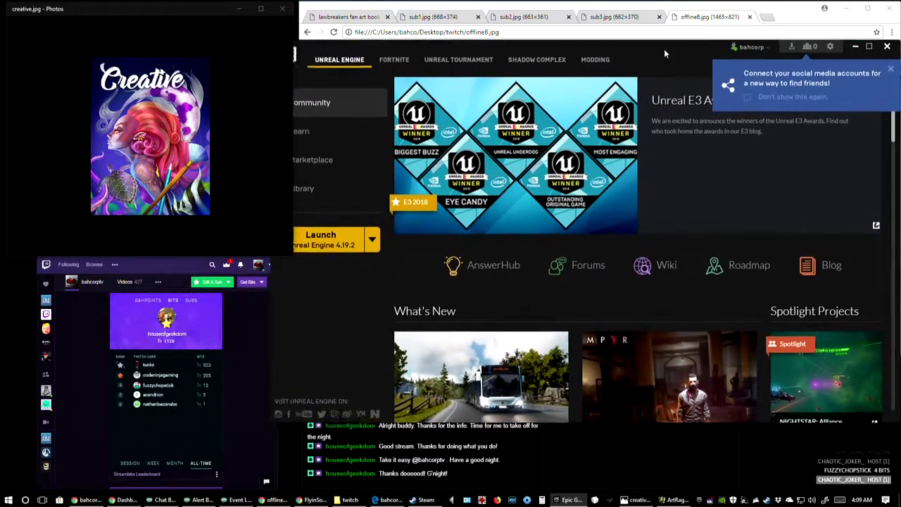
drag(243, 342, 298, 338)
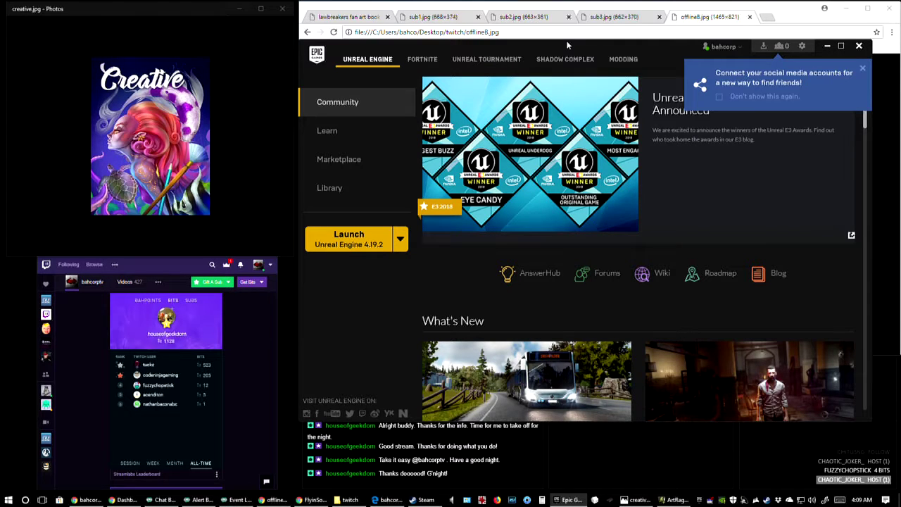
drag(566, 40, 566, 1)
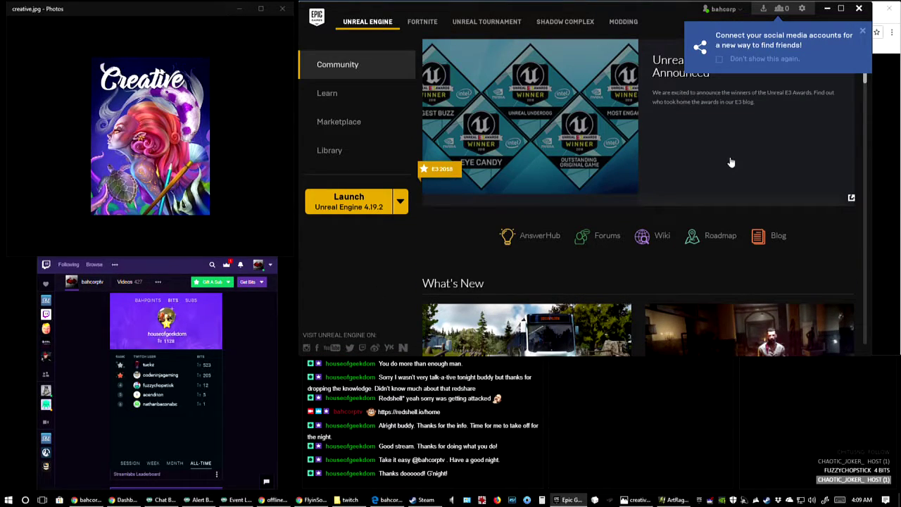
click(862, 30)
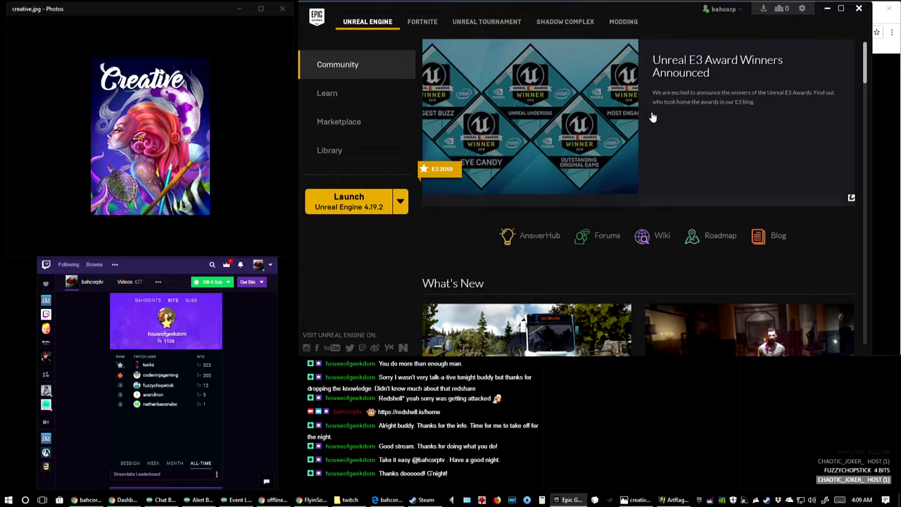
Step: Launch Unreal Engine 4.19.2 and move the Unreal Project Browser clear of the photo viewer
scroll(595, 173, down, 2)
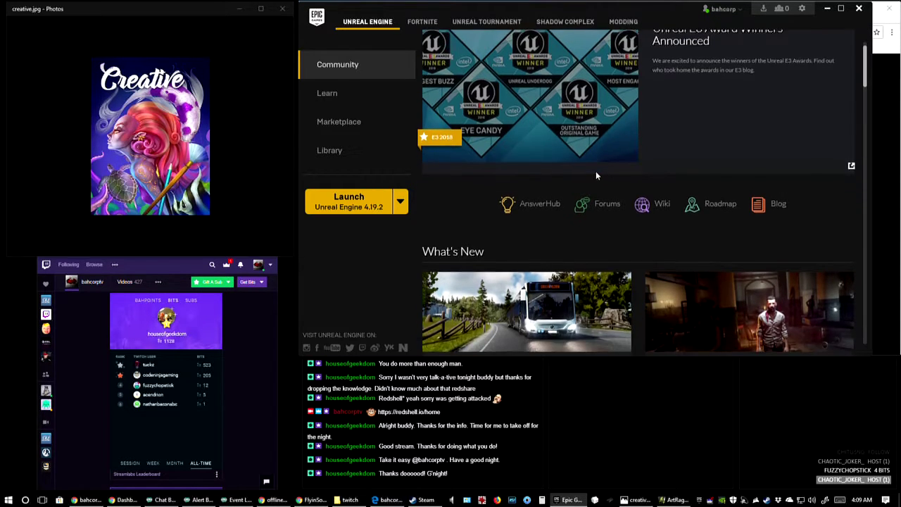
scroll(595, 177, up, 2)
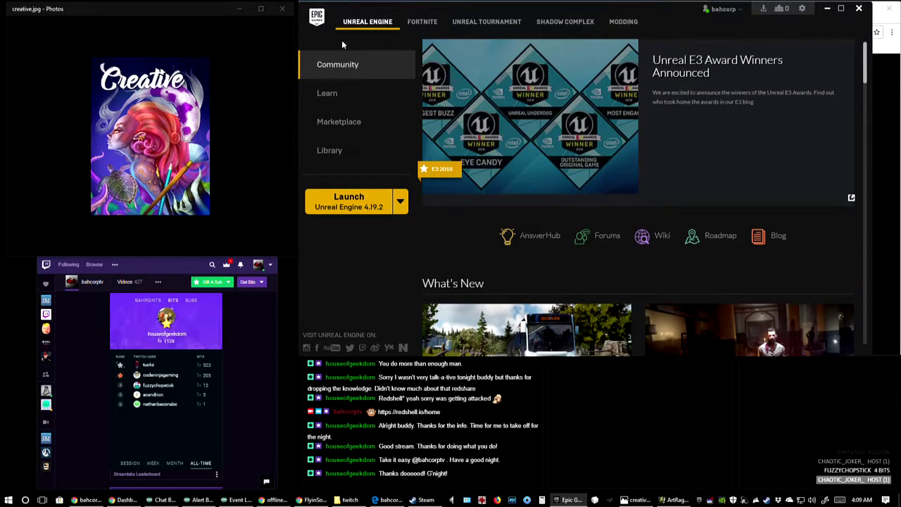
click(341, 203)
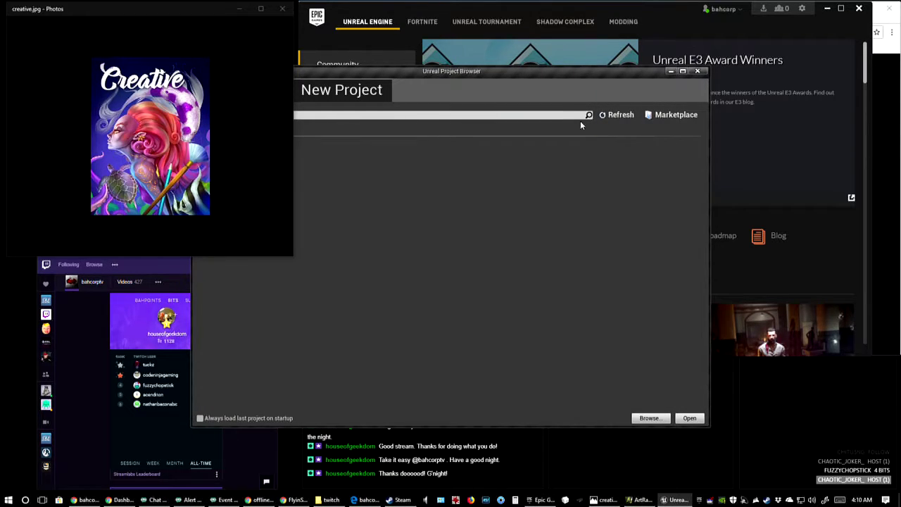
drag(464, 75, 581, 13)
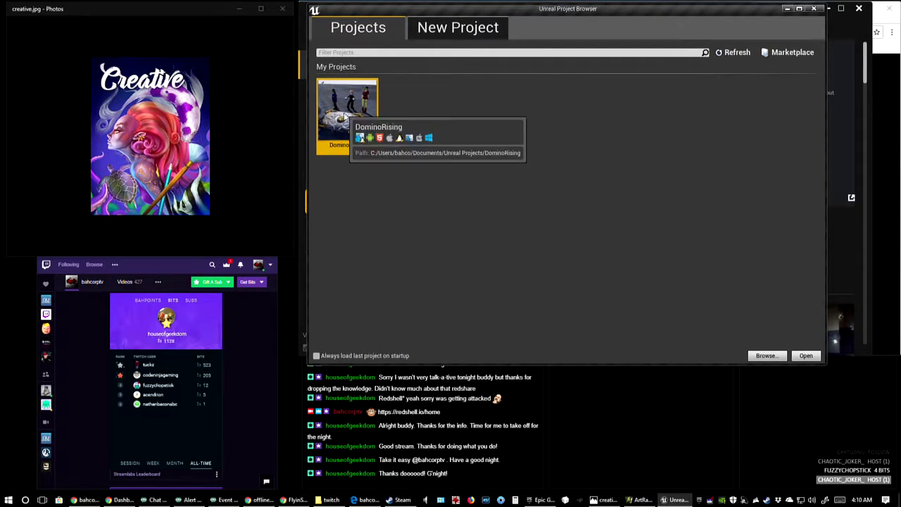
Step: Open the DominoRising project, restore its editor window from full screen and fit it between the photo viewer and the chat
click(806, 355)
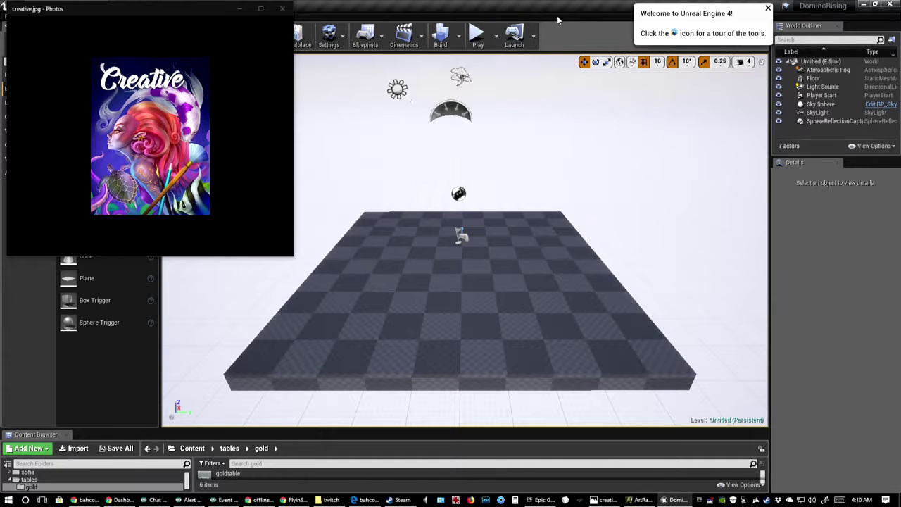
click(875, 4)
drag(419, 89, 561, 15)
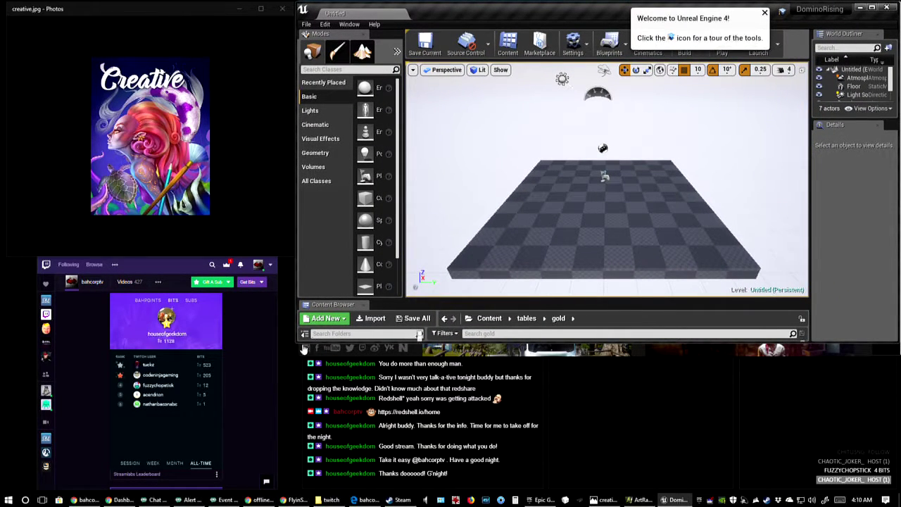
drag(294, 333, 298, 333)
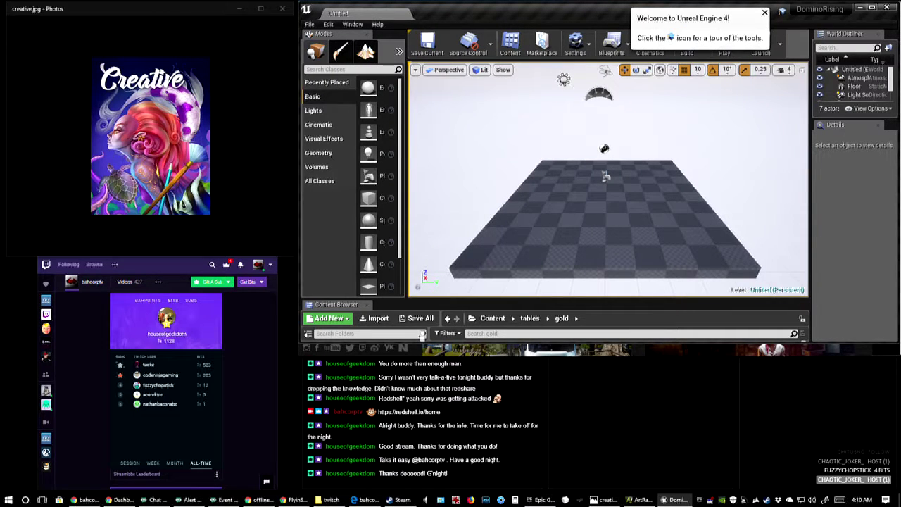
drag(446, 343, 465, 354)
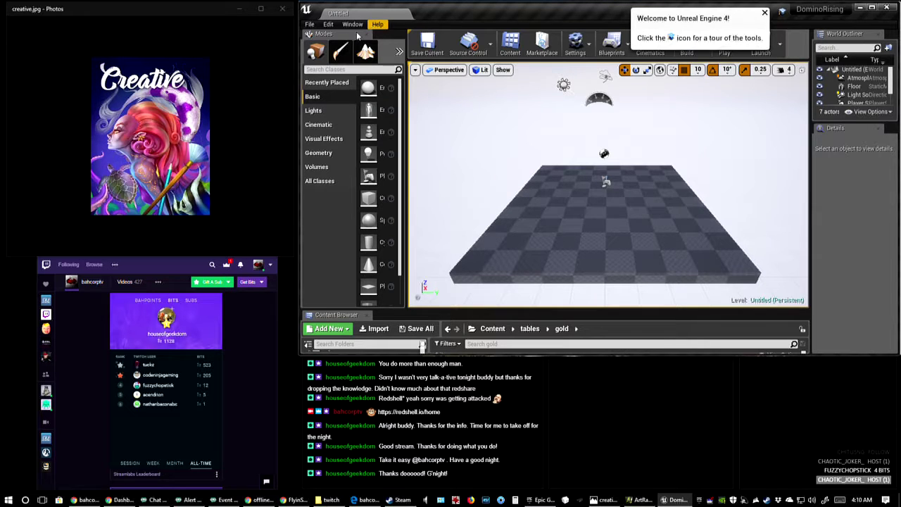
Step: Load the recent DominoRising level and dismiss the welcome notice
click(311, 25)
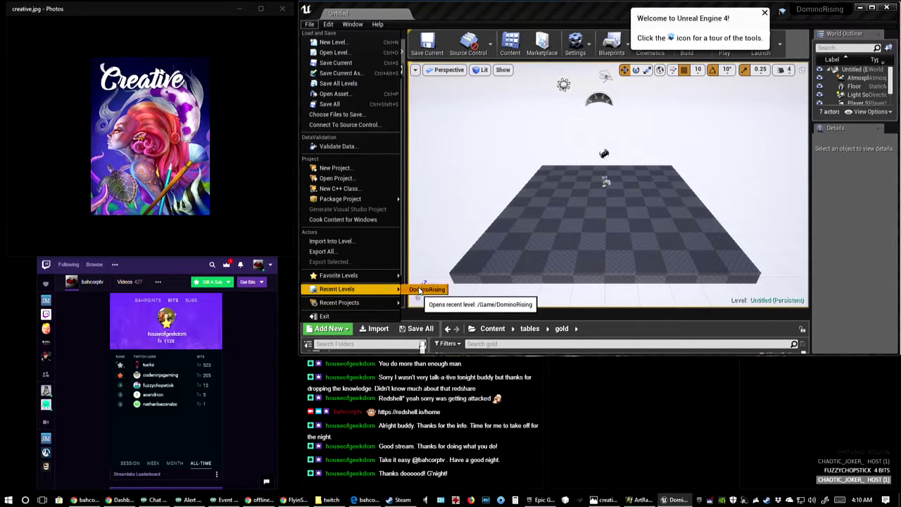
click(610, 248)
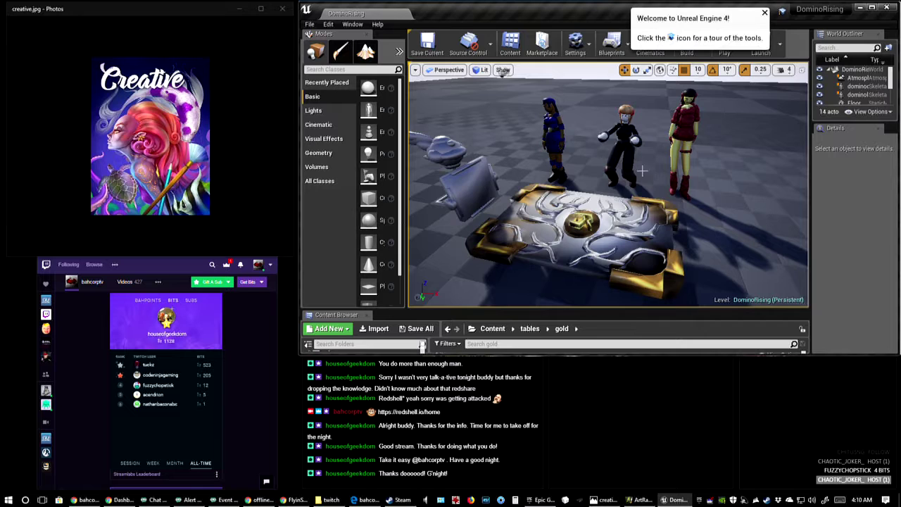
click(764, 13)
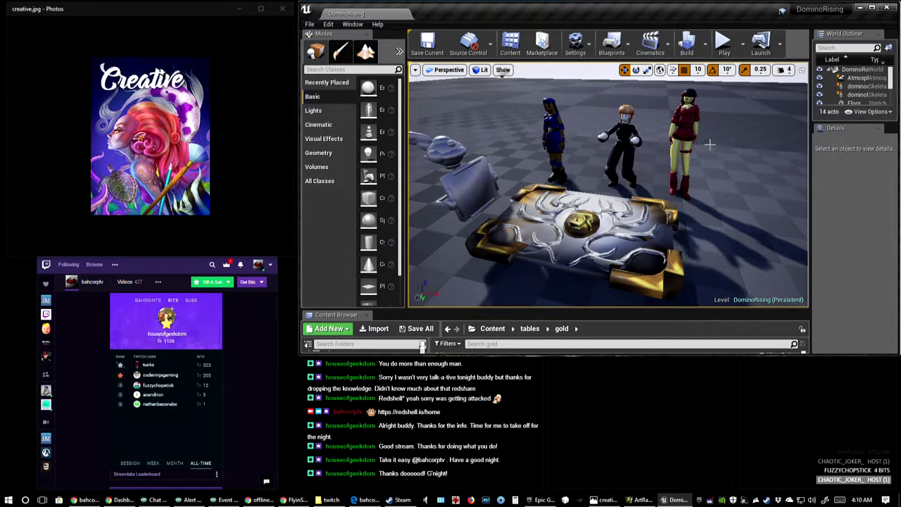
Step: Play the DominoRising level in the viewport, move around the three characters and the gold table, and stop the play session
click(723, 43)
click(683, 211)
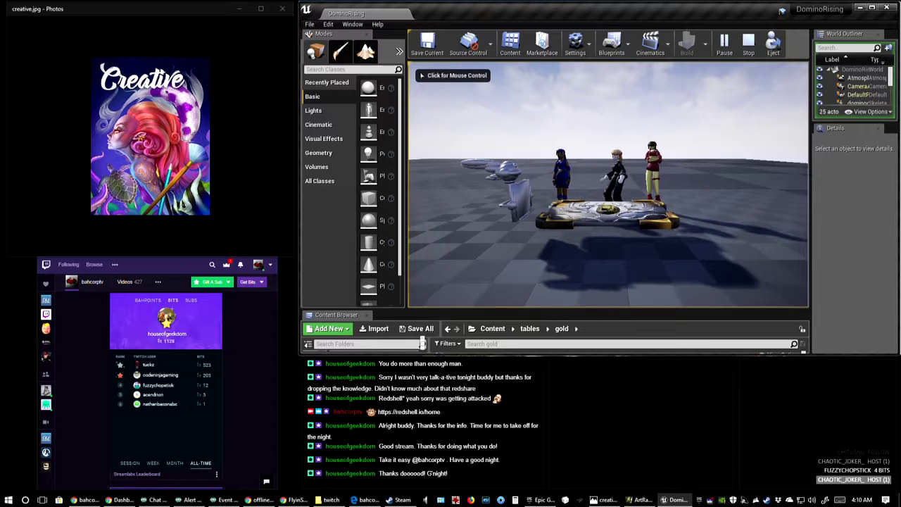
key(w)
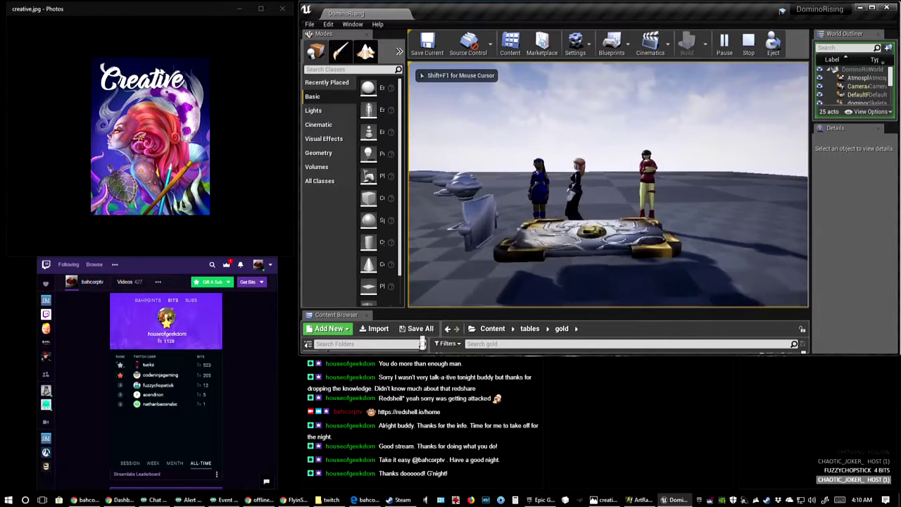
key(d)
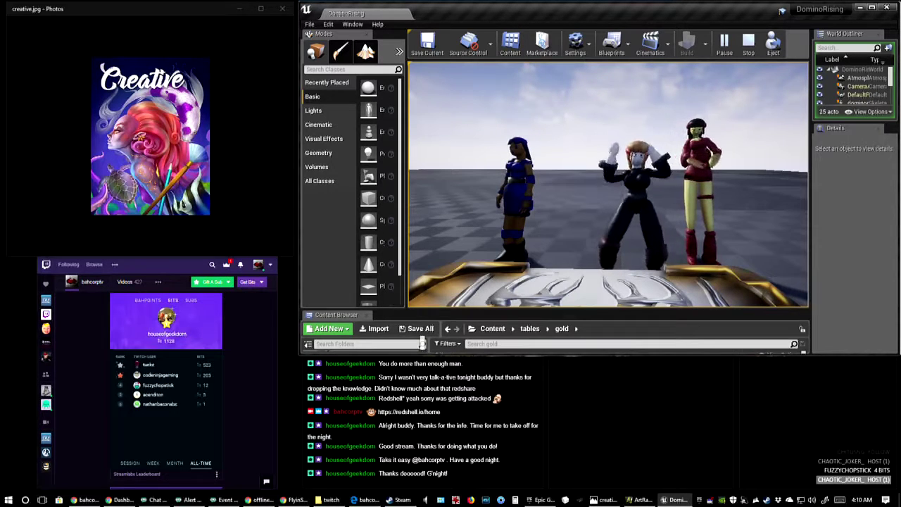
drag(608, 184, 608, 211)
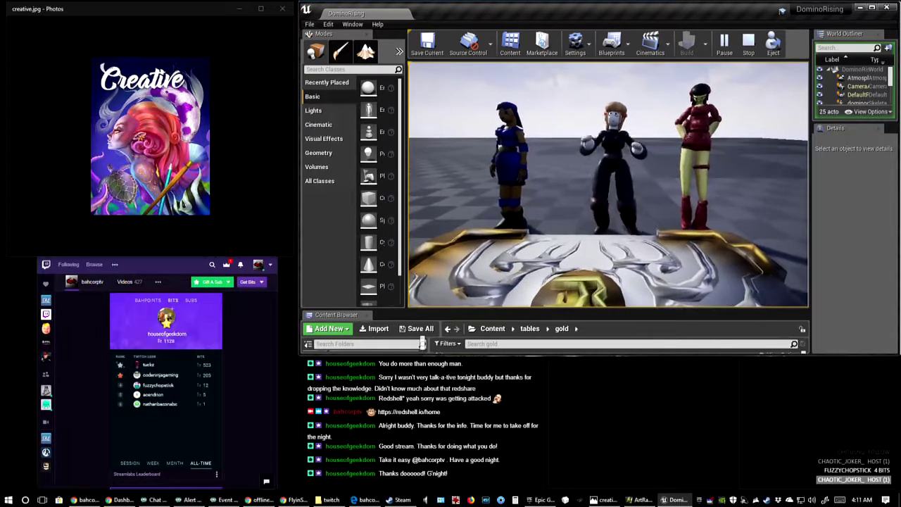
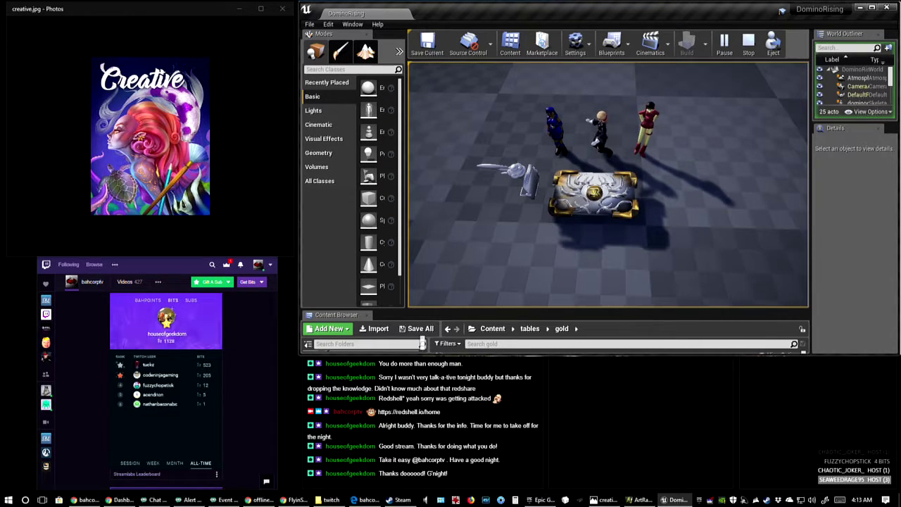
key(Escape)
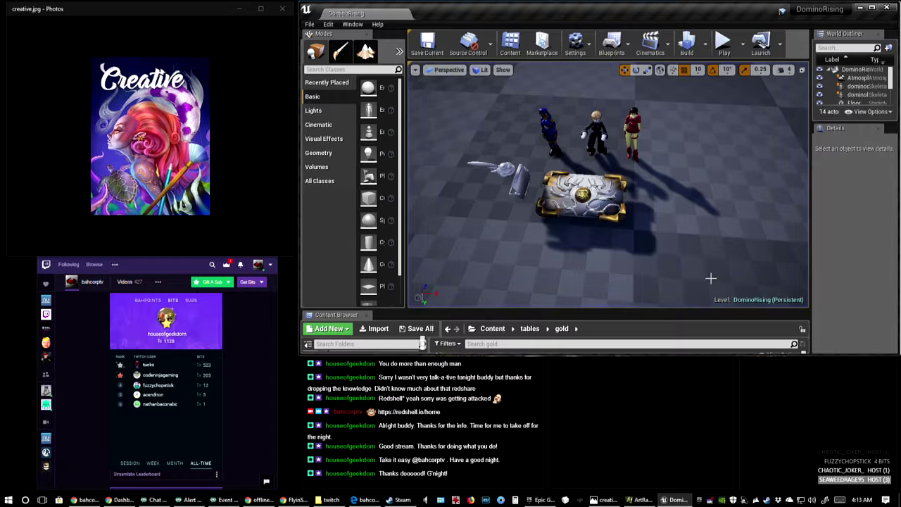
Step: Close the Unreal editor and the Epic Games Launcher, and switch to the enforcer1 drawing in ArtRage
click(887, 9)
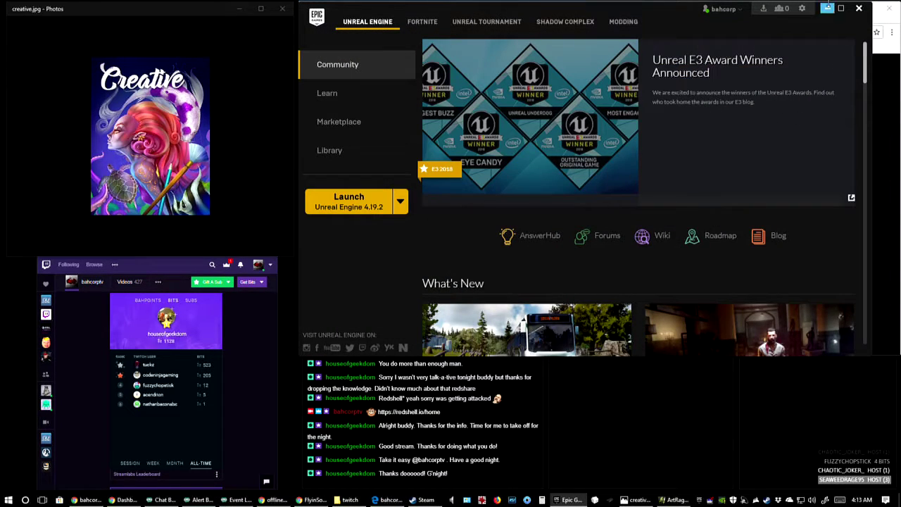
click(859, 9)
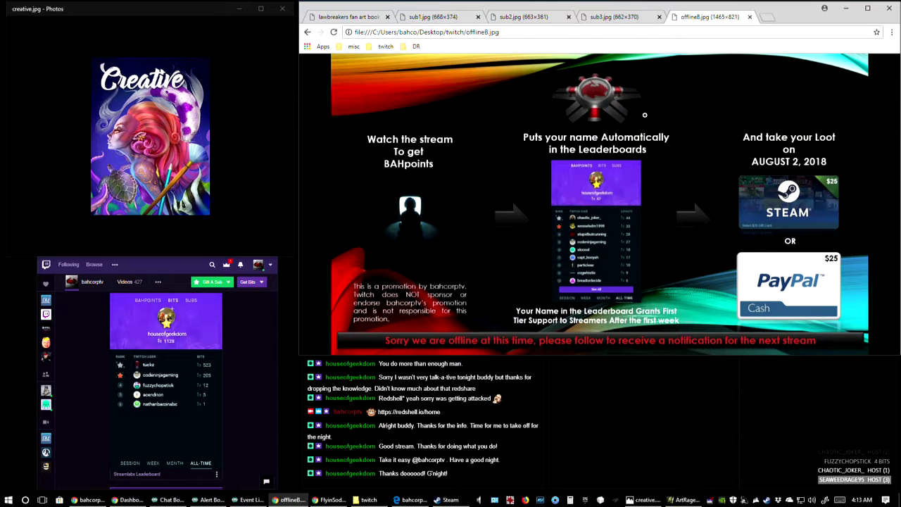
click(681, 500)
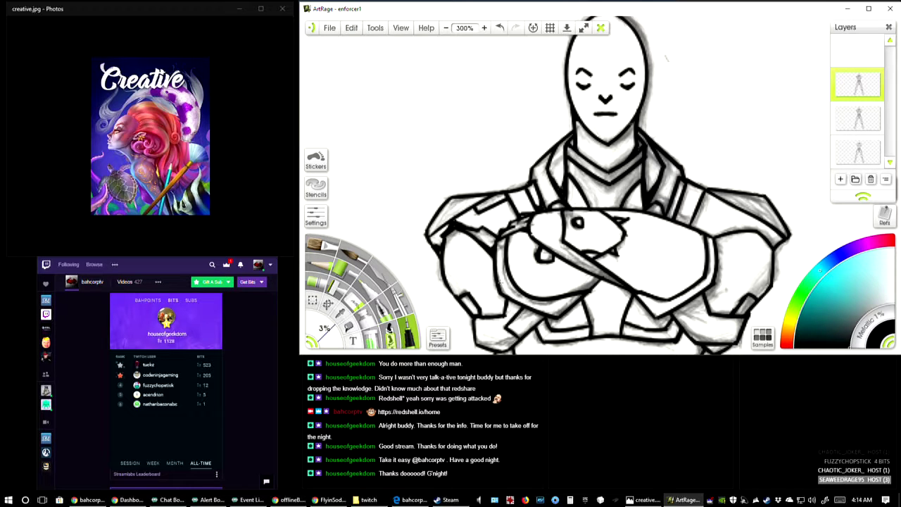
Step: Bring up the Epic Games Launcher again and fit its window over the drawing area, clear of the photo viewer
click(625, 454)
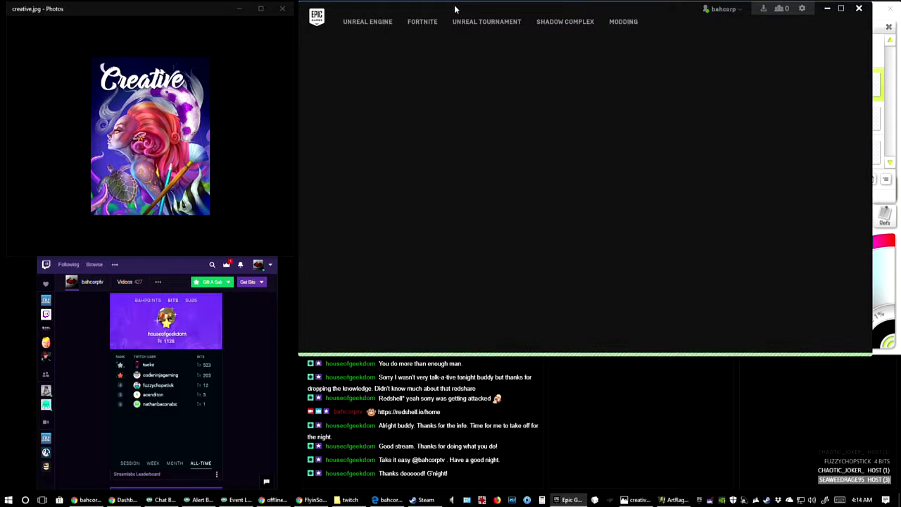
drag(454, 9, 484, 9)
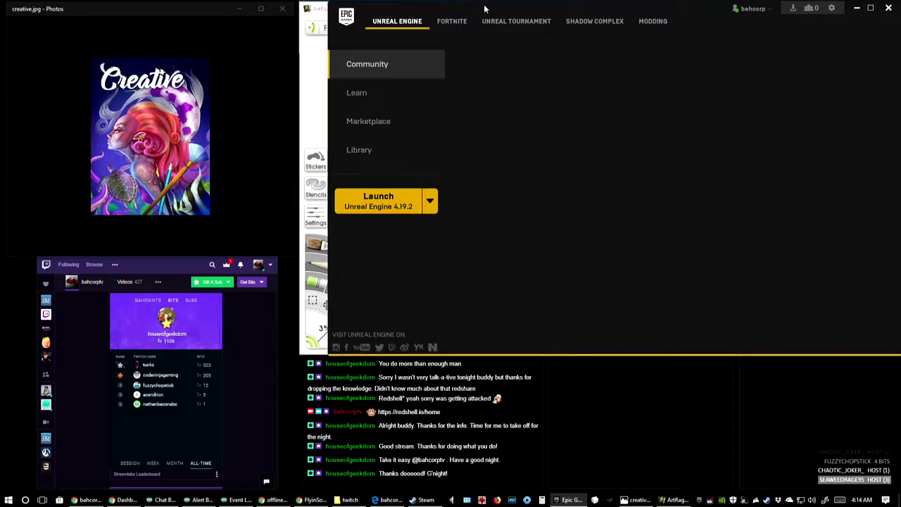
drag(328, 187, 299, 185)
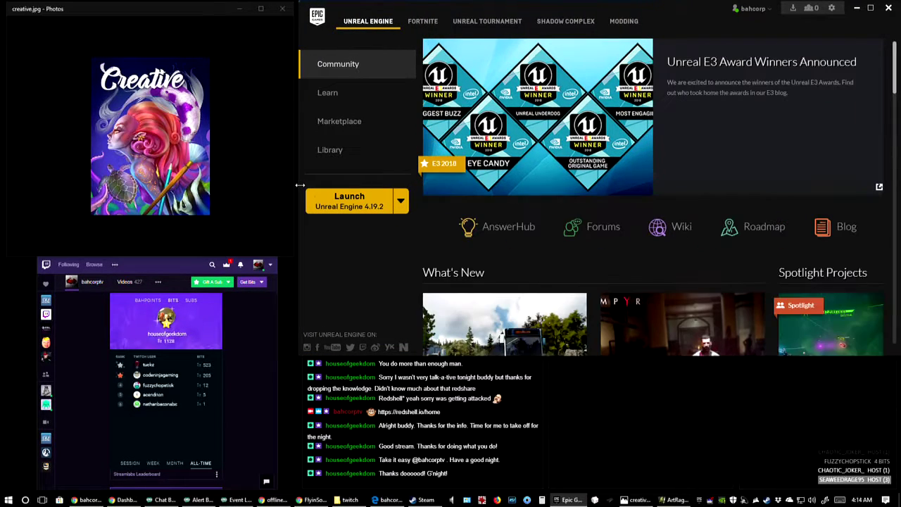
Step: Launch Unreal Engine 4.19.2, move the Unreal Project Browser clear of the photo viewer, and open the DominoRising project
click(350, 203)
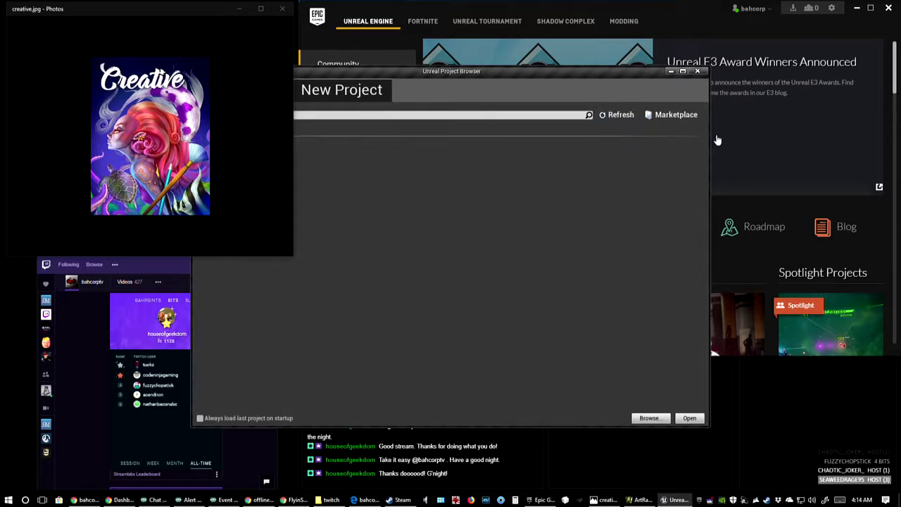
mouse_move(566, 69)
mouse_down()
mouse_move(735, 30)
mouse_move(694, 19)
mouse_move(708, 15)
mouse_up()
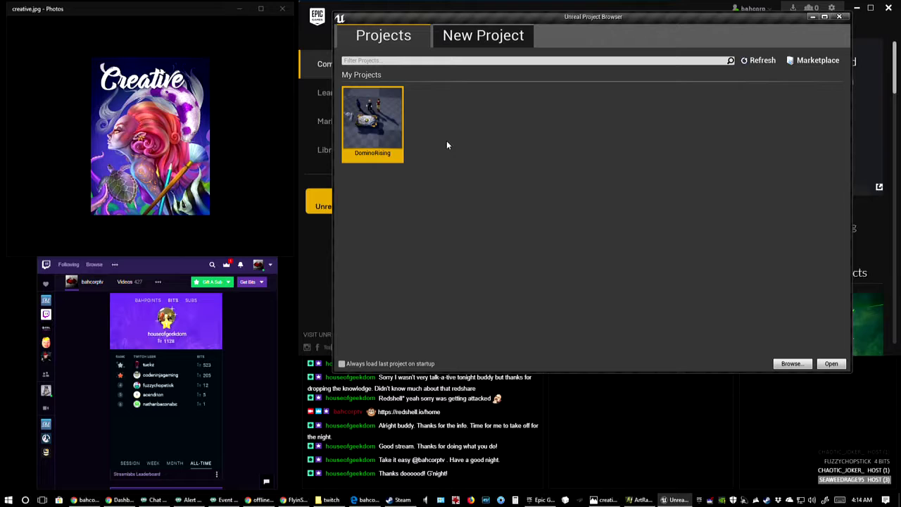
double_click(368, 109)
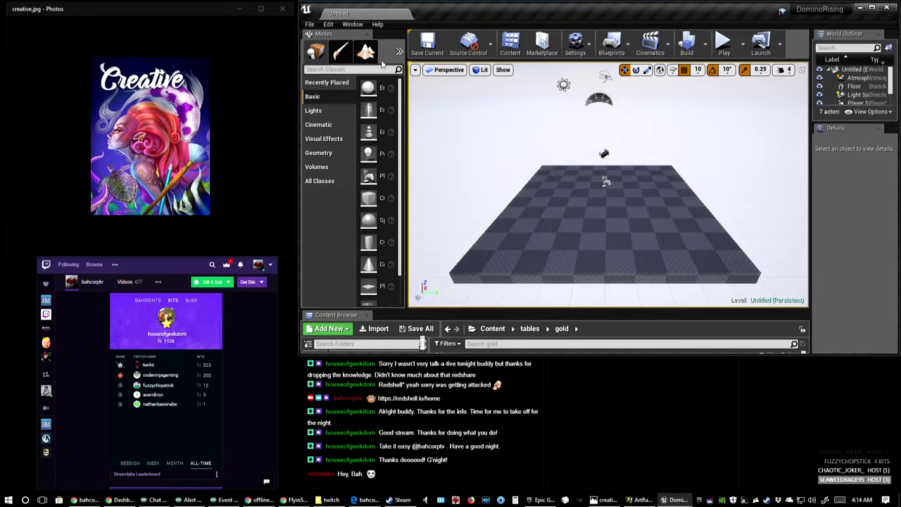
click(309, 24)
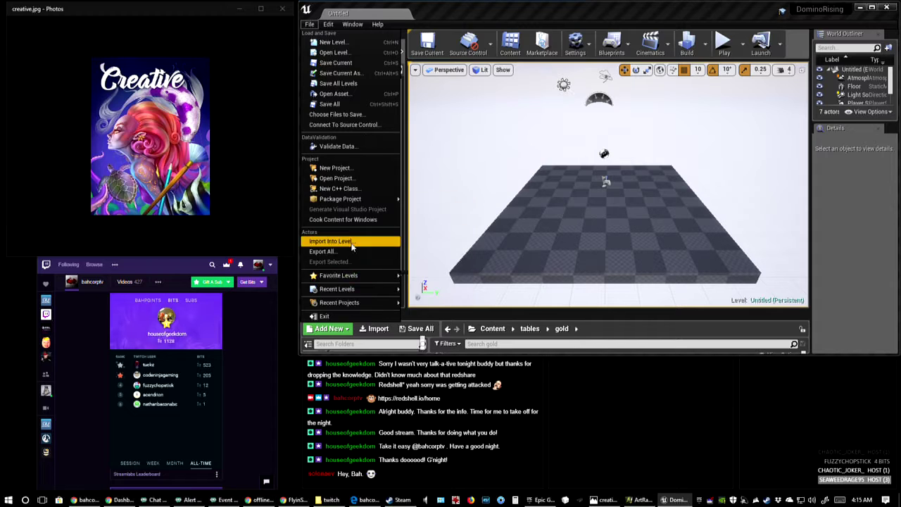
mouse_move(354, 292)
key(F1)
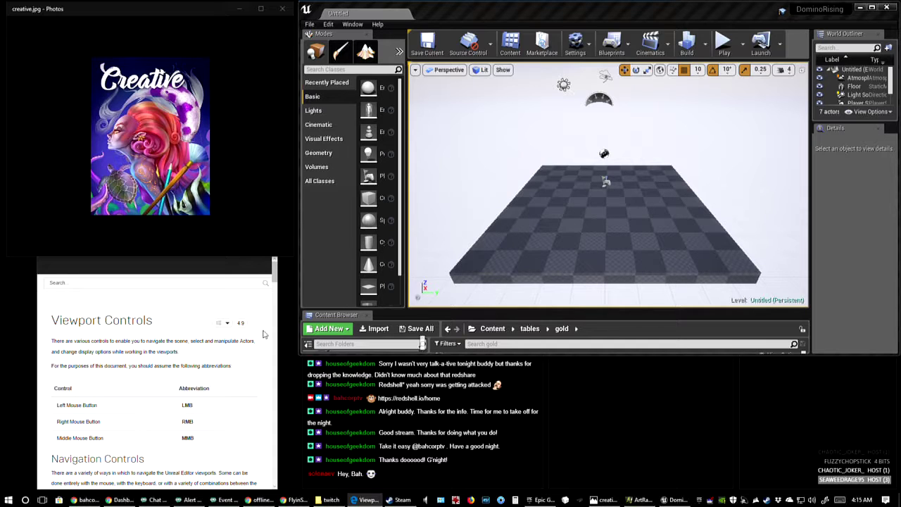
click(239, 8)
click(167, 229)
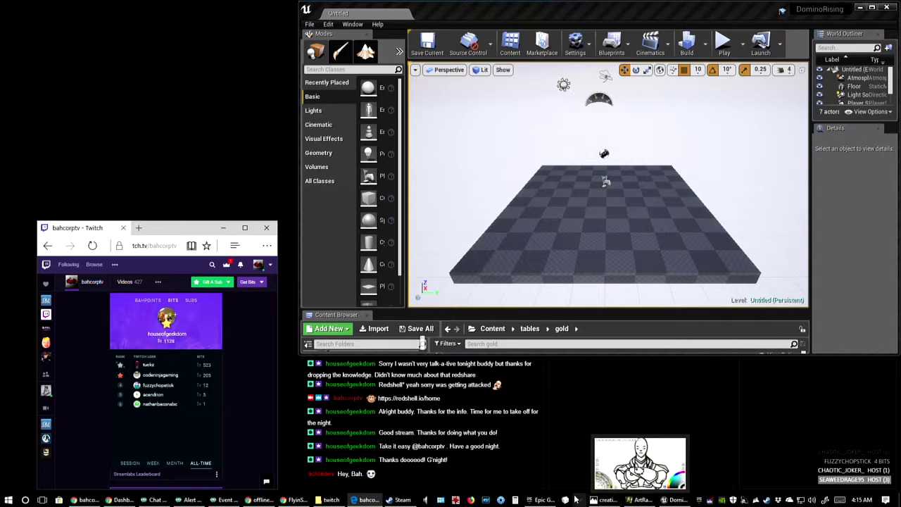
mouse_move(614, 504)
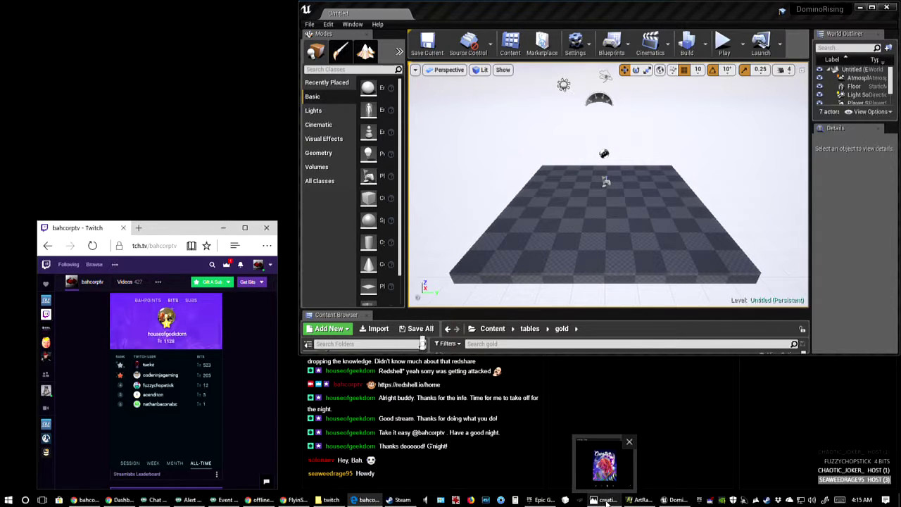
click(607, 498)
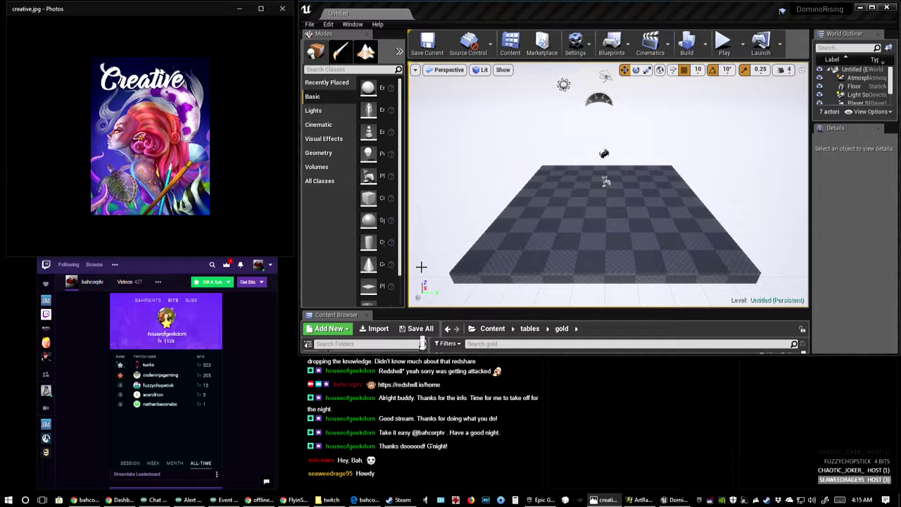
Step: Load the DominoRising level from the recent levels
click(309, 24)
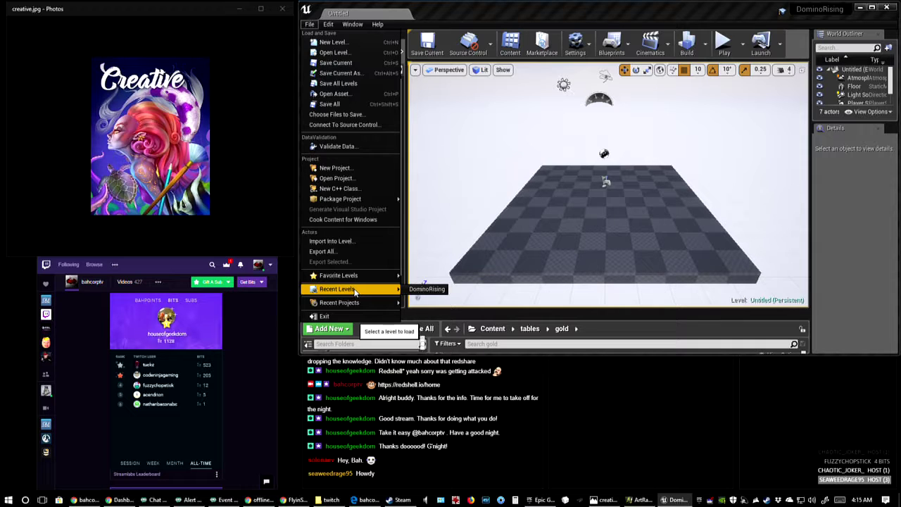
click(559, 281)
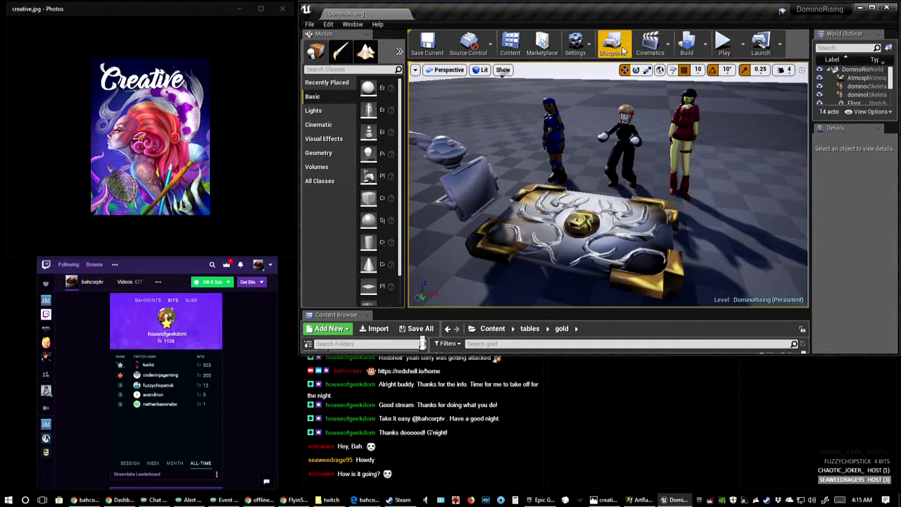
Step: Examine the launch targets and the devices listed in the Device Manager, and close the Device Manager
click(782, 46)
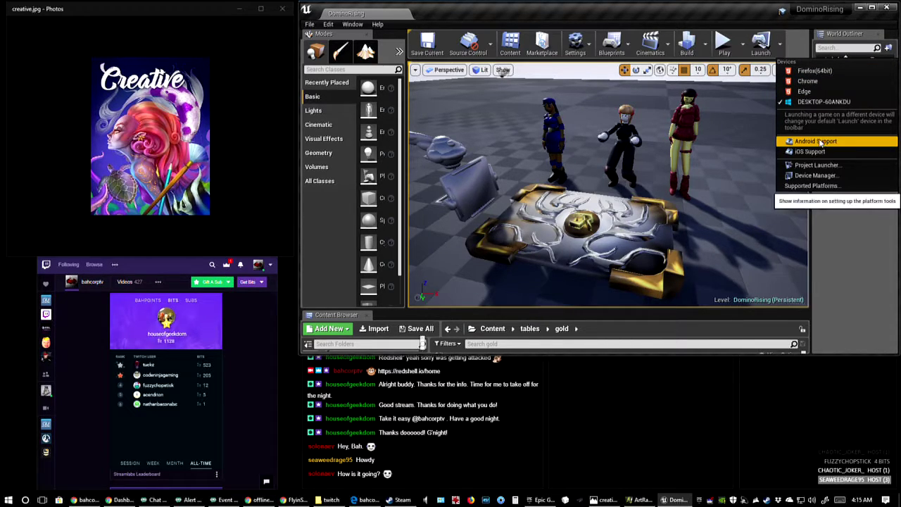
click(809, 177)
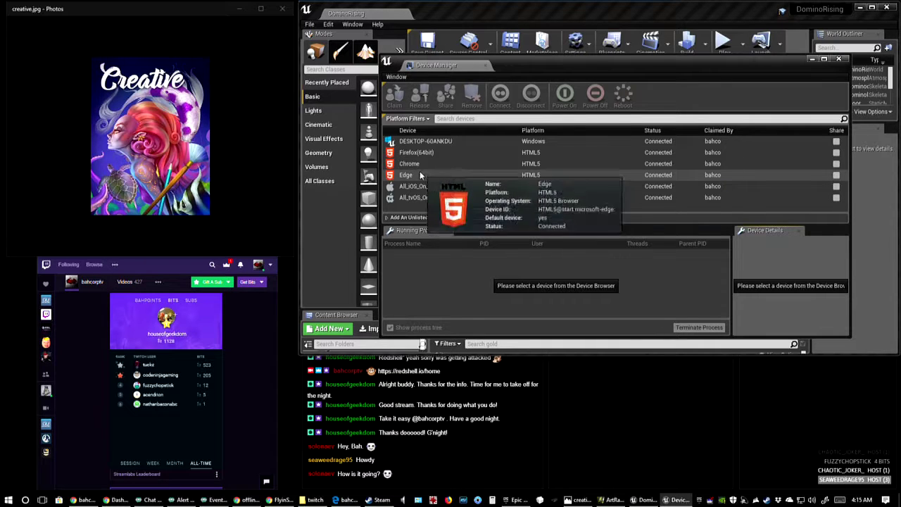
click(838, 59)
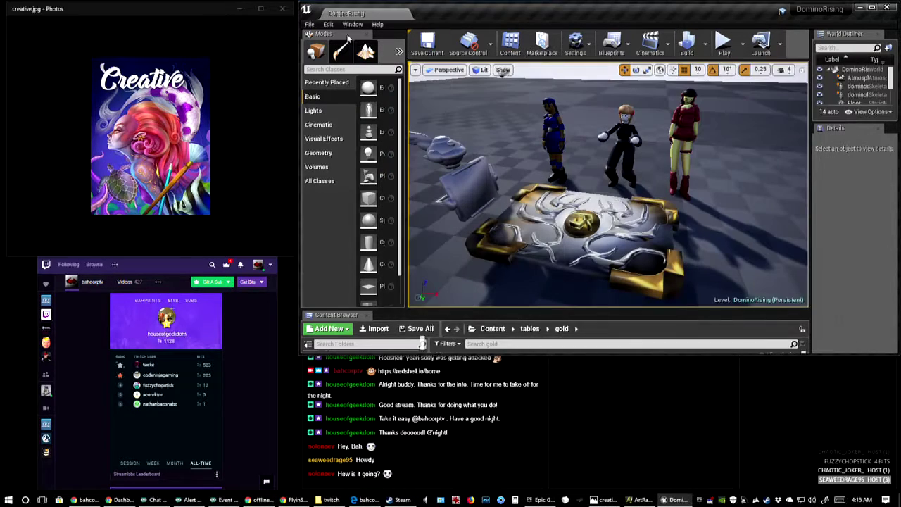
Step: Examine the level's file commands, lighting build options, Save Level As dialog and play modes without changing anything
click(310, 24)
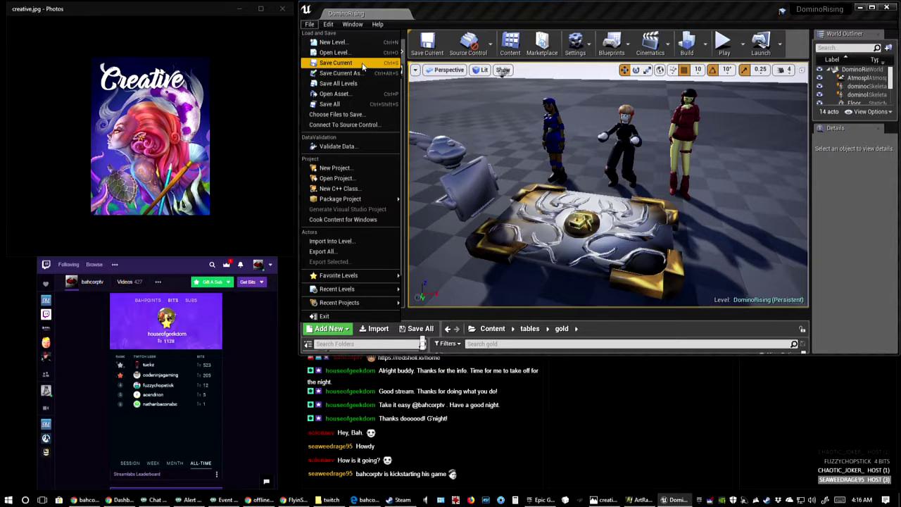
click(556, 11)
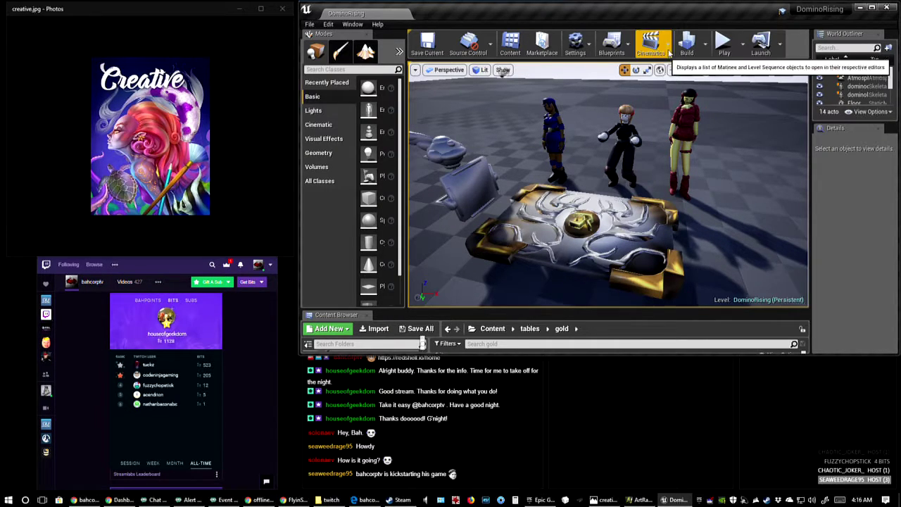
click(705, 47)
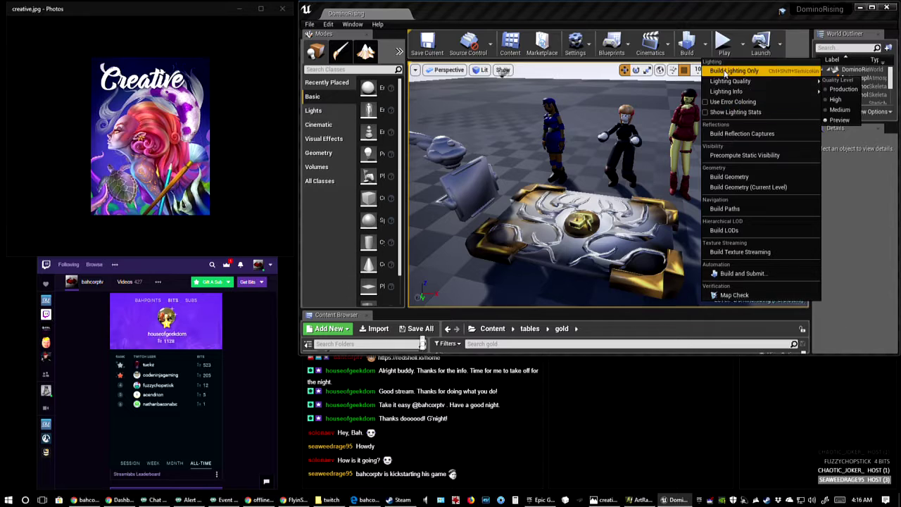
click(689, 56)
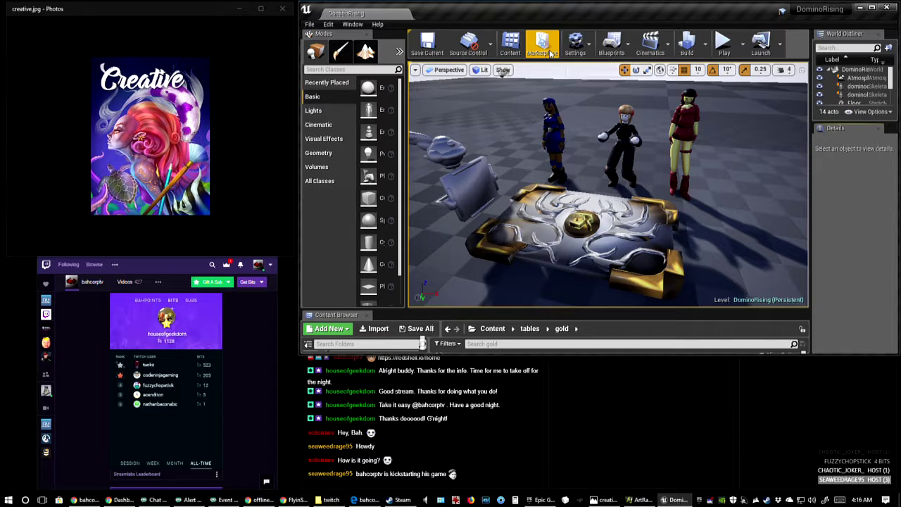
click(316, 25)
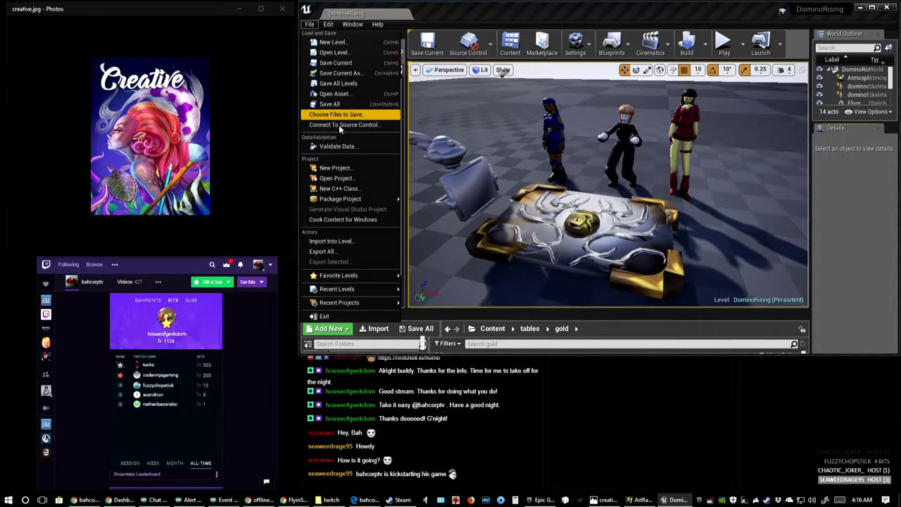
click(341, 72)
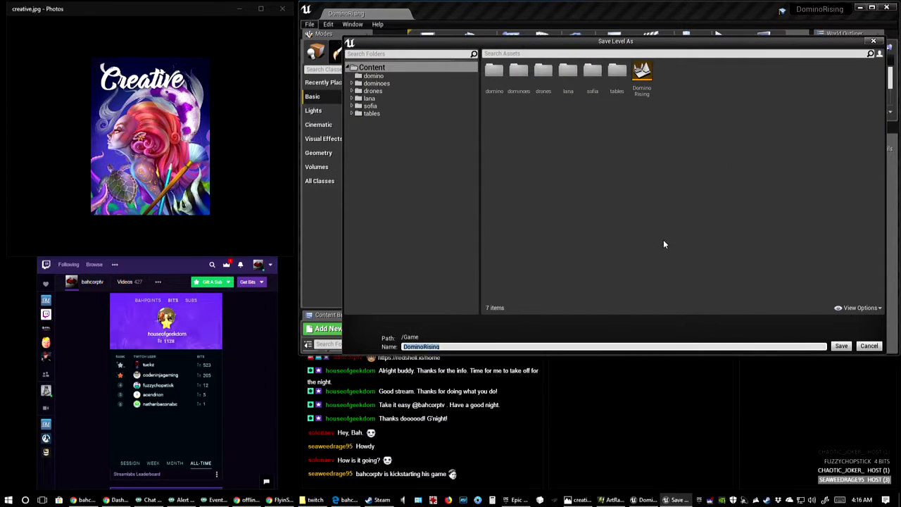
click(868, 345)
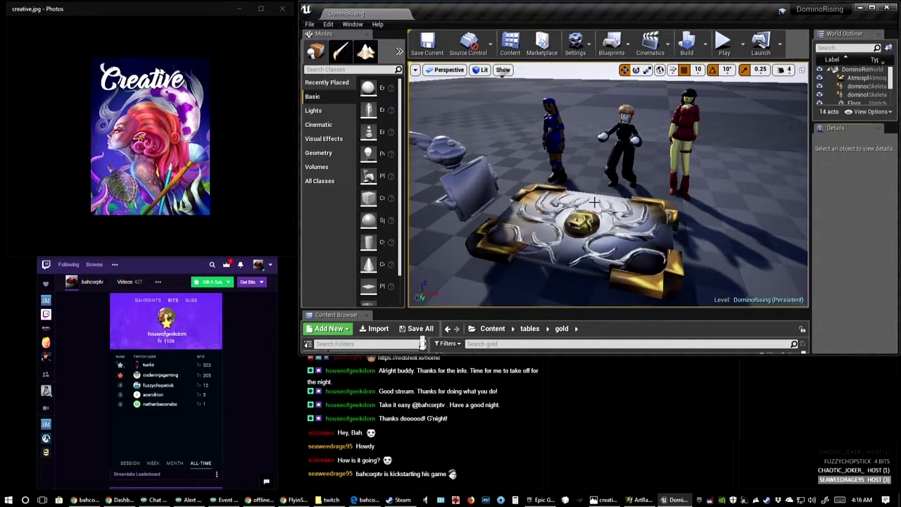
click(741, 43)
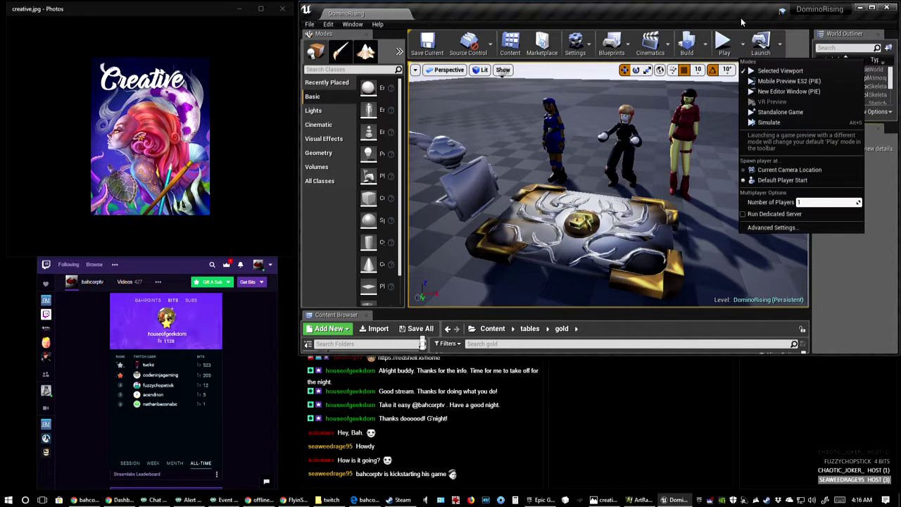
click(870, 260)
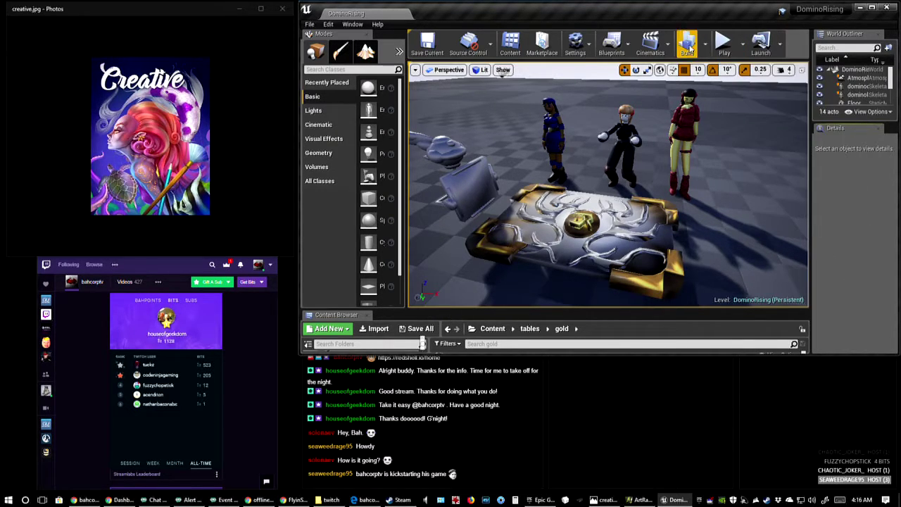
Step: Play the level in the viewport, move up to the gold-cornered table and the characters, and end the play session
click(724, 43)
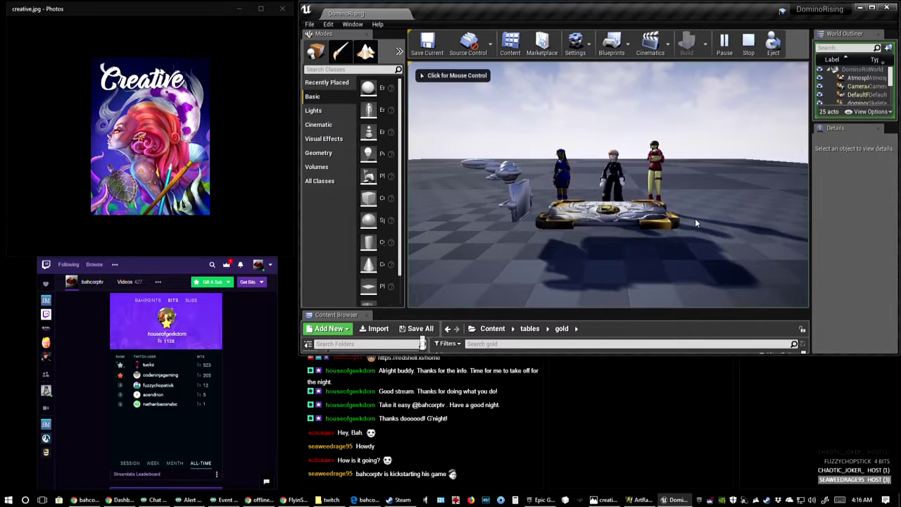
click(678, 187)
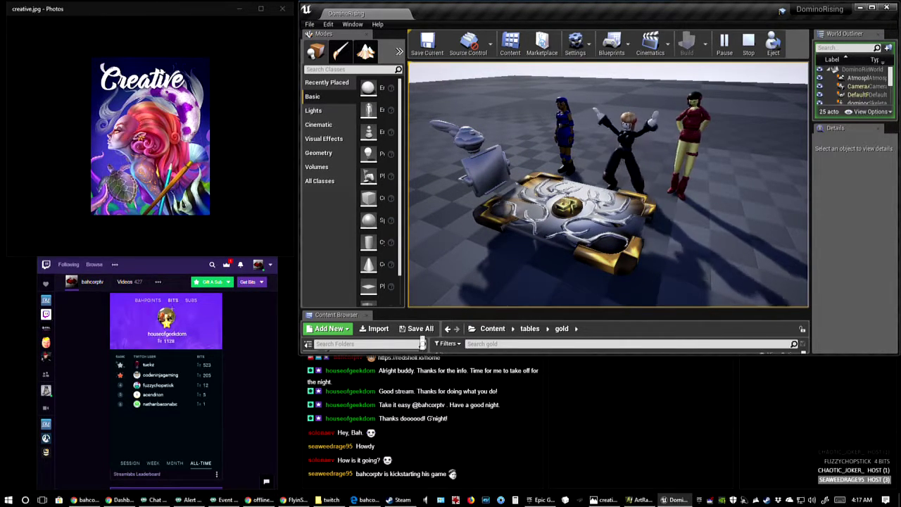
key(Escape)
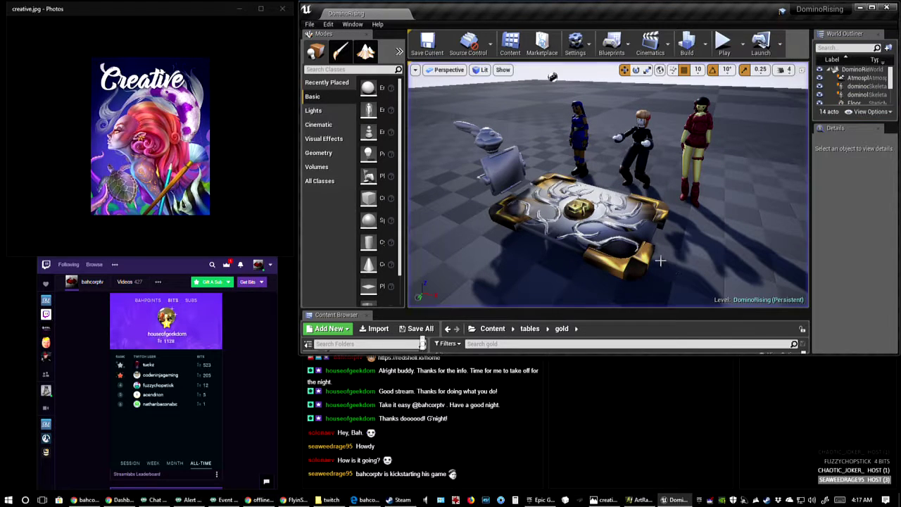
Step: Close the Unreal Editor and the Epic Games Launcher to return to the enforcer1 drawing in ArtRage
click(888, 8)
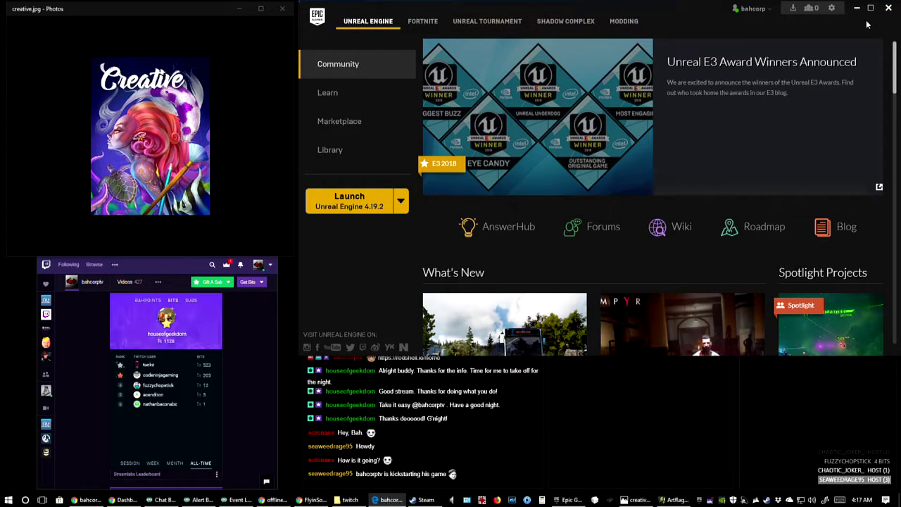
click(888, 9)
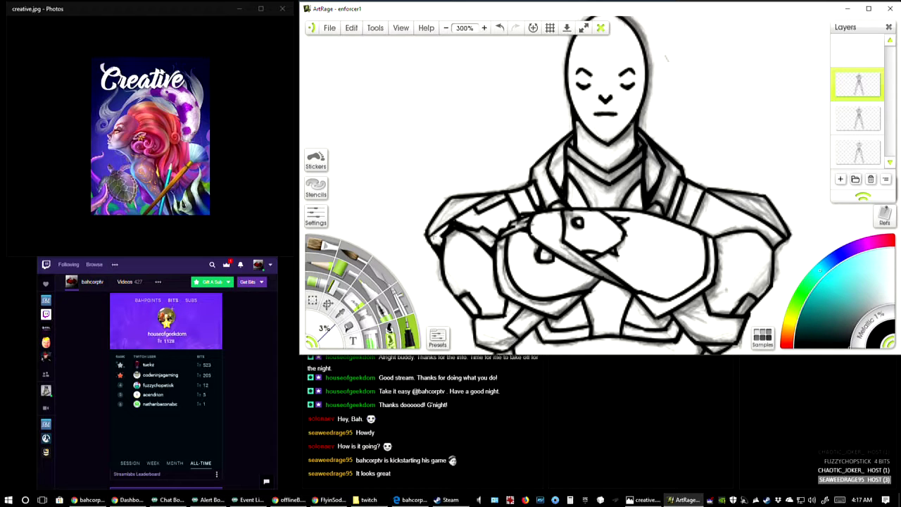
Step: Examine the enforcer's head, shoulders and crossed arms at 300% and the whole figure at 75%
drag(431, 241, 453, 221)
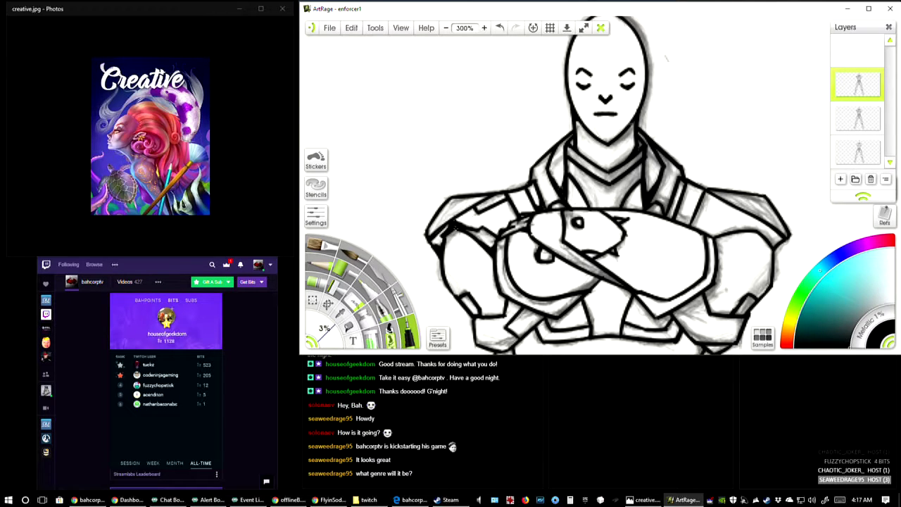
drag(513, 222, 520, 209)
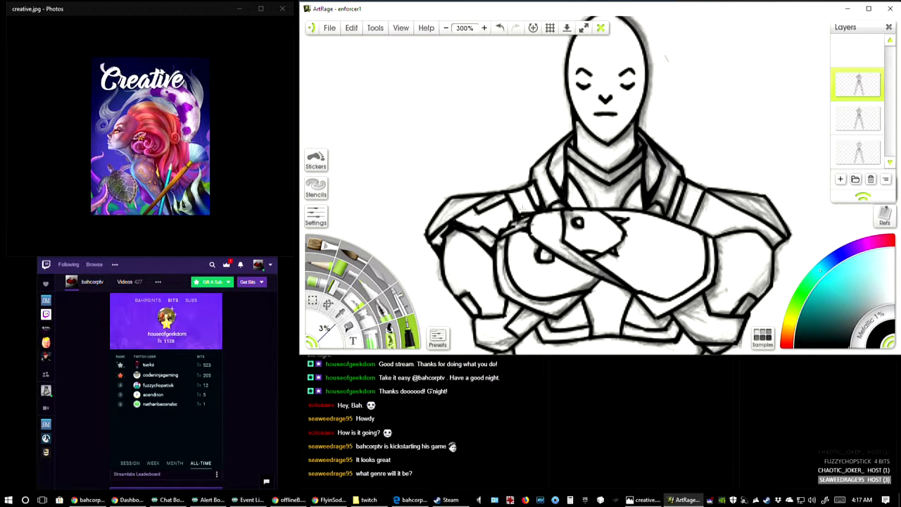
click(446, 28)
click(446, 28)
click(446, 28)
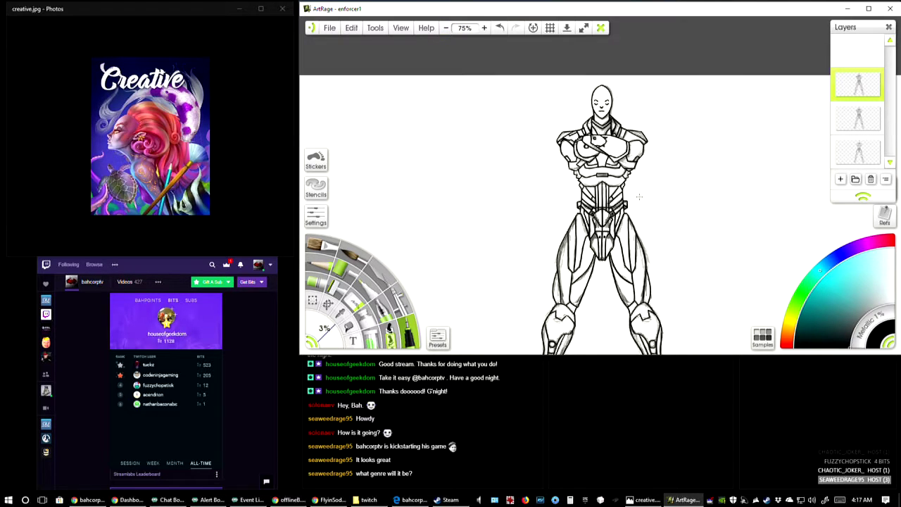
scroll(642, 198, down, 1)
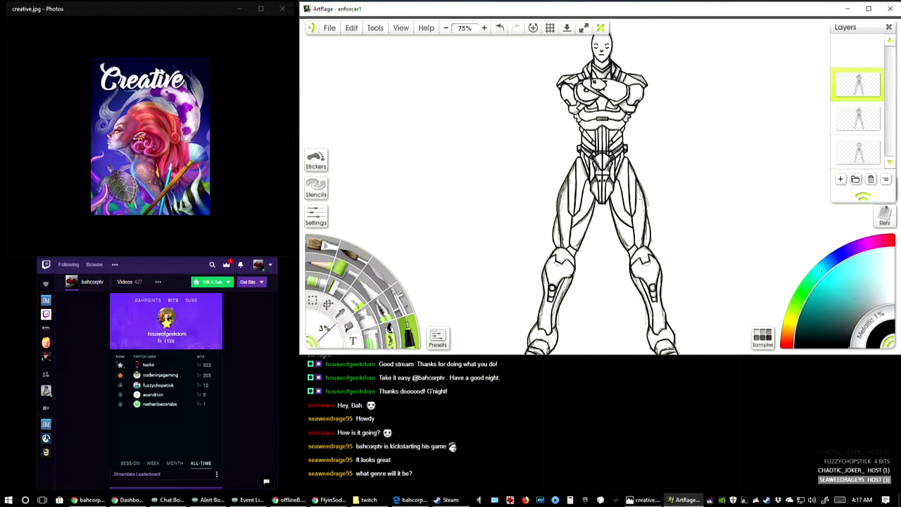
scroll(617, 188, left, 3)
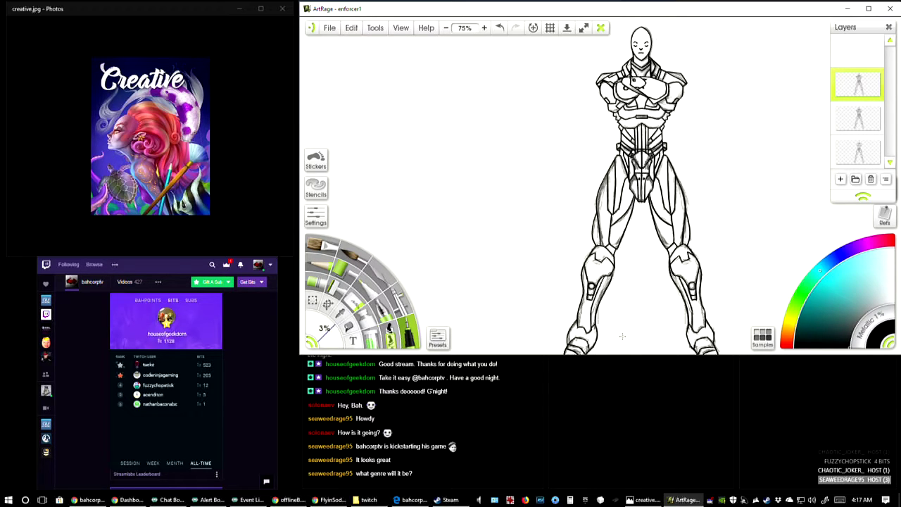
click(484, 27)
click(484, 27)
scroll(618, 185, up, 10)
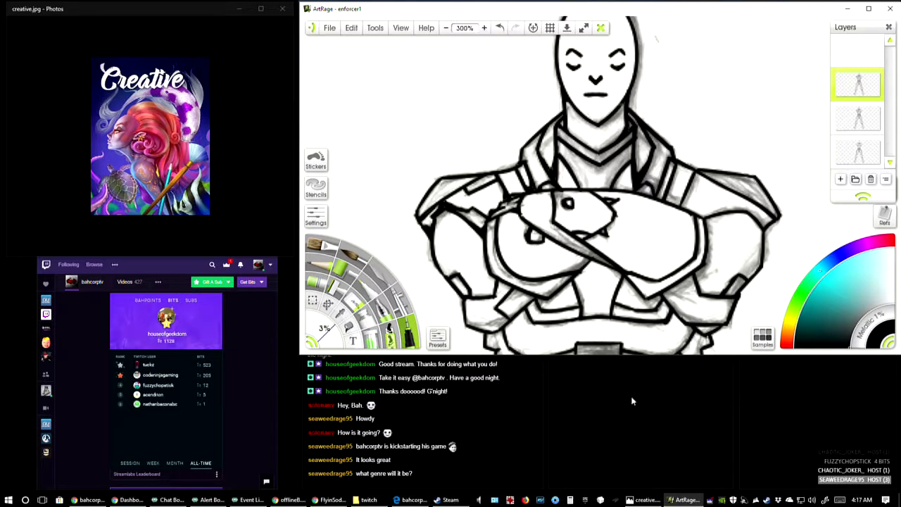
scroll(709, 265, down, 2)
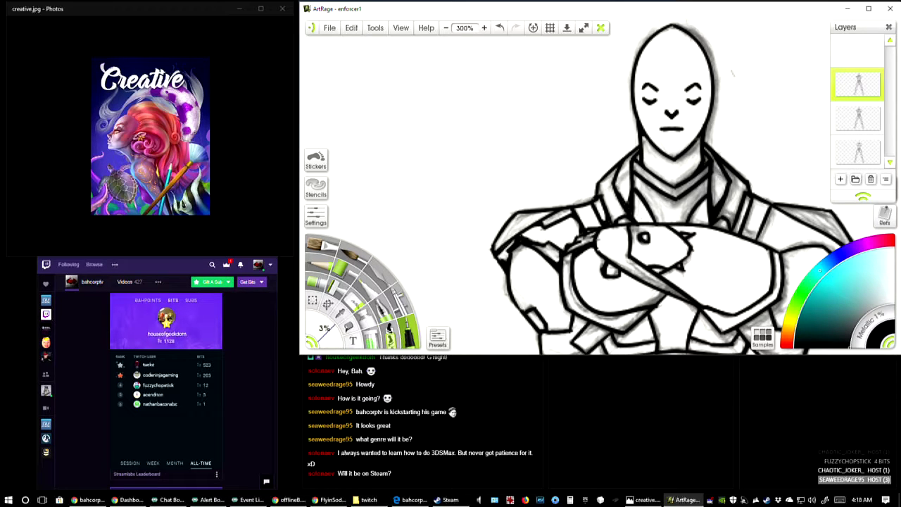
drag(718, 148, 650, 165)
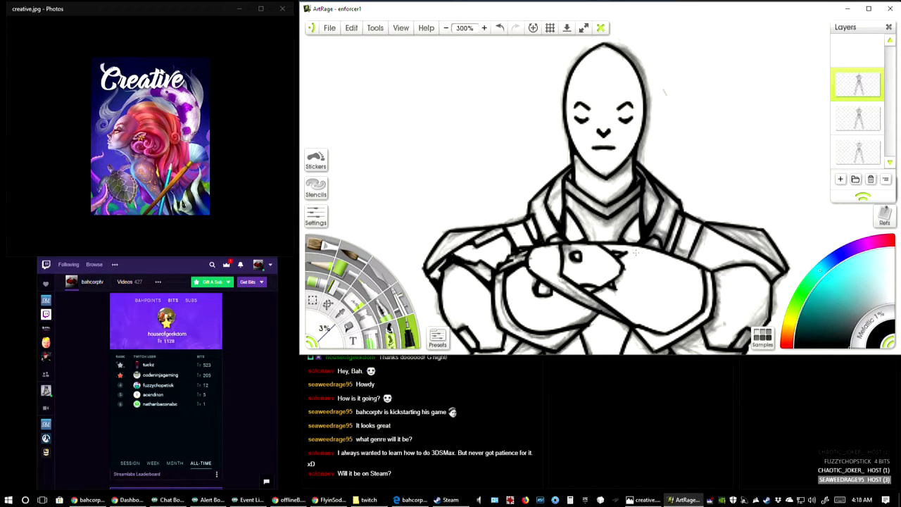
drag(635, 253, 613, 195)
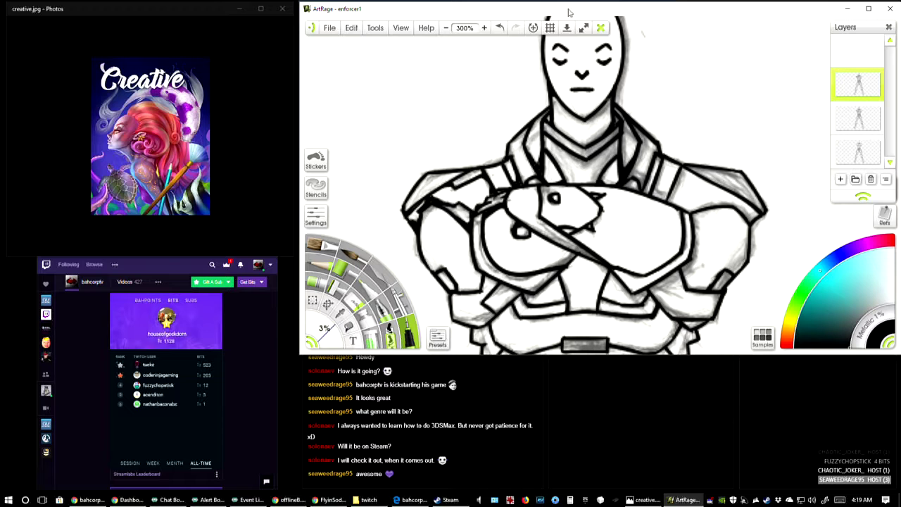
click(446, 28)
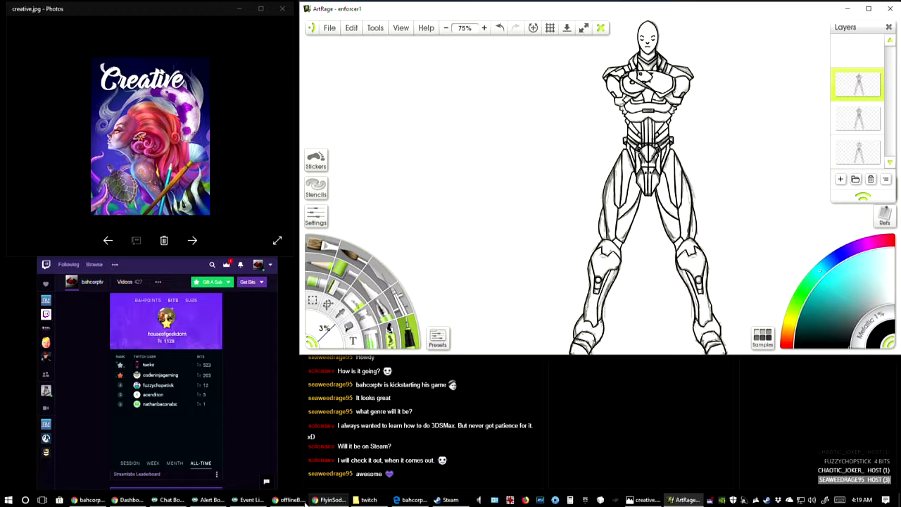
Step: Switch to Chrome, open bahcorp.net in a new tab and follow its Blogger link to the devlog
mouse_move(304, 501)
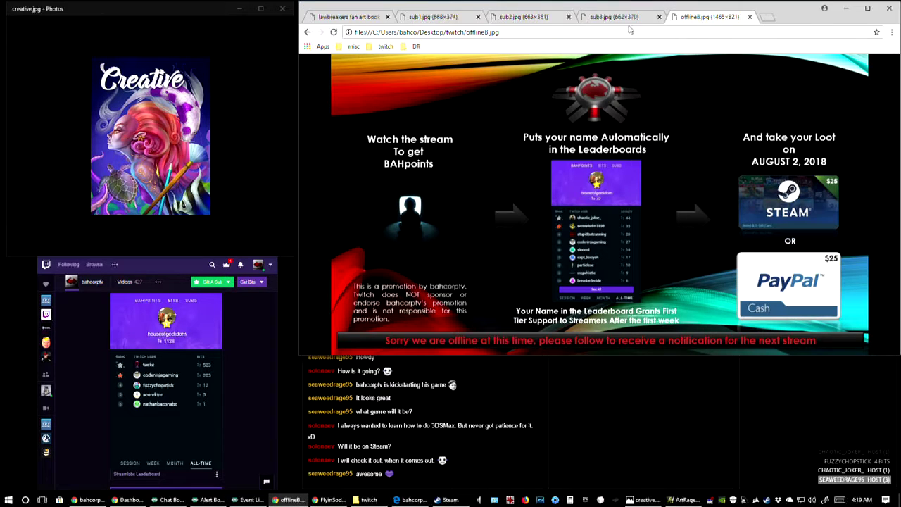
click(768, 16)
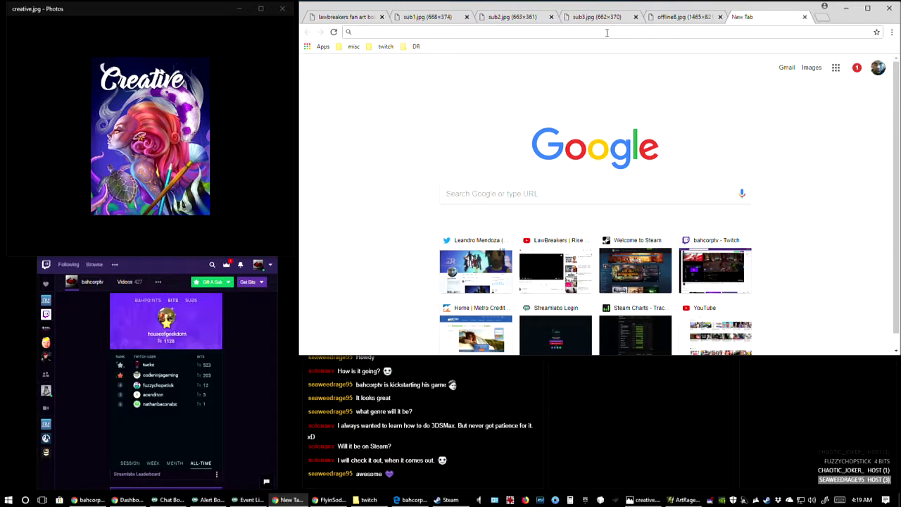
text(bahcorp)
key(Return)
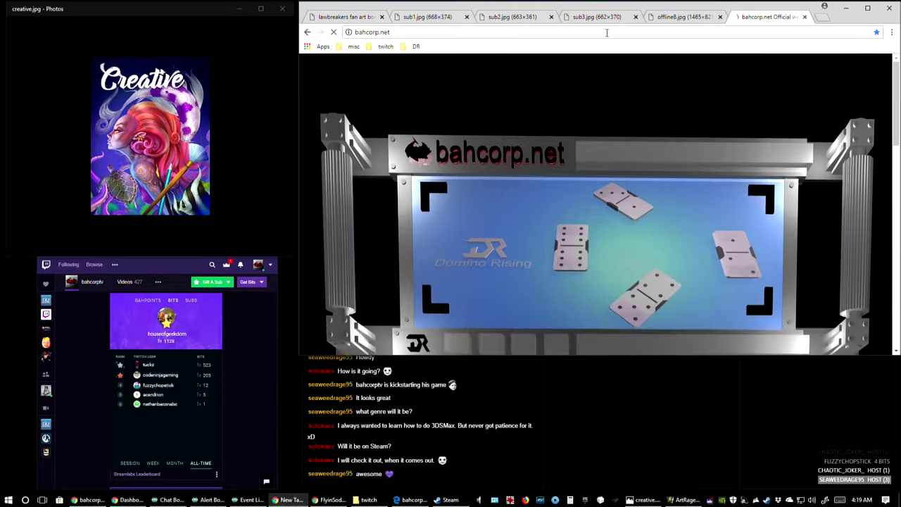
scroll(605, 151, down, 5)
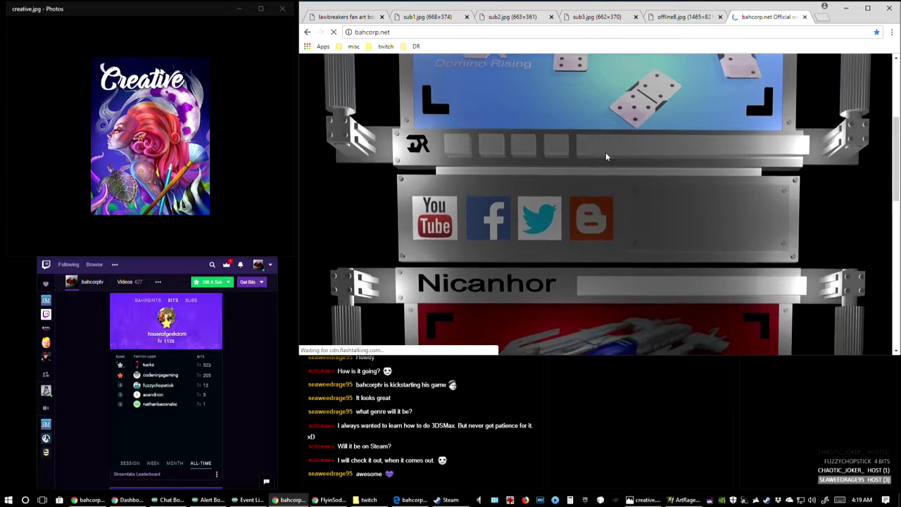
click(591, 168)
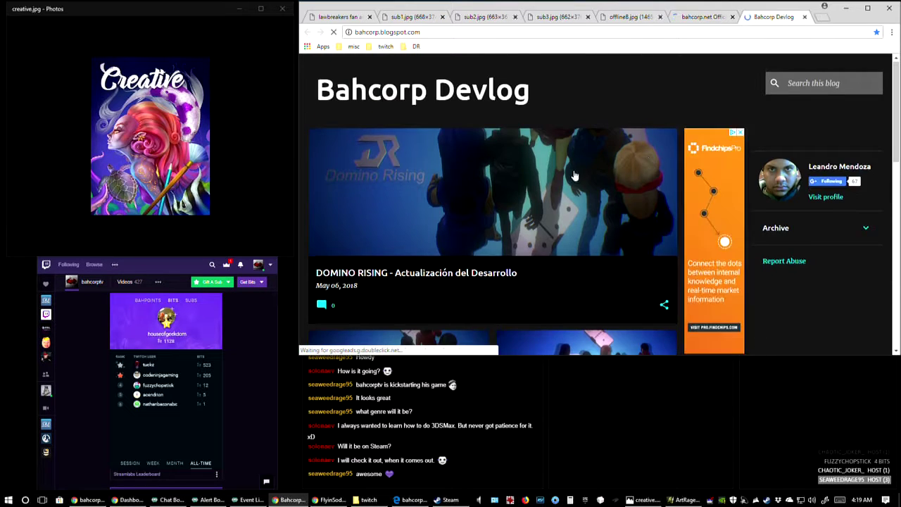
Step: Look through the Domino Rising development update posts on the Bahcorp Devlog
scroll(563, 169, down, 4)
scroll(528, 152, down, 3)
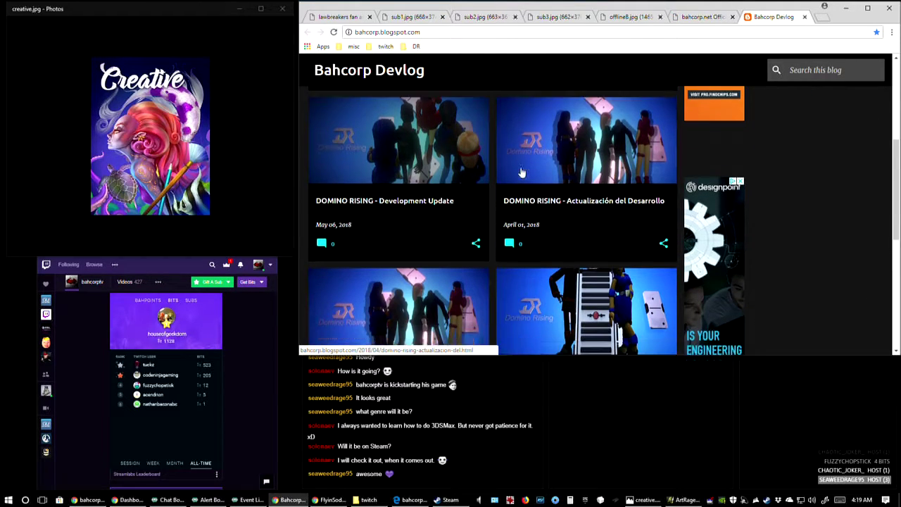
scroll(533, 161, up, 5)
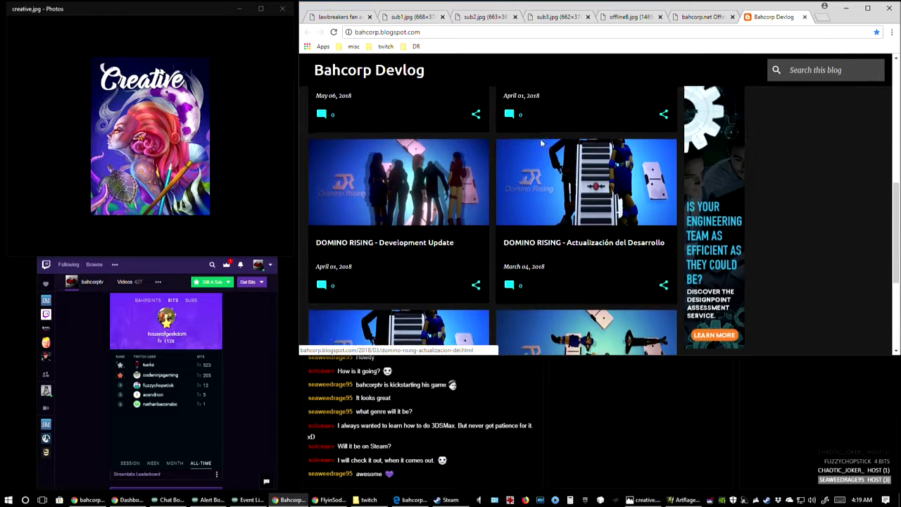
scroll(575, 143, up, 2)
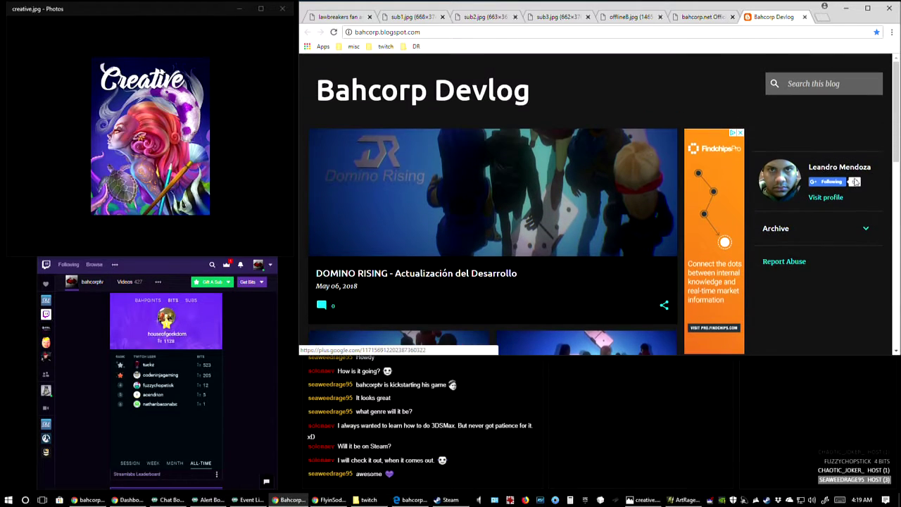
Step: Expand the devlog's full archive and look through its entries back to 2012
click(868, 232)
scroll(858, 239, down, 1)
scroll(848, 248, down, 1)
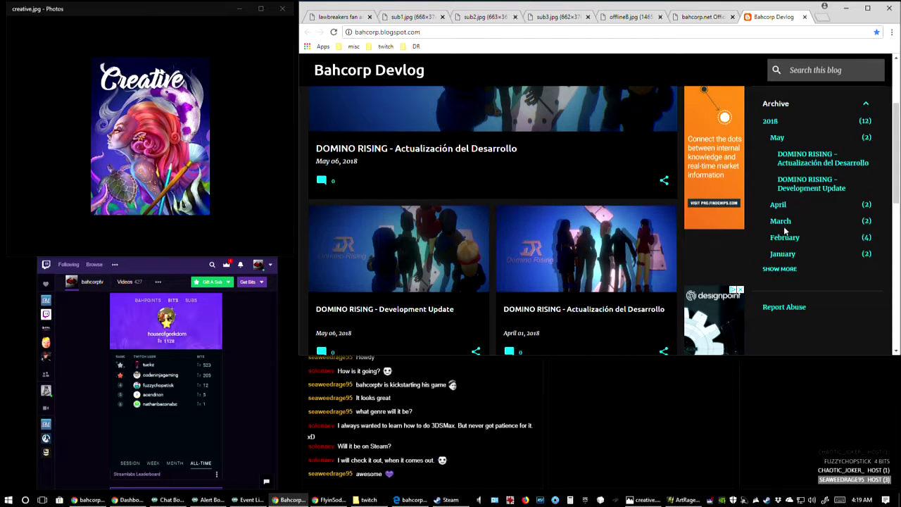
click(781, 269)
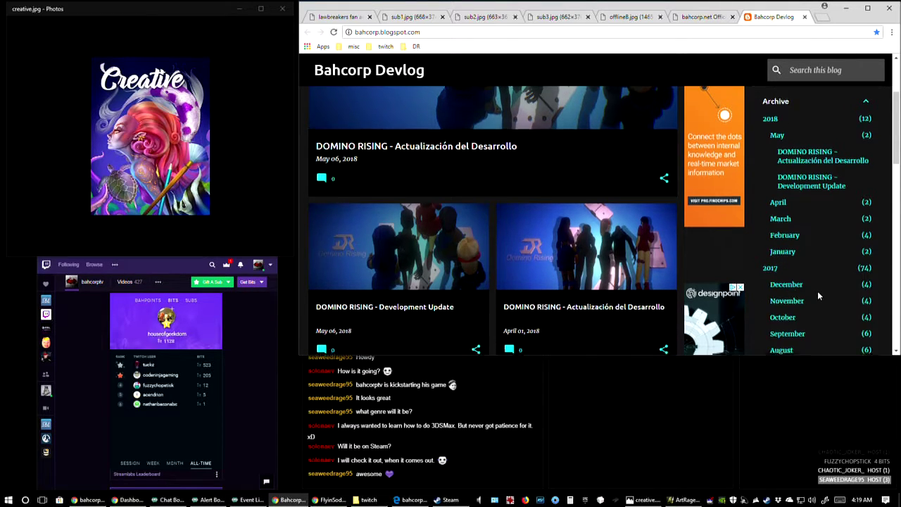
scroll(812, 278, down, 6)
scroll(813, 277, down, 3)
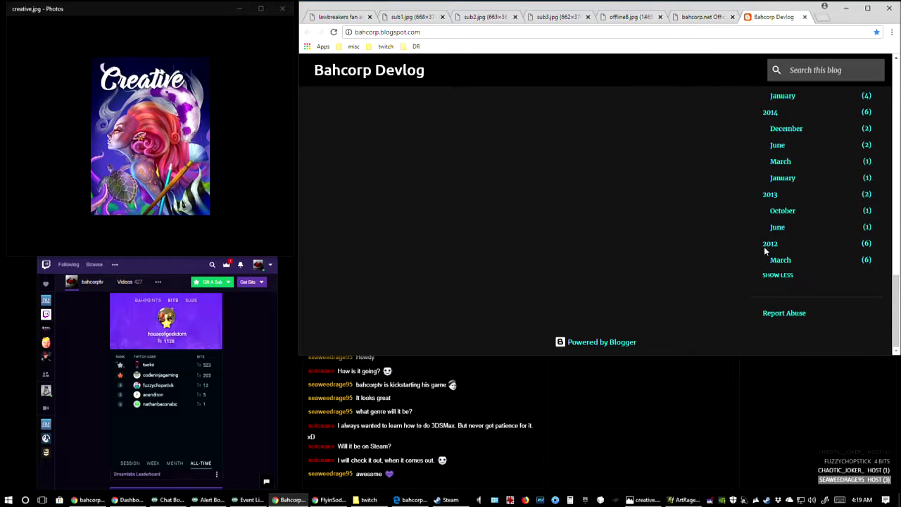
Step: Open the May 06, 2018 "DOMINO RISING - Actualización del Desarrollo" post and view its character artwork enlarged
scroll(617, 239, up, 10)
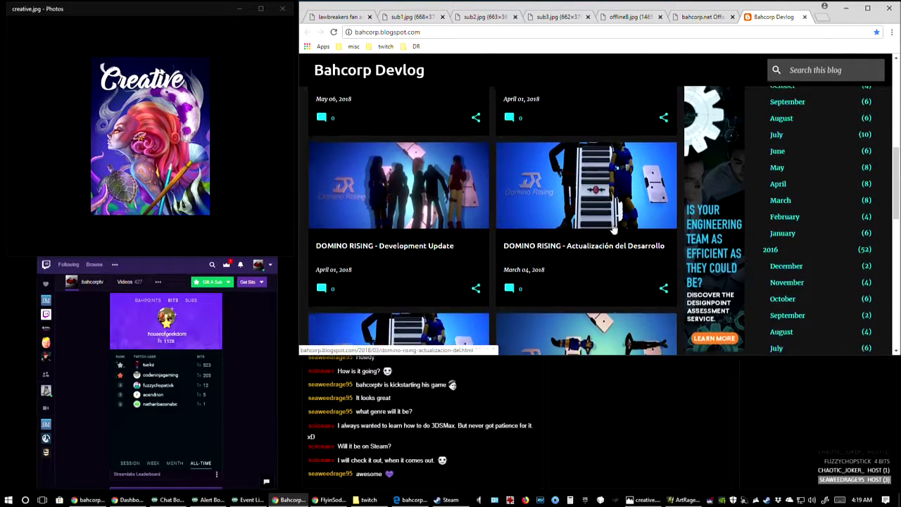
scroll(613, 228, up, 6)
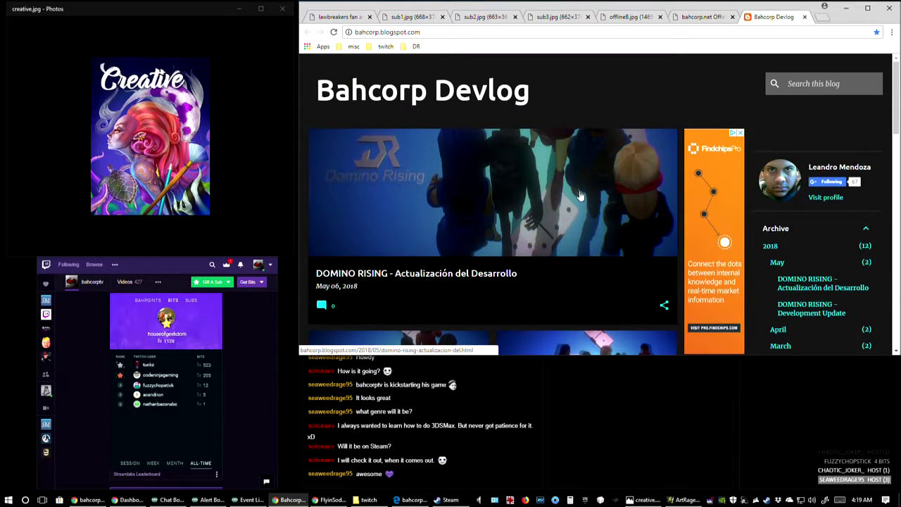
click(513, 144)
scroll(583, 243, down, 4)
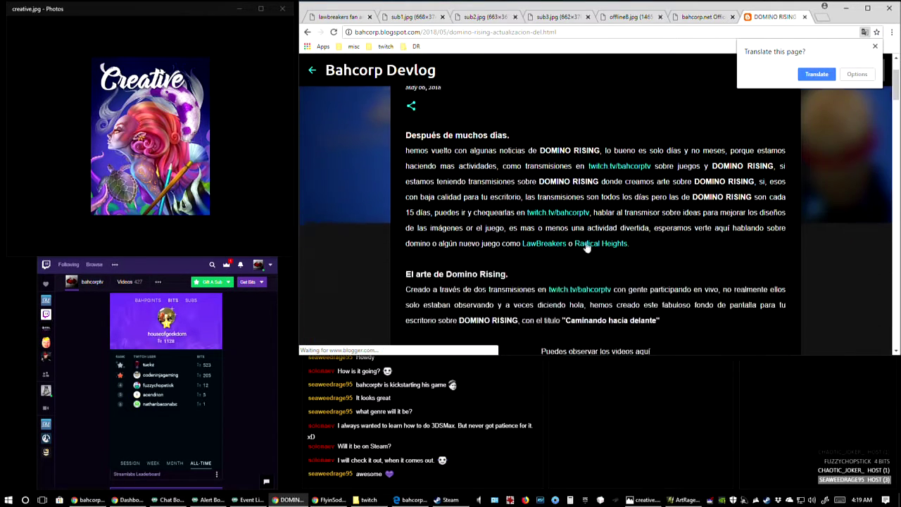
scroll(587, 239, down, 2)
click(591, 225)
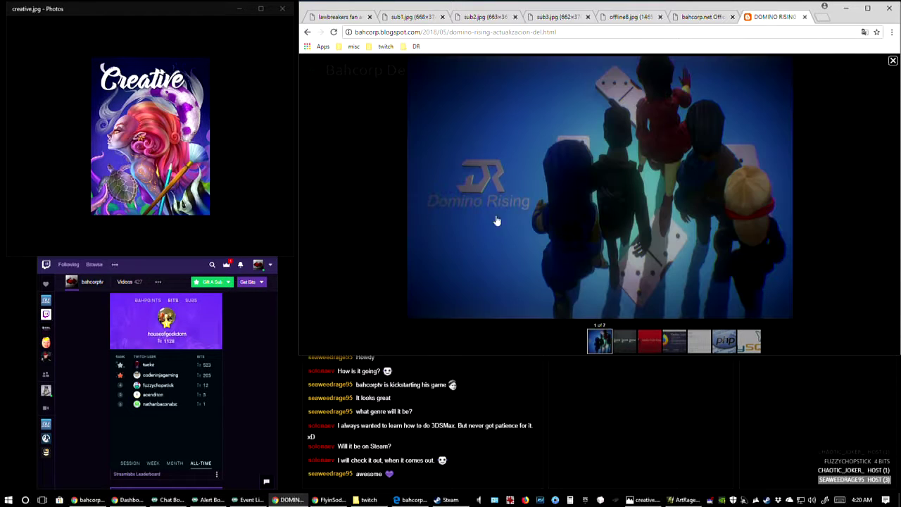
click(358, 152)
scroll(355, 101, down, 1)
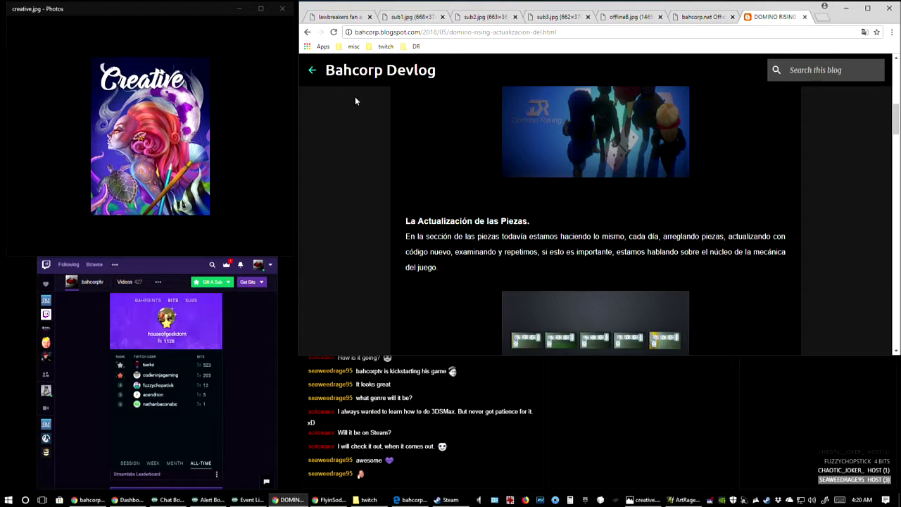
Step: Return to the devlog's post list, open the April 01, 2018 "Actualización del Desarrollo" post and view its group artwork enlarged
click(312, 71)
scroll(596, 204, down, 5)
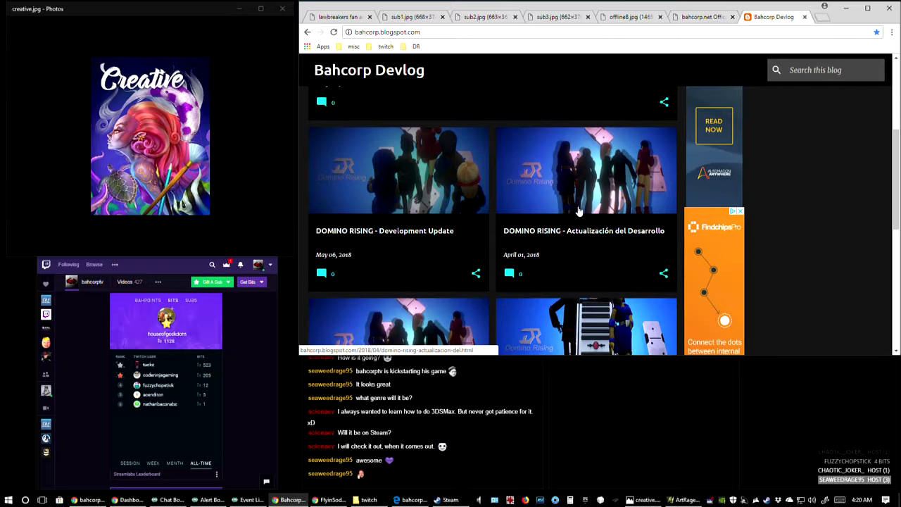
click(590, 116)
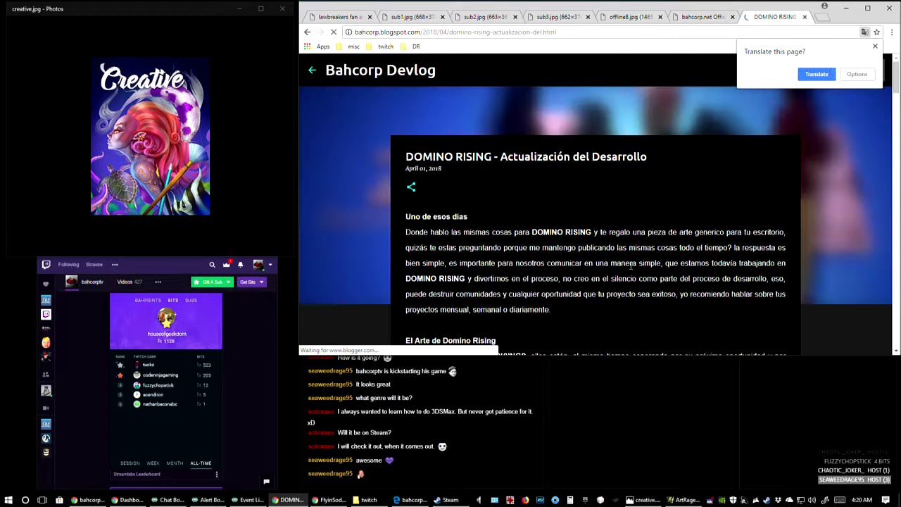
scroll(532, 247, down, 2)
scroll(531, 247, down, 2)
click(574, 231)
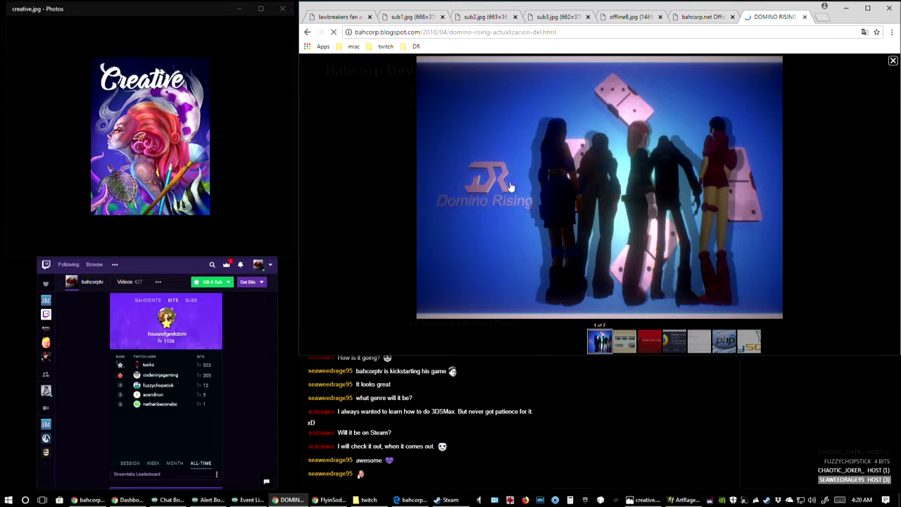
click(339, 151)
Step: Go back to the post list, open the March 04, 2018 "Development Update" post and view its artwork enlarged
click(307, 32)
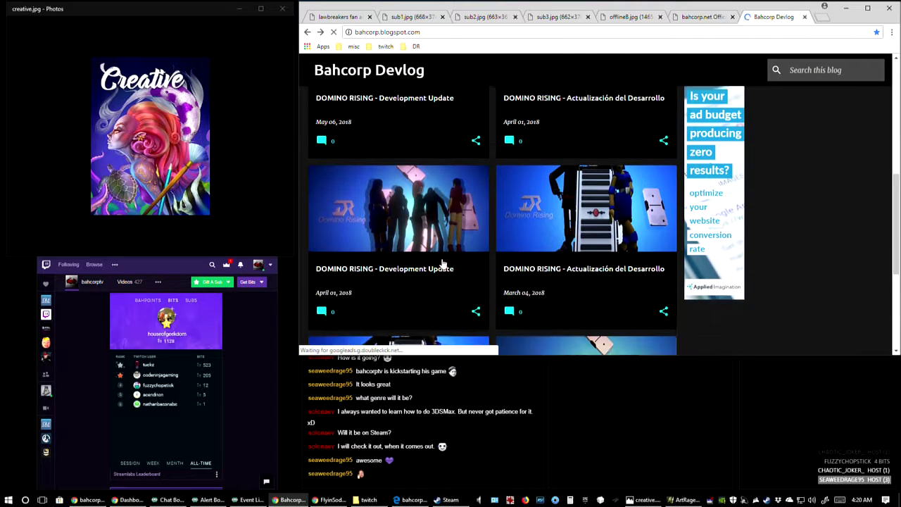
click(442, 257)
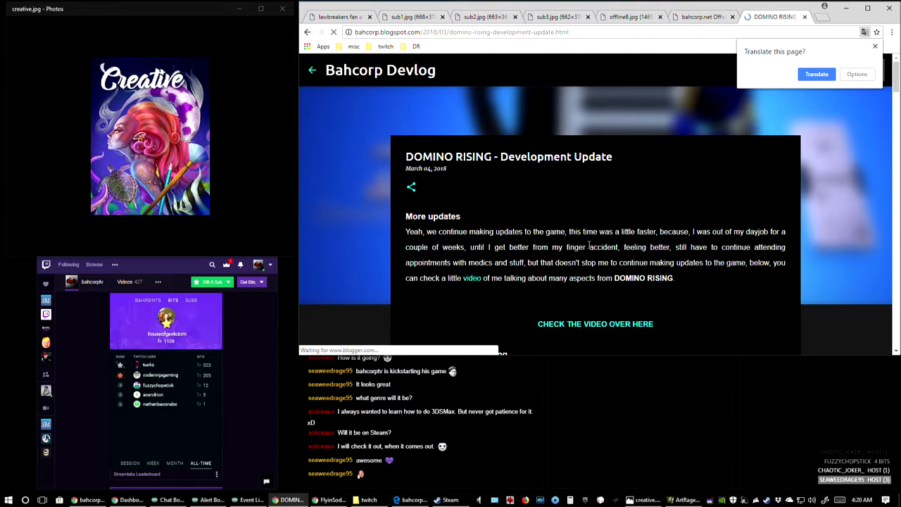
scroll(614, 235, down, 4)
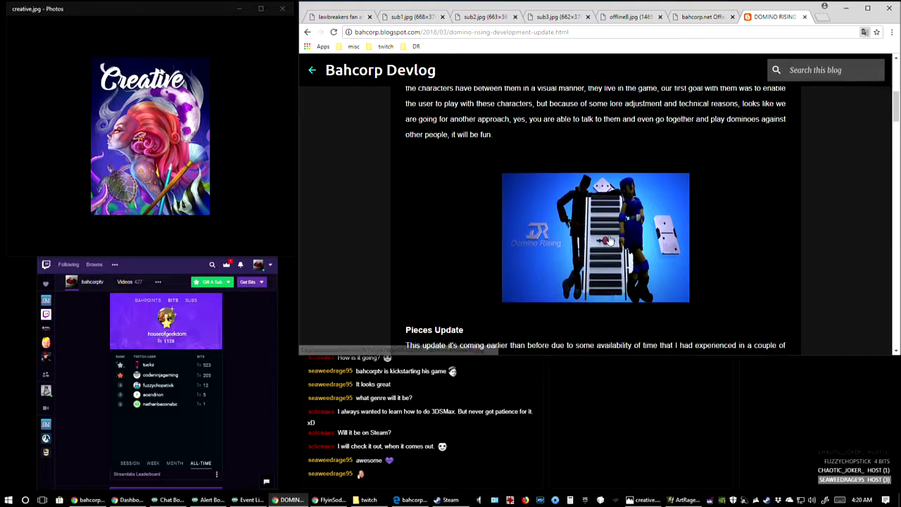
click(678, 243)
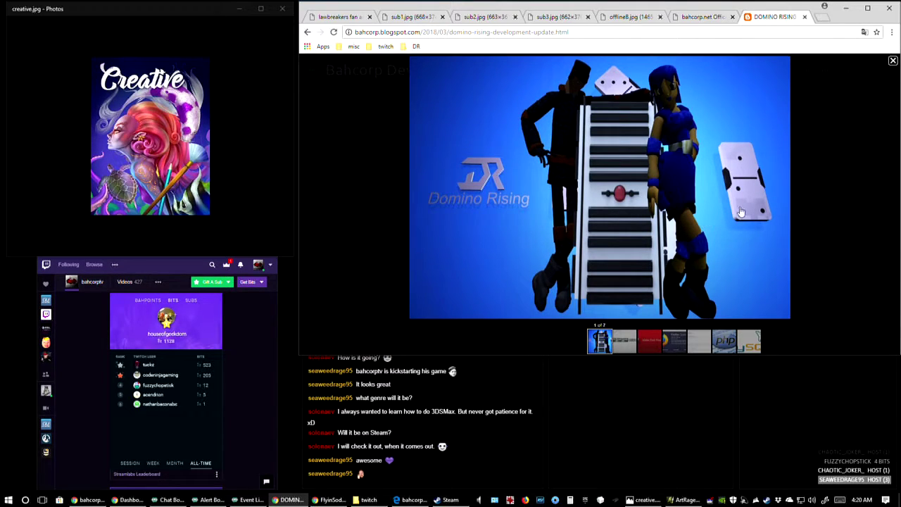
click(347, 110)
scroll(416, 224, down, 3)
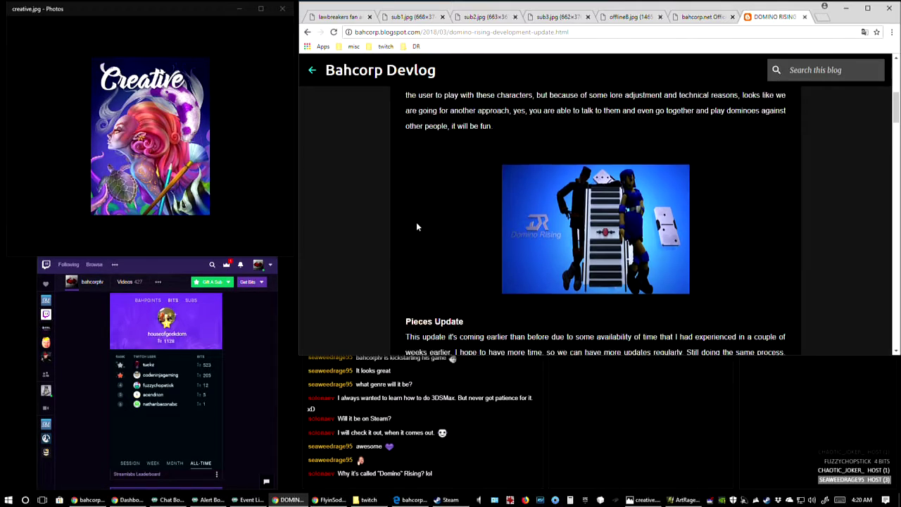
Step: Load older posts from the devlog's post list, open the December 17, 2017 "Actualización del Desarrollo" post and enlarge its artwork
click(317, 77)
scroll(422, 183, down, 10)
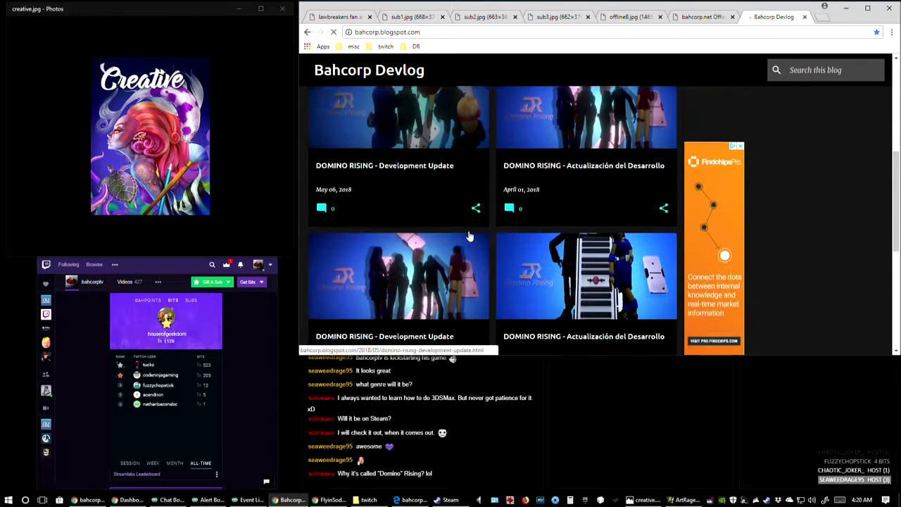
click(497, 310)
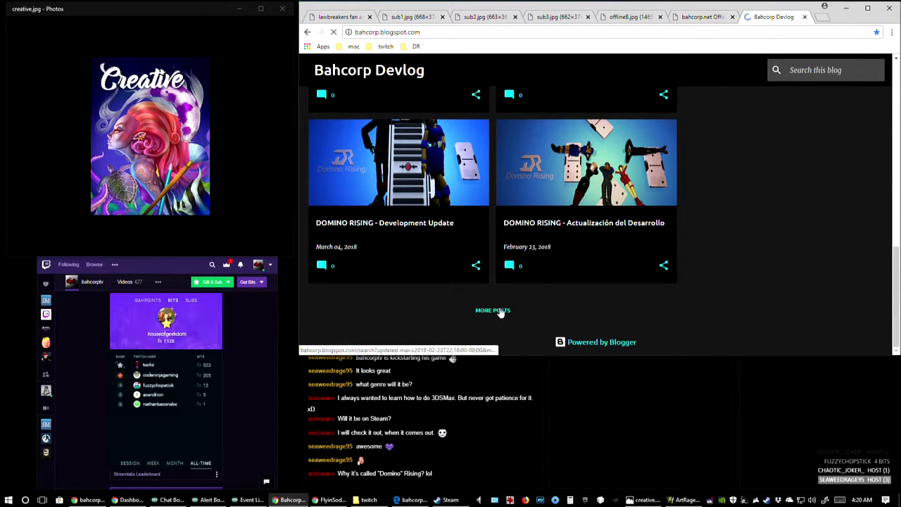
scroll(557, 312, down, 8)
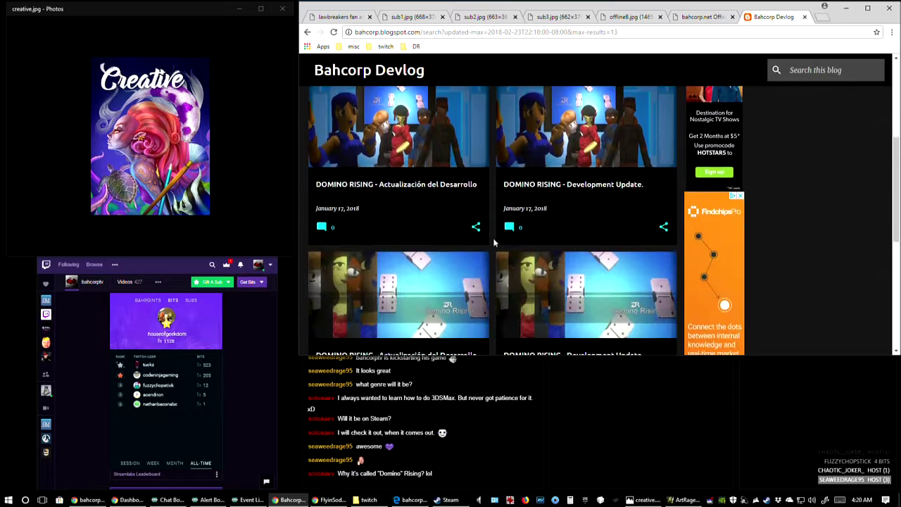
click(388, 173)
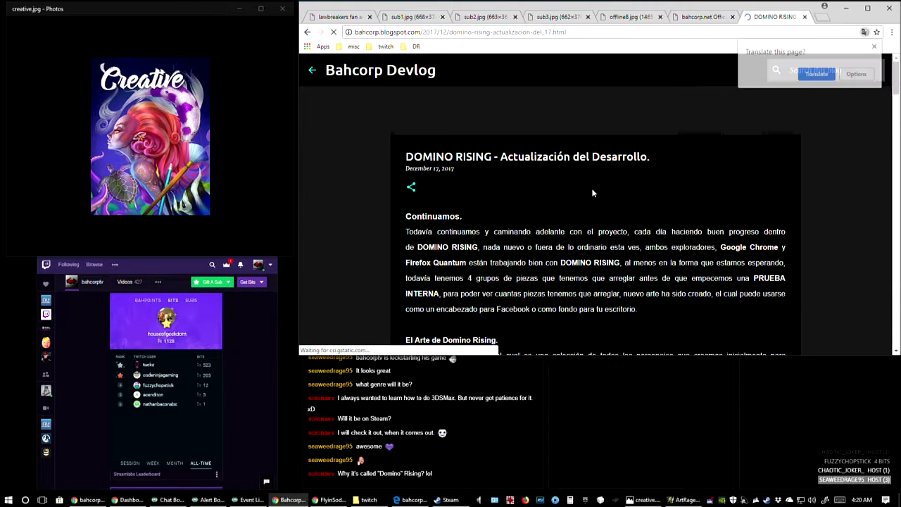
scroll(588, 259, down, 4)
click(590, 259)
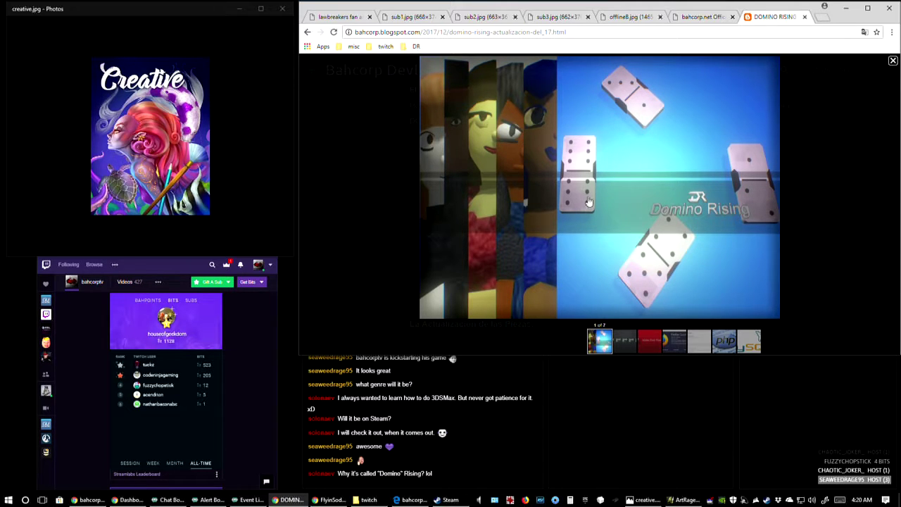
Step: Return to the post list and page back through the older Domino Rising updates from December 2017 to June 2017
click(307, 32)
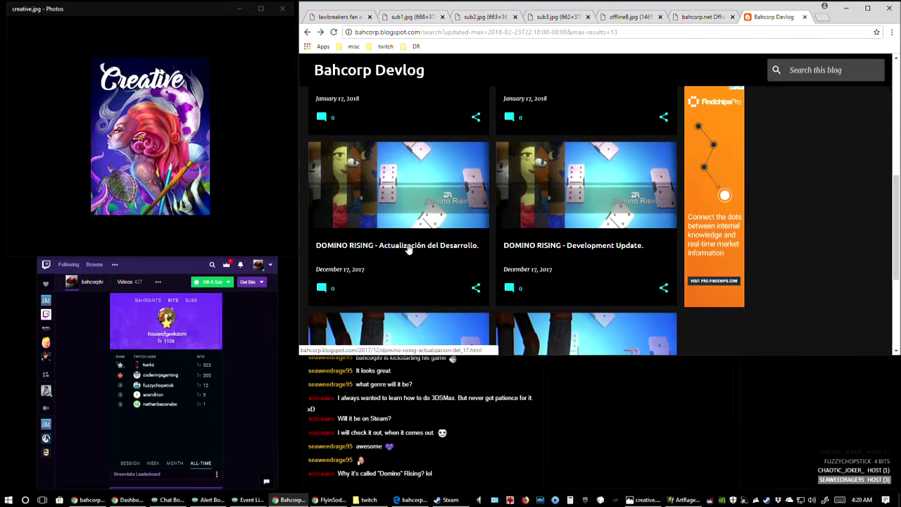
click(492, 309)
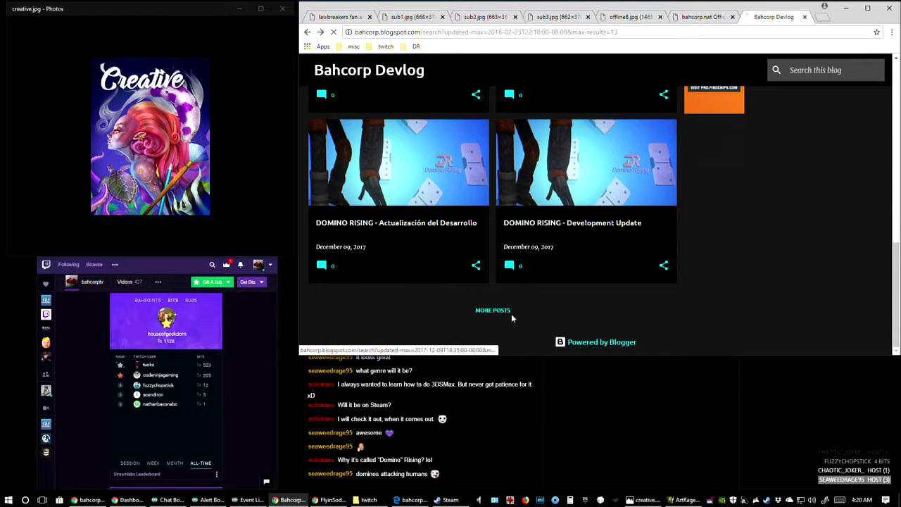
scroll(566, 275, down, 5)
scroll(573, 254, down, 8)
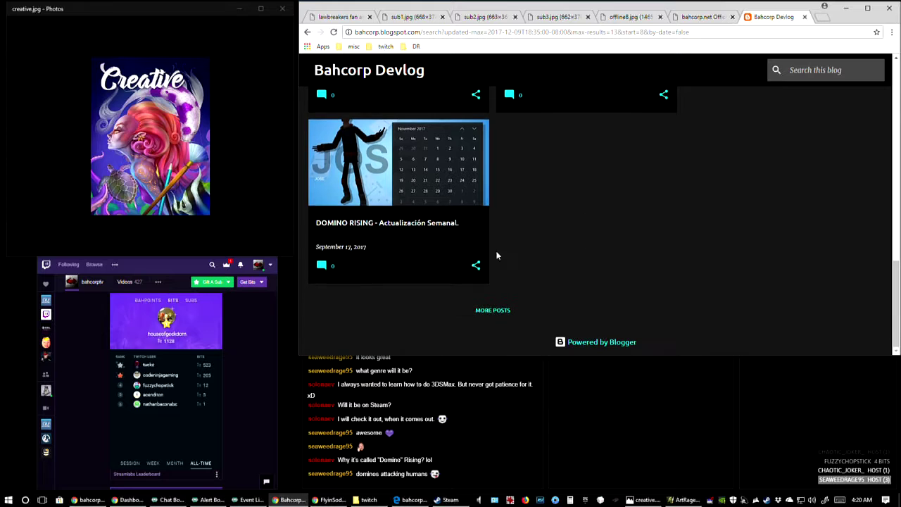
click(492, 313)
scroll(574, 243, down, 10)
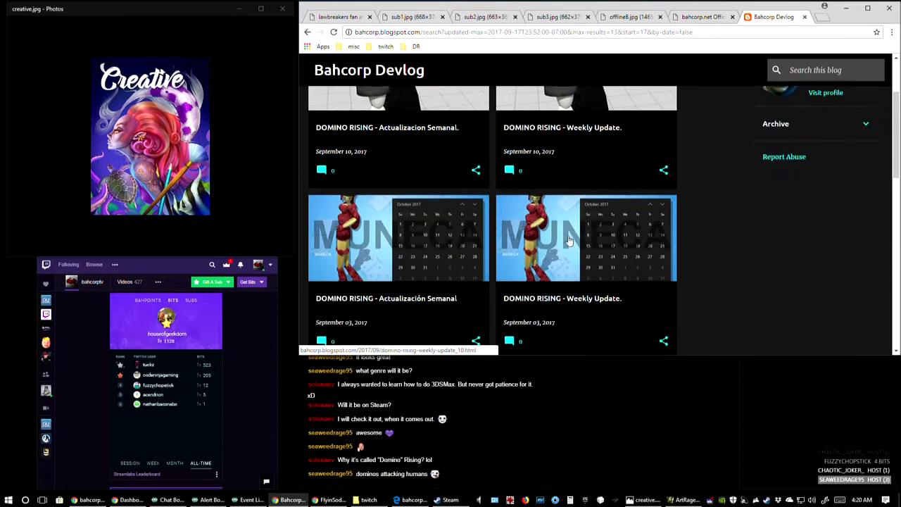
scroll(569, 251, down, 3)
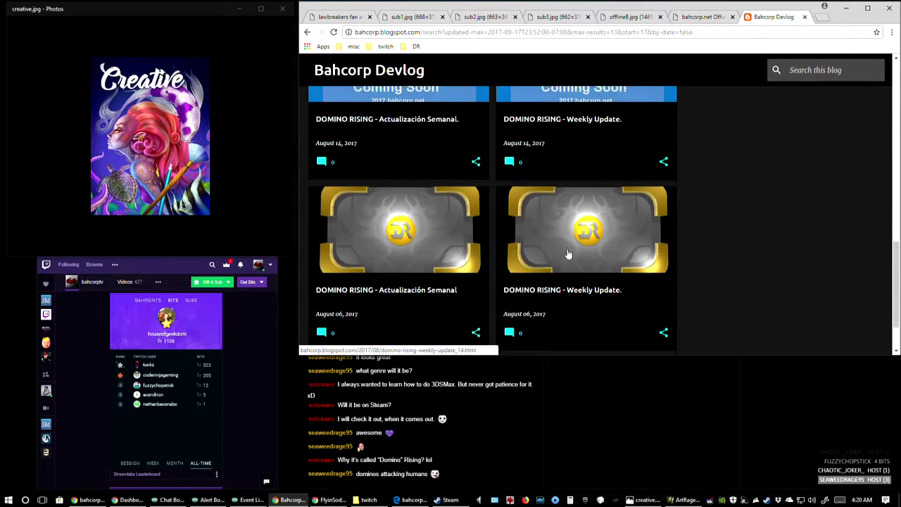
click(498, 310)
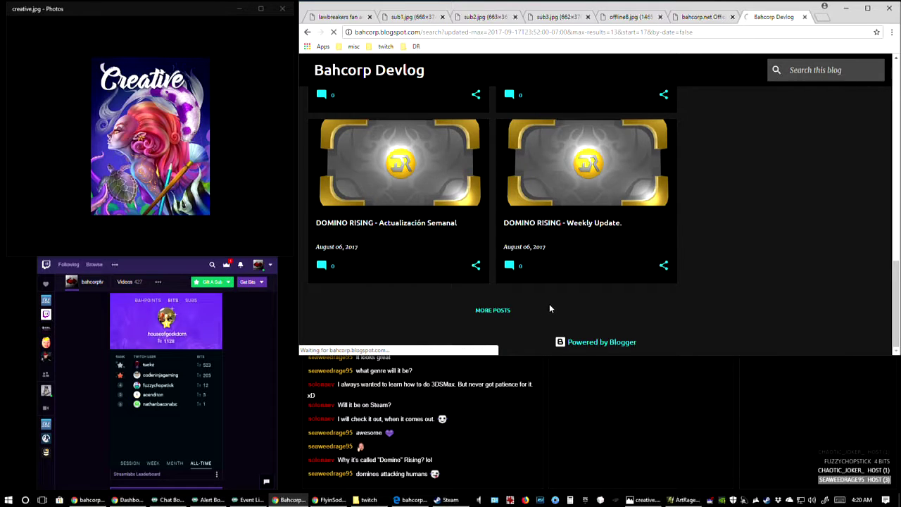
scroll(549, 307, down, 3)
scroll(549, 307, down, 8)
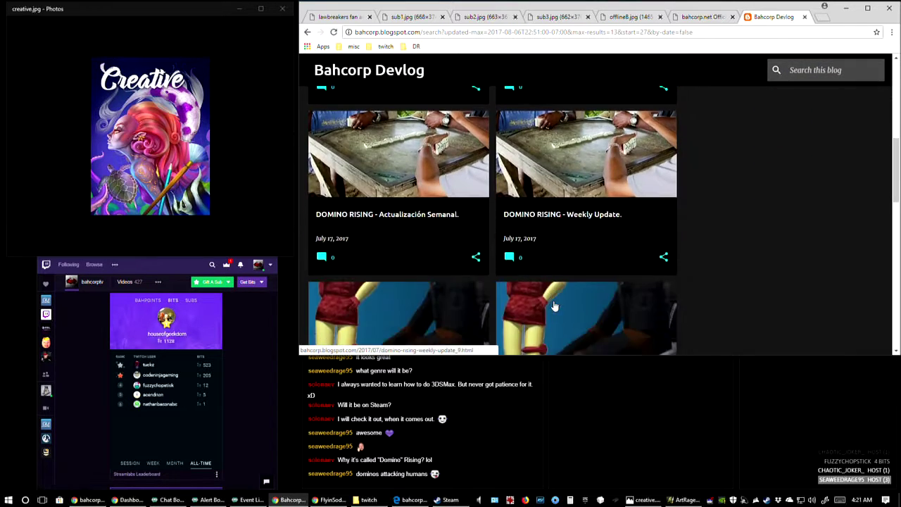
scroll(556, 307, down, 5)
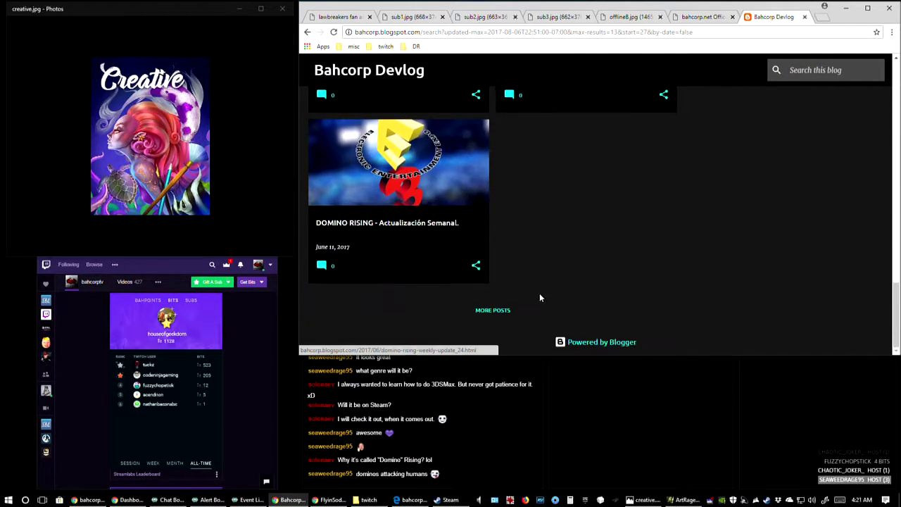
click(494, 310)
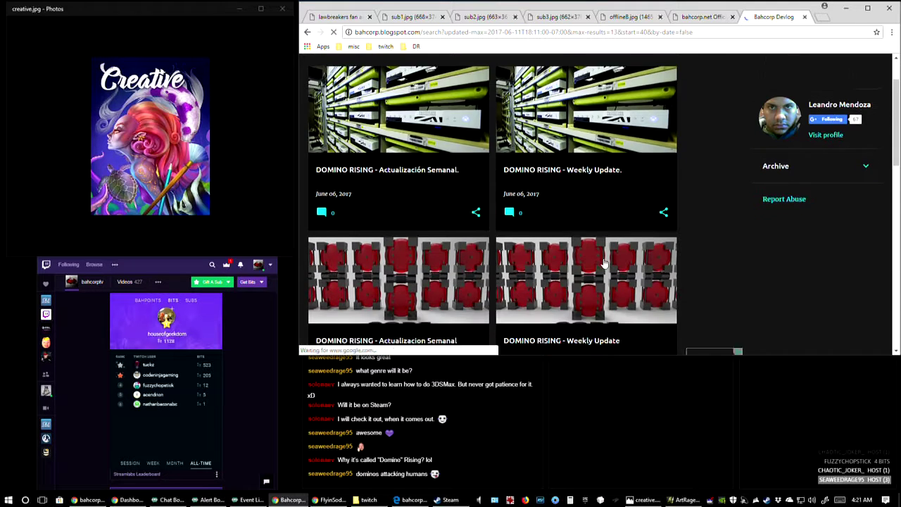
Step: Open the May 30, 2017 "Actualizacion Semanal" post and view the first four red CORE domino renders enlarged
scroll(603, 288, down, 4)
scroll(401, 152, up, 2)
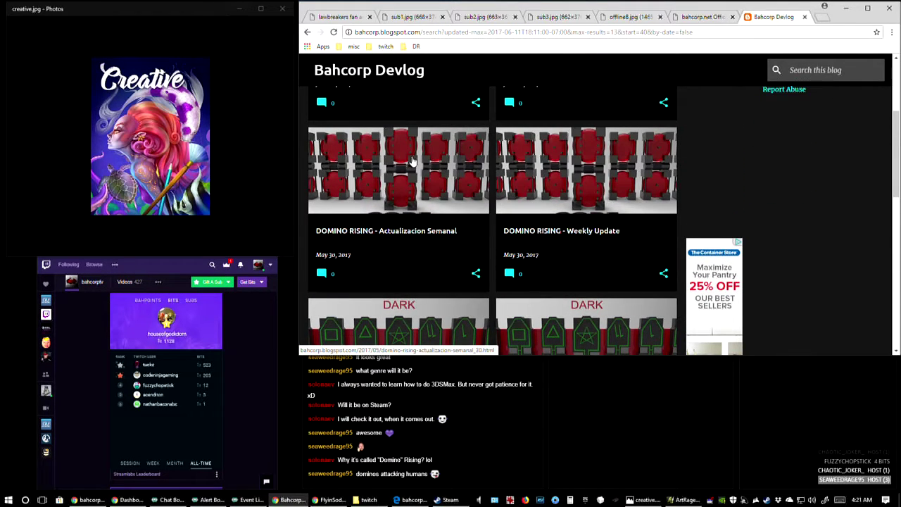
click(414, 162)
scroll(570, 211, down, 4)
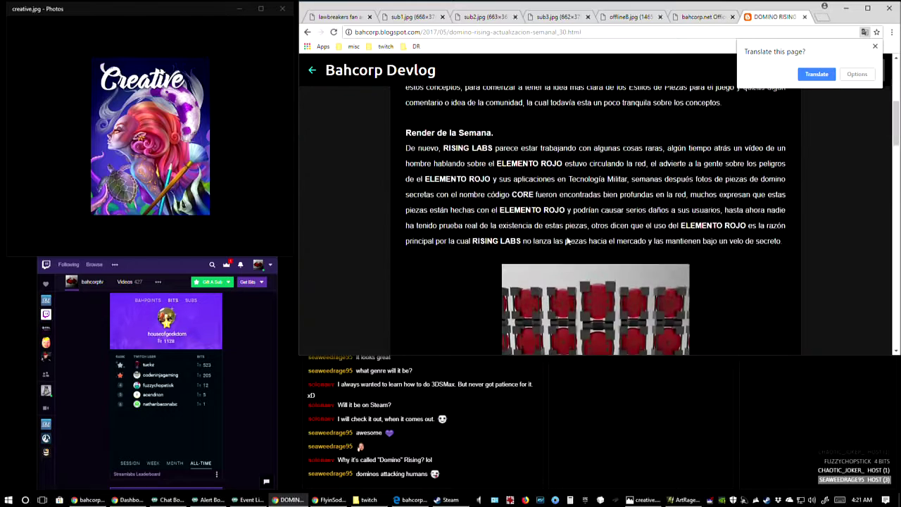
scroll(567, 241, down, 2)
click(628, 222)
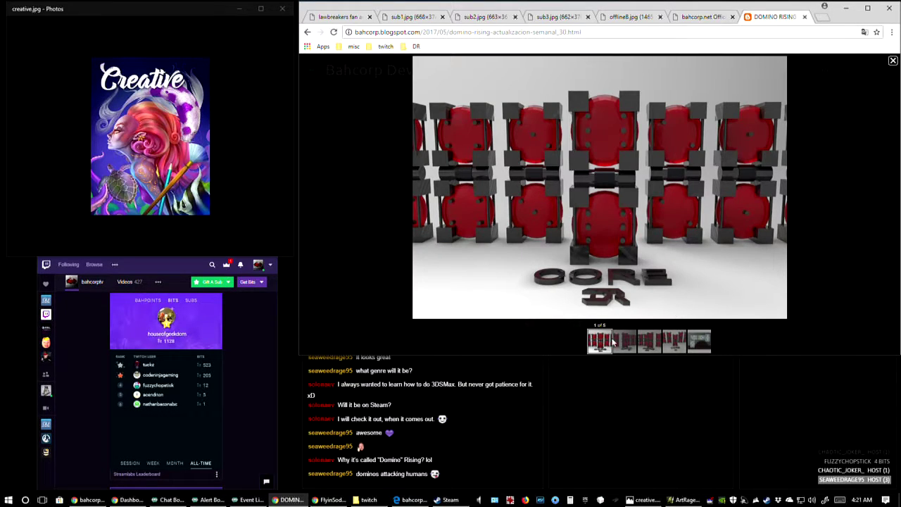
click(622, 346)
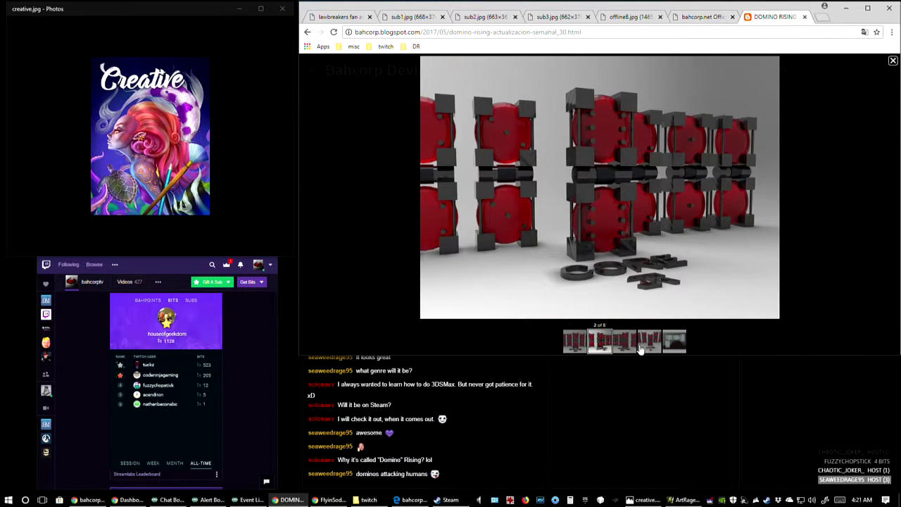
click(626, 343)
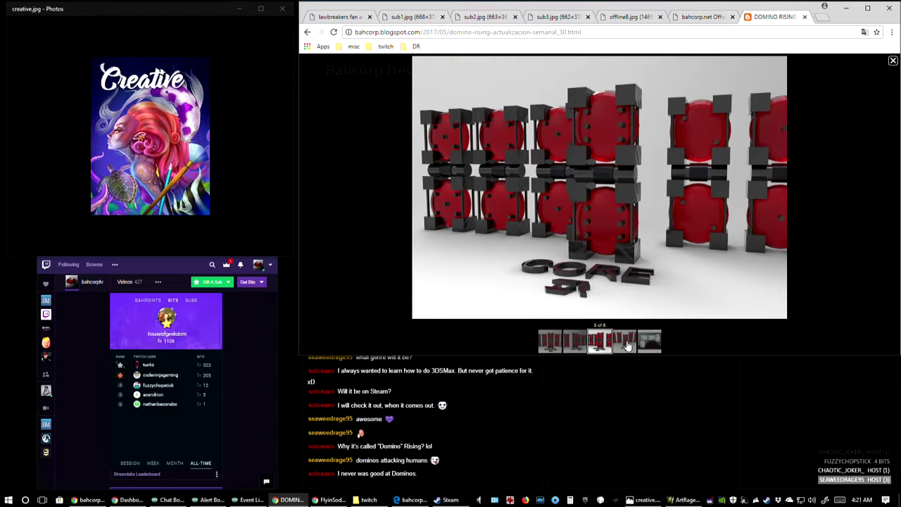
click(626, 342)
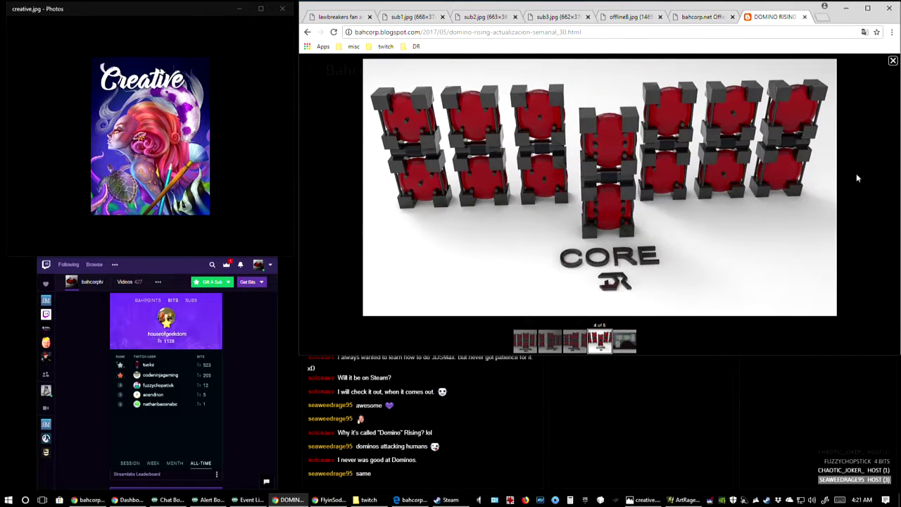
Step: Return to the post list, open the May 22, 2017 "Actualizacion Semanal" post and view the first four DARK domino renders enlarged
click(313, 34)
scroll(421, 245, down, 5)
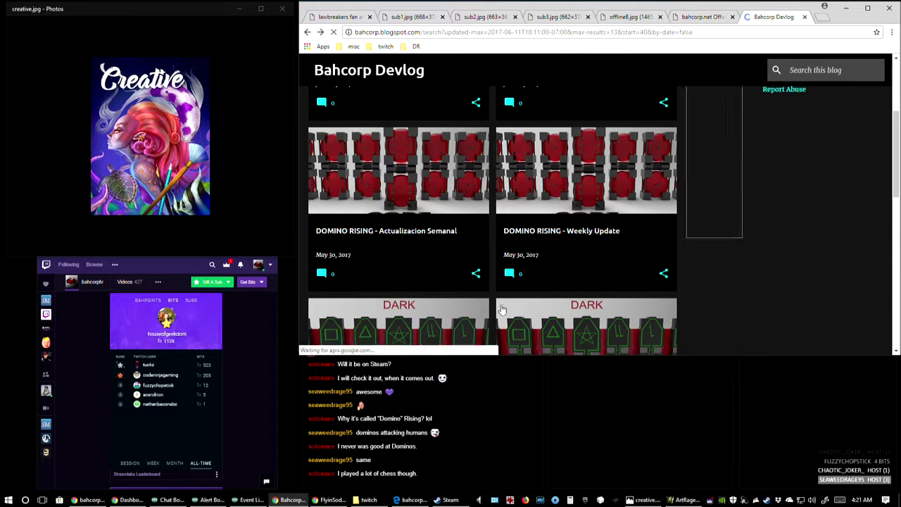
click(421, 244)
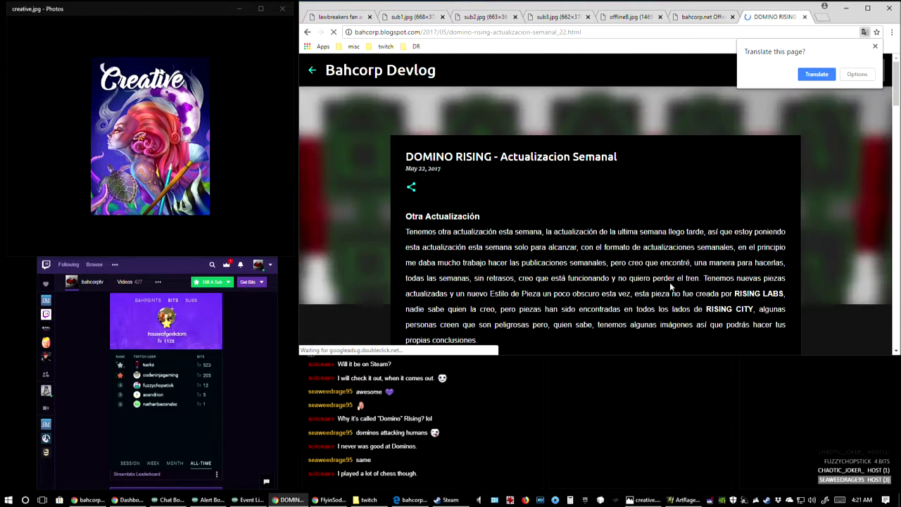
scroll(589, 275, down, 5)
scroll(589, 275, down, 2)
click(589, 274)
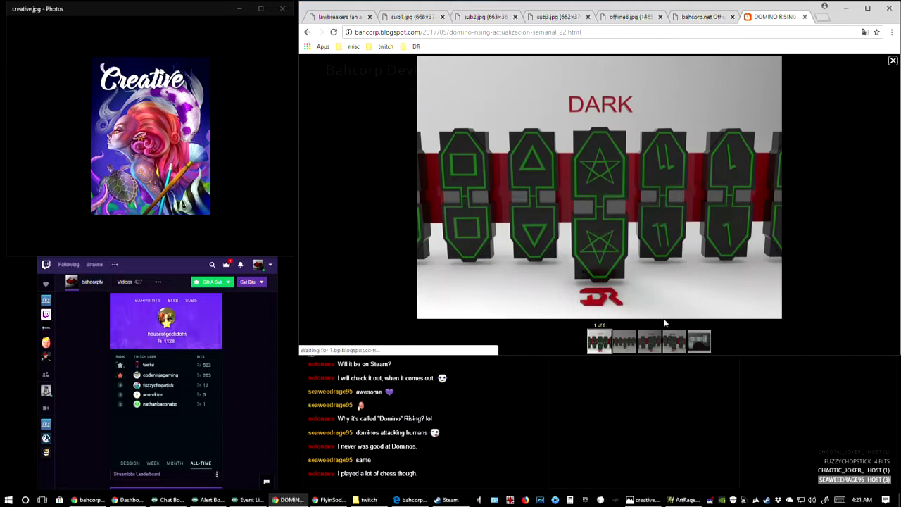
click(623, 343)
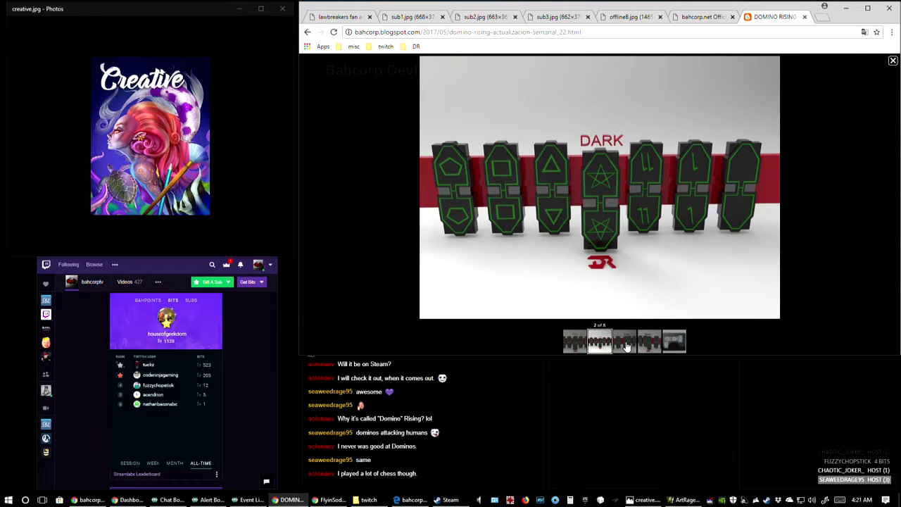
click(633, 344)
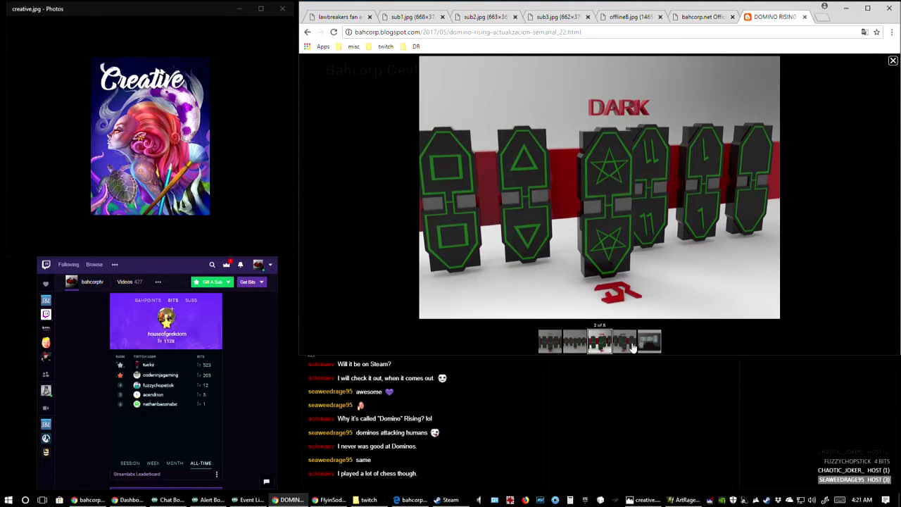
click(625, 343)
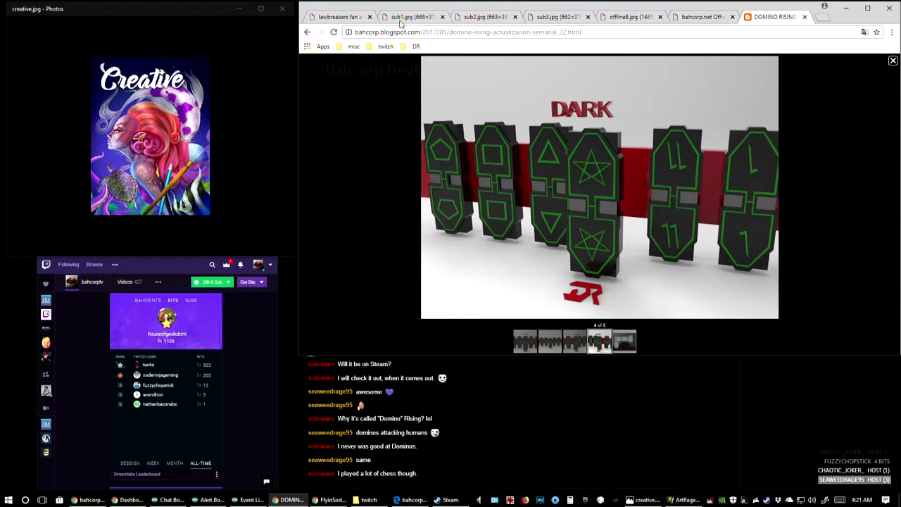
Step: Go back to the post list, open the May 18, 2017 "Weekly Update" post and view the first three CELL domino renders enlarged
click(307, 31)
scroll(567, 190, down, 5)
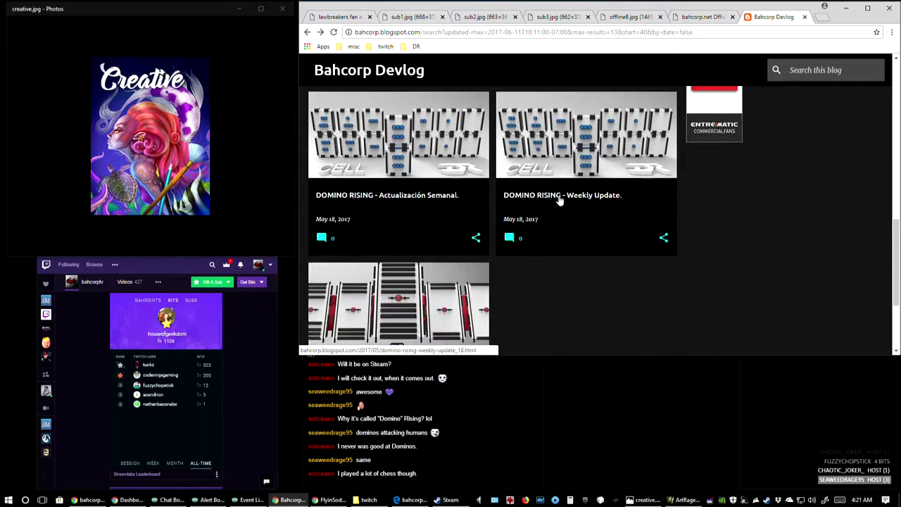
click(572, 176)
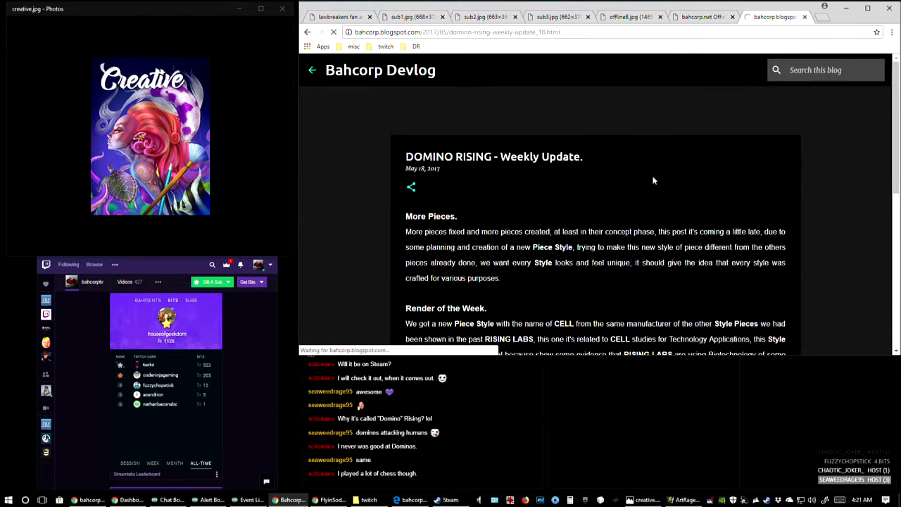
scroll(582, 206, down, 5)
click(630, 266)
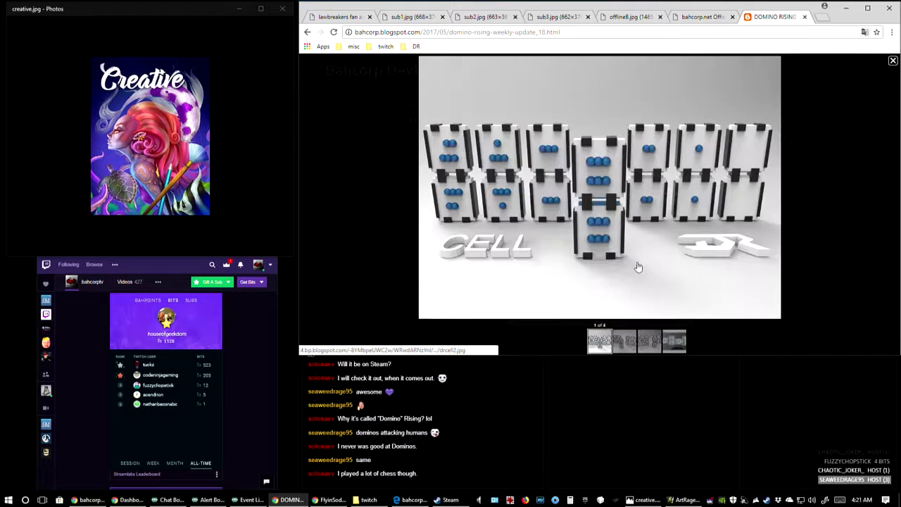
click(620, 344)
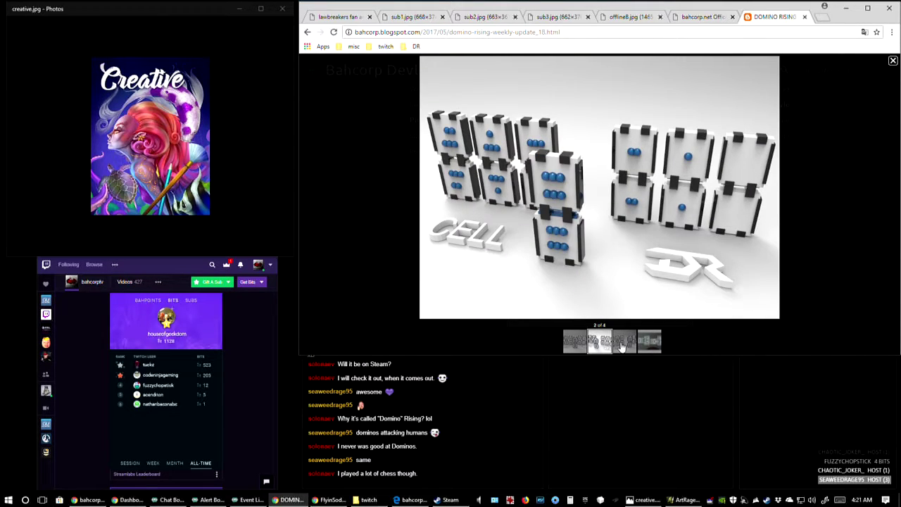
click(626, 344)
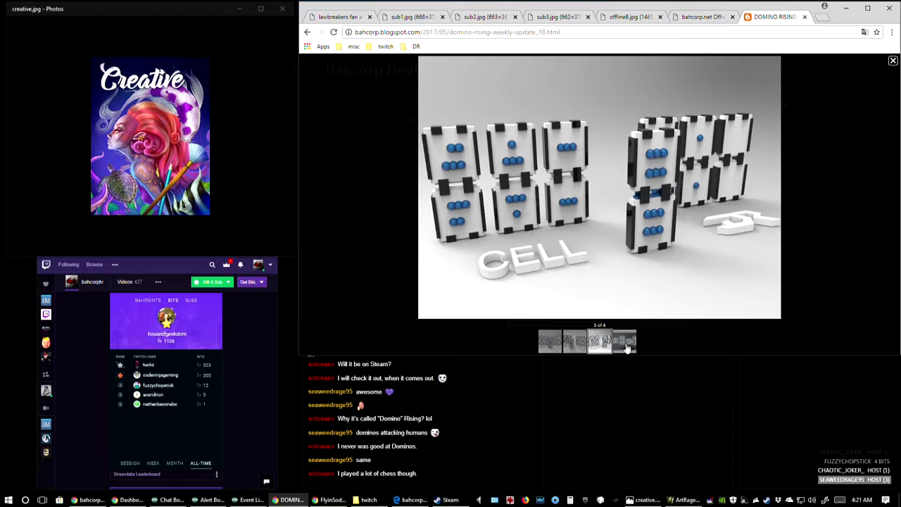
Step: Return to the post list, open the May 07, 2017 "Actualización Semanal" post and view its first three Linear domino renders enlarged
click(307, 33)
scroll(412, 170, down, 3)
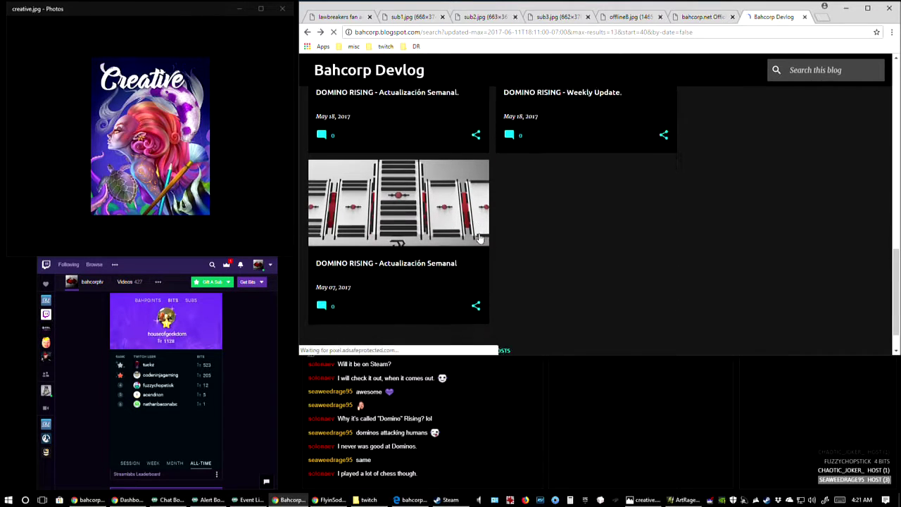
click(412, 170)
scroll(595, 262, down, 5)
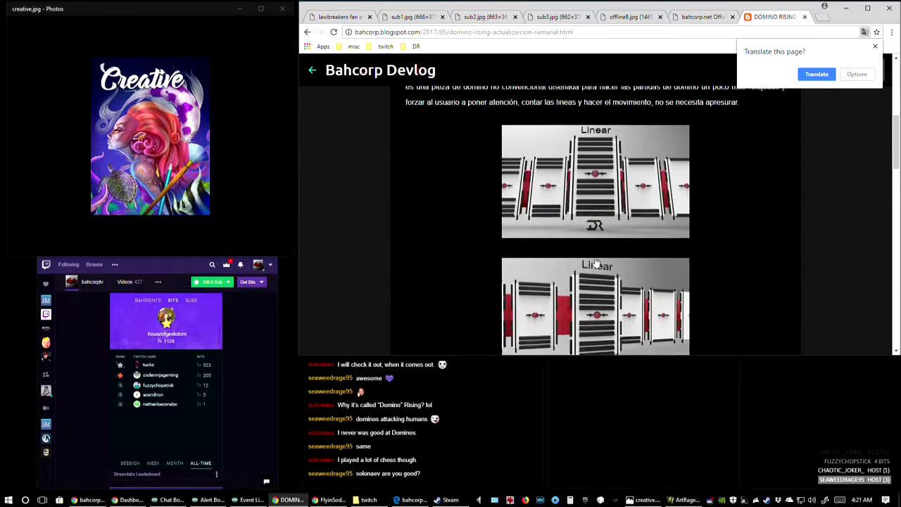
click(643, 187)
click(627, 342)
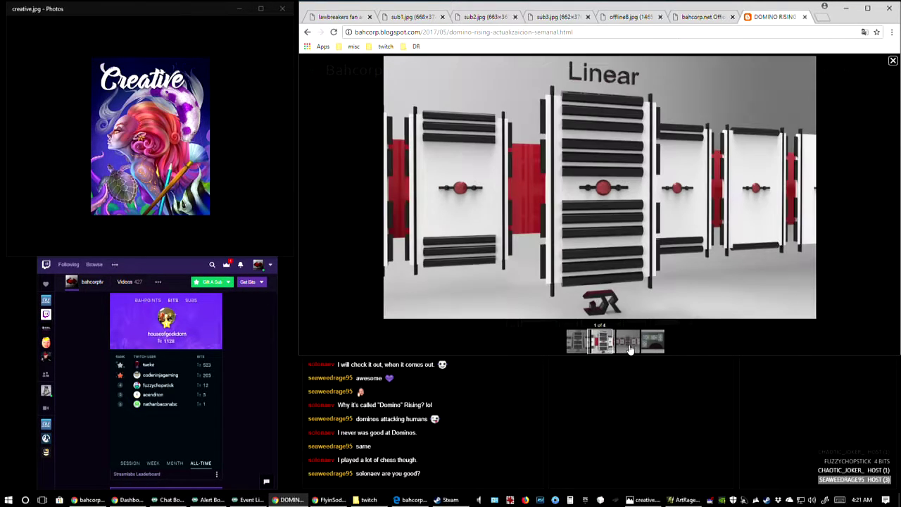
click(631, 348)
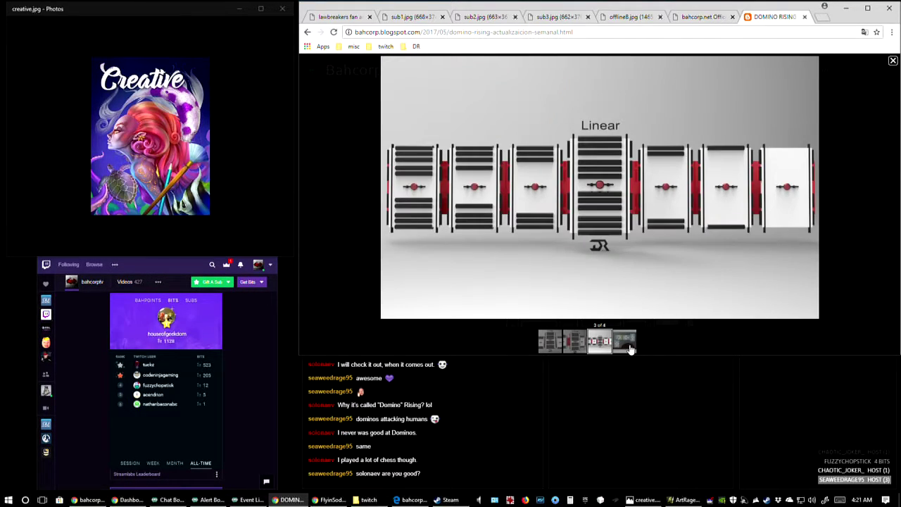
Step: Load older posts from the post list, open the April 29, 2017 "Actualizacion Semanal" post and enlarge its Square domino render
click(307, 32)
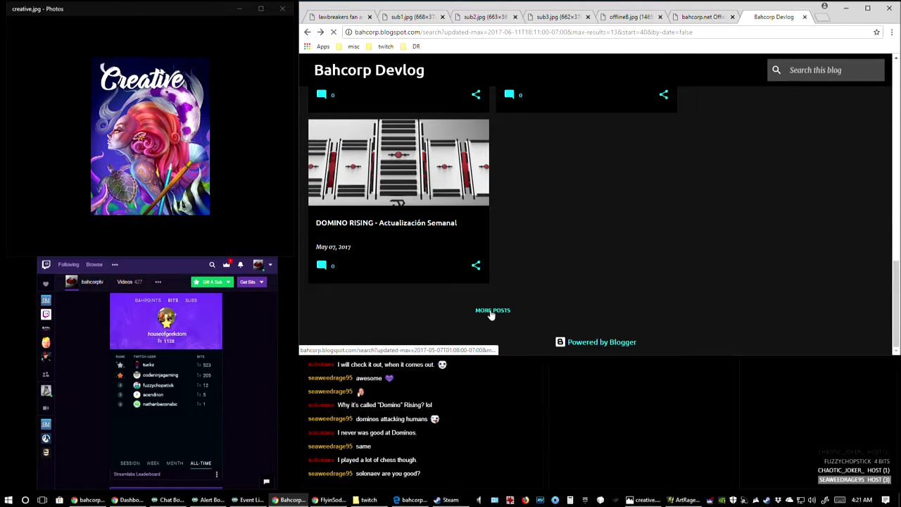
click(492, 314)
scroll(508, 222, down, 2)
scroll(508, 222, up, 1)
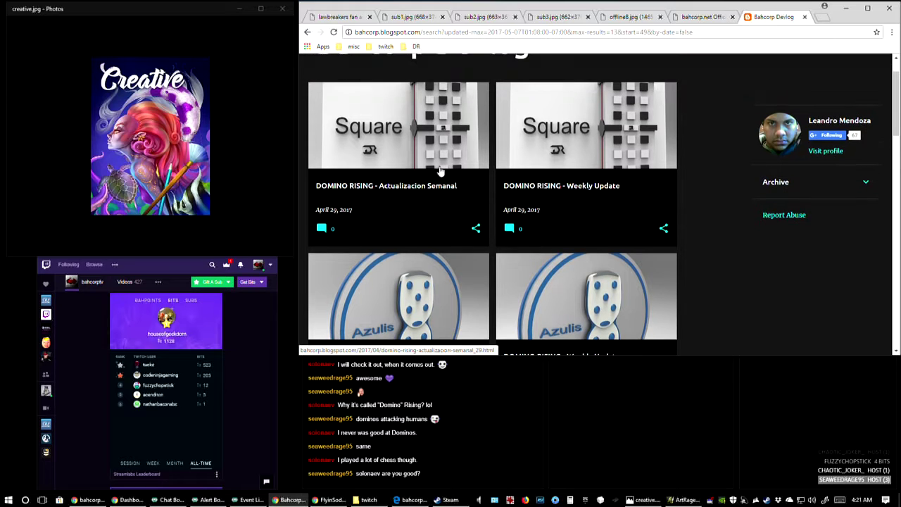
click(603, 156)
scroll(699, 218, down, 3)
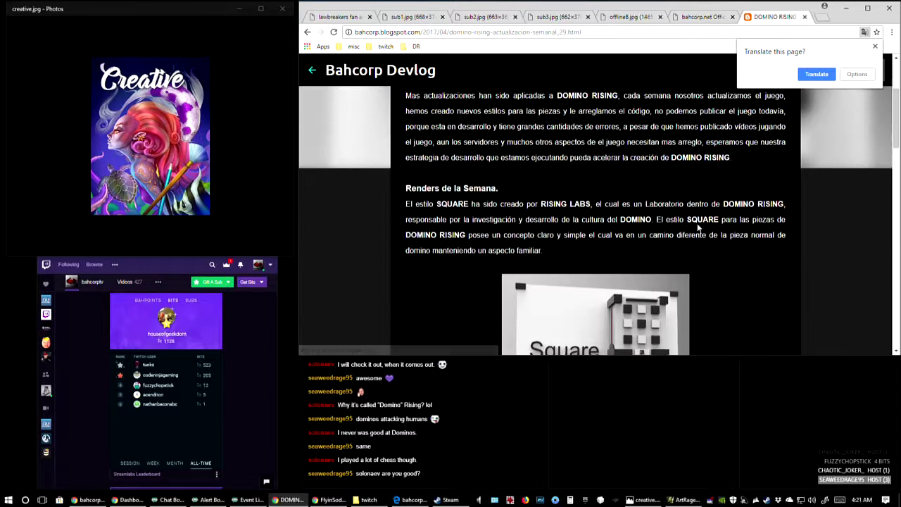
click(630, 222)
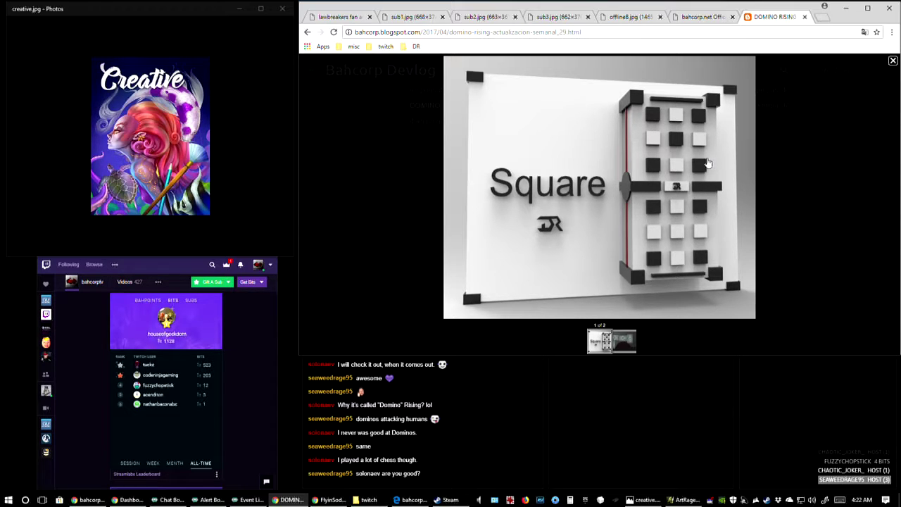
Step: Close the enlarged Square render, look over the "Piezas de la Semana" section and return to the devlog's home page
click(350, 149)
scroll(416, 246, down, 3)
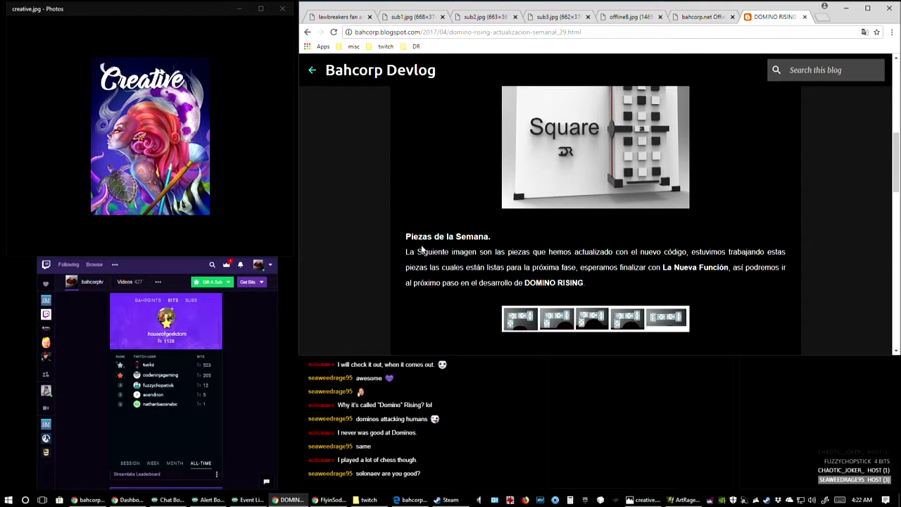
scroll(421, 247, up, 2)
click(311, 71)
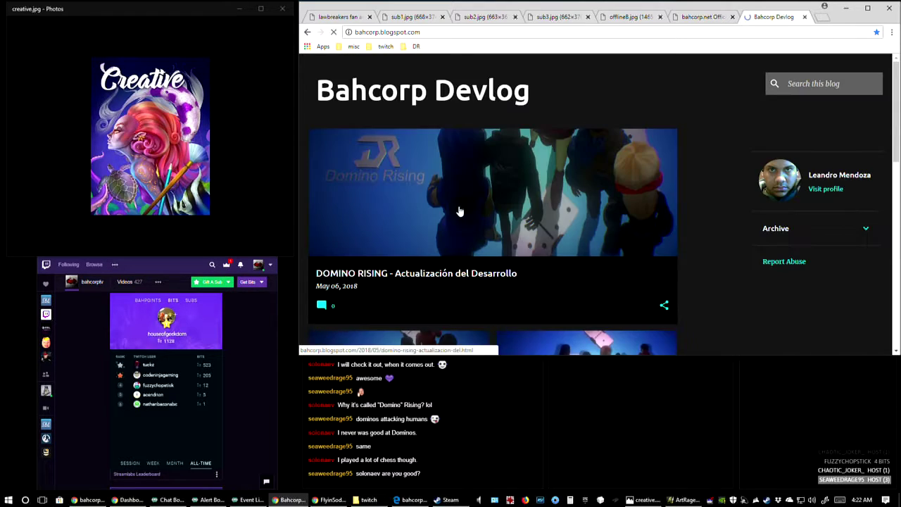
Step: Page back through the Domino Rising posts from May 2018 to August 2017
scroll(468, 225, down, 3)
scroll(472, 229, down, 2)
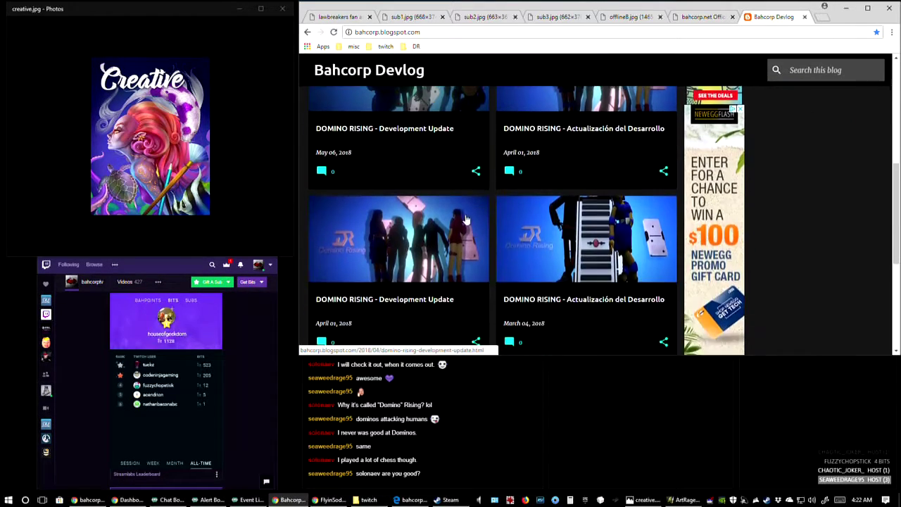
scroll(464, 230, down, 5)
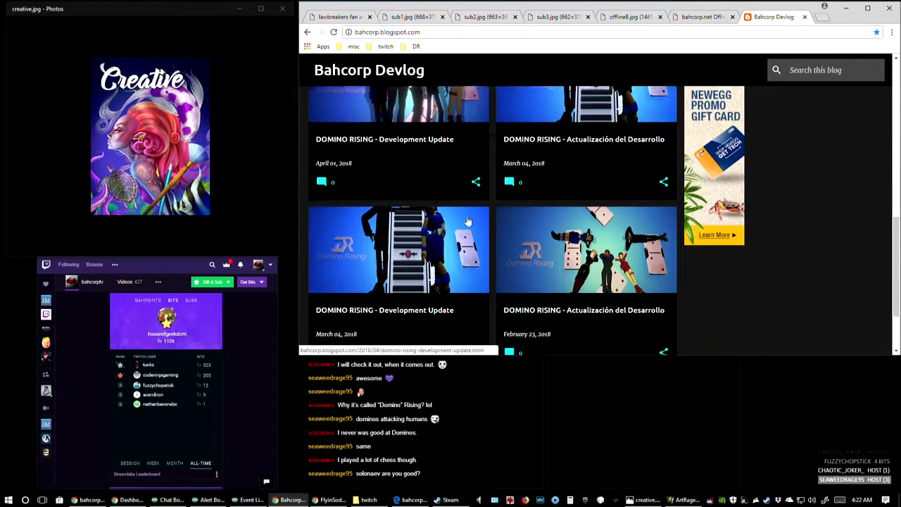
click(502, 314)
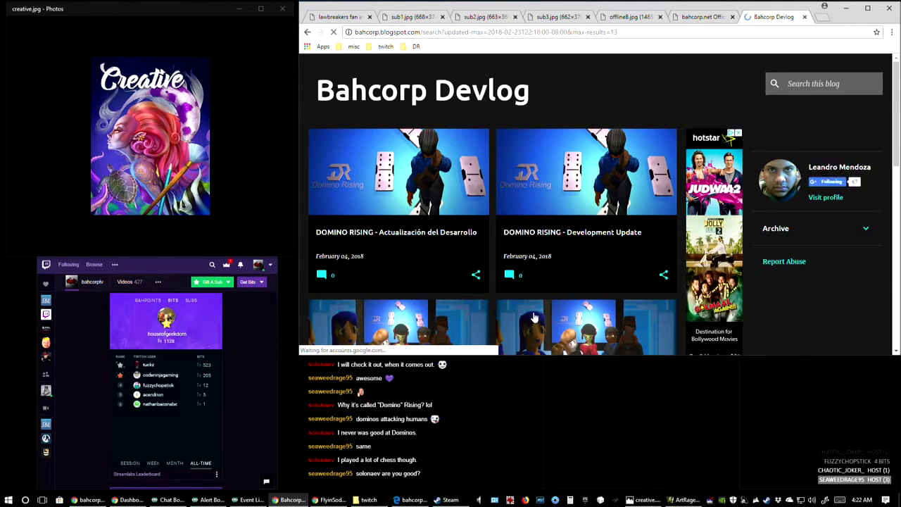
scroll(544, 279, down, 5)
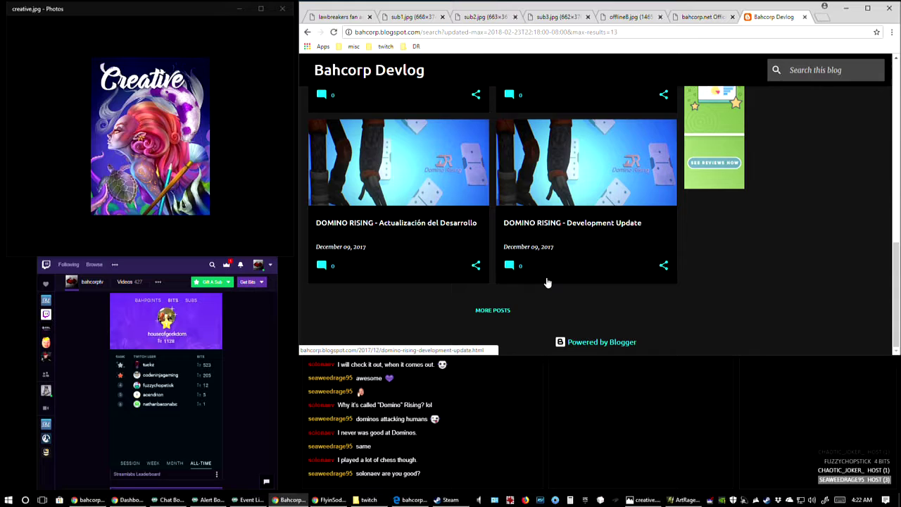
click(493, 309)
scroll(563, 304, down, 5)
scroll(563, 302, down, 5)
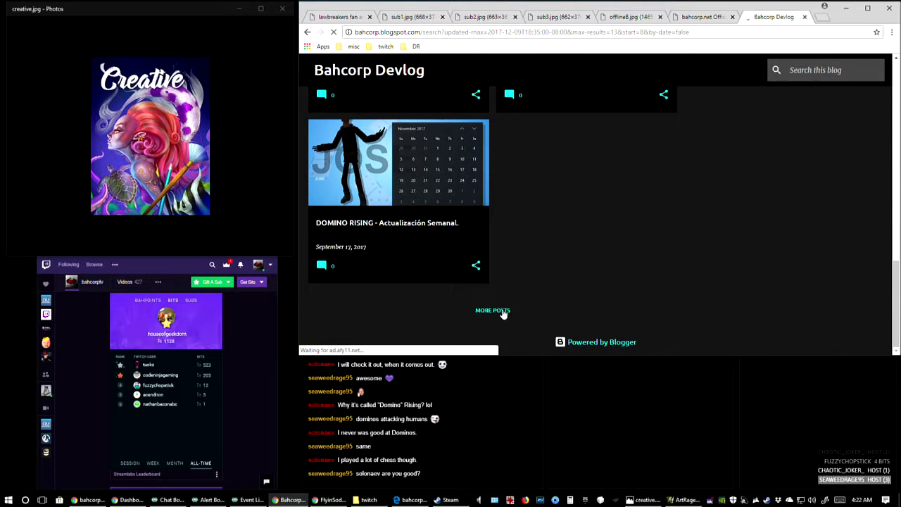
click(503, 312)
scroll(567, 208, down, 8)
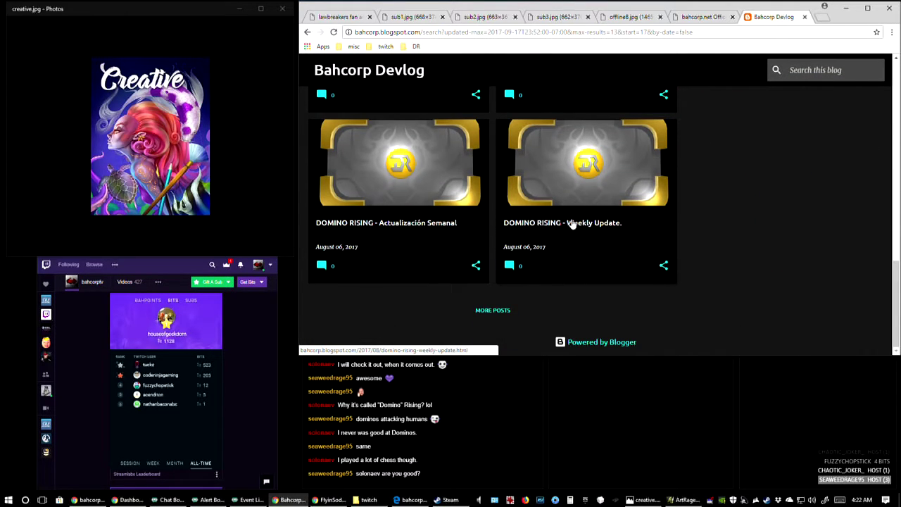
Step: Load the older Domino Rising posts from July 2017 back to the April 22, 2017 updates
click(494, 311)
scroll(545, 312, down, 6)
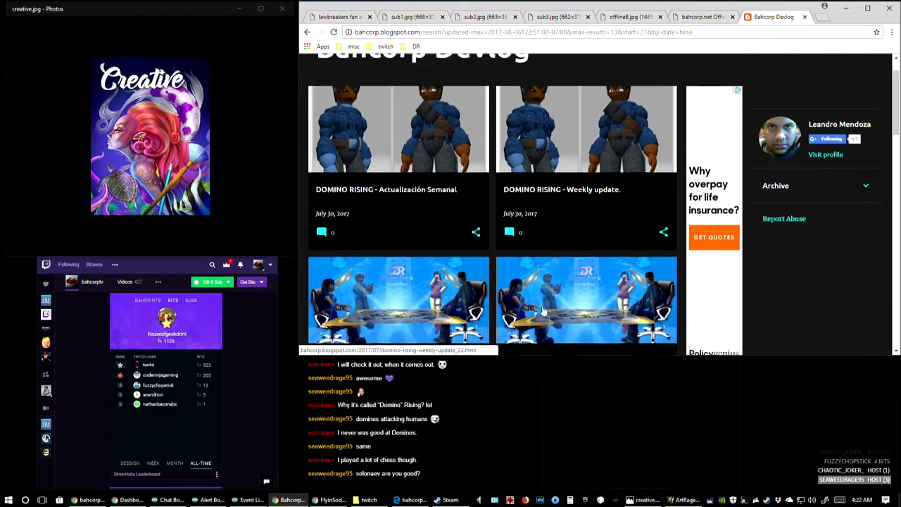
scroll(487, 274, down, 8)
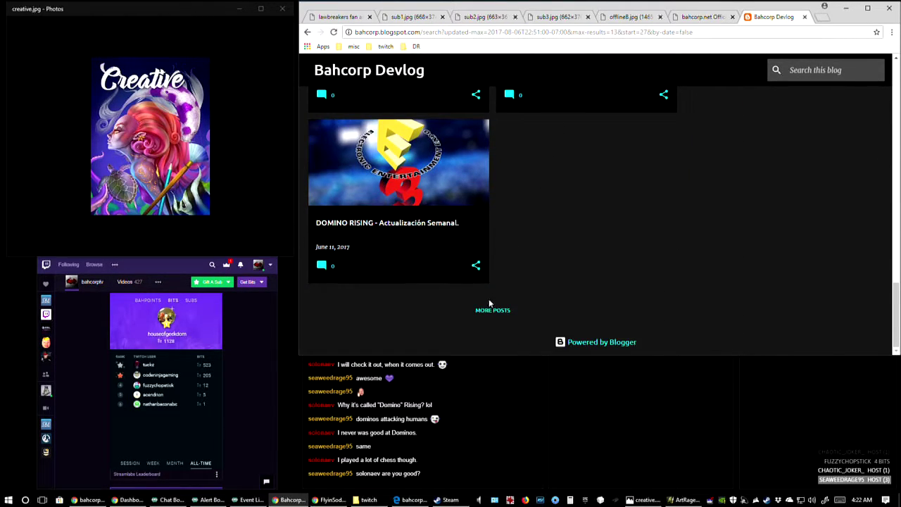
click(493, 310)
scroll(519, 200, down, 2)
scroll(518, 200, down, 6)
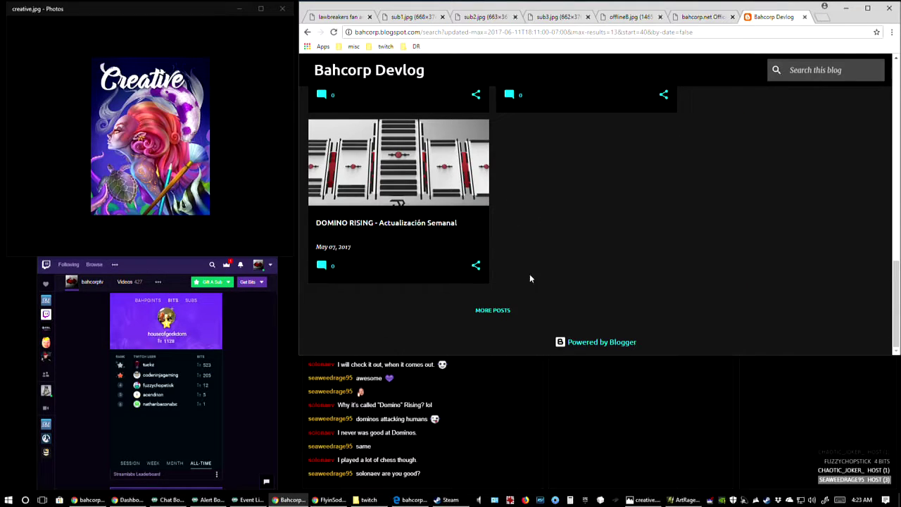
click(496, 310)
scroll(595, 246, down, 2)
scroll(593, 246, down, 1)
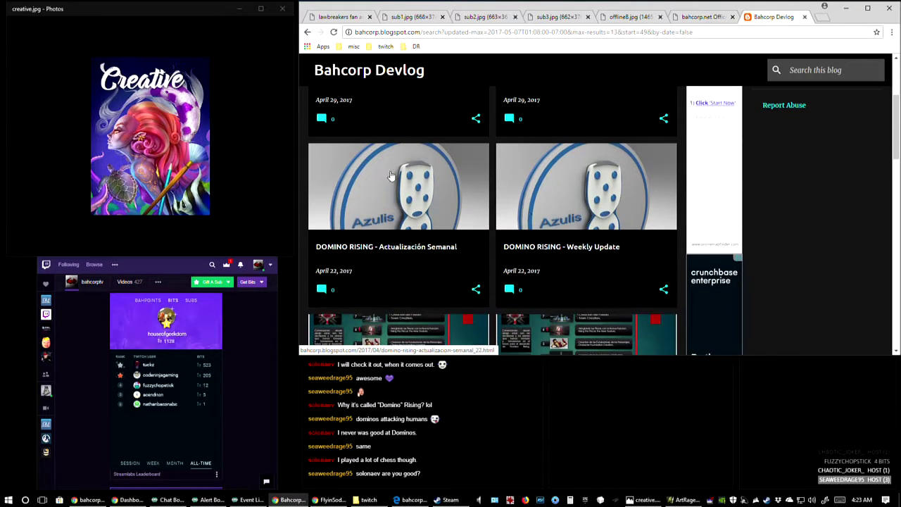
Step: Open the April 22, 2017 "Weekly Update" post, view its Azulis domino render enlarged and return to the post list
click(606, 201)
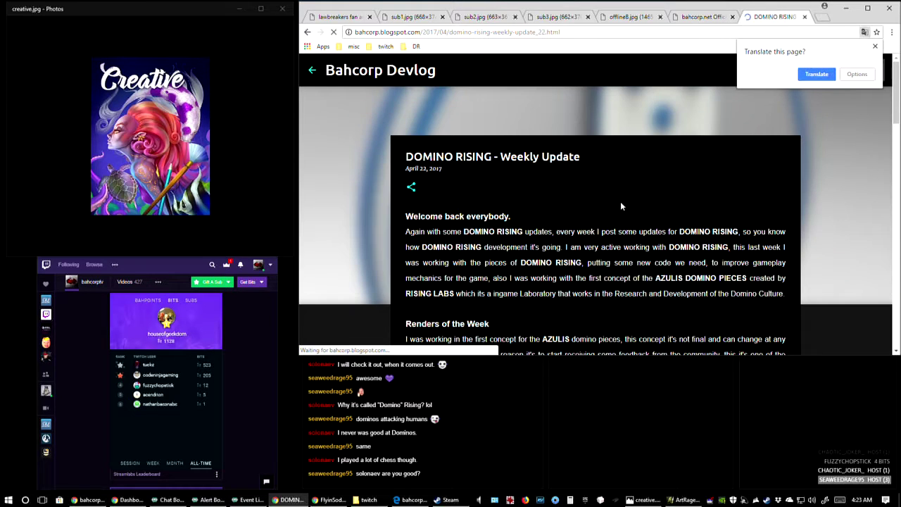
scroll(600, 218, down, 3)
click(600, 217)
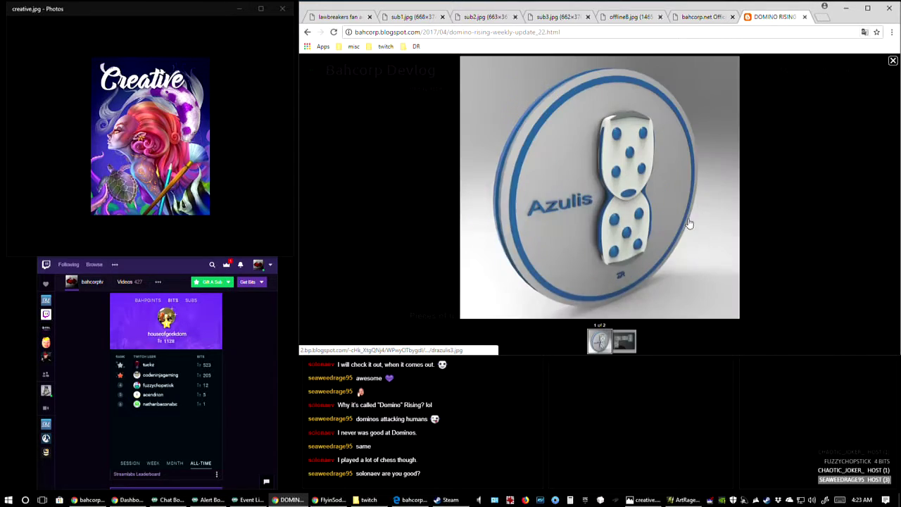
click(689, 239)
click(690, 239)
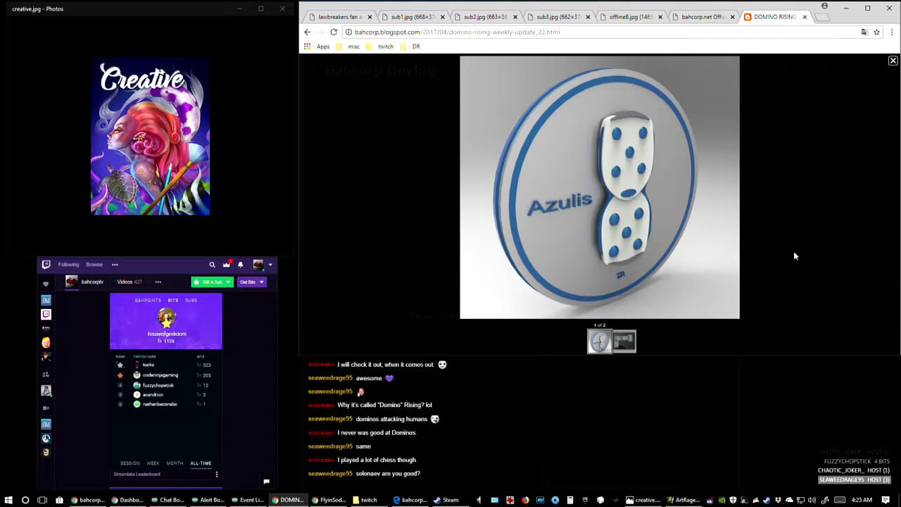
click(307, 33)
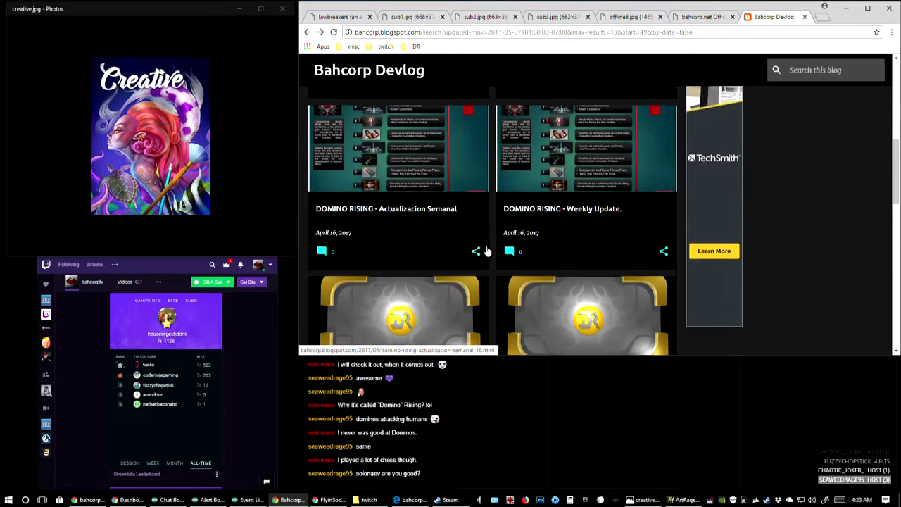
Step: Browse down to the March 14, 2017 update and load the older Domino Rising posts
scroll(485, 252, down, 10)
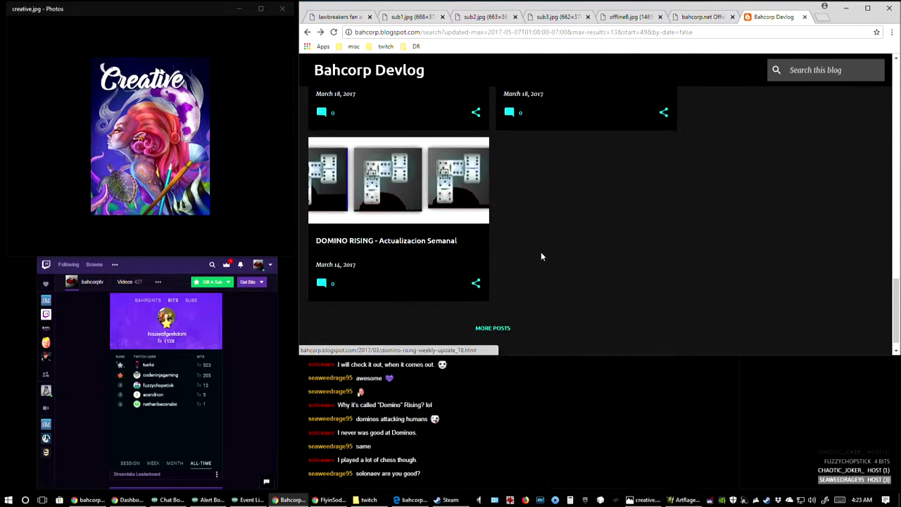
scroll(540, 256, down, 1)
click(497, 313)
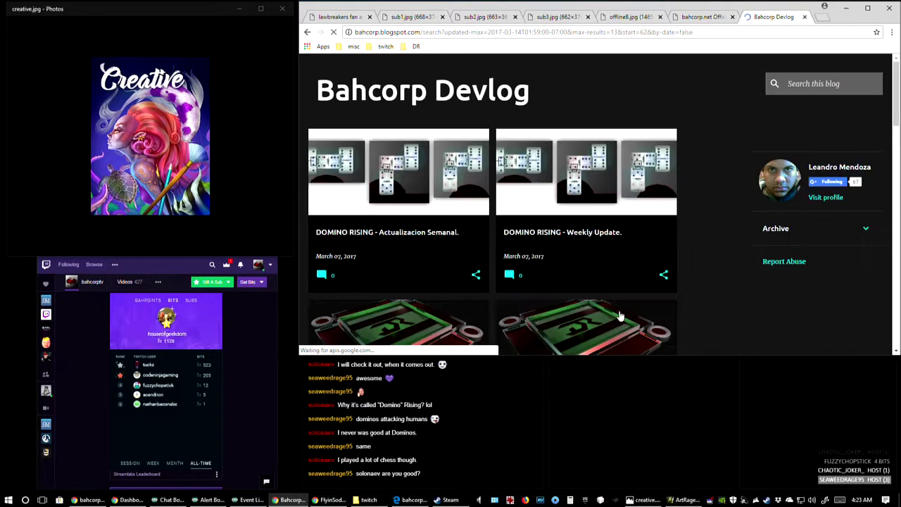
Step: Open the February 25, 2017 "Weekly Update" post, view its game board render enlarged and return to the post list
scroll(619, 316, down, 3)
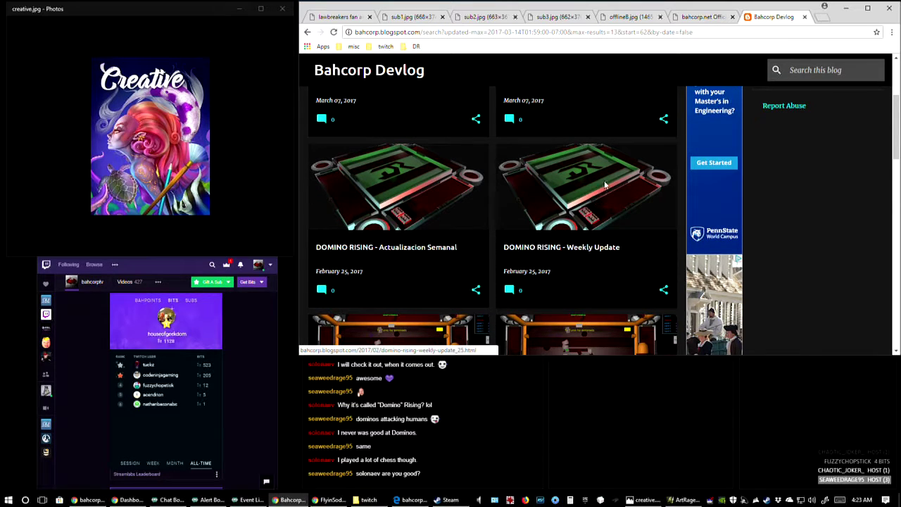
click(604, 180)
scroll(622, 331, down, 2)
click(633, 274)
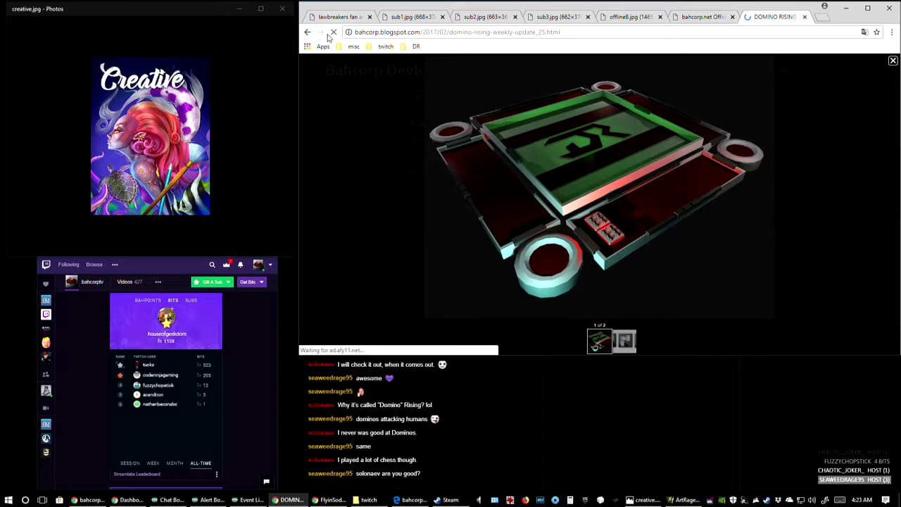
click(307, 32)
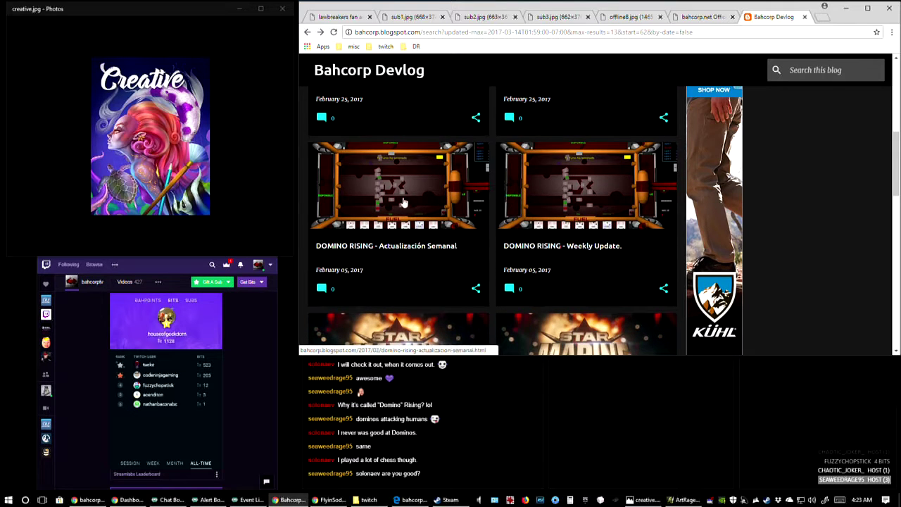
Step: Open the February 05, 2017 "Actualización Semanal" post, look over its game screenshot and "Piezas de la Semana" section, and return to the post list
click(404, 203)
scroll(613, 232, down, 3)
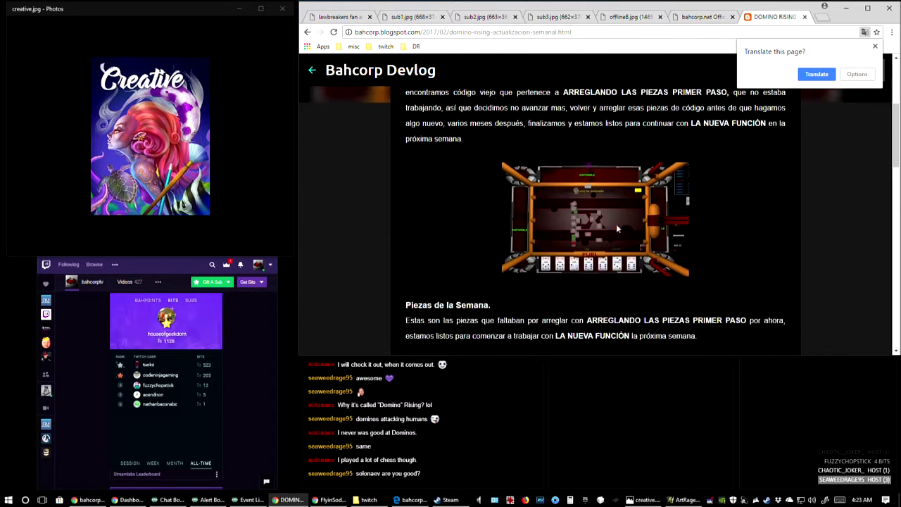
scroll(616, 229, down, 3)
scroll(616, 229, up, 2)
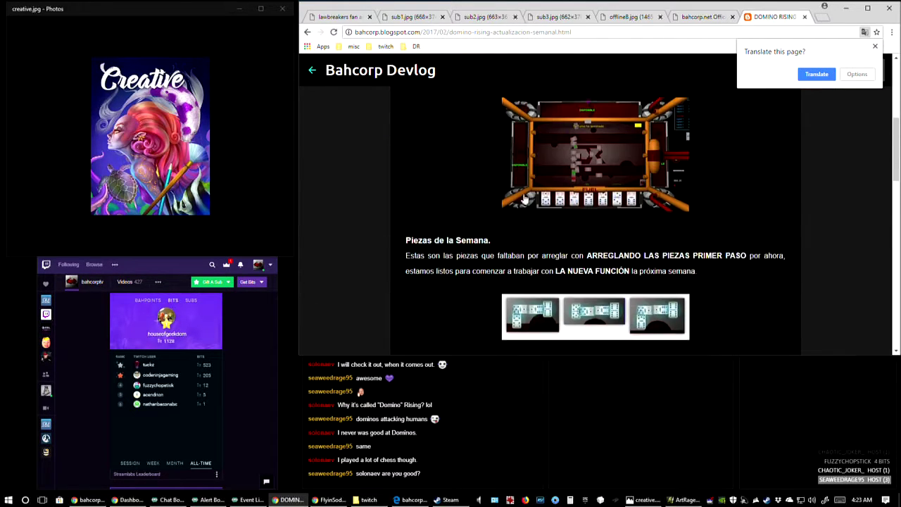
click(309, 33)
Step: Page back through the Domino Rising posts from January 2017 to the May 13, 2016 updates
scroll(596, 296, down, 6)
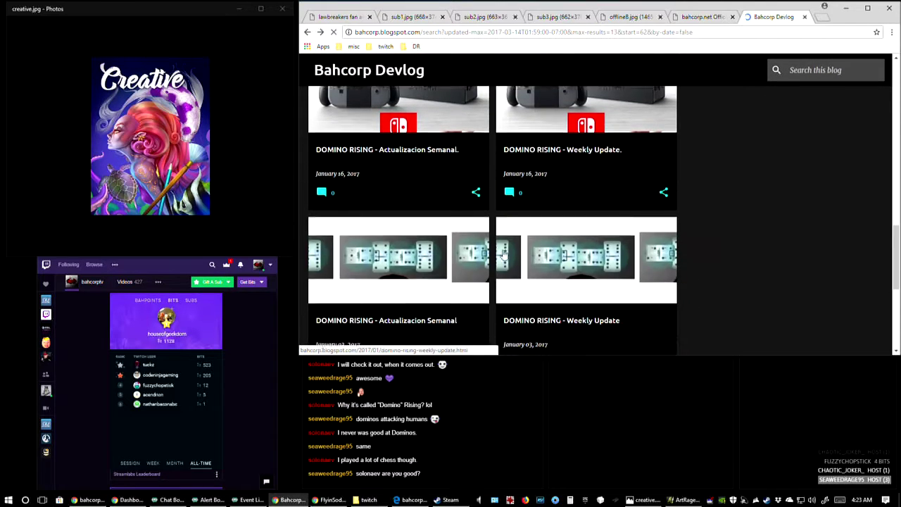
scroll(503, 255, down, 5)
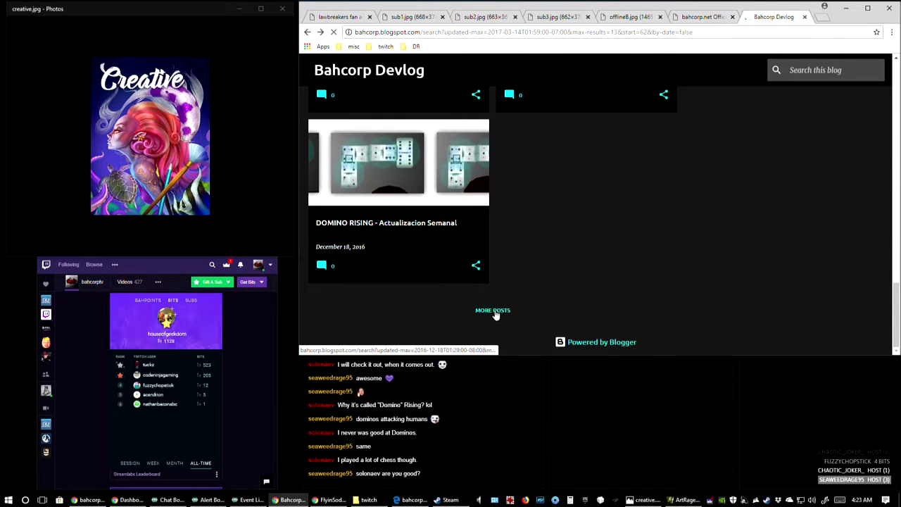
scroll(587, 233, down, 5)
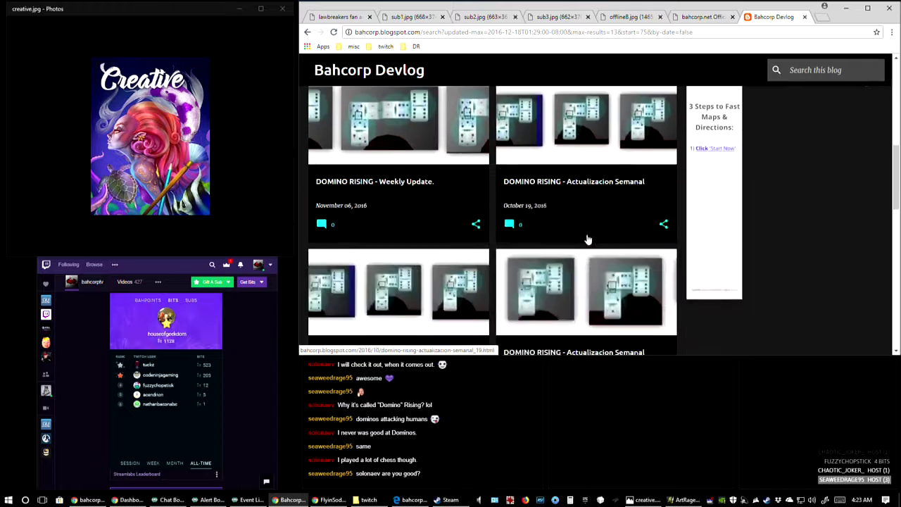
scroll(584, 240, down, 3)
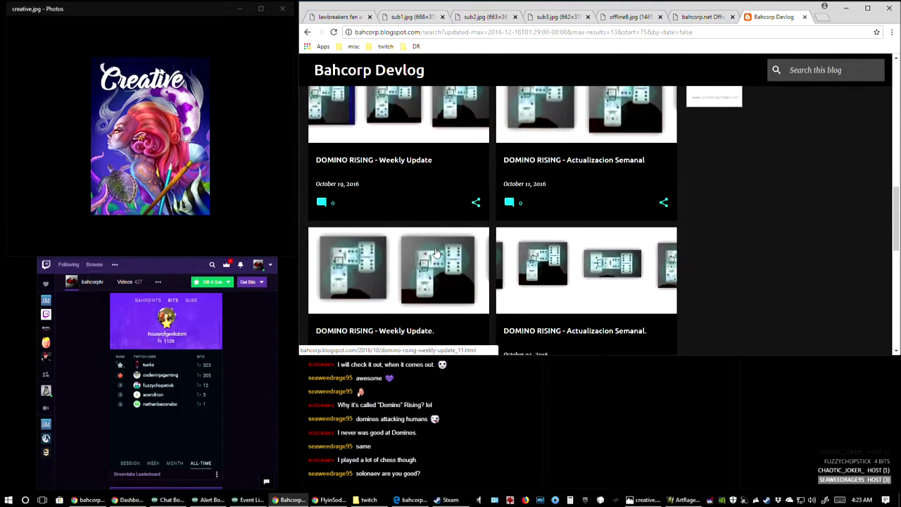
scroll(497, 296, down, 5)
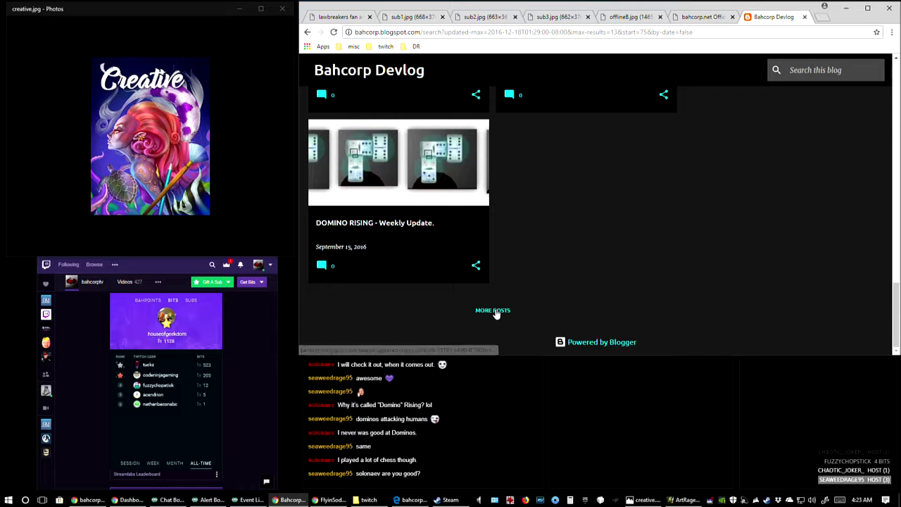
click(496, 311)
scroll(560, 242, down, 2)
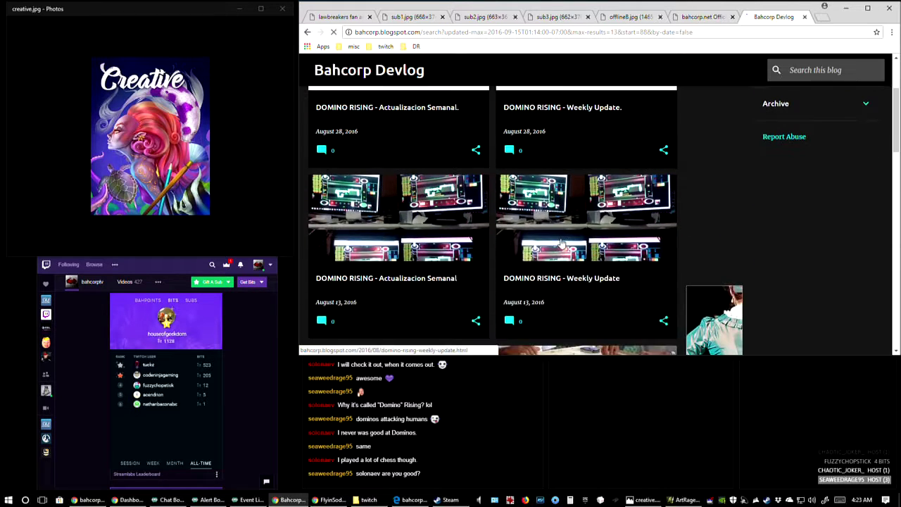
scroll(561, 243, down, 8)
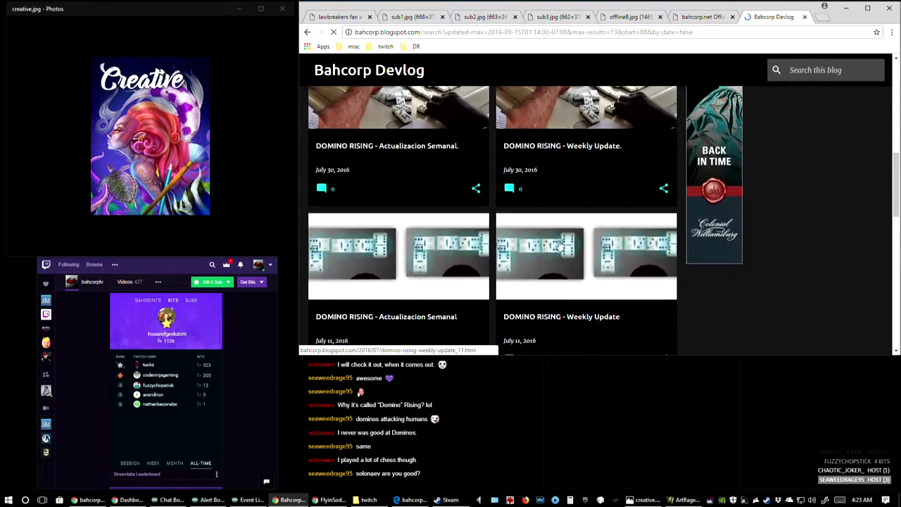
scroll(563, 253, down, 6)
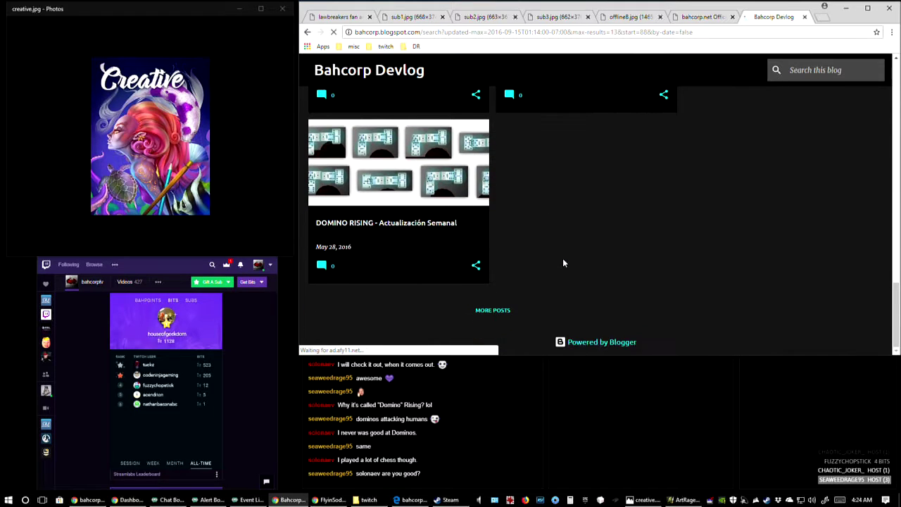
click(497, 310)
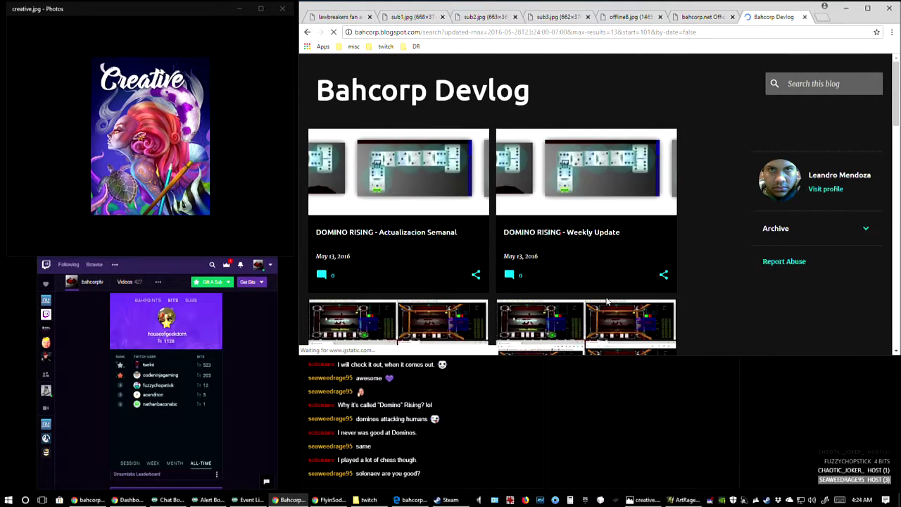
Step: Open the May 03, 2016 "Actualización Semanal" post, play its embedded Internal Testing video and open that video on YouTube
scroll(487, 243, down, 1)
scroll(487, 242, down, 1)
click(403, 206)
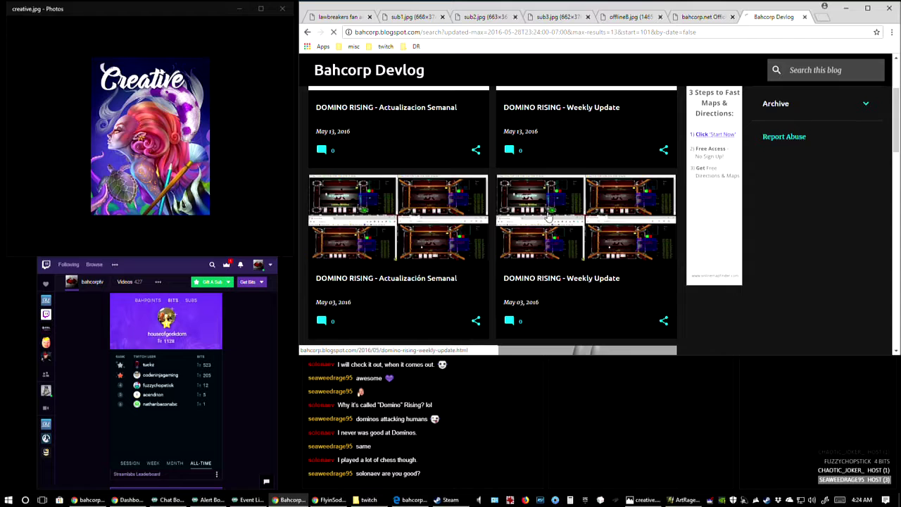
scroll(676, 210, down, 3)
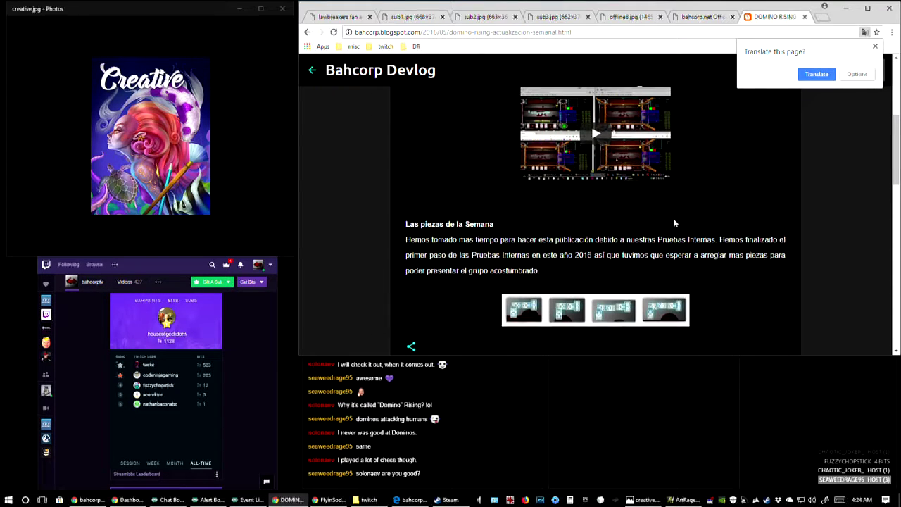
click(609, 178)
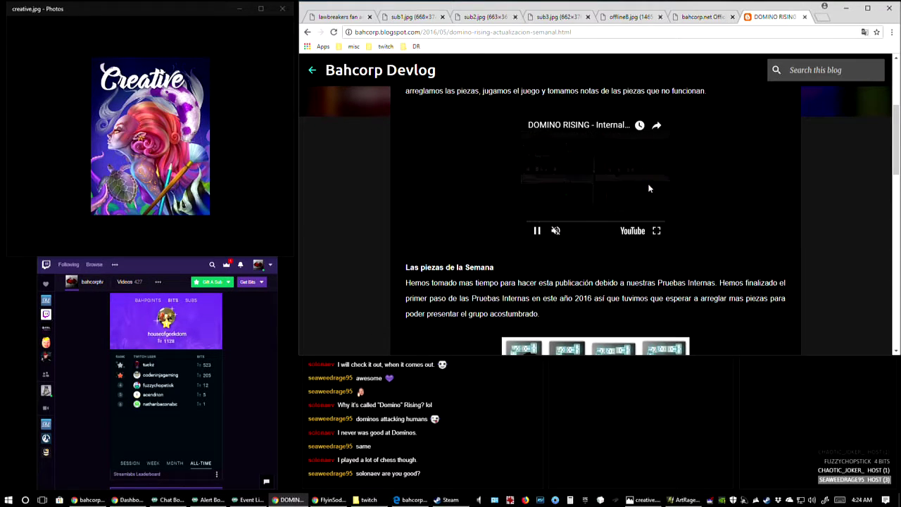
click(633, 232)
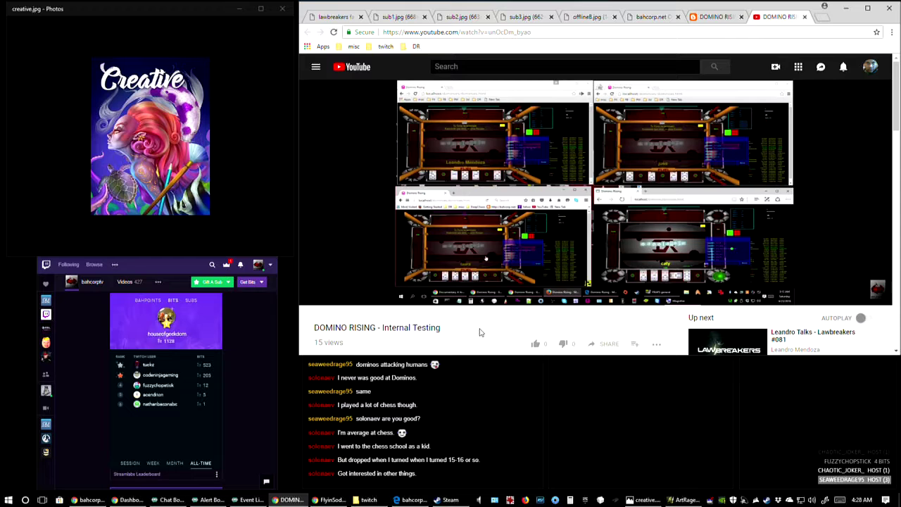
Step: Close the Internal Testing video, switch to ArtRage and save the enforcer1 painting
click(805, 17)
click(686, 500)
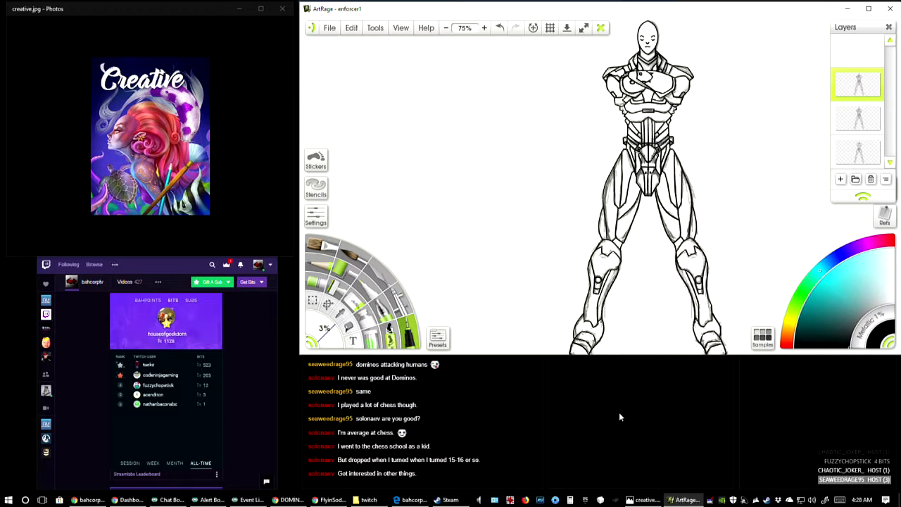
click(329, 28)
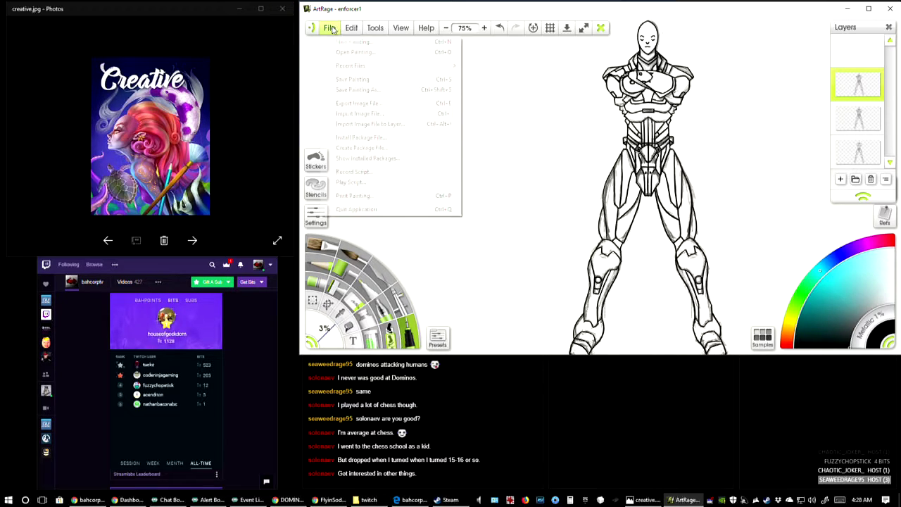
click(341, 80)
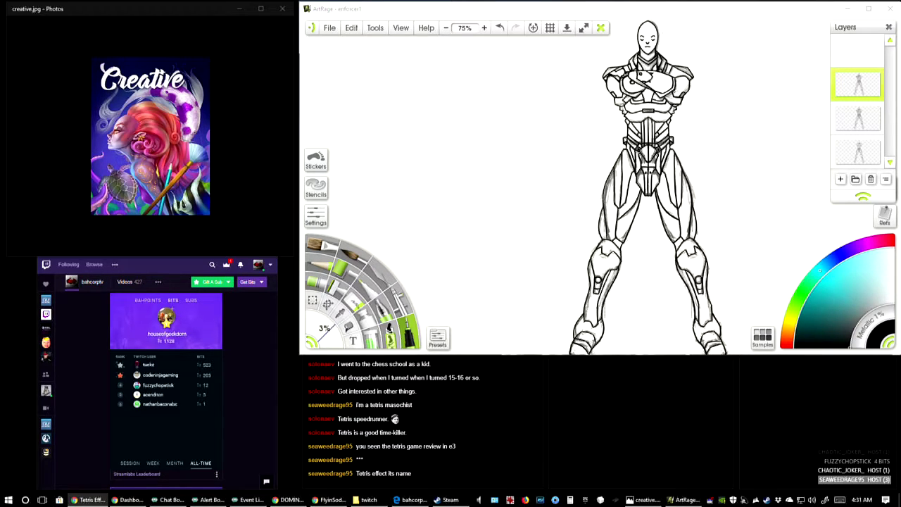
Step: Move the Tetris Effect trailer into the main browser window and show the Bahpoints leaderboard on the Twitch channel page
click(88, 500)
drag(330, 159, 597, 16)
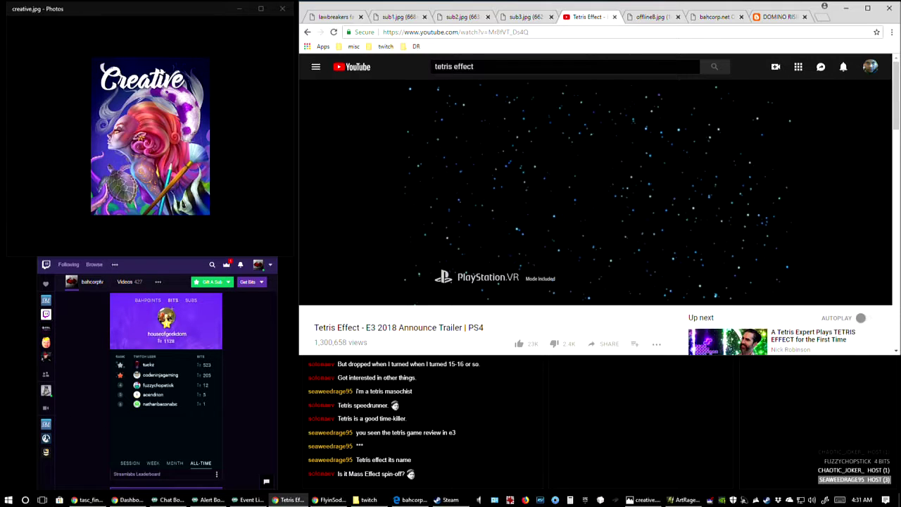
key(alt+Tab)
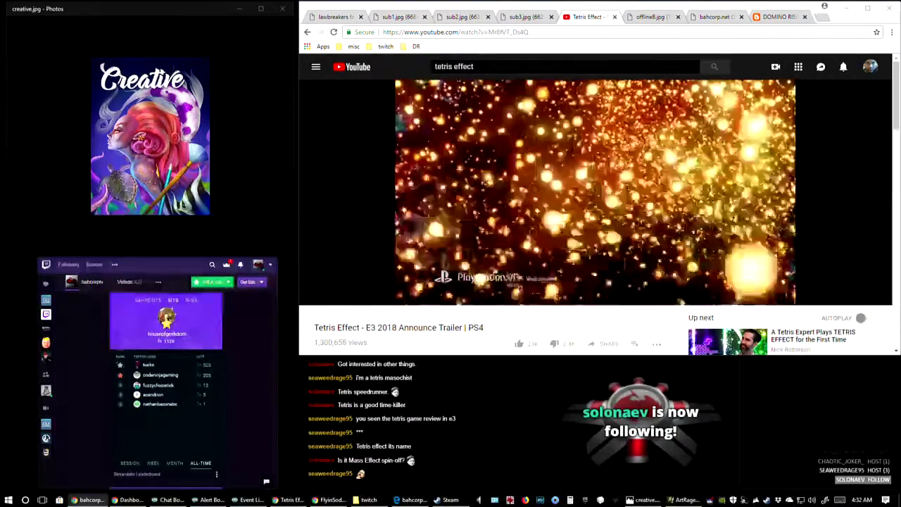
click(148, 303)
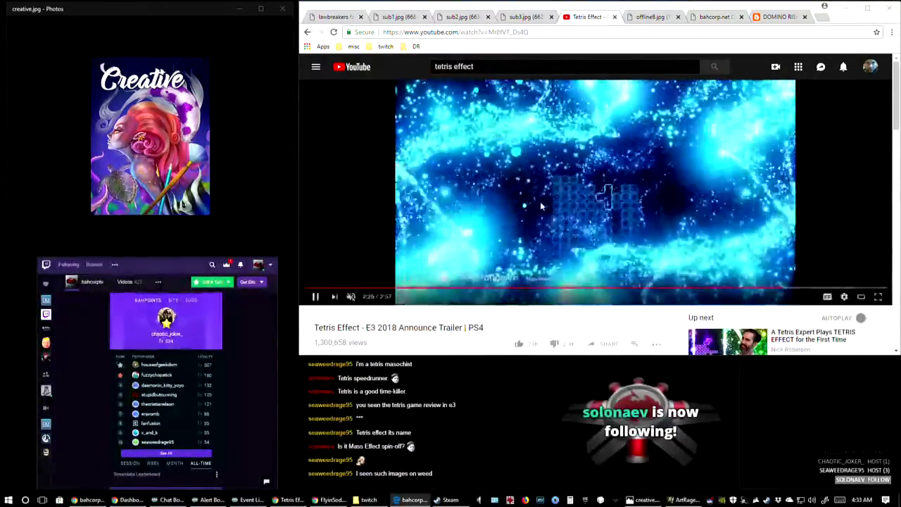
Step: Watch the end of the Tetris Effect announce trailer and look over its description and comments
mouse_move(596, 198)
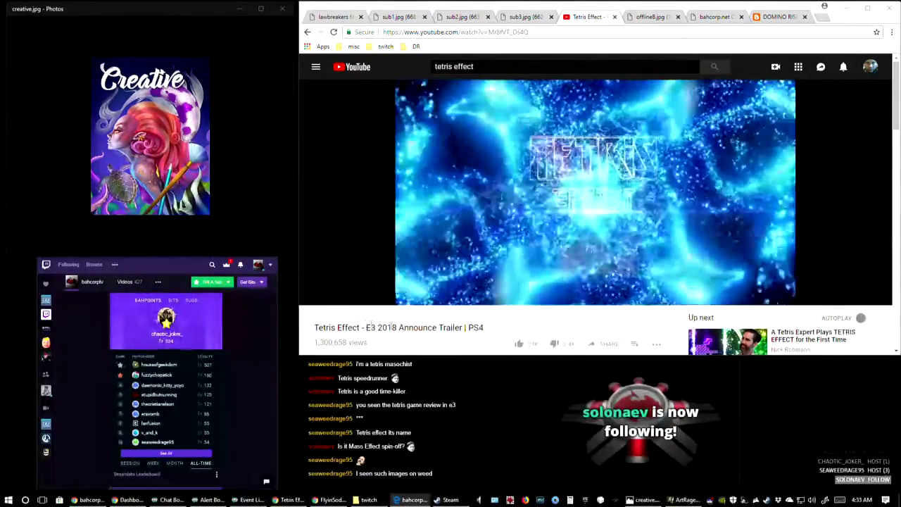
mouse_move(698, 218)
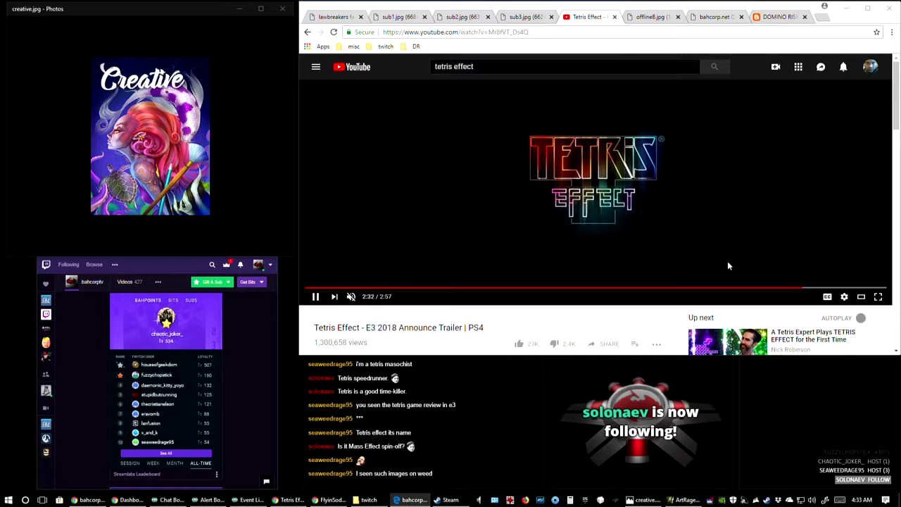
scroll(469, 298, down, 2)
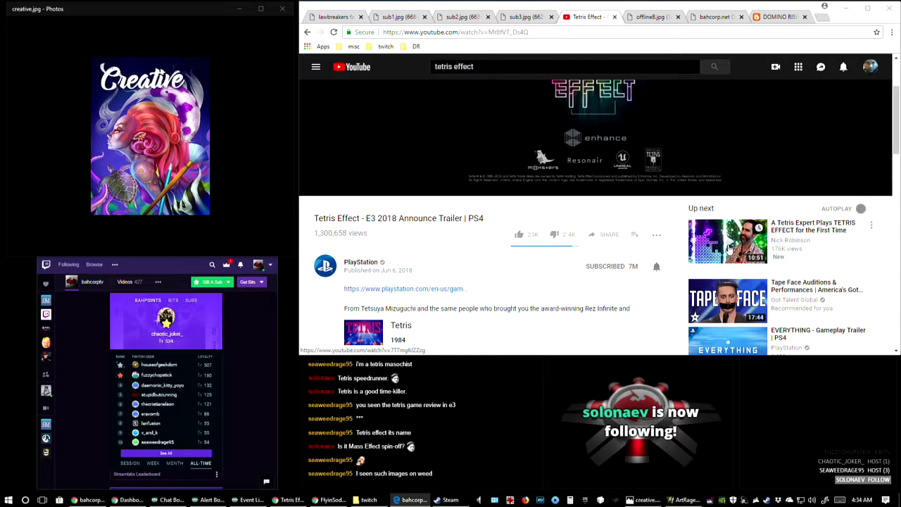
scroll(596, 277, down, 3)
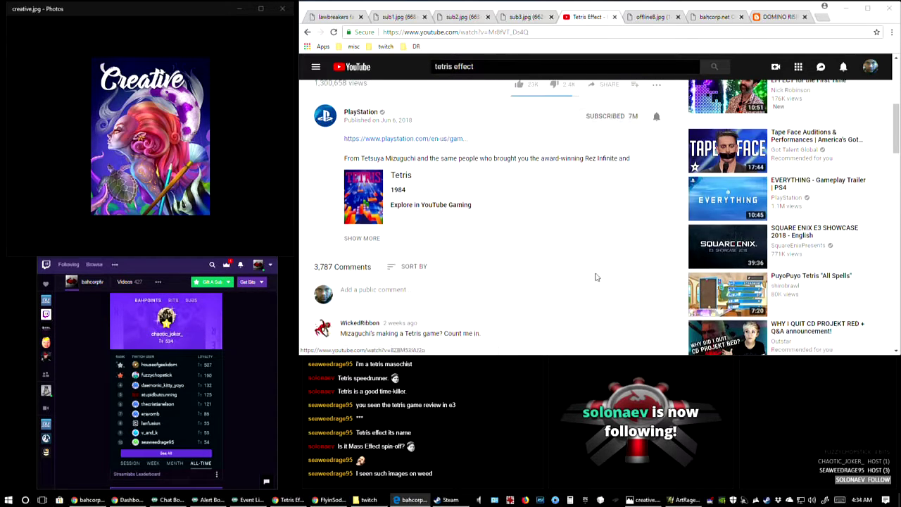
scroll(596, 277, up, 5)
Step: Search YouTube for "tetris effect gameplay" and look over the first video results
click(490, 65)
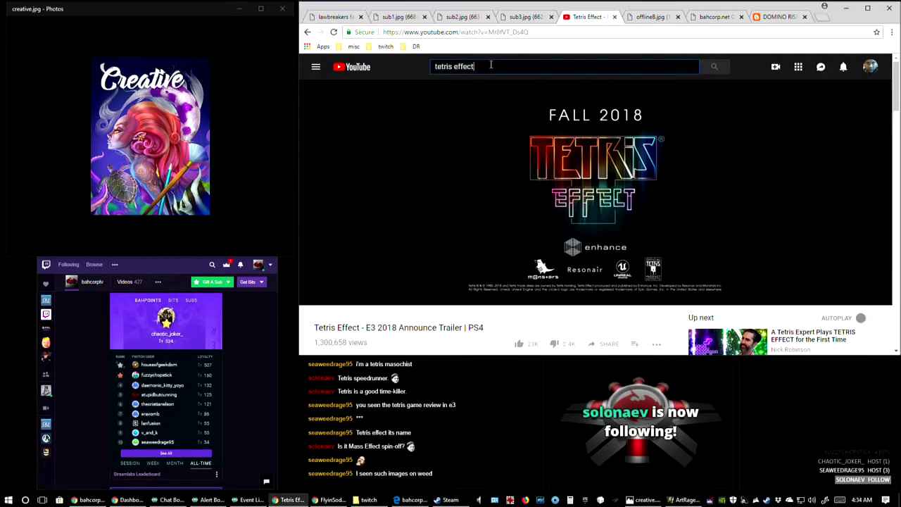
text(game)
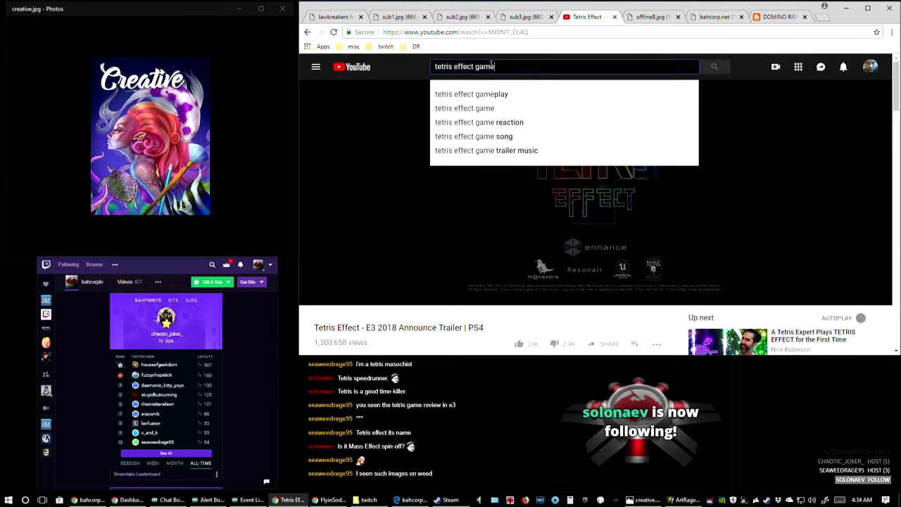
text(play)
key(Return)
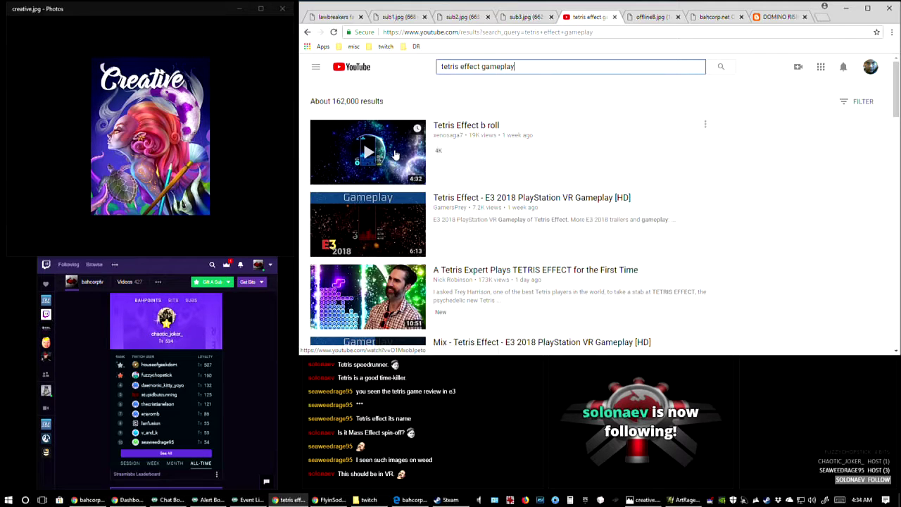
scroll(394, 176, down, 1)
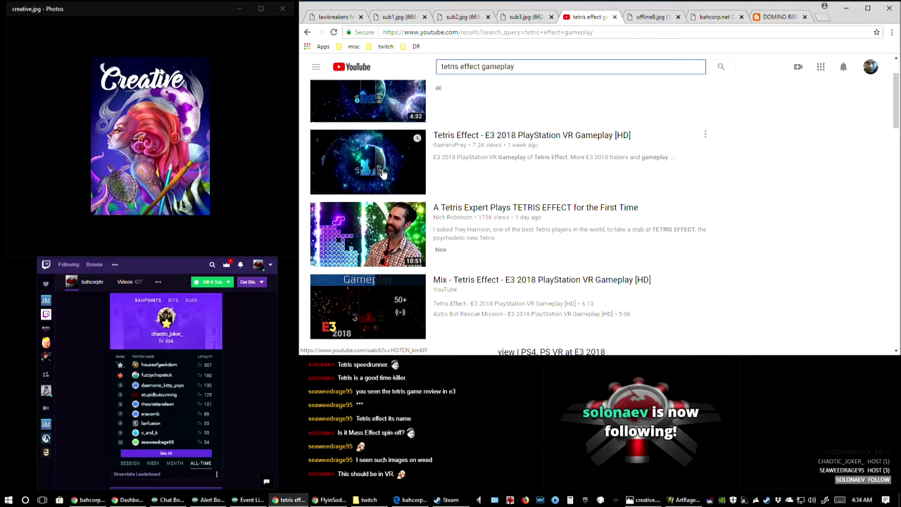
scroll(383, 173, up, 1)
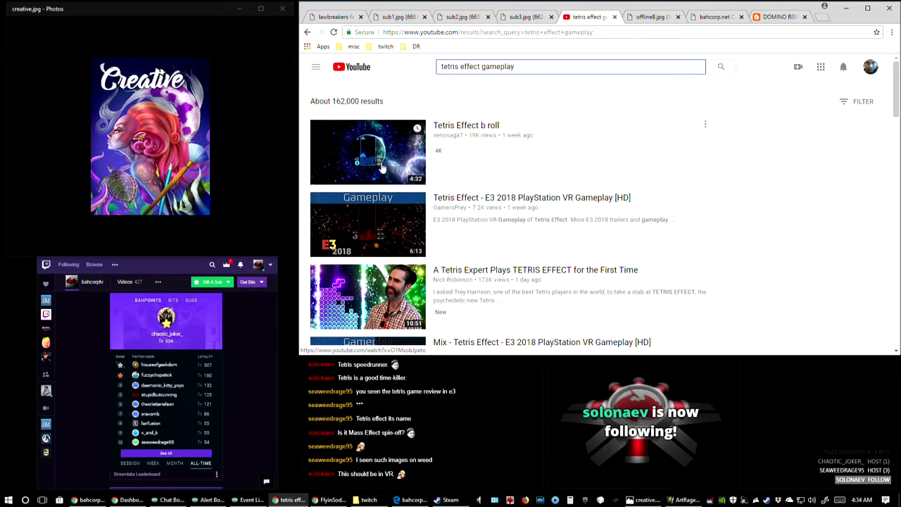
Step: Open the "Tetris Effect - E3 2018 PlayStation VR Gameplay [HD]" video and skip the advertisement before it
click(373, 230)
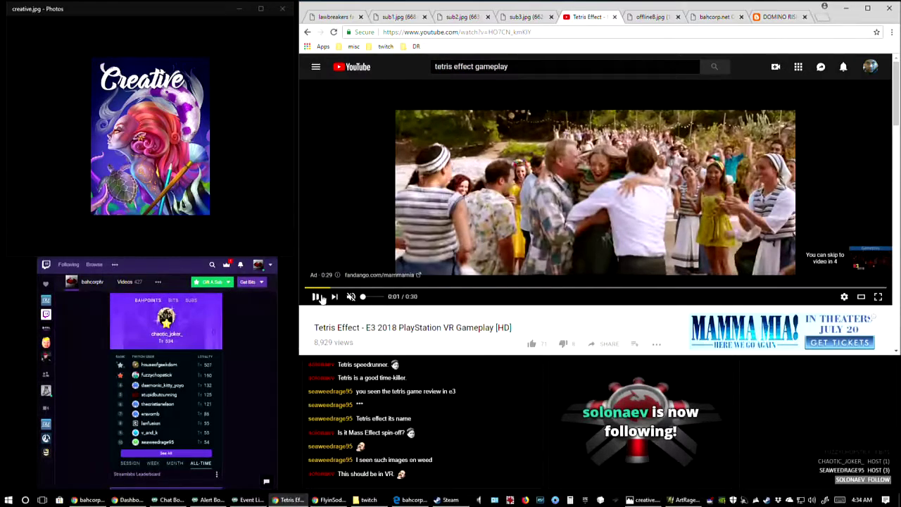
click(316, 296)
click(535, 18)
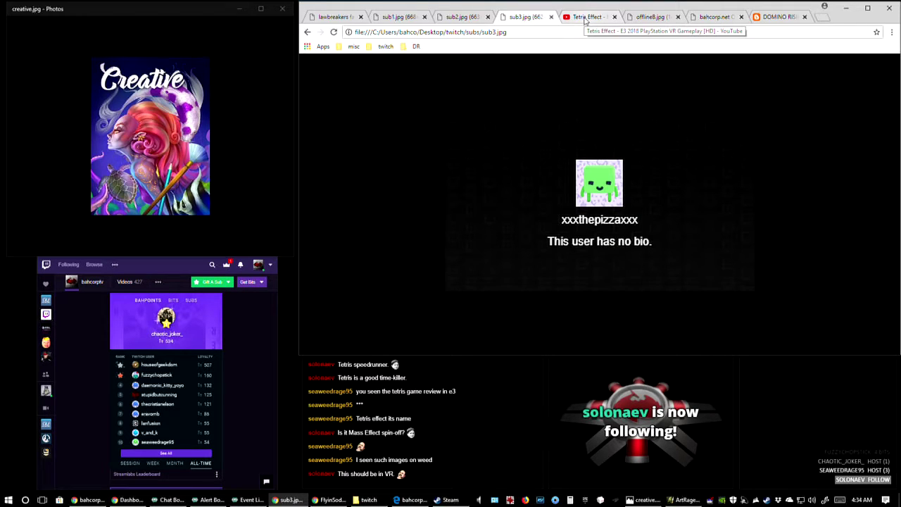
click(584, 19)
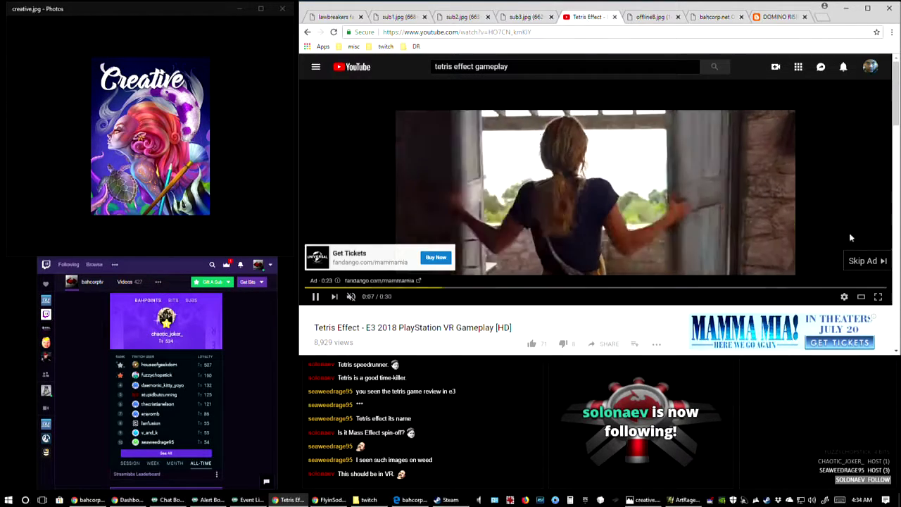
click(860, 262)
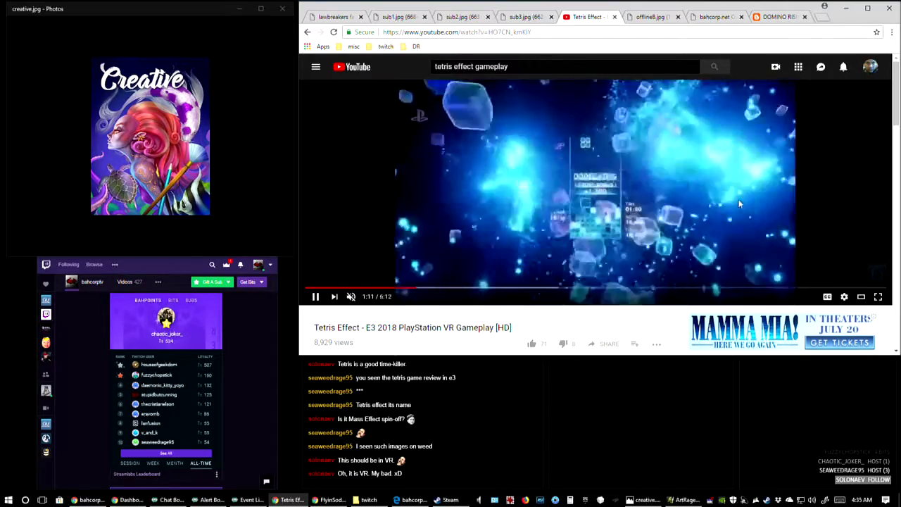
Step: Watch the Tetris Effect gameplay video and highlight its title to point out the PlayStation VR wording
drag(450, 327, 415, 328)
double_click(475, 327)
triple_click(471, 328)
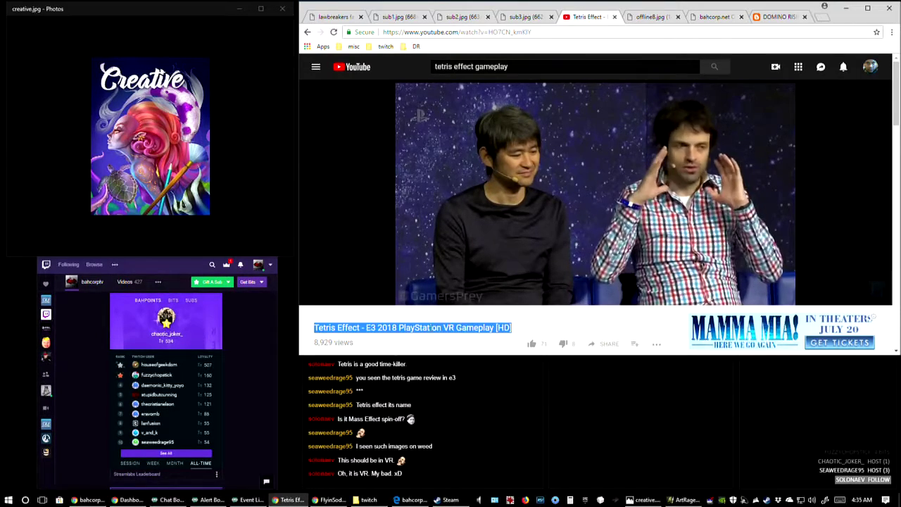
click(472, 327)
drag(511, 328, 322, 327)
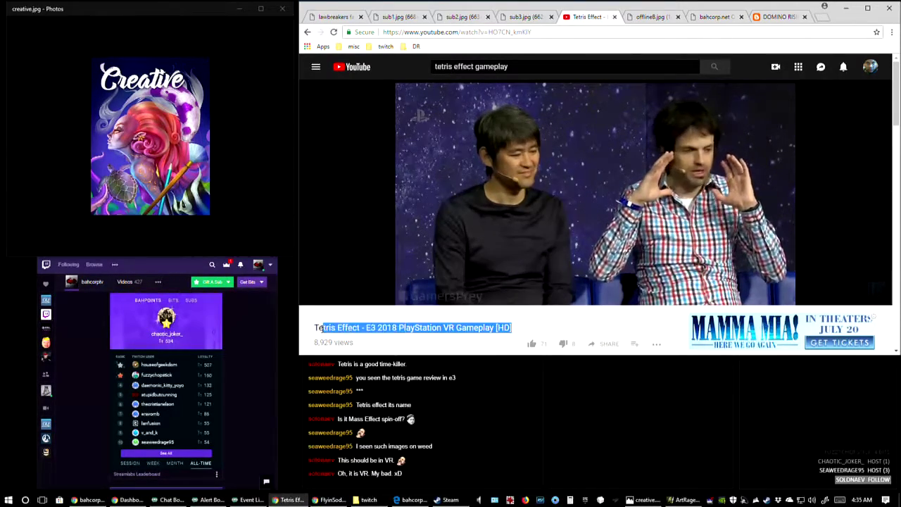
click(445, 328)
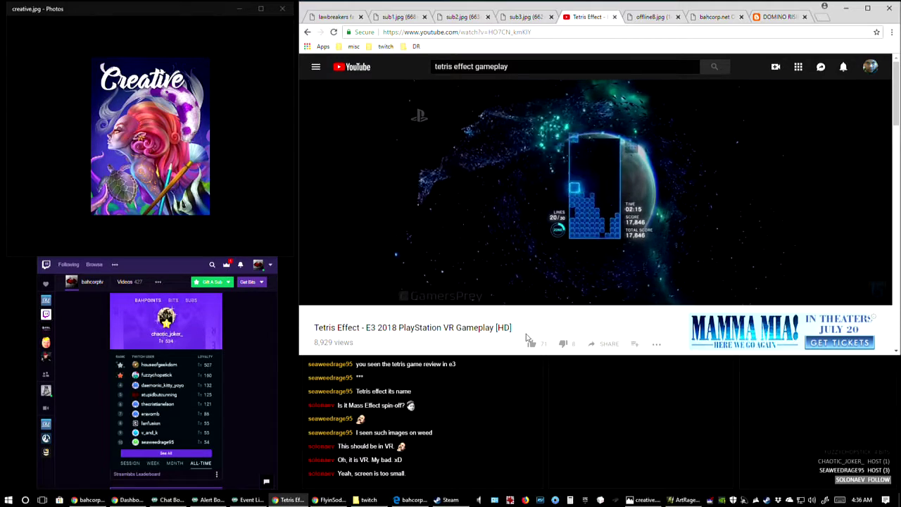
drag(429, 328, 488, 327)
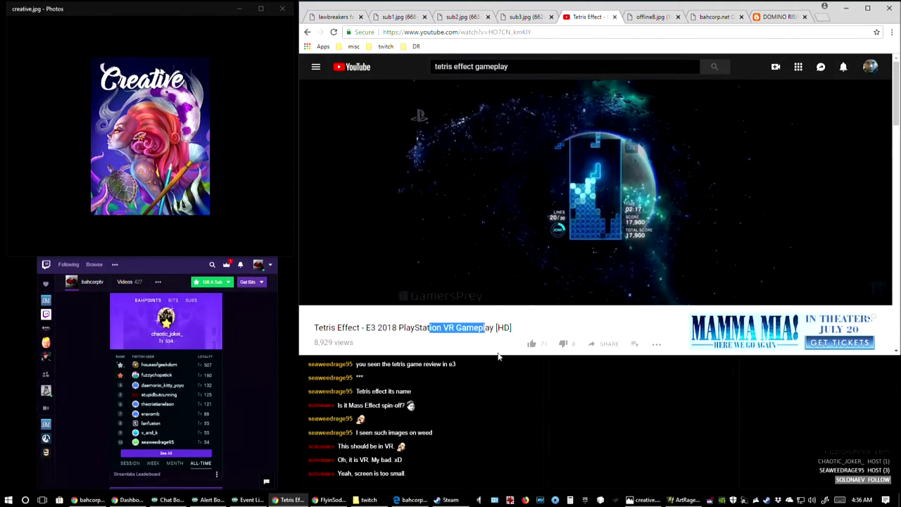
click(540, 331)
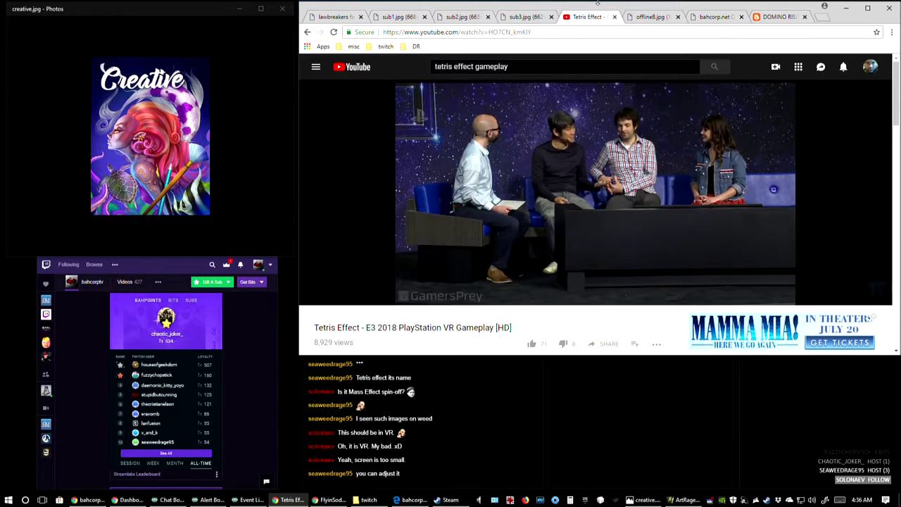
Step: Close the Tetris Effect gameplay video, show the enforcer1 drawing in ArtRage, and return to the browser's offline8.jpg promotion image
click(615, 17)
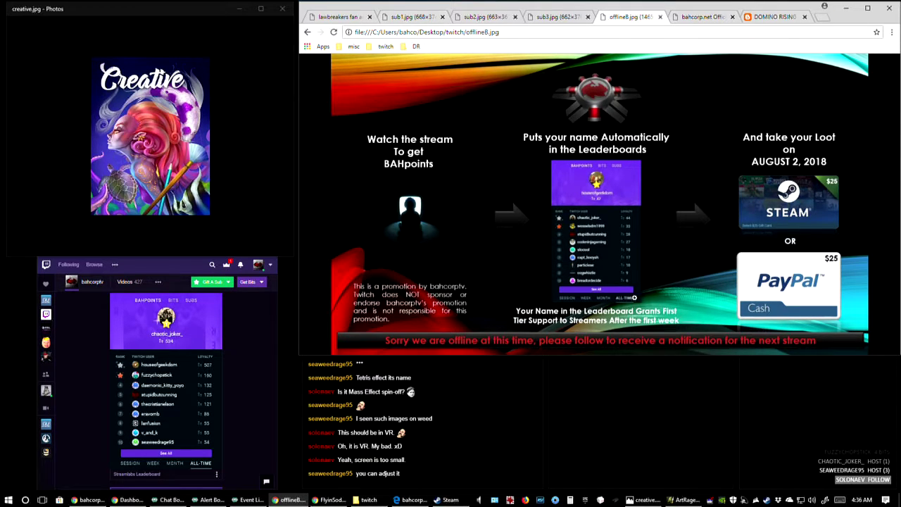
click(677, 501)
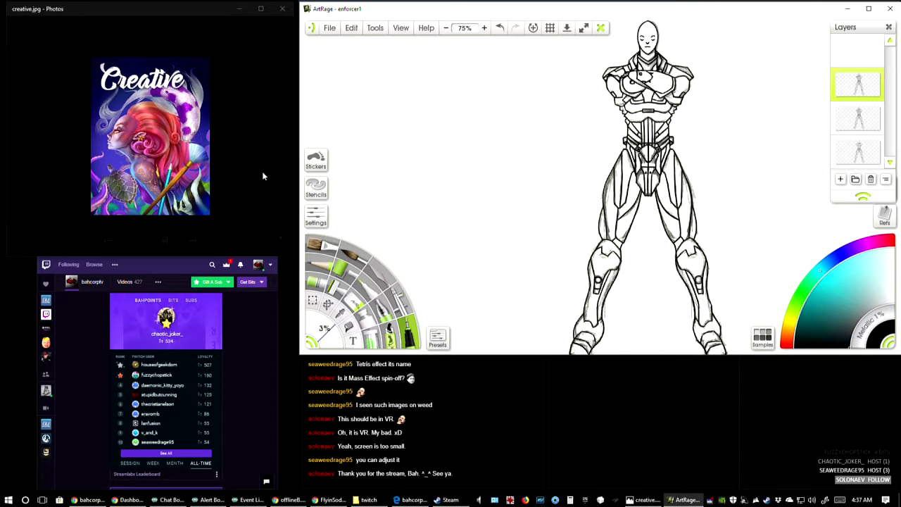
click(299, 499)
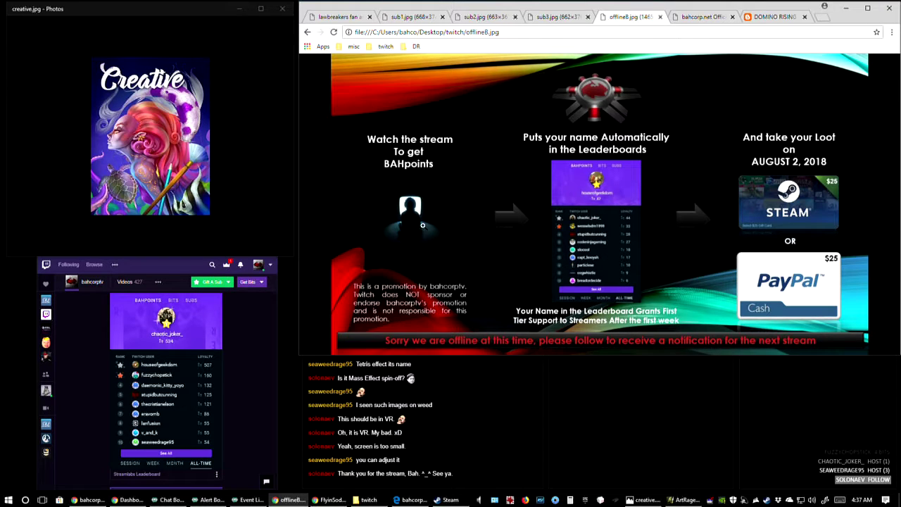